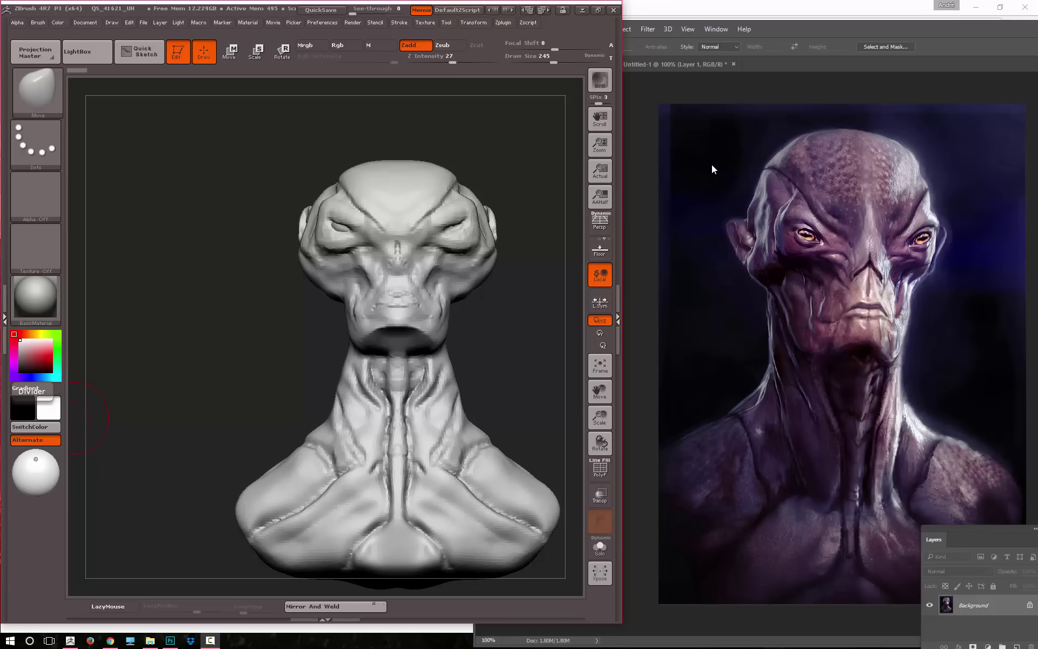
Move the layers list and reference window, and turn the bust to check its form
left_click_drag(979, 527, 967, 575)
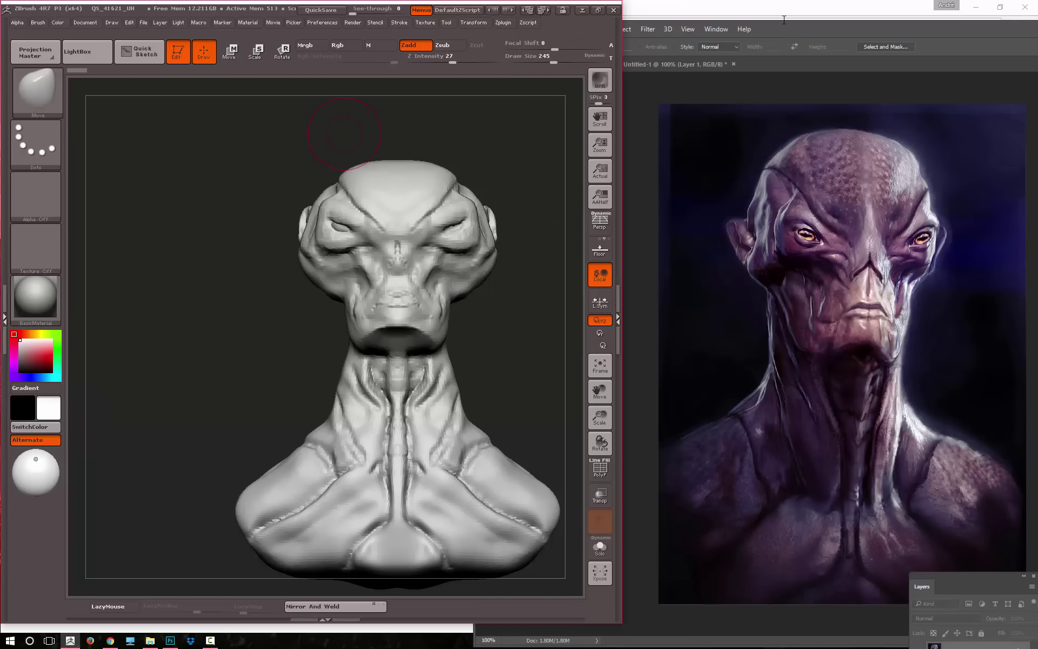
left_click_drag(788, 23, 771, 10)
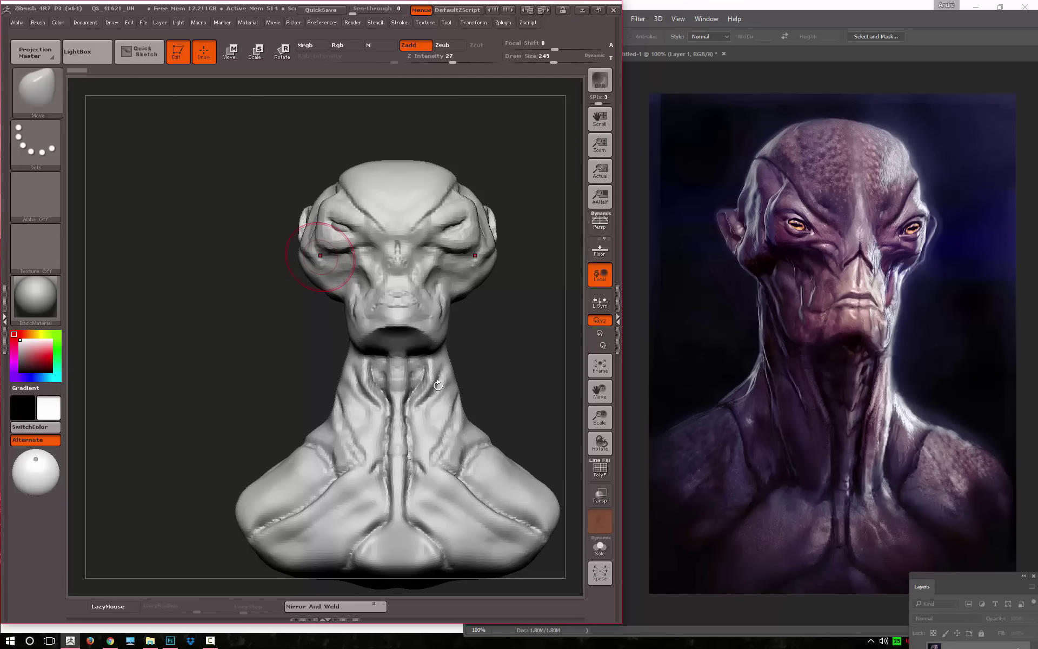
left_click_drag(291, 326, 222, 327)
left_click_drag(187, 344, 135, 346)
Select the Dam_Standard crease brush (B, D, S) and check the face
key("b")
key("d")
key("s")
mouse_move(244, 346)
left_mouse_down()
mouse_move(326, 347)
mouse_move(257, 296)
mouse_move(189, 419)
mouse_move(194, 351)
left_mouse_up()
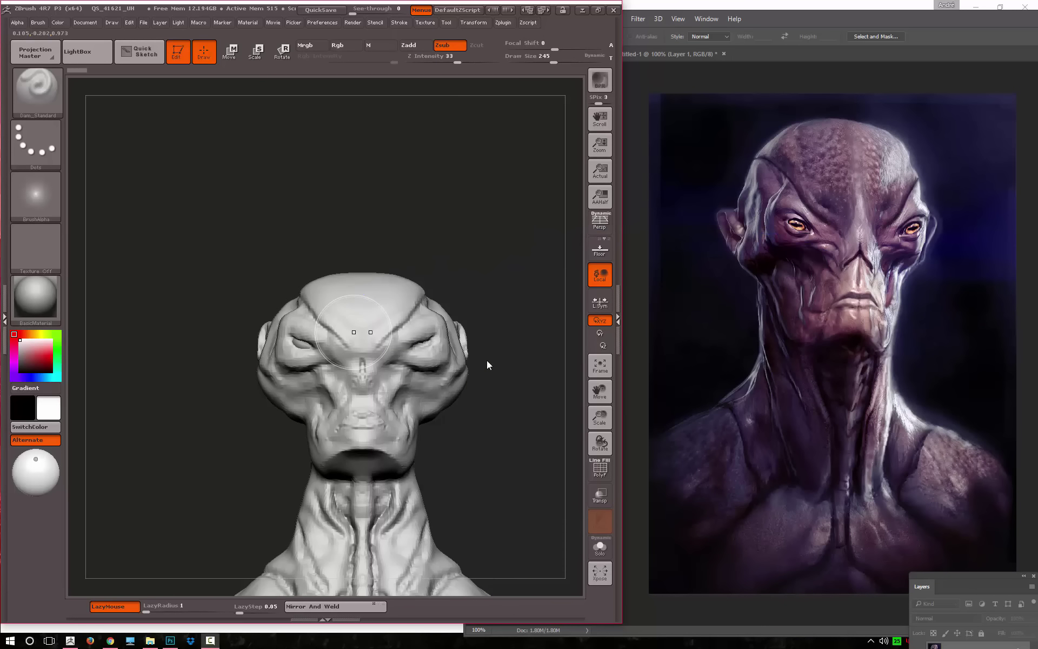
Compare the sculpt's eyes to the reference, smooth the neck, and check side and back
left_click_drag(341, 307, 767, 259)
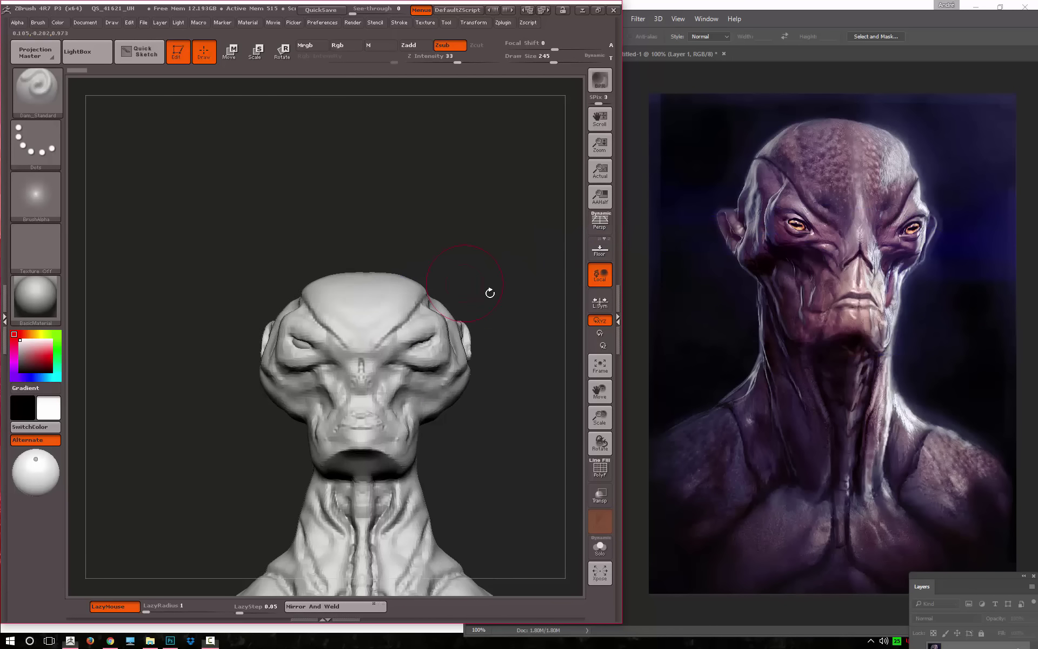
key("f")
left_click_drag(496, 200, 508, 155, "alt")
mouse_move(378, 373)
left_mouse_down("shift")
mouse_move(357, 351)
mouse_move(363, 339)
mouse_move(301, 348)
mouse_move(292, 422)
mouse_move(231, 470)
mouse_move(325, 503)
mouse_move(260, 411)
left_mouse_up("shift")
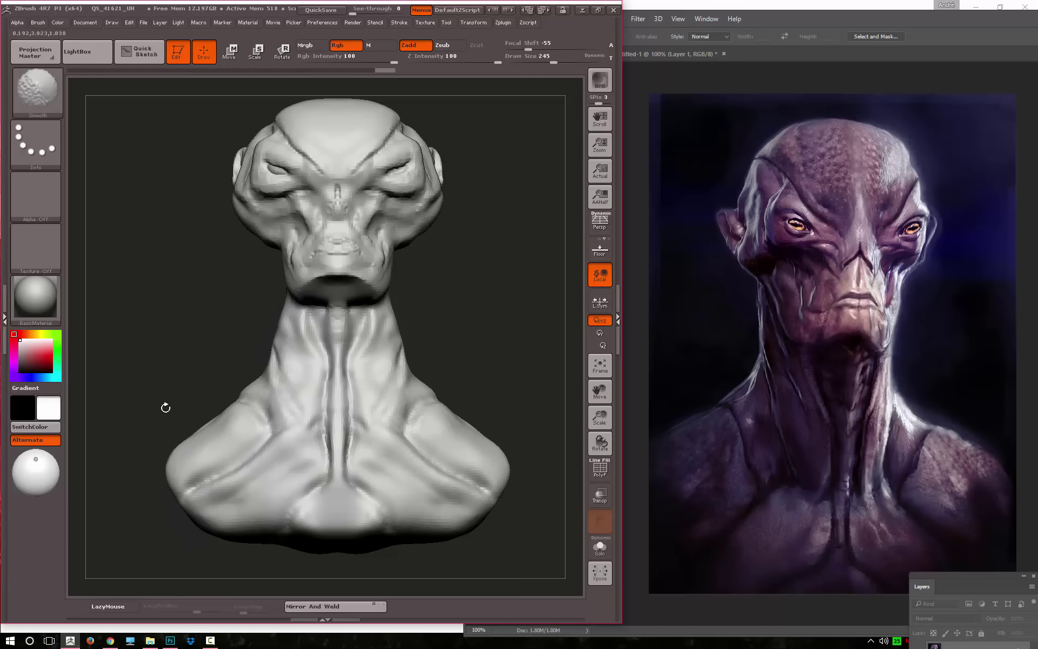
left_click_drag(176, 353, 238, 377)
mouse_move(371, 368)
left_mouse_down()
mouse_move(475, 371)
mouse_move(212, 296)
left_mouse_up()
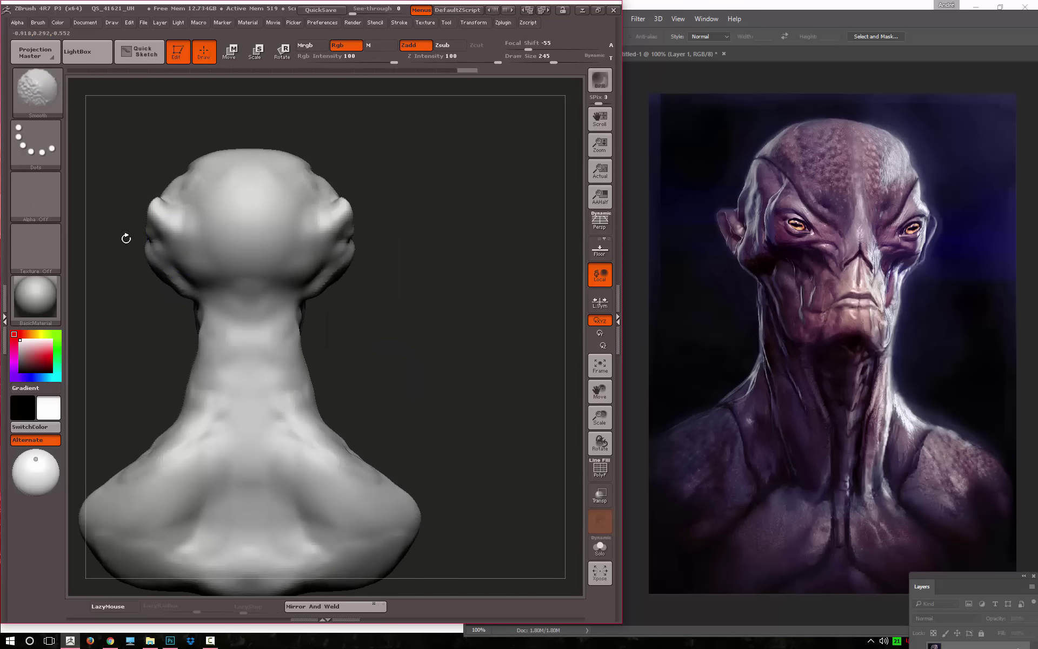
mouse_move(126, 239)
left_mouse_down()
mouse_move(234, 292)
mouse_move(447, 304)
left_mouse_up()
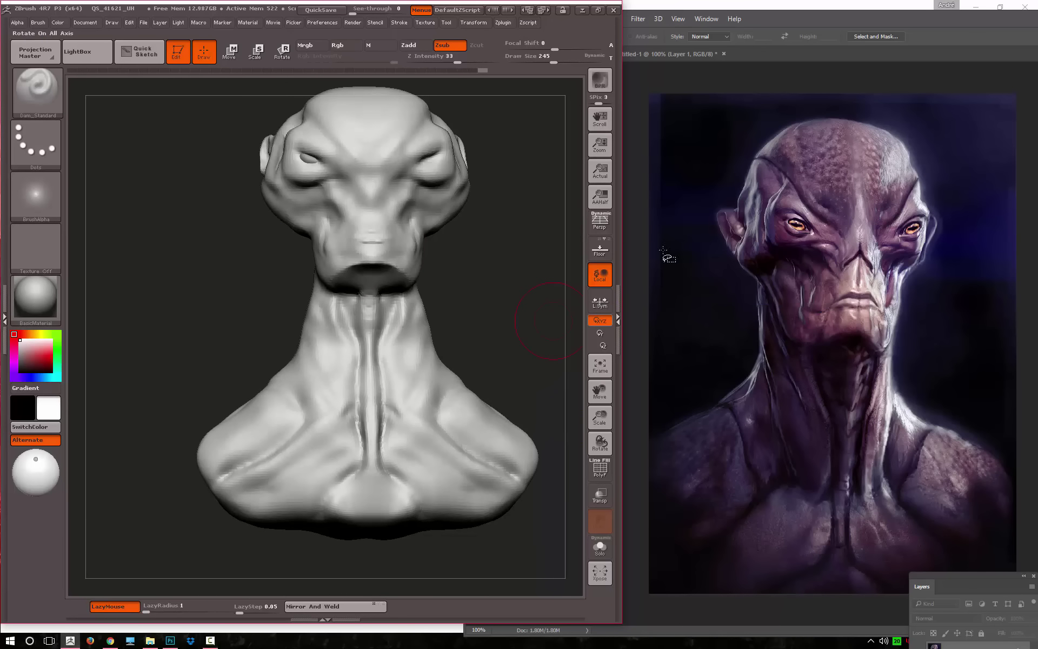
Smooth the bumpy neck surface and the cheek beside the nose
left_click_drag(293, 441, 371, 429, "shift")
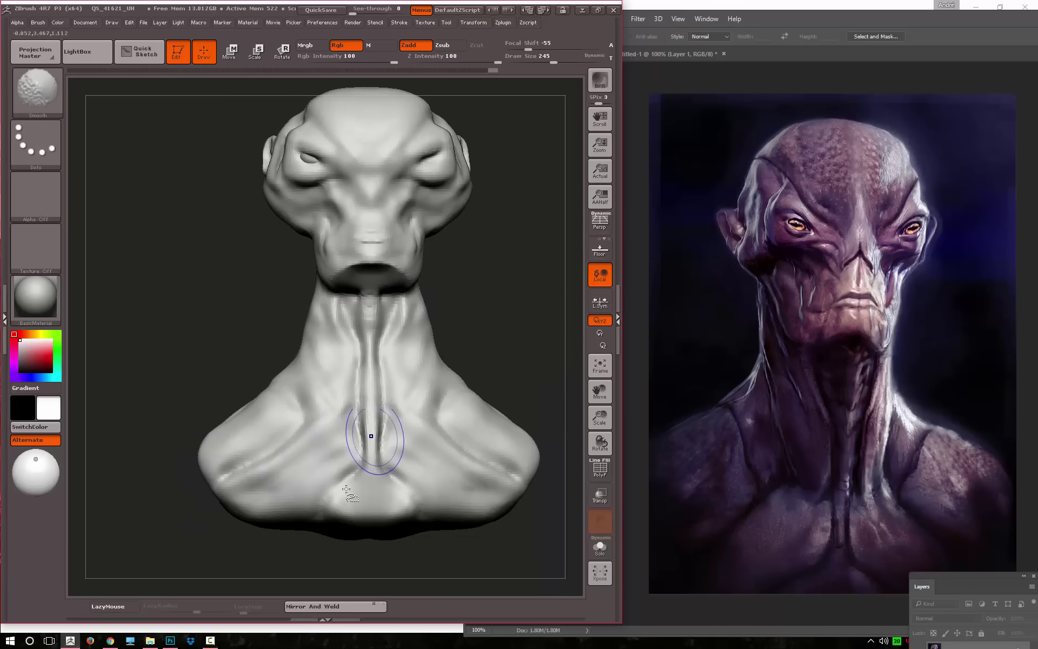
left_click_drag(371, 379, 348, 278, "shift")
mouse_move(246, 329)
left_mouse_down()
mouse_move(382, 290)
mouse_move(412, 313)
mouse_move(443, 282)
mouse_move(329, 265)
mouse_move(382, 221)
left_mouse_up()
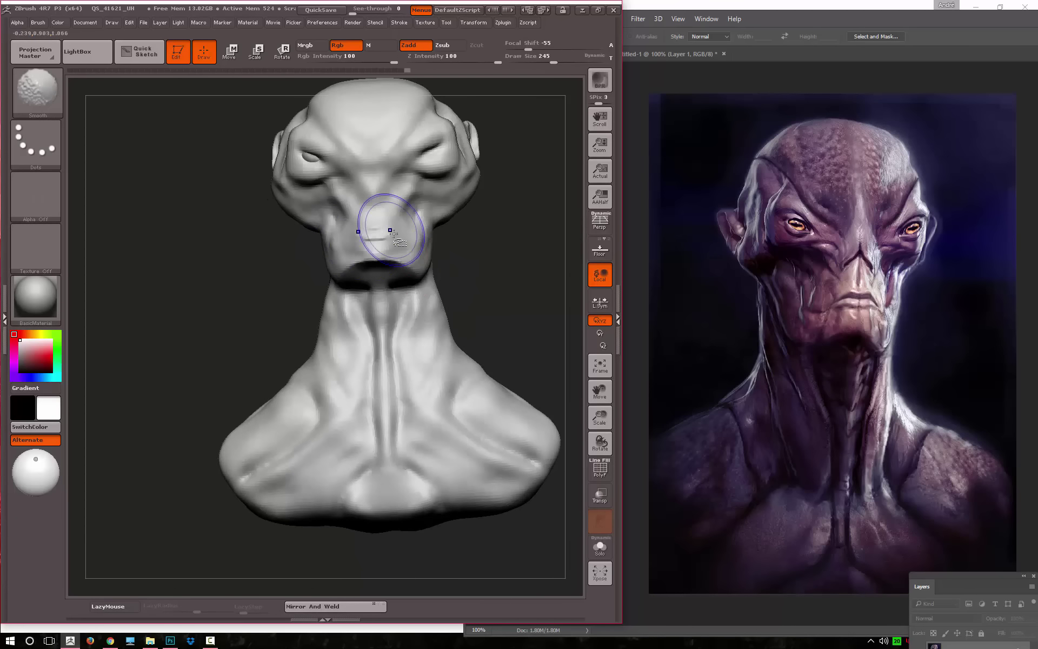
left_click_drag(232, 336, 231, 297, "alt")
left_click_drag(258, 419, 476, 324, "alt")
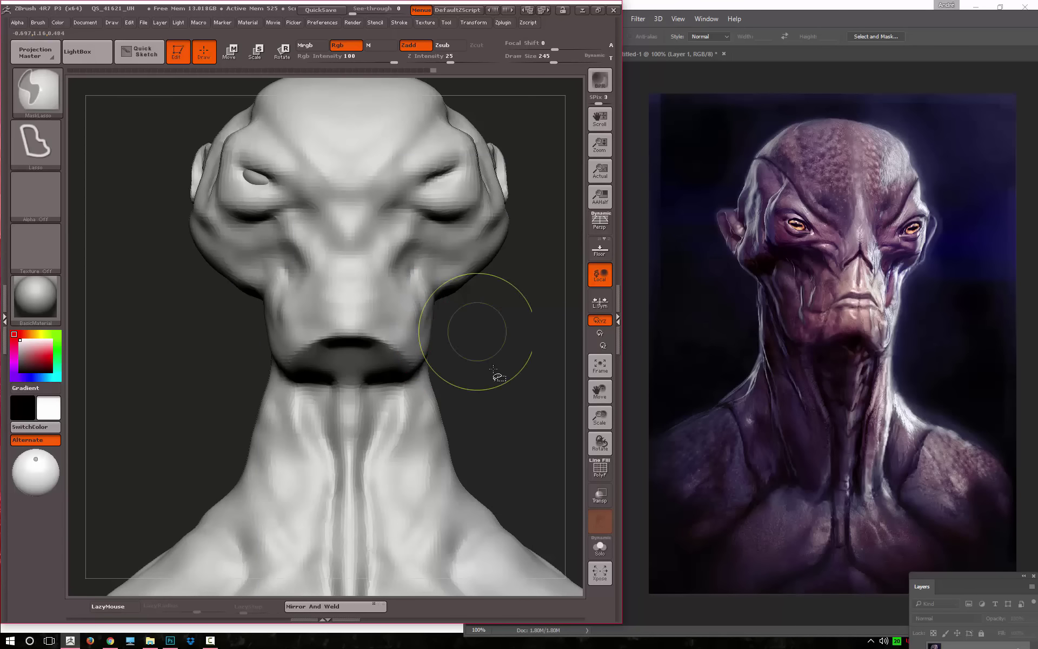
left_click_drag(514, 387, 464, 324, "alt")
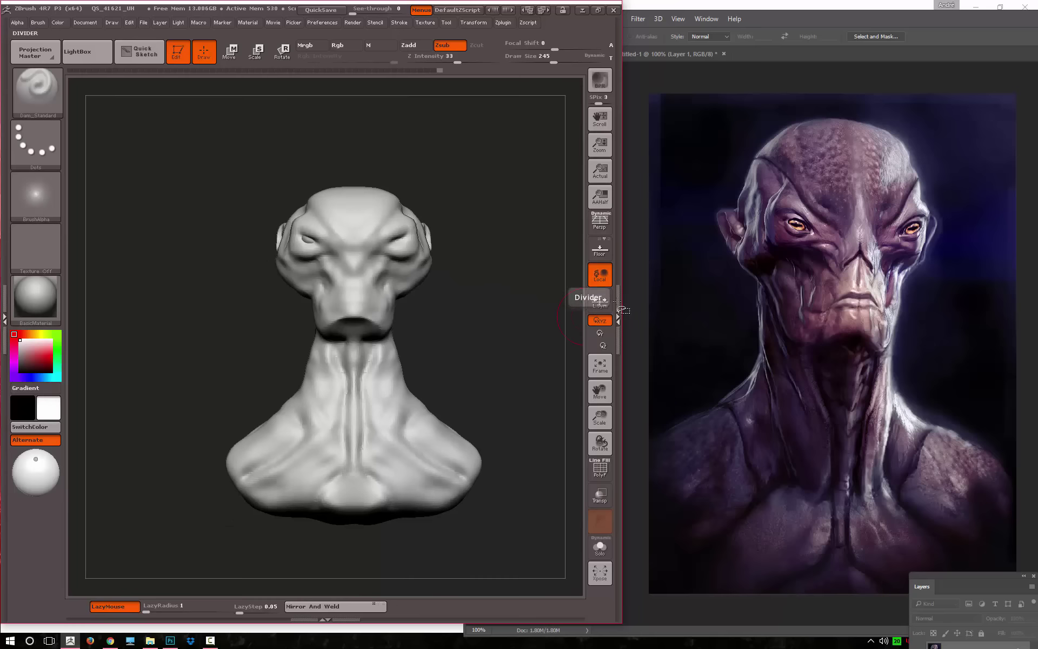
left_click(618, 305)
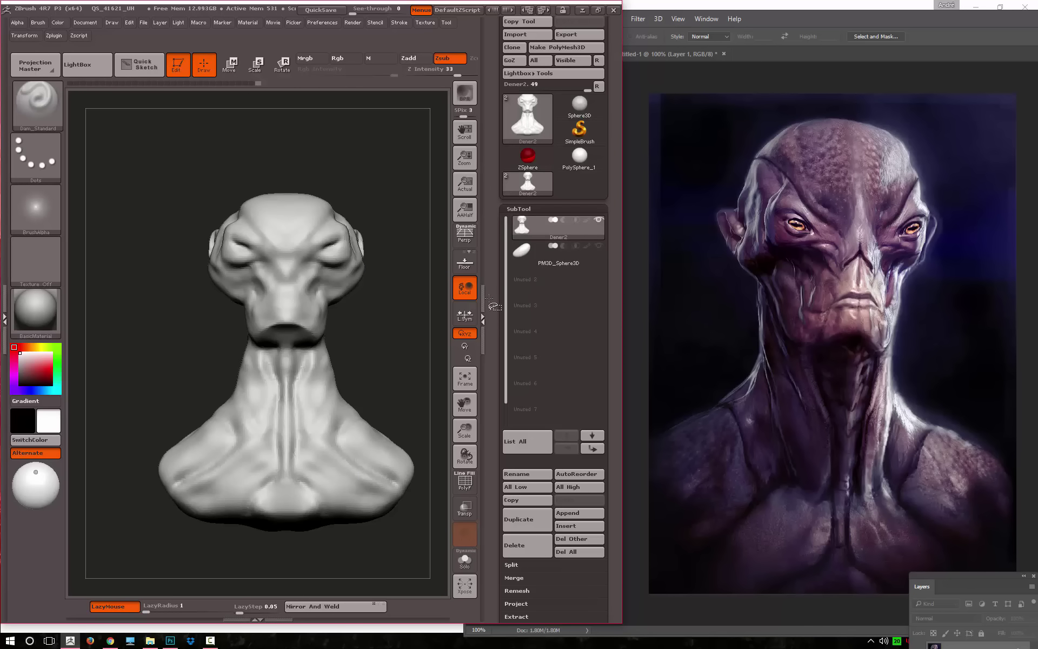
left_click(483, 306)
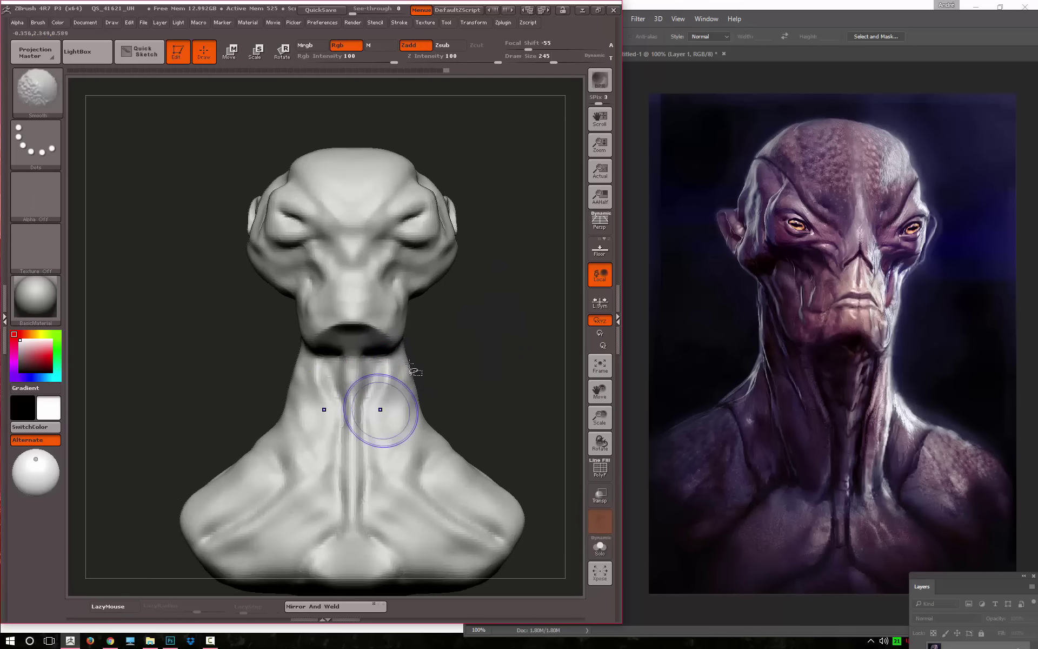
mouse_move(472, 341)
left_mouse_down()
mouse_move(491, 341)
mouse_move(514, 371)
mouse_move(502, 355)
mouse_move(514, 350)
left_mouse_up()
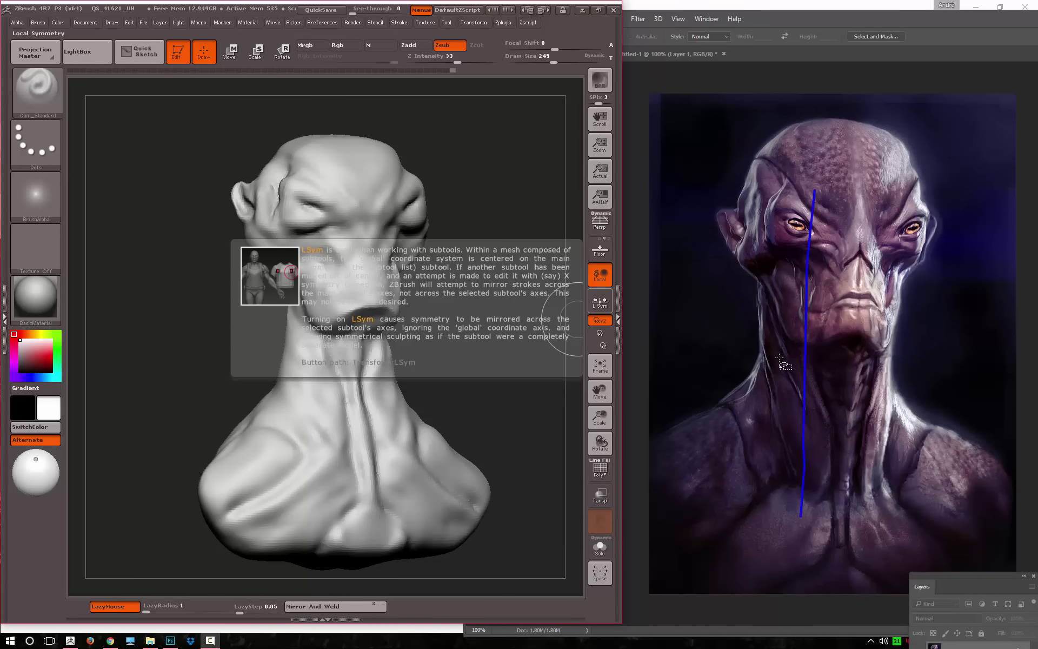
left_click(850, 273)
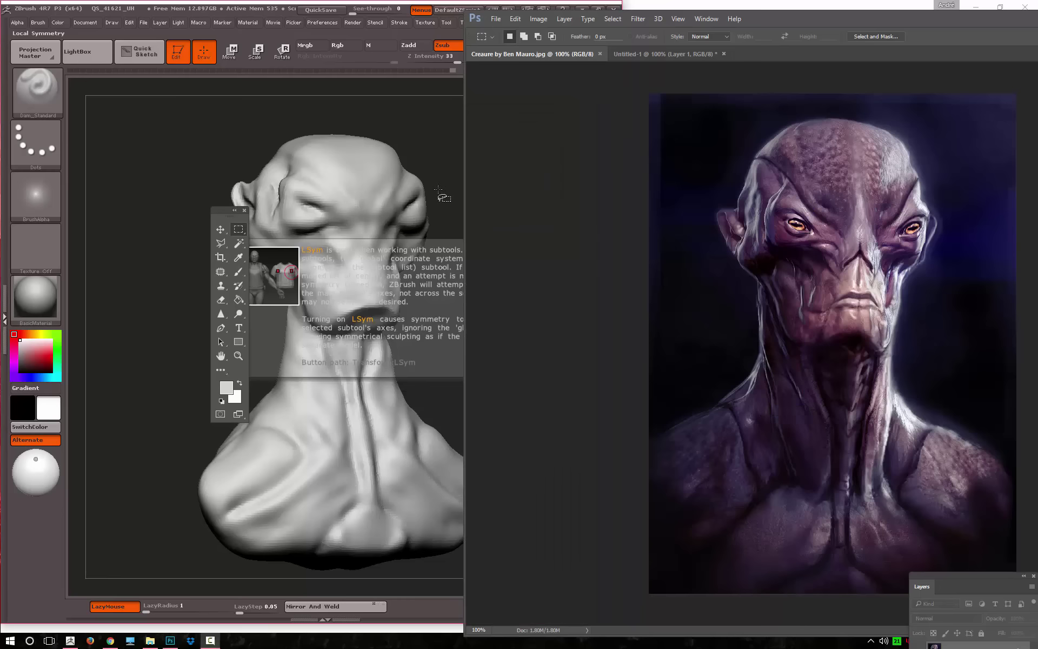
left_click_drag(447, 182, 552, 159, "shift")
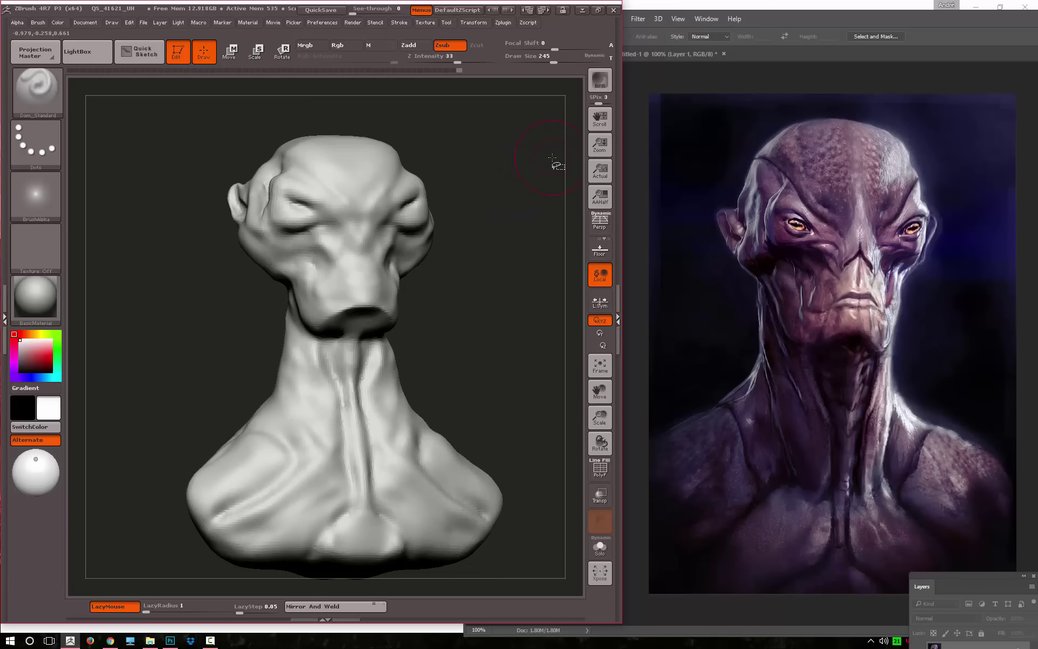
Apply a Gaussian Blur with an increased radius to the creature painting
left_click(946, 262)
left_click_drag(706, 185, 916, 394)
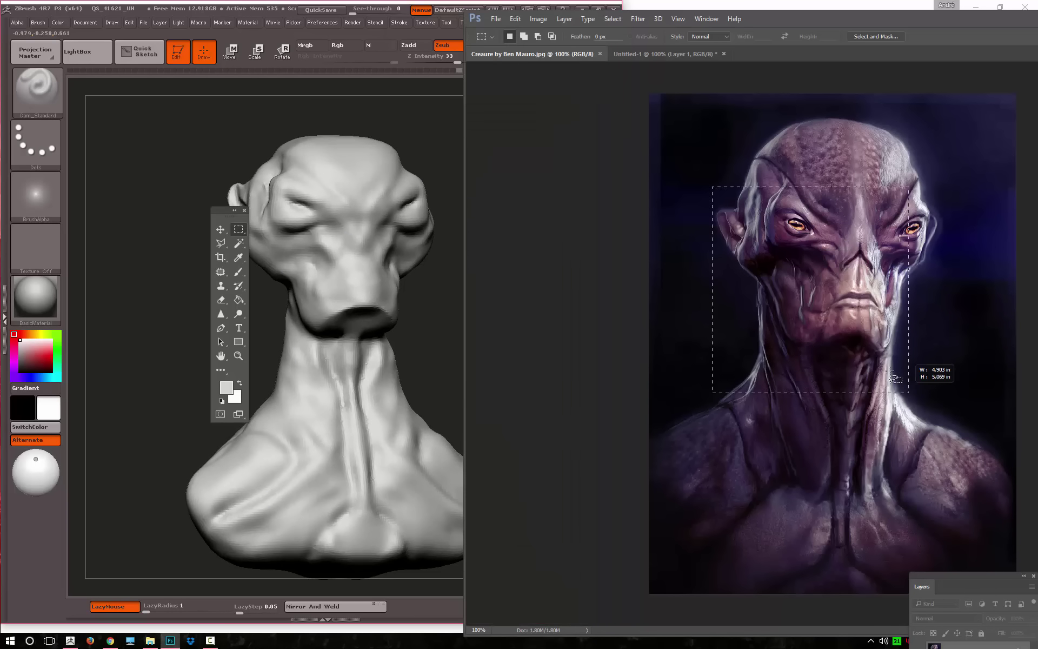
left_click(599, 147)
left_click(643, 27)
mouse_move(643, 138)
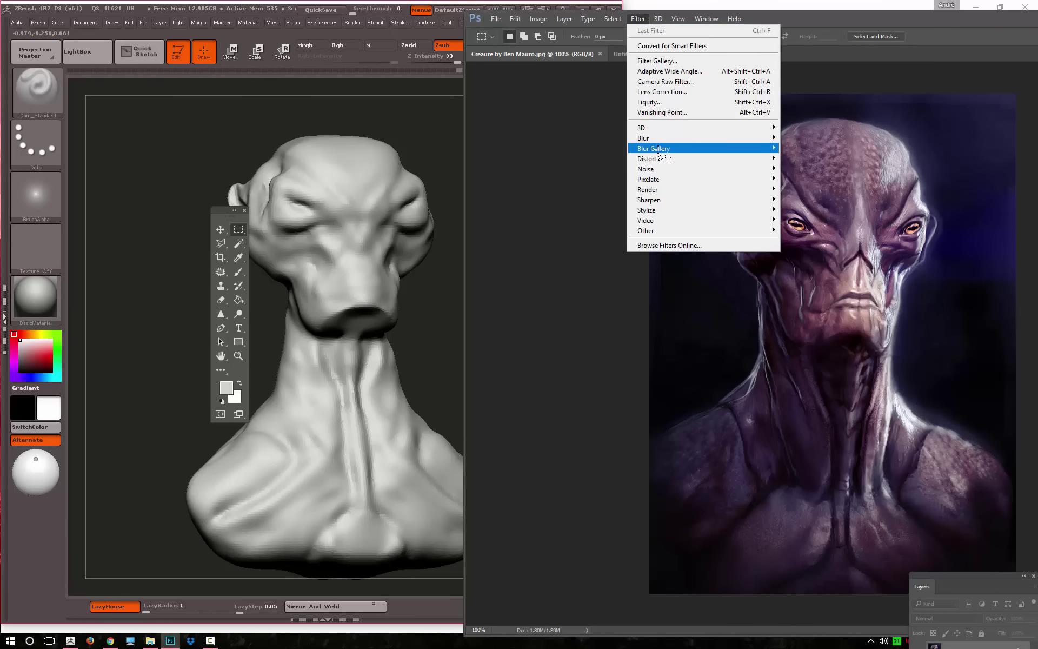
left_click(597, 180)
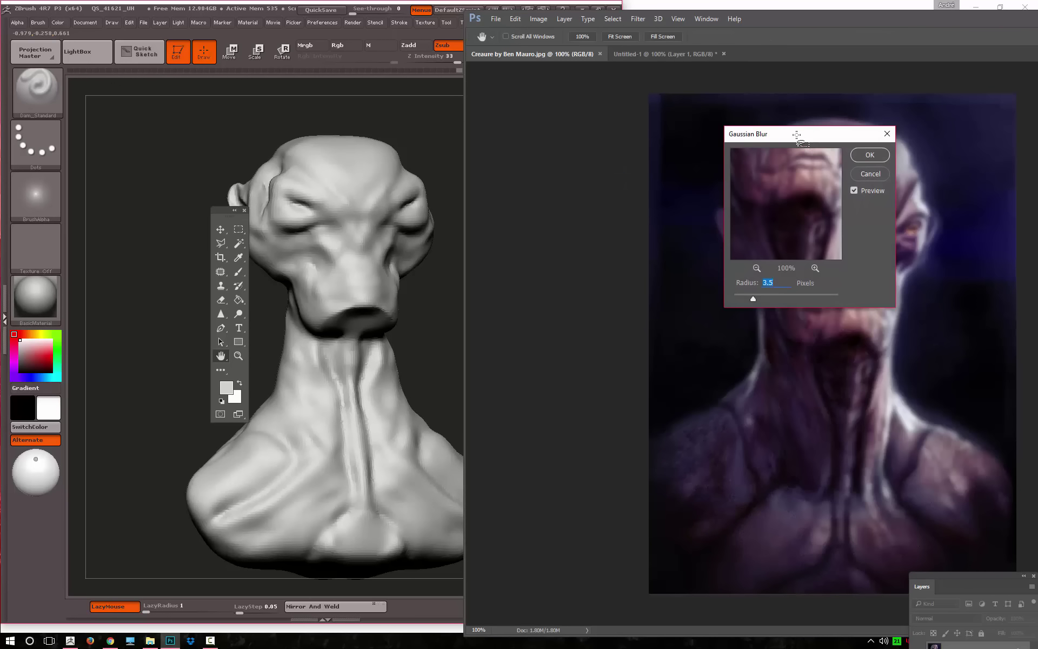
left_click_drag(811, 141, 515, 136)
left_click_drag(475, 296, 477, 295)
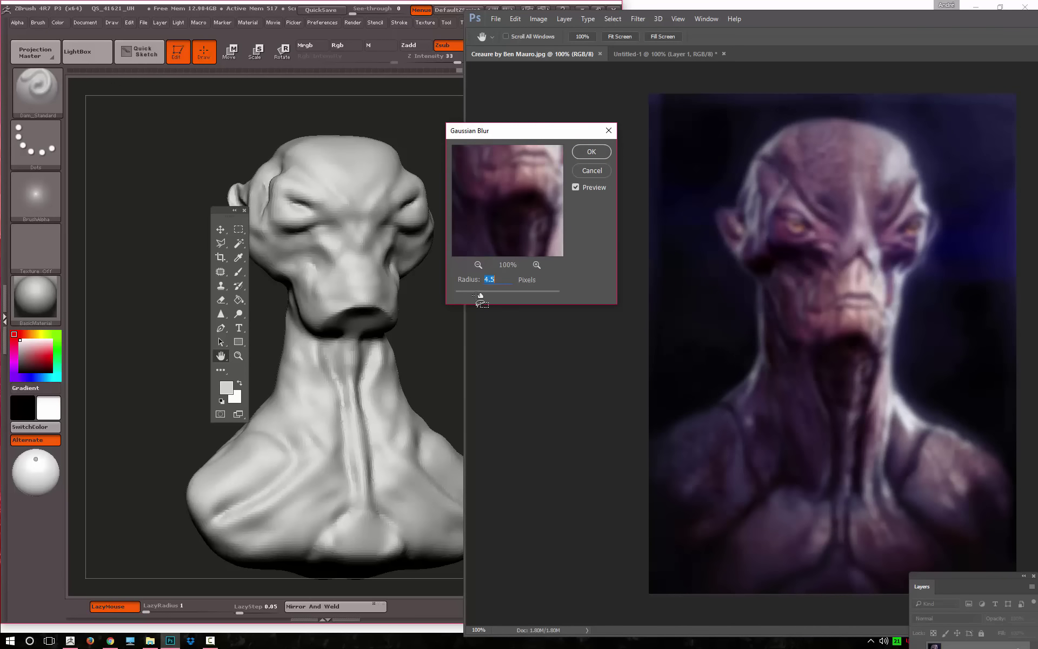
key("Return")
Undo the blur, duplicate the painting to Layer 1, and reapply the blur to the copy
key("m")
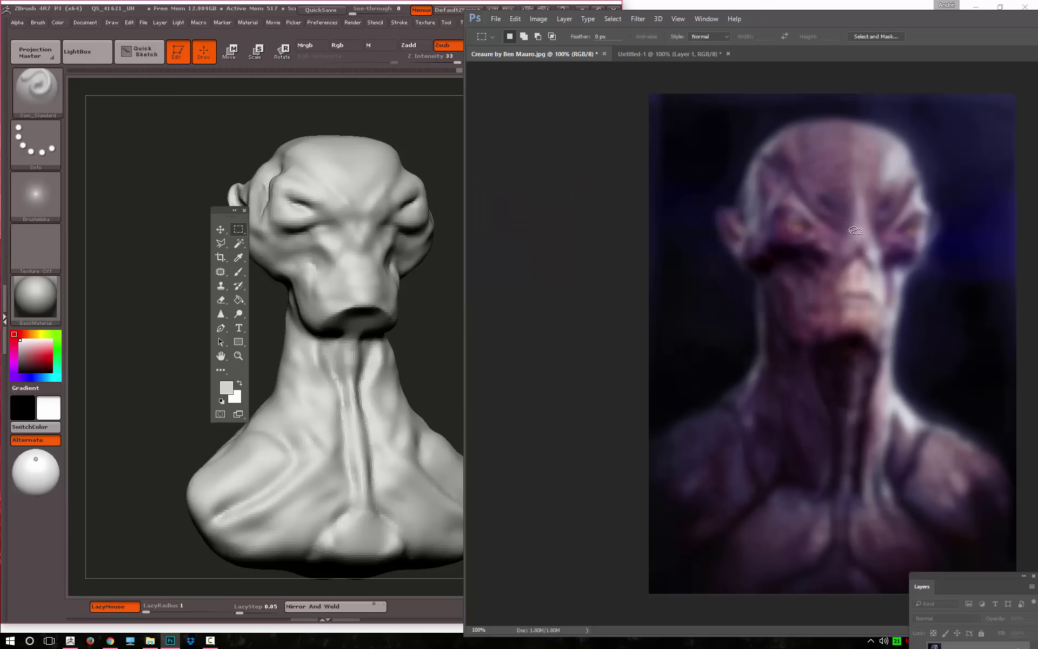
key("ctrl+z")
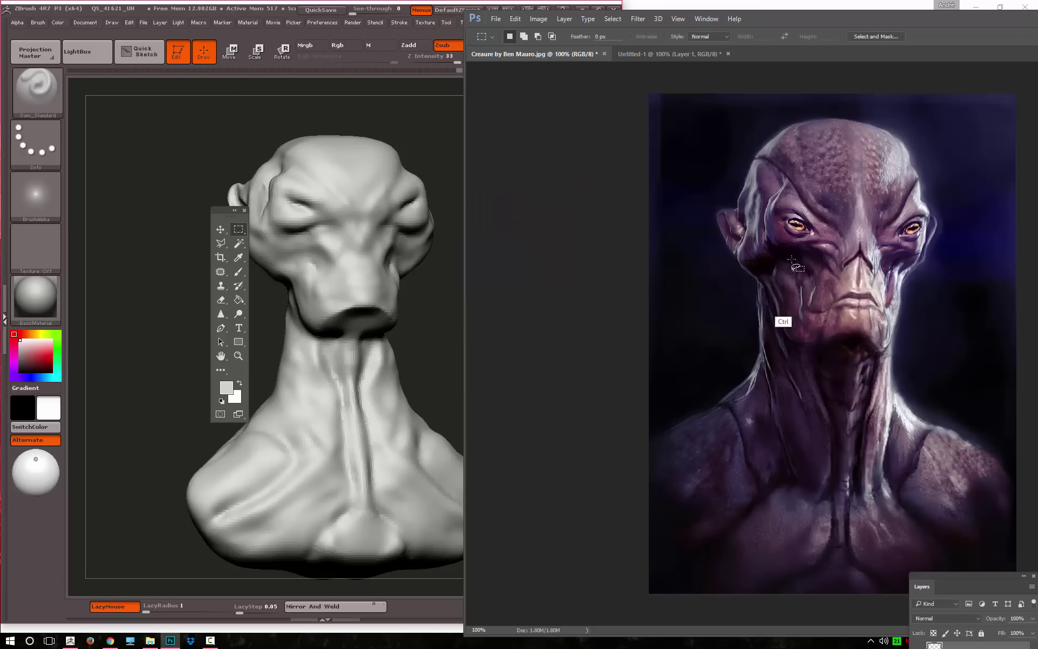
key("ctrl+j")
key("ctrl+f")
key("ctrl+alt+z")
key("ctrl+alt+z")
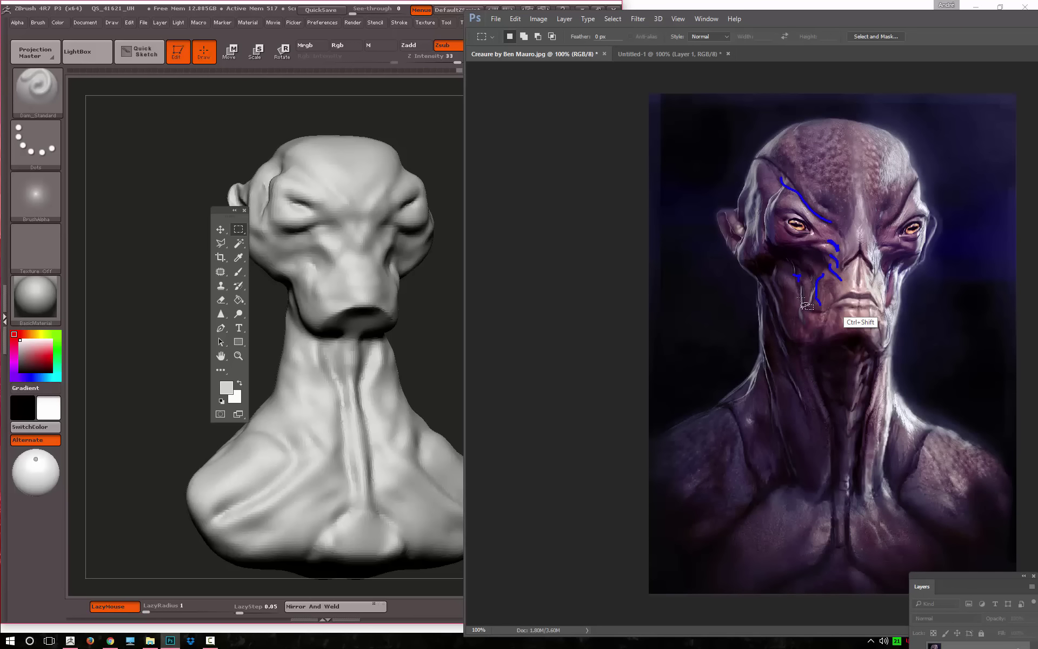
key("ctrl+z")
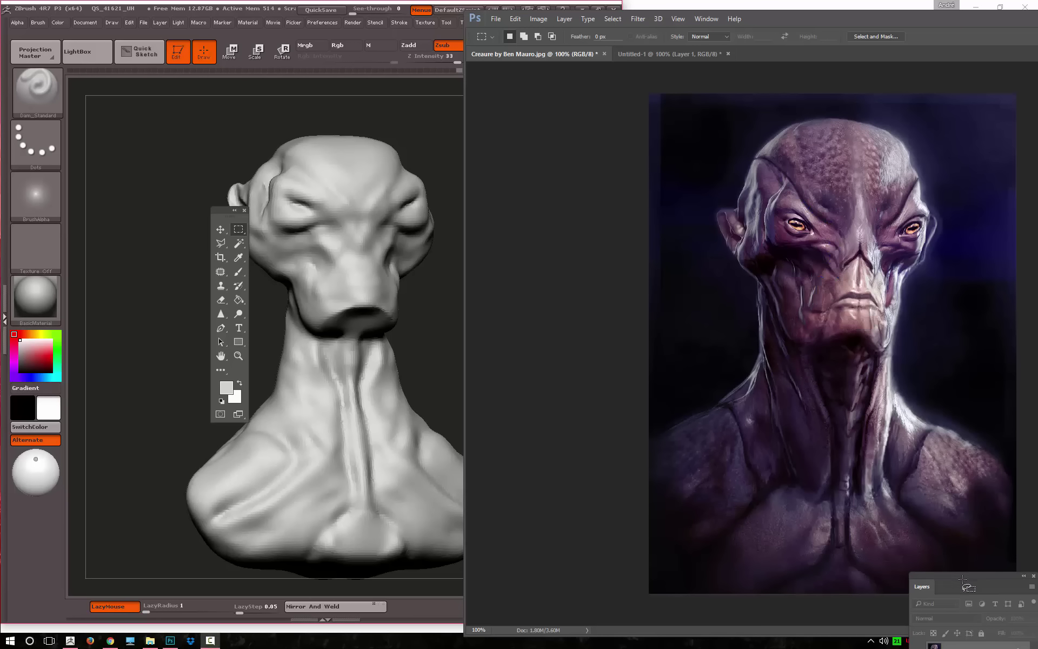
key("ctrl+shift+z")
key("ctrl+shift+z")
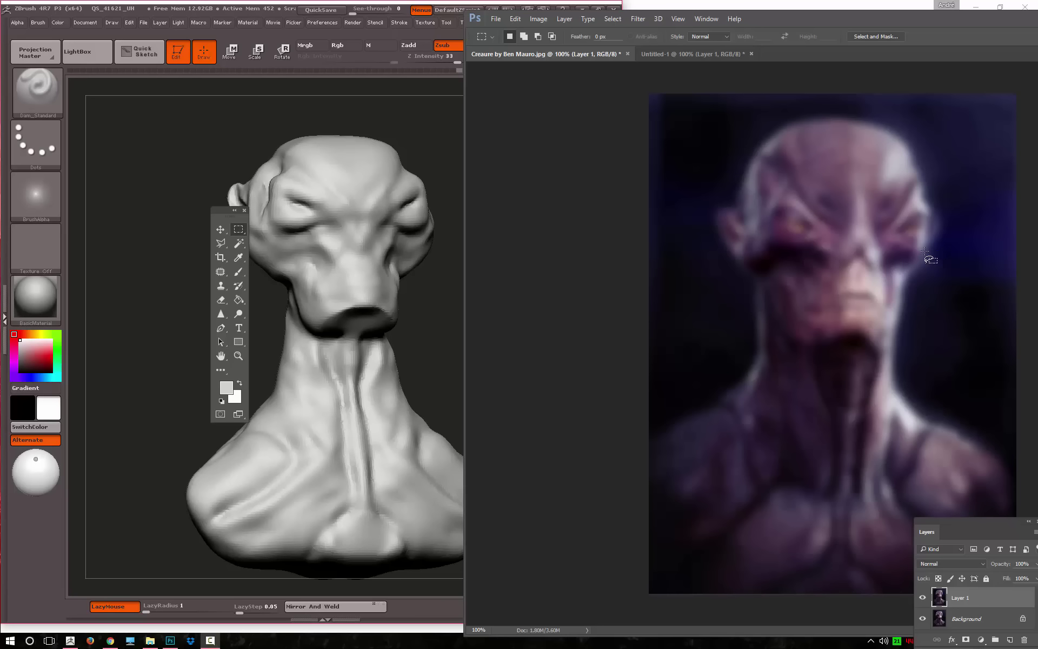
Sketch guide lines over the painting's eye, brow, temple and jawline
mouse_move(928, 246)
left_mouse_down()
mouse_move(898, 262)
mouse_move(890, 297)
left_mouse_up()
left_click_drag(804, 252, 766, 232)
mouse_move(745, 174)
left_mouse_down()
mouse_move(743, 209)
mouse_move(724, 220)
left_mouse_up()
left_click_drag(727, 234, 766, 280)
mouse_move(844, 332)
left_mouse_down()
mouse_move(891, 342)
mouse_move(897, 323)
left_mouse_up()
left_click_drag(903, 285, 898, 314)
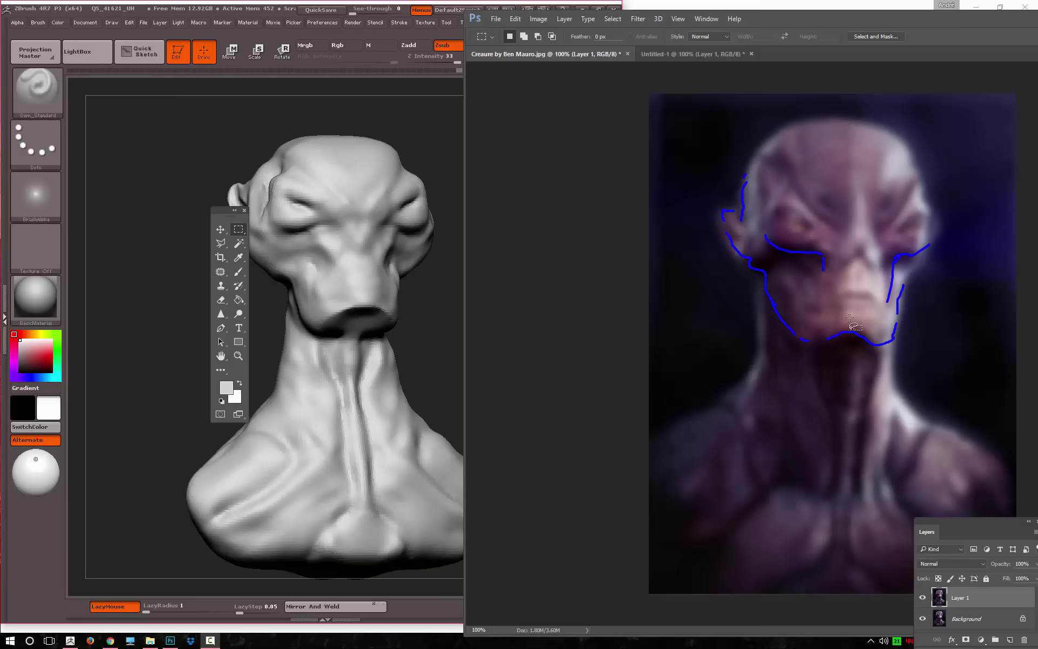
Mark the neck edges, clear the marks, and hide the blurred Layer 1
left_click_drag(762, 327, 775, 389)
left_click_drag(898, 419, 892, 438)
left_click_drag(897, 371, 898, 400)
left_click_drag(766, 346, 750, 377)
left_click_drag(1013, 431, 998, 431)
key("ctrl+comma")
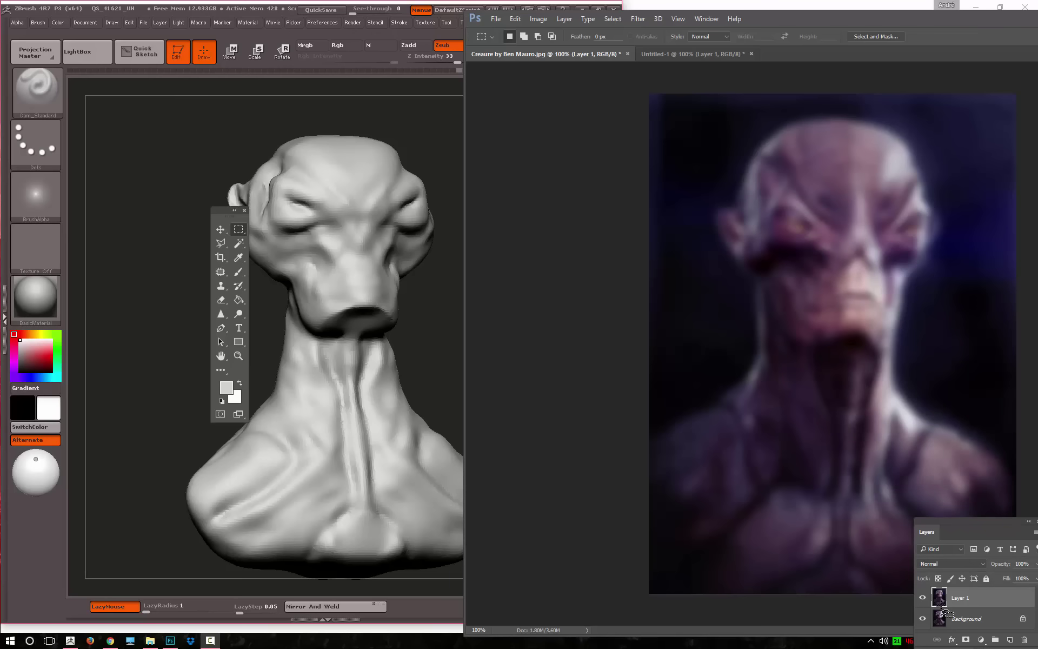
left_click(923, 597)
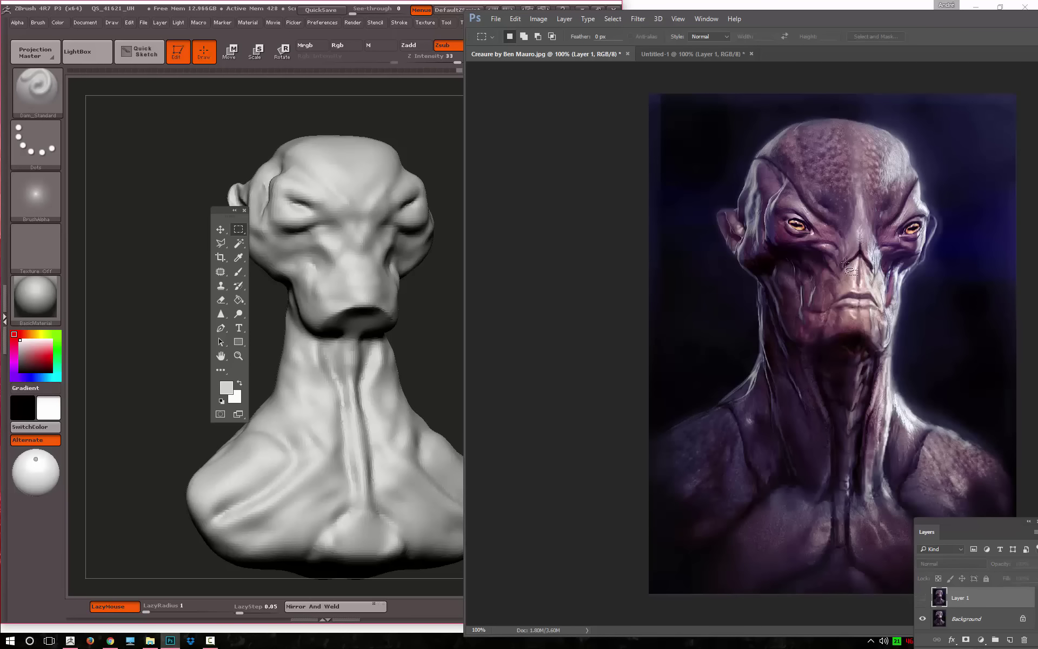
key("ctrl+shift")
mouse_move(788, 174)
left_mouse_down()
mouse_move(766, 216)
mouse_move(787, 243)
left_mouse_up()
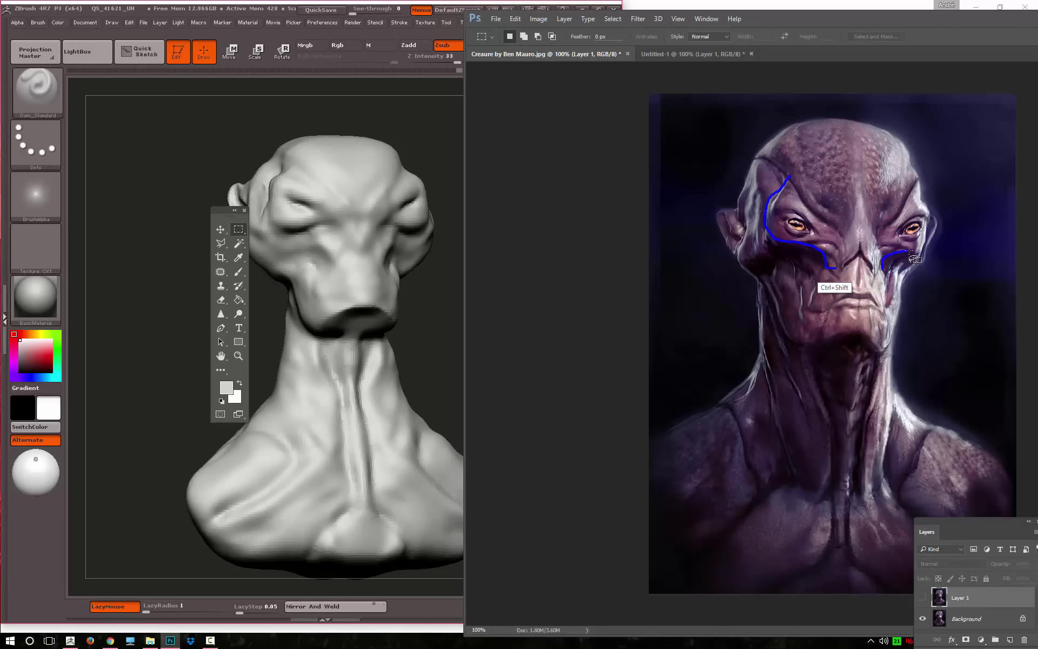
mouse_move(909, 250)
left_mouse_down()
mouse_move(924, 227)
mouse_move(917, 170)
left_mouse_up()
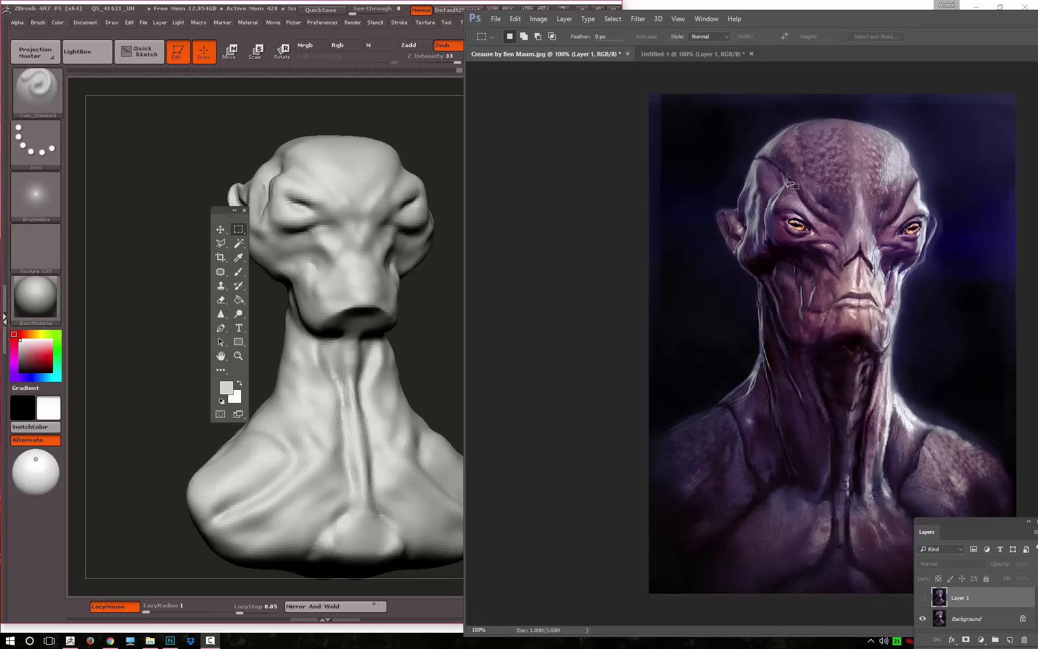
mouse_move(787, 176)
left_mouse_down()
mouse_move(774, 249)
mouse_move(900, 254)
left_mouse_up()
key("ctrl+shift")
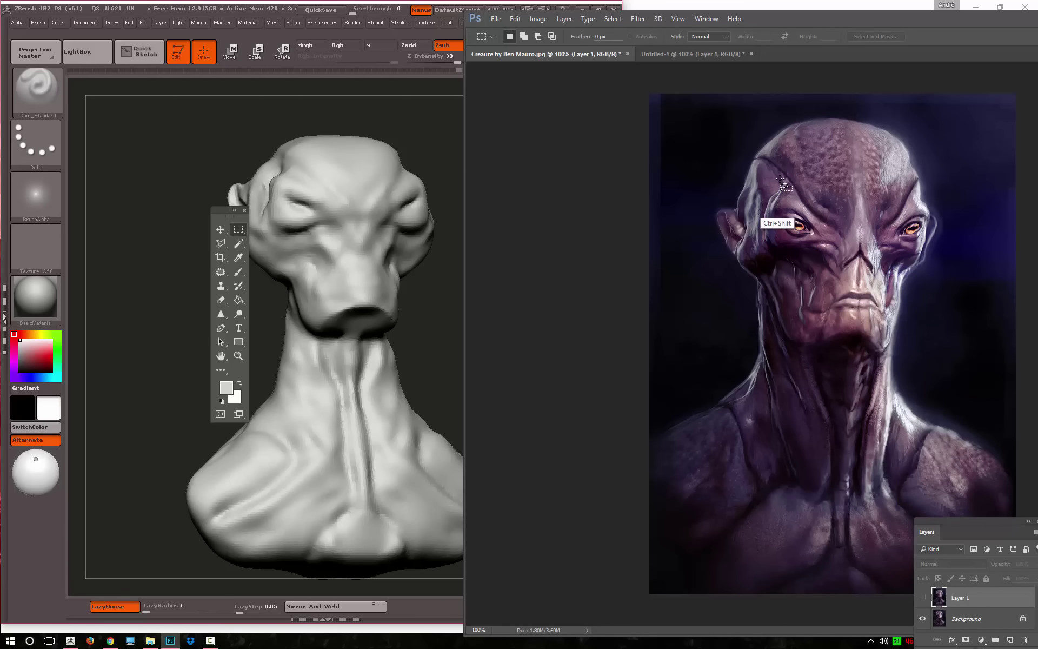
left_click_drag(780, 179, 773, 254)
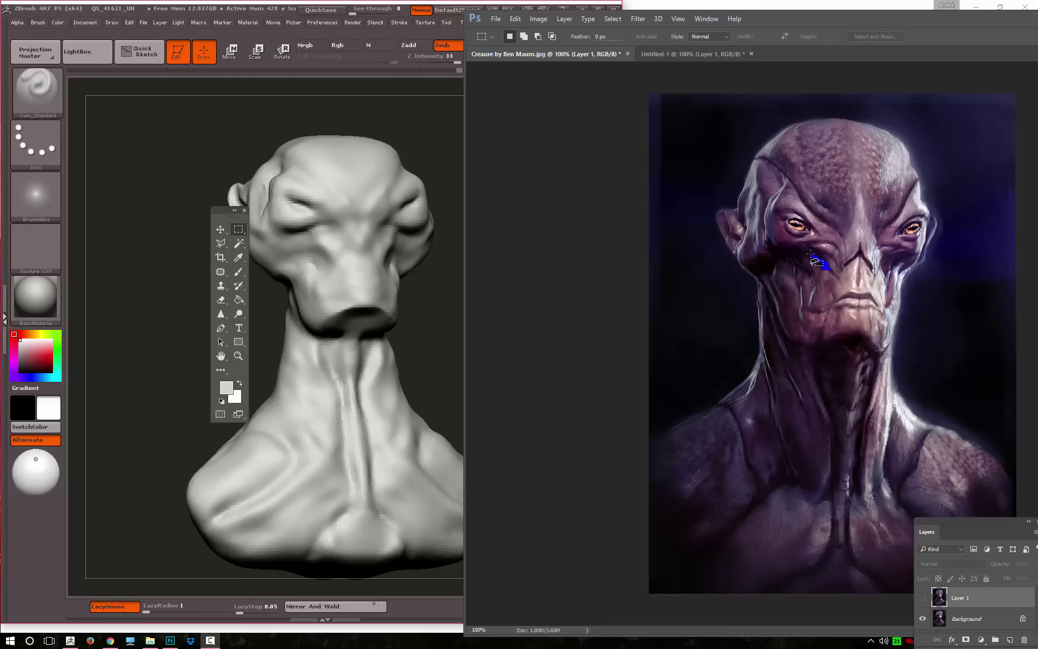
left_click_drag(811, 259, 866, 240)
left_click_drag(777, 208, 809, 213)
Bring ZBrush forward and rotate the bust through front, profile, three-quarter and back views
left_click(97, 431)
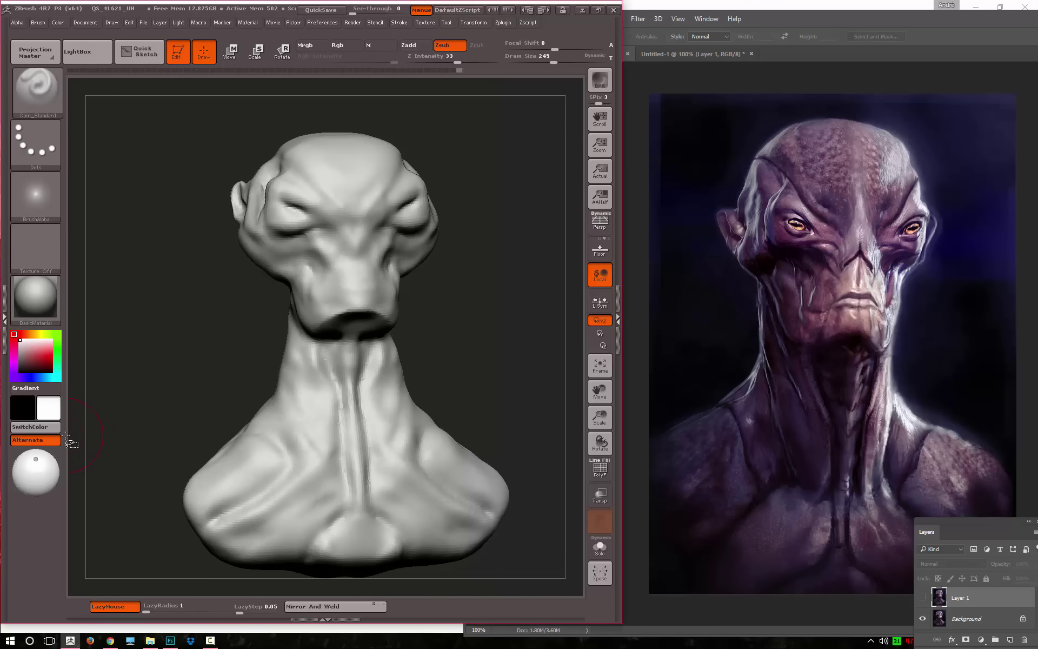
mouse_move(470, 257)
left_mouse_down()
mouse_move(473, 227)
mouse_move(508, 274)
mouse_move(459, 248)
mouse_move(413, 250)
mouse_move(441, 252)
left_mouse_up()
left_click_drag(478, 300, 415, 322, "alt")
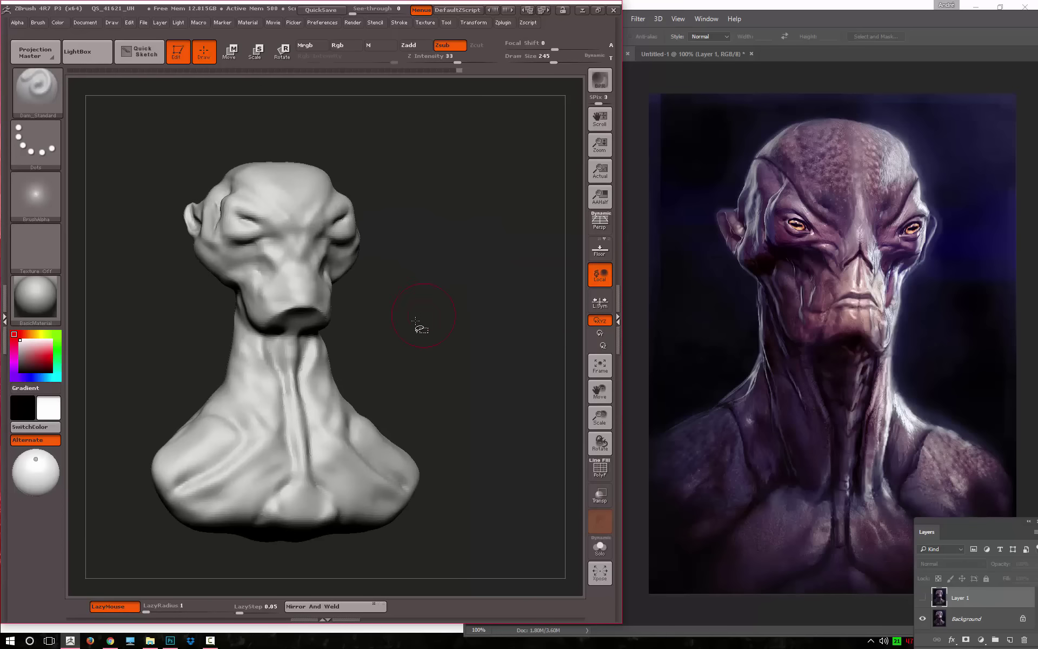
mouse_move(509, 354)
left_mouse_down()
mouse_move(440, 355)
mouse_move(356, 380)
left_mouse_up()
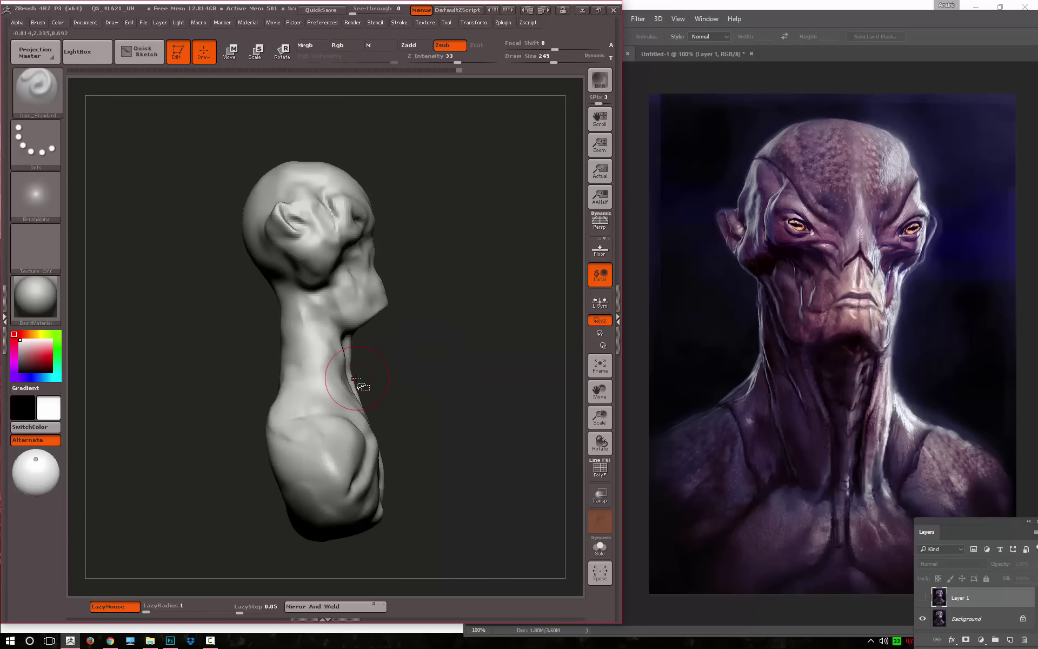
left_click_drag(445, 213, 492, 271)
mouse_move(529, 343)
left_mouse_down()
mouse_move(486, 327)
mouse_move(537, 348)
mouse_move(537, 303)
mouse_move(528, 319)
mouse_move(584, 280)
left_mouse_up()
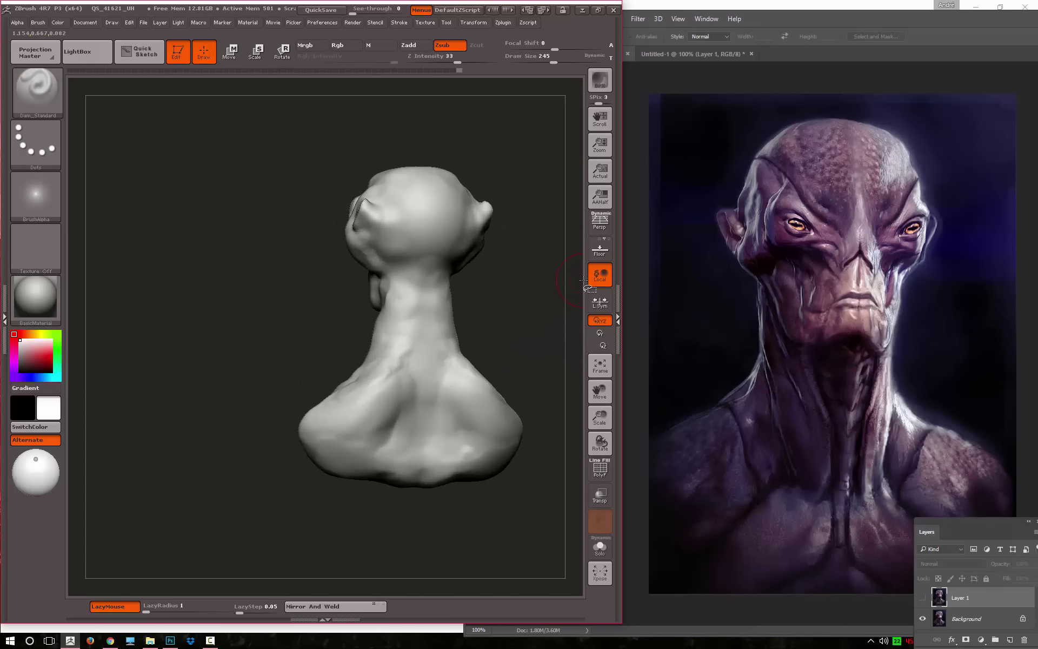
mouse_move(308, 341)
left_mouse_down("shift")
mouse_move(289, 382)
mouse_move(443, 355)
mouse_move(359, 322)
mouse_move(472, 225)
mouse_move(436, 399)
mouse_move(440, 493)
mouse_move(482, 348)
left_mouse_up("shift")
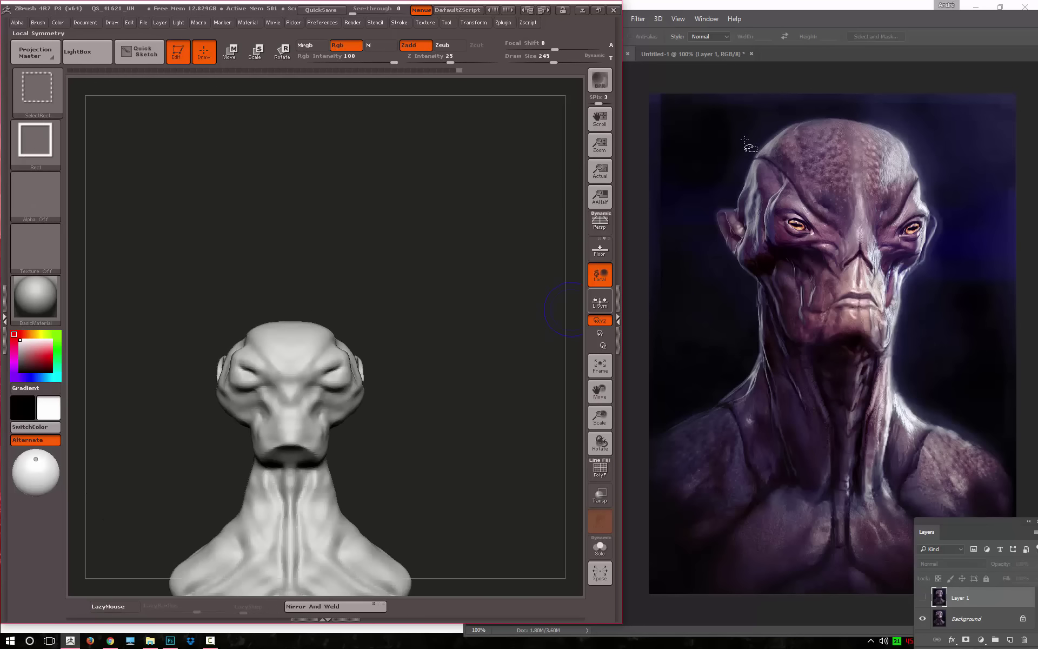
Circle the head on the reference and annotate the bust's crown from above
left_click_drag(744, 139, 719, 227)
key("ctrl+d")
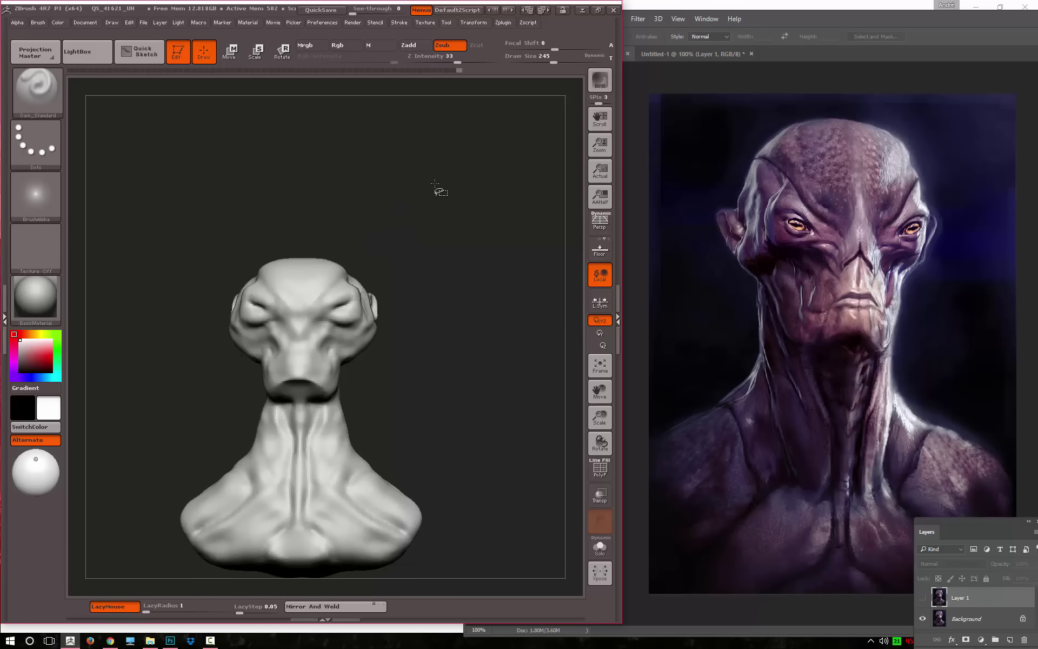
mouse_move(436, 189)
left_mouse_down()
mouse_move(406, 203)
mouse_move(440, 204)
mouse_move(412, 289)
left_mouse_up()
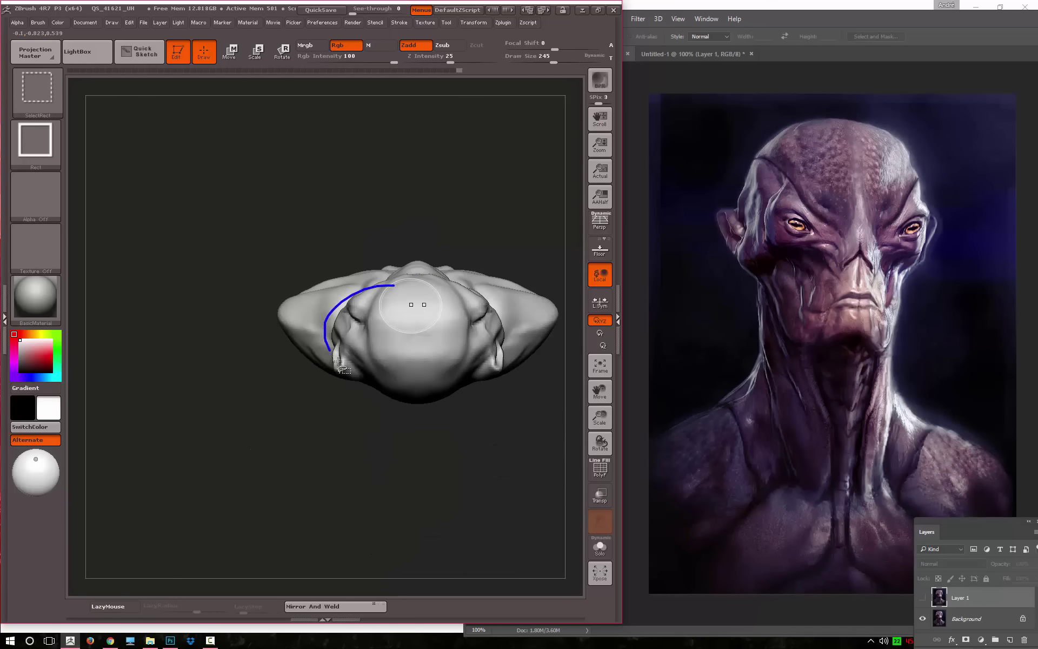
mouse_move(338, 360)
left_mouse_down()
mouse_move(435, 389)
mouse_move(497, 361)
mouse_move(448, 292)
mouse_move(339, 284)
left_mouse_up()
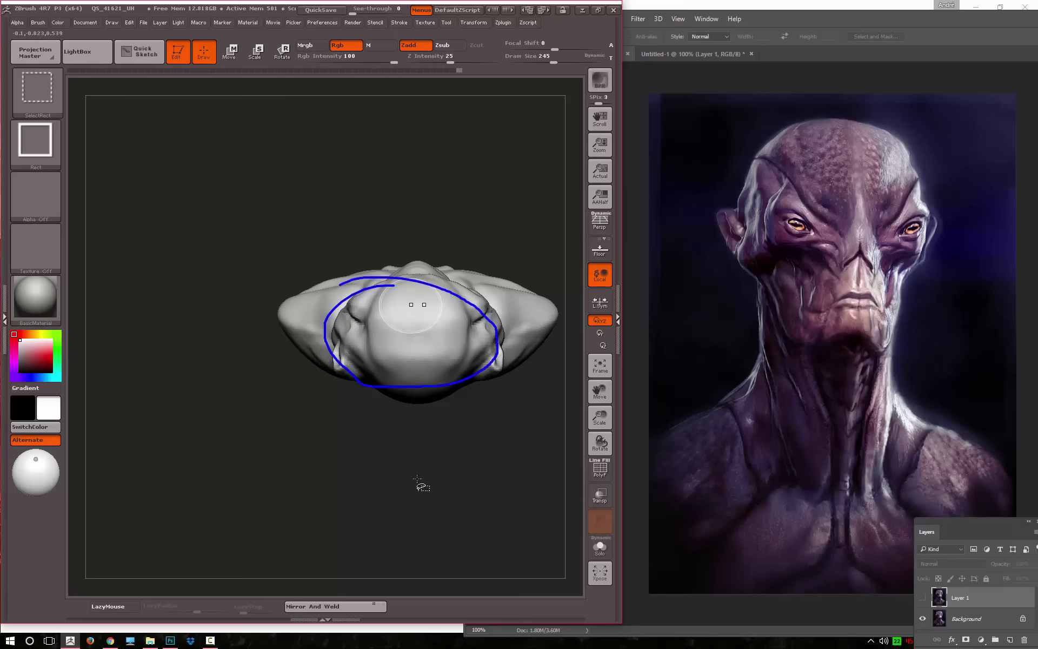
mouse_move(405, 524)
left_mouse_down("shift")
mouse_move(422, 517)
mouse_move(426, 461)
mouse_move(227, 418)
mouse_move(143, 413)
left_mouse_up("shift")
Zoom the profile photo to 200%, turn the bust to profile, and trace the head and neck
left_click_drag(172, 385, 210, 340, "alt")
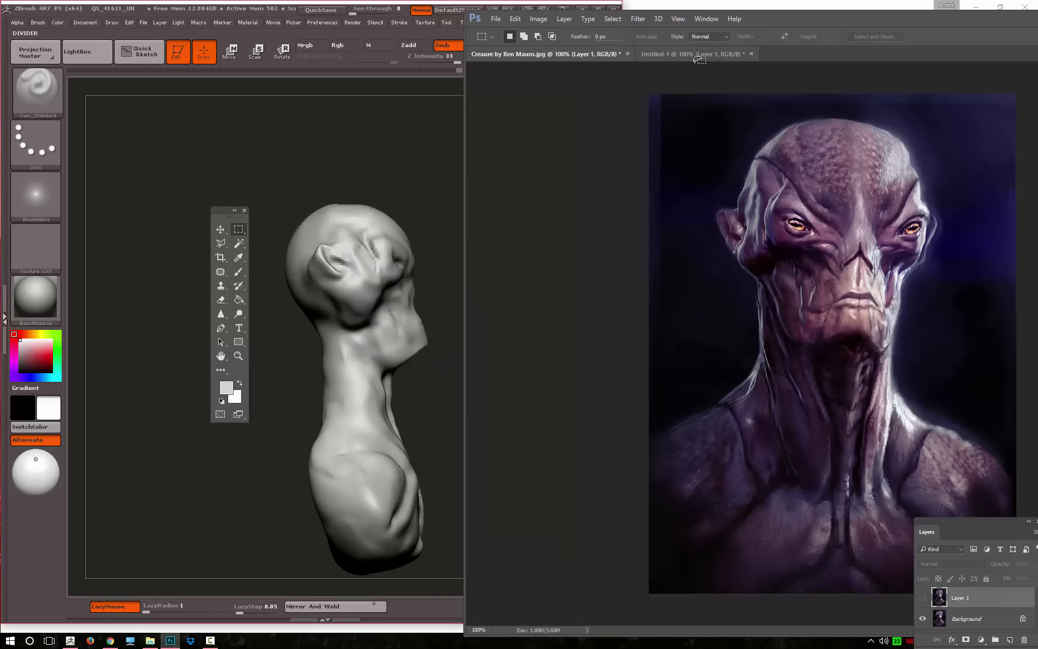
key("ctrl+plus")
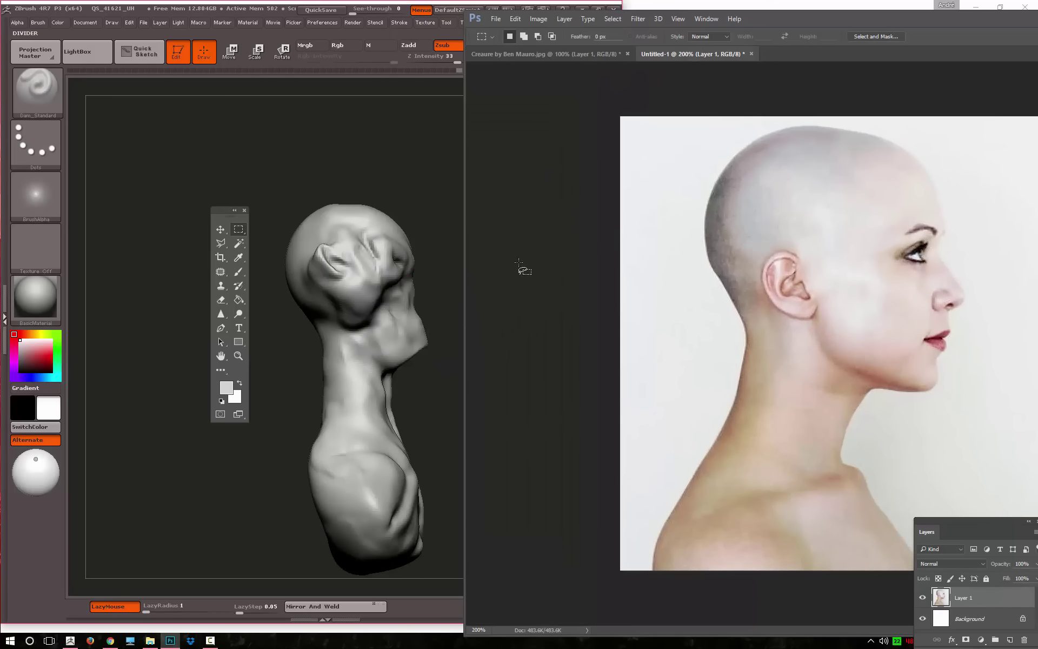
left_click(457, 283)
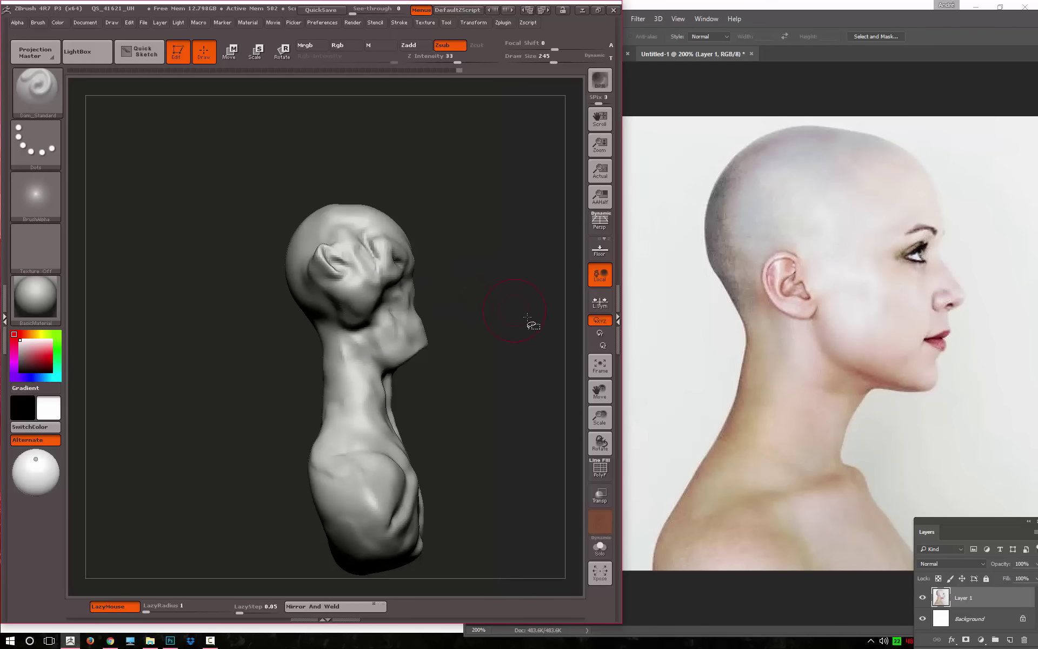
left_click_drag(496, 318, 697, 211)
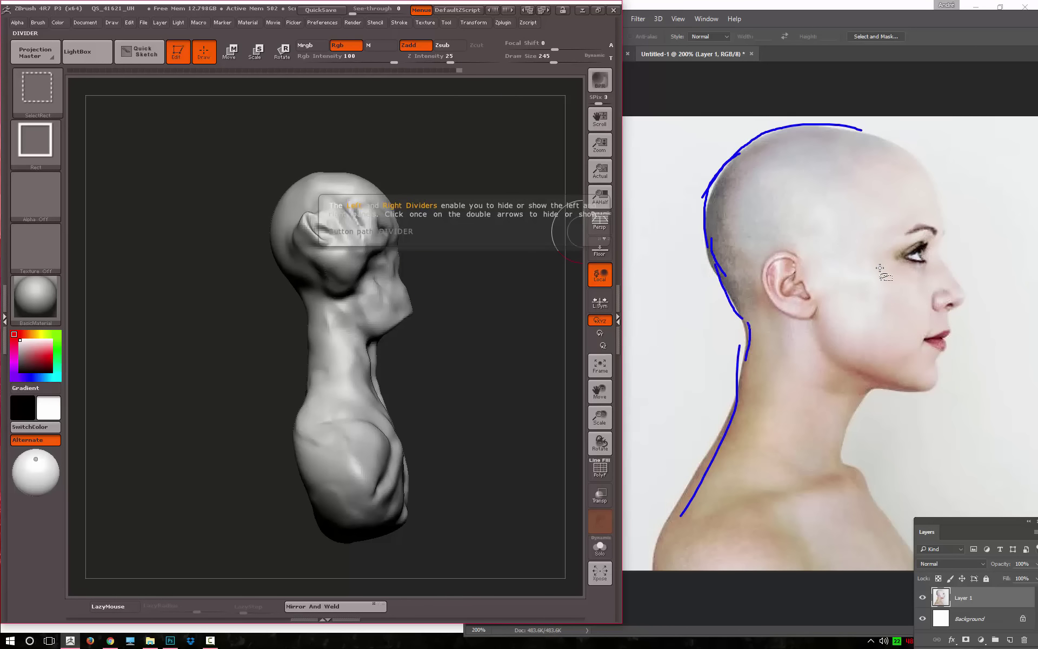
left_click_drag(872, 292, 787, 502)
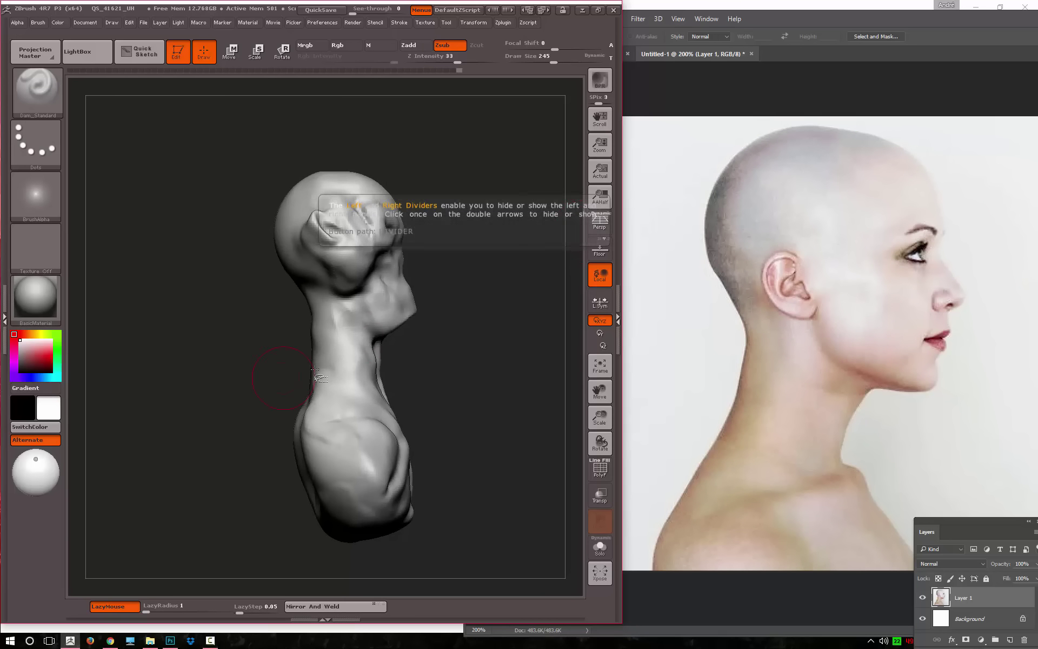
Select the Move brush and use Transpose Rotate to tilt the head and neck upright
key("b")
key("m")
key("v")
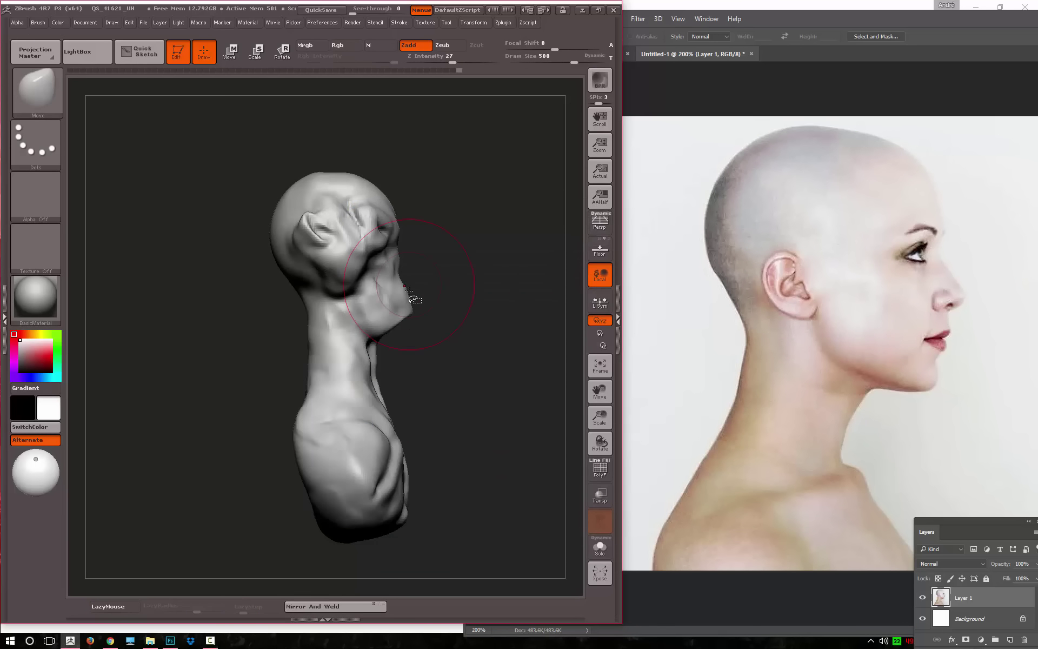
key("s")
left_click_drag(324, 394, 410, 352)
key("r")
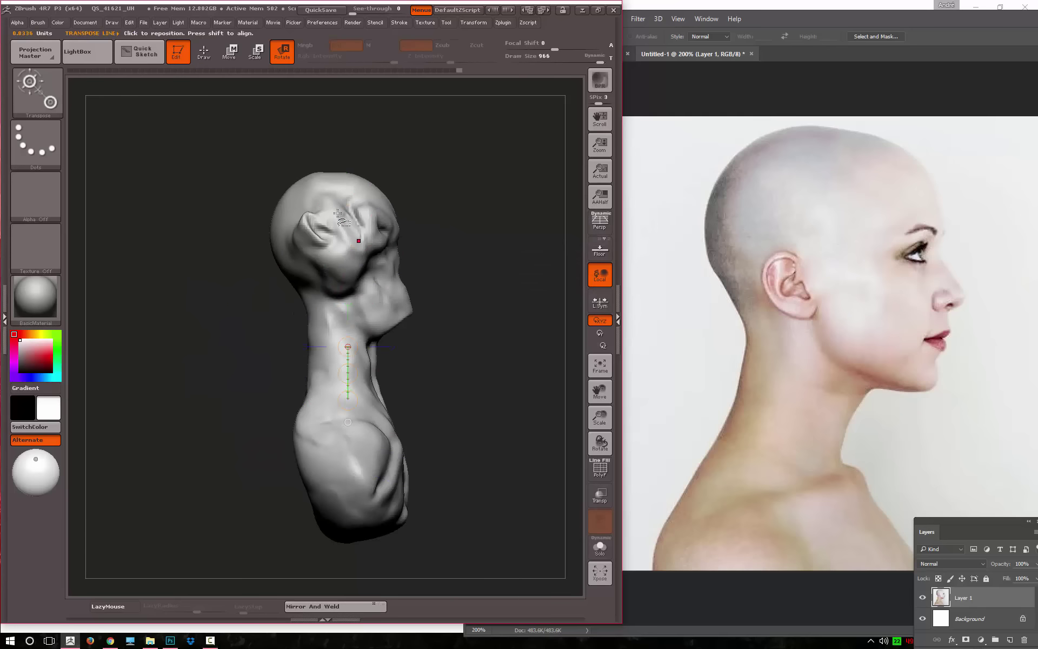
mouse_move(346, 462)
left_mouse_down("shift")
mouse_move(346, 215)
mouse_move(411, 216)
left_mouse_up("shift")
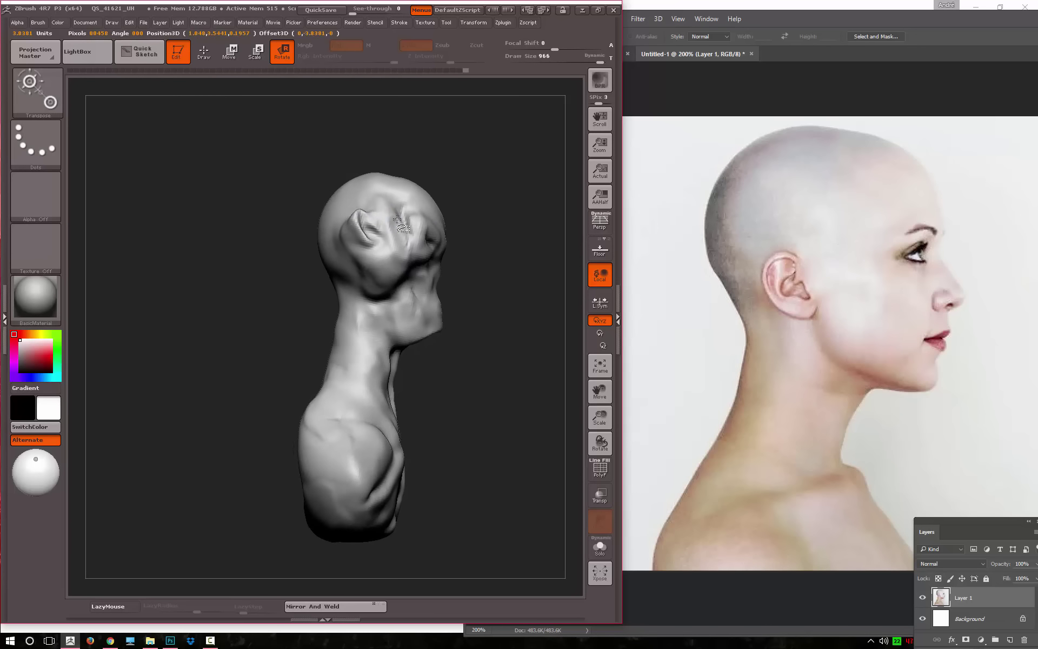
key("q")
left_click_drag(487, 301, 498, 260)
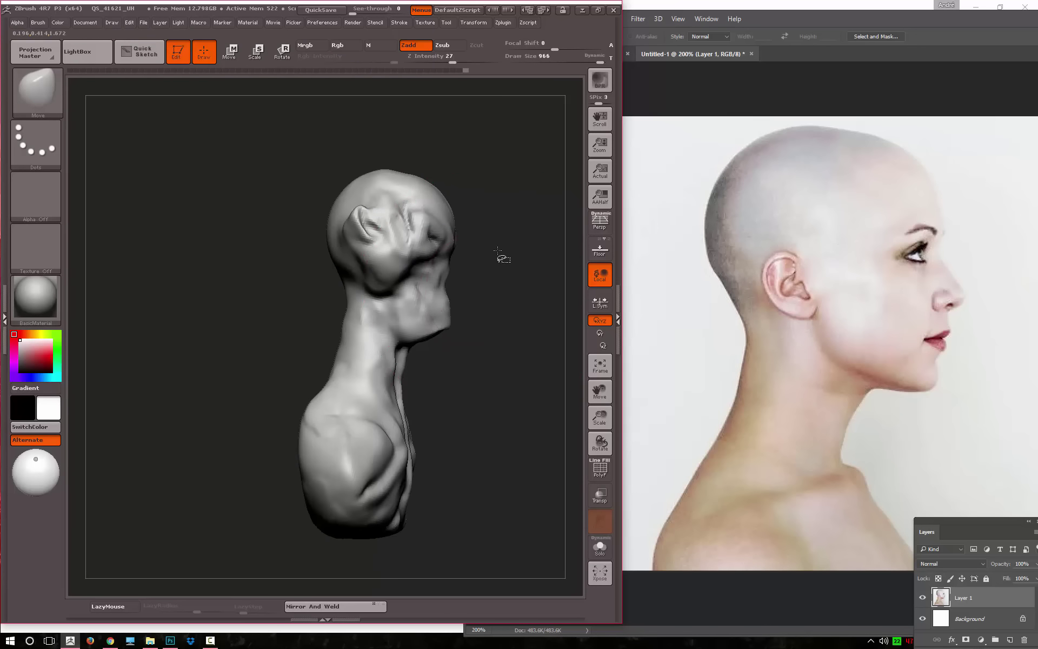
At brush sizes 648 then 318, push out the back, thin the neck and reshape the jaw
key("space")
mouse_move(394, 383)
left_mouse_down()
mouse_move(300, 385)
mouse_move(296, 398)
left_mouse_up()
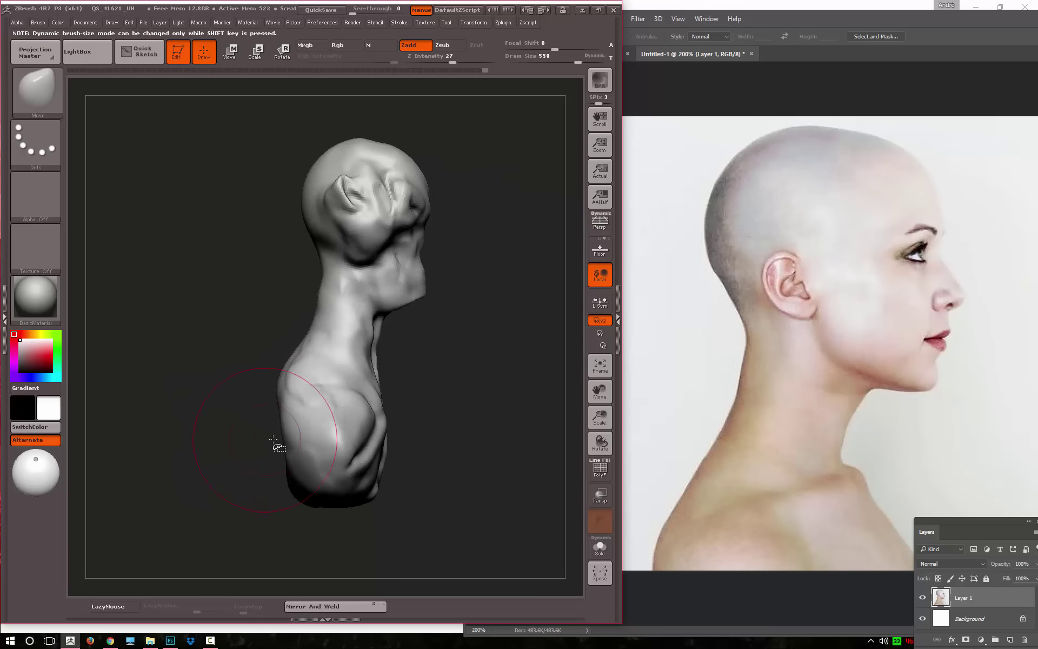
left_click_drag(265, 419, 254, 422)
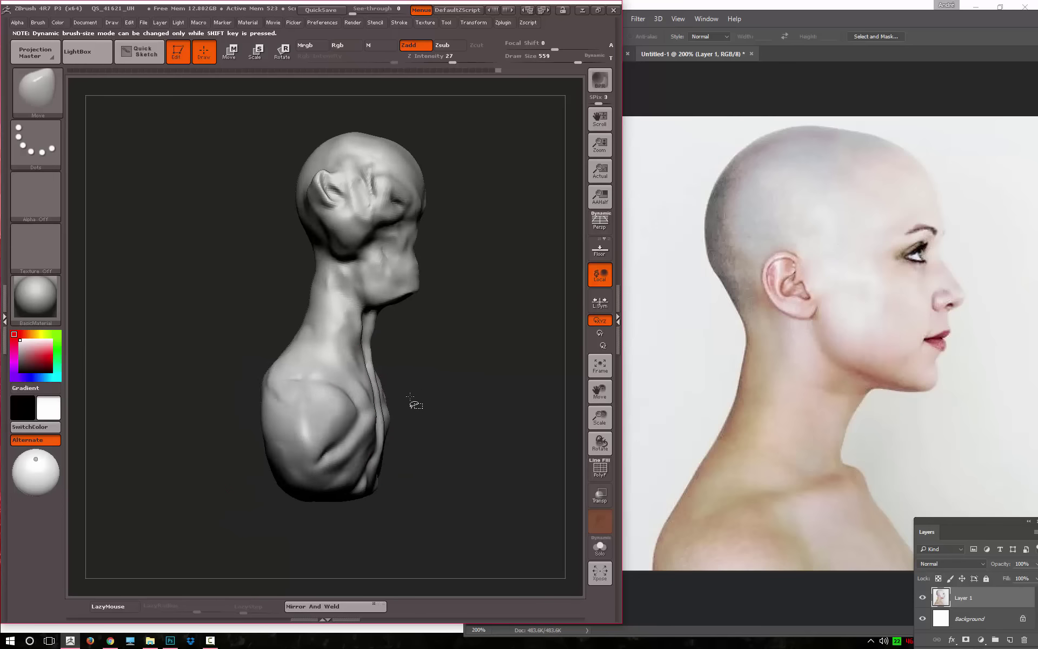
mouse_move(413, 401)
left_mouse_down()
mouse_move(357, 410)
mouse_move(453, 412)
left_mouse_up()
mouse_move(448, 368)
left_mouse_down("alt")
mouse_move(429, 359)
mouse_move(436, 330)
left_mouse_up("alt")
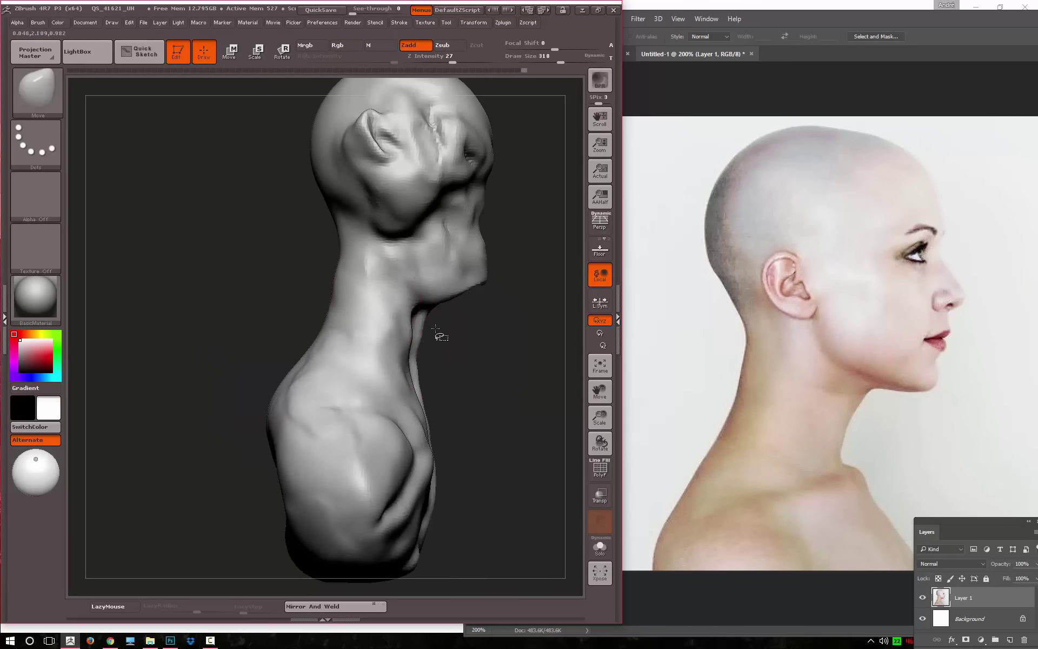
key("space")
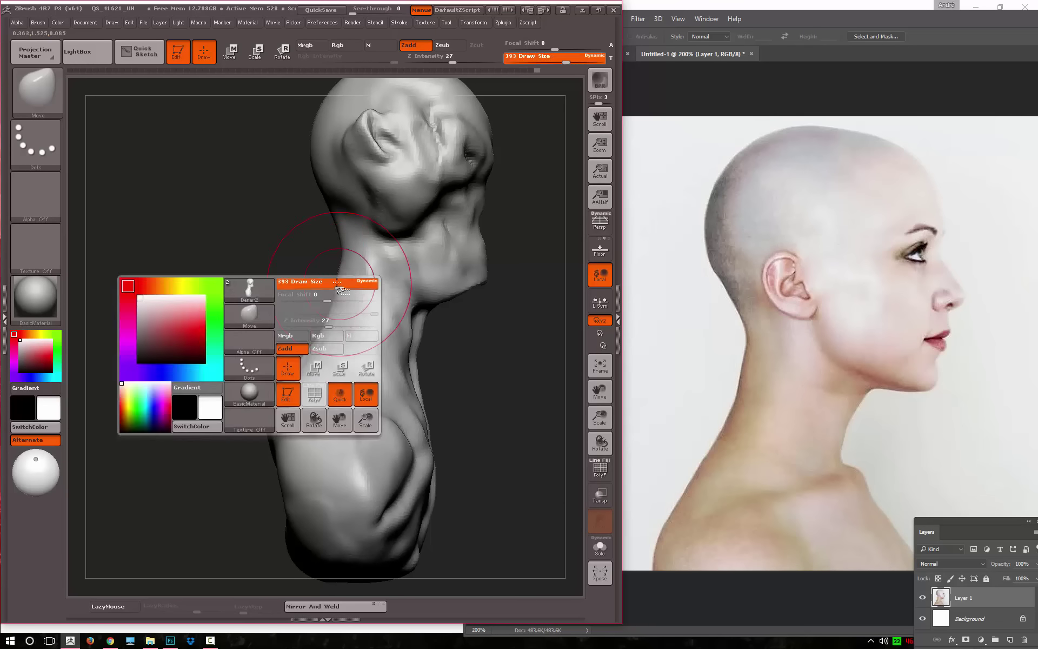
mouse_move(313, 320)
left_mouse_down("alt")
mouse_move(259, 254)
mouse_move(274, 347)
mouse_move(457, 308)
mouse_move(416, 287)
mouse_move(479, 273)
left_mouse_up("alt")
mouse_move(427, 303)
left_mouse_down()
mouse_move(406, 342)
mouse_move(429, 331)
mouse_move(422, 303)
mouse_move(400, 338)
mouse_move(414, 341)
mouse_move(426, 333)
mouse_move(335, 309)
mouse_move(337, 186)
left_mouse_up()
key("space")
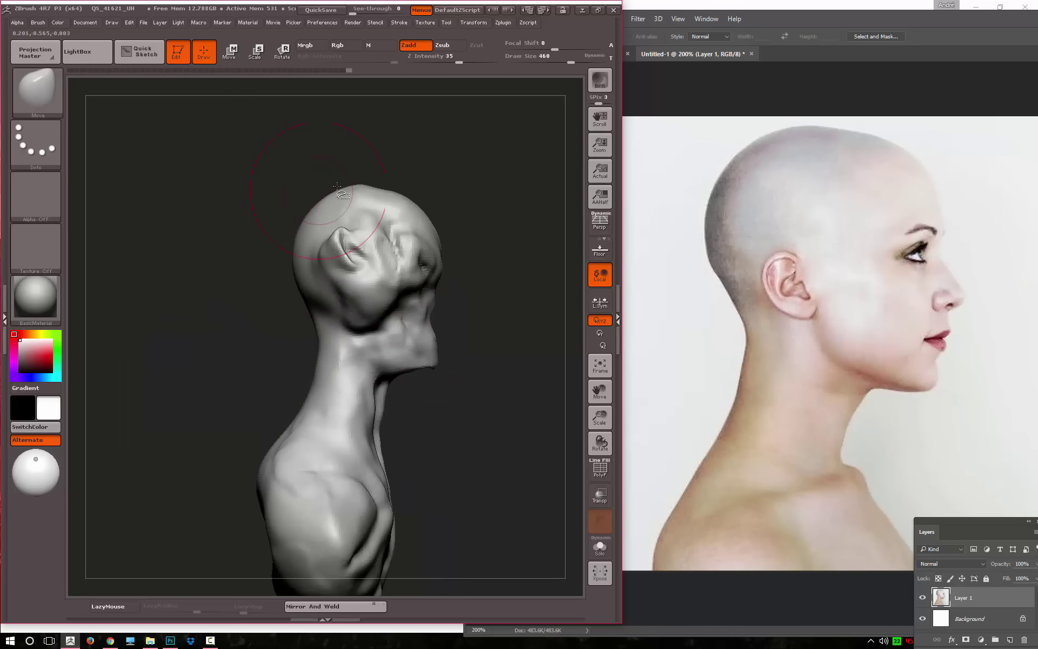
At brush size 393, smooth the crown and brow, then bring Photoshop forward
key("space")
key("ctrl+shift")
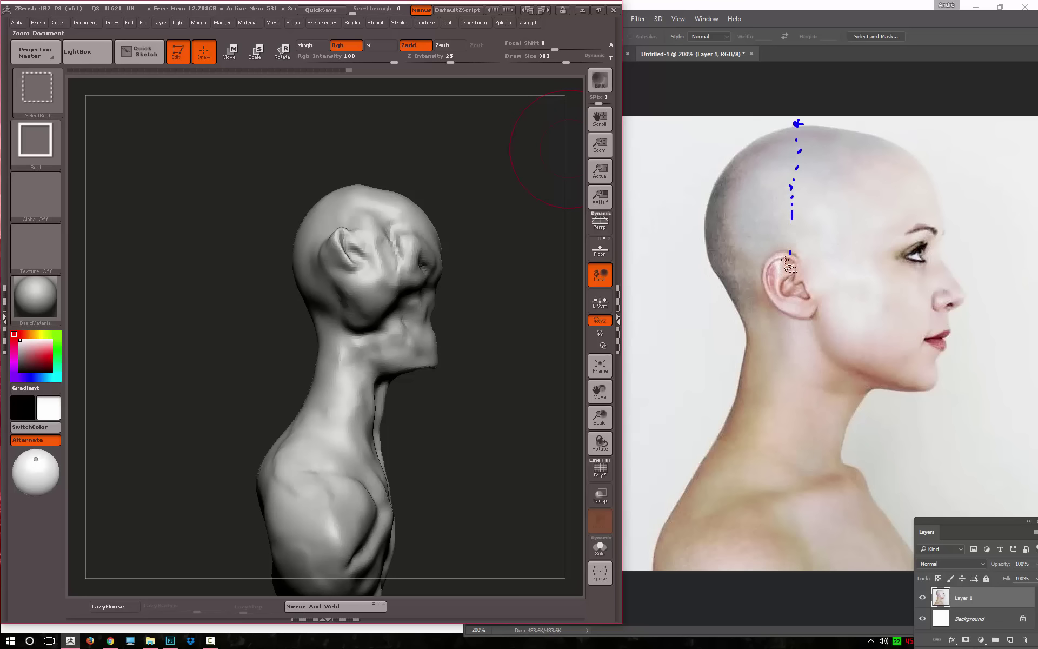
key("shift")
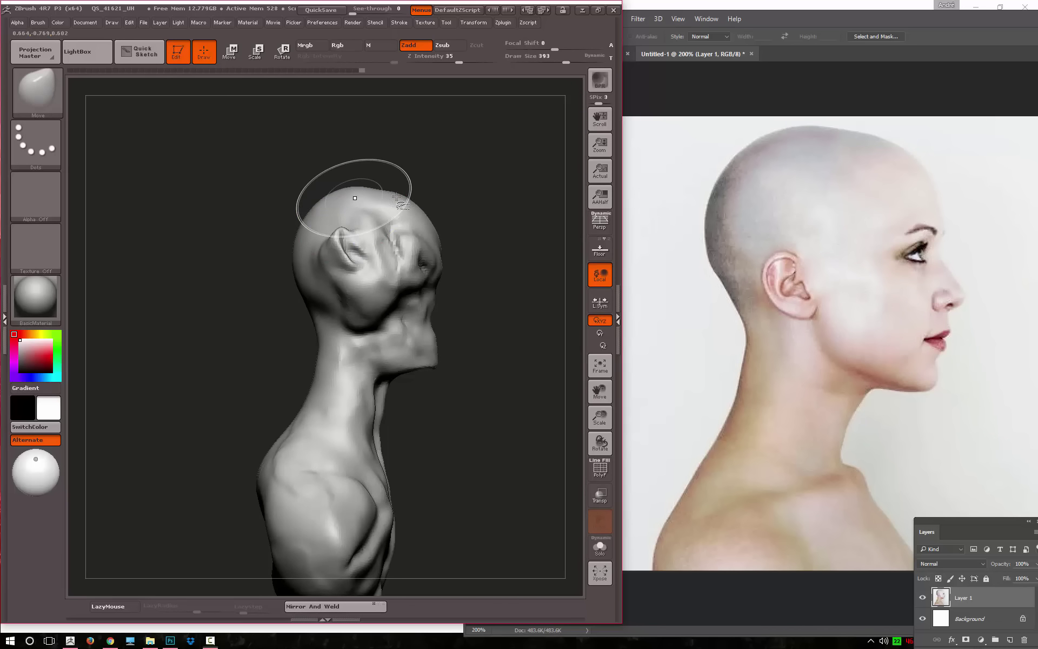
left_click_drag(395, 211, 441, 219, "shift")
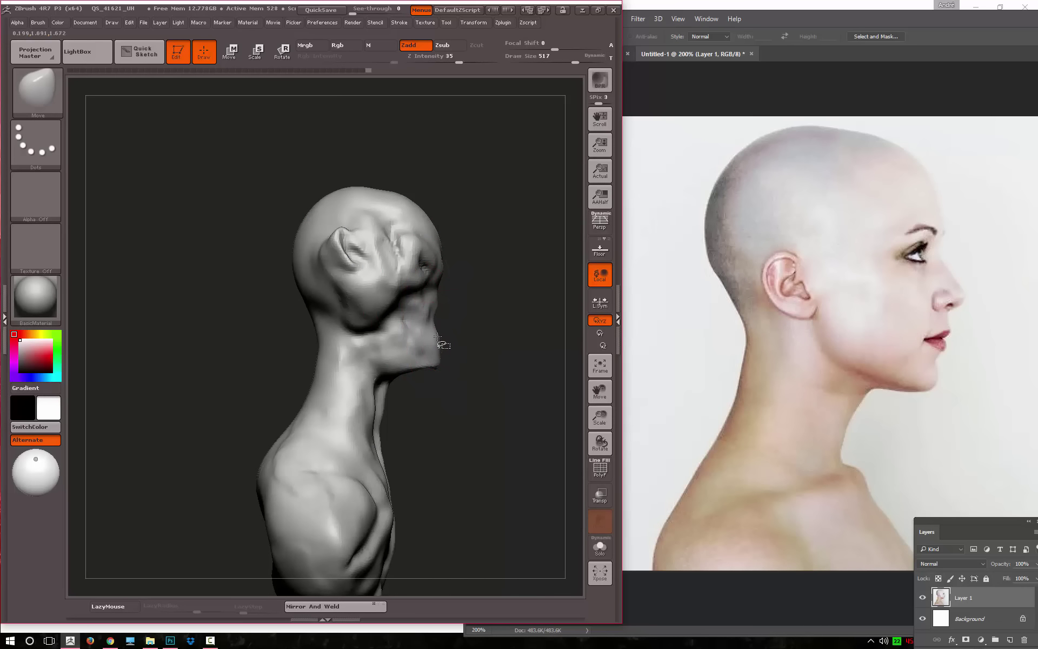
mouse_move(487, 268)
left_mouse_down()
mouse_move(304, 327)
mouse_move(301, 346)
mouse_move(336, 323)
left_mouse_up()
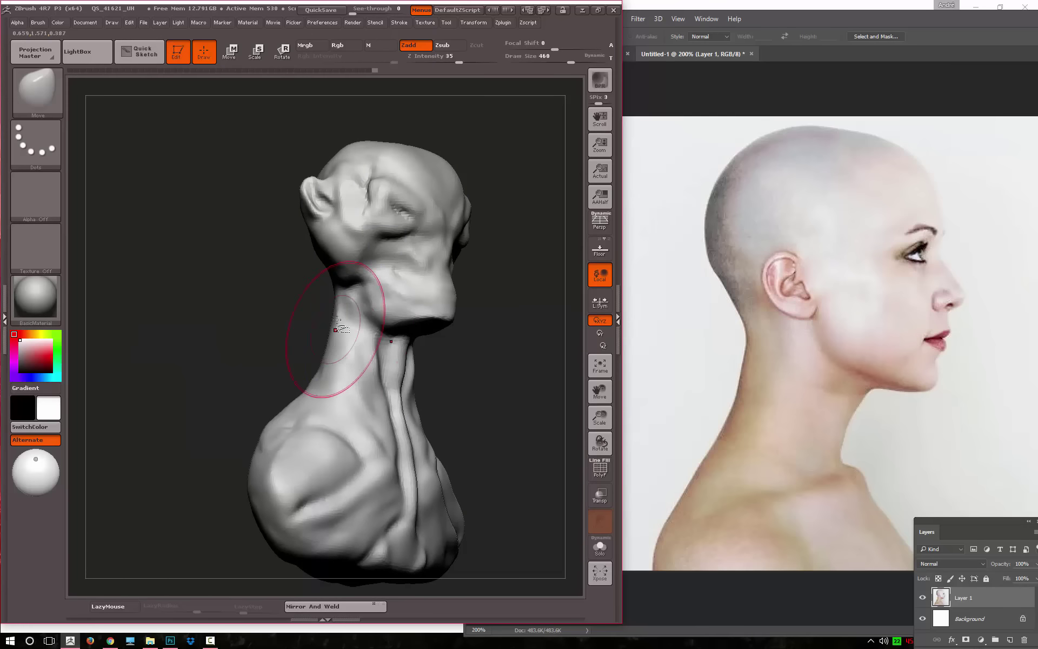
left_click(646, 65)
Switch the reference to the alien painting and turn the bust with the Move brush picked
left_click(546, 54)
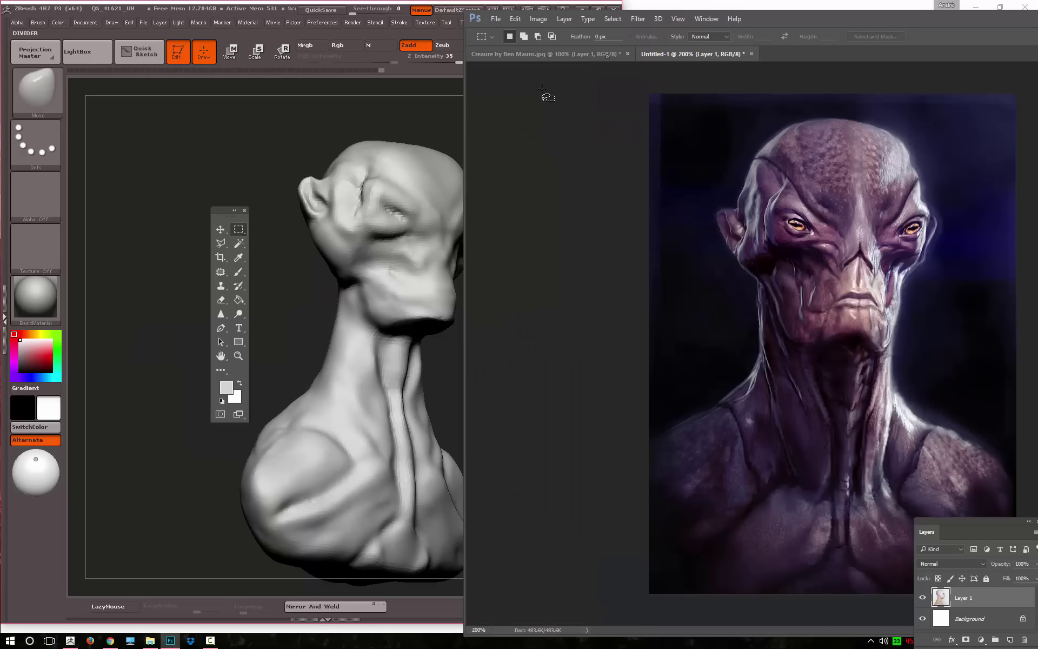
left_click(282, 169)
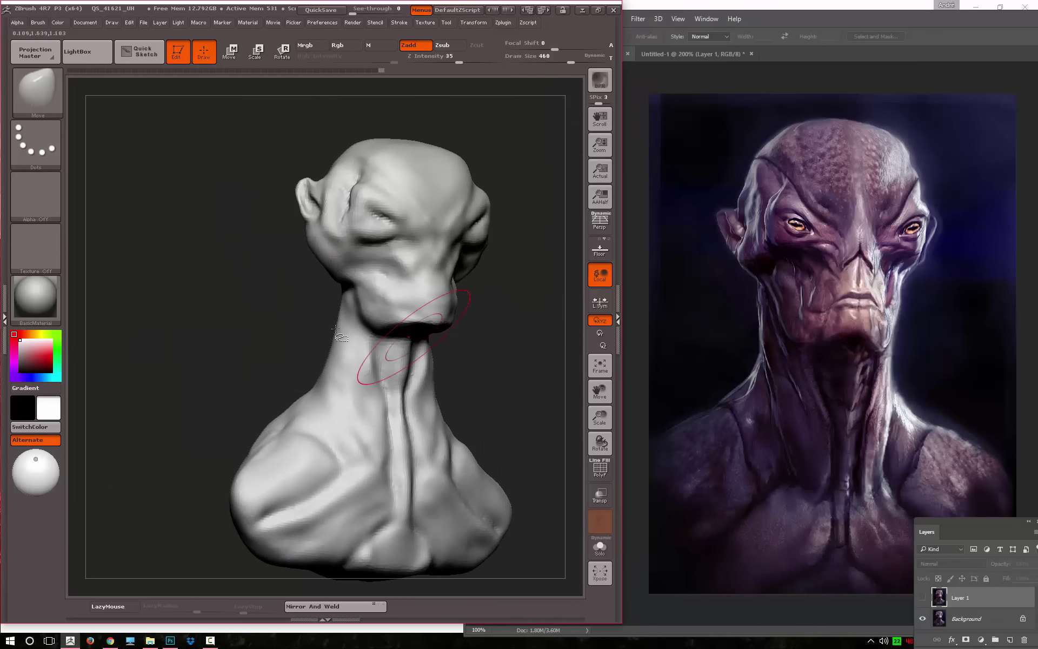
mouse_move(275, 335)
left_mouse_down()
mouse_move(248, 343)
mouse_move(522, 325)
left_mouse_up()
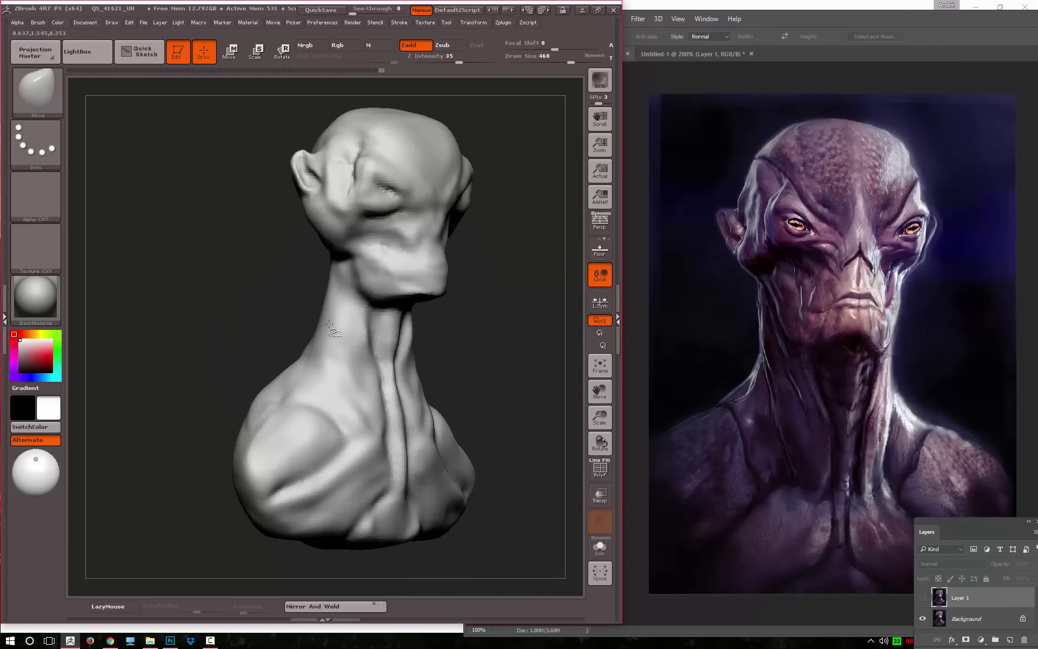
left_click_drag(760, 306, 757, 389)
key("b")
key("m")
key("v")
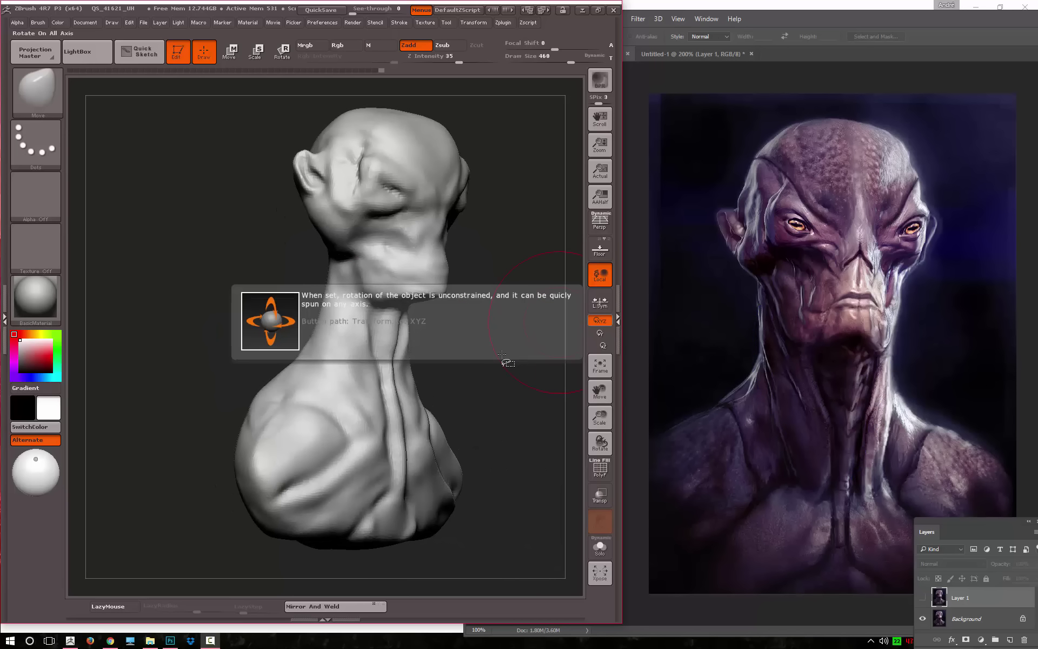
mouse_move(472, 429)
left_mouse_down()
mouse_move(503, 366)
mouse_move(525, 364)
mouse_move(371, 319)
mouse_move(411, 324)
left_mouse_up()
Select ClayTubes at Z Intensity 8 and draw size 197, then bring Photoshop forward
key("b")
key("c")
key("t")
left_click_drag(470, 62, 430, 62)
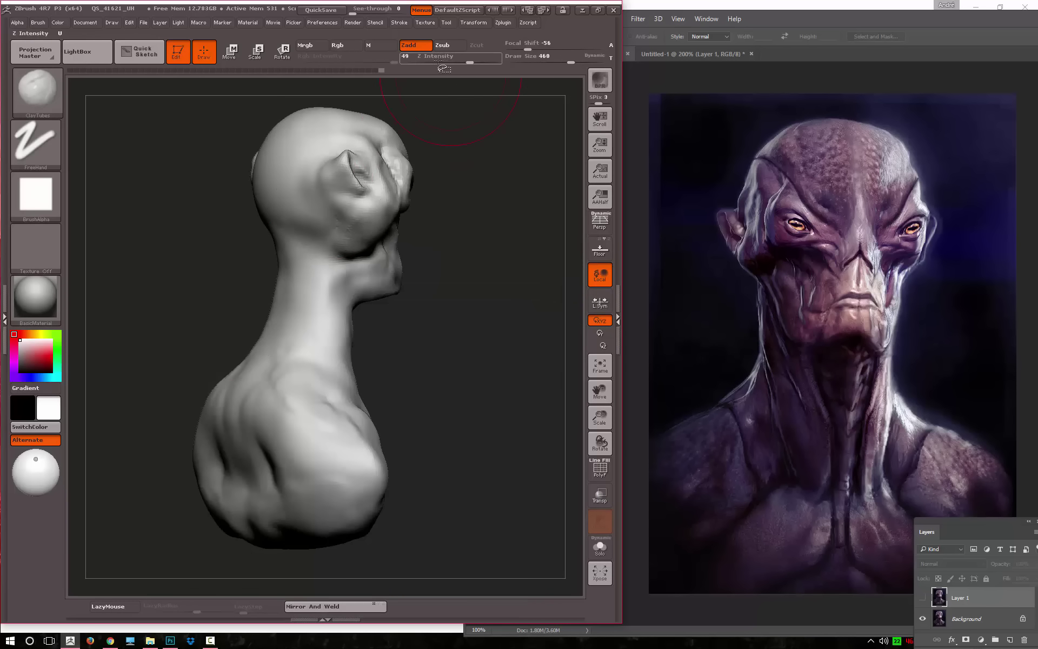
key("space")
key("space")
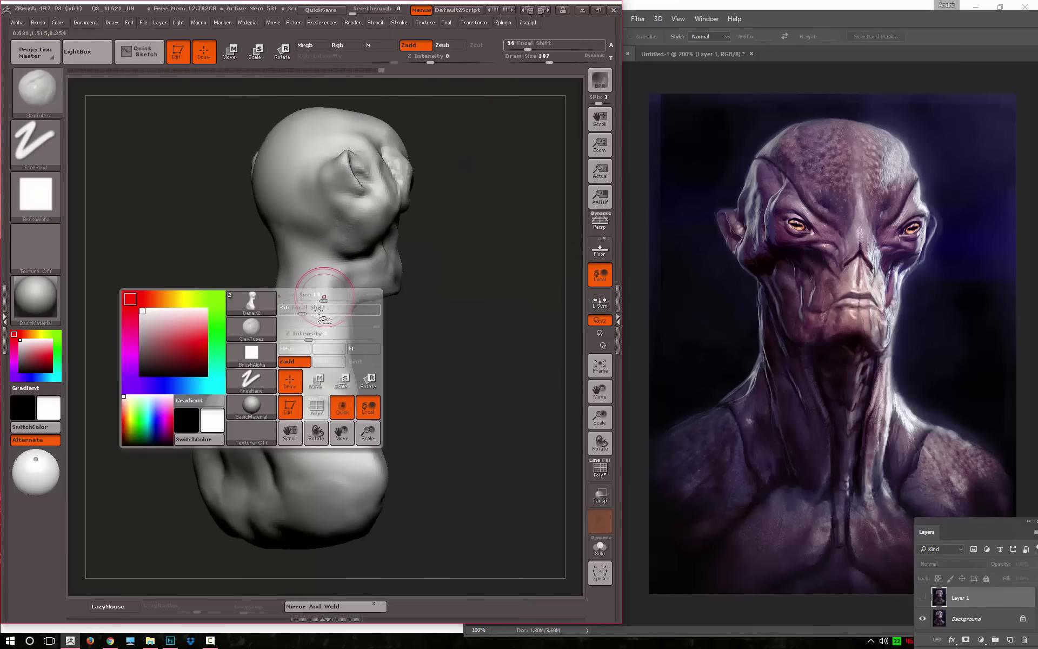
left_click(820, 324)
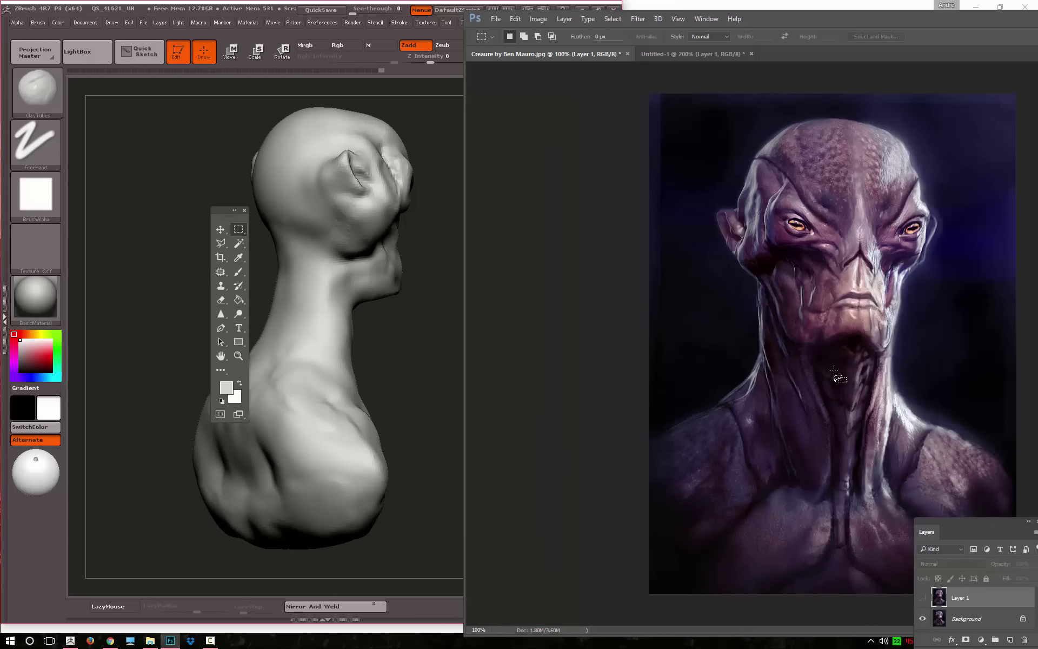
Raise ClayTubes Z Intensity to 16 and build clay strokes on the back of the neck
left_click(387, 341)
left_click_drag(398, 348, 270, 350, "shift")
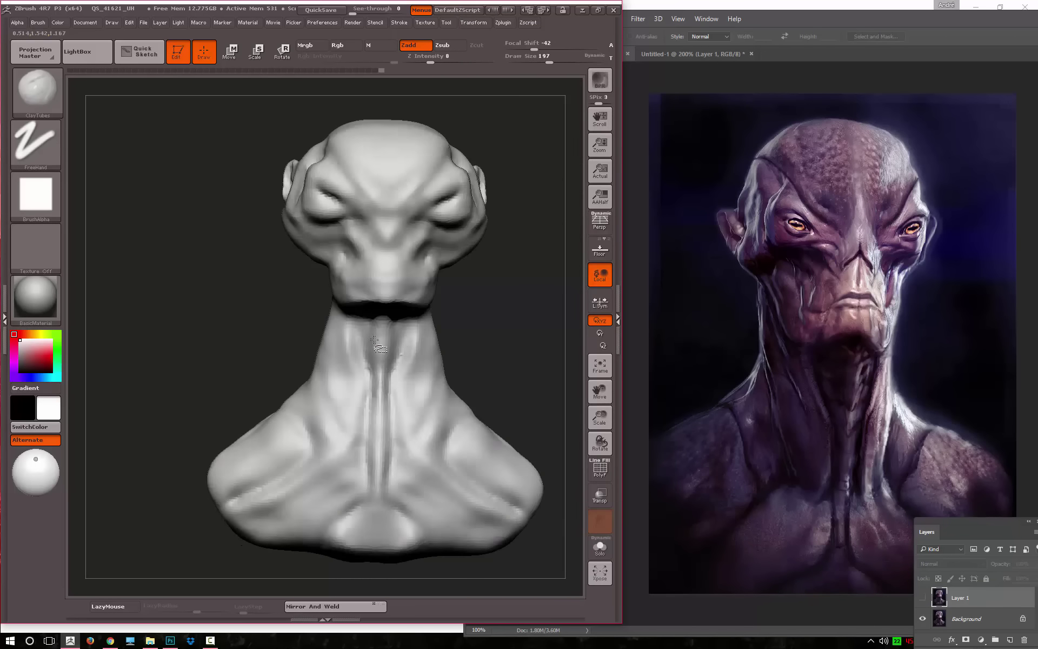
key("ctrl+shift")
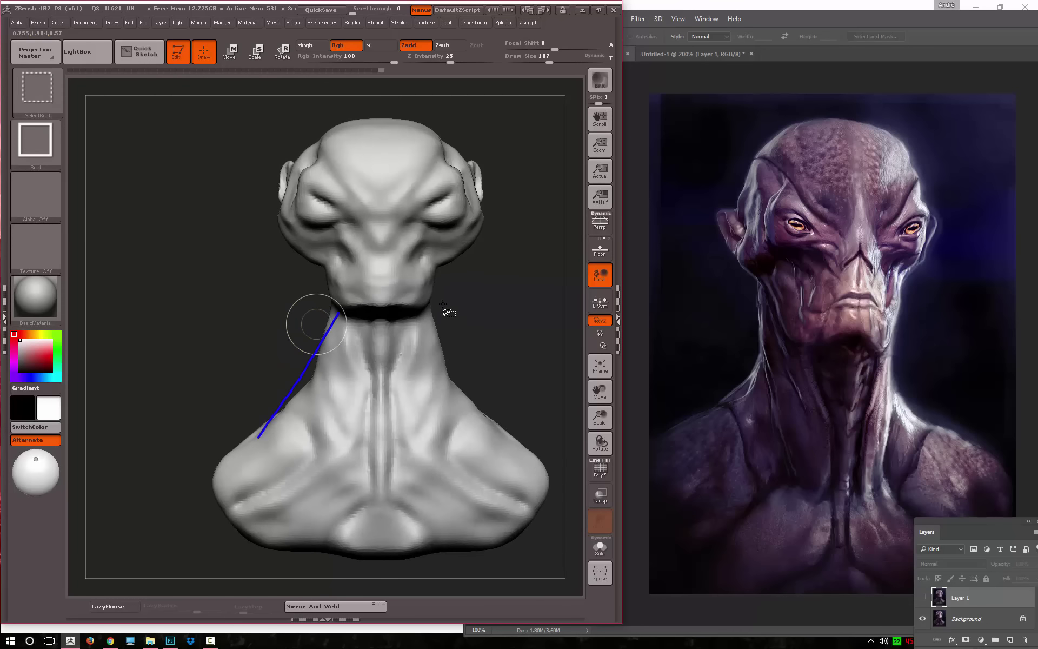
mouse_move(262, 332)
left_mouse_down()
mouse_move(294, 338)
mouse_move(312, 279)
left_mouse_up()
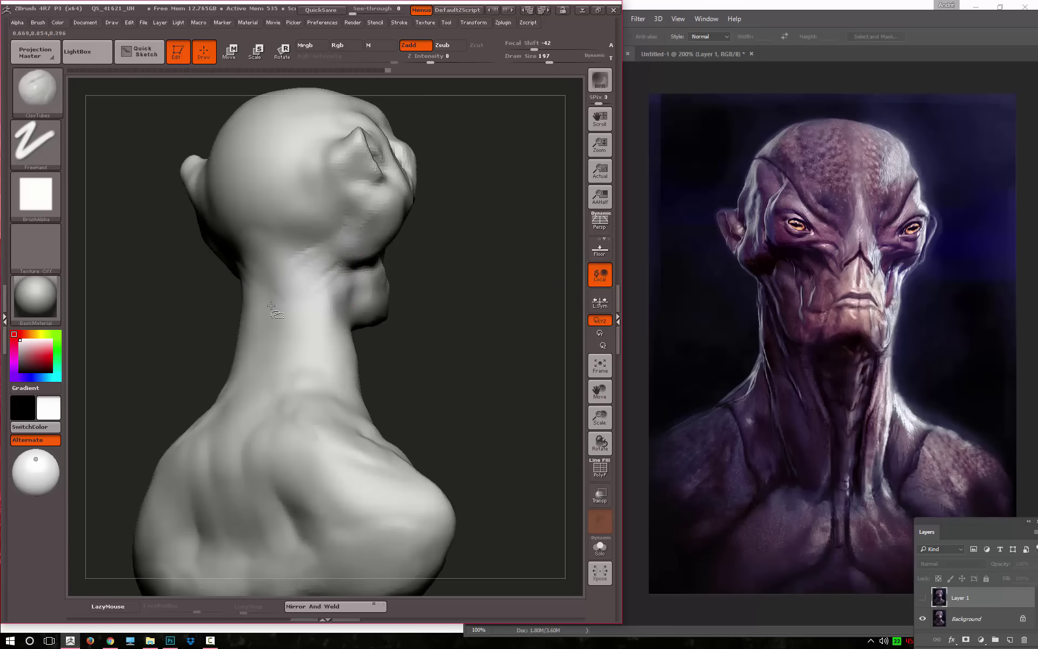
key("b")
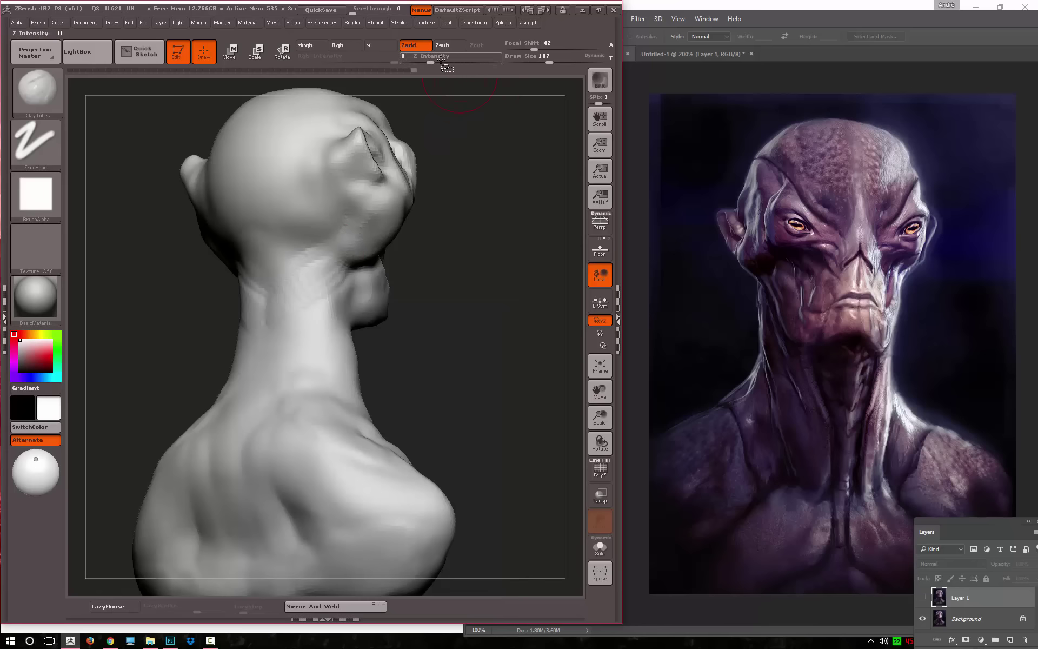
left_click_drag(476, 178, 480, 204)
mouse_move(357, 217)
left_mouse_down()
mouse_move(336, 243)
mouse_move(287, 270)
left_mouse_up()
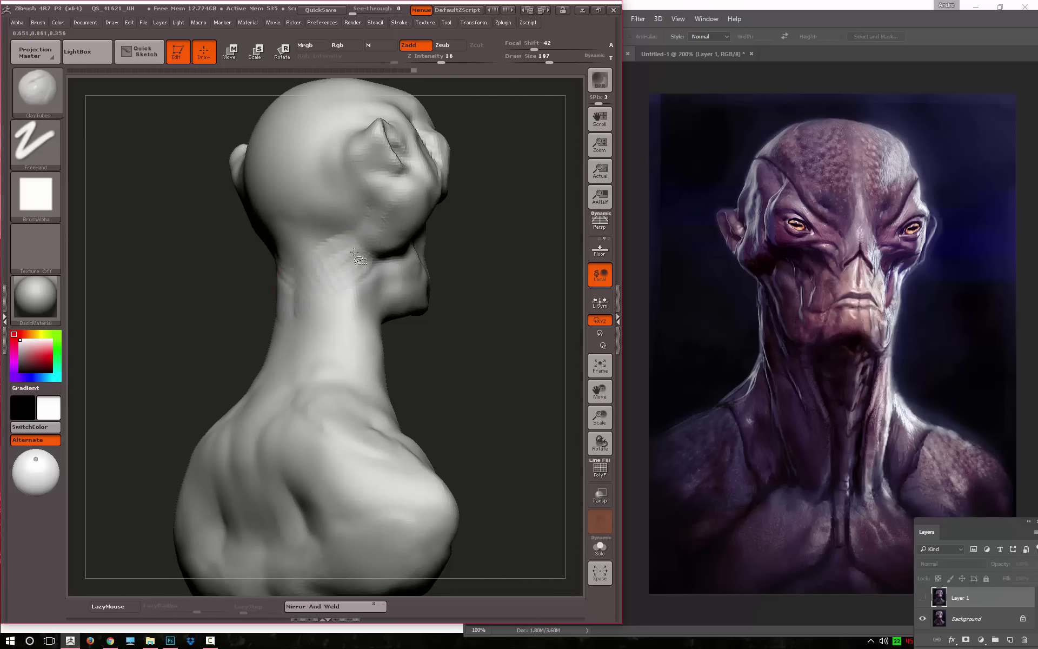
mouse_move(357, 259)
left_mouse_down()
mouse_move(288, 306)
mouse_move(368, 254)
left_mouse_up()
key("space")
mouse_move(282, 314)
left_mouse_down()
mouse_move(368, 281)
mouse_move(343, 310)
left_mouse_up()
Add clay strokes along the neck's side toward the shoulder, then switch to smoothing
mouse_move(411, 343)
left_mouse_down("shift")
mouse_move(378, 303)
mouse_move(346, 302)
mouse_move(340, 292)
left_mouse_up("shift")
mouse_move(277, 311)
left_mouse_down()
mouse_move(330, 271)
mouse_move(349, 238)
left_mouse_up()
mouse_move(265, 270)
left_mouse_down()
mouse_move(296, 285)
mouse_move(352, 270)
left_mouse_up()
left_click_drag(259, 330, 356, 259)
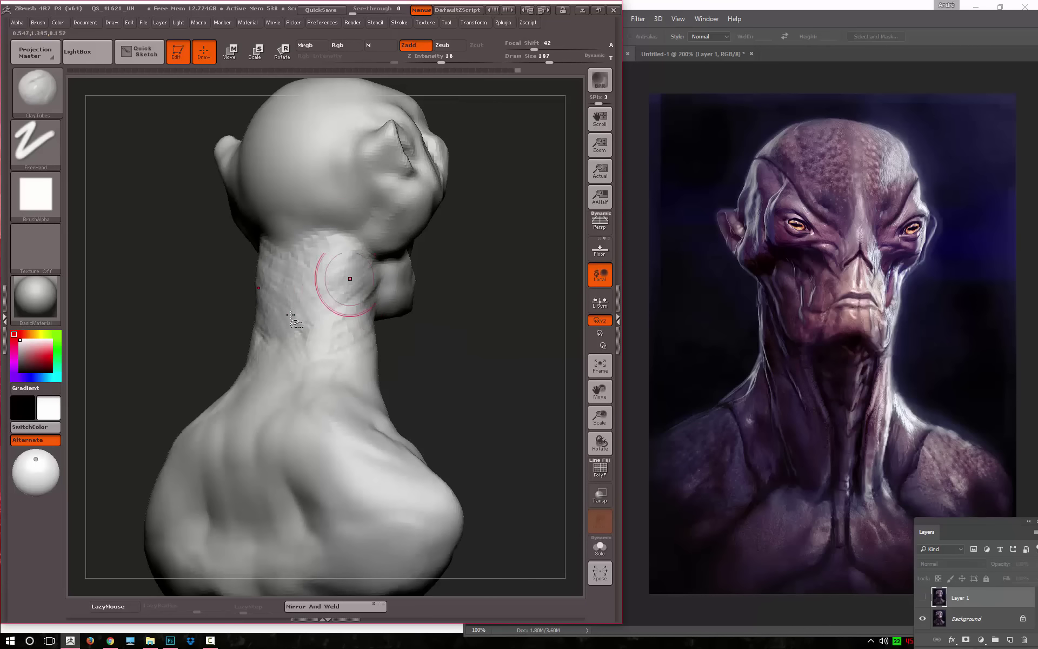
mouse_move(254, 351)
left_mouse_down()
mouse_move(362, 302)
mouse_move(346, 330)
left_mouse_up()
left_click_drag(265, 319, 321, 303)
left_click_drag(432, 346, 457, 341, "shift")
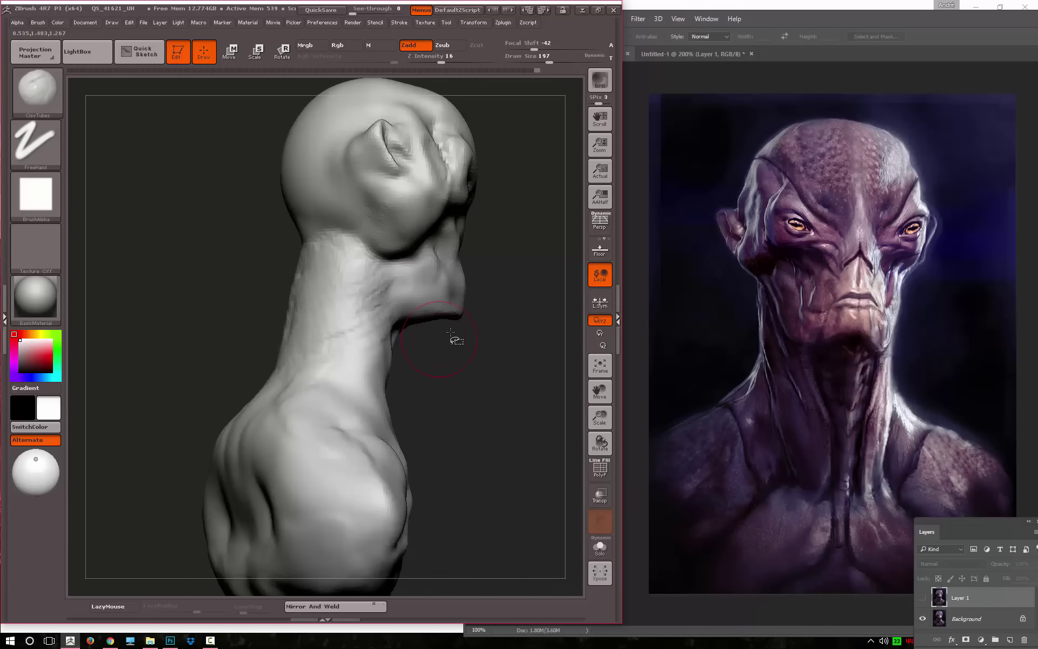
mouse_move(247, 380)
left_mouse_down()
mouse_move(283, 371)
mouse_move(314, 395)
left_mouse_up()
key("shift")
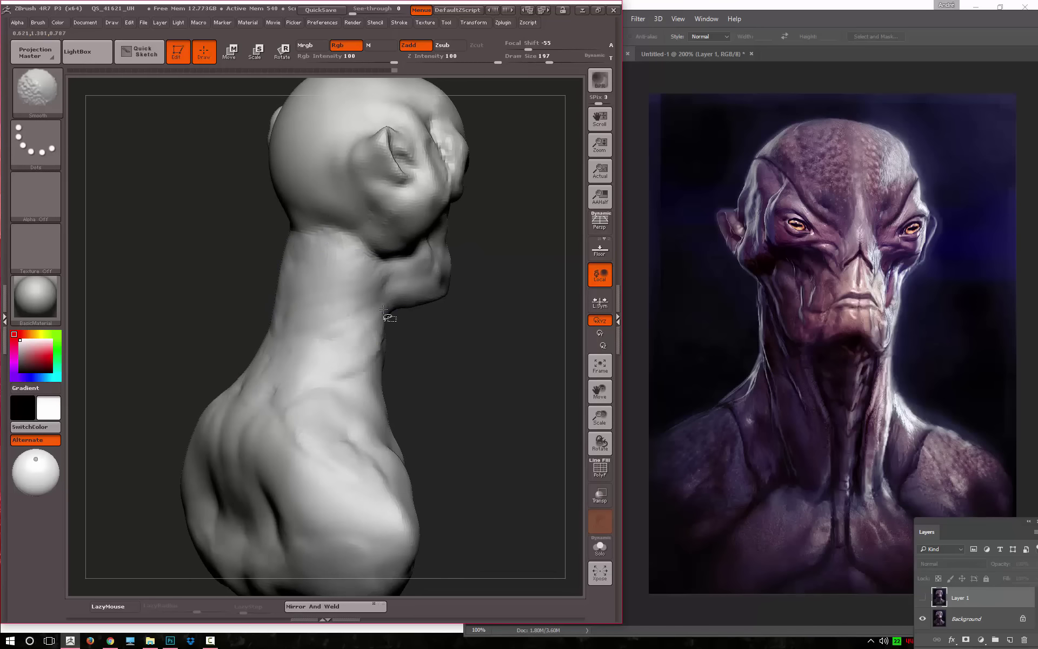
mouse_move(389, 314)
left_mouse_down()
mouse_move(434, 360)
mouse_move(214, 347)
mouse_move(283, 325)
left_mouse_up()
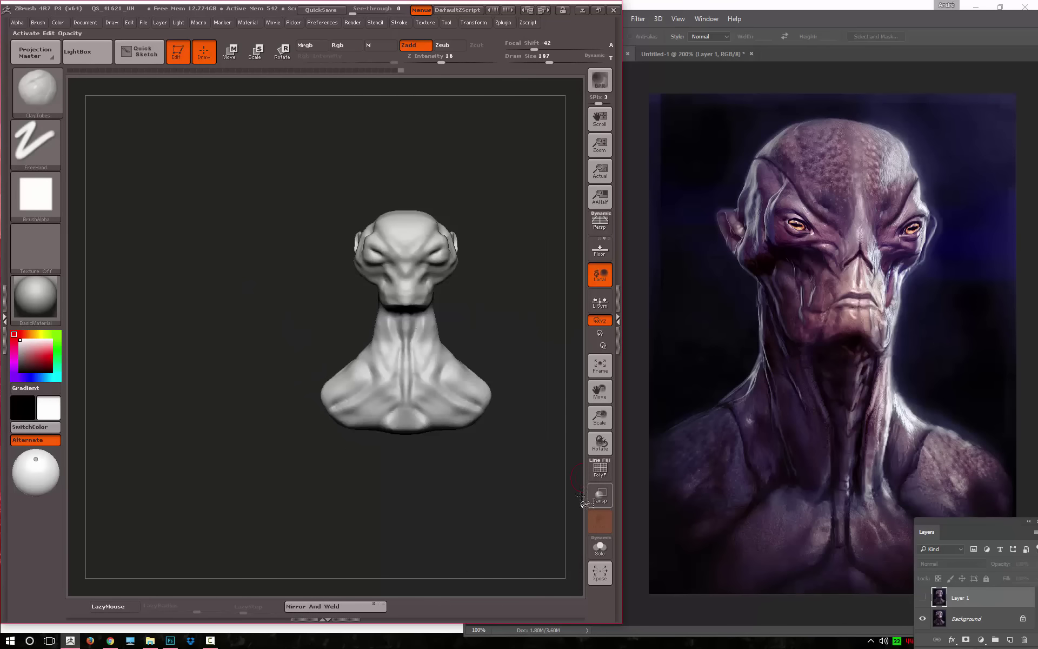
Select the Move brush and zoom in so the bust fills the canvas
key("b")
left_click(540, 478)
mouse_move(232, 352)
left_mouse_down("alt")
mouse_move(346, 362)
mouse_move(348, 394)
mouse_move(276, 319)
left_mouse_up("alt")
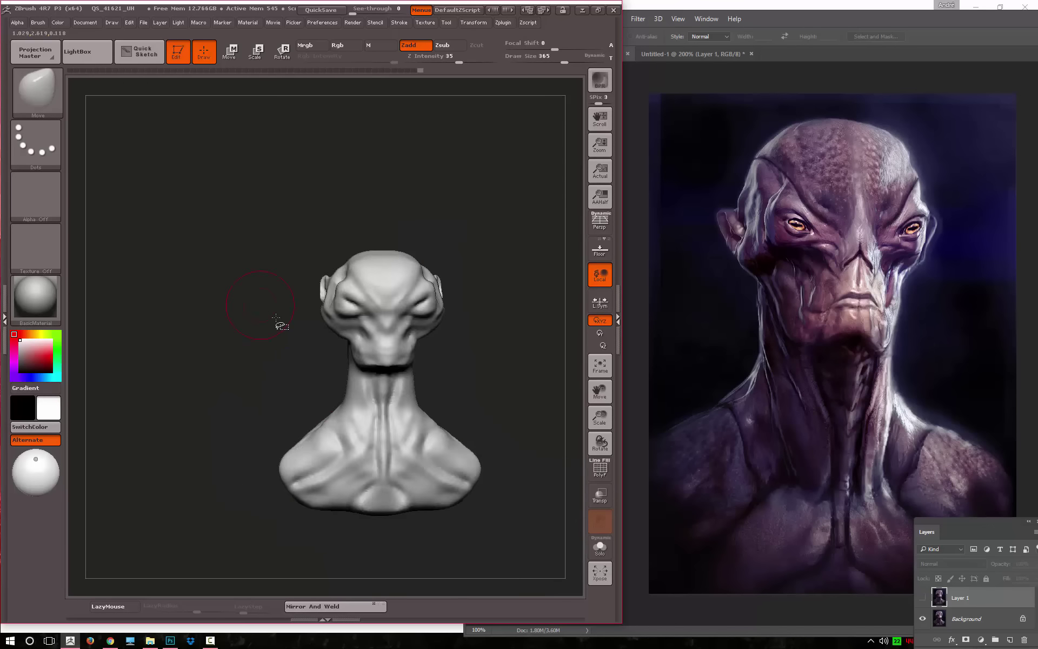
left_click_drag(231, 376, 244, 437, "alt")
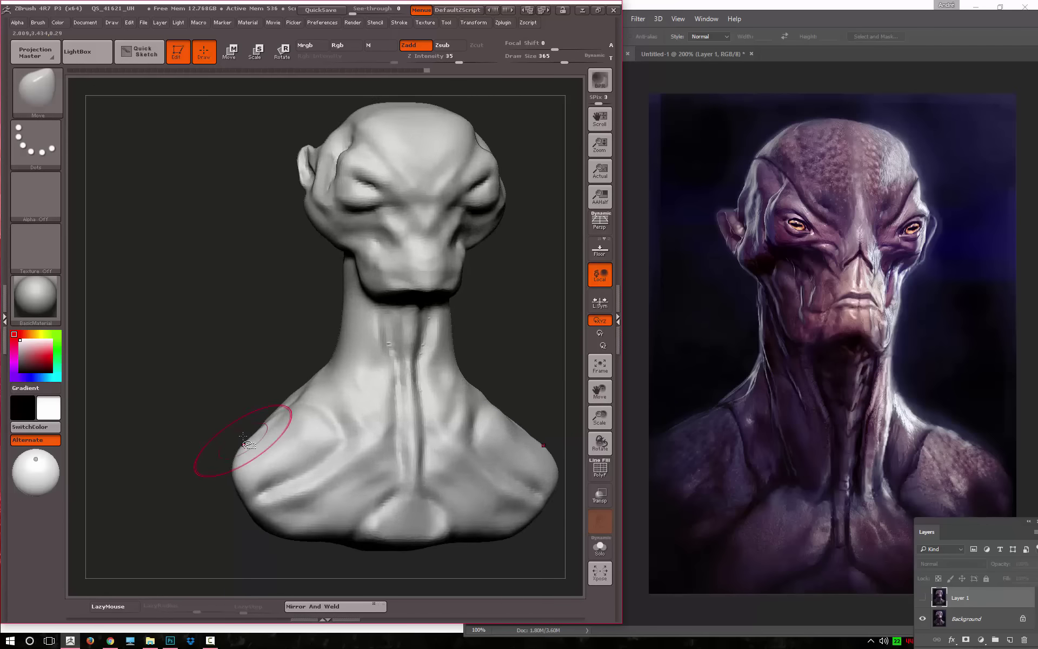
mouse_move(296, 352)
left_mouse_down("alt")
mouse_move(282, 384)
mouse_move(319, 378)
left_mouse_up("alt")
Switch to ClayTubes and smooth the bust surface from a three-quarter angle
key("b")
key("c")
key("t")
mouse_move(225, 364)
left_mouse_down()
mouse_move(349, 315)
mouse_move(278, 343)
mouse_move(312, 331)
mouse_move(329, 292)
left_mouse_up()
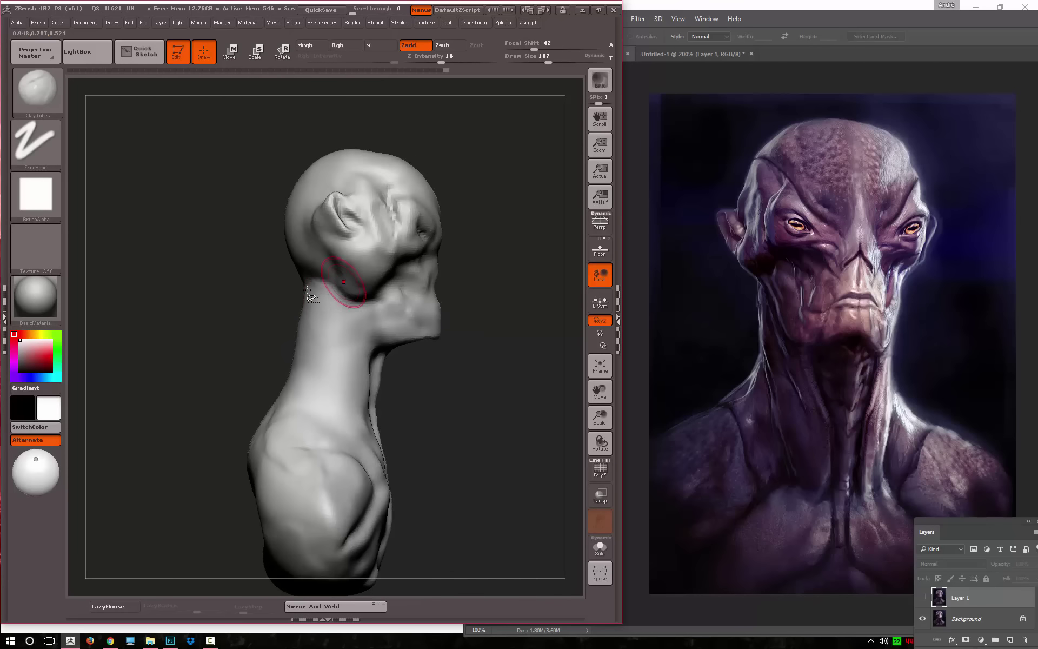
key("shift")
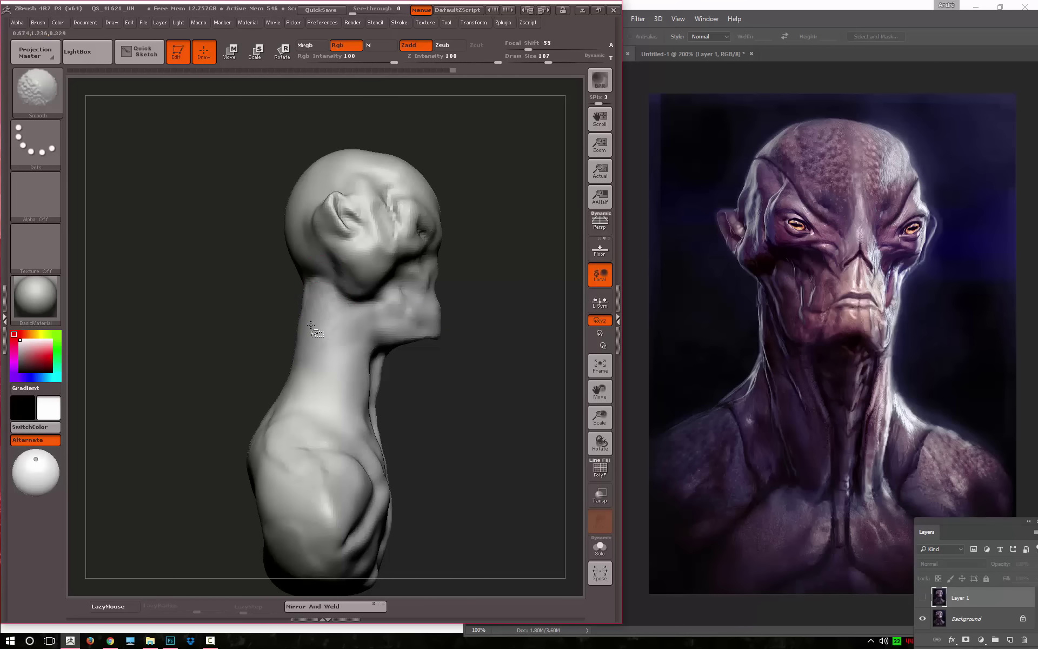
left_click_drag(244, 351, 190, 353, "ctrl")
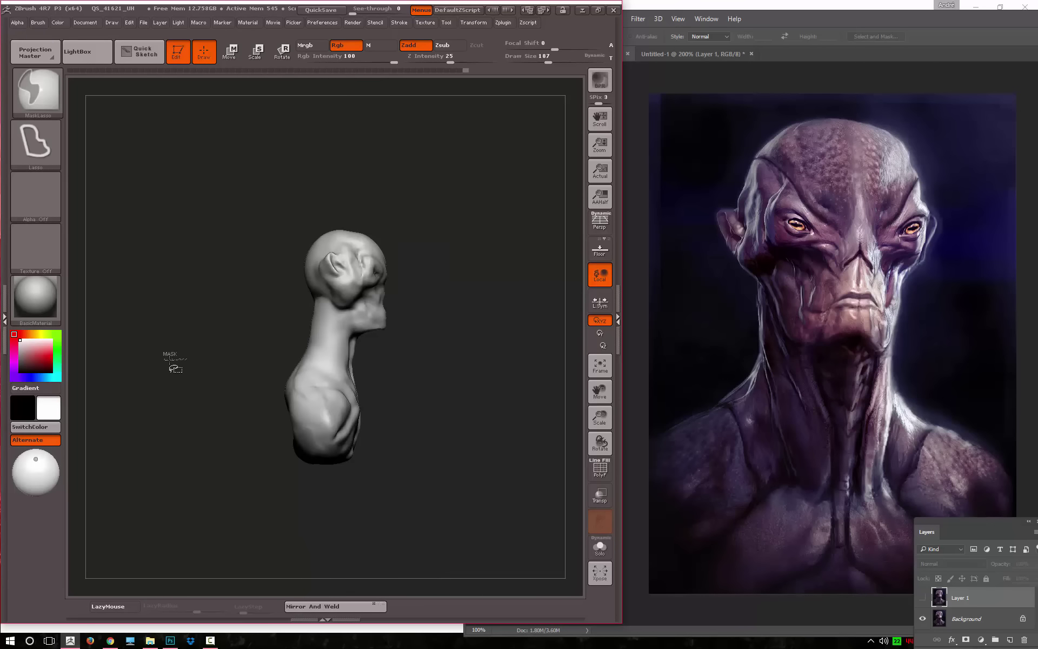
With the Move brush, pull the chin and jaw forward and down, then smooth the head's side
key("b")
left_click(520, 476)
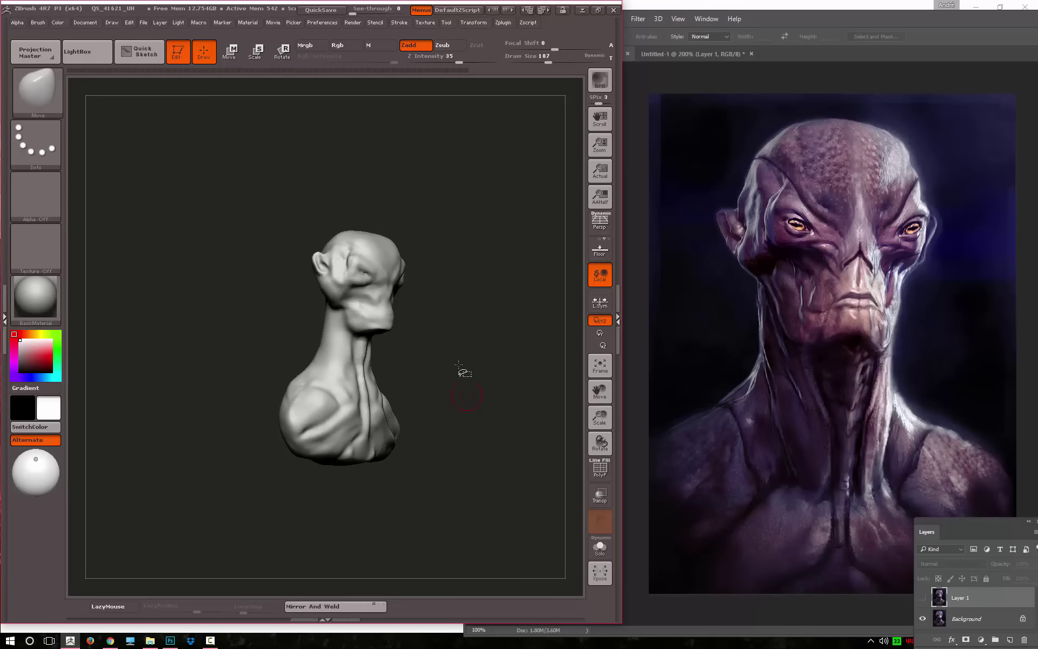
left_click_drag(509, 378, 392, 342)
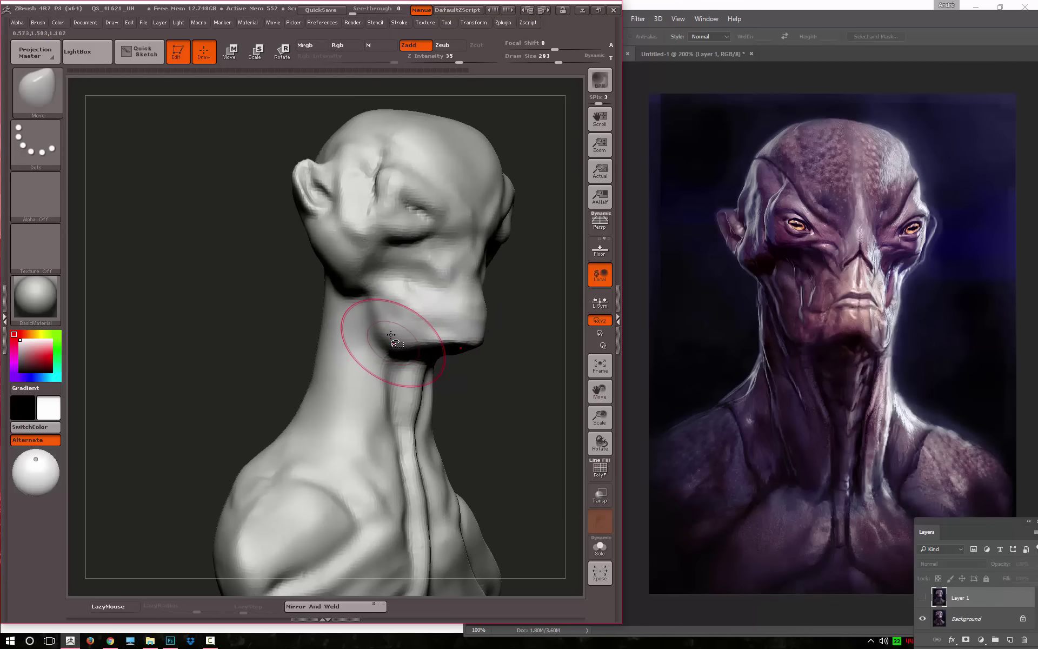
mouse_move(454, 339)
left_mouse_down()
mouse_move(466, 342)
mouse_move(335, 379)
mouse_move(309, 349)
left_mouse_up()
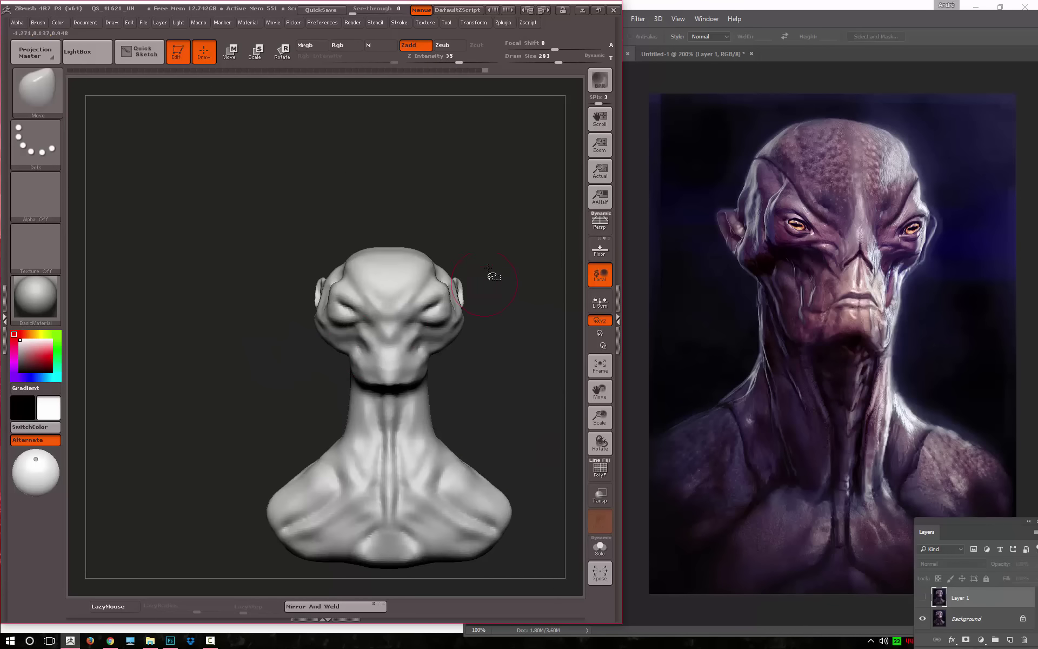
left_click_drag(488, 267, 475, 267, "alt")
left_click_drag(498, 308, 480, 301)
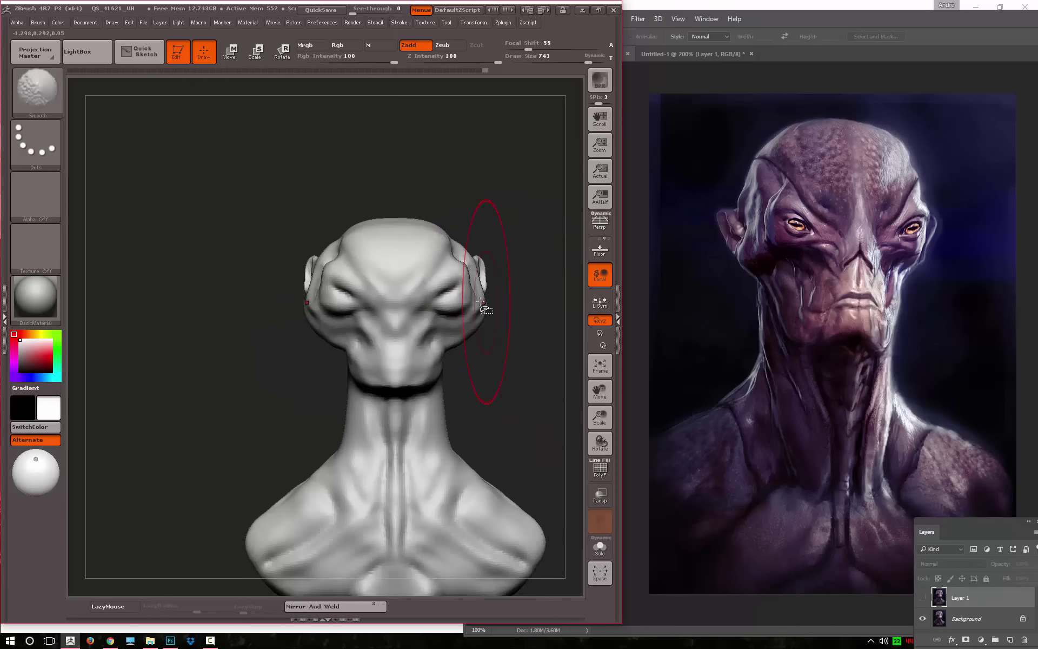
mouse_move(306, 331)
left_mouse_down()
mouse_move(363, 323)
mouse_move(350, 342)
mouse_move(271, 336)
mouse_move(270, 358)
mouse_move(185, 394)
mouse_move(178, 409)
mouse_move(292, 389)
mouse_move(214, 426)
mouse_move(290, 403)
mouse_move(227, 411)
left_mouse_up()
Stroke clay onto the cheek with the Clay brush at Z Intensity 21 and Rgb off
key("b")
key("c")
key("l")
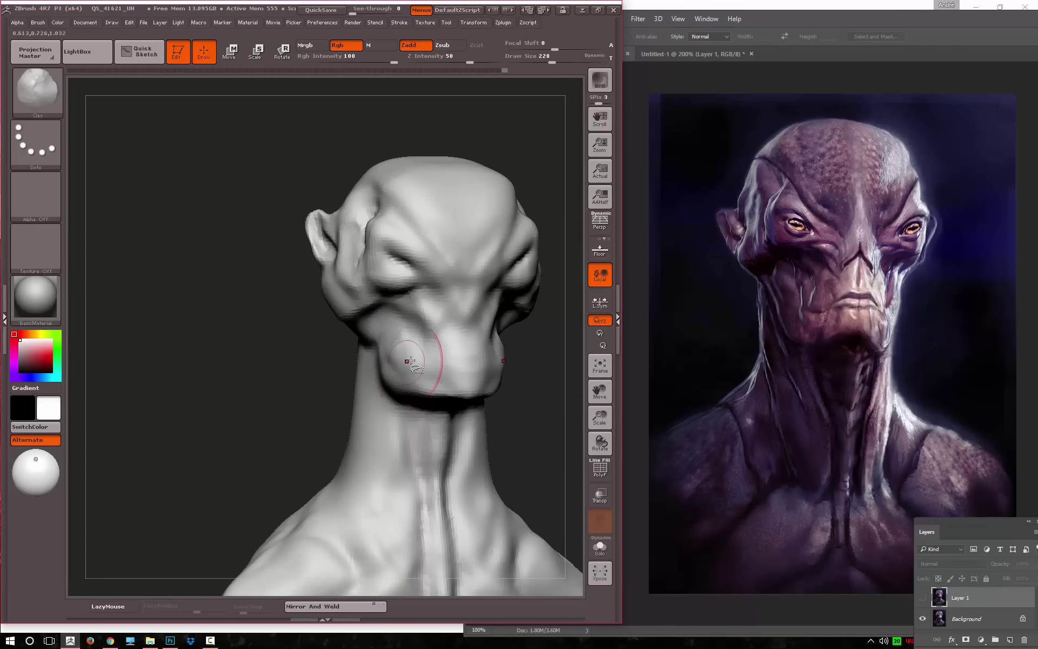
left_click_drag(470, 63, 447, 63)
left_click(338, 44)
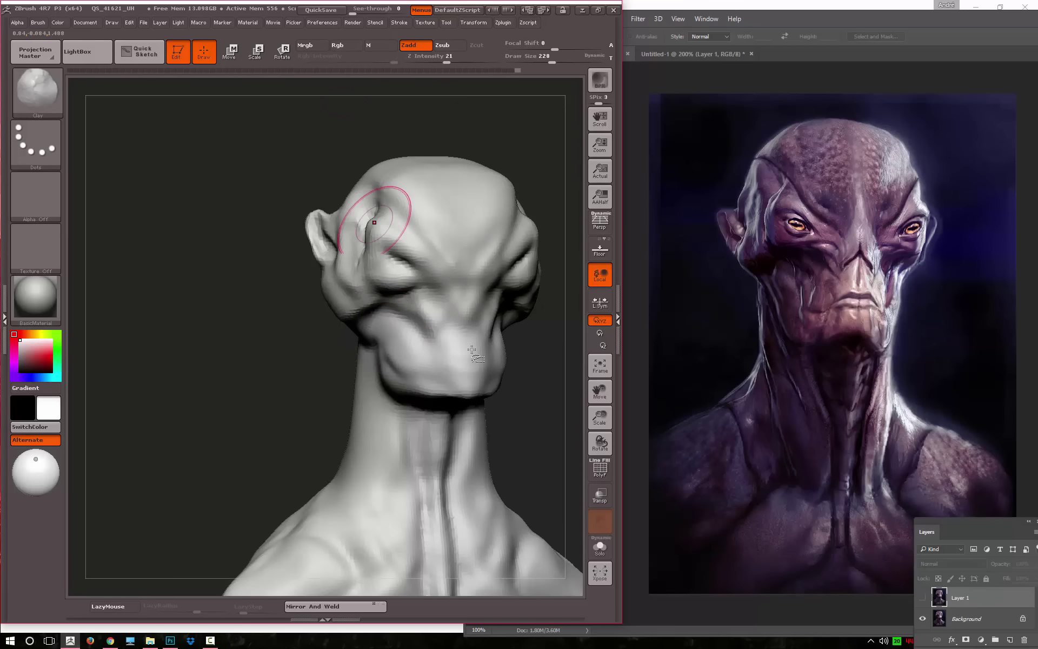
mouse_move(422, 338)
left_mouse_down()
mouse_move(409, 318)
mouse_move(394, 324)
left_mouse_up()
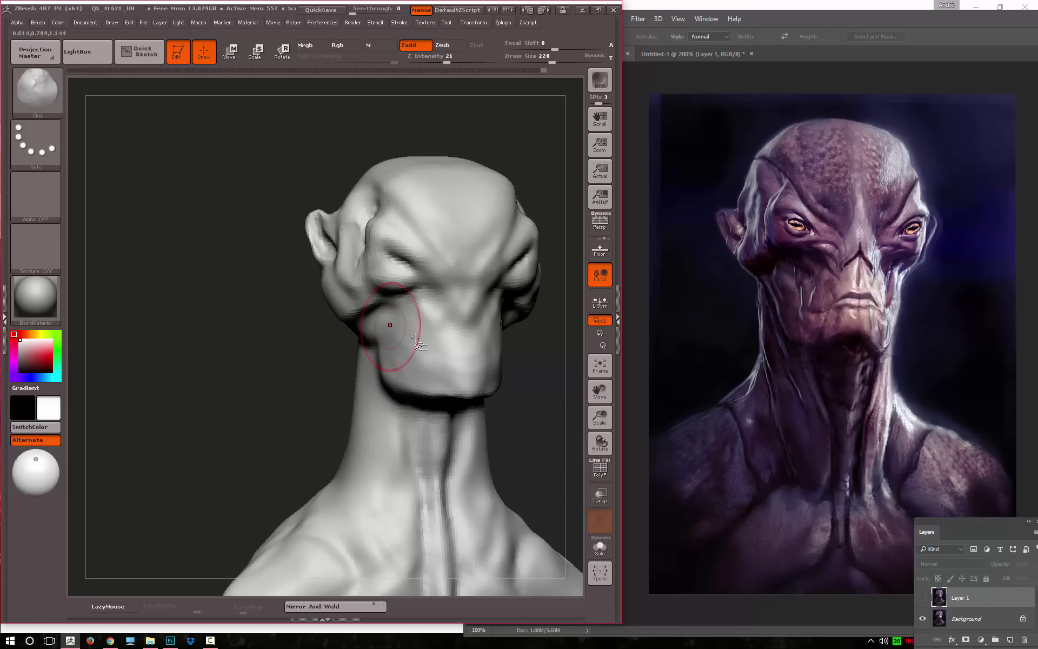
key("ctrl+shift")
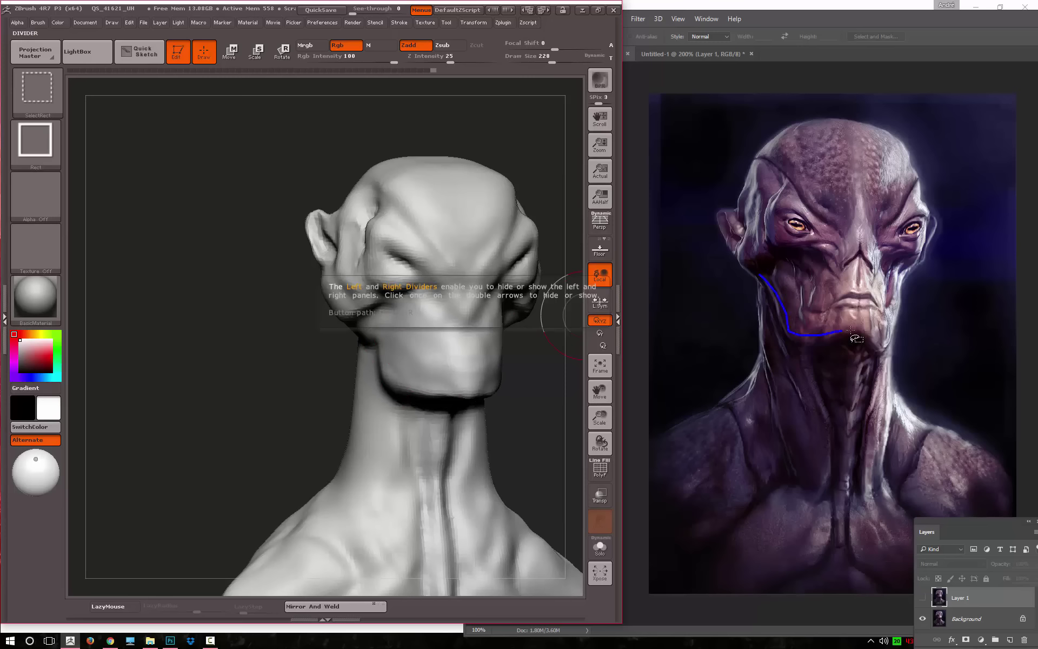
key("ctrl+z")
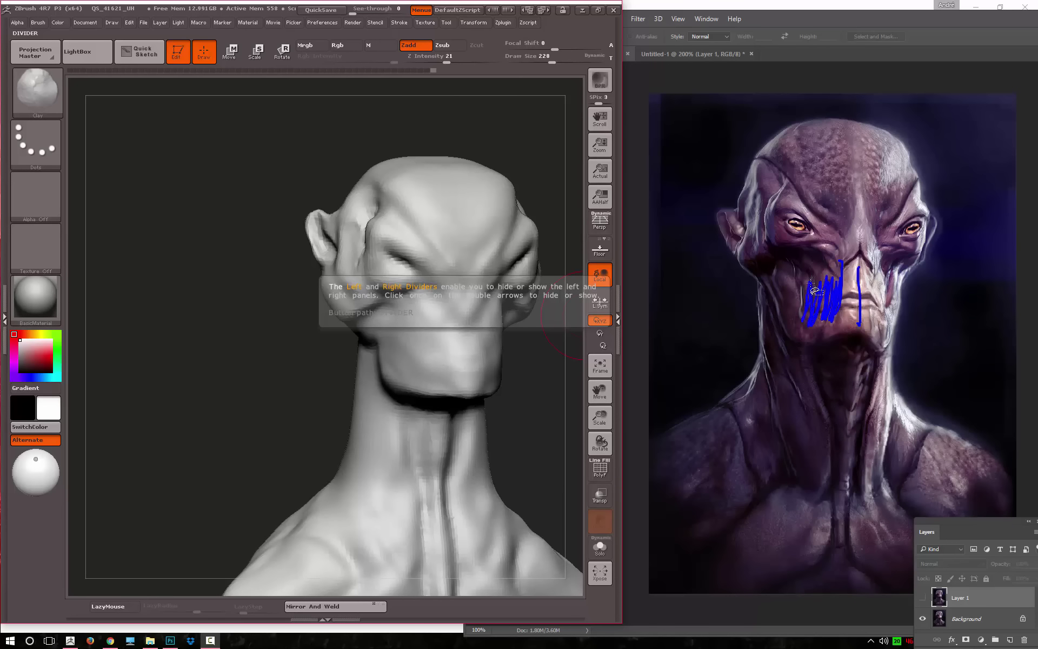
key("ctrl+z")
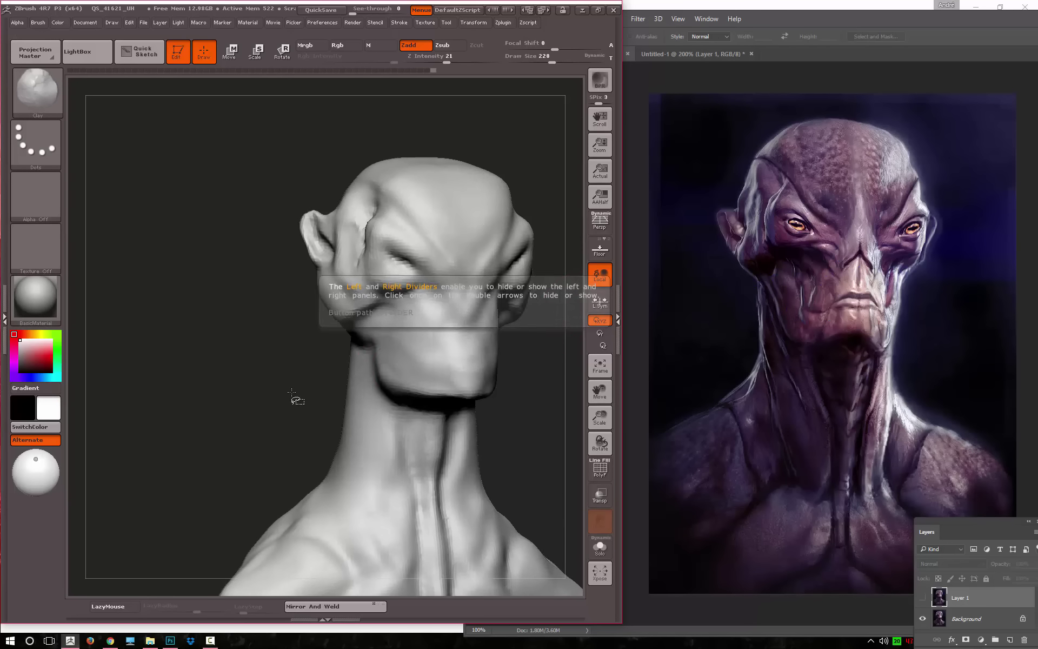
left_click_drag(295, 398, 357, 367)
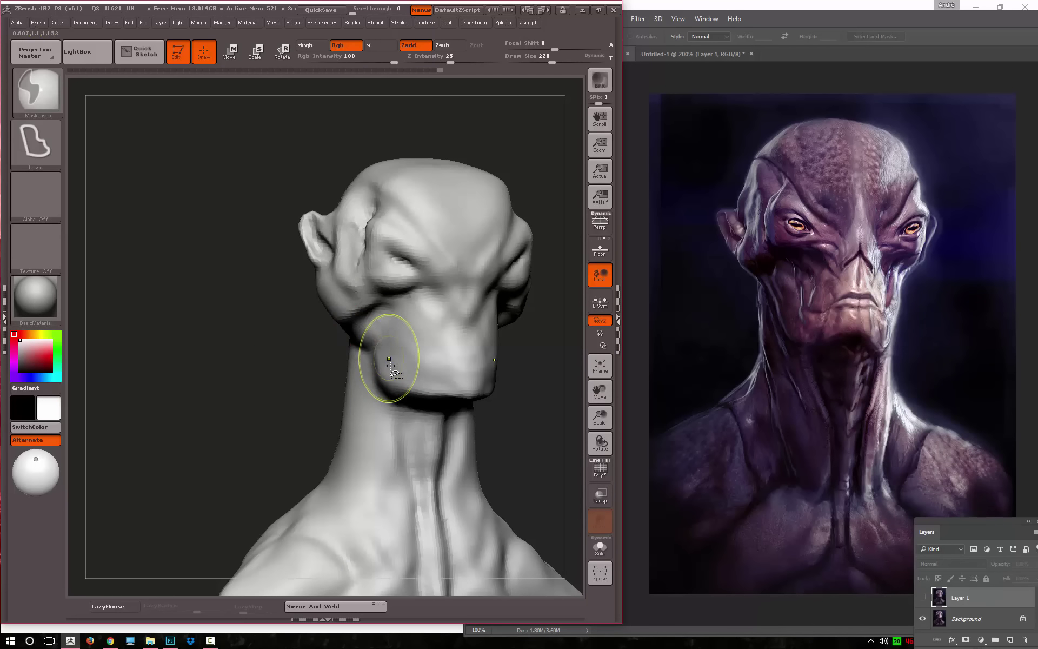
Select the Move brush, turn the bust to side profile and set Draw Size to 344
key("b")
left_click(543, 477)
left_click_drag(255, 371, 359, 348)
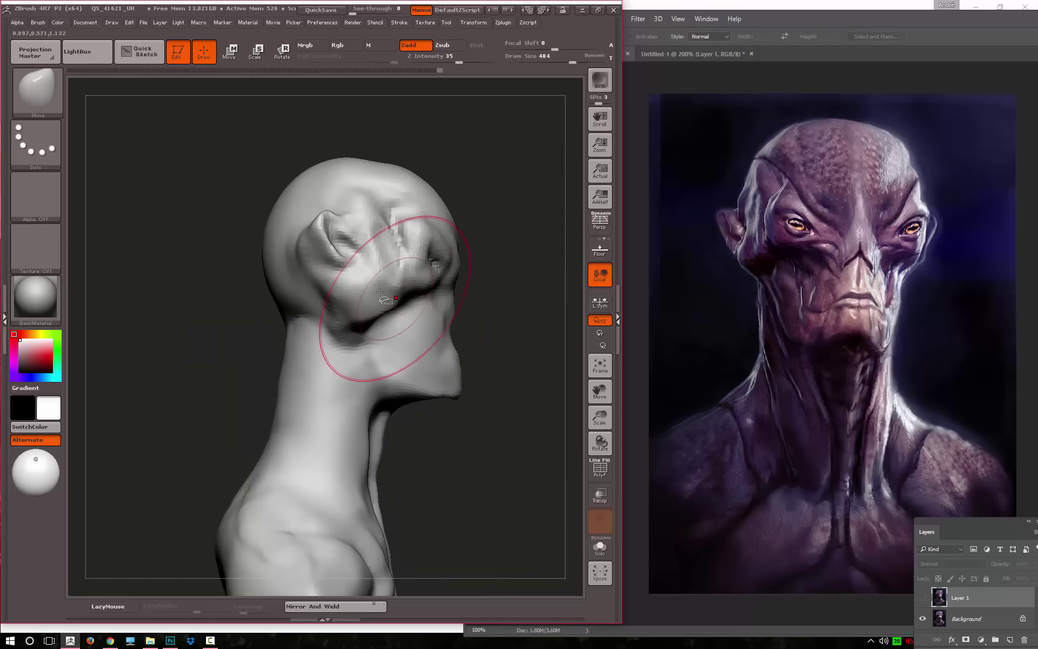
left_click_drag(394, 301, 378, 271)
key("space")
left_click_drag(277, 387, 298, 384)
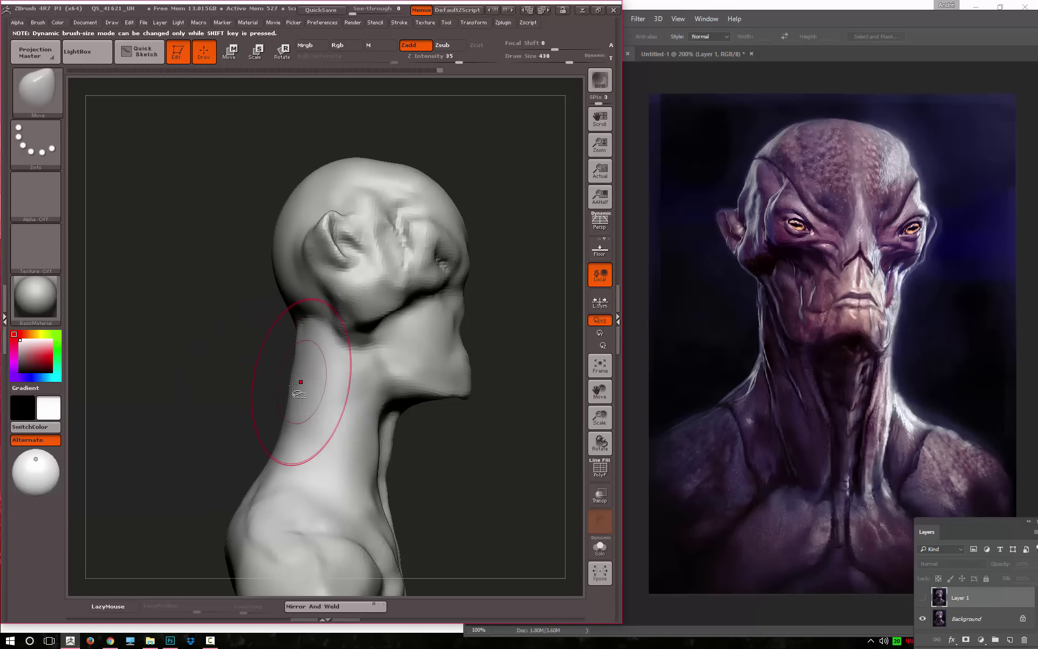
key("space")
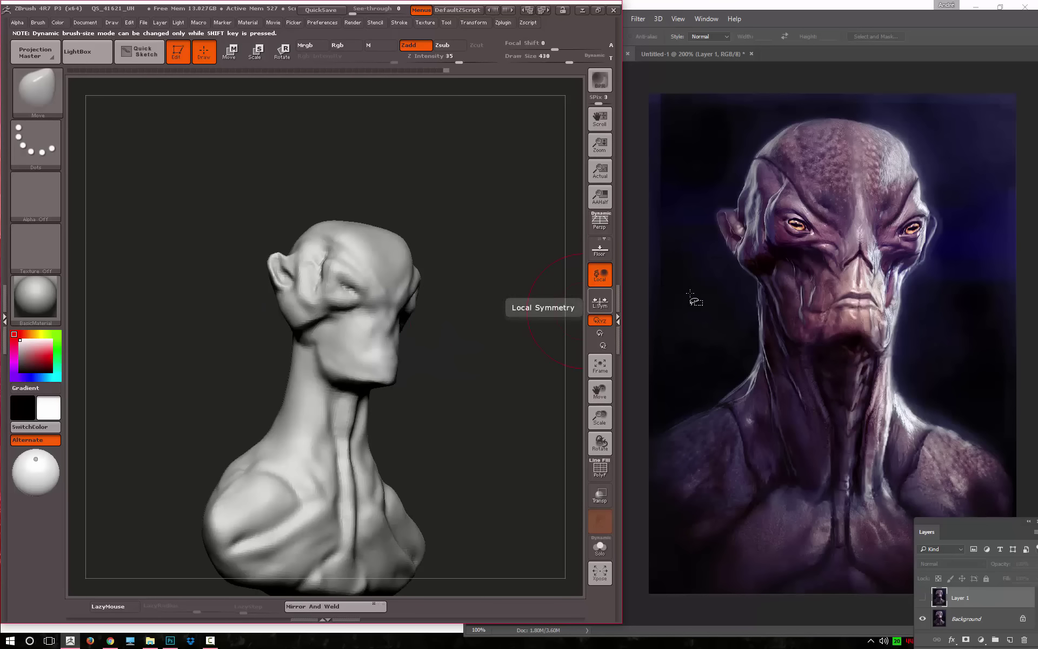
key("ctrl")
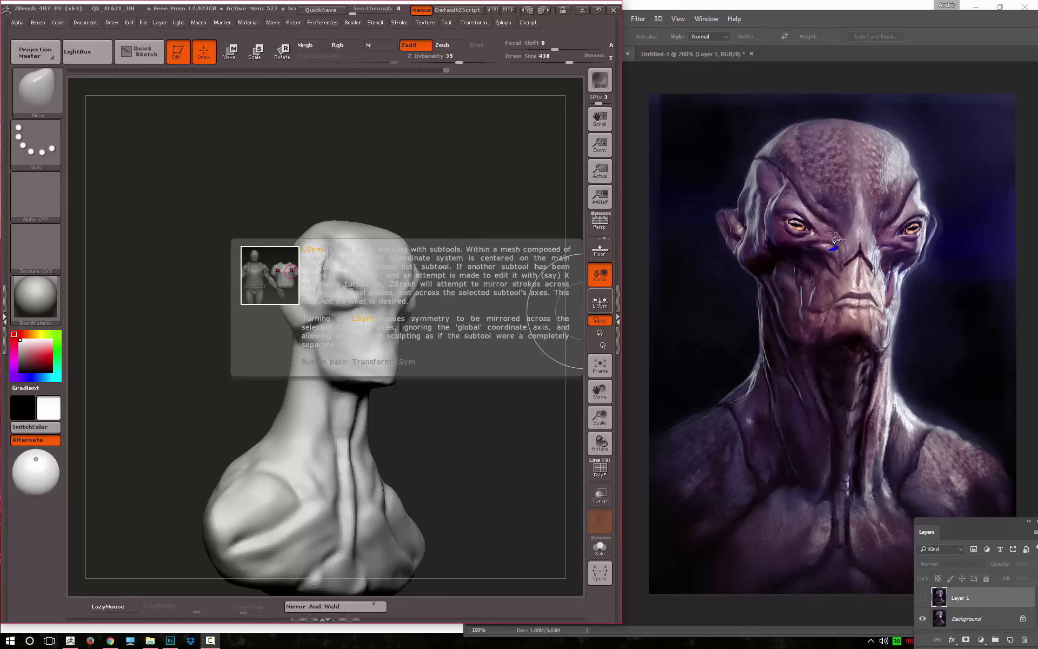
Rotate the bust between side and front views, sizing the Move brush down for the jaw
mouse_move(476, 197)
left_mouse_down()
mouse_move(491, 204)
mouse_move(531, 353)
mouse_move(504, 331)
mouse_move(519, 322)
mouse_move(512, 338)
mouse_move(380, 320)
left_mouse_up()
key("b")
left_click(568, 475)
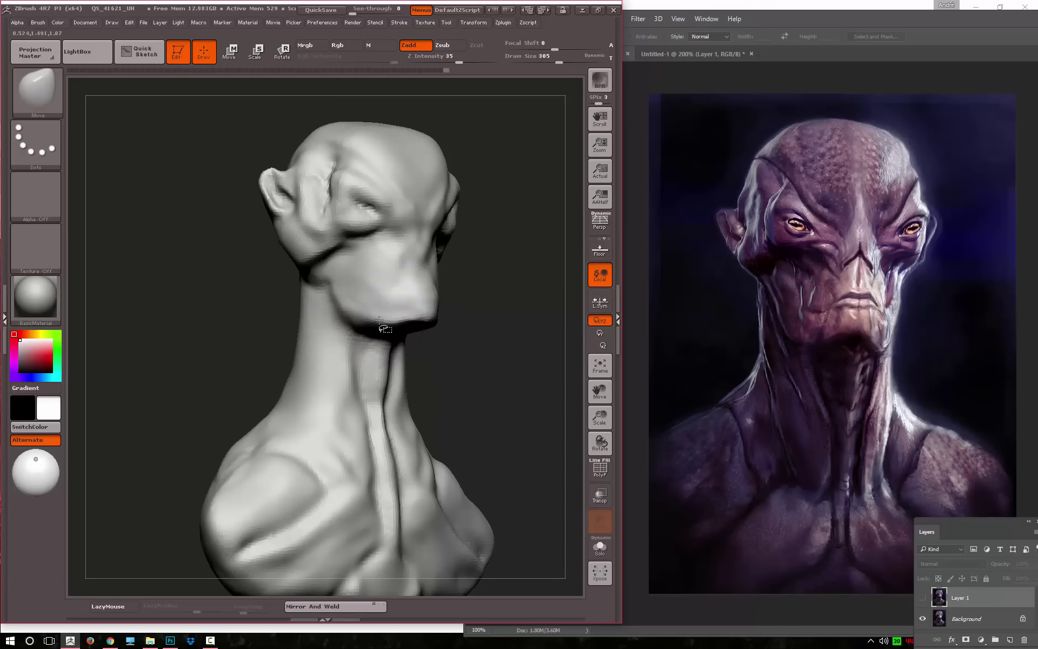
left_click_drag(490, 319, 406, 303)
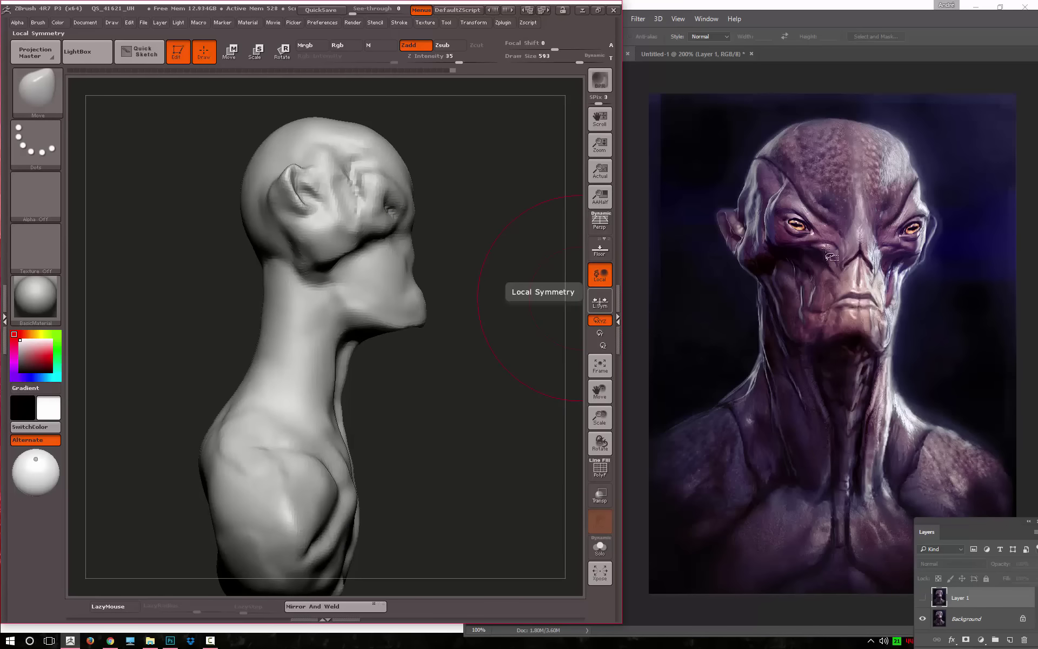
mouse_move(491, 313)
left_mouse_down()
mouse_move(471, 308)
mouse_move(486, 335)
mouse_move(414, 348)
left_mouse_up()
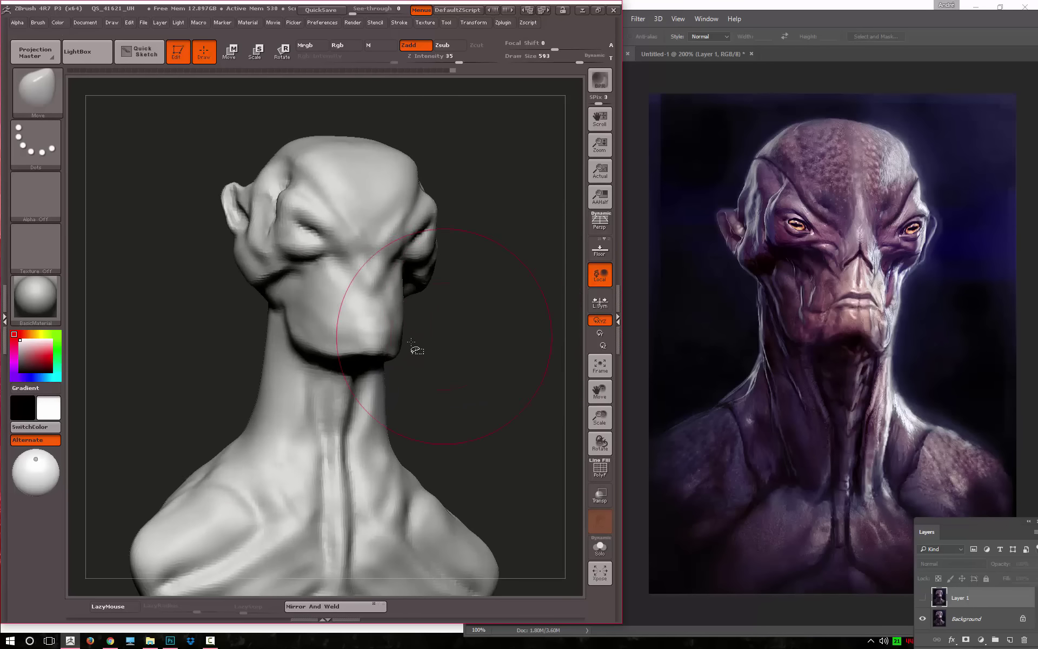
key("bracketleft")
key("bracketleft")
key("bracketleft")
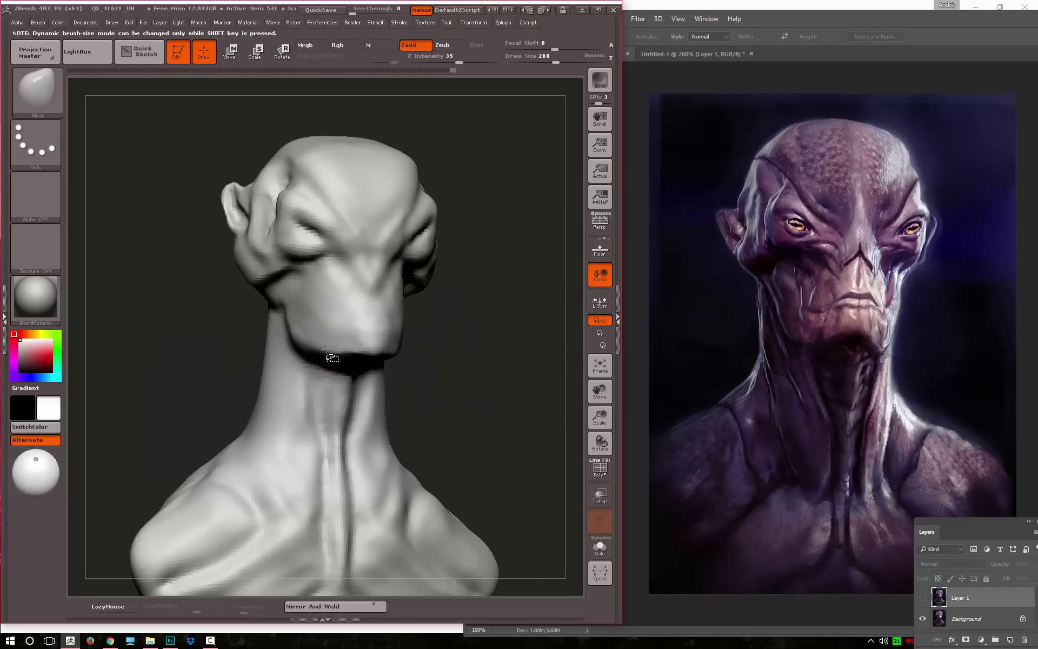
left_click_drag(480, 336, 486, 335, "alt")
key("bracketleft")
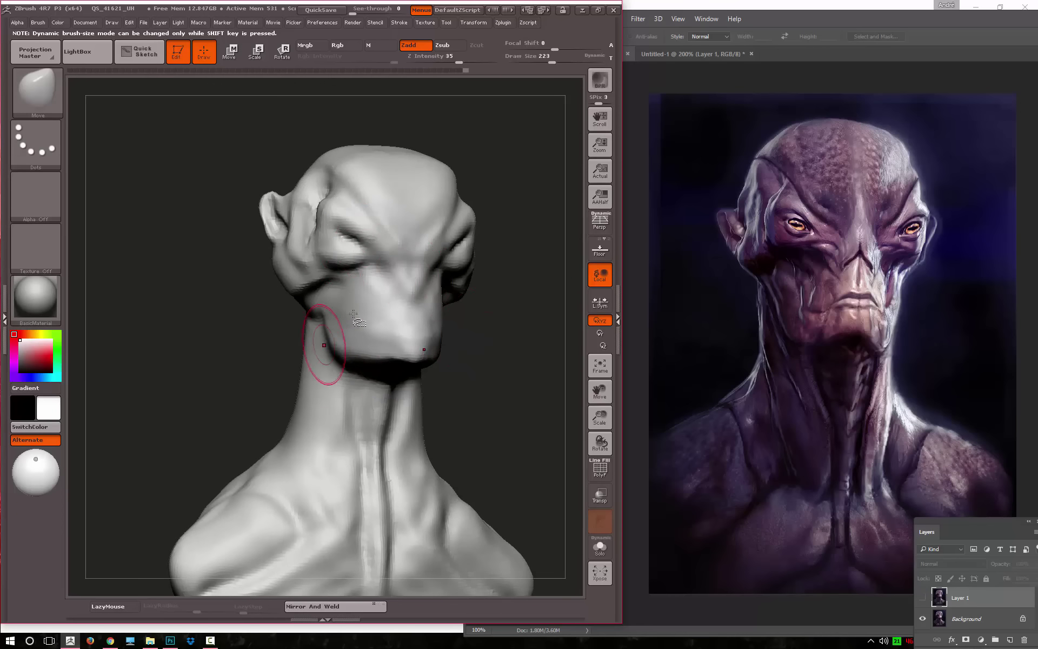
key("bracketright")
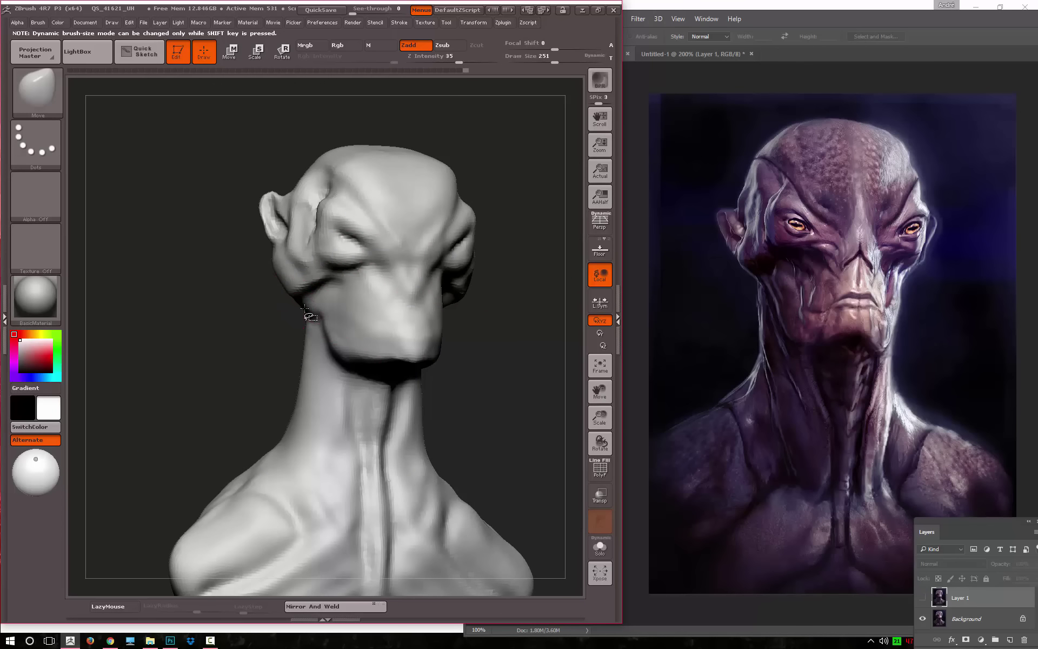
Undo the last jaw reshape and switch to a clay-building brush
key("space")
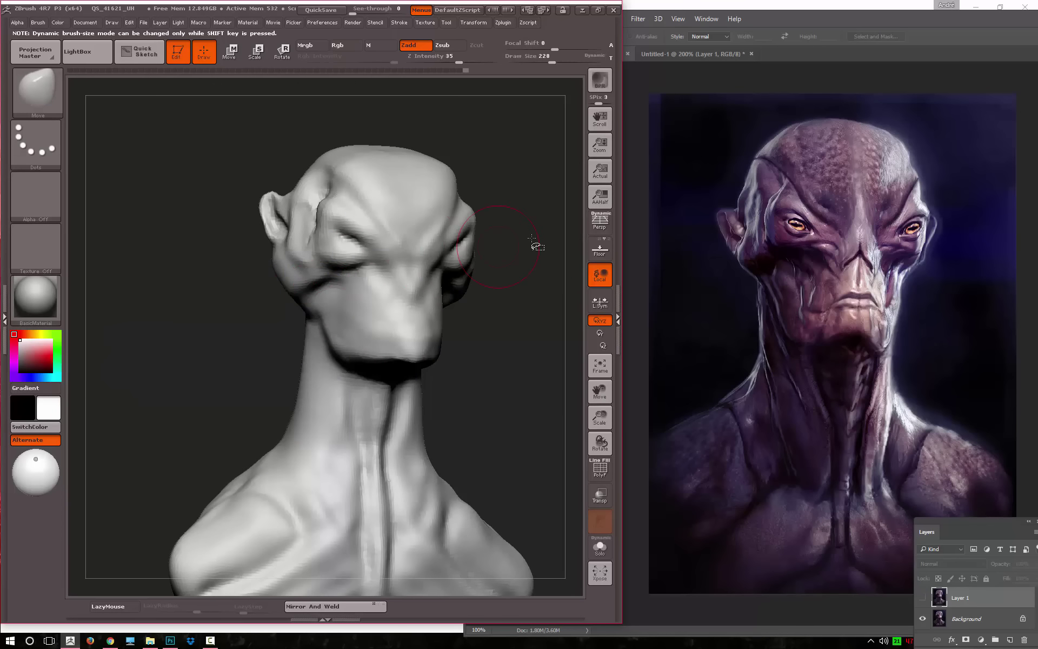
key("ctrl")
key("ctrl+shift")
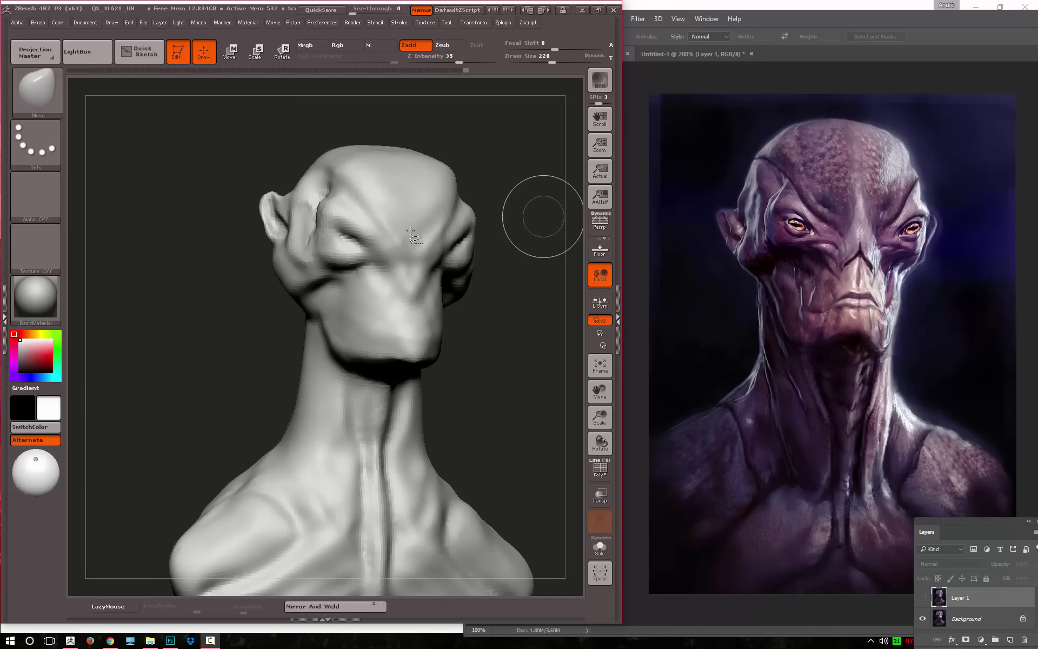
key("ctrl+z")
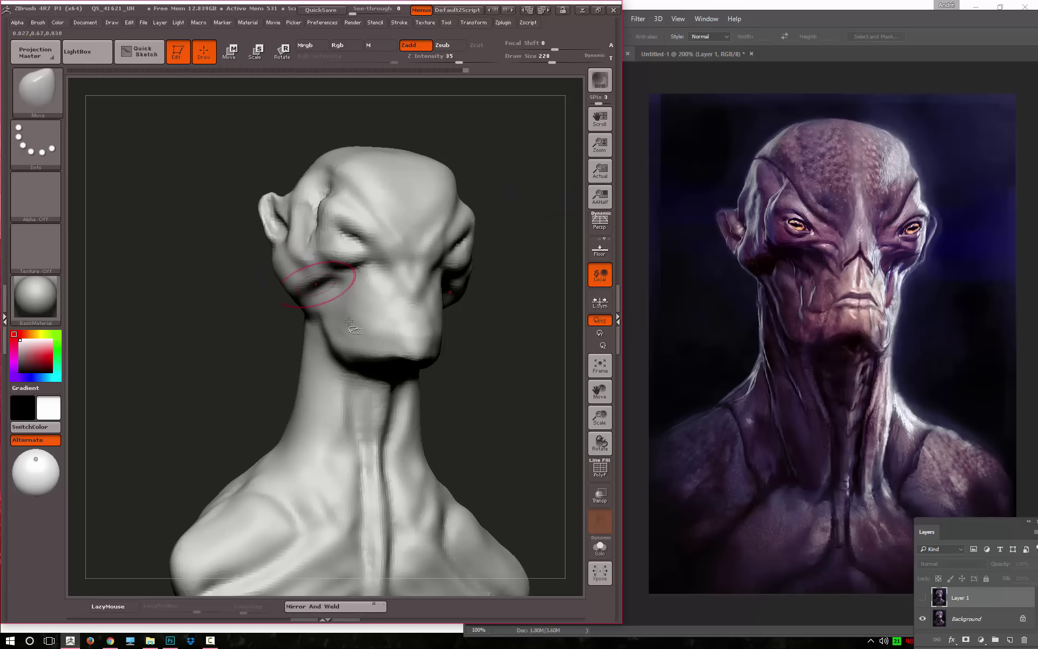
key("ctrl+shift")
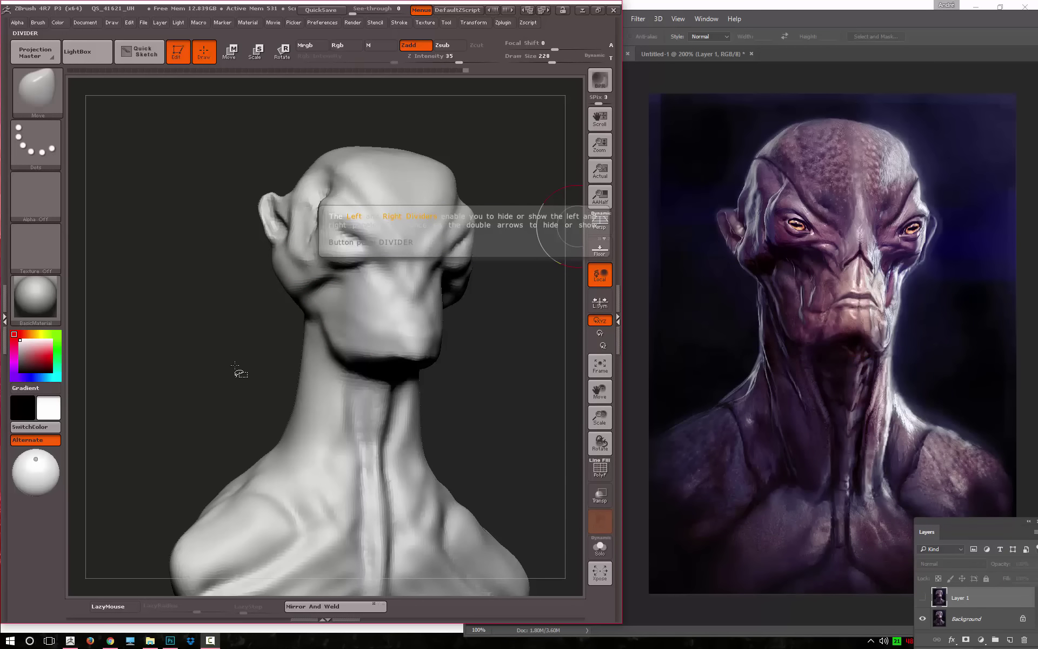
key("b")
left_click(189, 346)
Build up the temple and side of the head around the ear with a smaller ClayTubes brush at Z Intensity 16
key("b")
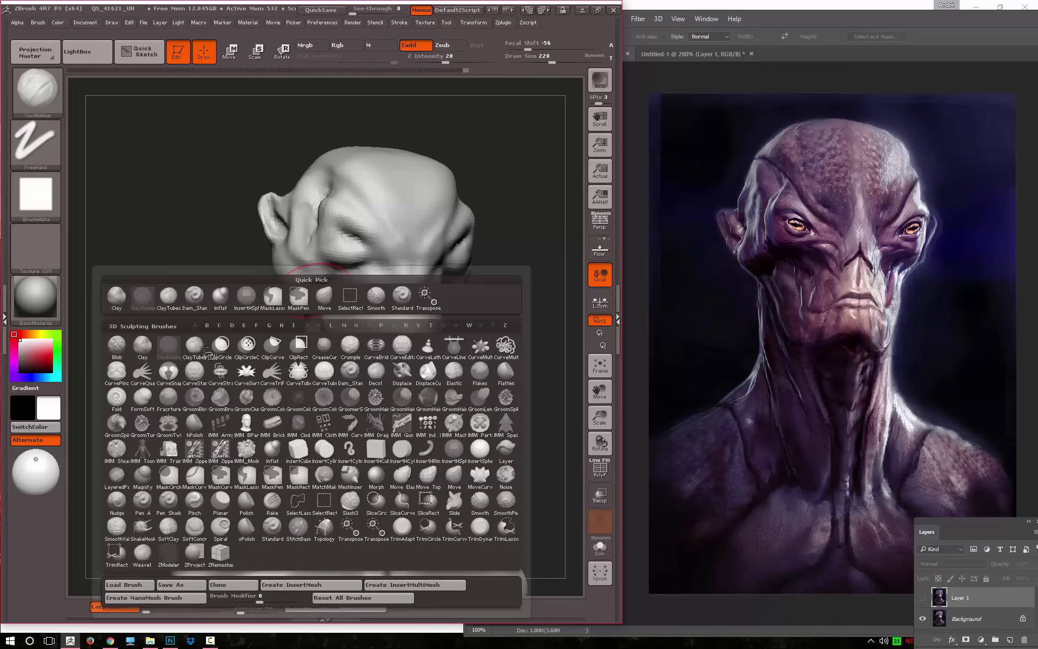
left_click(189, 346)
key("space")
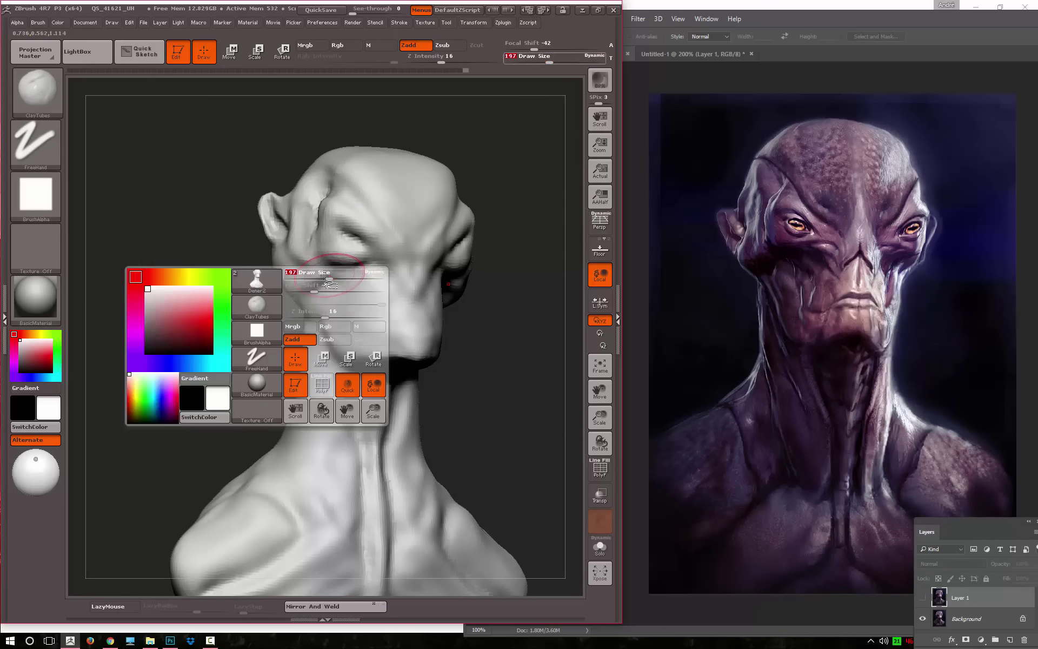
left_click_drag(346, 285, 329, 284)
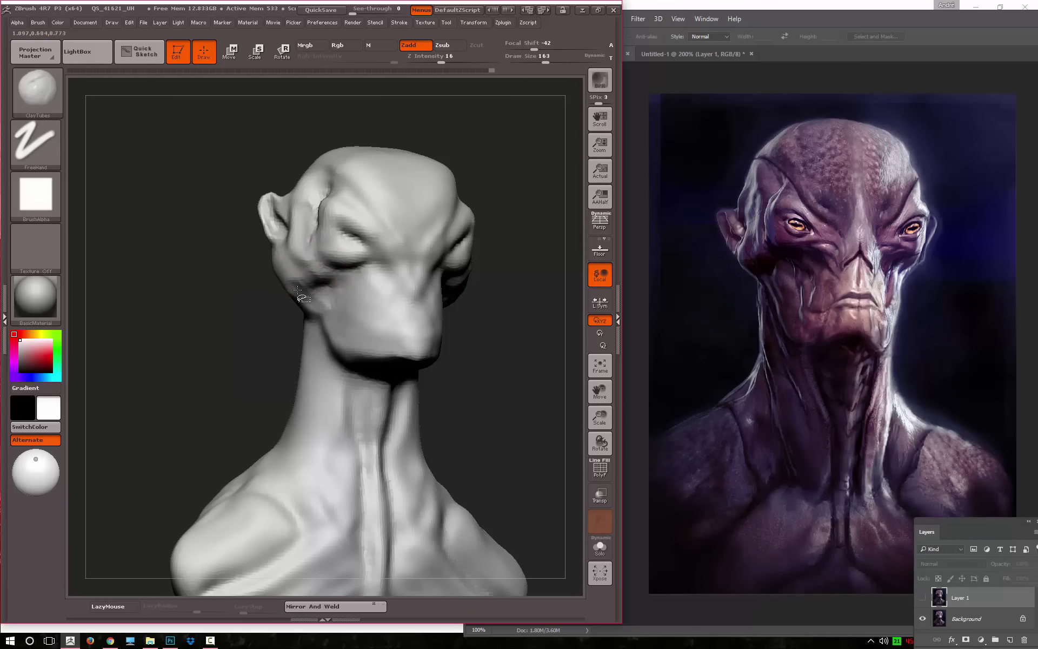
mouse_move(256, 298)
left_mouse_down("shift")
mouse_move(204, 318)
mouse_move(267, 324)
mouse_move(319, 236)
mouse_move(325, 243)
mouse_move(301, 242)
left_mouse_up("shift")
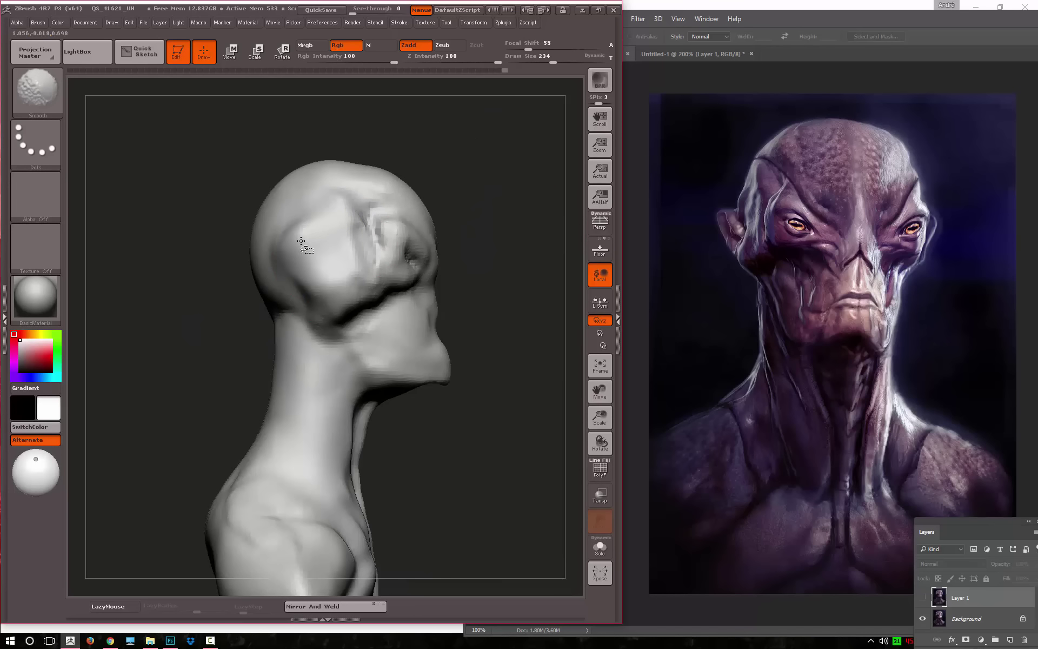
mouse_move(471, 195)
left_mouse_down()
mouse_move(225, 325)
mouse_move(243, 325)
mouse_move(324, 205)
left_mouse_up()
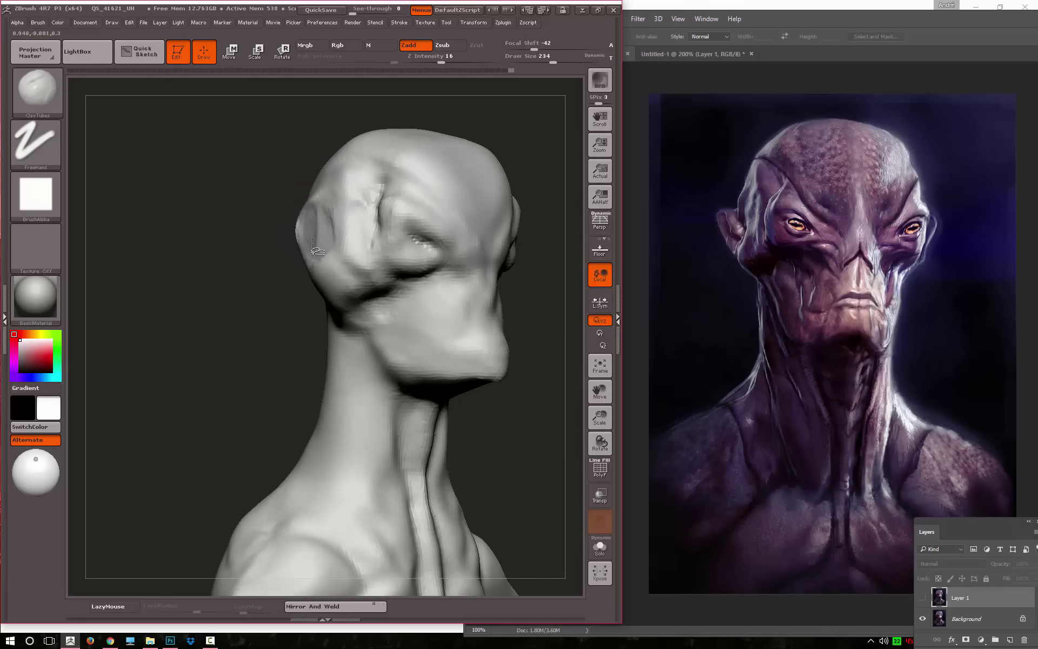
left_click_drag(319, 243, 313, 220, "shift")
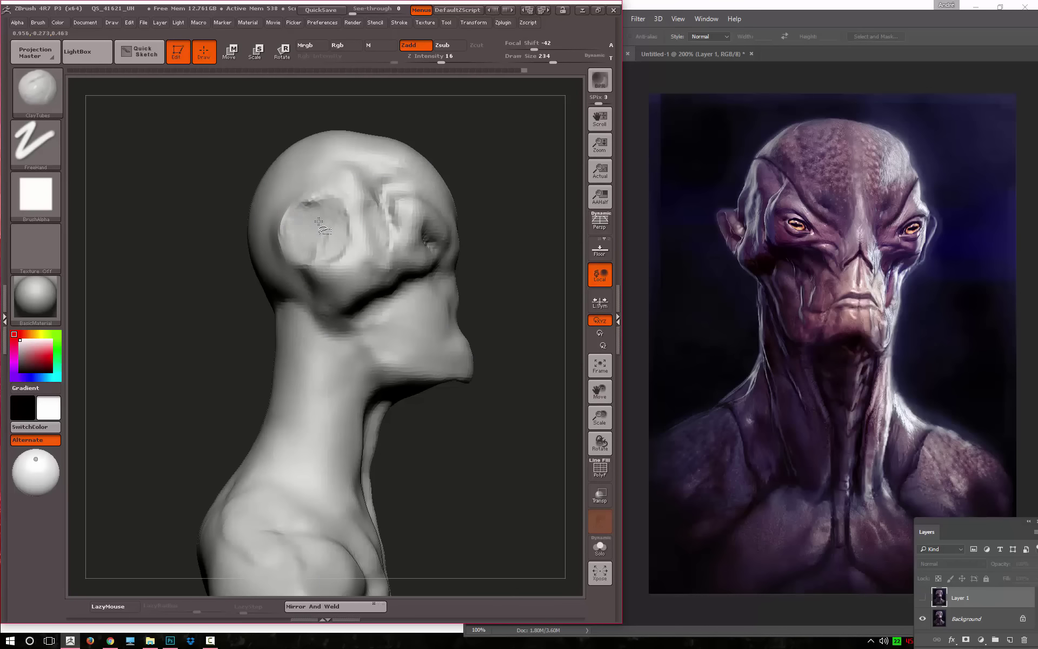
key("ctrl")
key("ctrl")
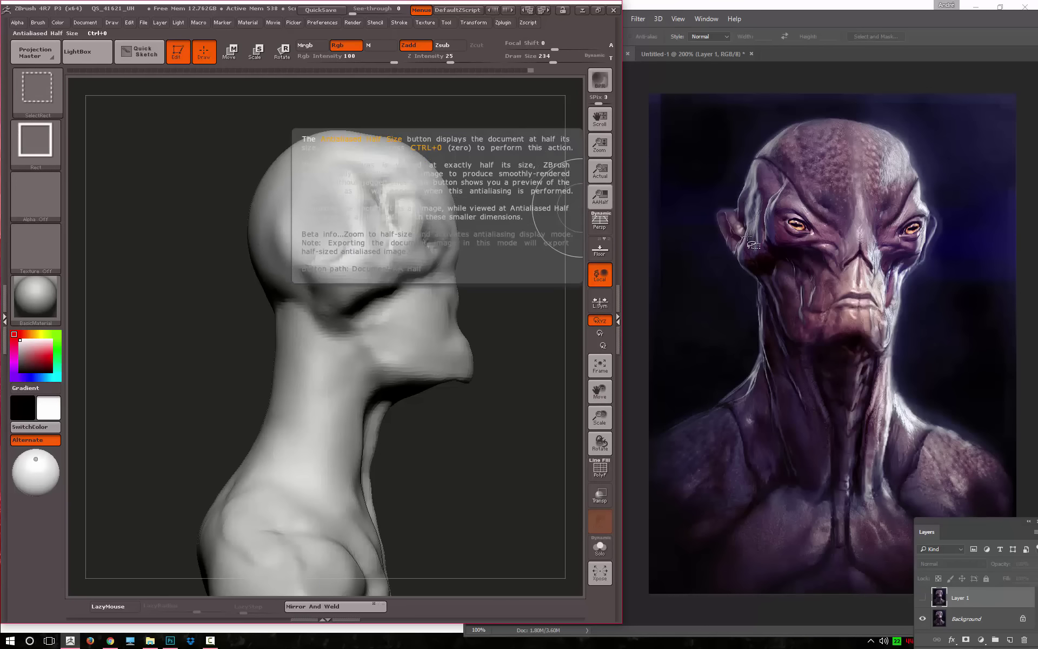
key("ctrl")
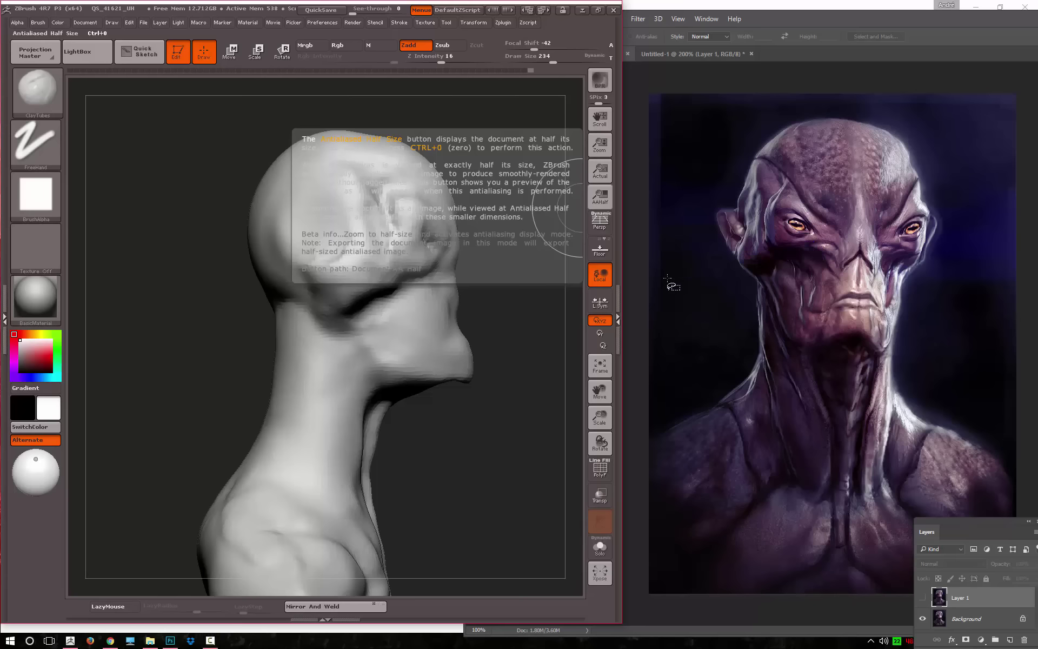
left_click_drag(545, 366, 297, 324)
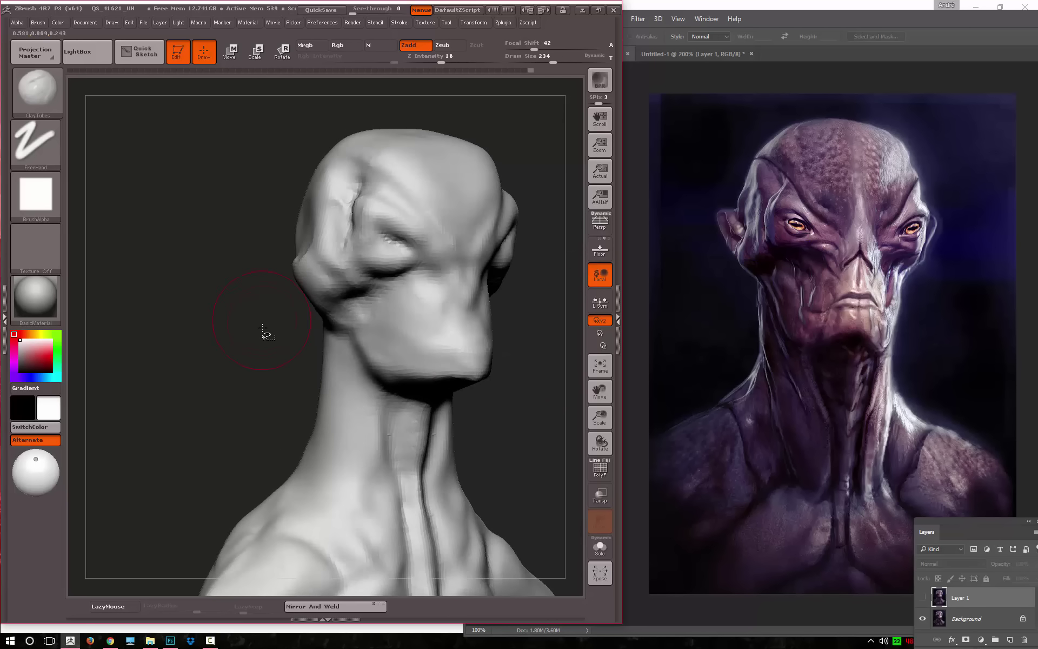
key("bracketleft")
Turn the head to a three-quarter view and shrink the ClayTubes brush for the eye area
left_click_drag(304, 250, 301, 246, "shift")
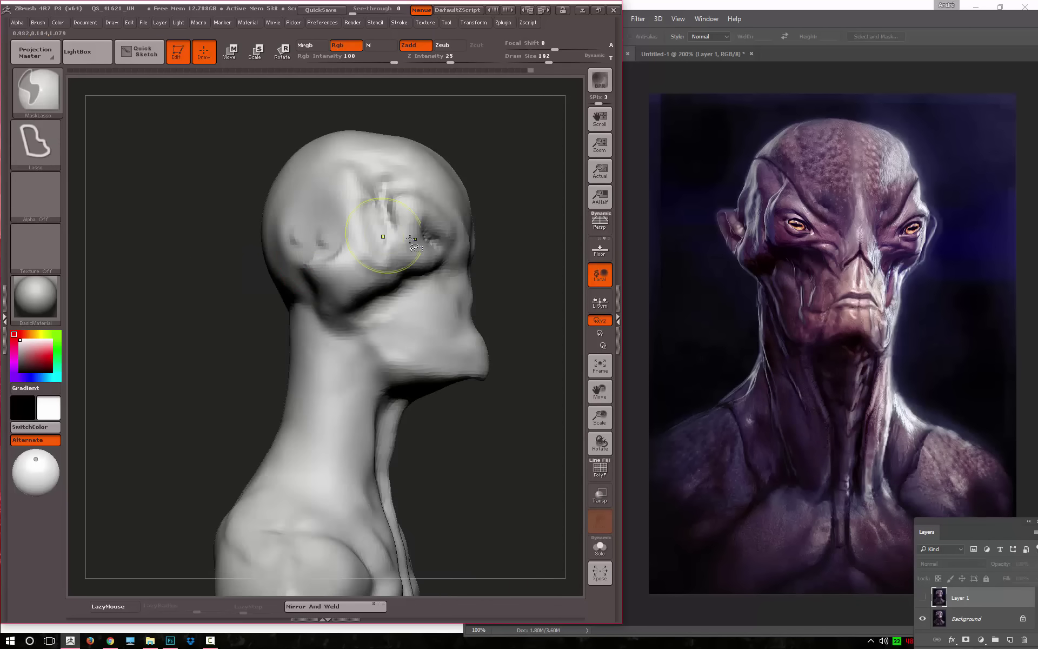
left_click_drag(265, 323, 273, 315)
key("bracketleft")
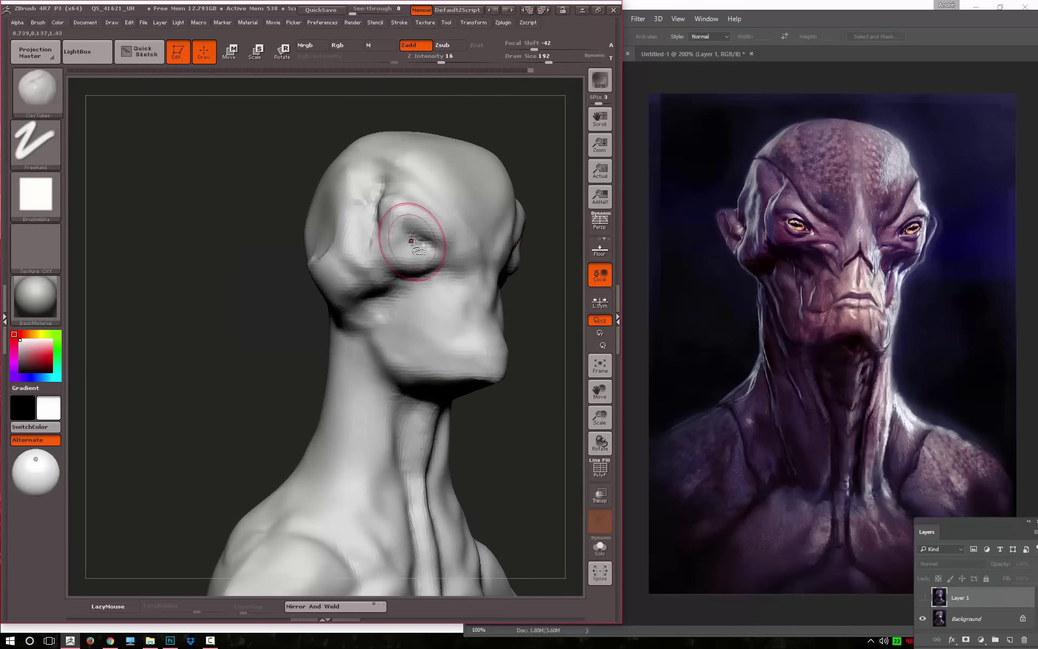
mouse_move(311, 269)
left_mouse_down()
mouse_move(278, 294)
mouse_move(398, 232)
mouse_move(176, 342)
left_mouse_up()
key("b")
left_click(176, 344)
key("space")
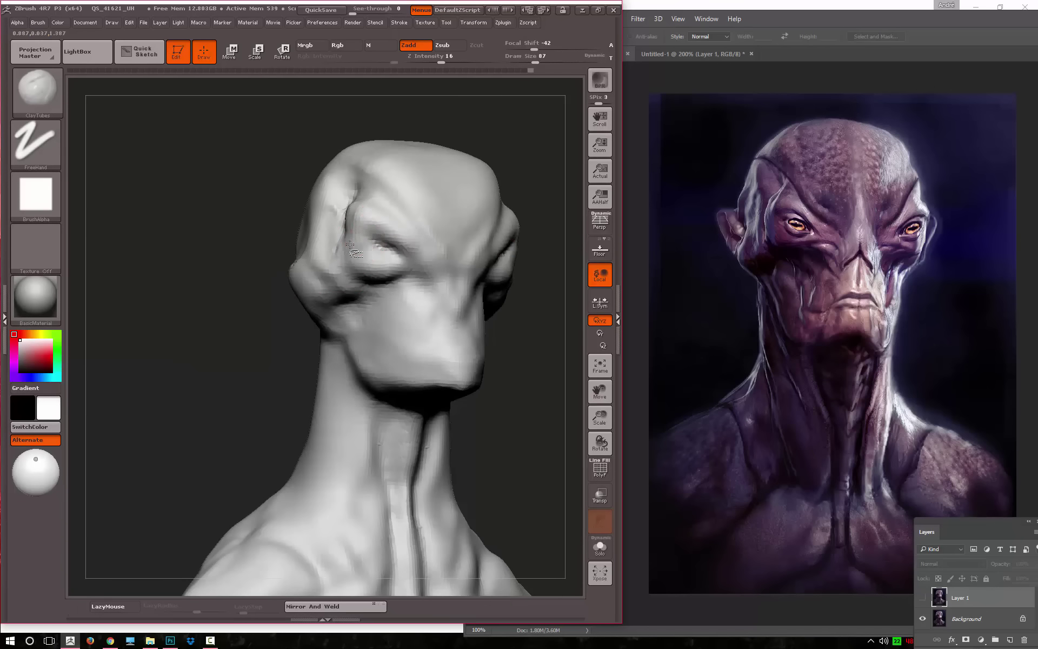
key("bracketleft")
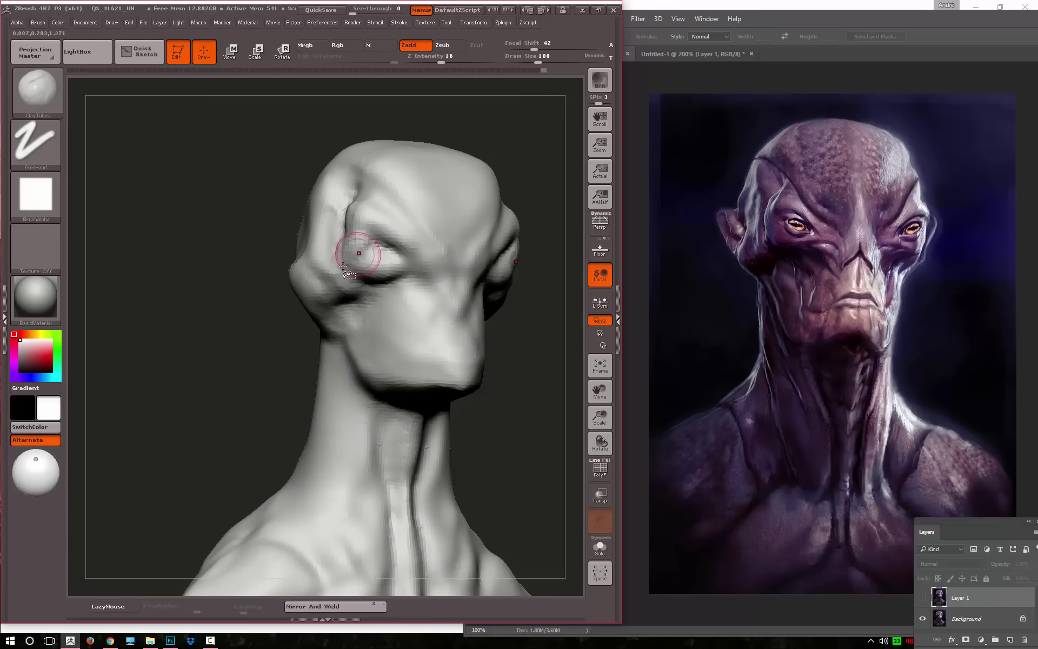
Build up clay around the eye socket and brow ridge, undoing the last brow strokes
left_click_drag(366, 268, 446, 270)
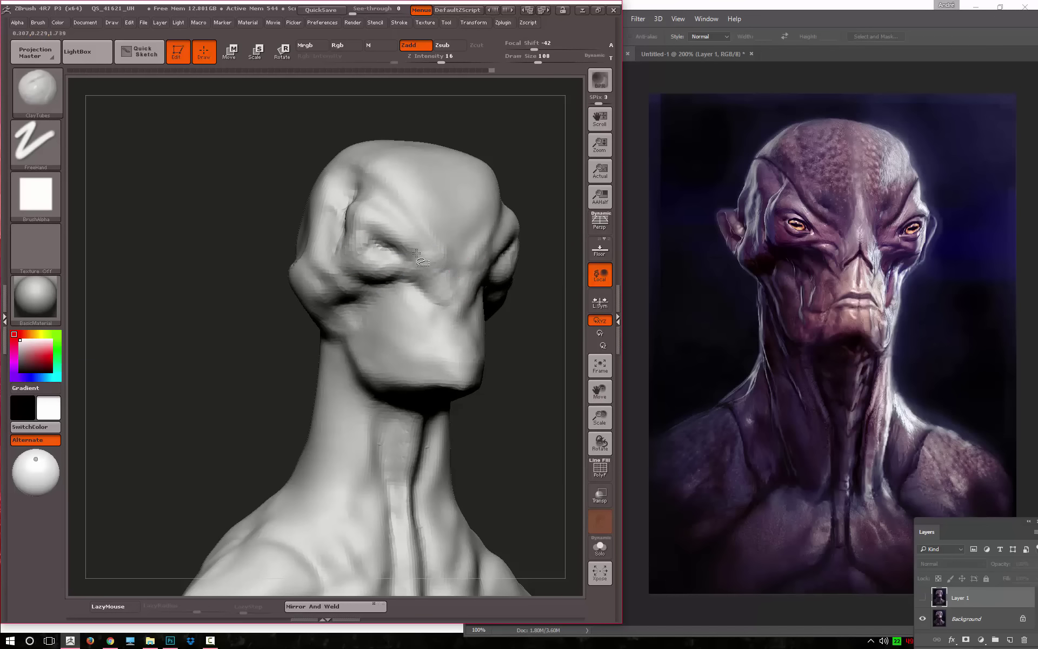
left_click_drag(394, 232, 353, 218)
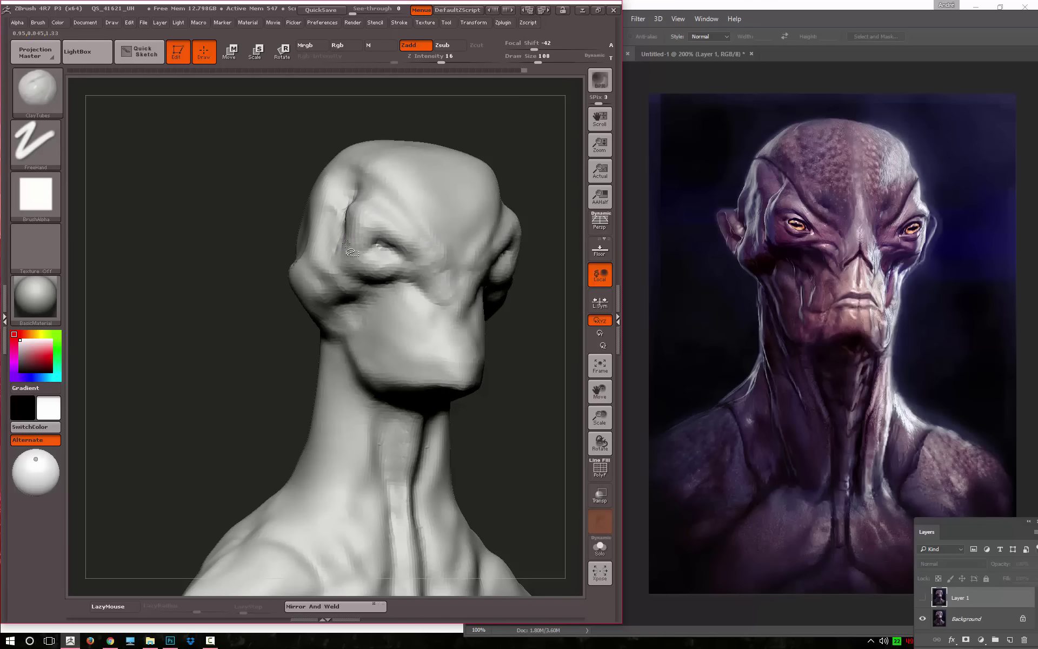
left_click_drag(389, 204, 377, 187)
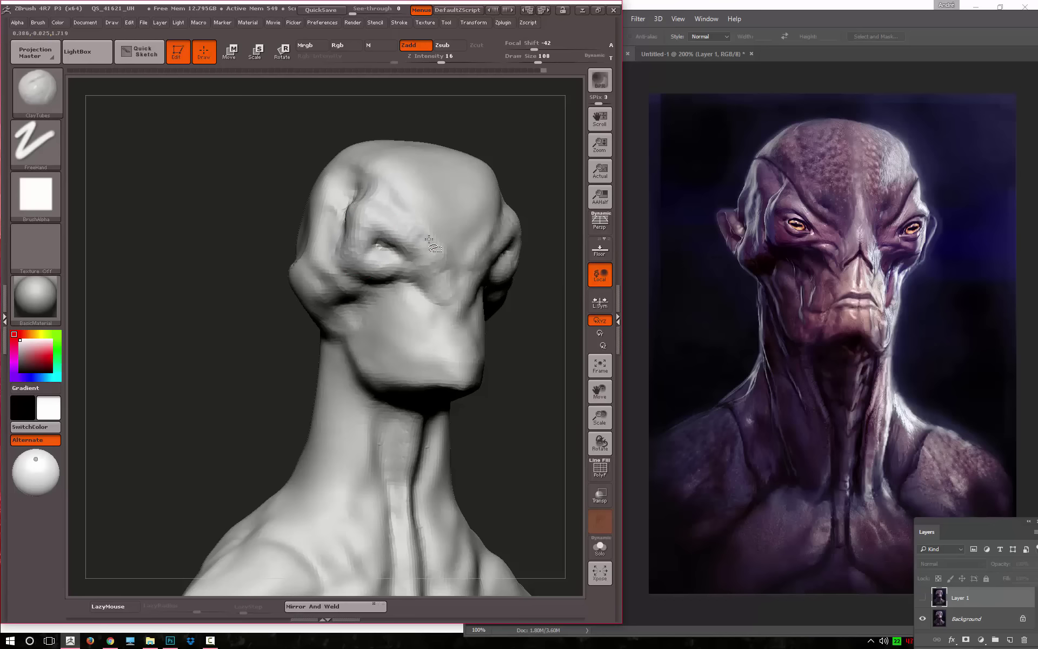
key("ctrl+z")
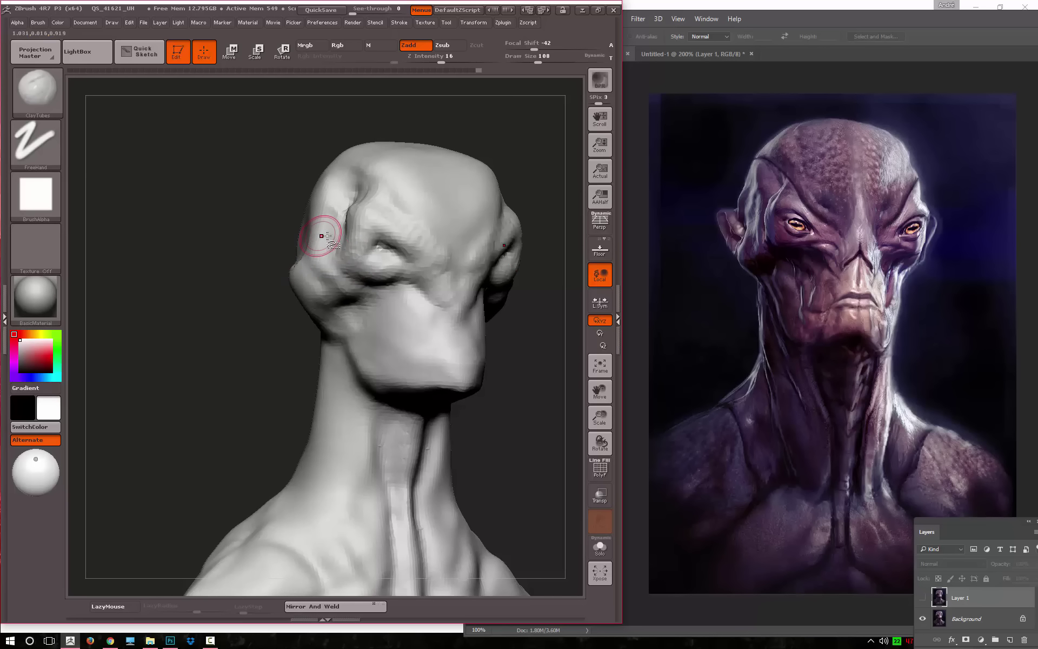
left_click_drag(251, 232, 296, 217, "shift")
key("b")
key("c")
key("t")
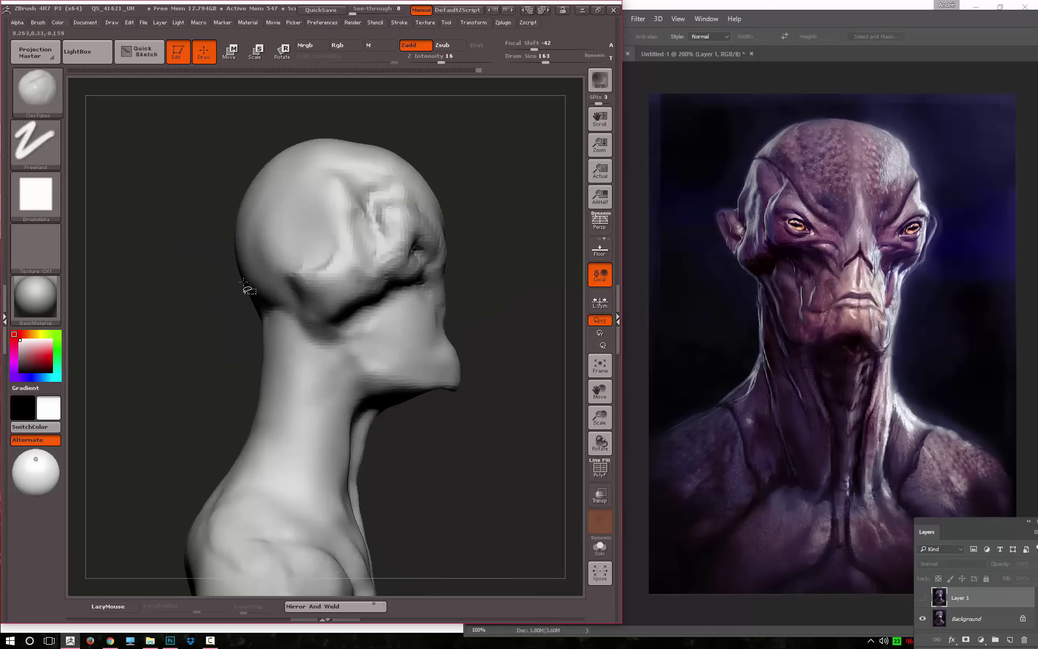
left_click_drag(243, 290, 296, 225, "shift")
With the Move brush, pull the neck and back outward from a side profile
key("b")
left_click(542, 463)
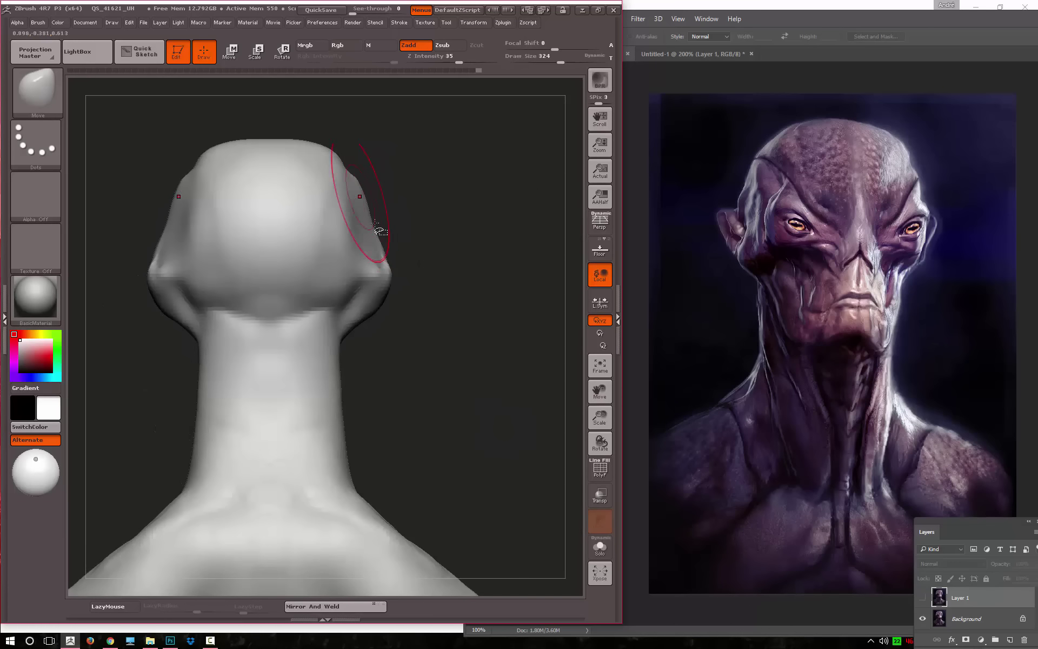
mouse_move(366, 325)
left_mouse_down()
mouse_move(381, 282)
mouse_move(378, 292)
left_mouse_up()
left_click_drag(233, 303, 163, 301, "alt")
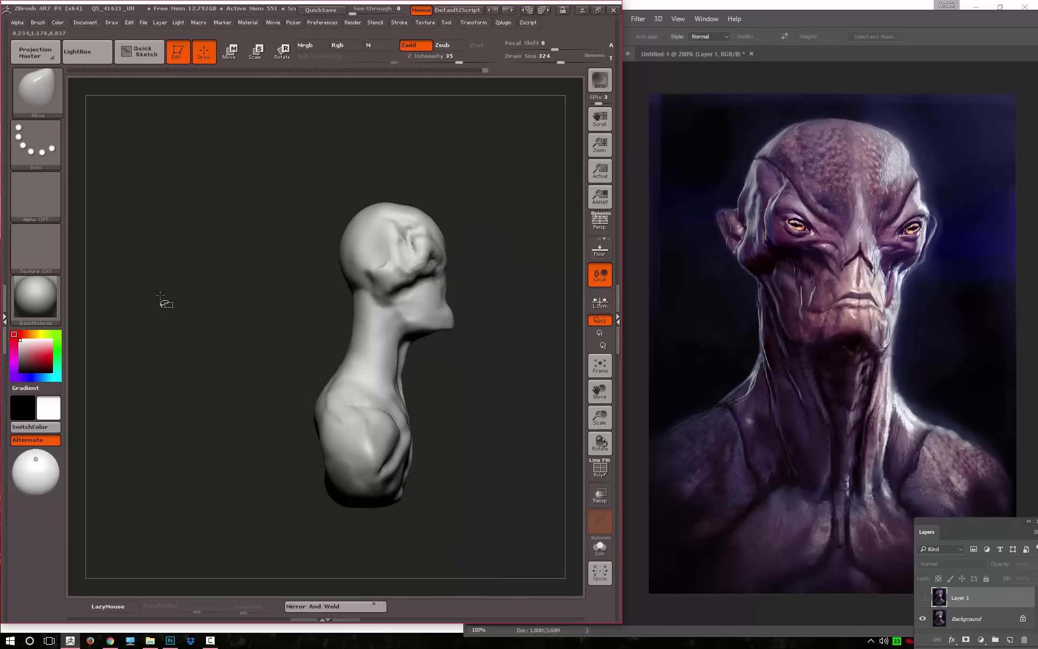
left_click_drag(325, 327, 304, 341)
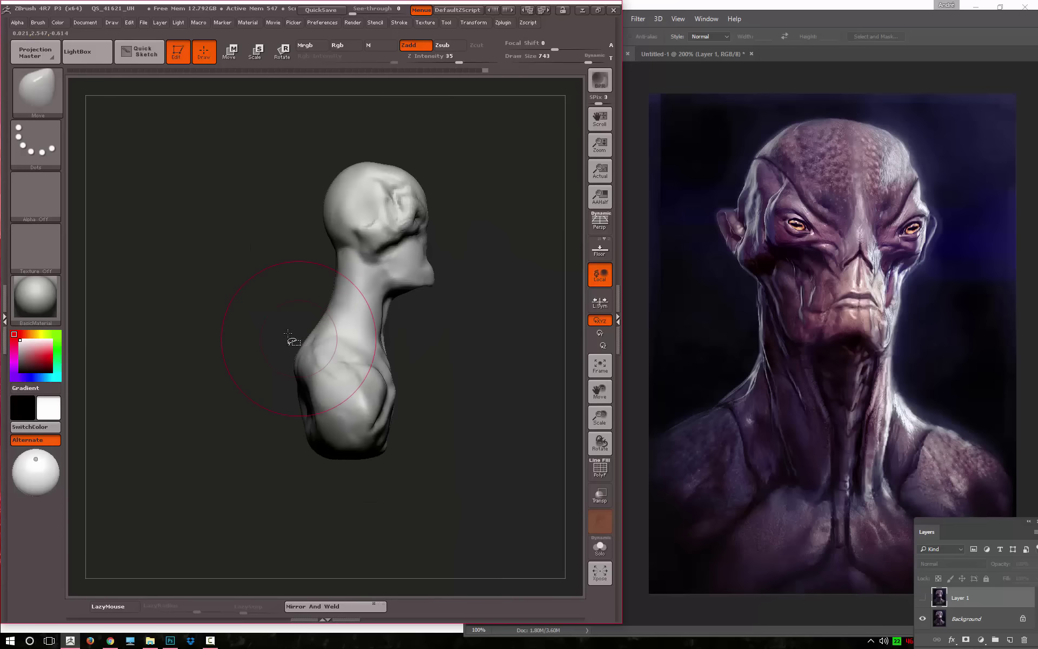
mouse_move(394, 378)
left_mouse_down()
mouse_move(382, 373)
mouse_move(393, 324)
mouse_move(415, 323)
mouse_move(327, 294)
mouse_move(294, 299)
mouse_move(317, 386)
left_mouse_up()
Zoom in, reduce the Move brush to size 120 and reshape the chin area from the front
key("space")
mouse_move(238, 401)
left_mouse_down("alt")
mouse_move(213, 331)
mouse_move(178, 375)
mouse_move(355, 294)
mouse_move(405, 327)
mouse_move(375, 328)
left_mouse_up("alt")
key("bracketleft")
key("bracketleft")
key("bracketleft")
key("bracketleft")
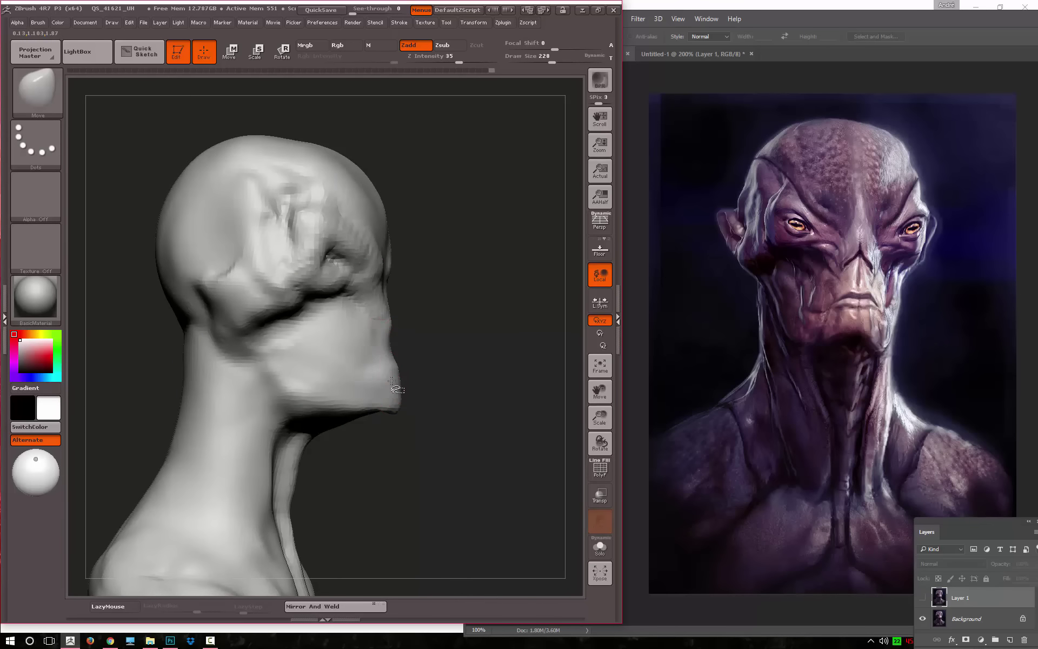
mouse_move(395, 395)
left_mouse_down()
mouse_move(450, 377)
mouse_move(347, 382)
left_mouse_up()
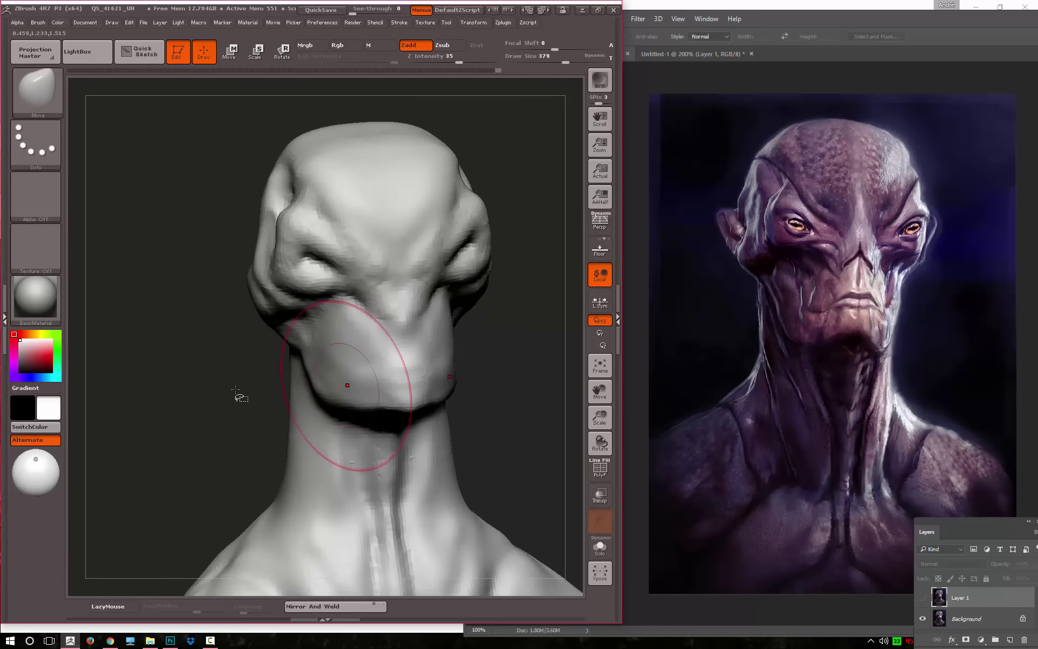
right_click(400, 407)
left_click_drag(403, 409, 392, 409)
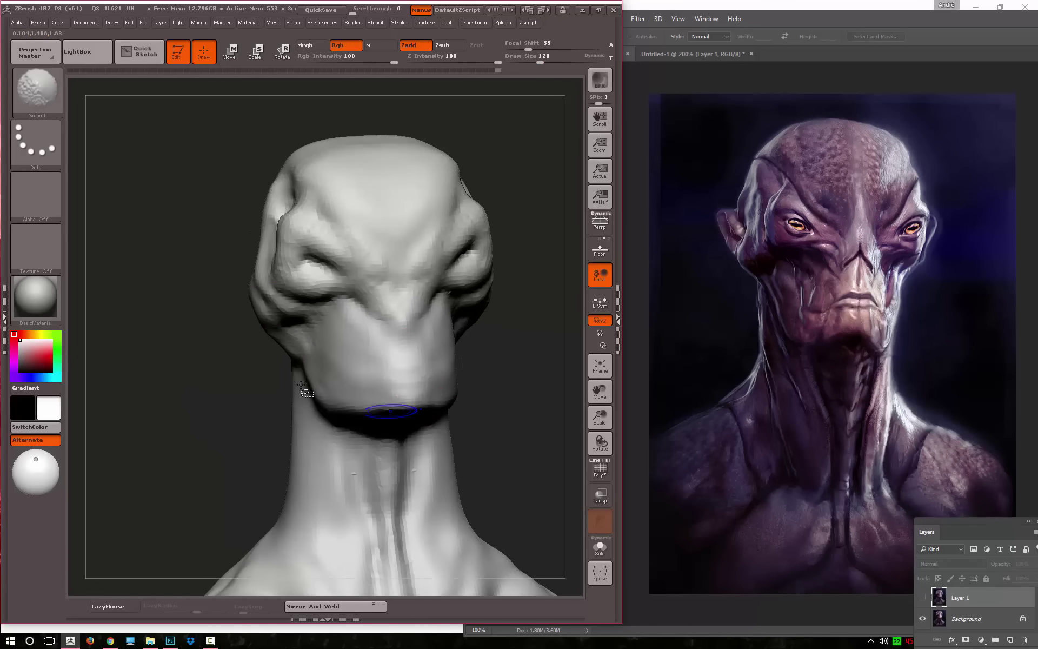
mouse_move(306, 392)
left_mouse_down()
mouse_move(211, 389)
mouse_move(290, 364)
mouse_move(239, 359)
mouse_move(283, 357)
left_mouse_up()
Add a short ClayTubes stroke on the cheek below the eye socket
key("b")
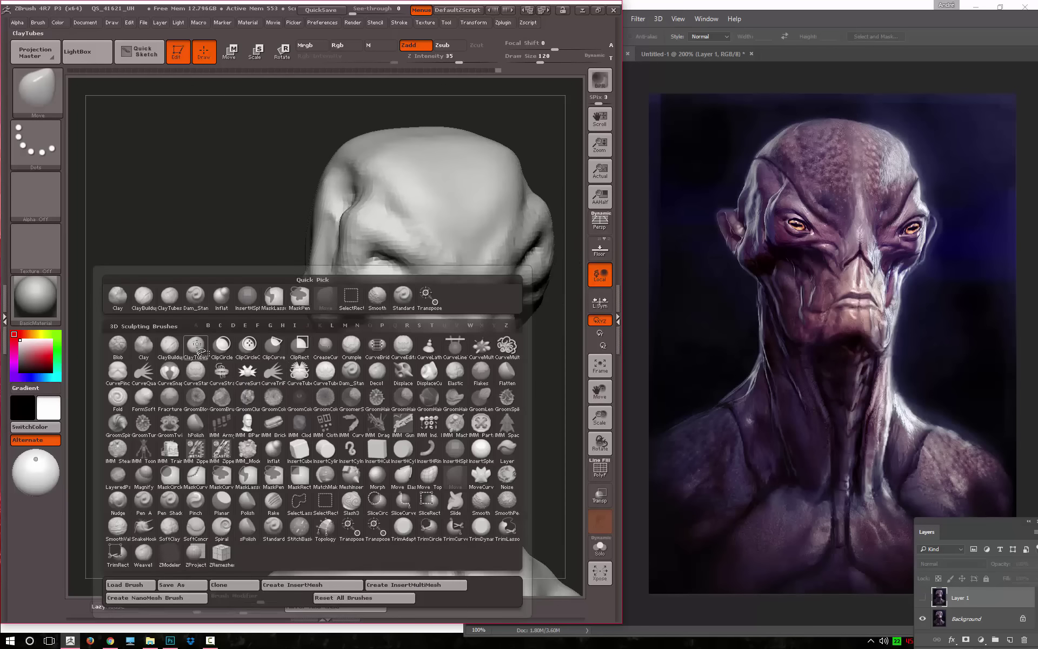
left_click(197, 344)
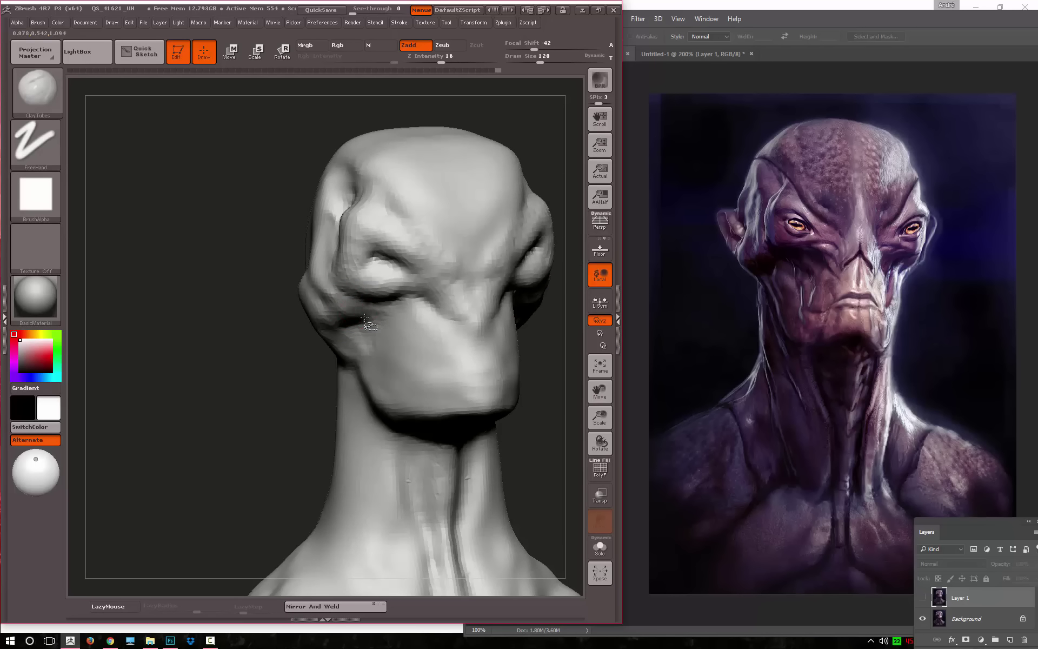
mouse_move(416, 308)
left_mouse_down()
mouse_move(453, 331)
mouse_move(393, 303)
left_mouse_up()
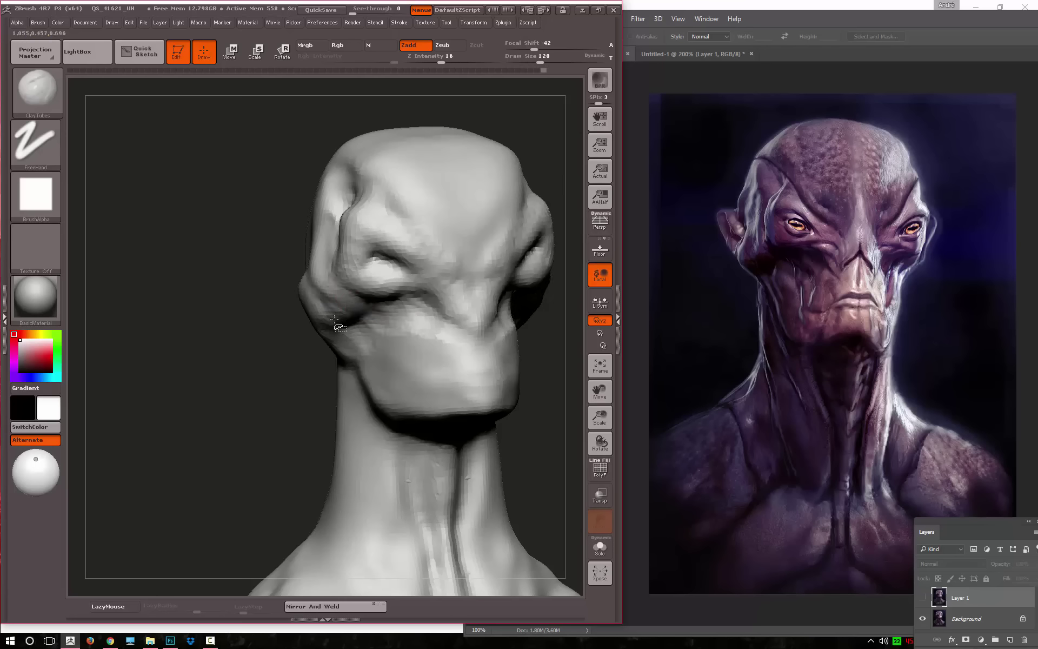
mouse_move(334, 319)
left_mouse_down()
mouse_move(313, 341)
mouse_move(267, 343)
mouse_move(406, 382)
left_mouse_up()
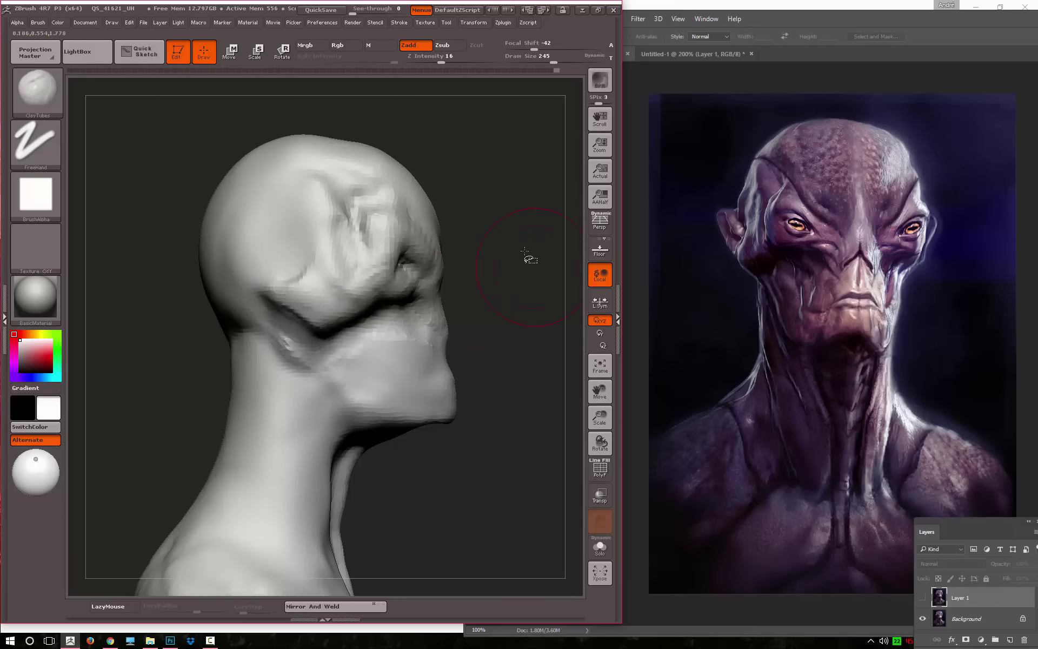
Try a Move pull on the top of the head, undo it, and frame the bust
key("b")
left_click(542, 468)
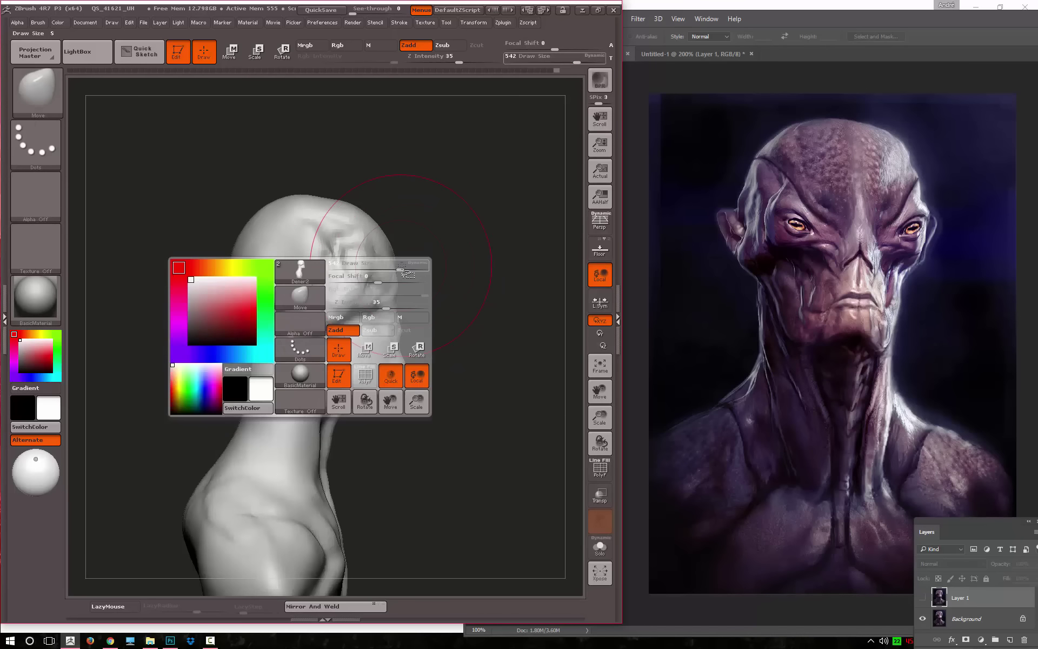
left_click_drag(358, 223, 361, 209)
key("ctrl+z")
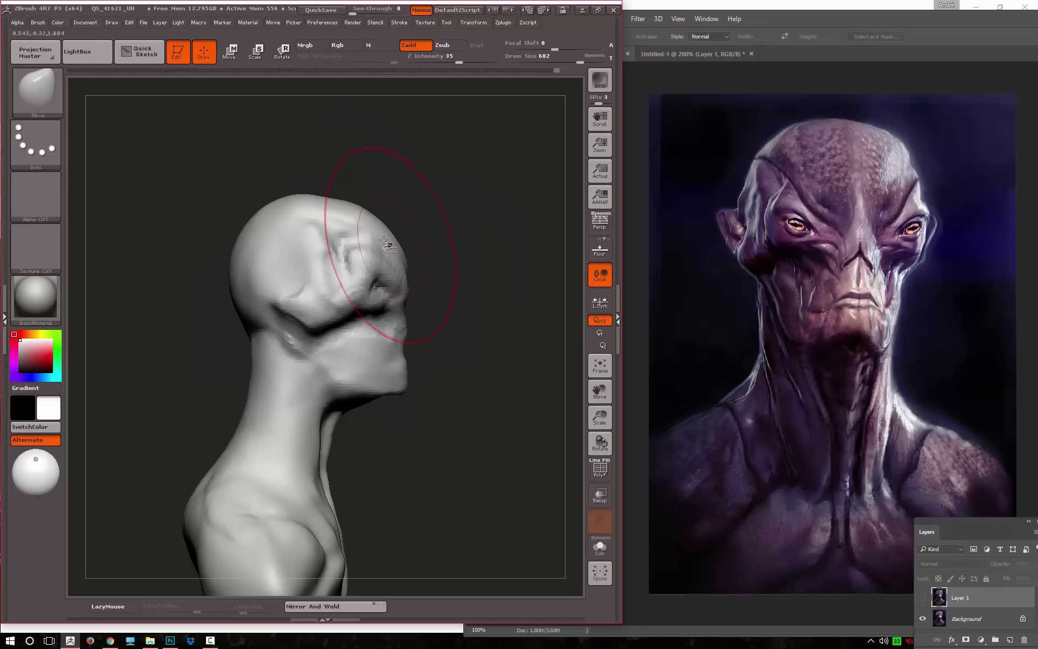
key("f")
mouse_move(428, 319)
left_mouse_down()
mouse_move(422, 329)
mouse_move(366, 329)
mouse_move(252, 376)
left_mouse_up()
Carve a crease at the eye with Dam_Standard at brush size 112
key("b")
left_click(419, 375)
key("space")
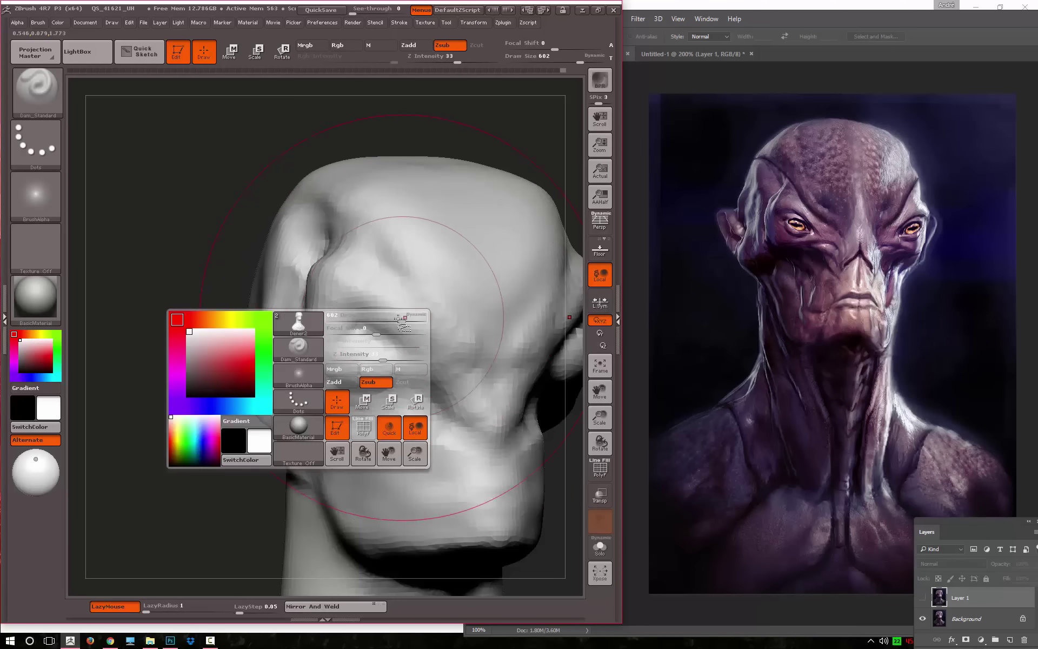
mouse_move(406, 318)
left_mouse_down()
mouse_move(346, 317)
mouse_move(391, 336)
mouse_move(358, 337)
mouse_move(384, 351)
left_mouse_up()
key("space")
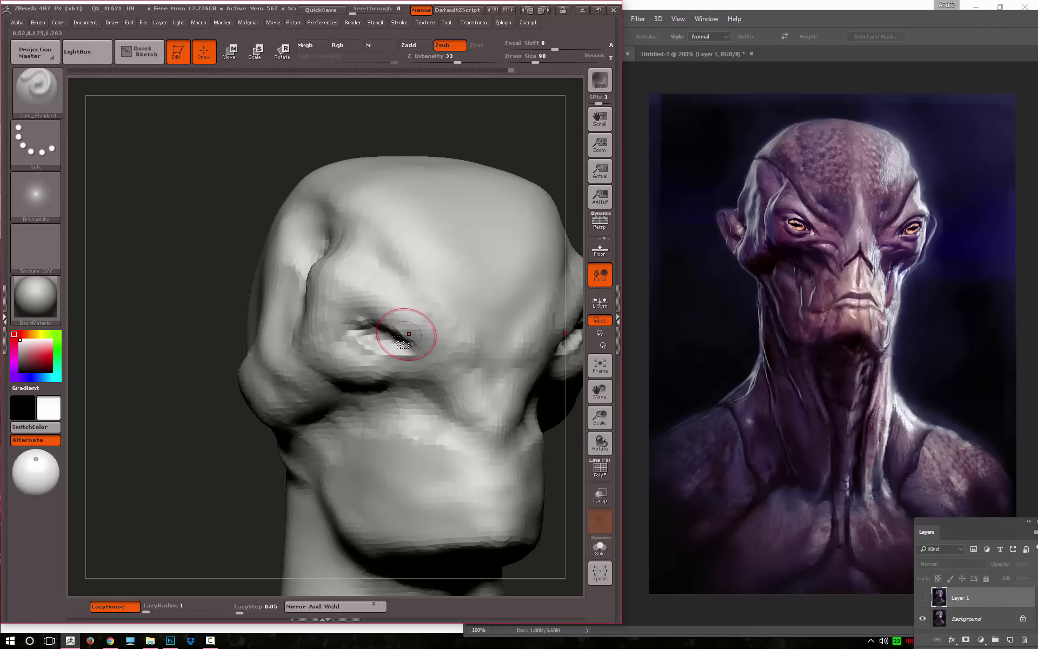
key("space")
mouse_move(434, 335)
left_mouse_down()
mouse_move(452, 331)
mouse_move(466, 345)
mouse_move(459, 324)
mouse_move(347, 232)
mouse_move(336, 209)
mouse_move(306, 196)
left_mouse_up()
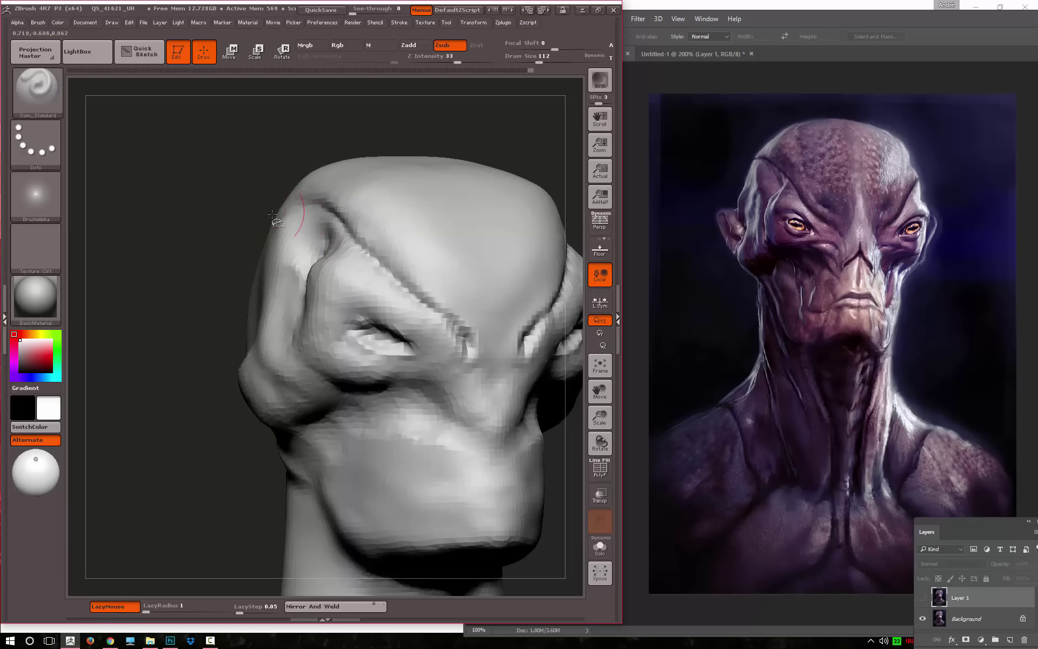
Deepen the brow crease toward the top of the head with the Standard brush
key("f")
mouse_move(190, 204)
left_mouse_down()
mouse_move(351, 273)
mouse_move(244, 295)
left_mouse_up()
left_click_drag(394, 267, 378, 274)
key("b")
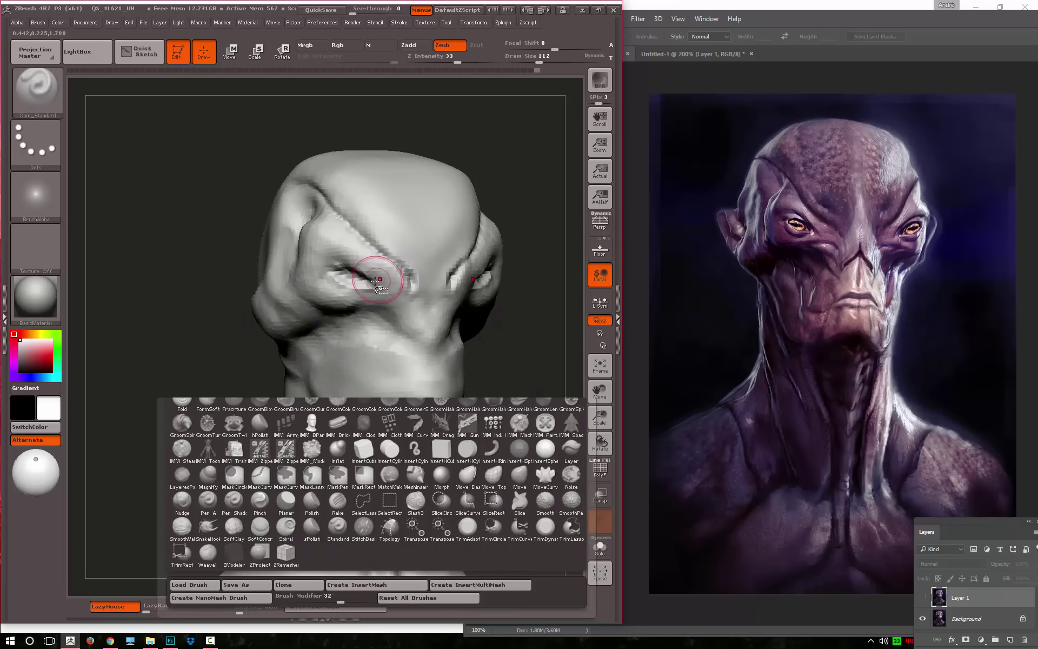
key("b")
key("s")
key("t")
key("space")
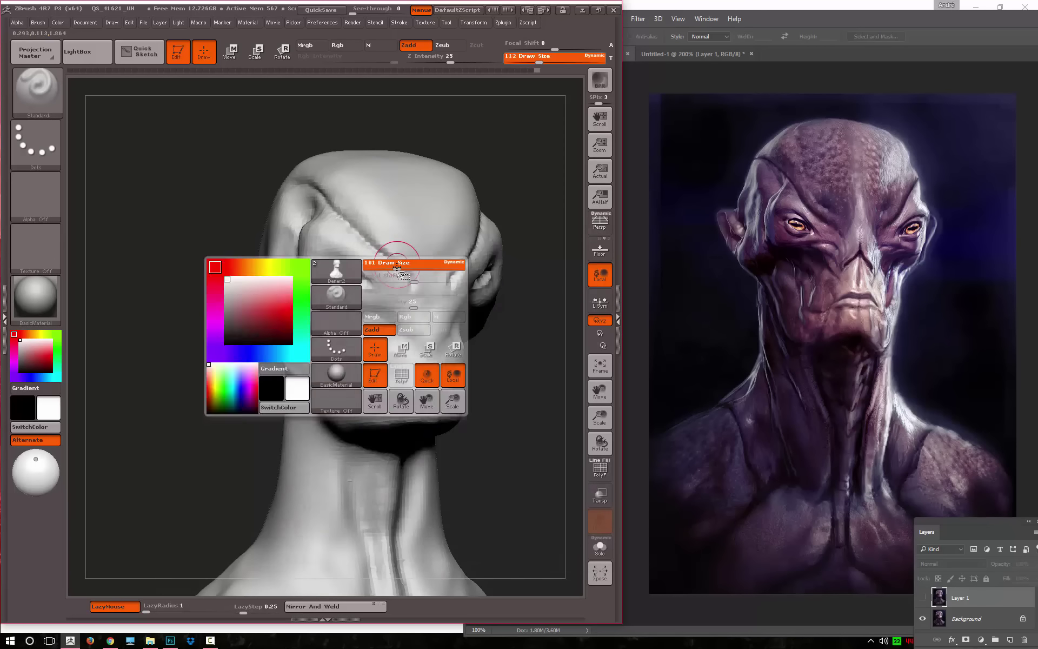
mouse_move(422, 279)
left_mouse_down()
mouse_move(335, 186)
mouse_move(307, 179)
left_mouse_up()
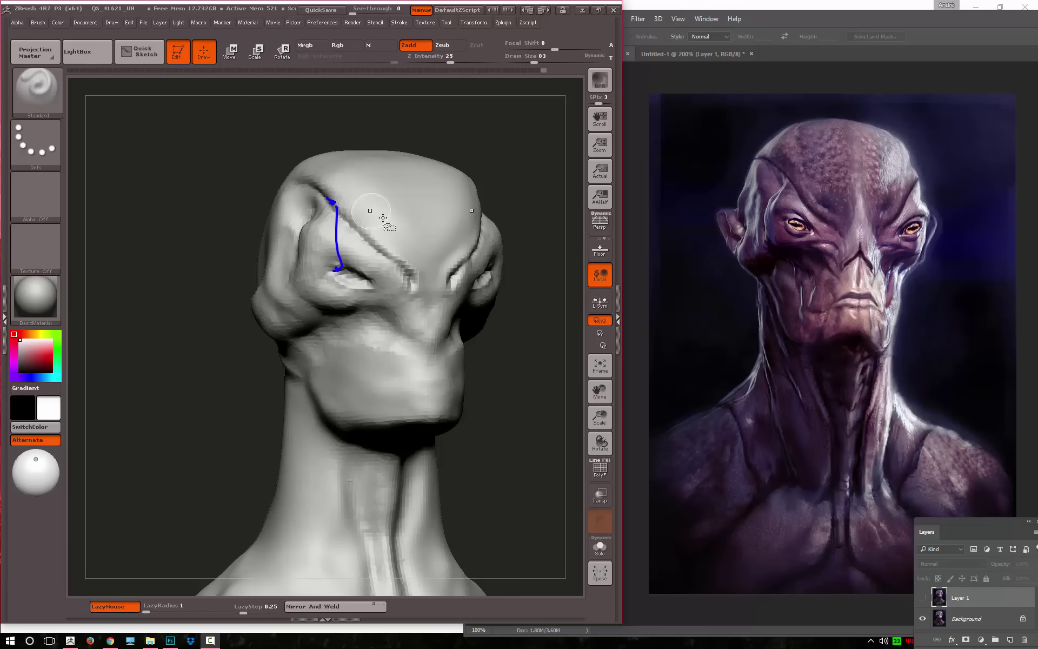
left_click_drag(522, 338, 489, 352)
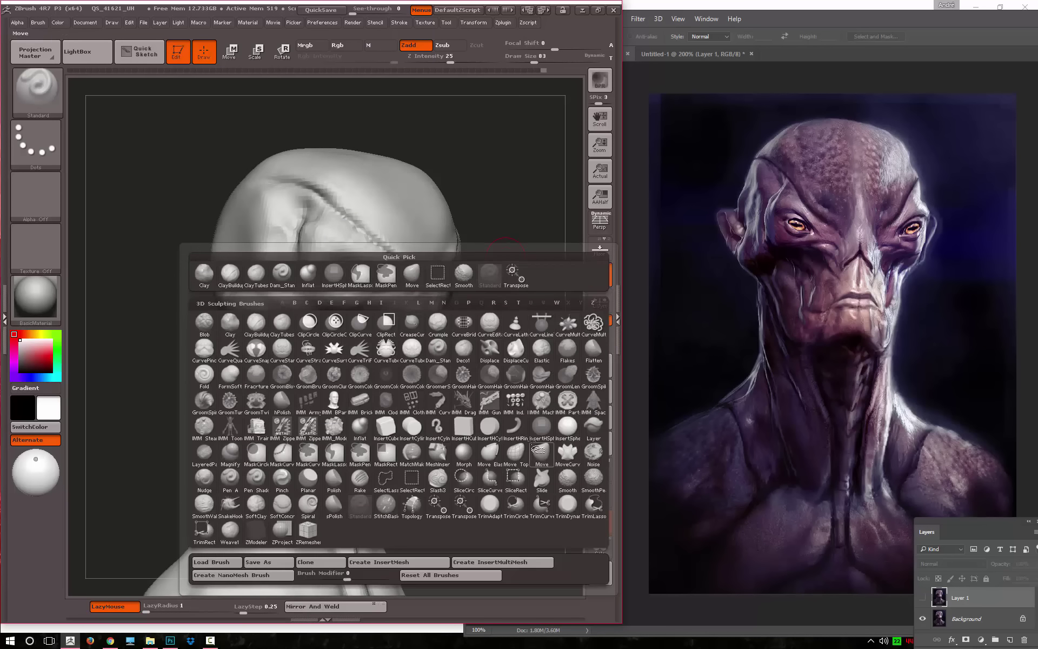
Pull the right temple outward with the Move brush, then enlarge it to 234 and bring the ear into view
left_click(541, 451)
key("space")
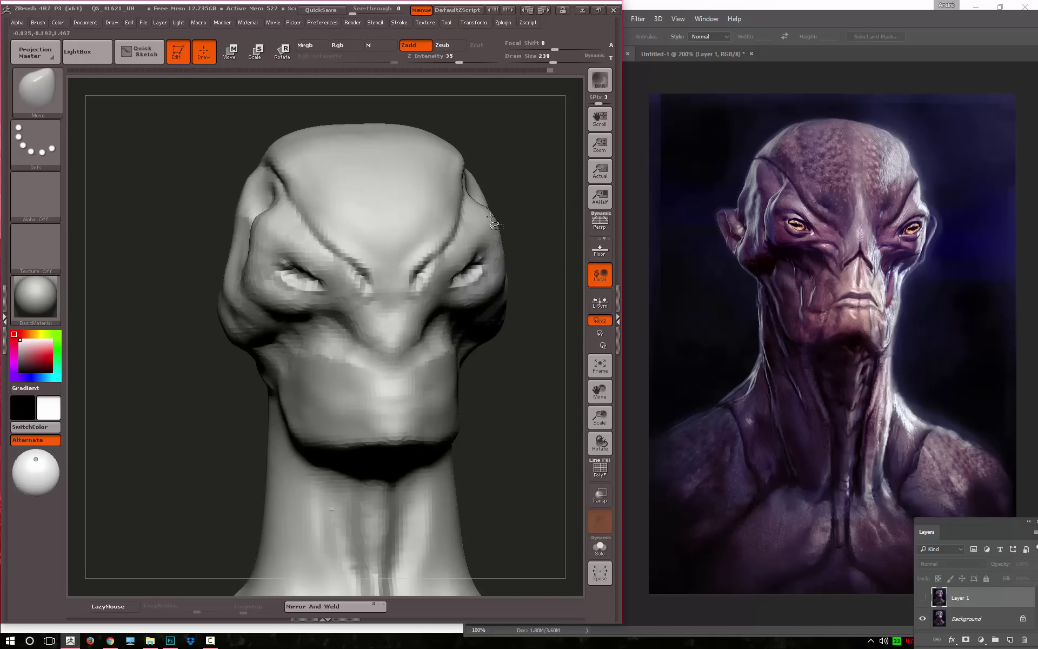
key("space")
key("space")
mouse_move(503, 235)
left_mouse_down()
mouse_move(520, 219)
mouse_move(427, 284)
mouse_move(439, 317)
left_mouse_up()
key("bracketright")
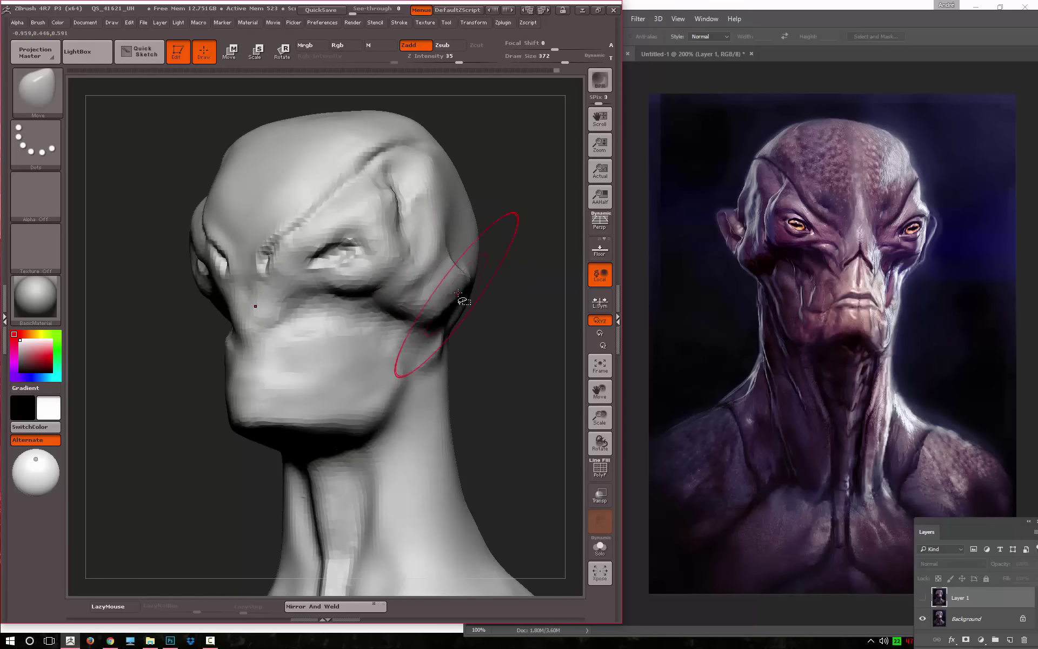
key("f")
mouse_move(479, 195)
left_mouse_down()
mouse_move(519, 195)
mouse_move(482, 175)
mouse_move(528, 232)
mouse_move(540, 227)
mouse_move(502, 238)
left_mouse_up()
left_click_drag(255, 315, 447, 261, "alt")
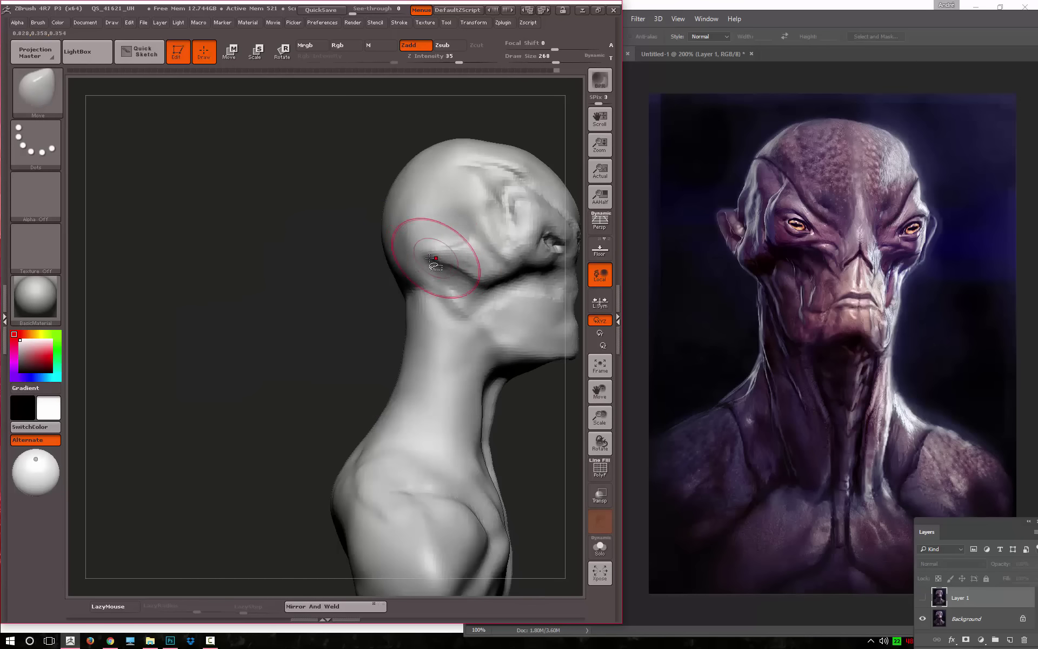
left_click_drag(393, 281, 355, 286)
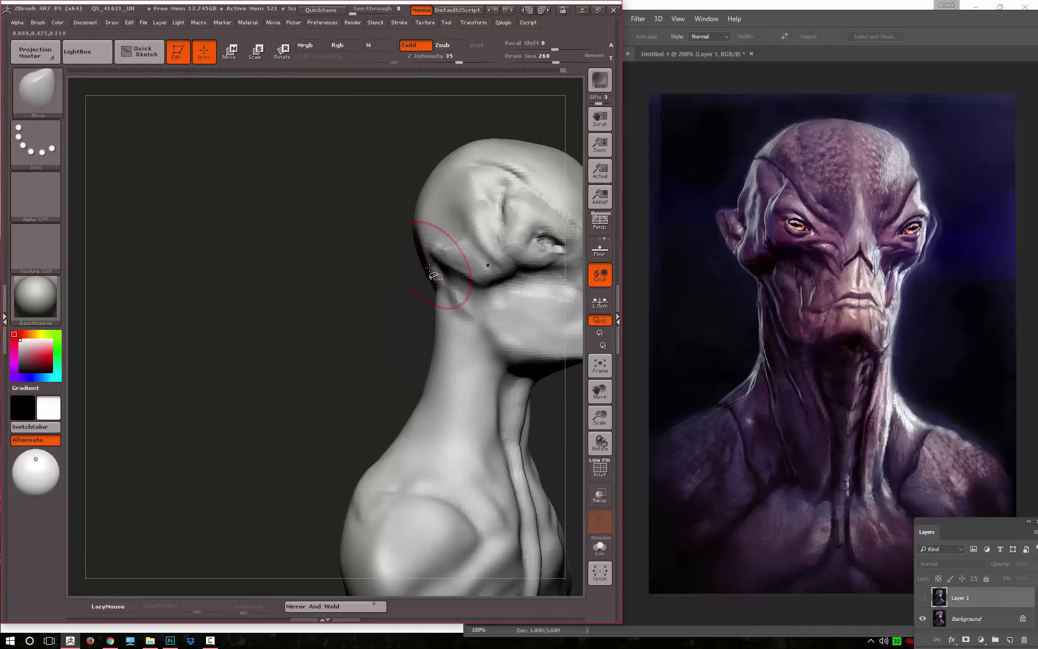
left_click_drag(431, 273, 320, 290)
Switch to ClayTubes at draw size 172 and turn the bust to a front view
key("b")
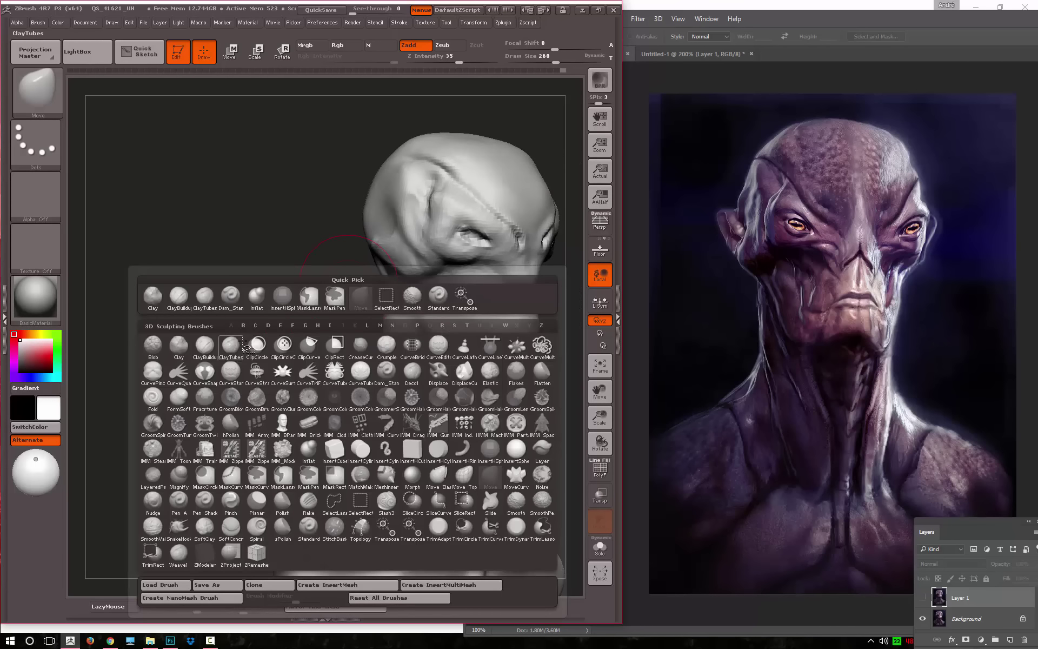
left_click(246, 346)
key("space")
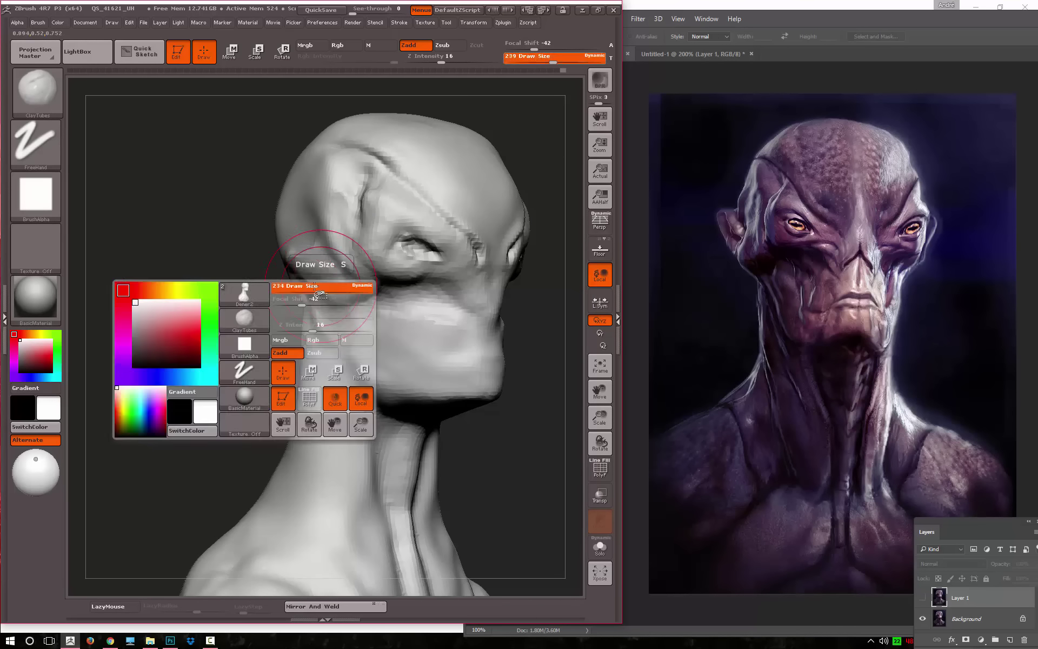
mouse_move(319, 295)
left_mouse_down()
mouse_move(255, 342)
mouse_move(319, 292)
mouse_move(287, 240)
mouse_move(338, 233)
mouse_move(350, 249)
left_mouse_up()
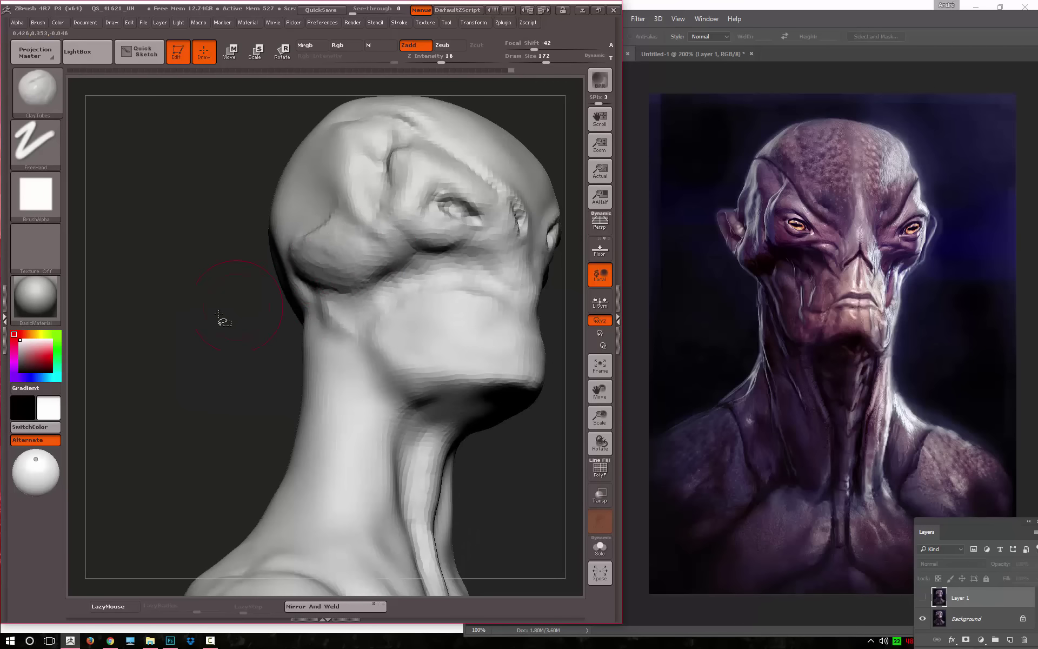
mouse_move(218, 313)
left_mouse_down()
mouse_move(220, 283)
mouse_move(148, 332)
mouse_move(260, 371)
left_mouse_up()
Carve Dam_Standard creases at size 192 around the eye socket and temple
key("b")
key("d")
key("s")
mouse_move(441, 359)
left_mouse_down("alt")
mouse_move(222, 374)
mouse_move(227, 335)
left_mouse_up("alt")
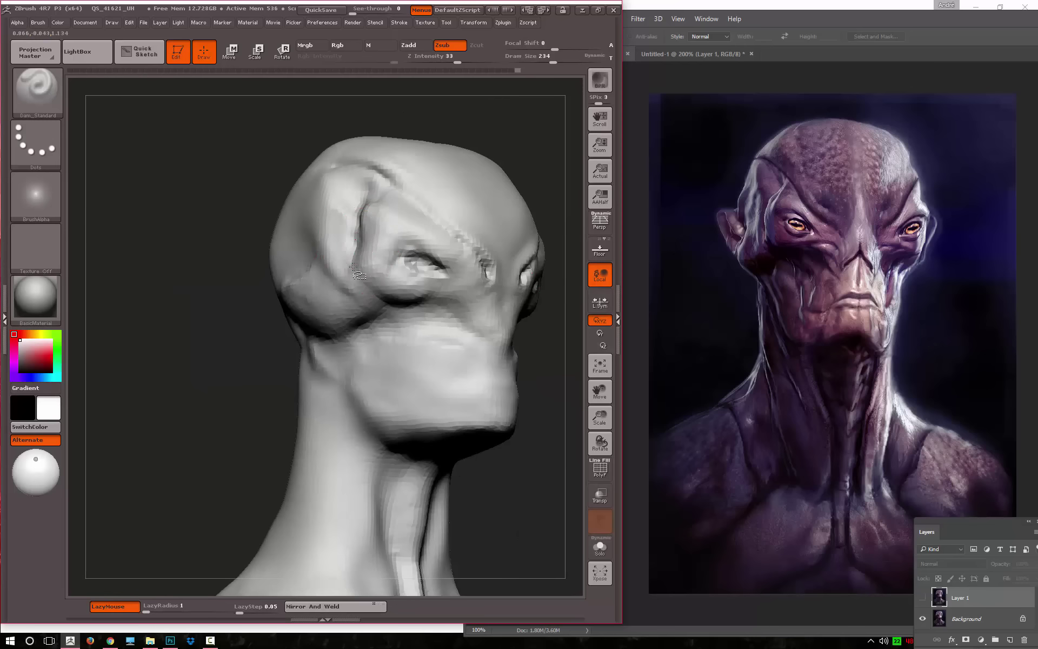
key("ctrl+shift")
key("bracketleft")
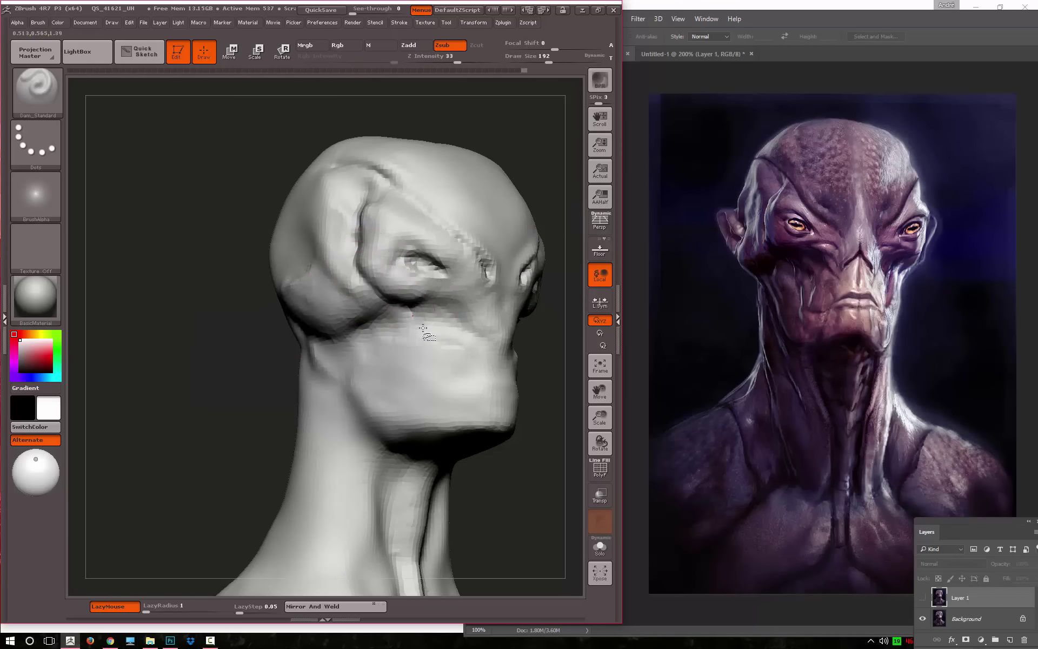
Switch to the Standard brush and turn the head to a more frontal angle
key("b")
key("s")
key("t")
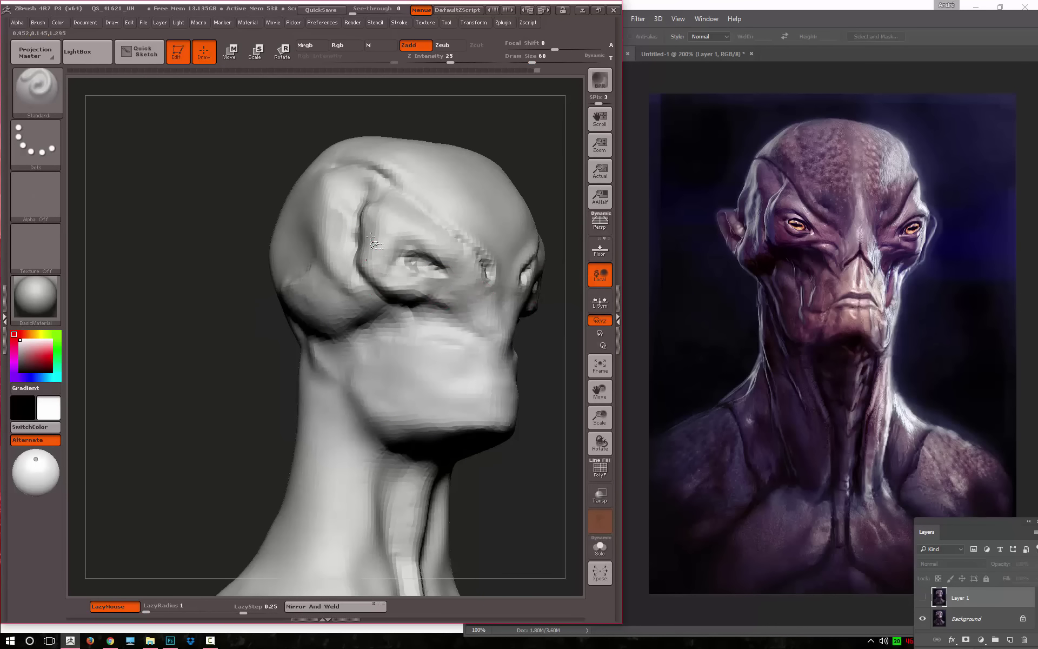
mouse_move(270, 287)
left_mouse_down()
mouse_move(204, 303)
mouse_move(243, 346)
left_mouse_up()
With the Move brush at size 365, push both cheeks outward symmetrically
key("b")
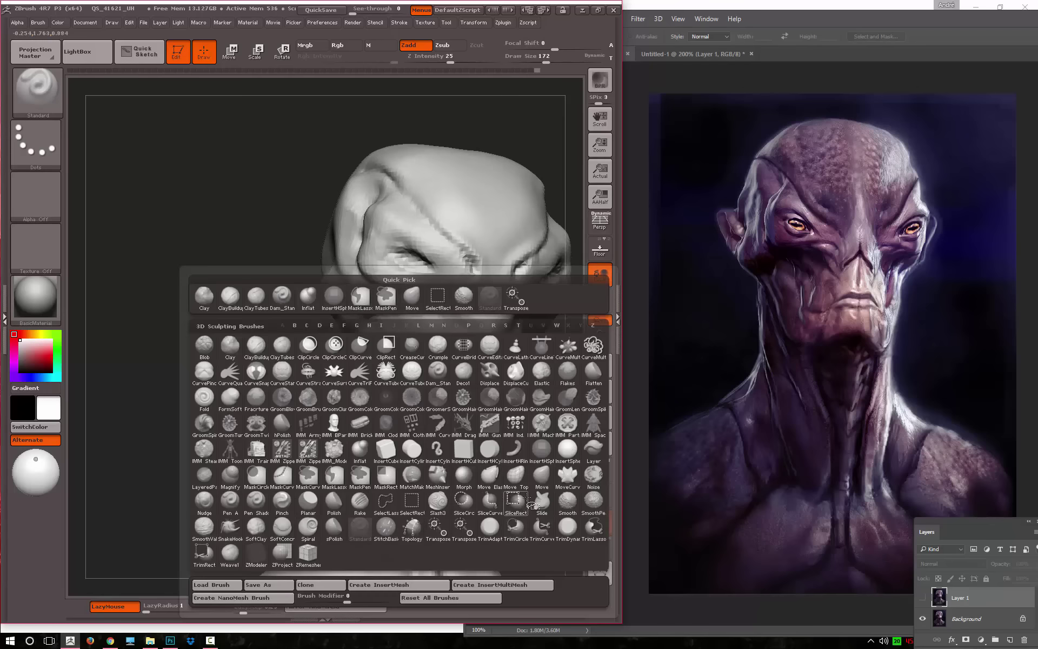
key("m")
key("v")
mouse_move(305, 410)
left_mouse_down()
mouse_move(273, 413)
mouse_move(167, 352)
left_mouse_up()
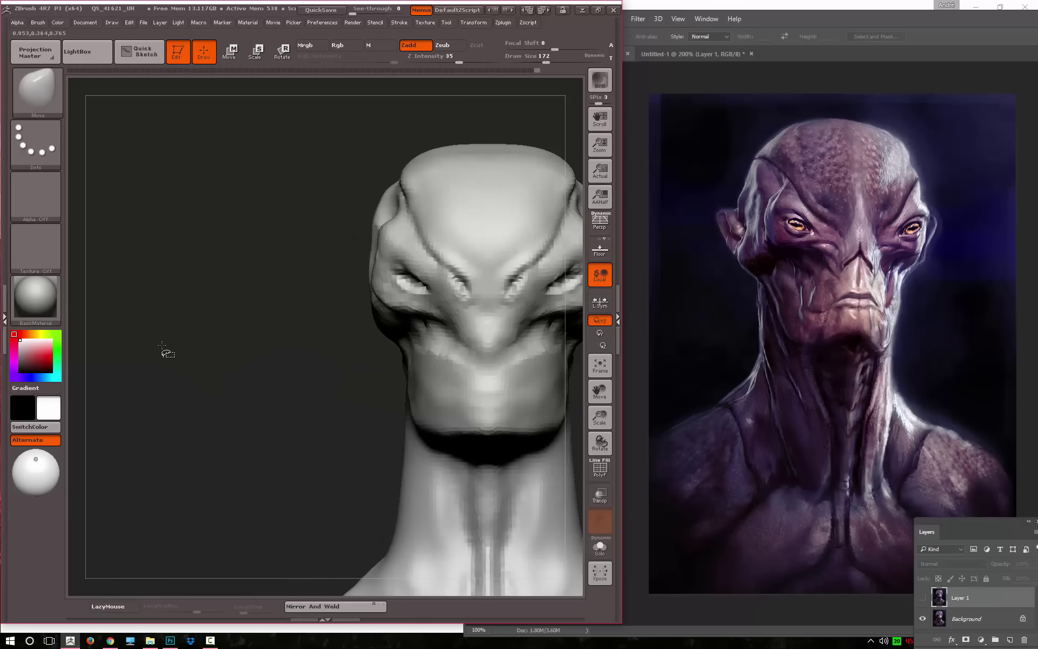
key("space")
left_click(274, 267)
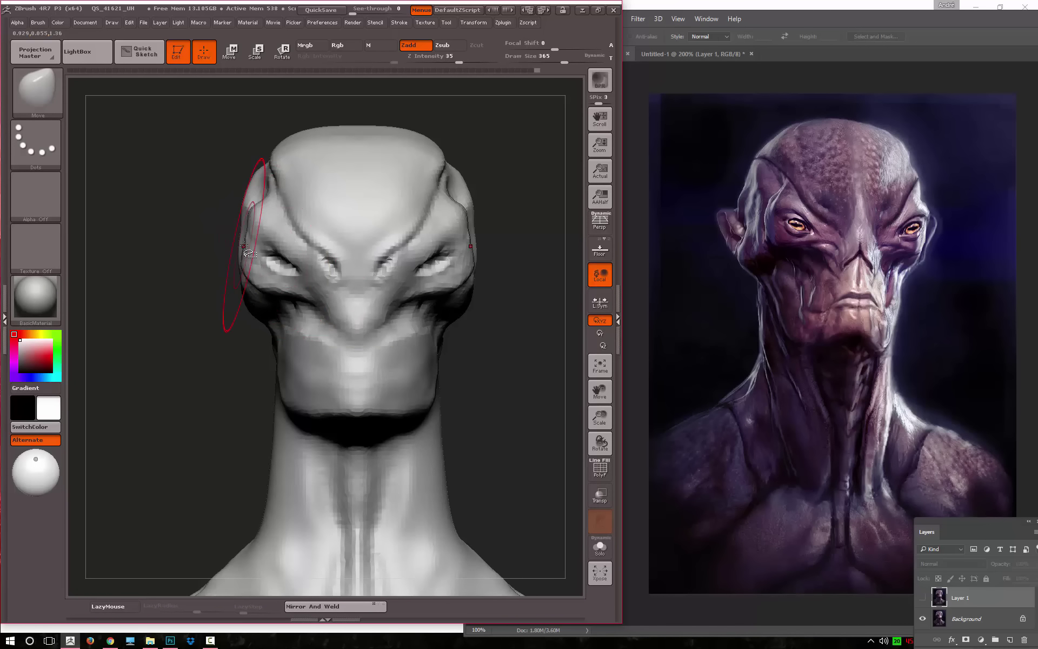
key("ctrl+shift")
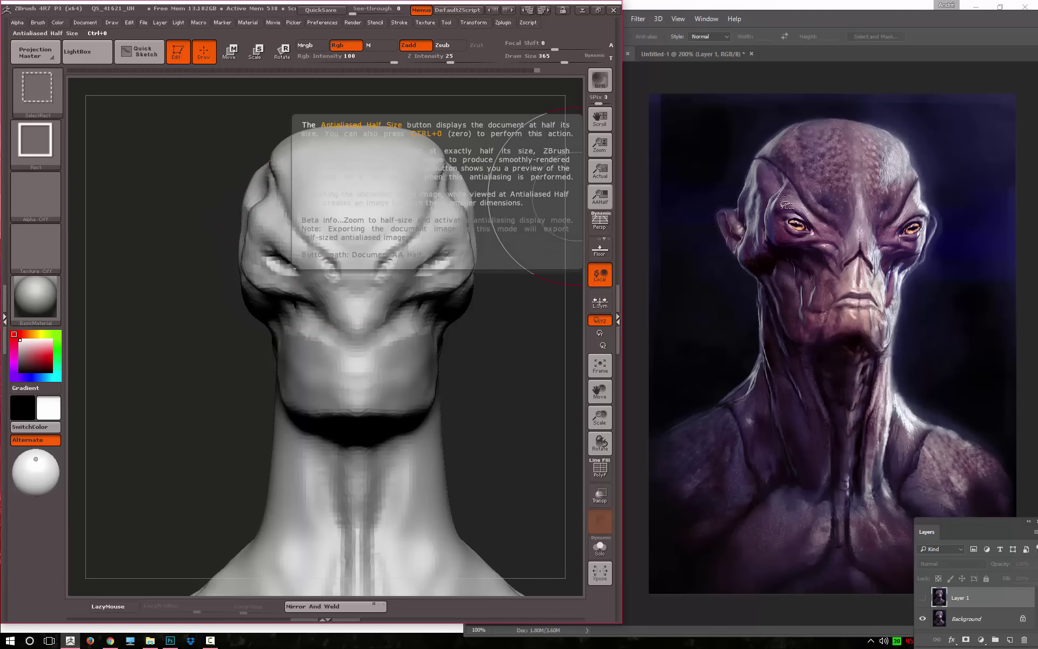
key("ctrl+z")
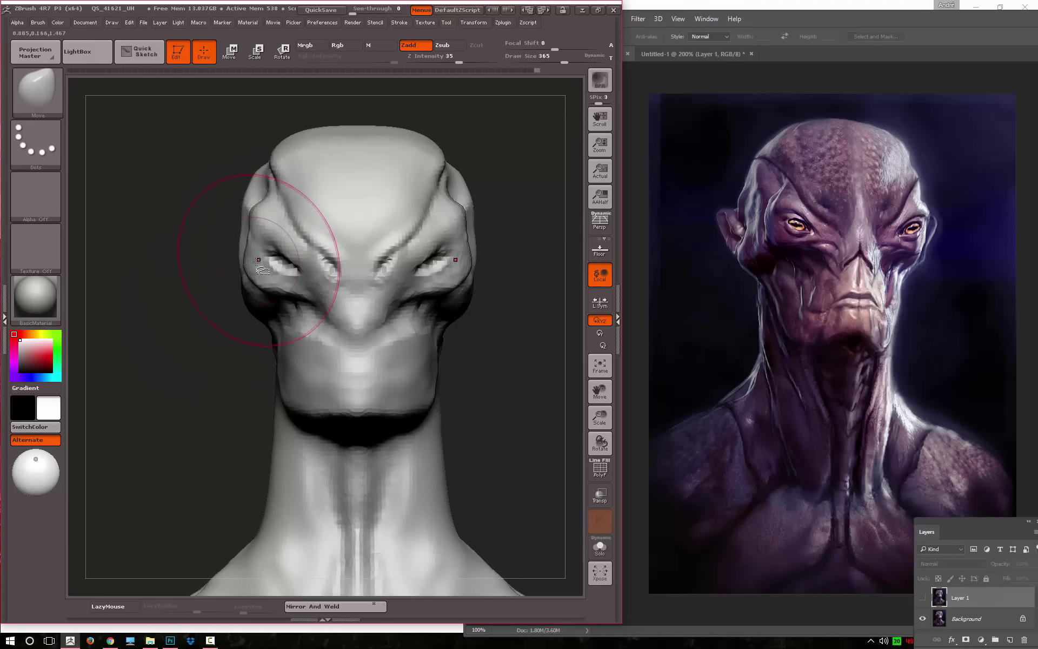
left_click_drag(278, 243, 271, 232)
Reshape the brow and left temple with the Move brush, undoing one temple attempt
key("space")
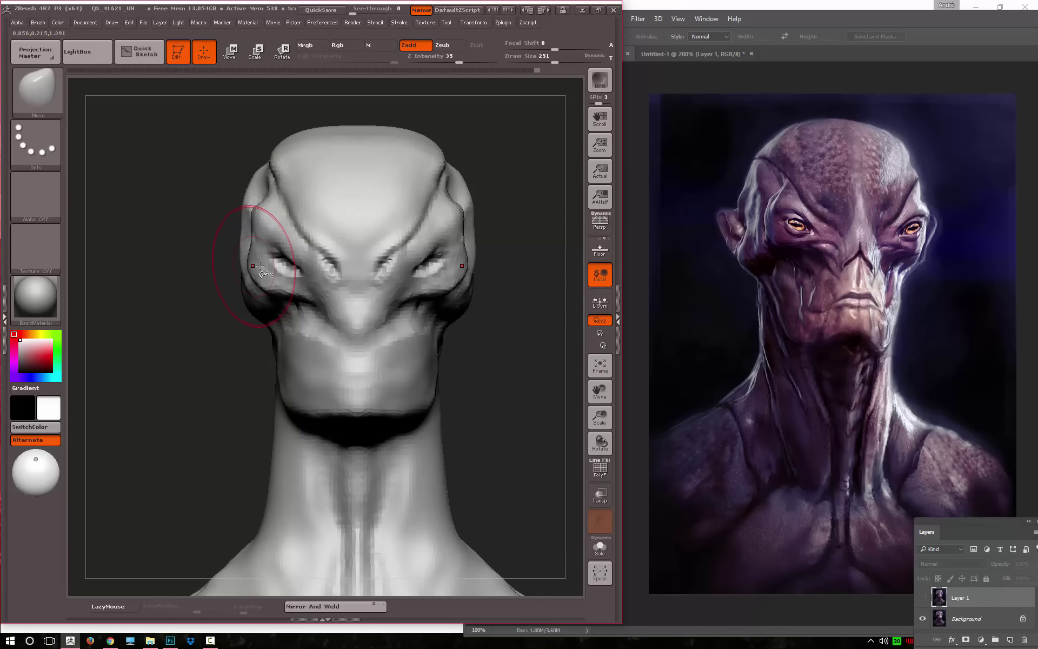
left_click_drag(270, 211, 260, 233)
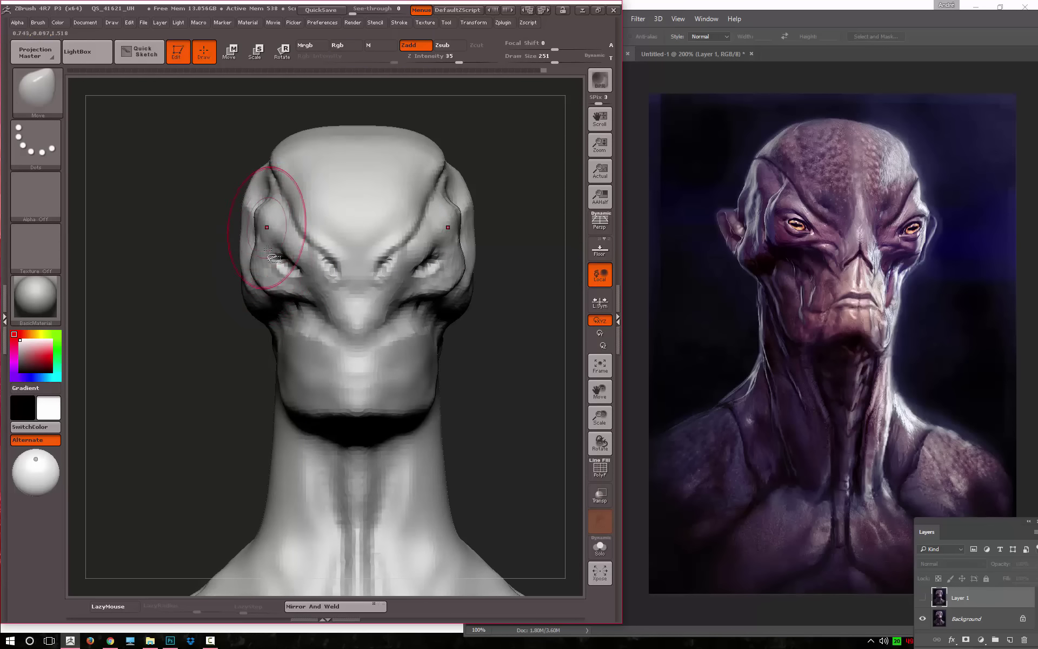
key("space")
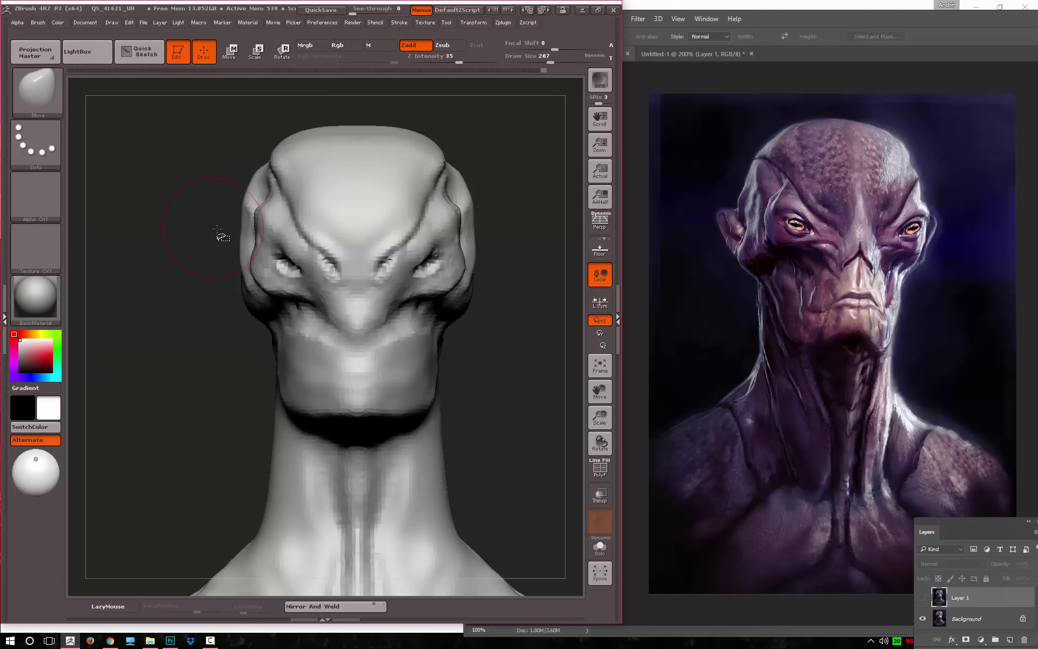
mouse_move(220, 231)
left_mouse_down()
mouse_move(234, 230)
mouse_move(223, 190)
left_mouse_up()
key("space")
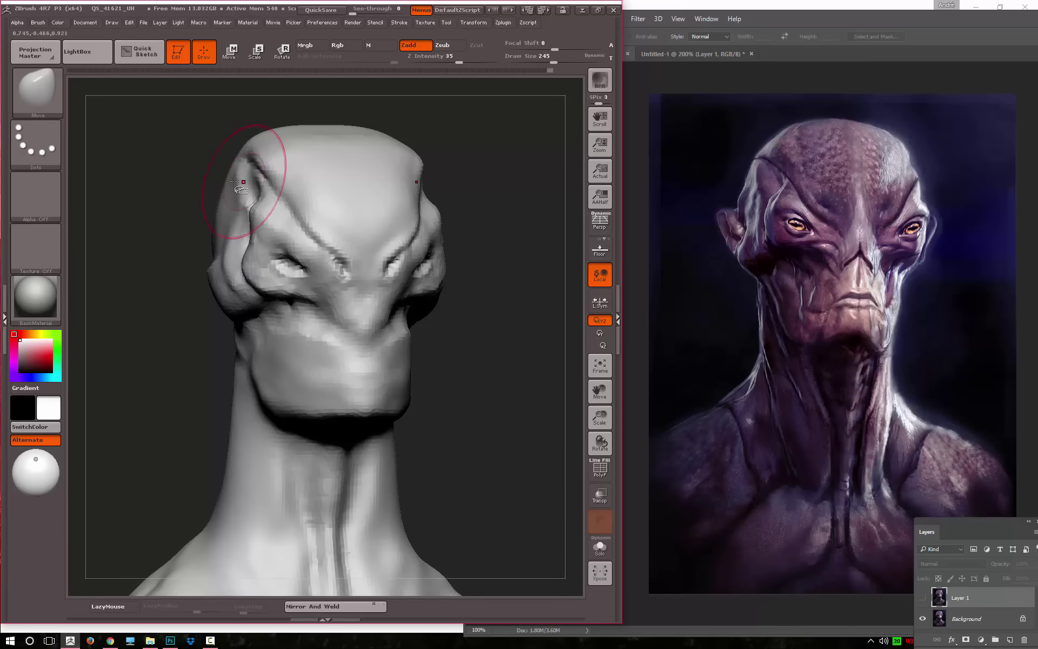
left_click_drag(185, 273, 250, 279, "alt")
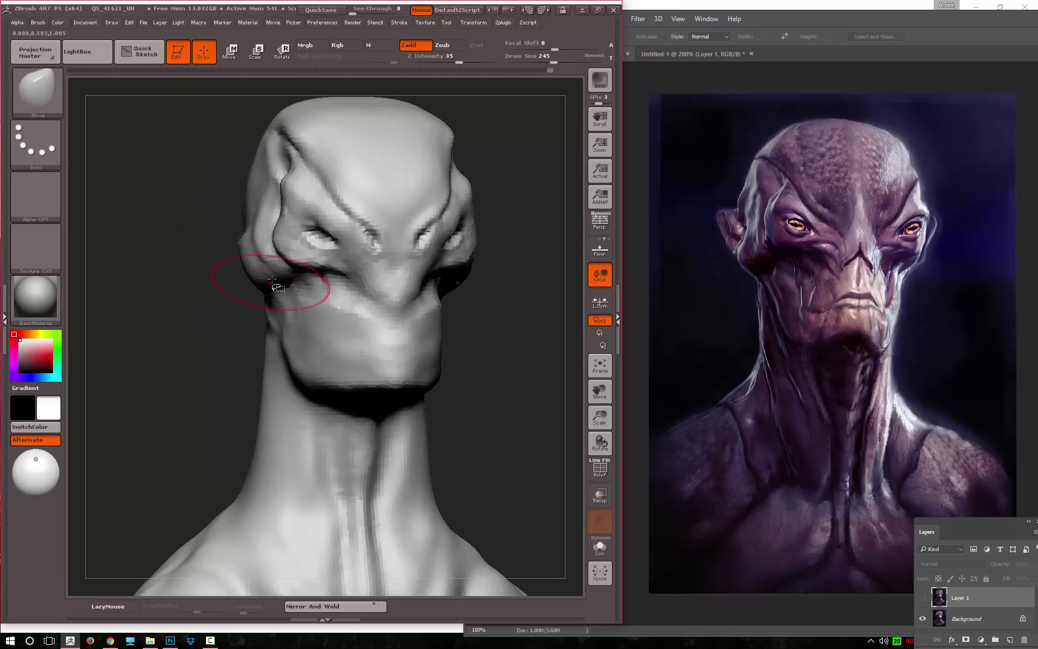
key("ctrl+z")
key("ctrl+z")
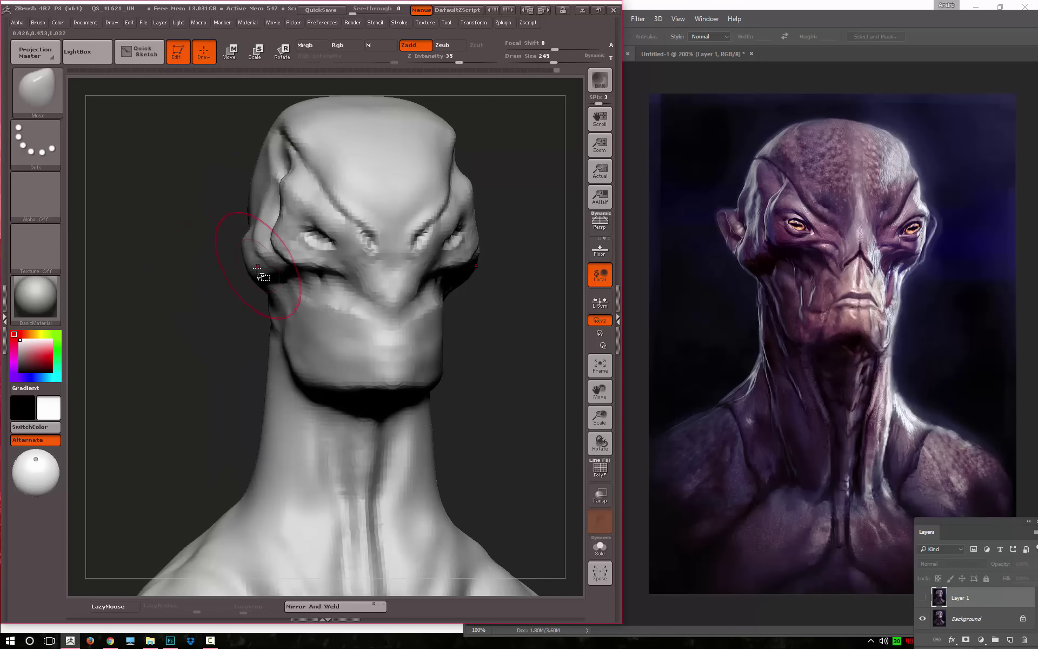
key("ctrl+z")
key("space")
Return to a front view and carve nostril detail with a small Dam_Standard brush
left_click_drag(433, 227, 406, 227)
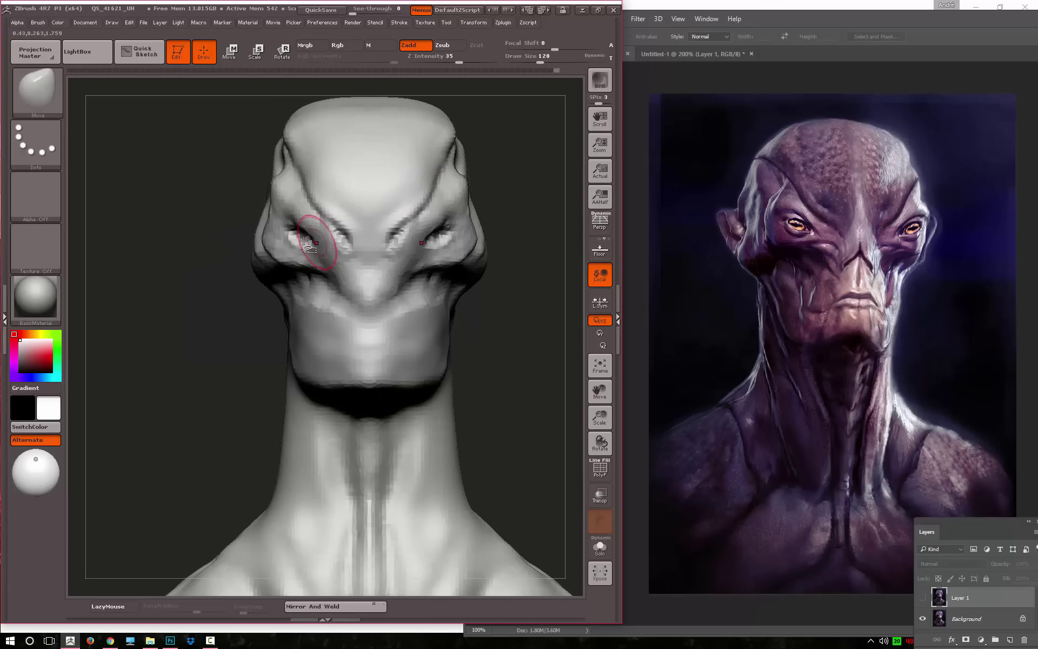
key("bracketright")
key("bracketright")
left_click_drag(332, 271, 261, 323)
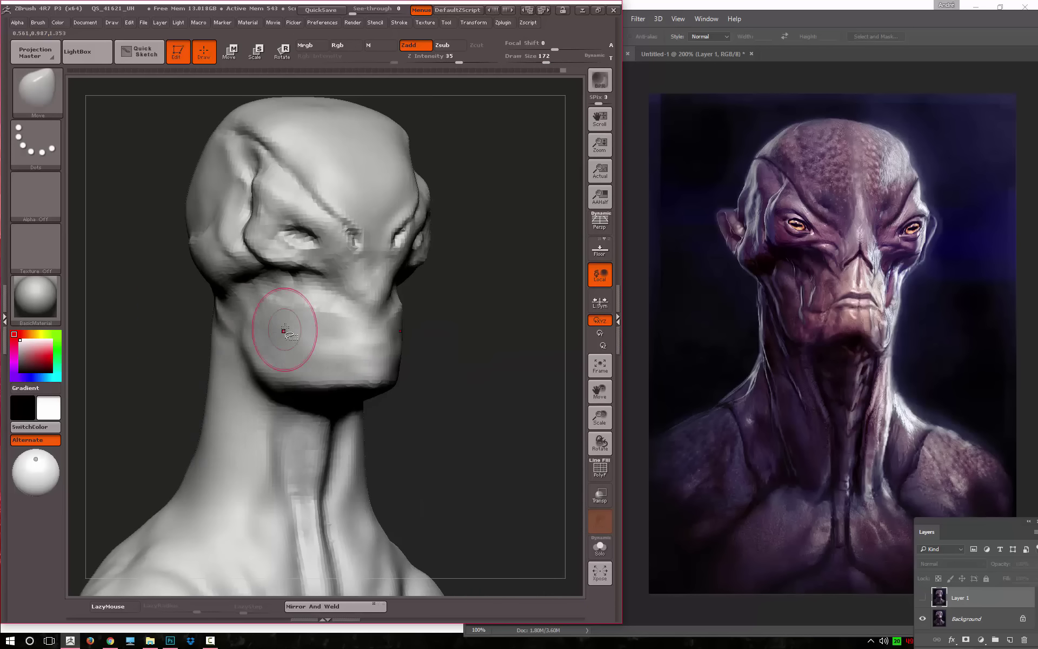
key("bracketright")
left_click_drag(167, 331, 313, 346, "shift")
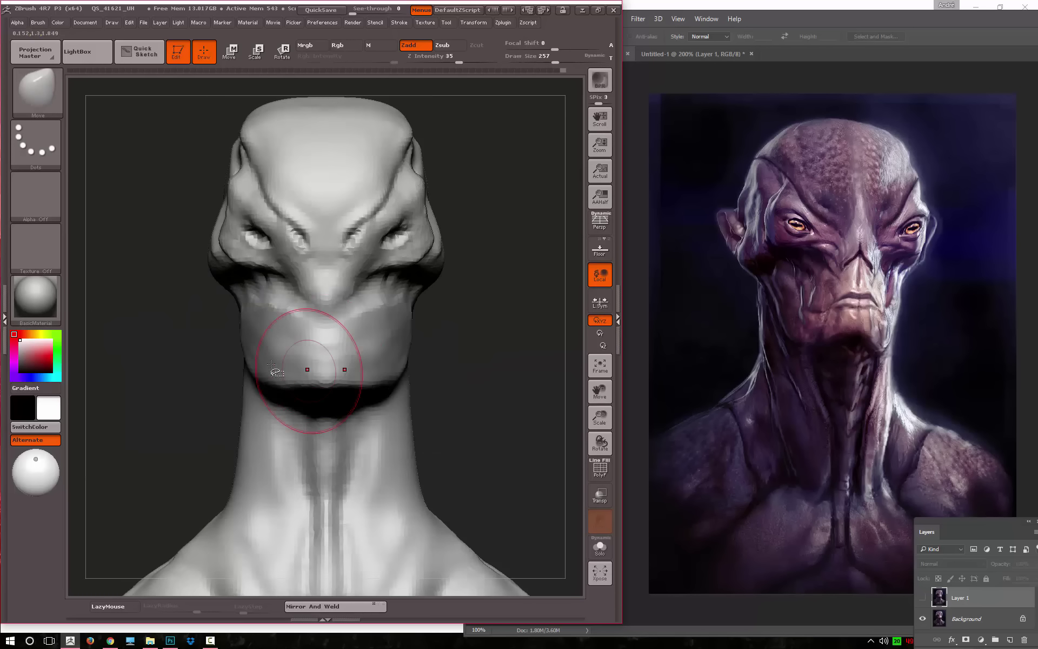
key("bracketright")
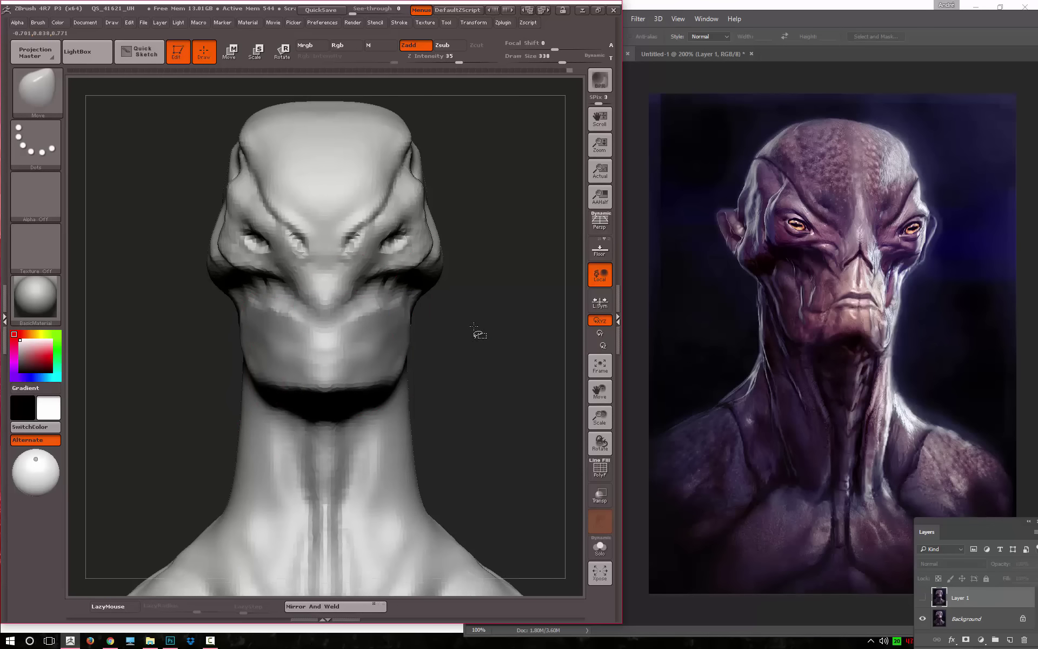
mouse_move(475, 331)
left_mouse_down("alt")
mouse_move(423, 368)
mouse_move(475, 342)
mouse_move(411, 346)
left_mouse_up("alt")
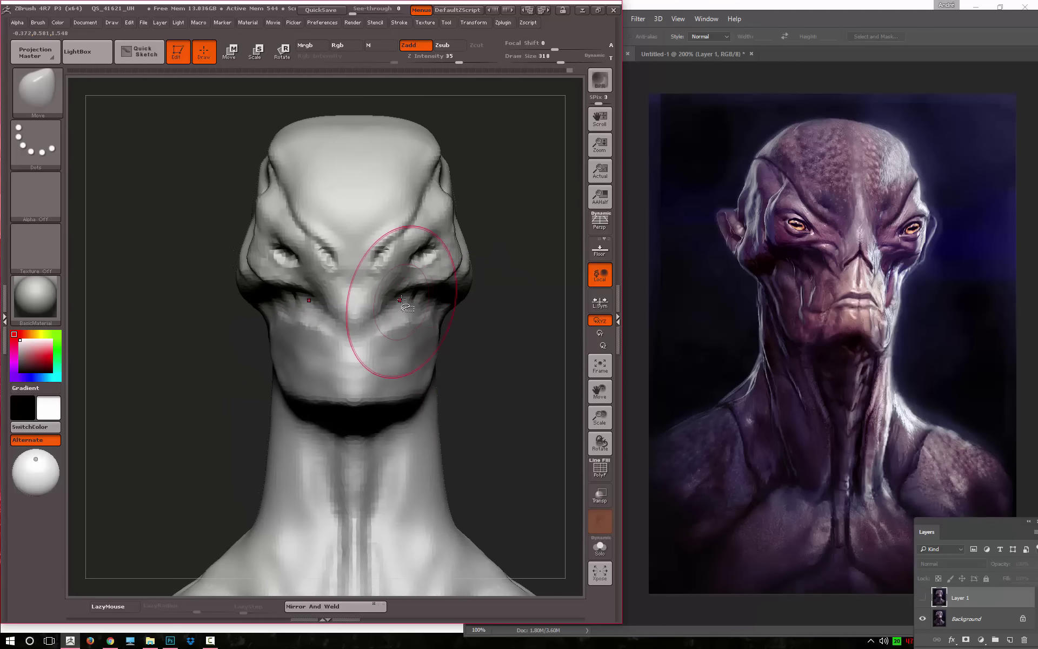
key("bracketleft")
key("bracketleft")
key("b")
left_click(442, 368)
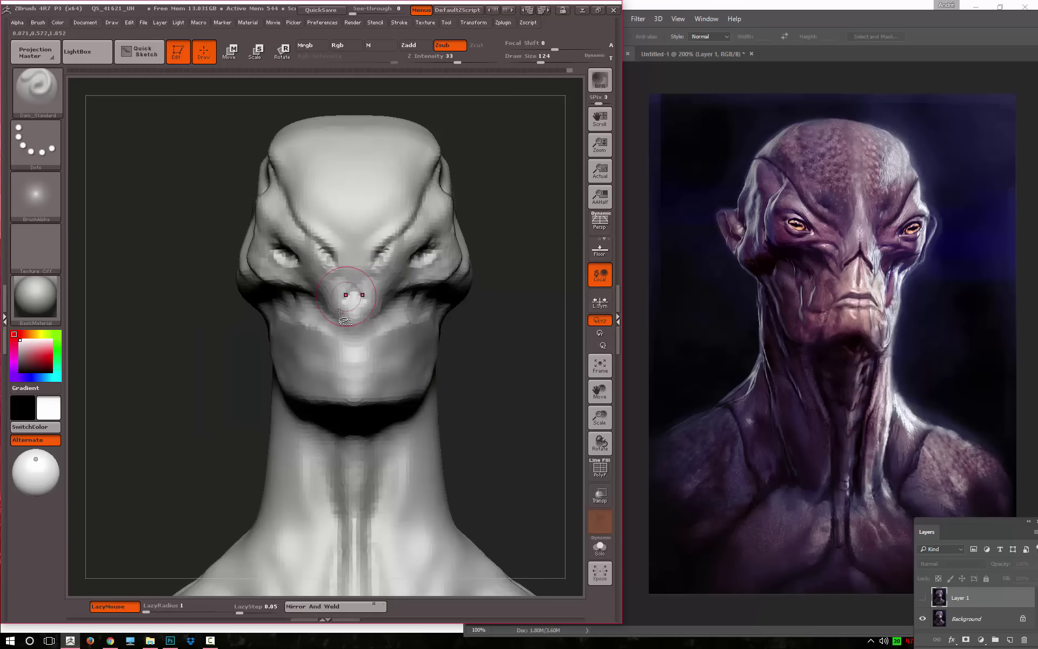
key("bracketleft")
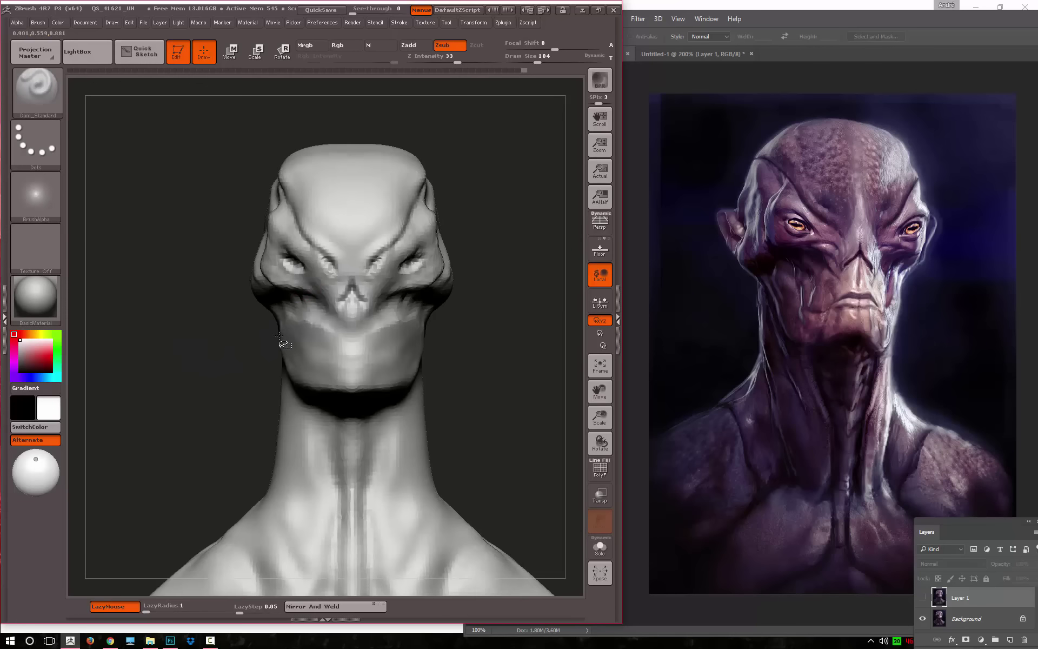
Reshape the side of the neck with the Move brush from a three-quarter view
key("b")
key("m")
key("v")
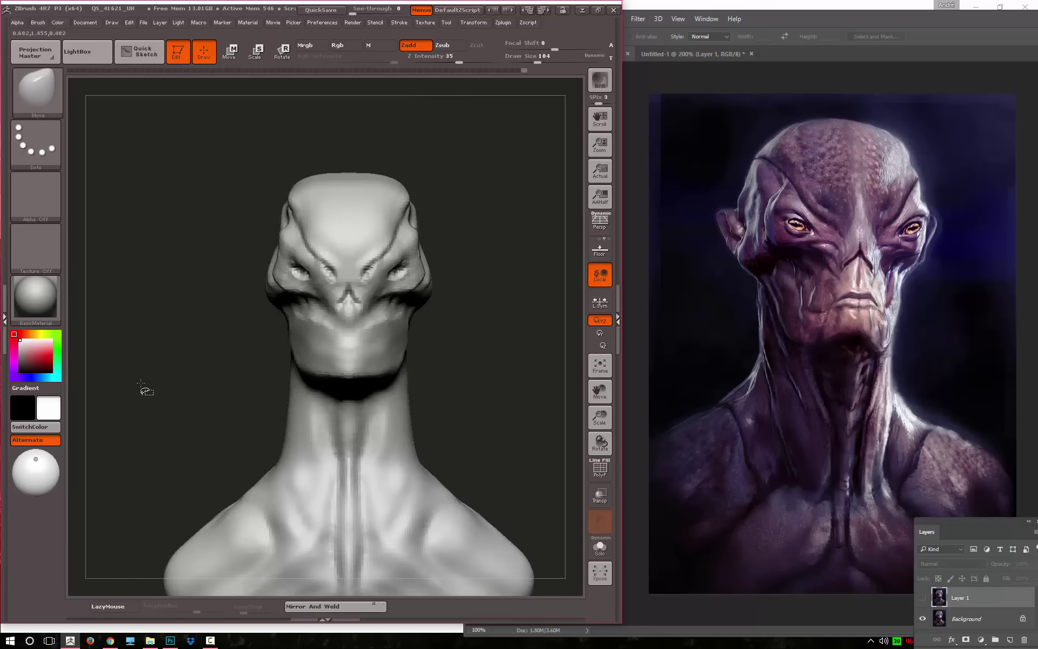
mouse_move(156, 383)
left_mouse_down()
mouse_move(254, 387)
mouse_move(204, 394)
mouse_move(187, 379)
mouse_move(259, 356)
left_mouse_up()
left_click_drag(324, 351, 362, 352)
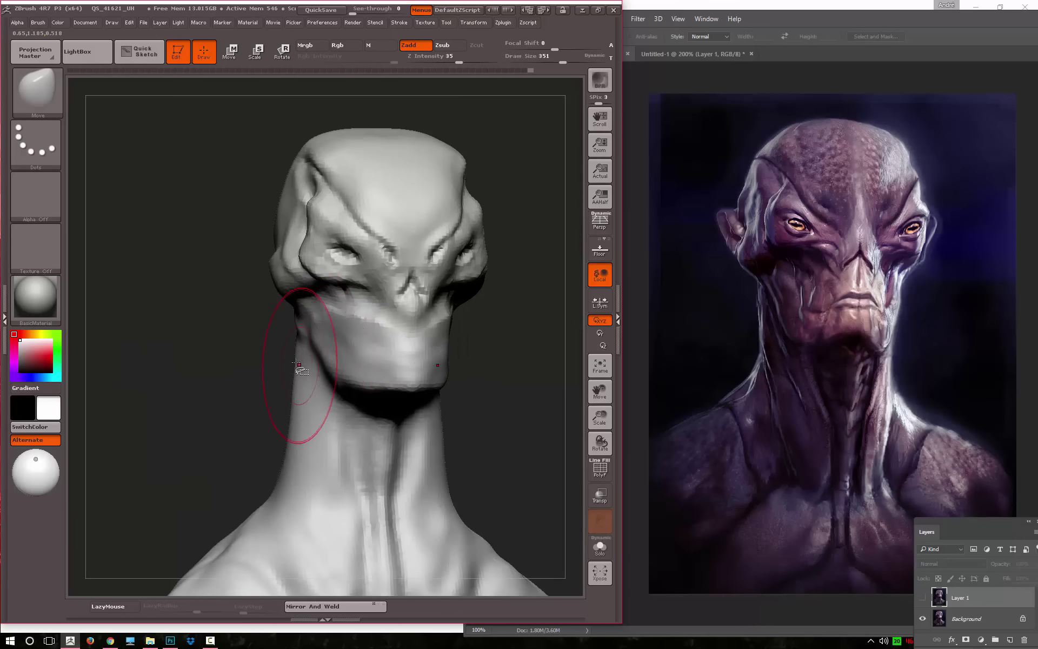
left_click_drag(297, 364, 290, 349)
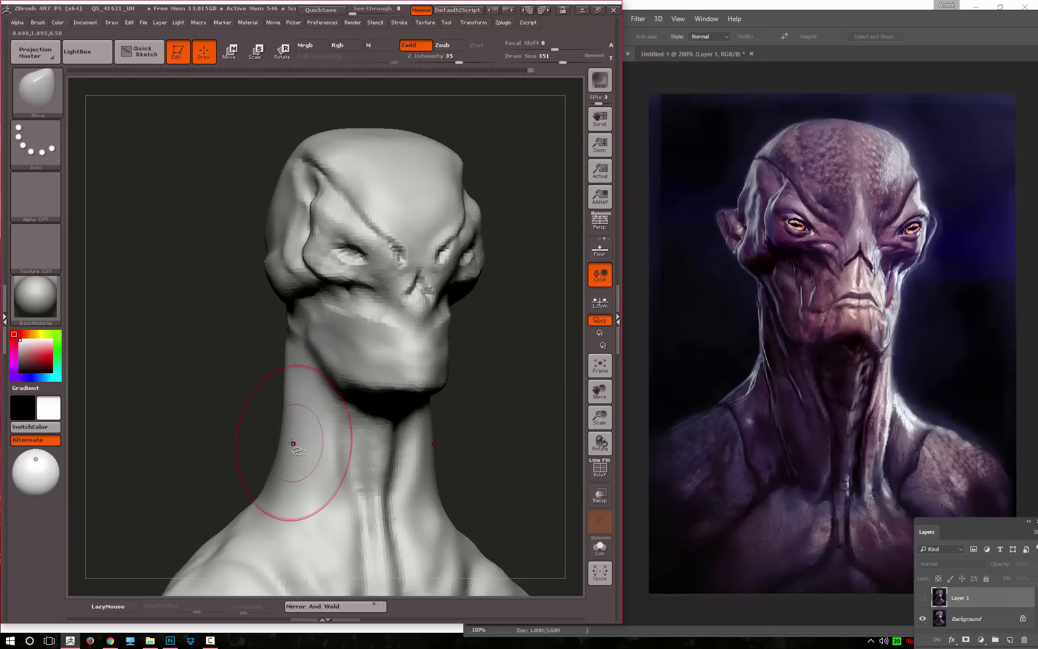
mouse_move(259, 400)
left_mouse_down("alt")
mouse_move(215, 360)
mouse_move(368, 284)
left_mouse_up("alt")
Switch to a smaller ClayTubes brush to roughen the side of the neck
key("b")
key("c")
key("t")
key("space")
key("space")
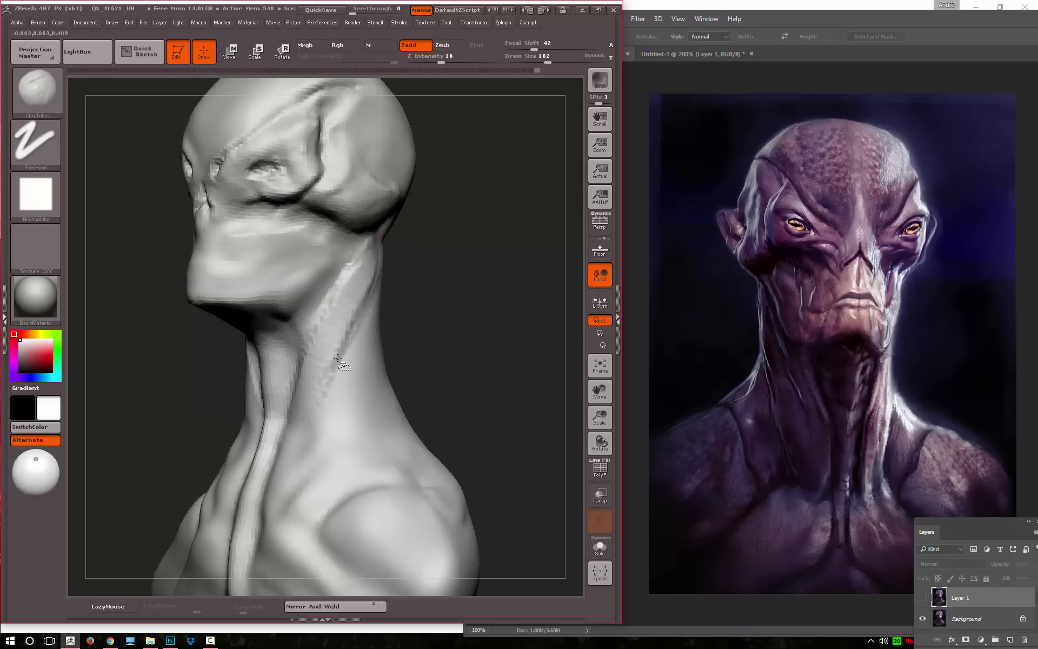
Carve mirrored grooves down the front of the neck with the Standard brush
left_click_drag(338, 358, 373, 273)
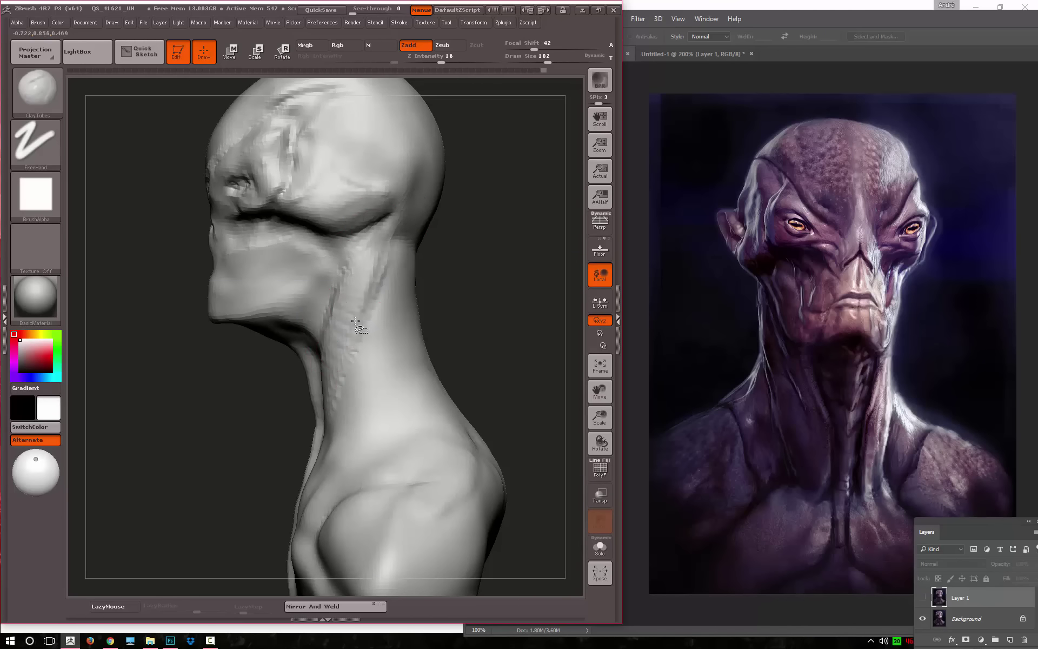
left_click_drag(345, 315, 319, 351)
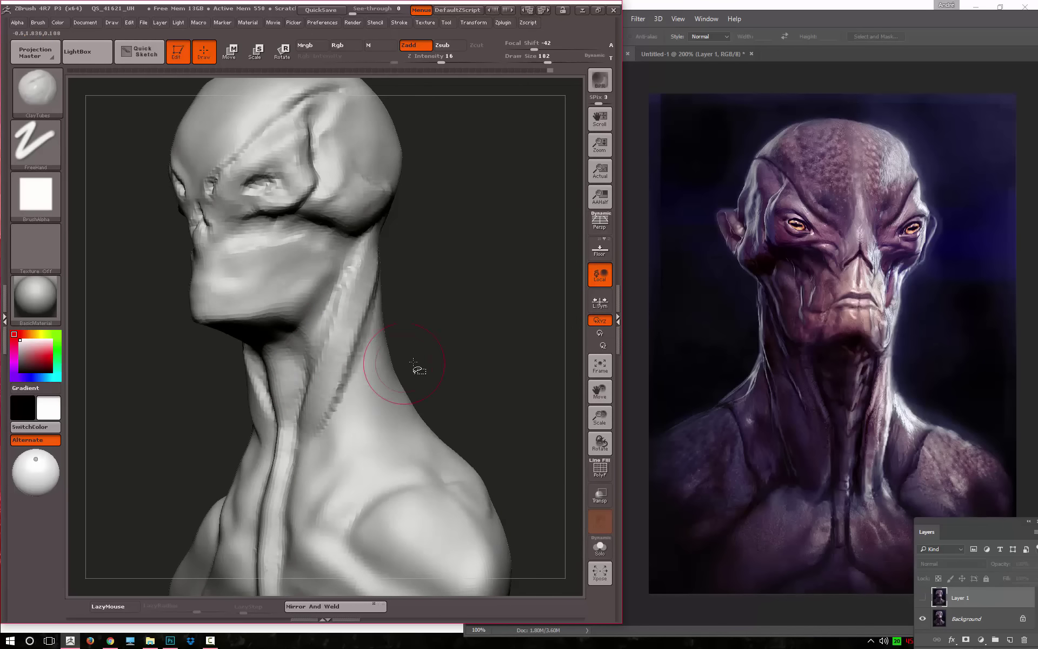
mouse_move(417, 371)
left_mouse_down()
mouse_move(456, 280)
mouse_move(364, 366)
mouse_move(372, 325)
mouse_move(383, 351)
mouse_move(374, 309)
left_mouse_up()
key("b")
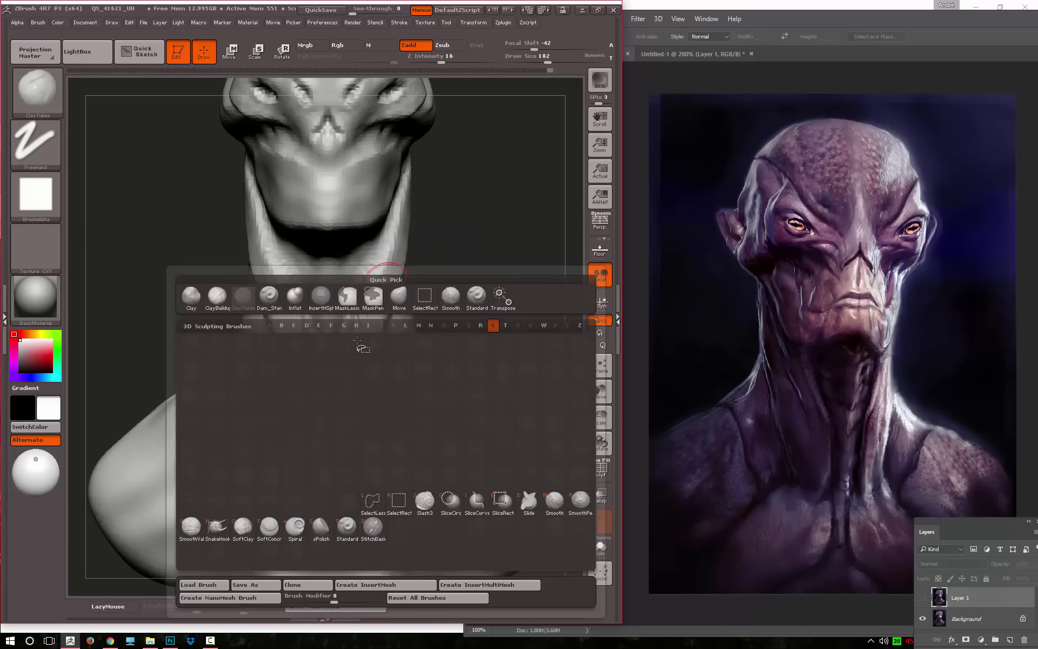
key("s")
key("t")
left_click_drag(350, 383, 381, 265)
left_click_drag(427, 296, 419, 216)
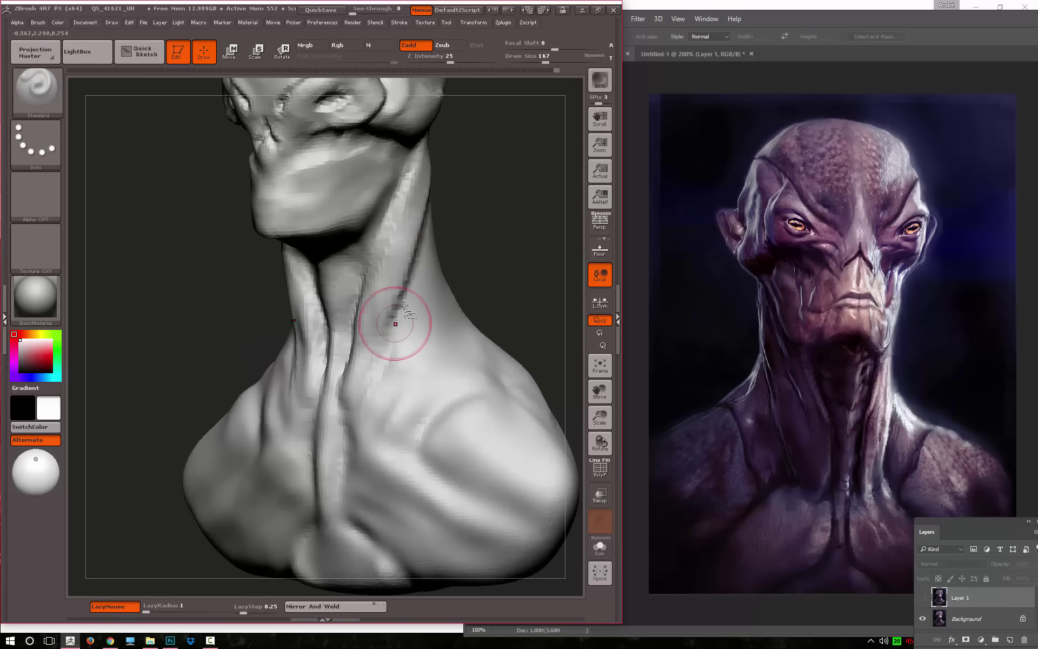
Build tendon ridges along the neck with a slightly smaller ClayTubes brush, checking side and front
key("b")
left_click(279, 345)
left_click_drag(231, 377, 406, 301)
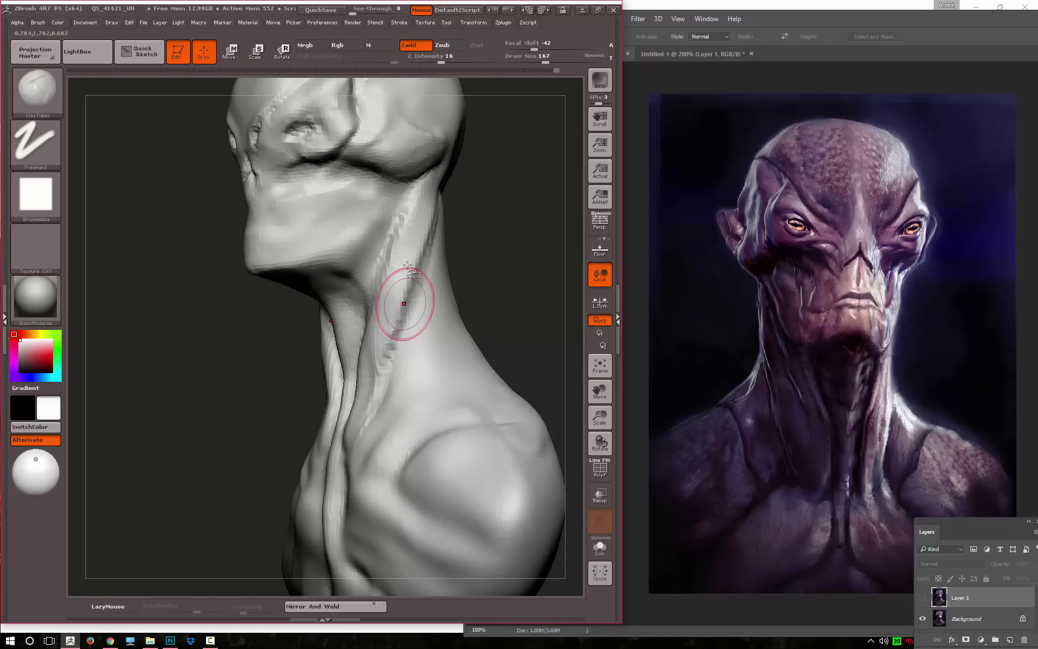
key("bracketleft")
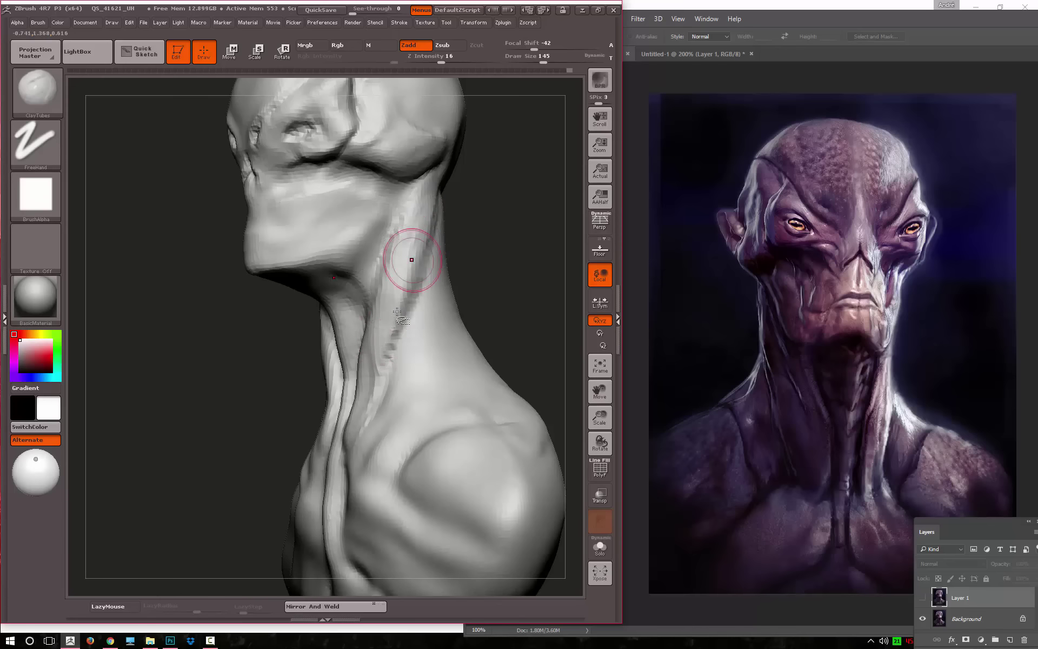
left_click_drag(494, 278, 288, 277)
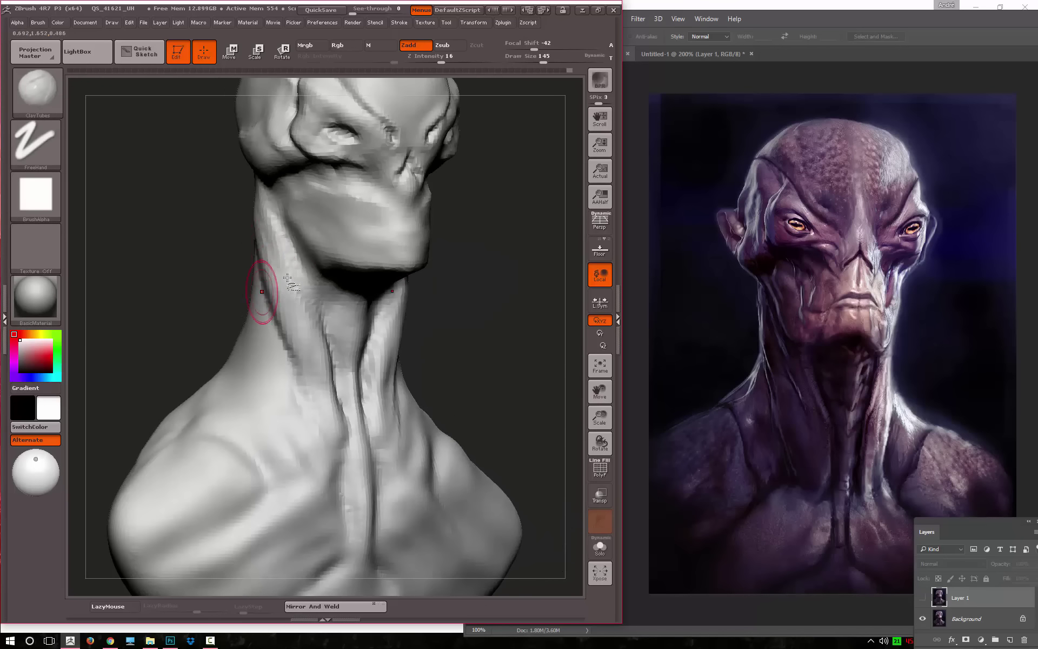
left_click_drag(220, 269, 263, 281)
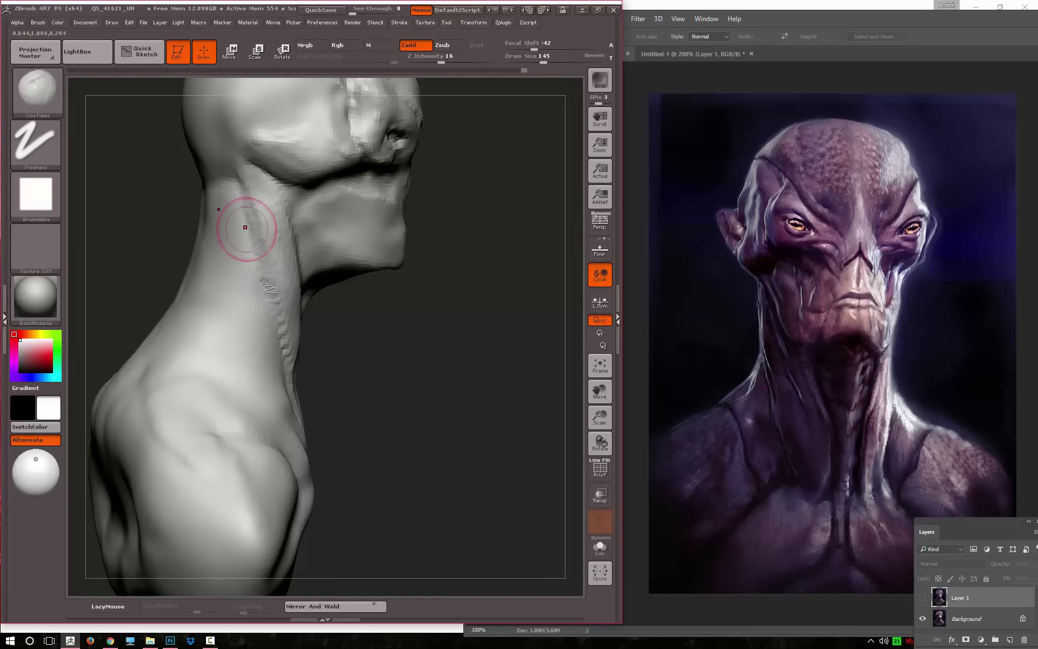
mouse_move(351, 303)
left_mouse_down()
mouse_move(303, 346)
mouse_move(273, 289)
left_mouse_up()
Switch back to the Move brush and turn the bust between front and side
key("b")
key("m")
key("v")
mouse_move(474, 416)
left_mouse_down()
mouse_move(399, 300)
mouse_move(393, 314)
mouse_move(426, 278)
mouse_move(263, 273)
mouse_move(246, 246)
mouse_move(257, 229)
left_mouse_up()
Shrink the brush and inspect the bust from front and right profile views
key("space")
mouse_move(238, 287)
left_mouse_down()
mouse_move(236, 311)
mouse_move(257, 261)
left_mouse_up()
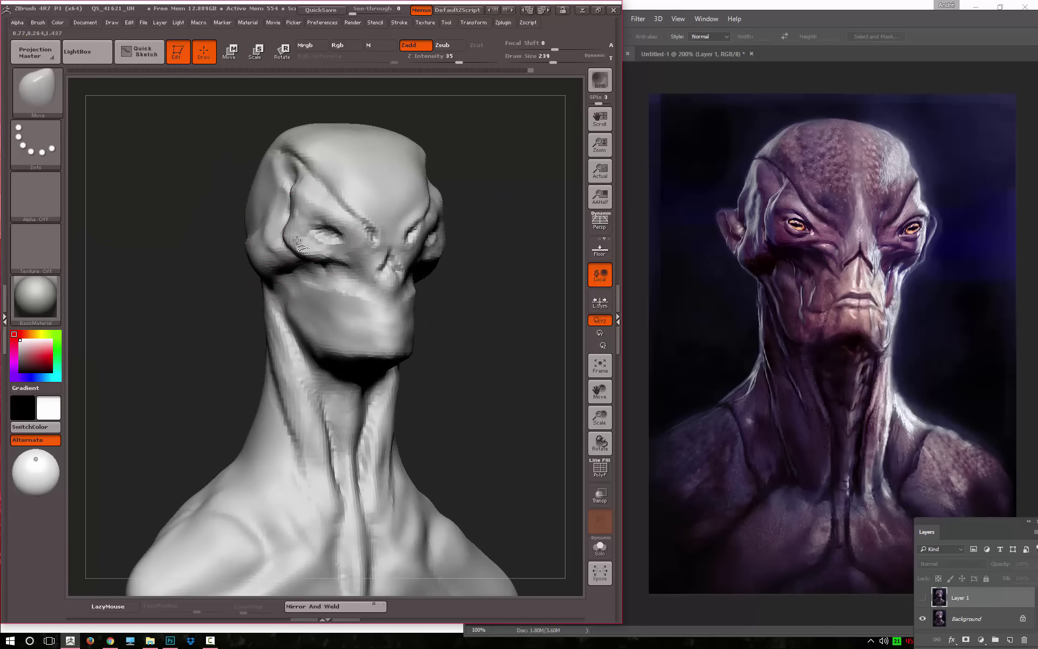
left_click_drag(250, 254, 297, 242)
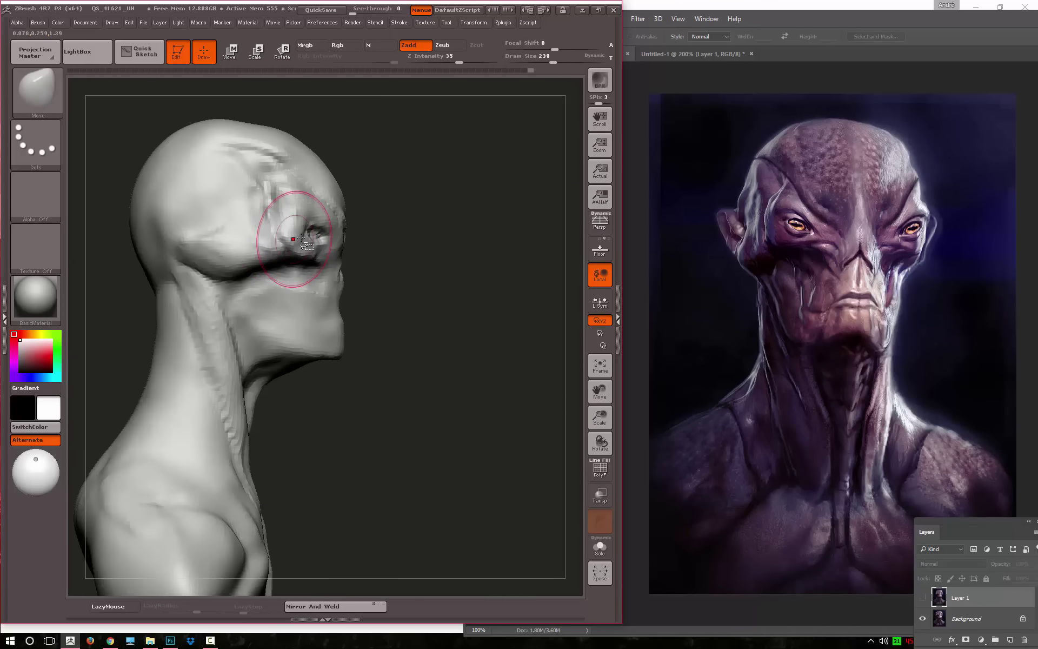
mouse_move(339, 236)
left_mouse_down()
mouse_move(163, 319)
mouse_move(359, 197)
left_mouse_up()
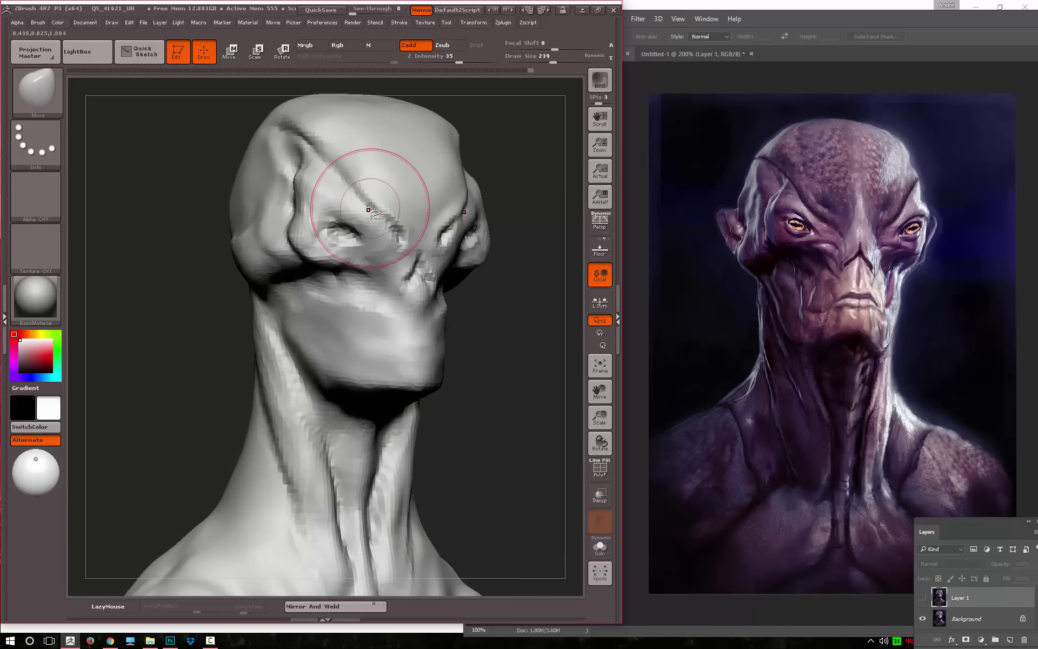
Switch to a smaller Standard brush and reframe the head from the front
key("b")
key("s")
key("t")
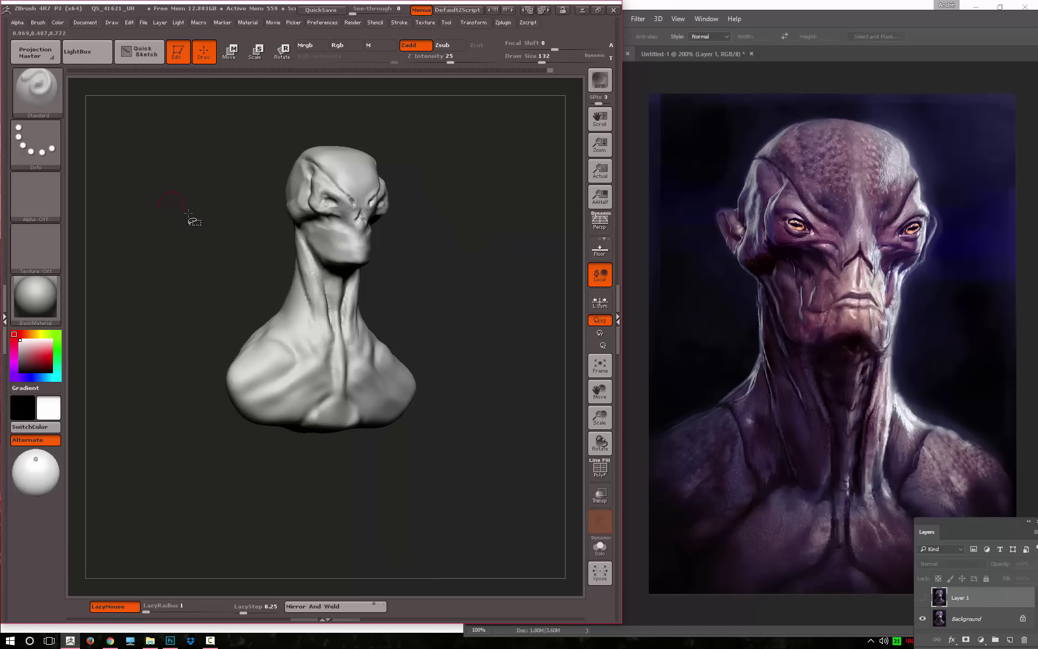
mouse_move(185, 220)
left_mouse_down()
mouse_move(180, 292)
mouse_move(371, 289)
mouse_move(356, 266)
left_mouse_up()
key("space")
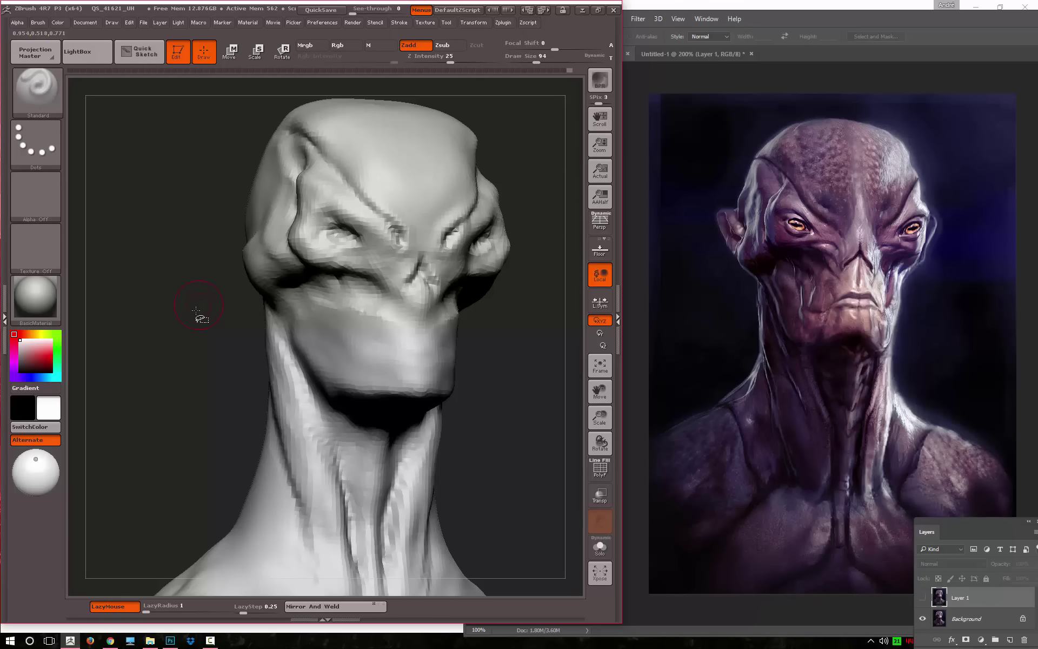
left_click_drag(196, 309, 225, 371, "alt")
Push the skull top and chin underside with the Move brush, reducing size to 318 then 202
key("b")
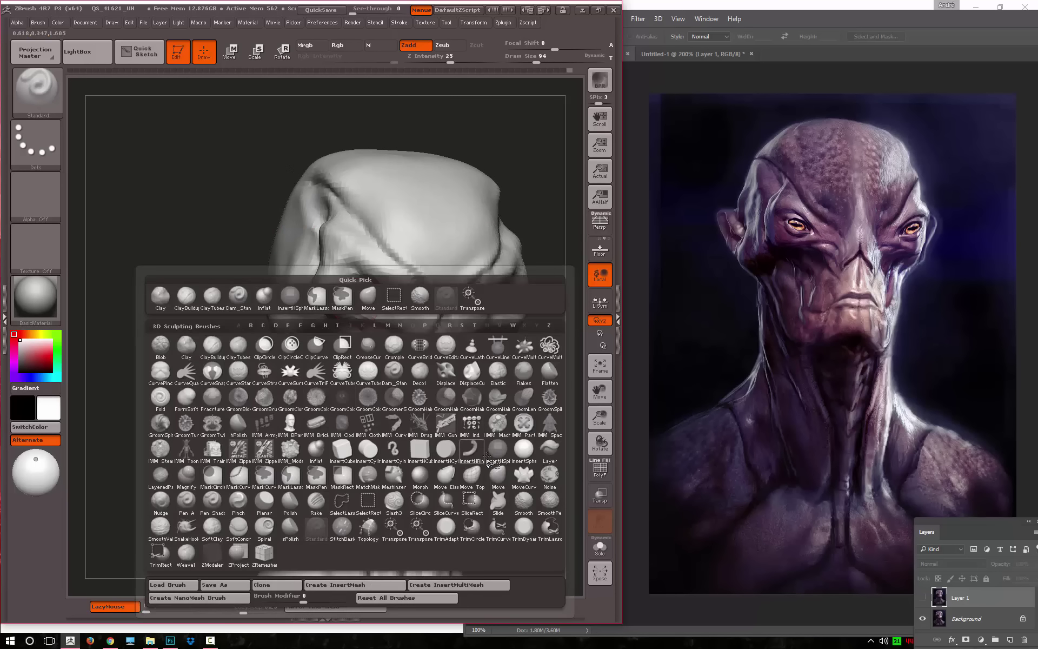
left_click(498, 475)
mouse_move(156, 278)
left_mouse_down()
mouse_move(290, 204)
mouse_move(303, 162)
mouse_move(388, 176)
mouse_move(332, 192)
left_mouse_up()
key("ctrl+z")
key("space")
key("space")
mouse_move(365, 140)
left_mouse_down("alt")
mouse_move(367, 165)
mouse_move(387, 176)
mouse_move(362, 190)
left_mouse_up("alt")
key("space")
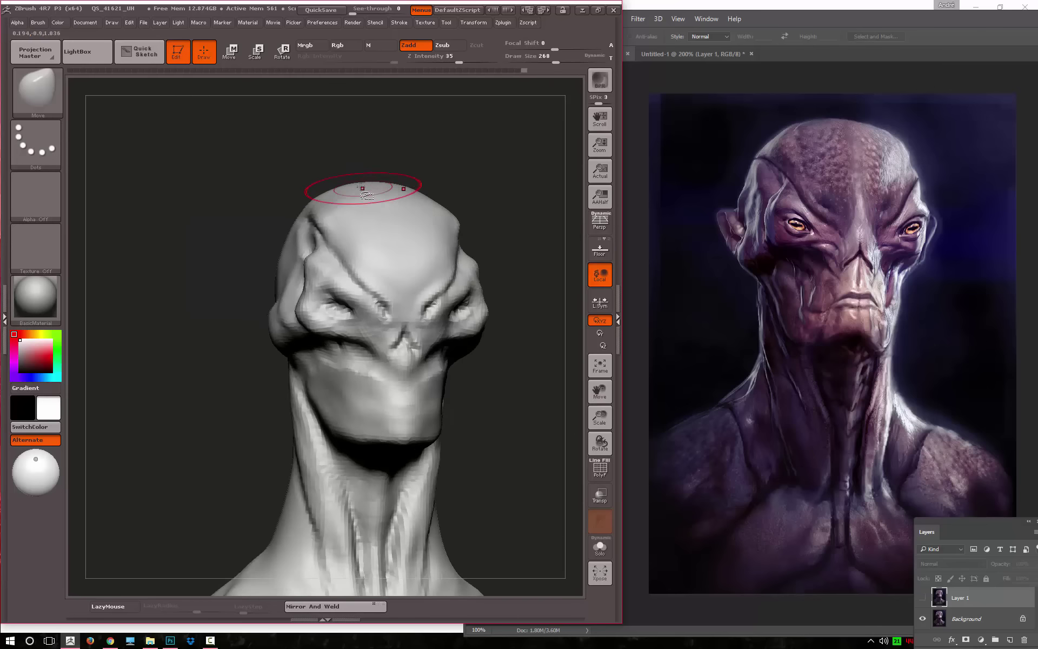
mouse_move(202, 290)
left_mouse_down("alt")
mouse_move(197, 325)
mouse_move(200, 292)
left_mouse_up("alt")
mouse_move(494, 297)
left_mouse_down("alt")
mouse_move(378, 330)
mouse_move(474, 297)
mouse_move(381, 320)
left_mouse_up("alt")
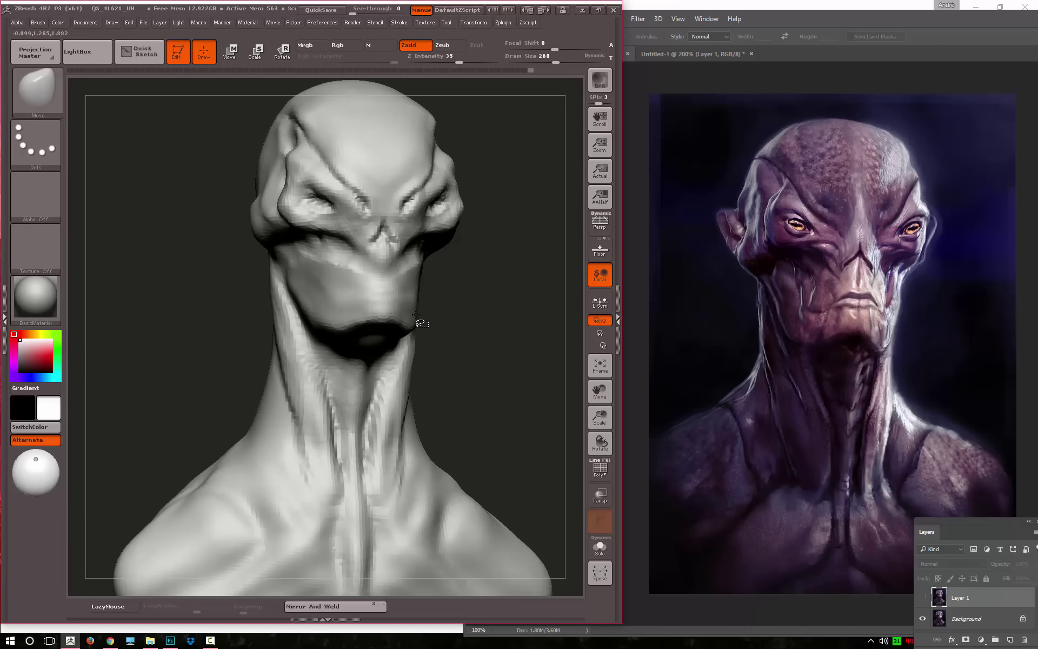
Undo two recent sculpt changes and enable perspective with an adjusted angle of view
key("ctrl+shift")
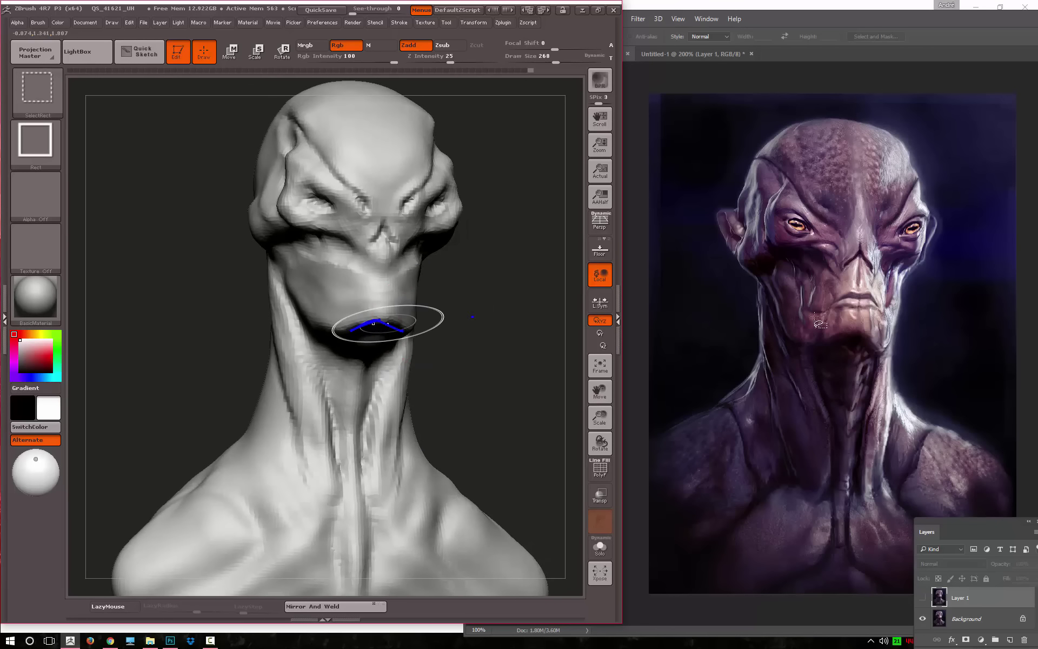
key("ctrl+z")
key("ctrl+z")
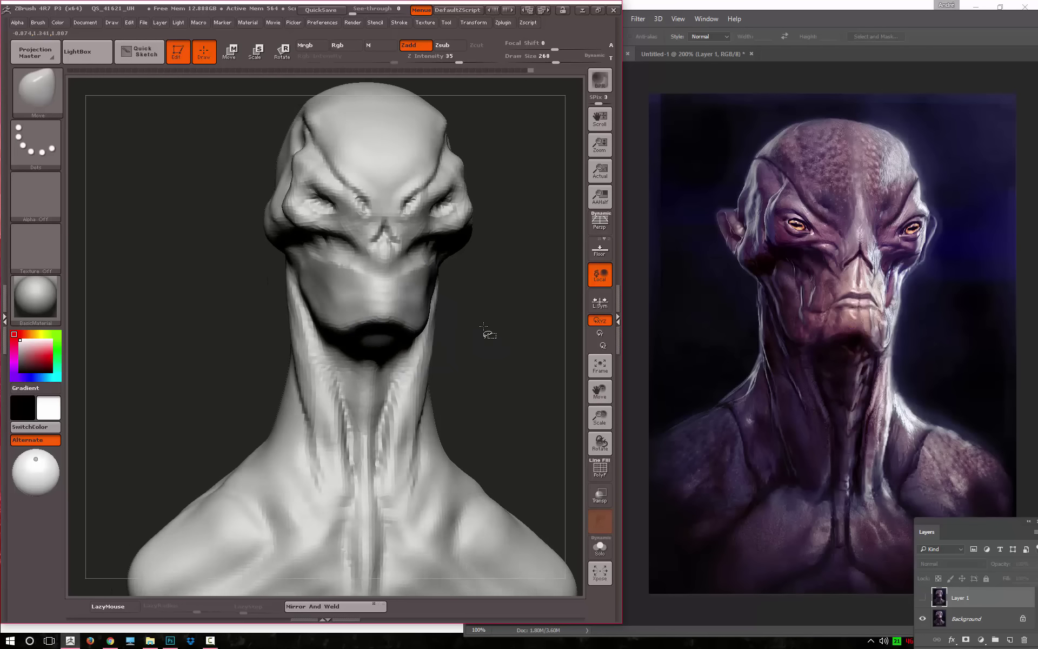
key("ctrl+z")
key("space")
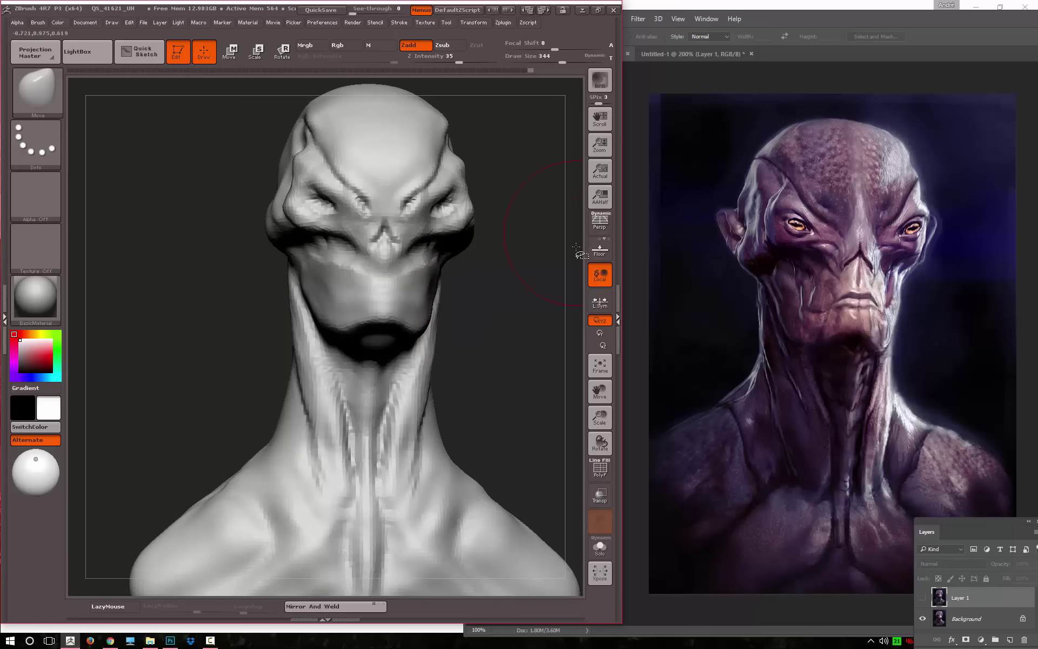
left_click(599, 222)
left_click(112, 22)
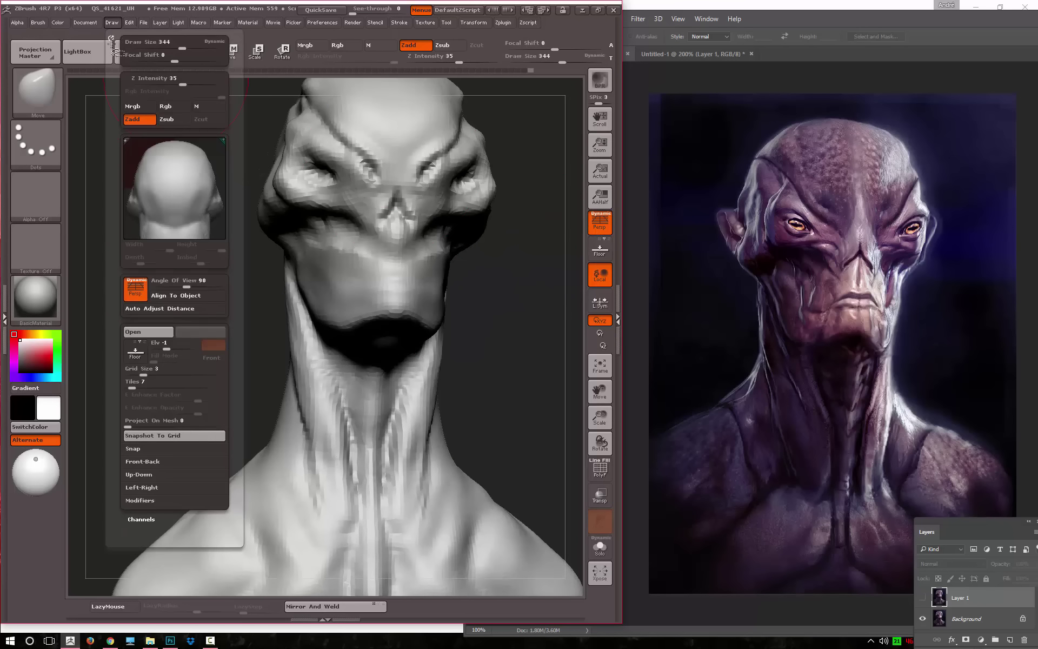
left_click_drag(180, 287, 160, 287)
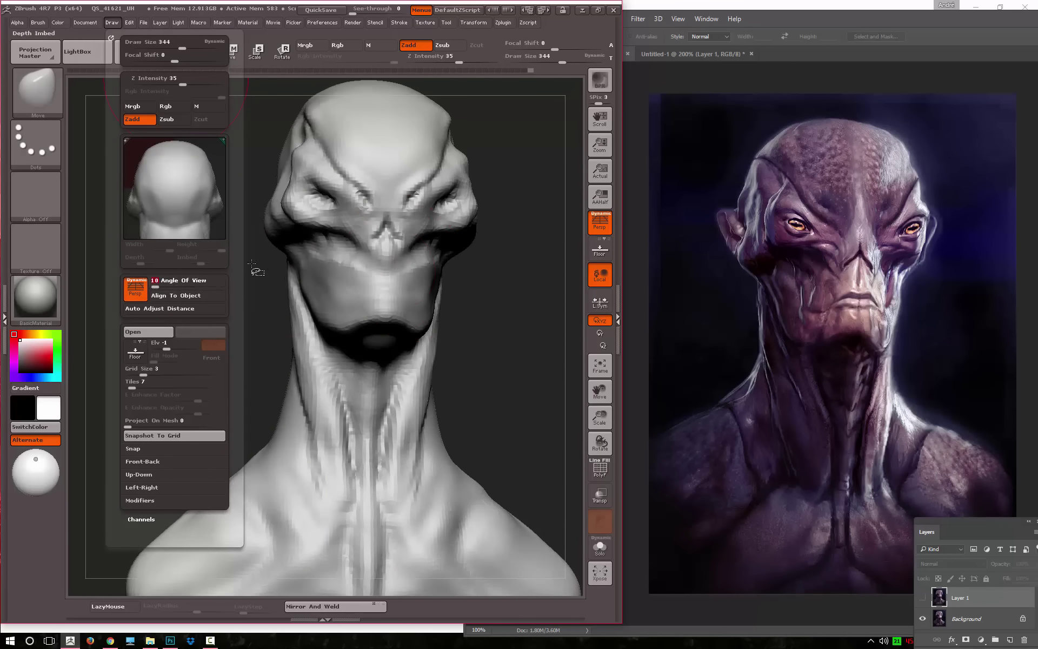
Smooth the side of the neck, then set Z Intensity 42, colour off, brush size 228
left_click_drag(194, 338, 232, 309)
left_click_drag(272, 346, 292, 346)
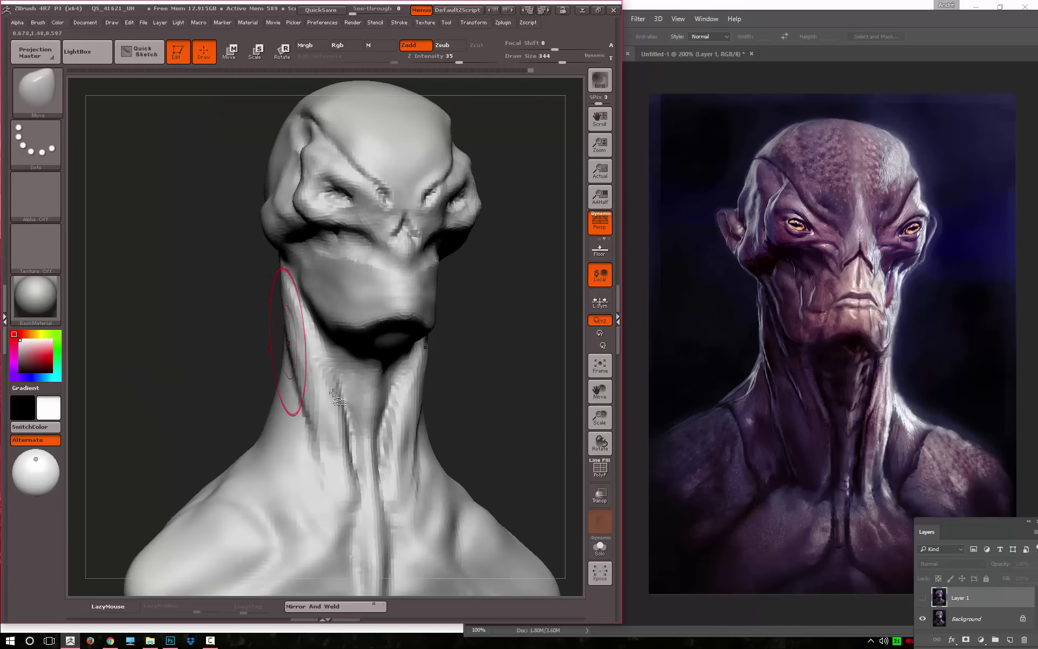
left_click_drag(302, 441, 279, 348)
left_click_drag(498, 62, 471, 63)
left_click(338, 45)
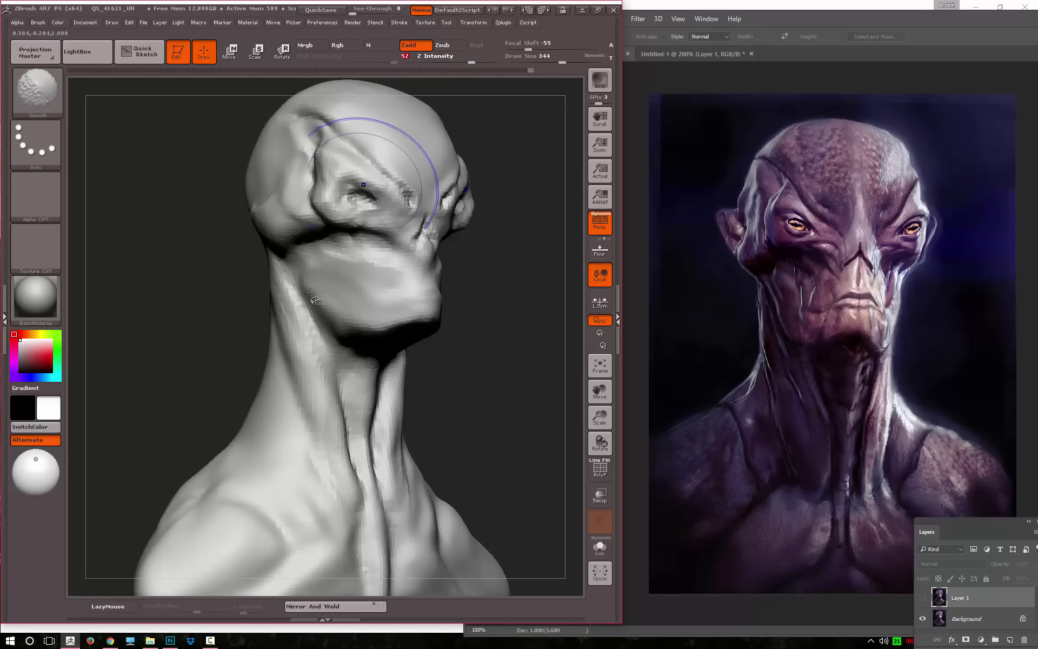
key("space")
Frame the bust and refine the throat under the chin with a size-94 Standard brush
left_click_drag(233, 335, 260, 292)
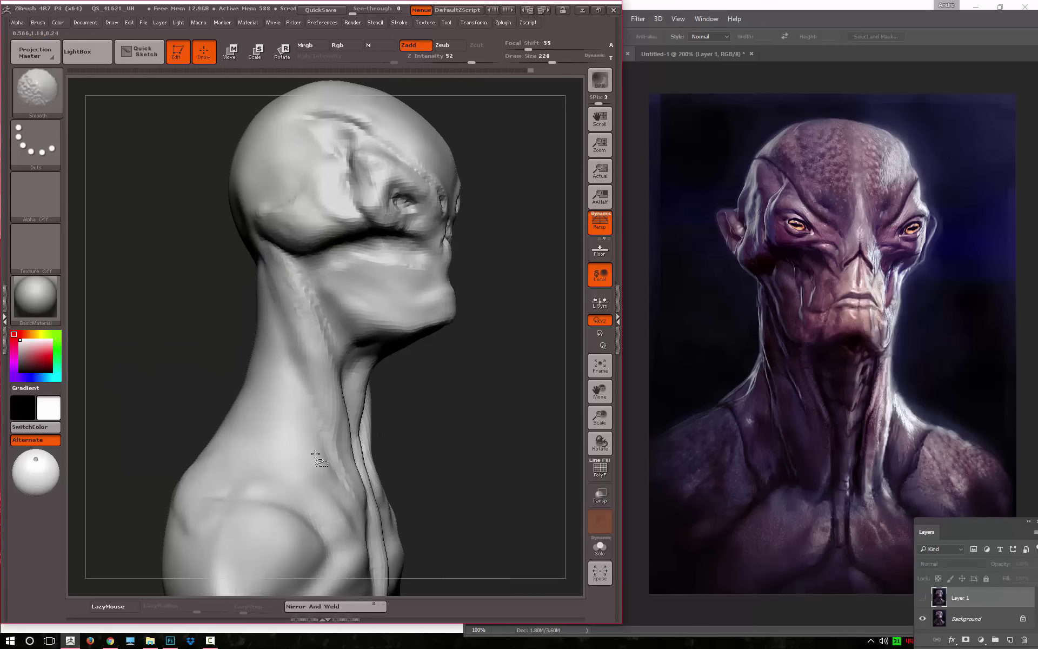
left_click_drag(394, 429, 346, 422)
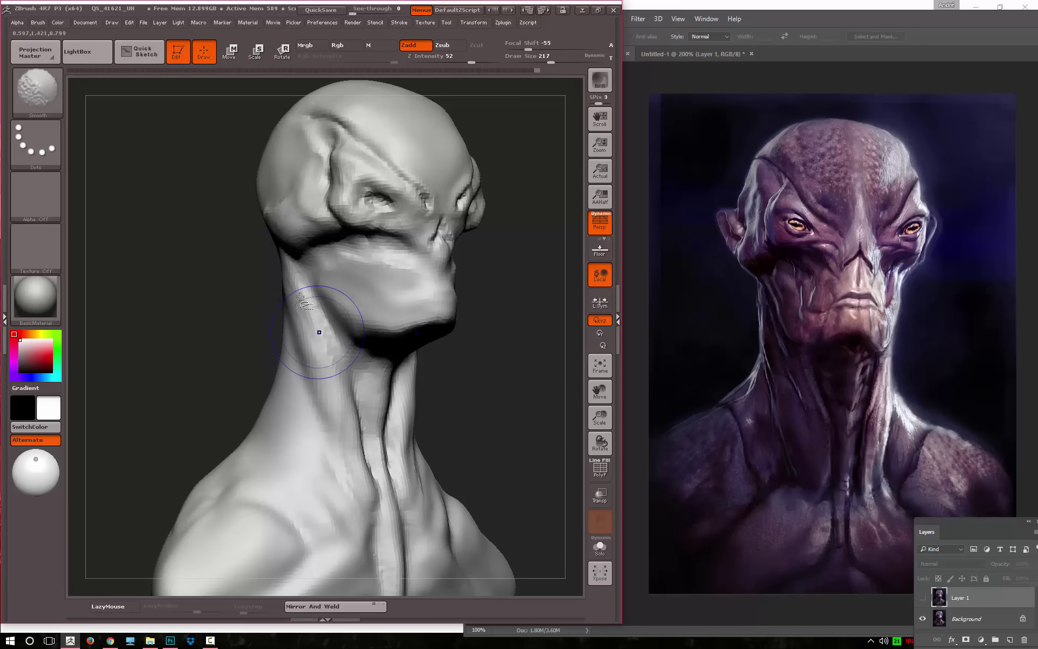
key("f")
left_click_drag(448, 343, 364, 394)
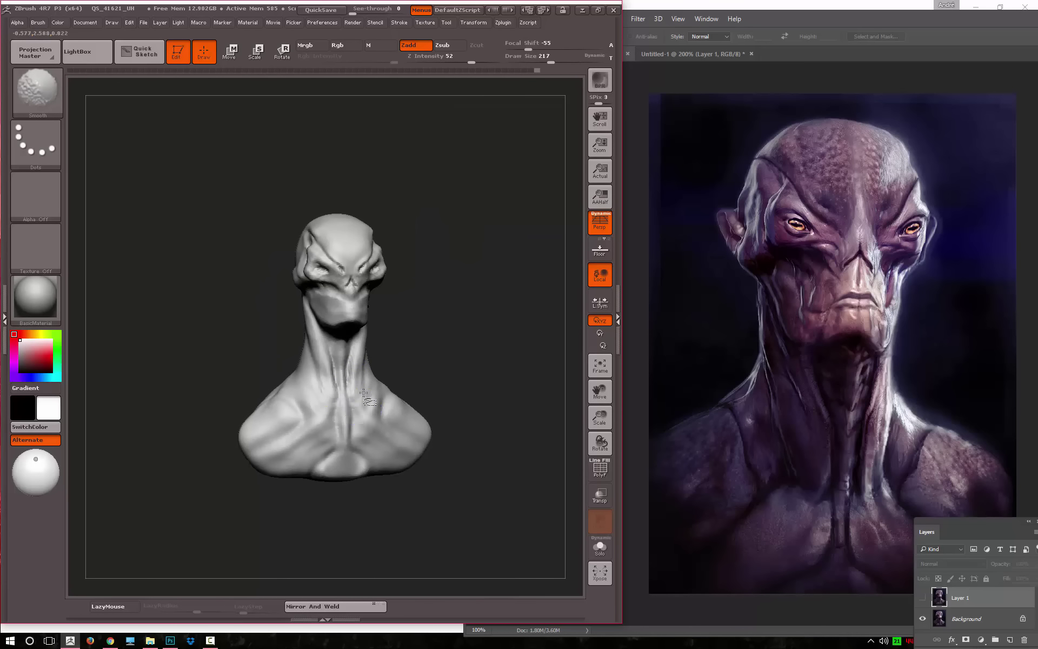
mouse_move(247, 347)
left_mouse_down("alt")
mouse_move(214, 365)
mouse_move(230, 348)
left_mouse_up("alt")
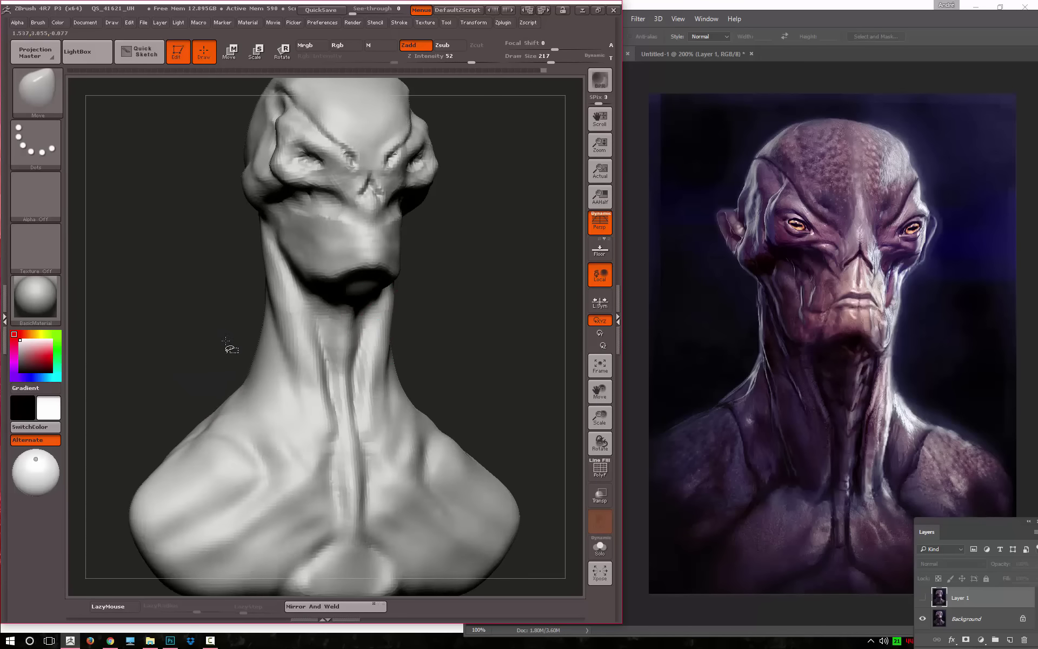
key("b")
key("s")
key("t")
mouse_move(465, 329)
left_mouse_down()
mouse_move(398, 317)
mouse_move(371, 286)
left_mouse_up()
mouse_move(344, 340)
left_mouse_down()
mouse_move(370, 282)
mouse_move(358, 341)
left_mouse_up()
key("space")
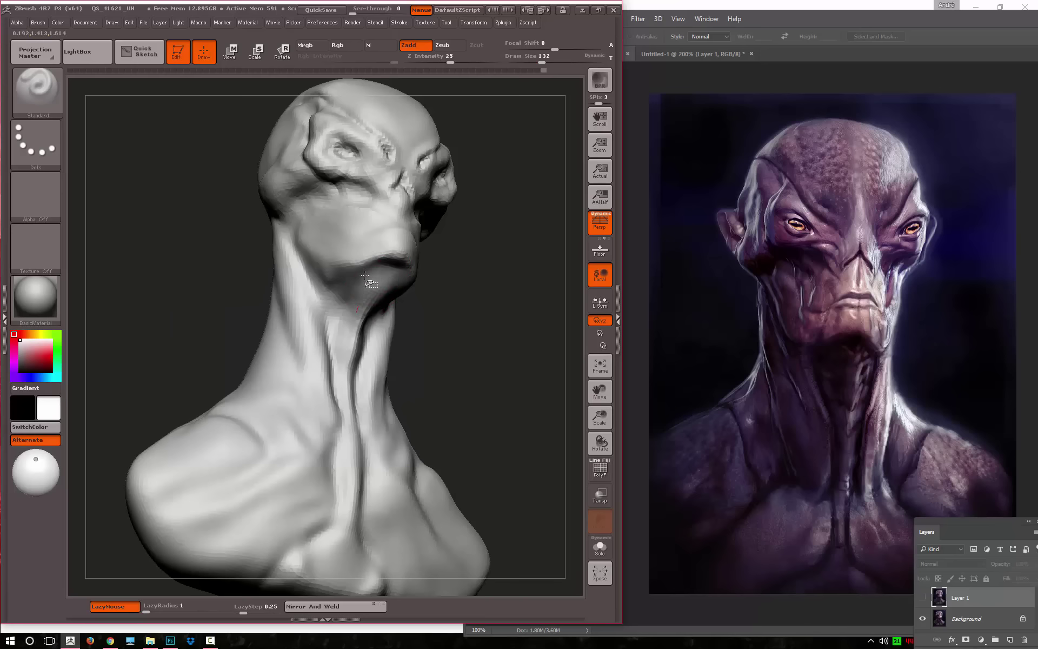
mouse_move(395, 368)
left_mouse_down("alt")
mouse_move(482, 267)
mouse_move(498, 318)
mouse_move(456, 297)
mouse_move(475, 395)
left_mouse_up("alt")
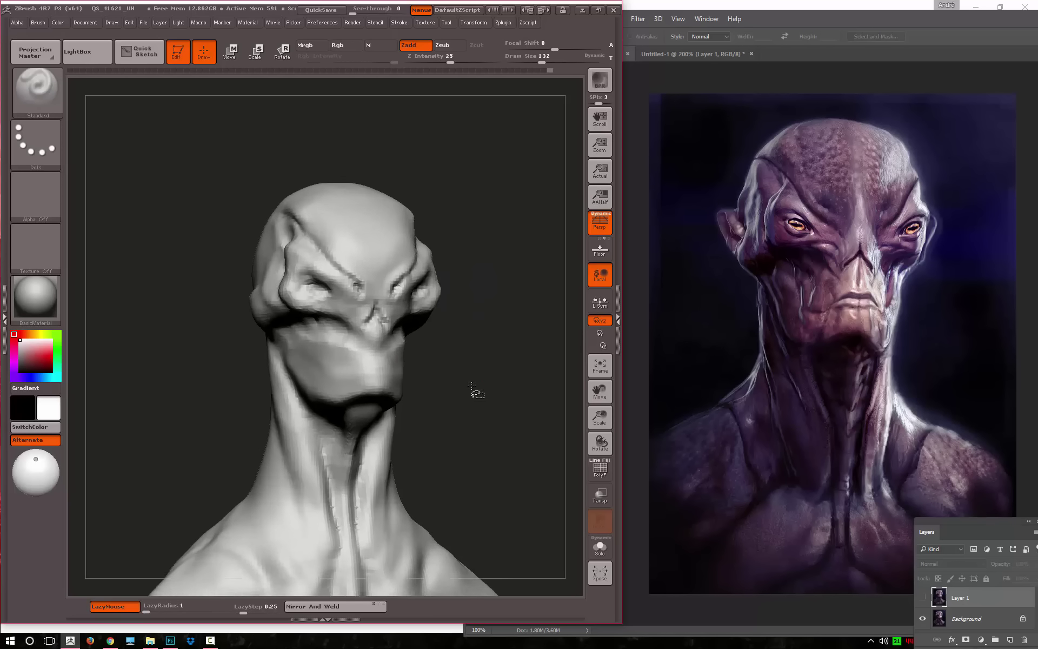
Broaden the lower jaw with the Move brush from a three-quarter side view
key("b")
left_click(518, 473)
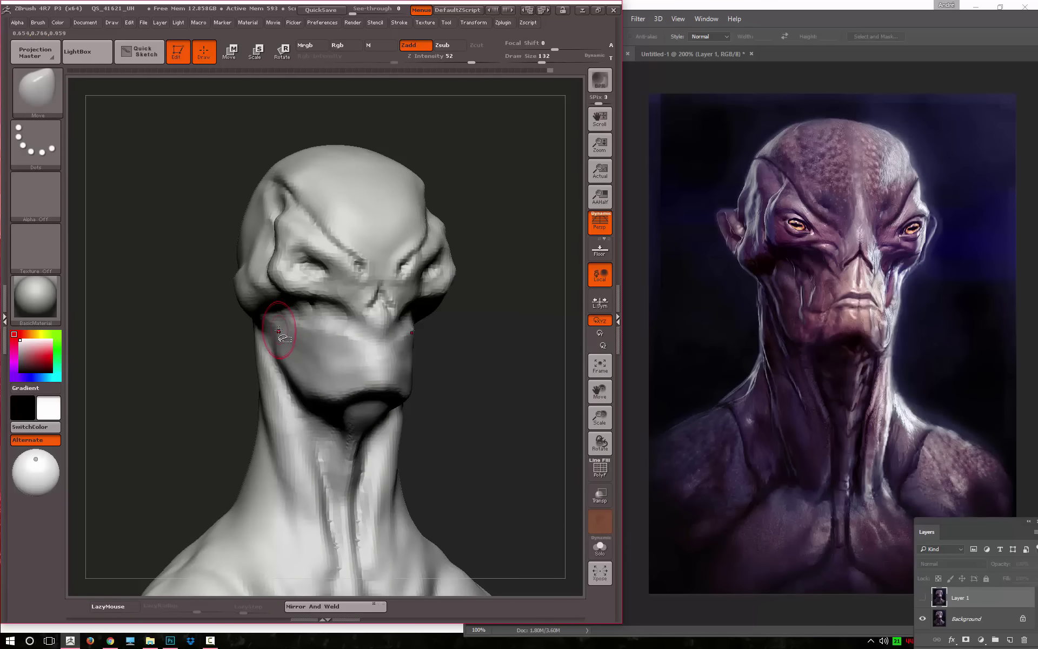
left_click_drag(209, 352, 269, 339)
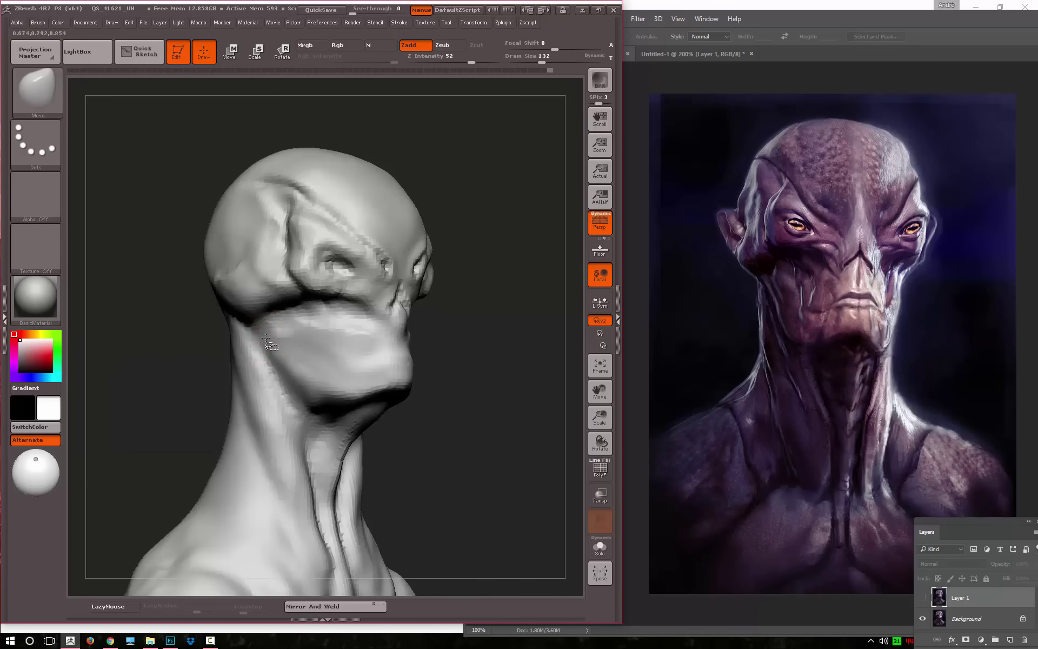
Carve a Dam_Standard crease under the jaw and down the neck
key("b")
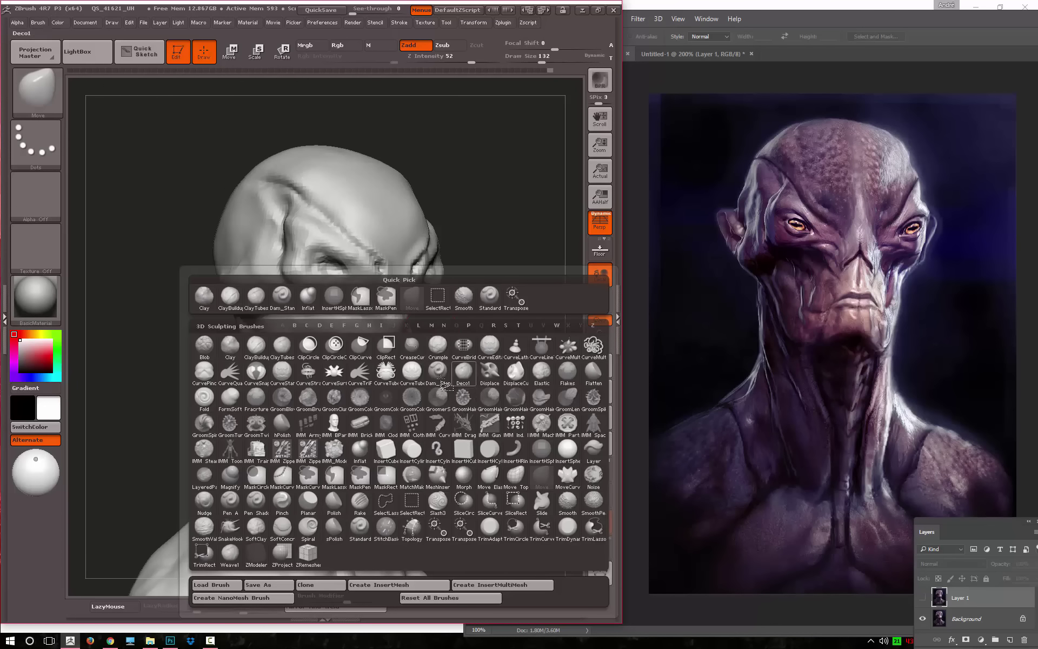
left_click(442, 383)
left_click_drag(494, 378, 371, 371)
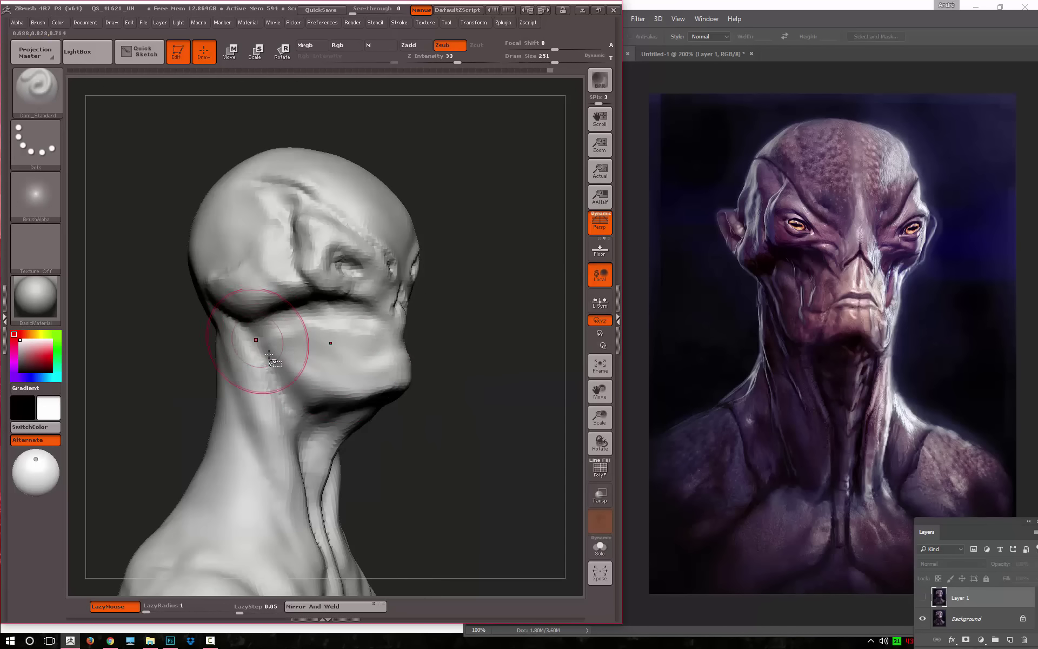
left_click_drag(268, 355, 295, 394)
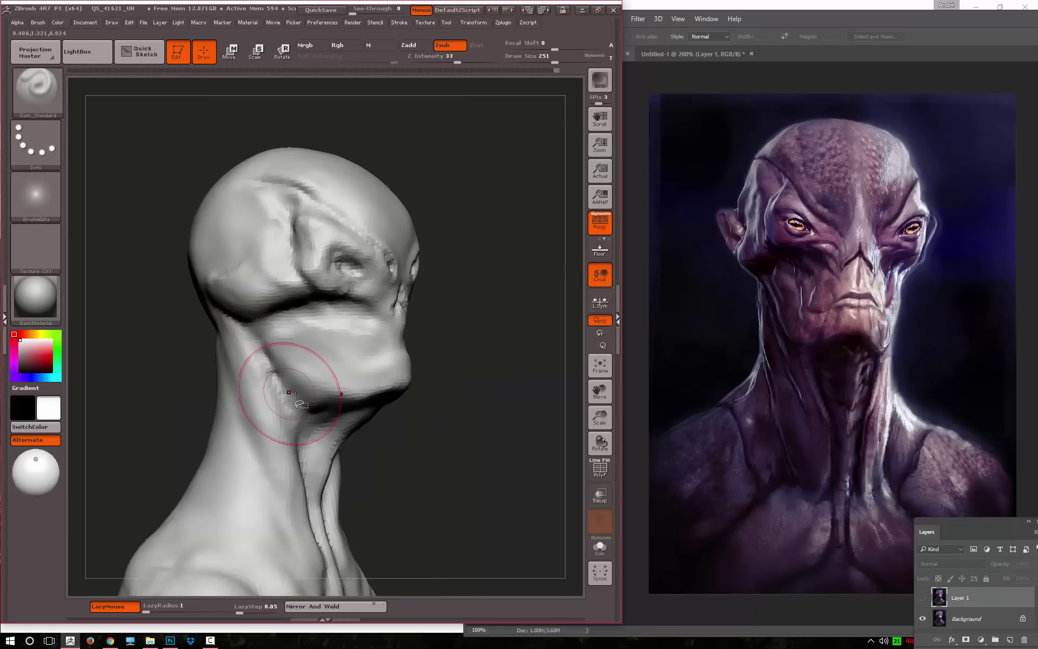
left_click_drag(513, 346, 455, 335)
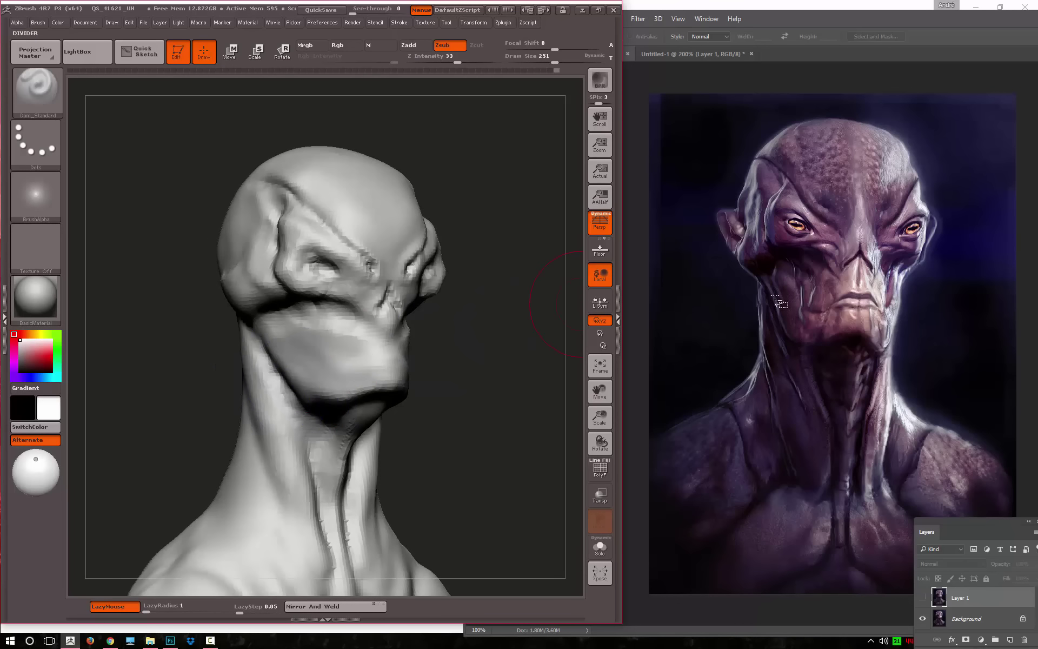
mouse_move(490, 400)
left_mouse_down("shift")
mouse_move(482, 414)
mouse_move(498, 424)
left_mouse_up("shift")
left_click_drag(523, 354, 546, 479, "alt")
Adjust the nose with the Move brush, then sharpen the lip line with Dam_Standard
key("b")
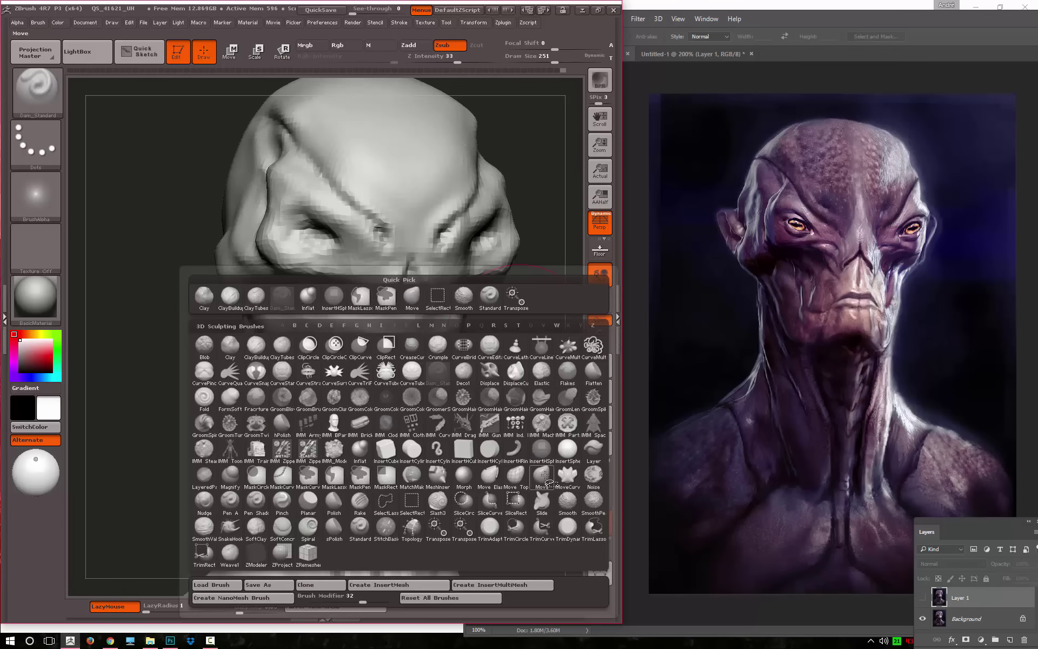
left_click(542, 475)
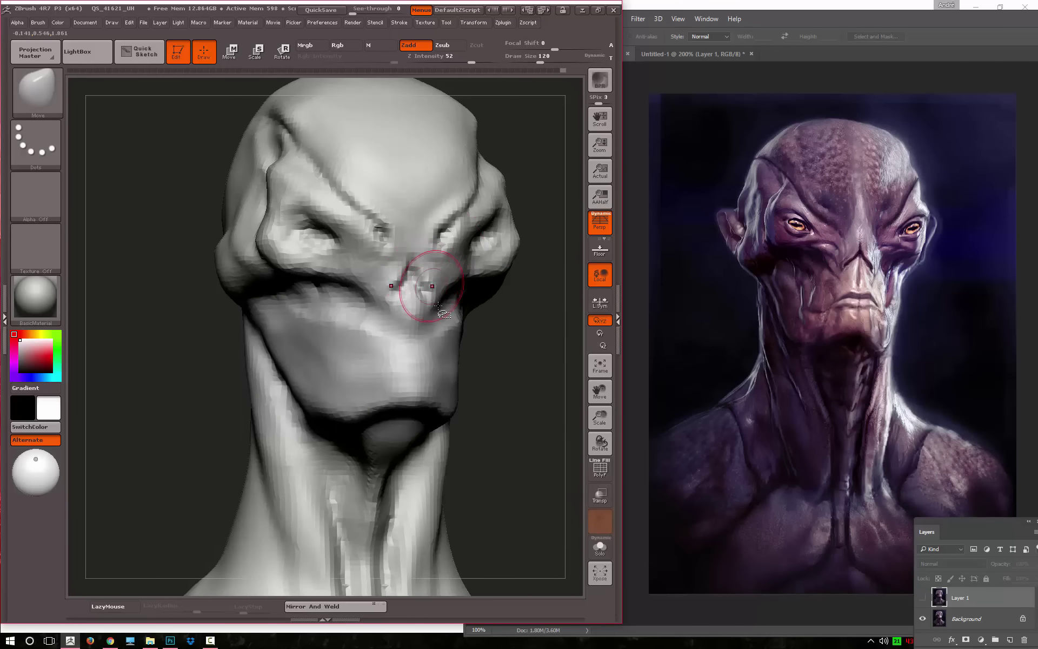
key("b")
key("d")
key("s")
right_click(420, 274)
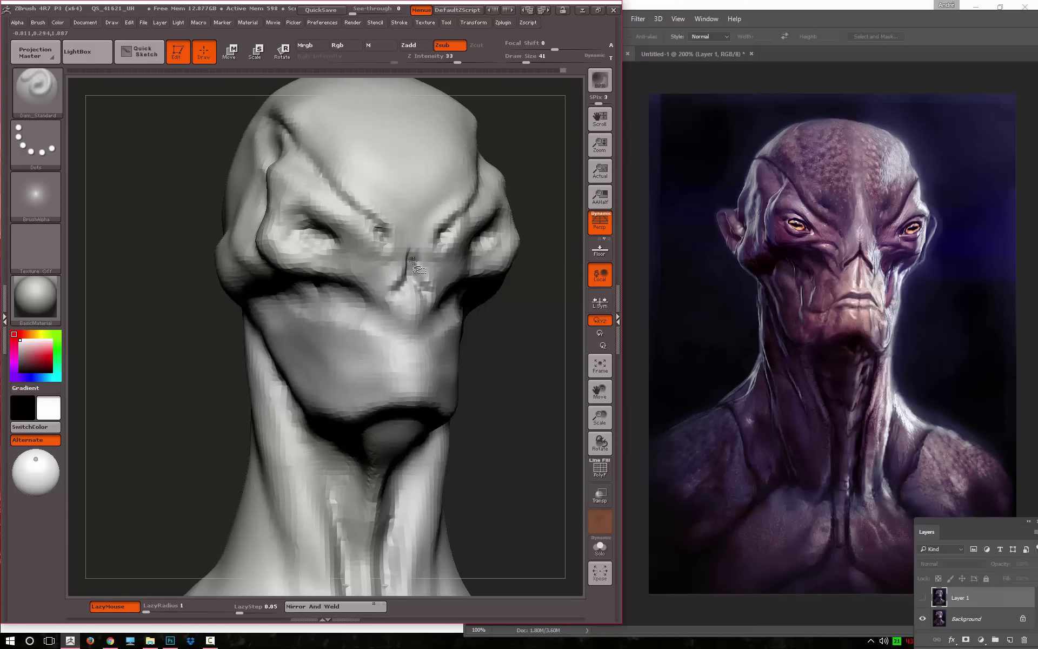
left_click_drag(488, 319, 410, 255, "shift")
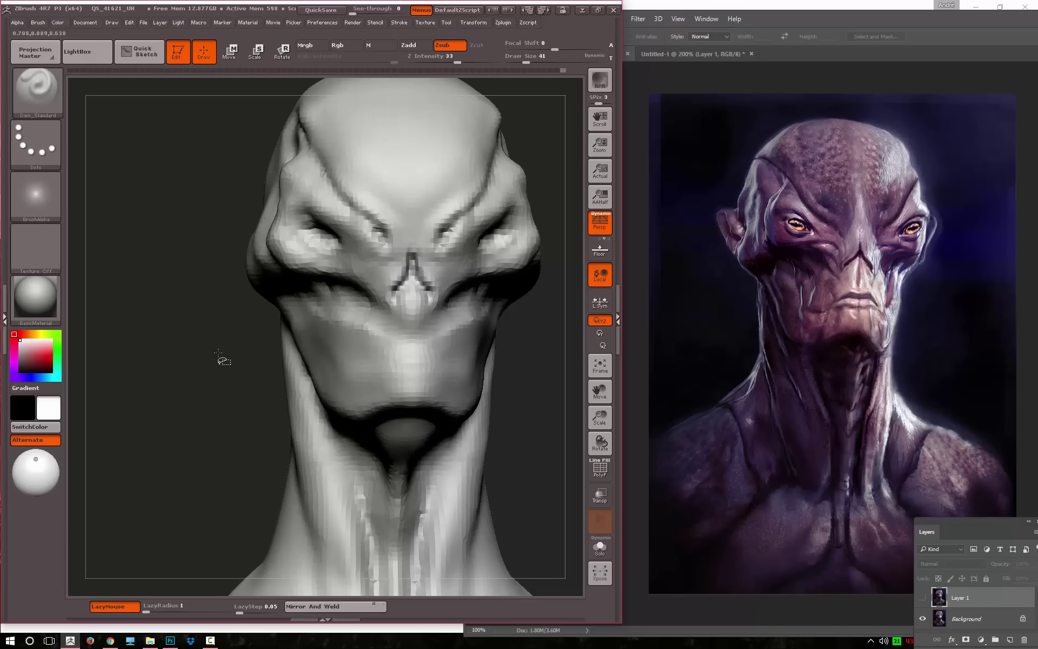
left_click_drag(222, 359, 435, 348)
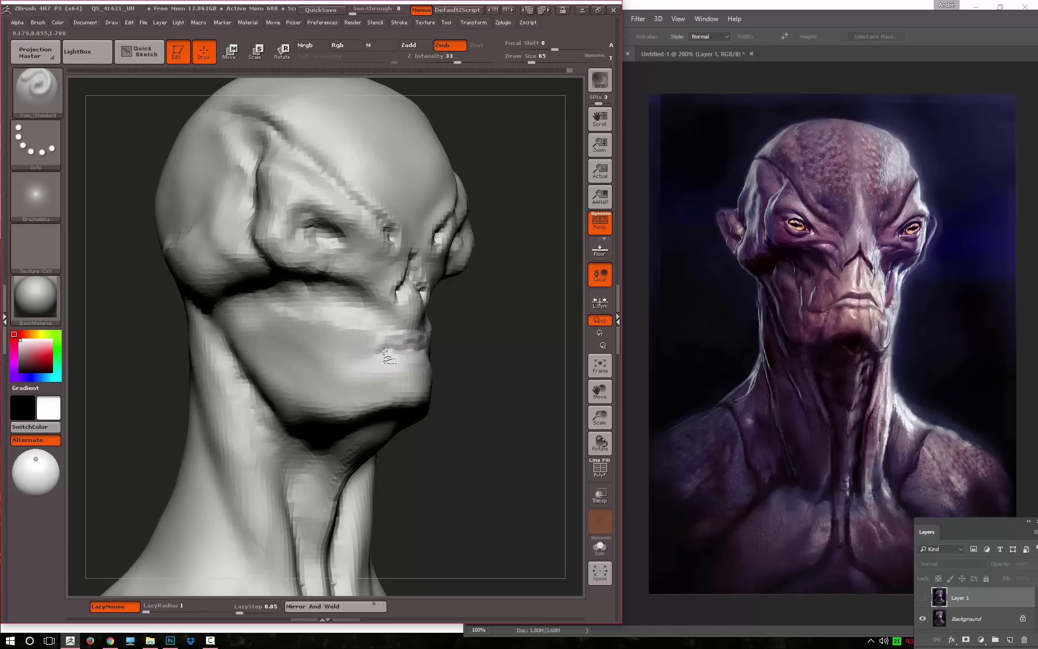
mouse_move(462, 346)
left_mouse_down()
mouse_move(494, 347)
mouse_move(403, 361)
left_mouse_up()
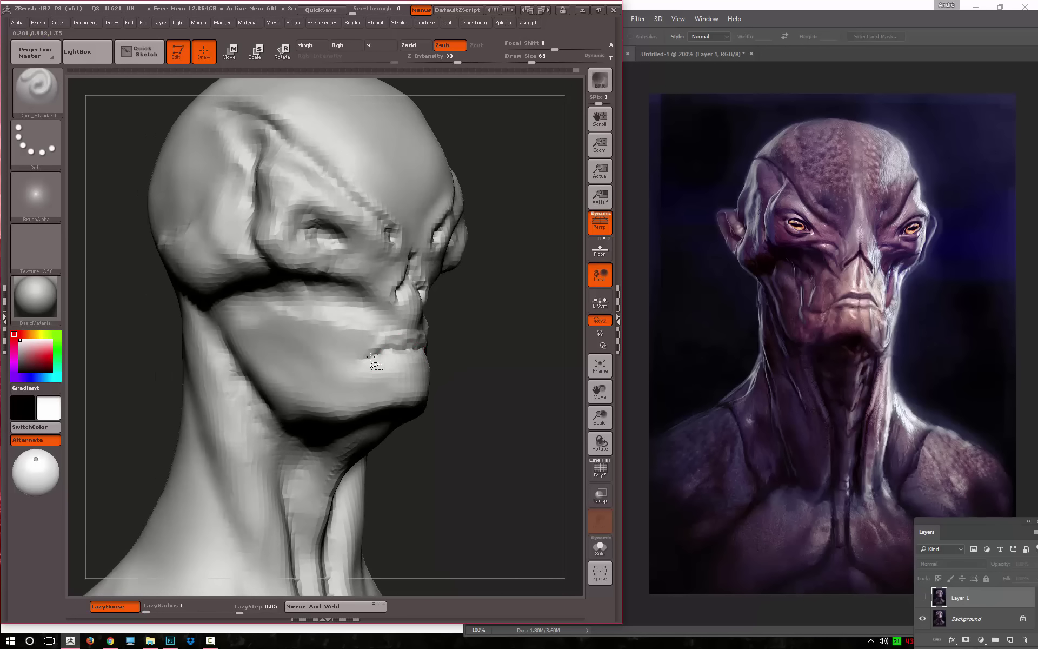
Build up the corner of the lower lip with the ClayBuildup brush
key("b")
key("c")
key("t")
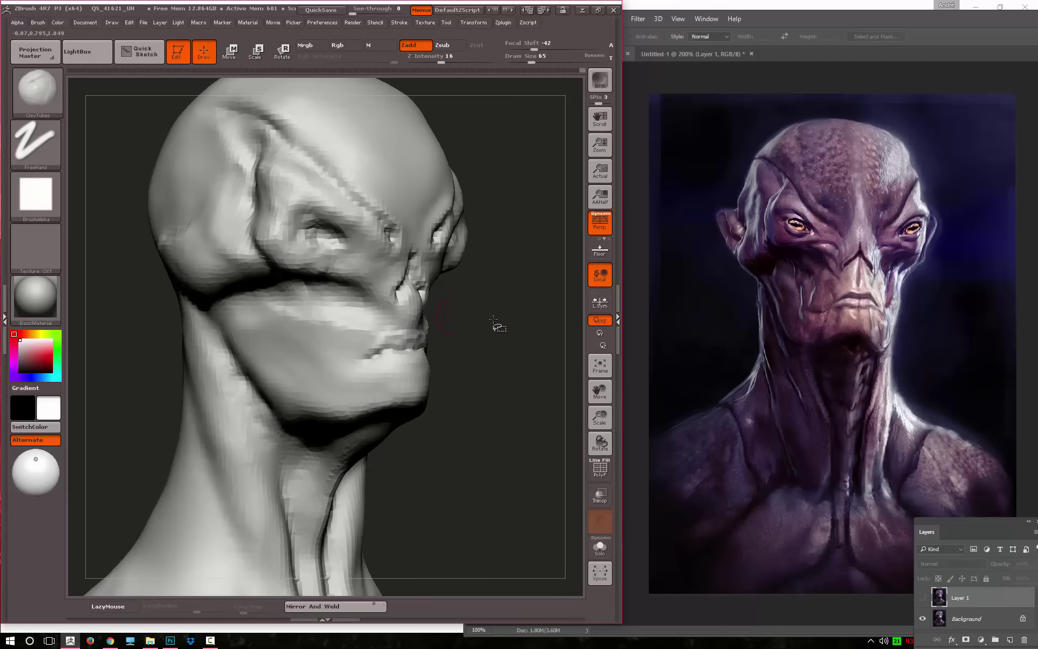
mouse_move(493, 325)
left_mouse_down("alt")
mouse_move(505, 355)
mouse_move(480, 384)
mouse_move(427, 319)
mouse_move(435, 325)
mouse_move(372, 336)
left_mouse_up("alt")
mouse_move(442, 306)
left_mouse_down()
mouse_move(438, 294)
mouse_move(394, 289)
mouse_move(364, 306)
left_mouse_up()
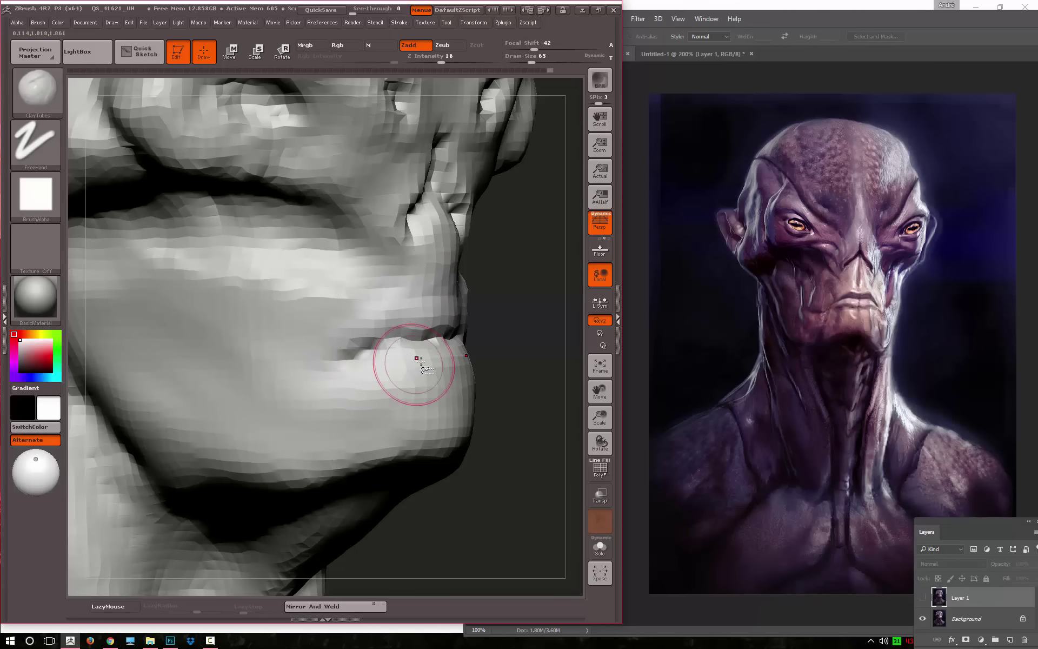
Carve a crease into the lip corner with Dam_Standard at brush size 37
key("bracketleft")
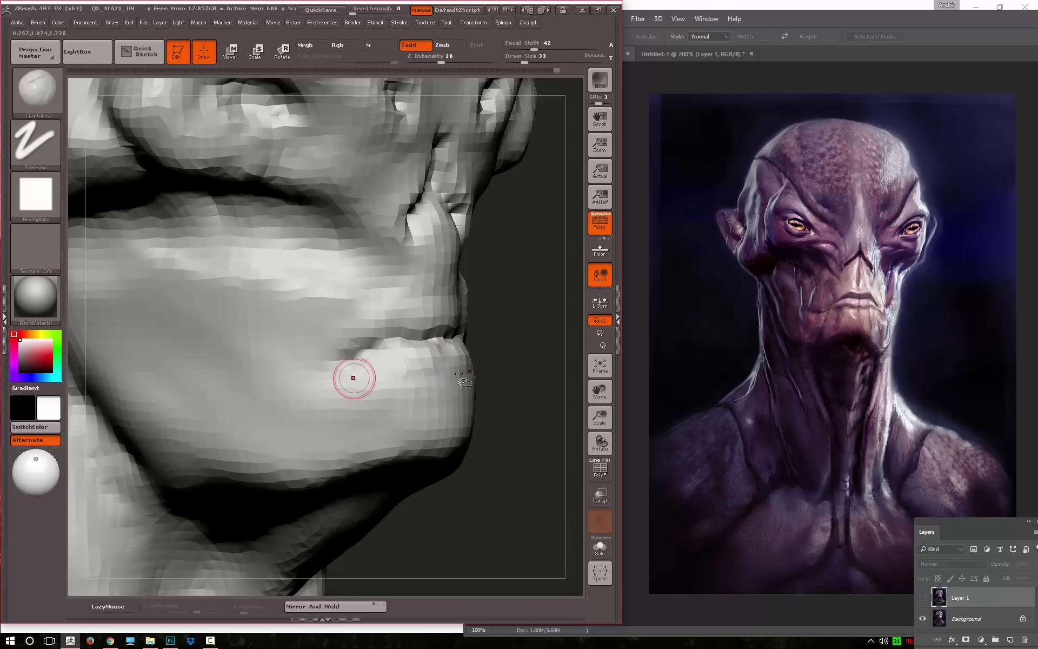
key("b")
key("d")
key("s")
key("space")
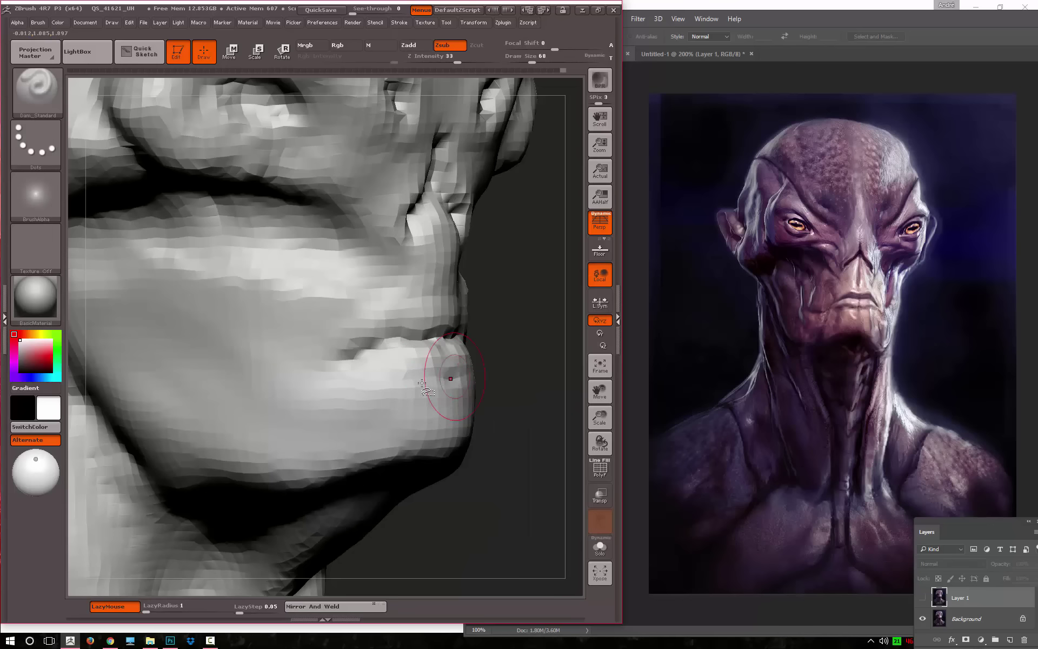
left_click_drag(422, 384, 398, 385)
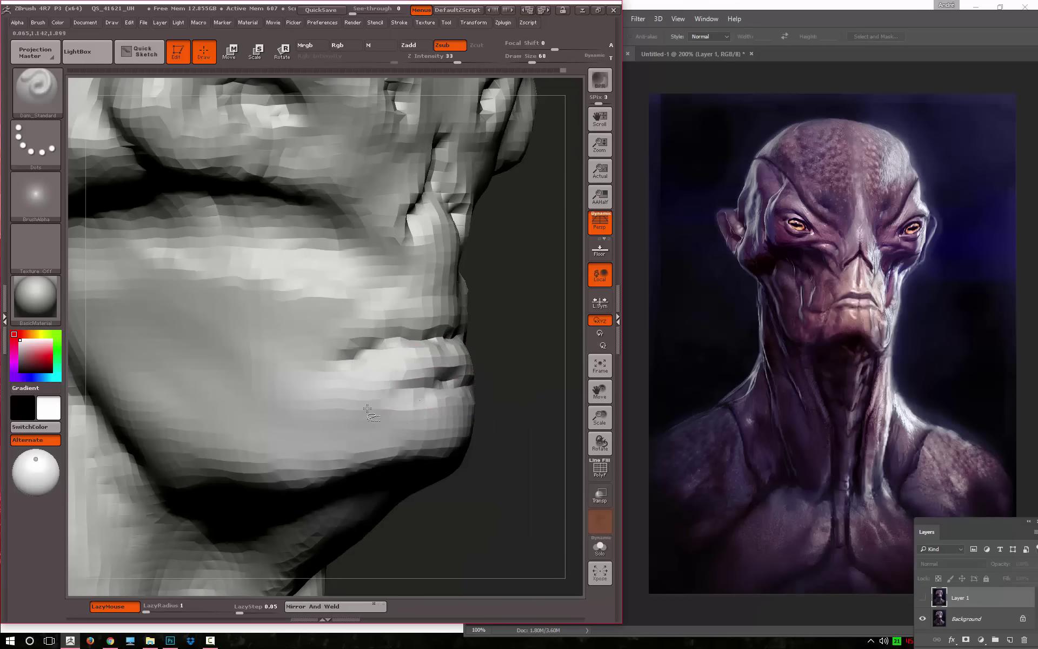
Build up the upper lip with ClayBuildup at brush size 46, viewing the head straight on
key("b")
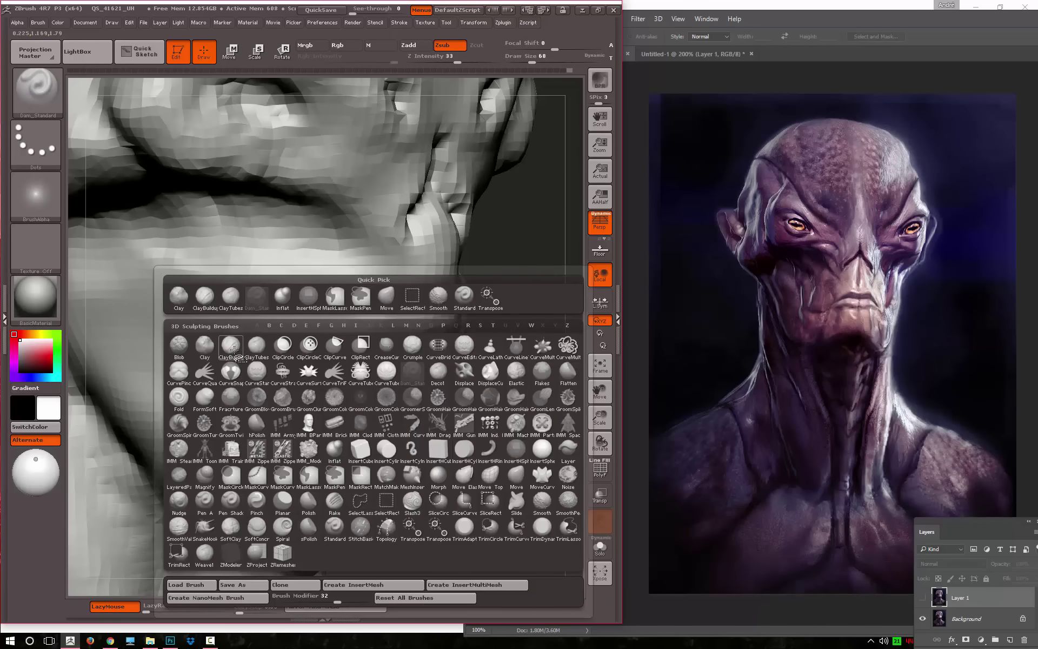
left_click(232, 348)
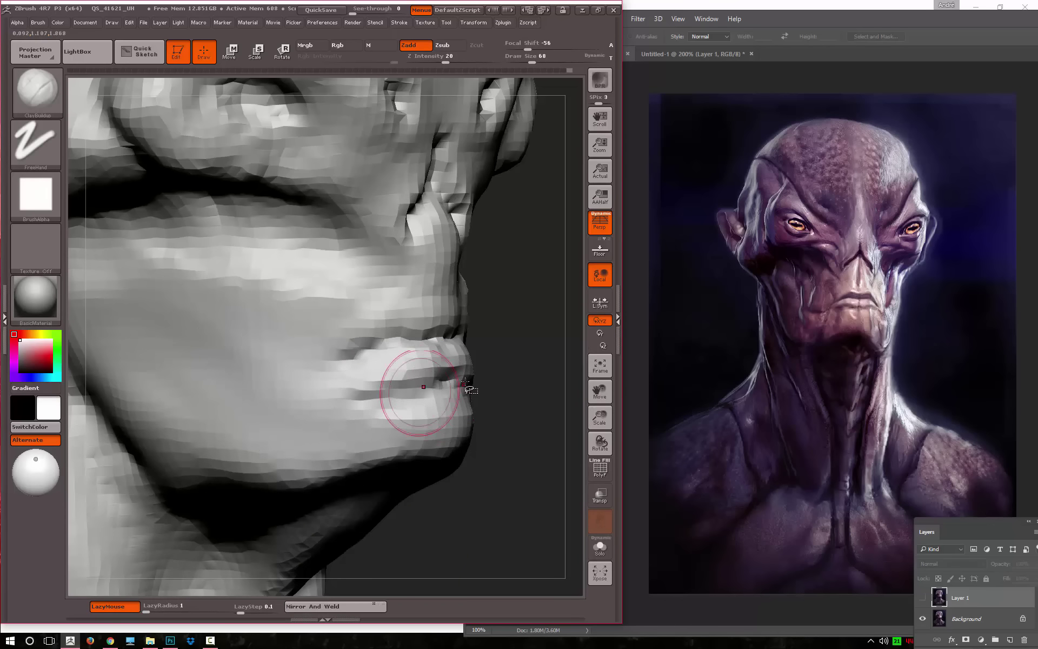
mouse_move(466, 387)
left_mouse_down("shift")
mouse_move(417, 378)
mouse_move(432, 389)
mouse_move(341, 399)
left_mouse_up("shift")
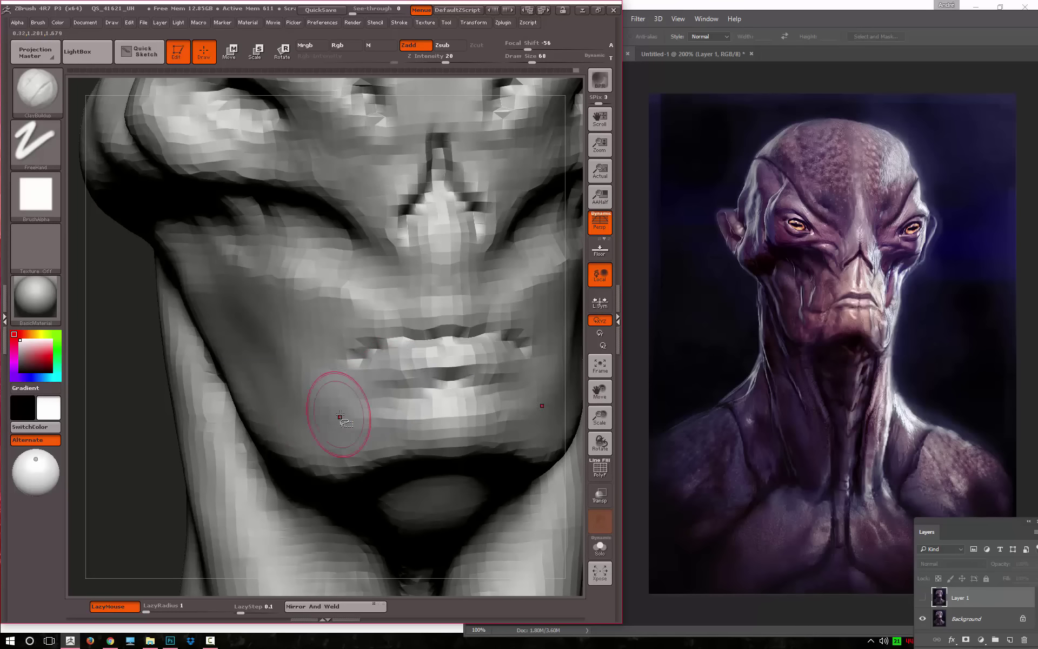
key("bracketleft")
key("bracketleft")
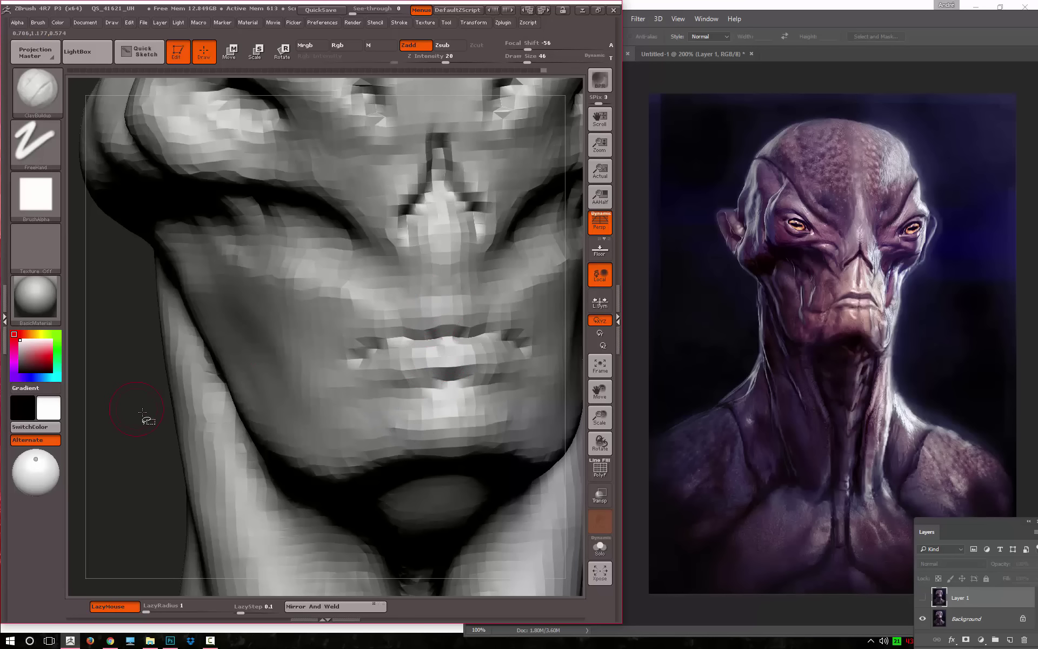
left_click_drag(146, 422, 429, 273)
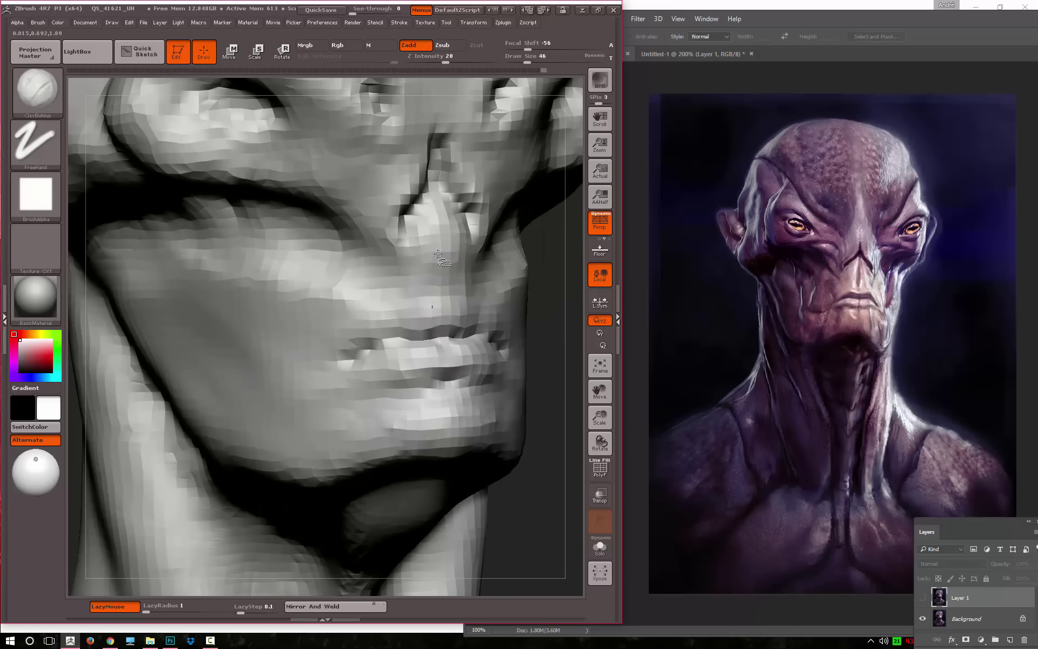
mouse_move(411, 292)
left_mouse_down()
mouse_move(441, 313)
mouse_move(435, 327)
left_mouse_up()
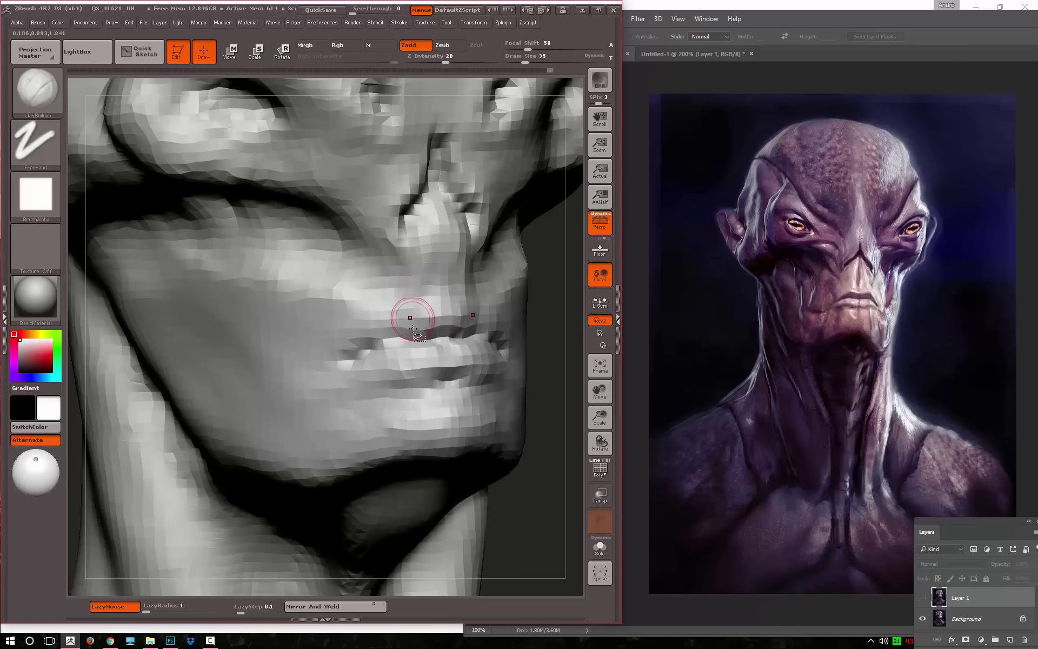
Reshape the lips with the Move brush, then deepen the upper lip line and crease below the lower lip
key("b")
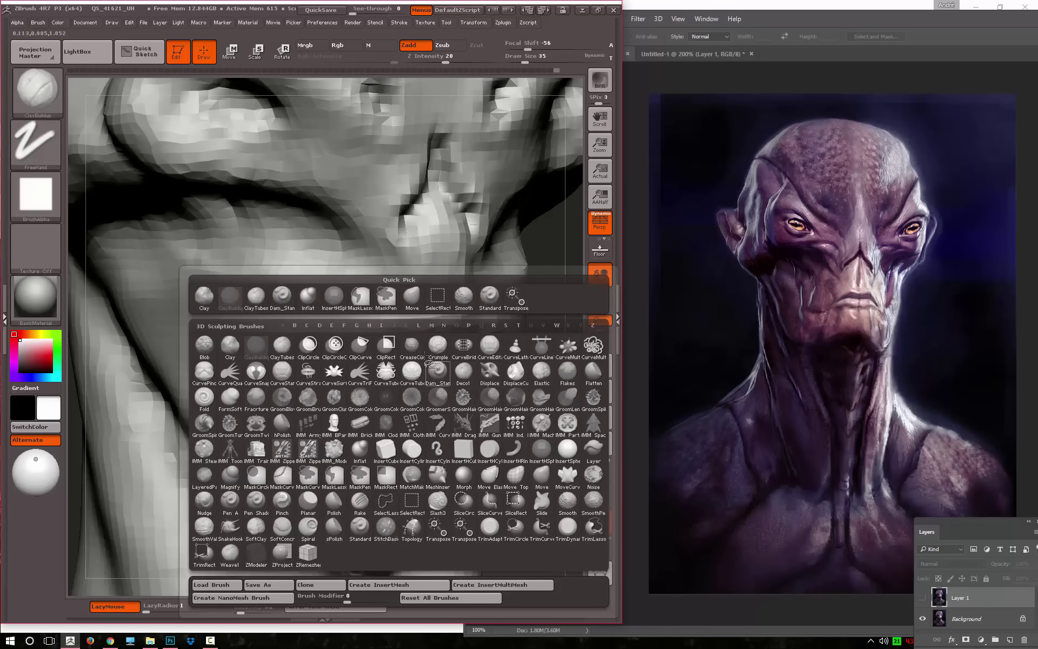
left_click(431, 364)
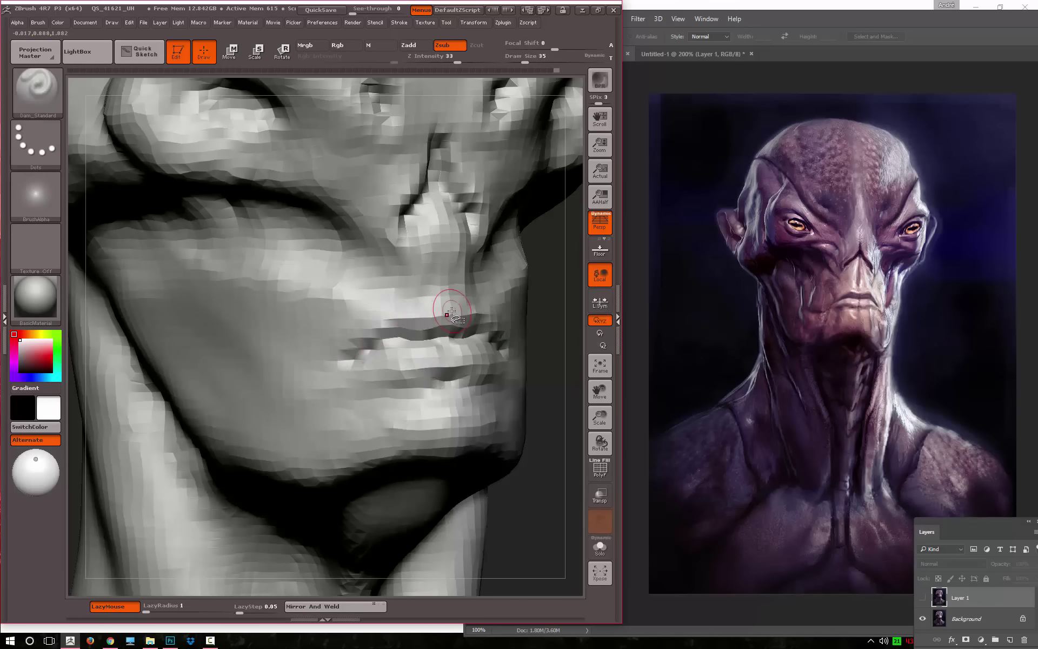
key("b")
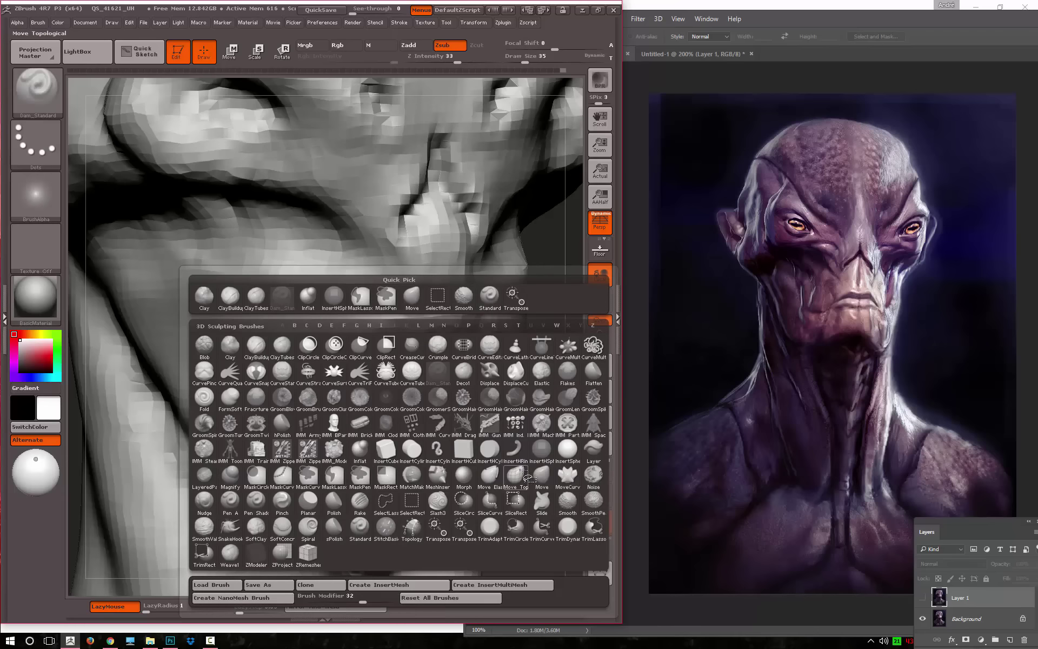
left_click(523, 433)
left_click_drag(452, 319, 475, 319, "shift")
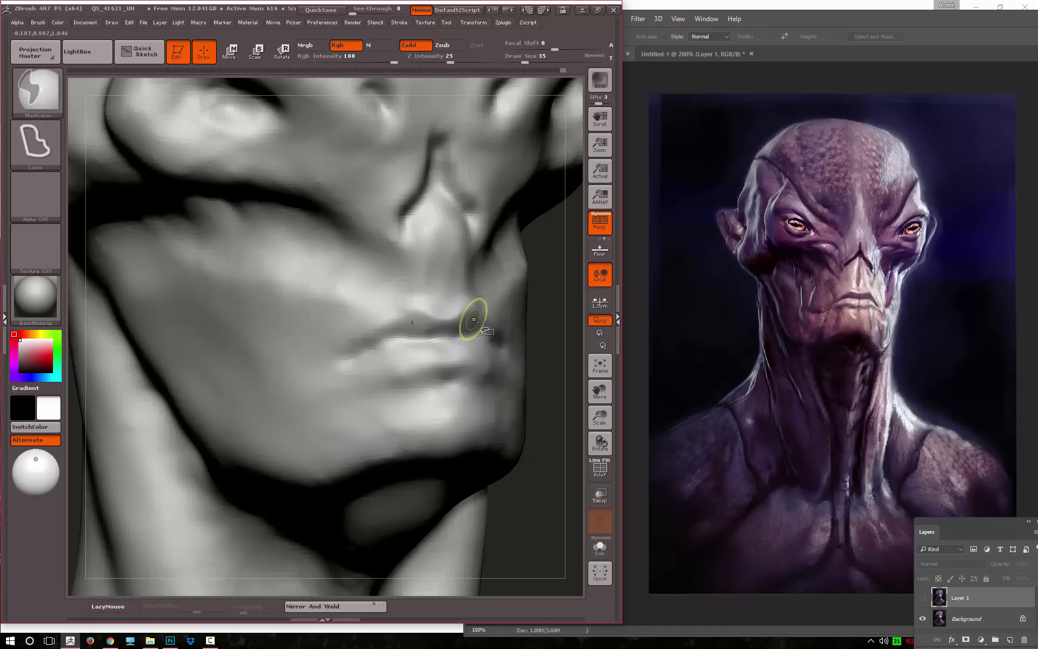
key("b")
left_click(427, 378)
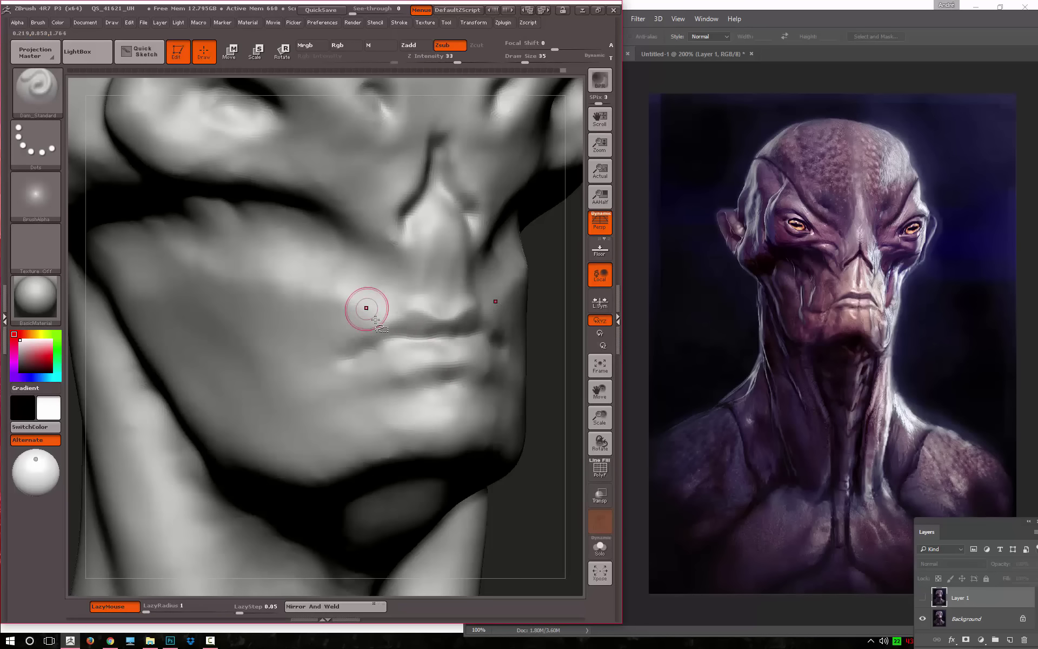
mouse_move(428, 320)
left_mouse_down()
mouse_move(360, 352)
mouse_move(476, 318)
mouse_move(436, 366)
mouse_move(409, 363)
mouse_move(448, 313)
left_mouse_up()
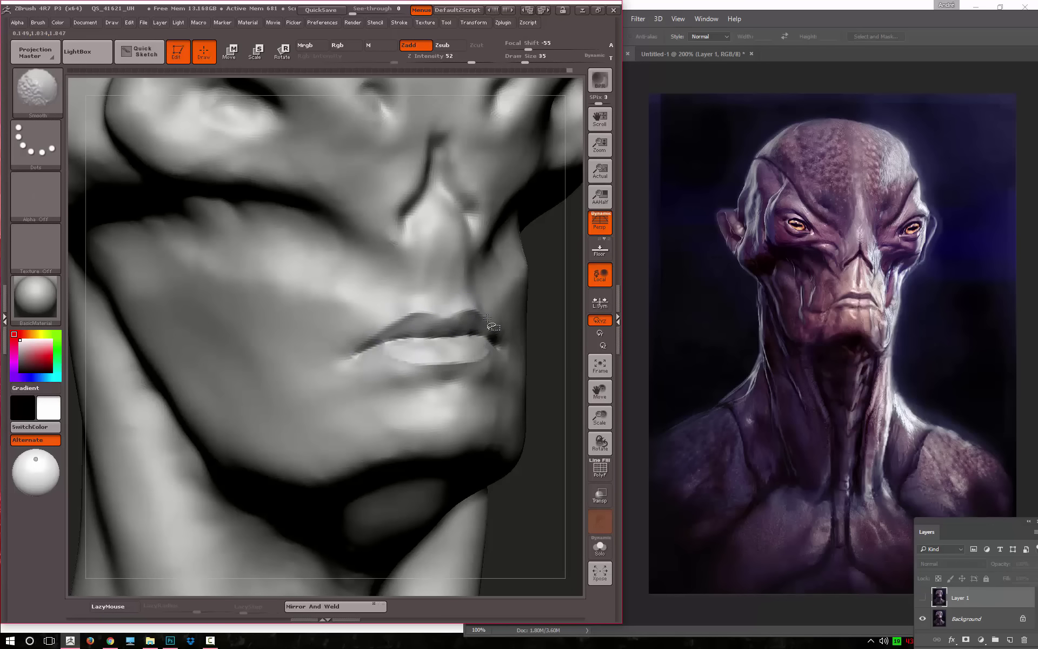
left_click_drag(562, 465, 541, 254, "alt")
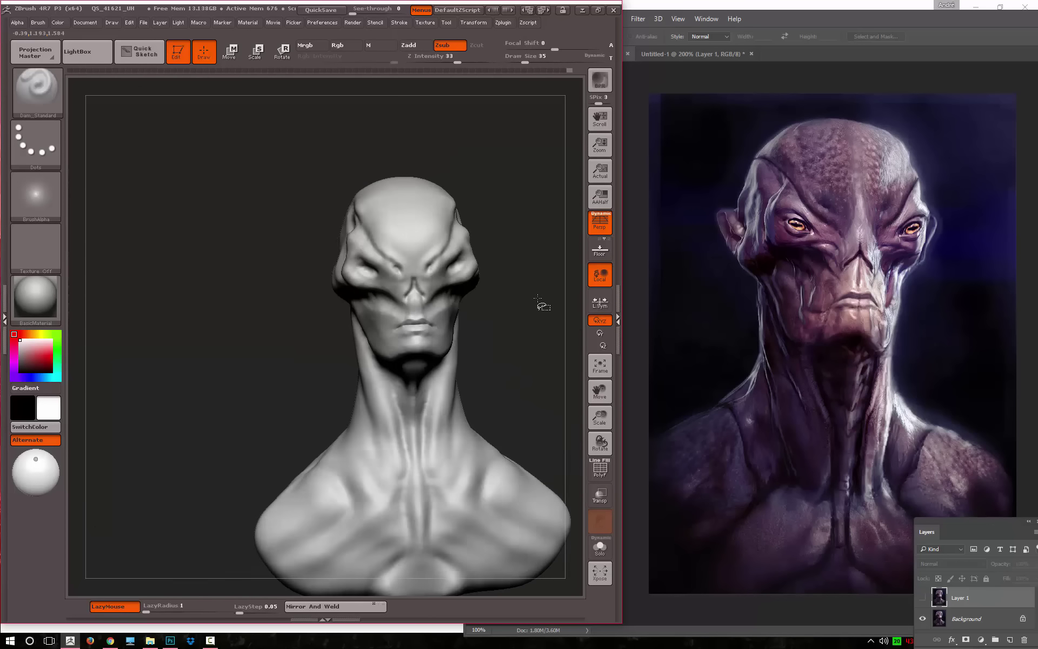
left_click_drag(540, 303, 427, 331)
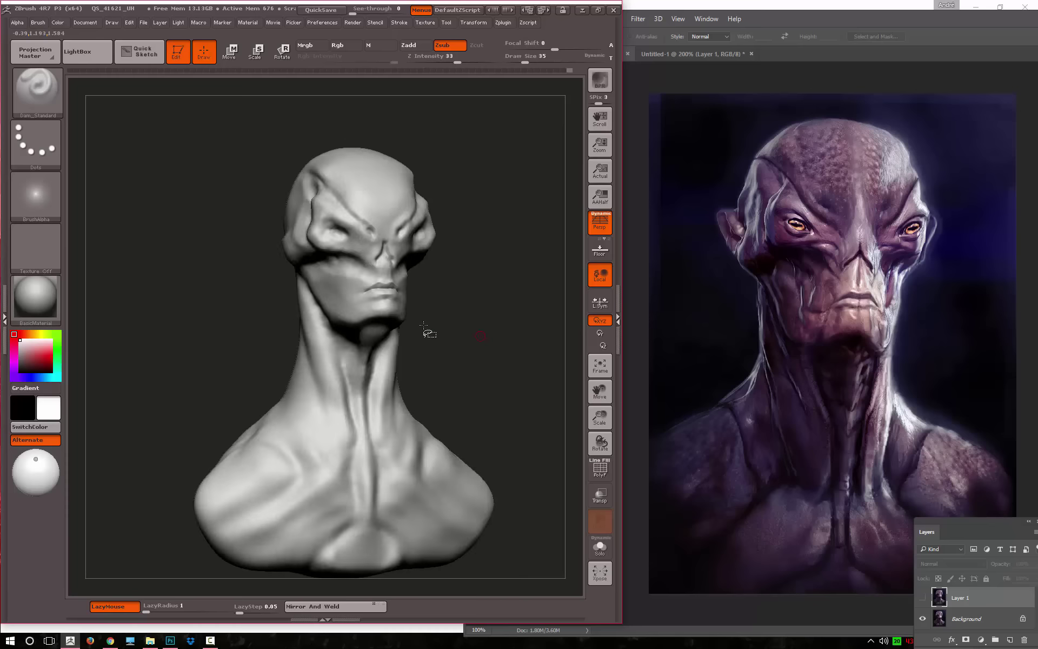
mouse_move(470, 259)
left_mouse_down("alt")
mouse_move(440, 301)
mouse_move(440, 382)
mouse_move(400, 325)
left_mouse_up("alt")
key("shift")
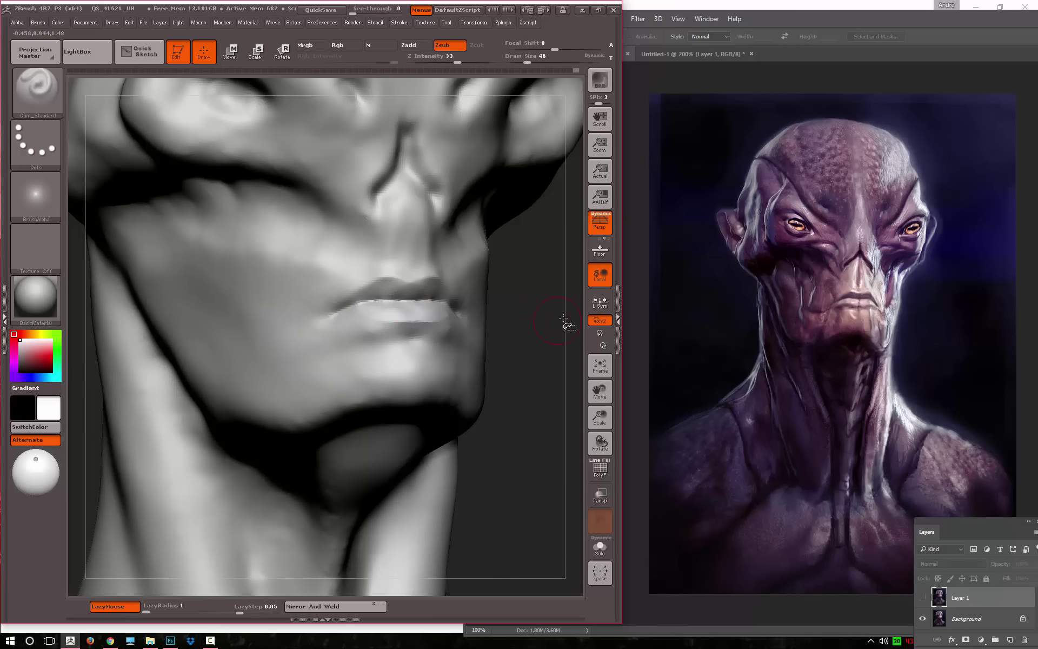
key("f")
key("ctrl")
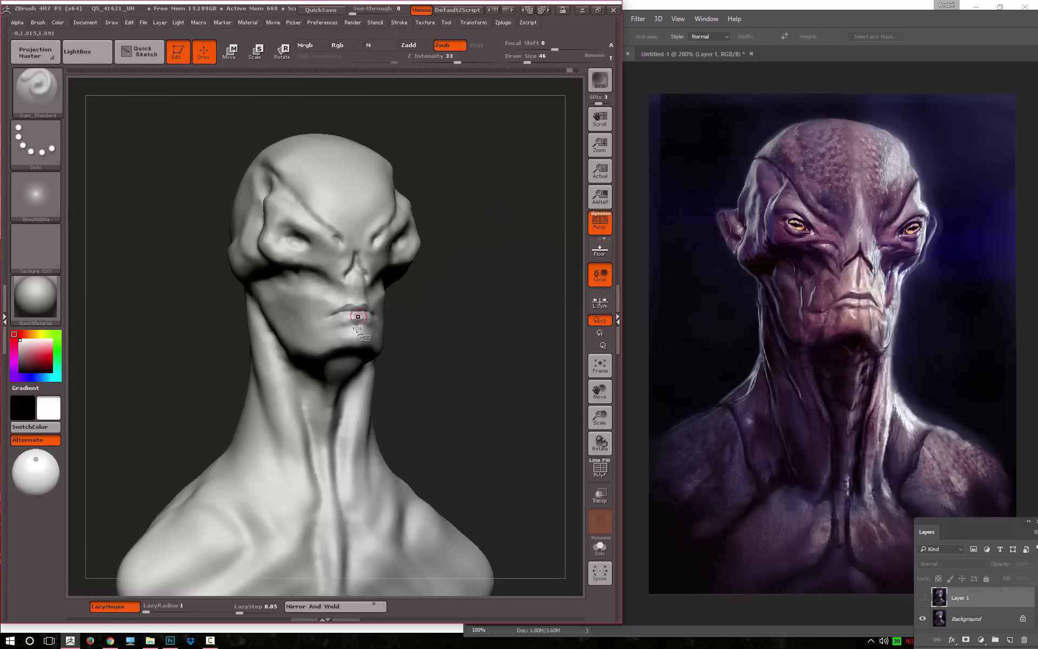
mouse_move(452, 364)
left_mouse_down()
mouse_move(474, 340)
mouse_move(505, 387)
mouse_move(546, 354)
left_mouse_up()
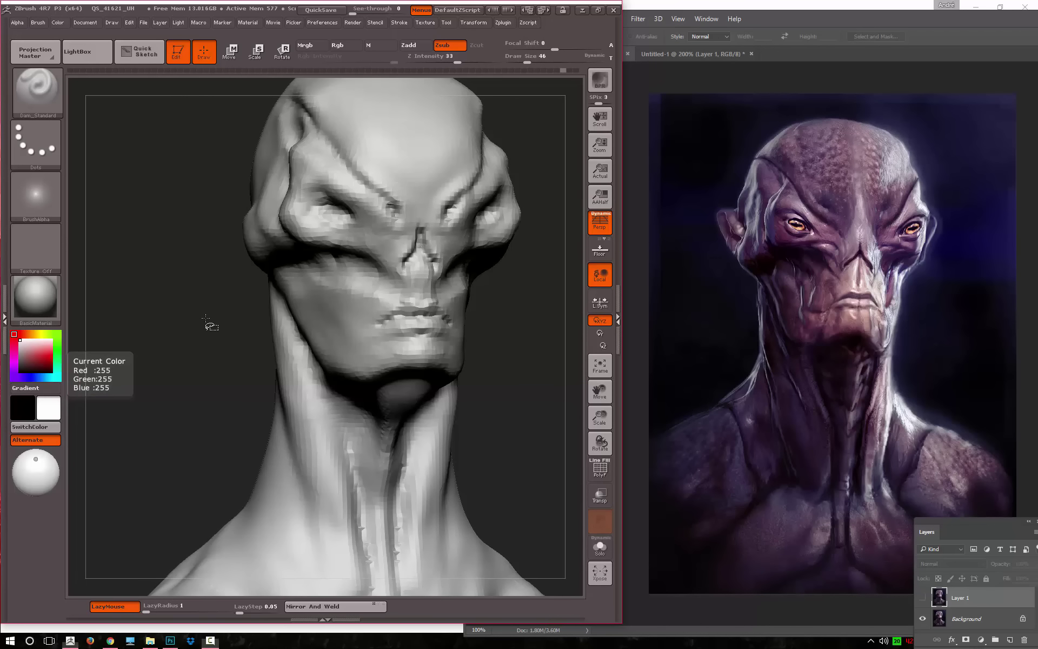
key("shift+d")
key("d")
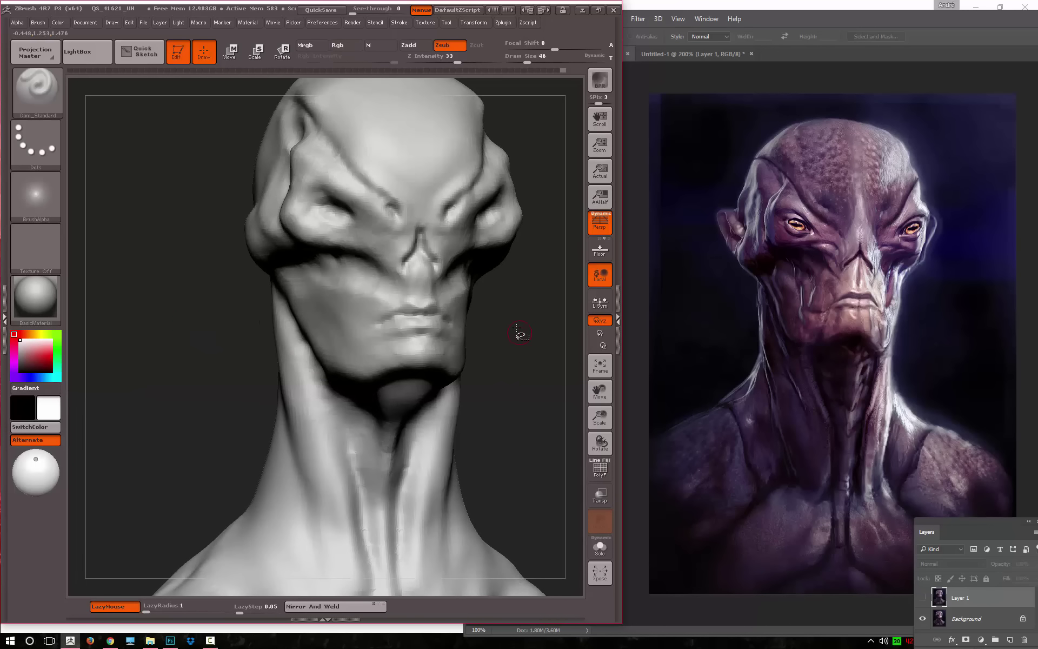
left_click_drag(563, 336, 552, 297, "alt")
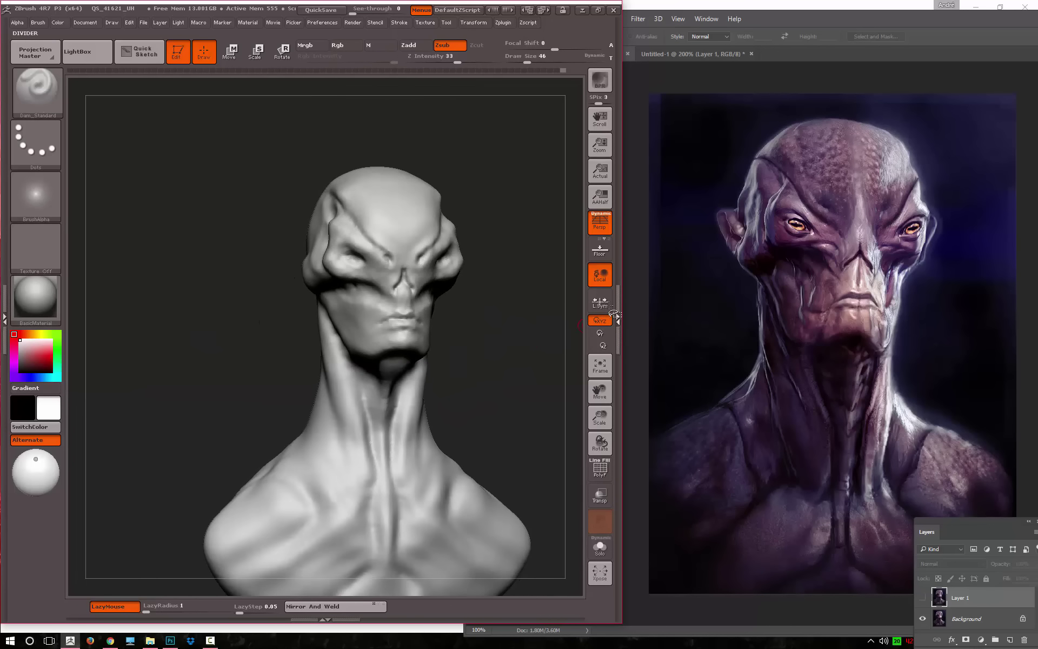
Inspect the Tool > Geometry settings in a maximized window, then restore it beside the reference
left_click(616, 316)
left_click(598, 10)
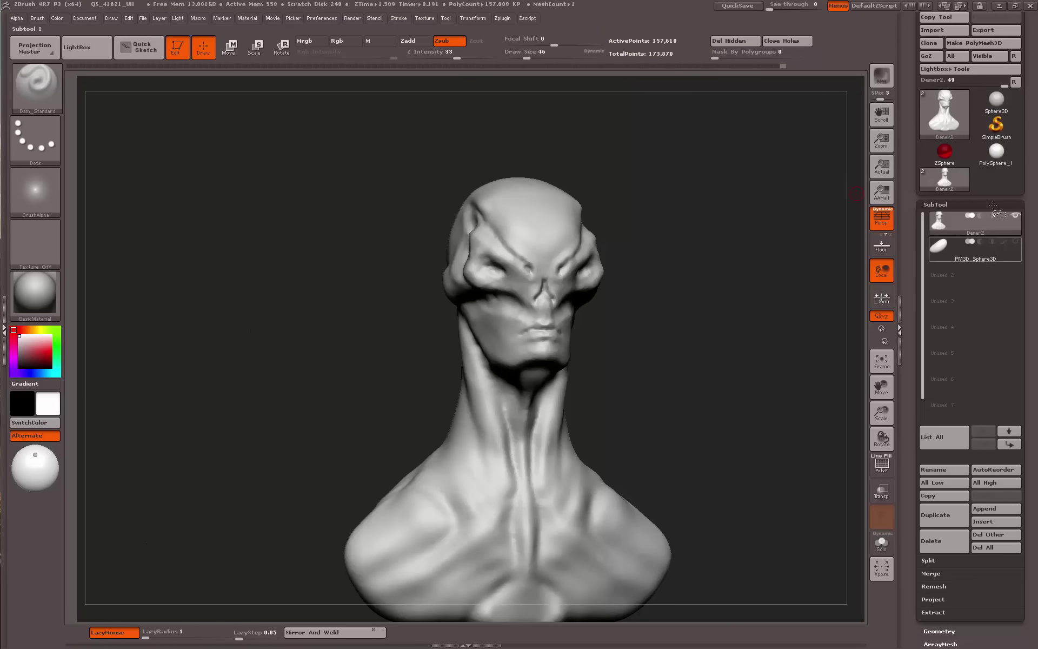
left_click(938, 204)
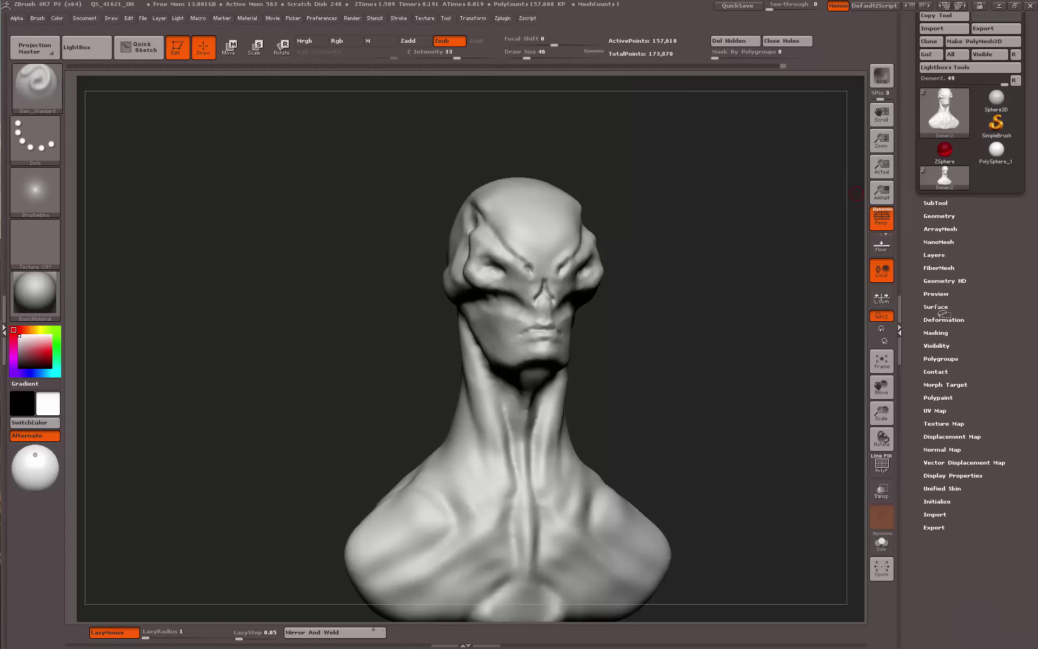
left_click(941, 216)
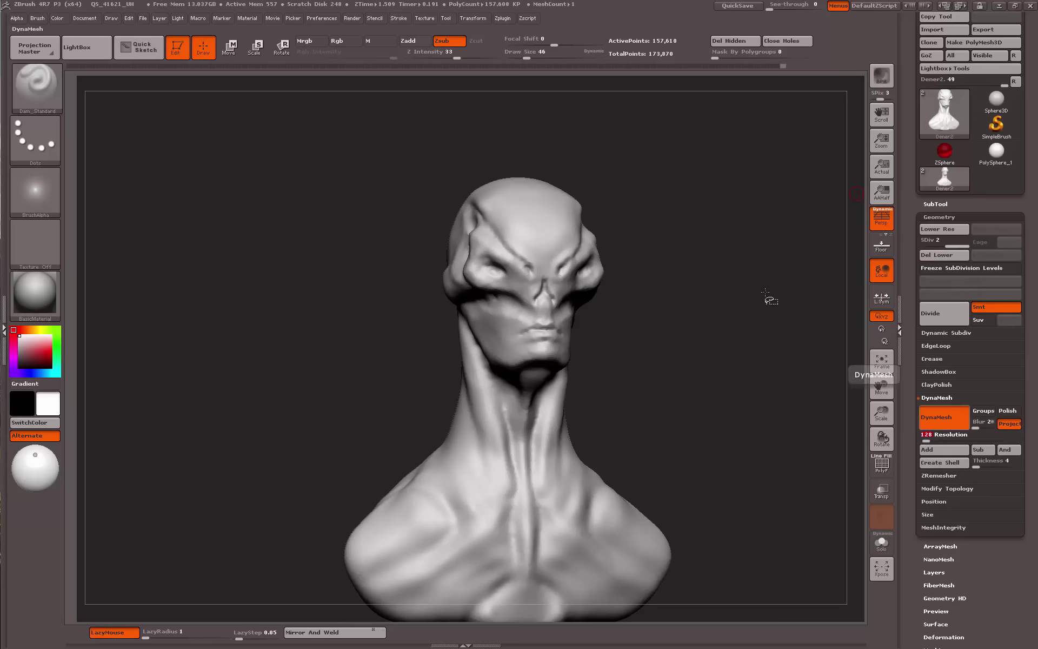
key("ctrl")
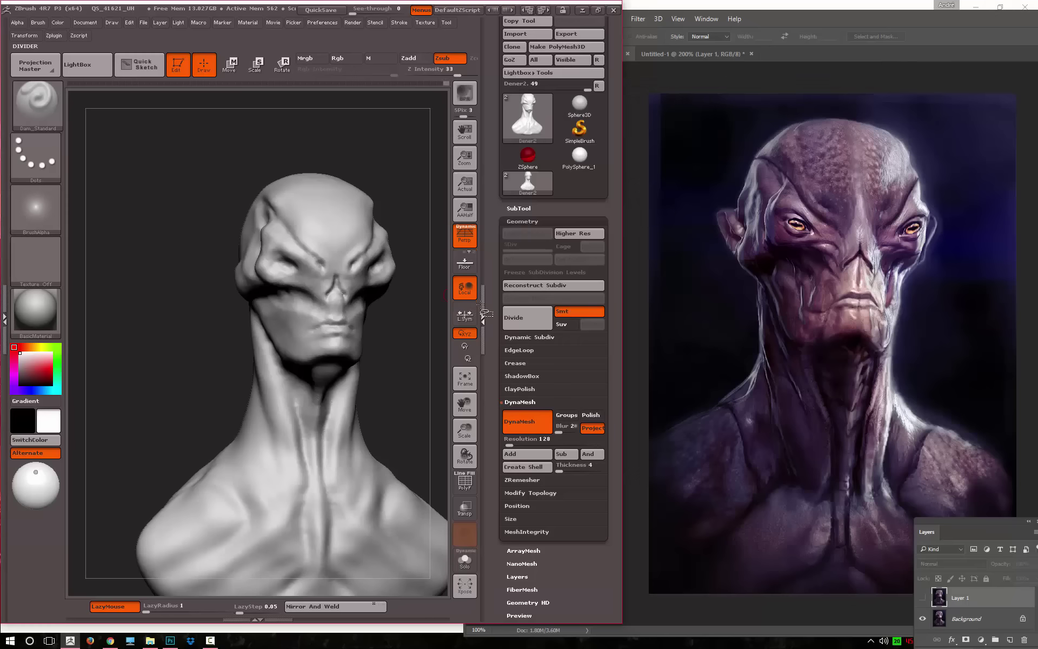
left_click(486, 313)
Carve a sharper crease along the lip line with Dam_Standard, zoomed in on the mouth
key("b")
key("Escape")
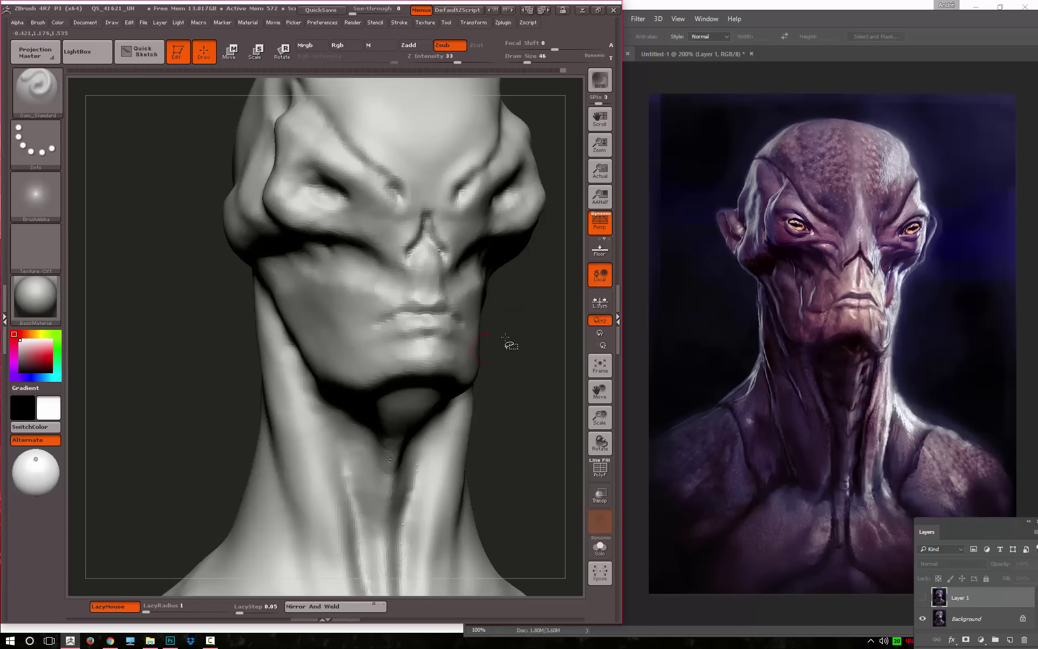
left_click_drag(529, 363, 424, 311, "alt")
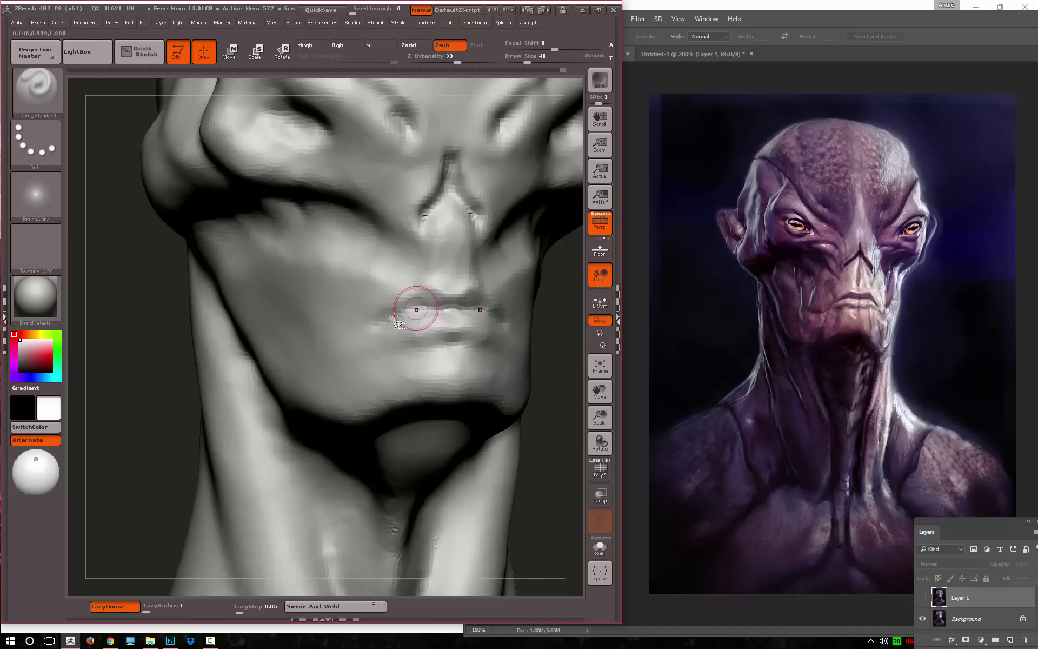
left_click_drag(404, 314, 431, 310)
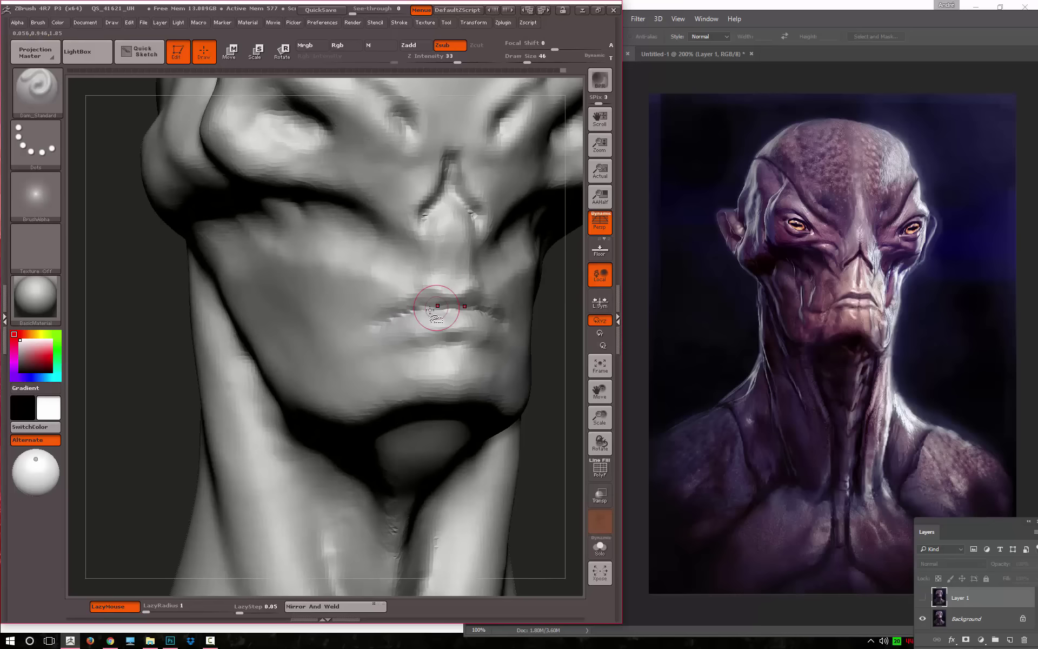
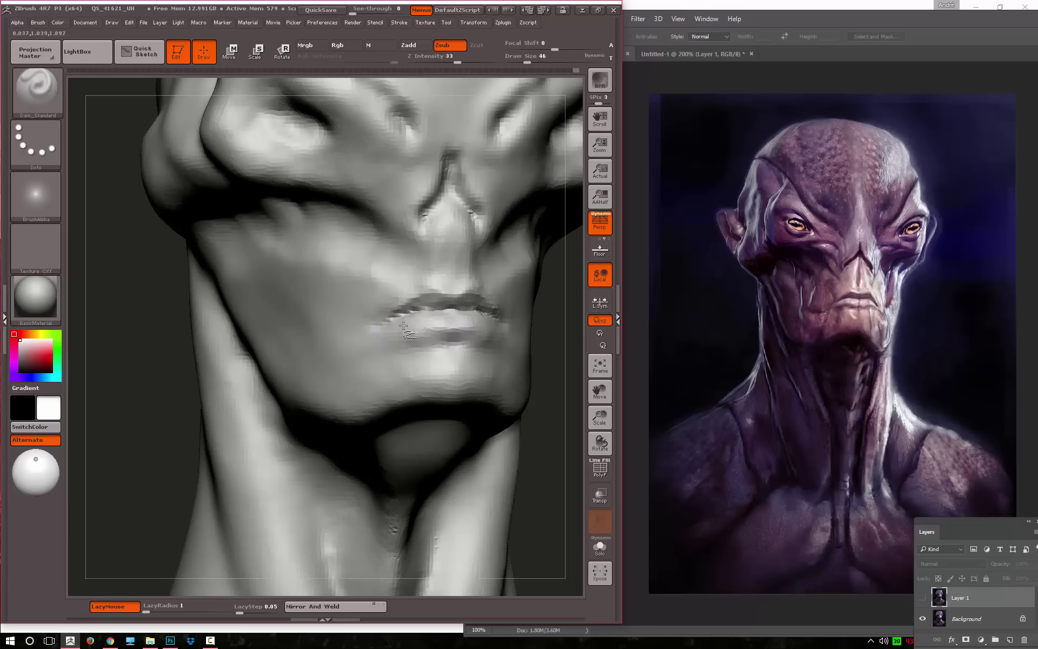
Smooth the lip, then inspect the alien head zoomed out, in three-quarter and front views
key("shift")
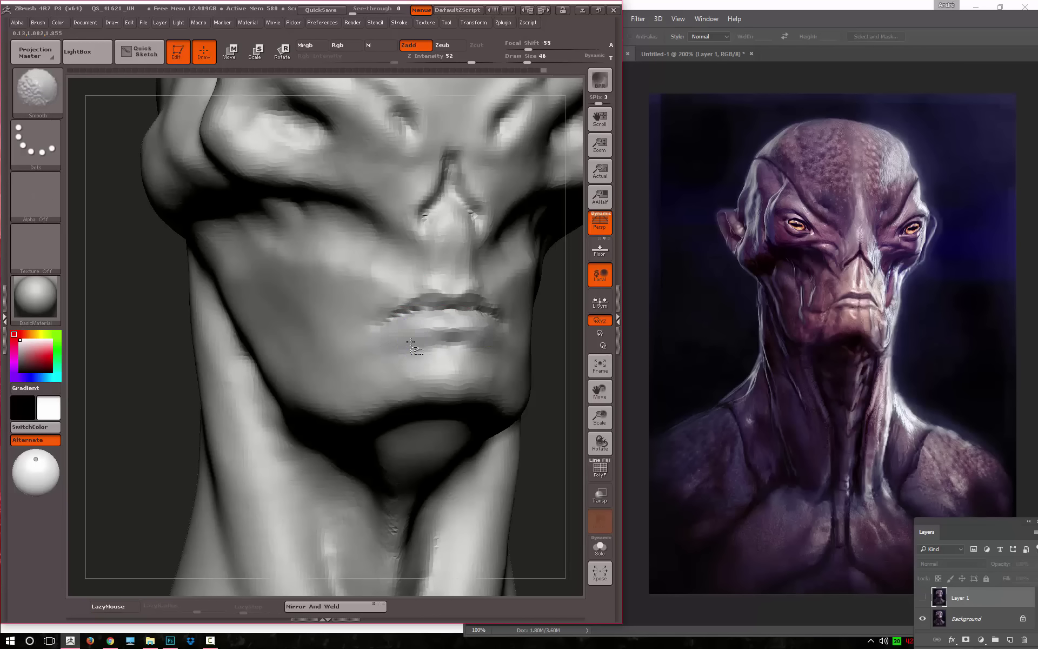
key("space")
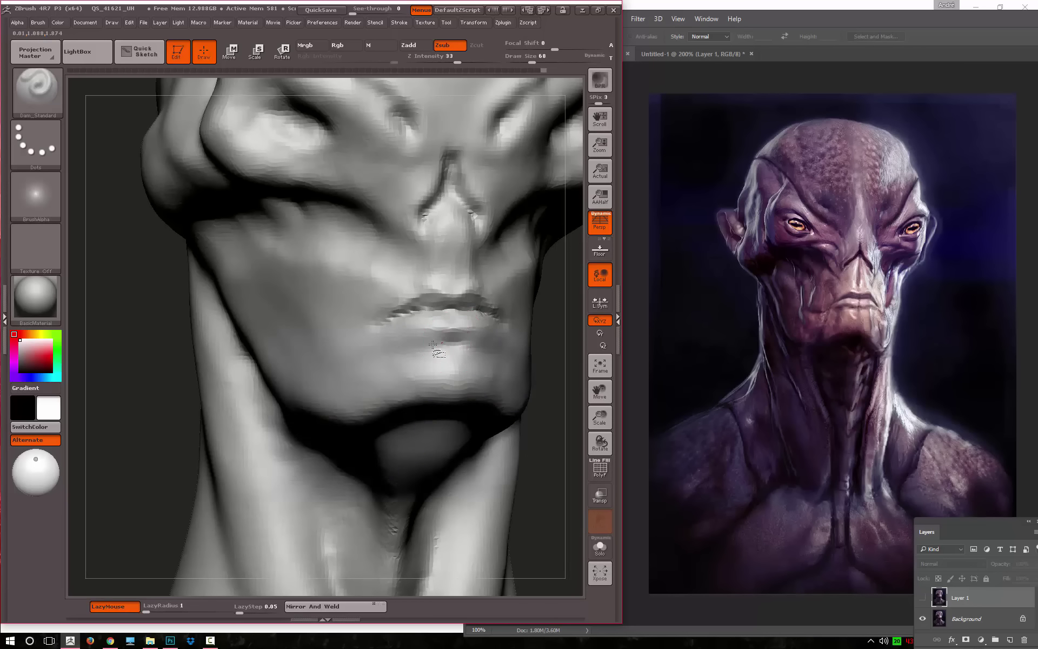
left_click_drag(121, 315, 172, 389, "alt")
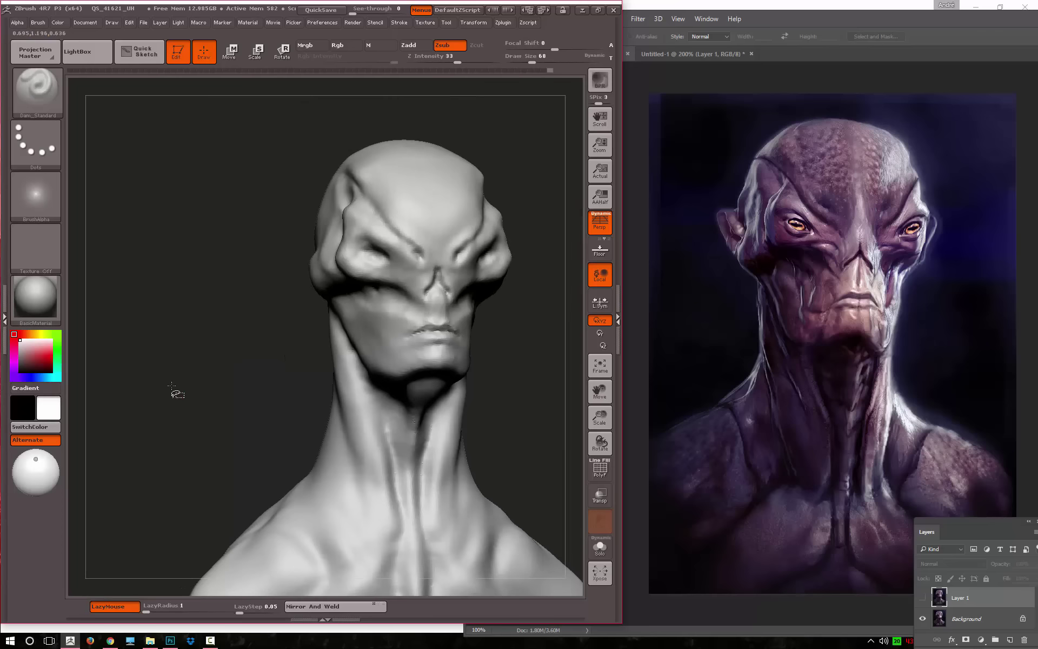
left_click_drag(243, 376, 404, 292, "alt")
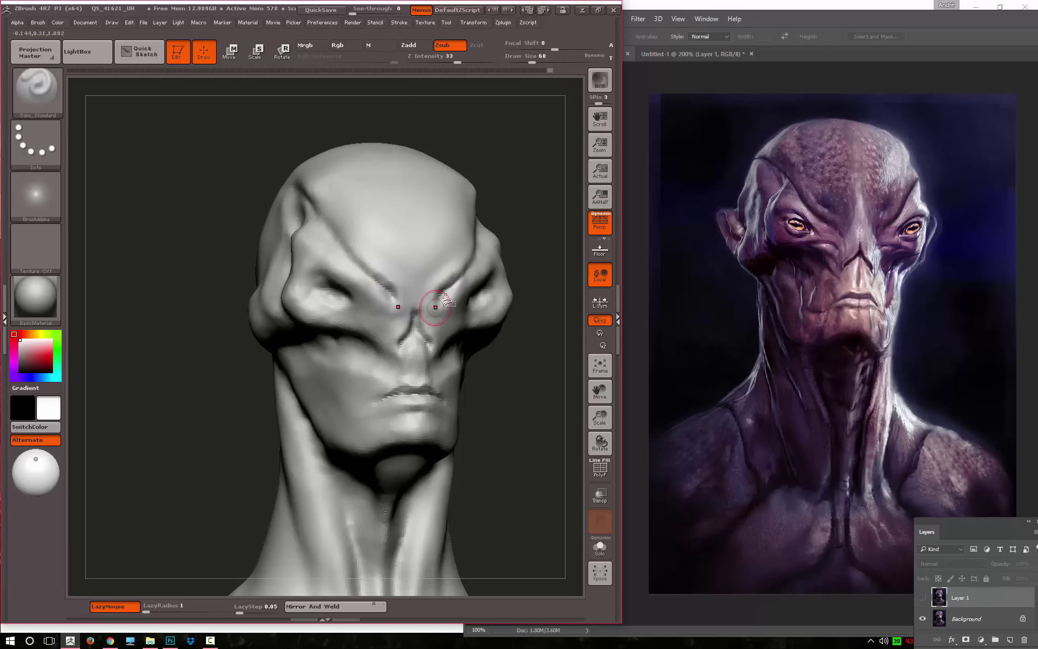
left_click_drag(521, 192, 441, 286)
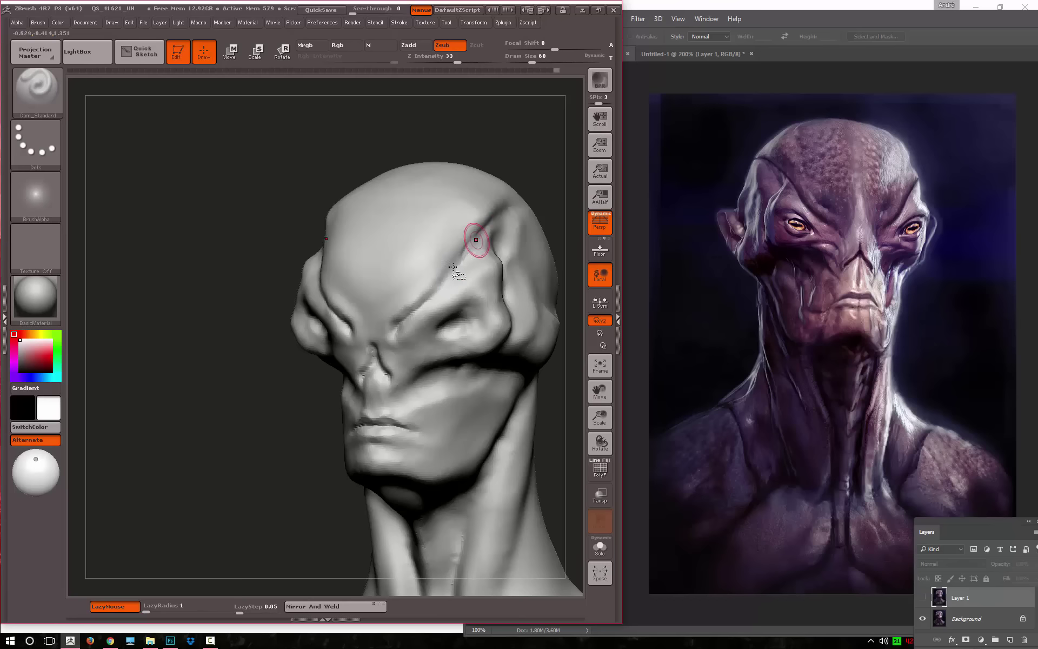
mouse_move(227, 382)
left_mouse_down()
mouse_move(232, 336)
mouse_move(248, 343)
mouse_move(232, 345)
left_mouse_up()
Zoom into the eye and carve the upper and lower eyelid creases with Dam_Standard
key("b")
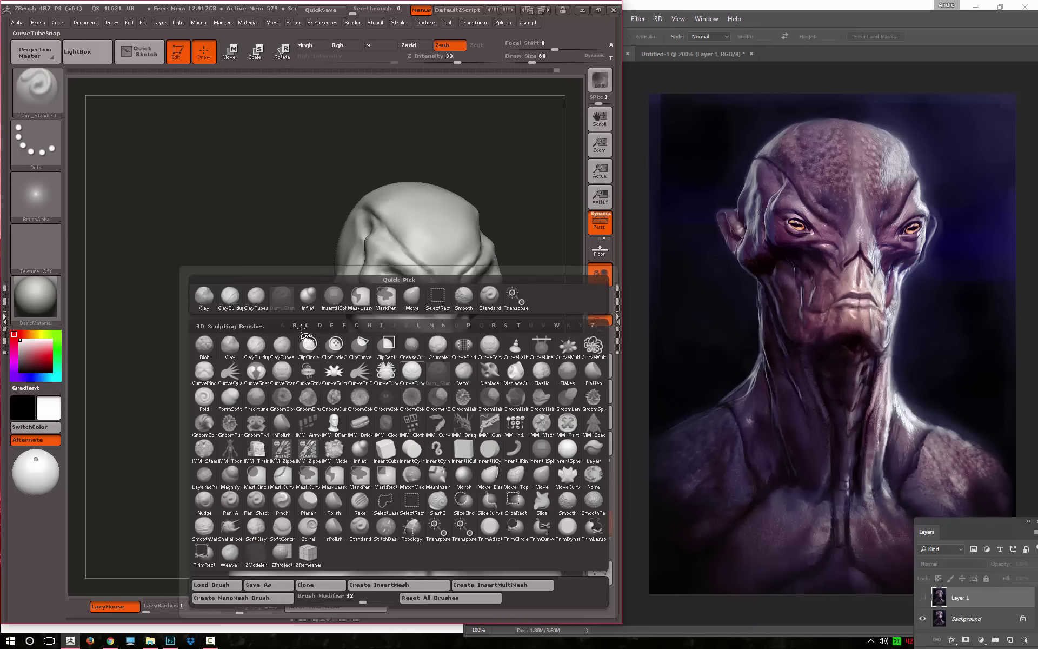
left_click_drag(185, 216, 301, 308, "alt")
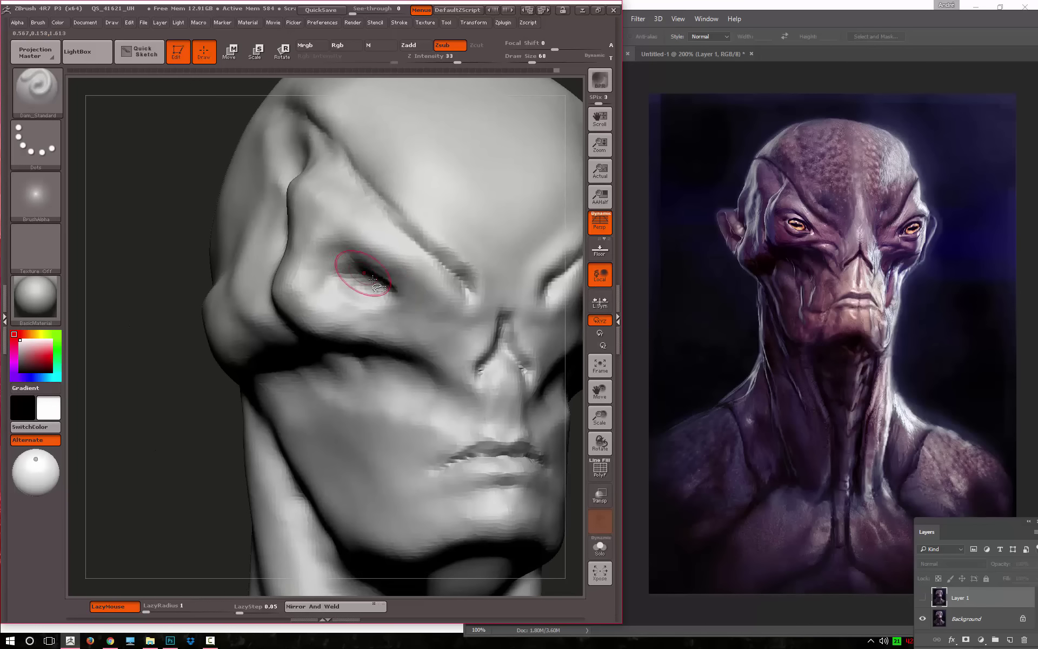
mouse_move(373, 279)
left_mouse_down()
mouse_move(360, 267)
mouse_move(346, 281)
left_mouse_up()
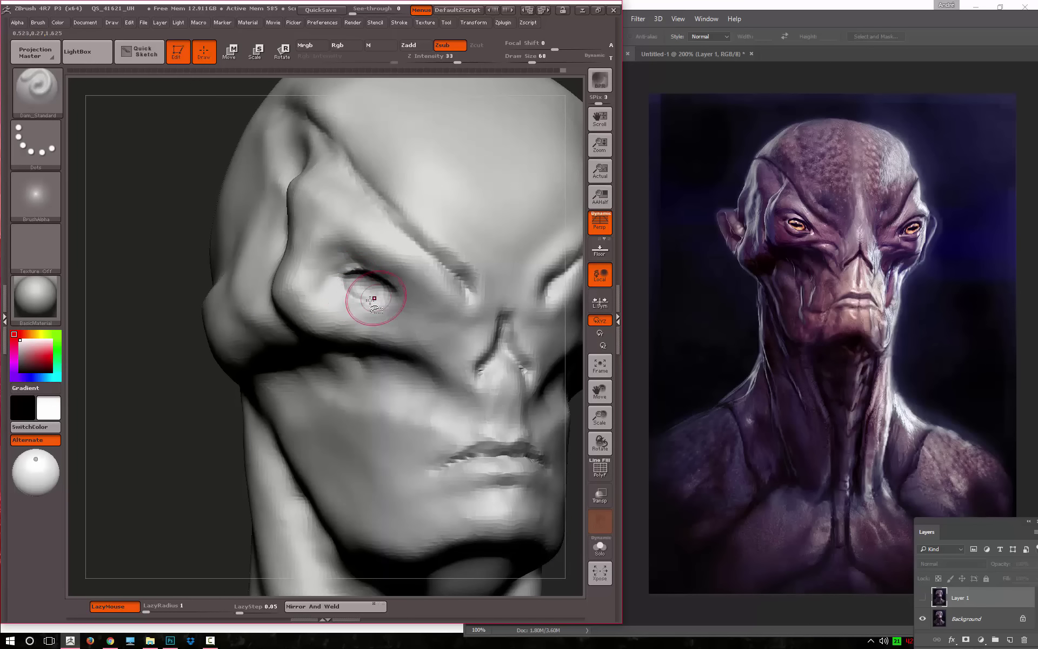
left_click_drag(380, 279, 376, 310)
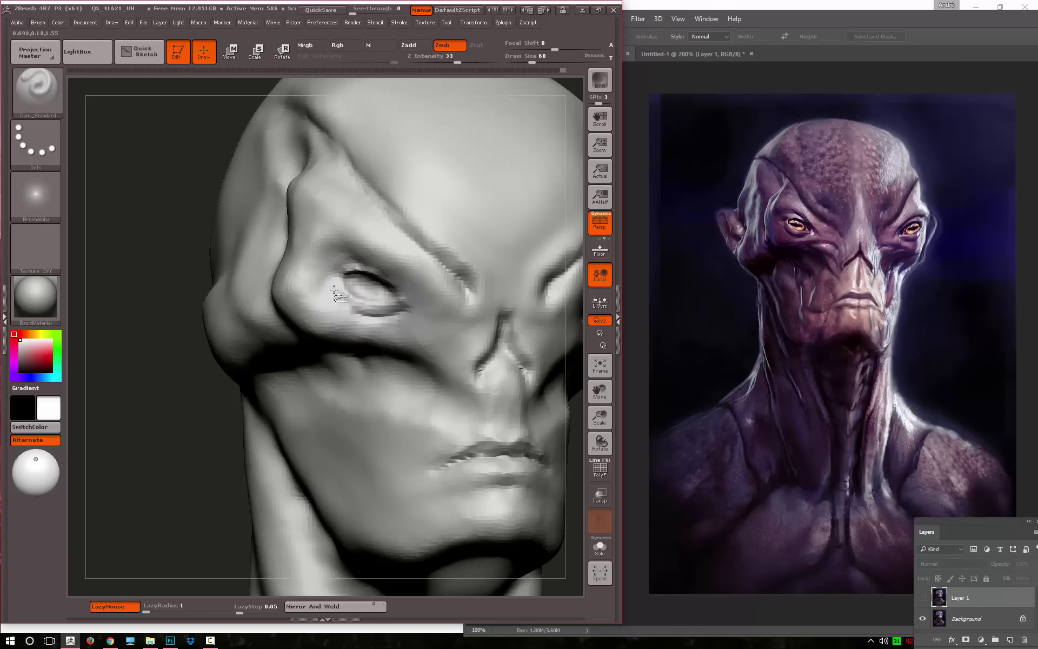
left_click_drag(340, 280, 356, 309)
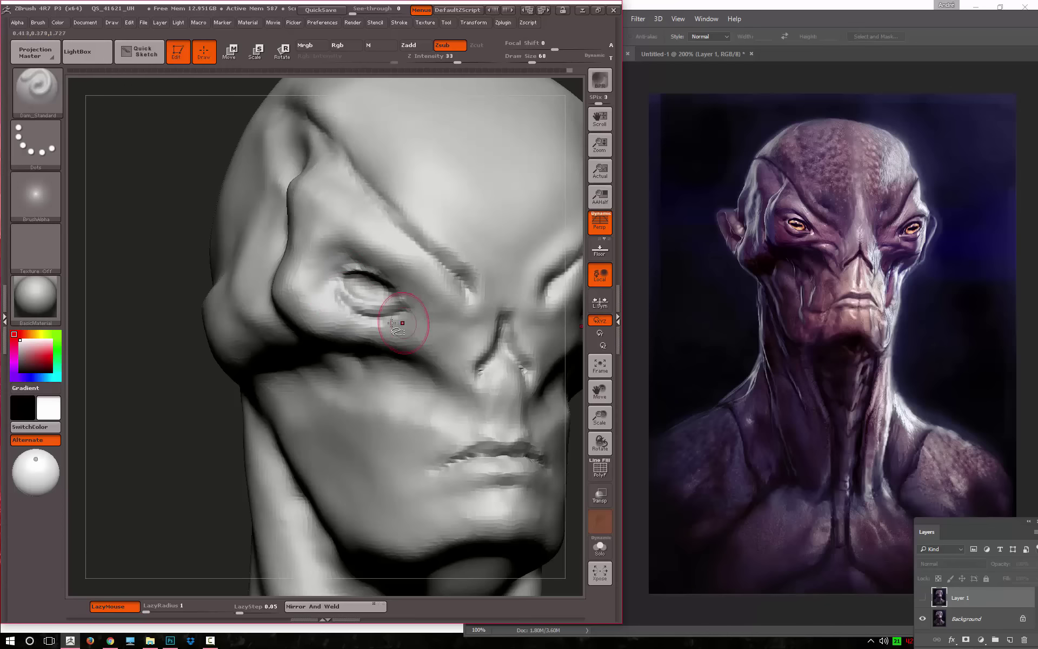
Try the ClayTubes brush, enlarging it and softening its focal shift
key("b")
key("c")
key("t")
key("space")
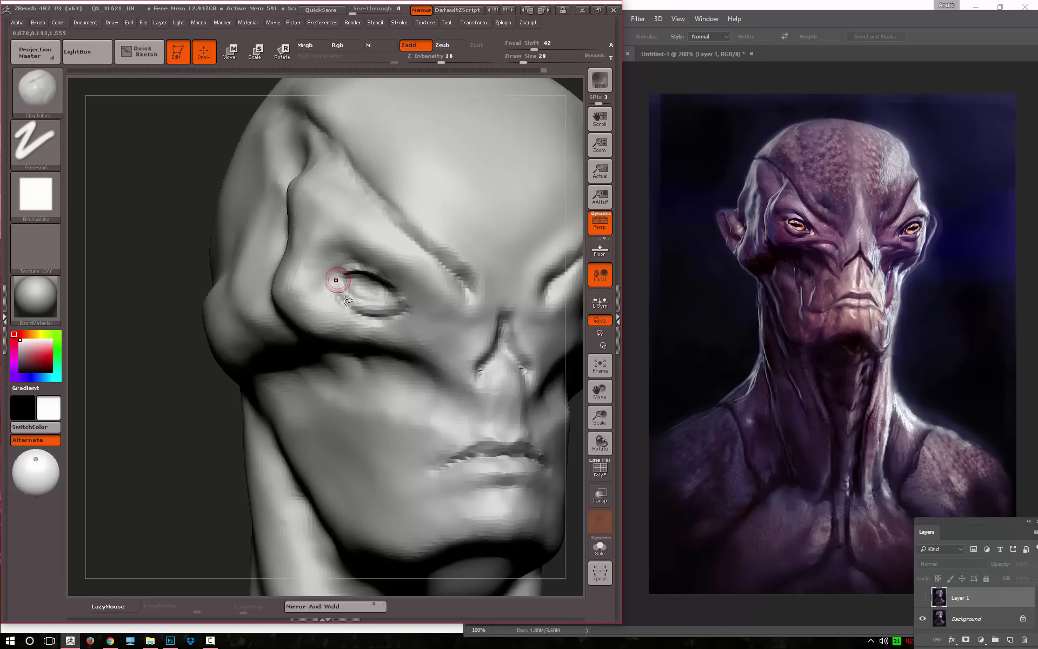
key("space")
key("space")
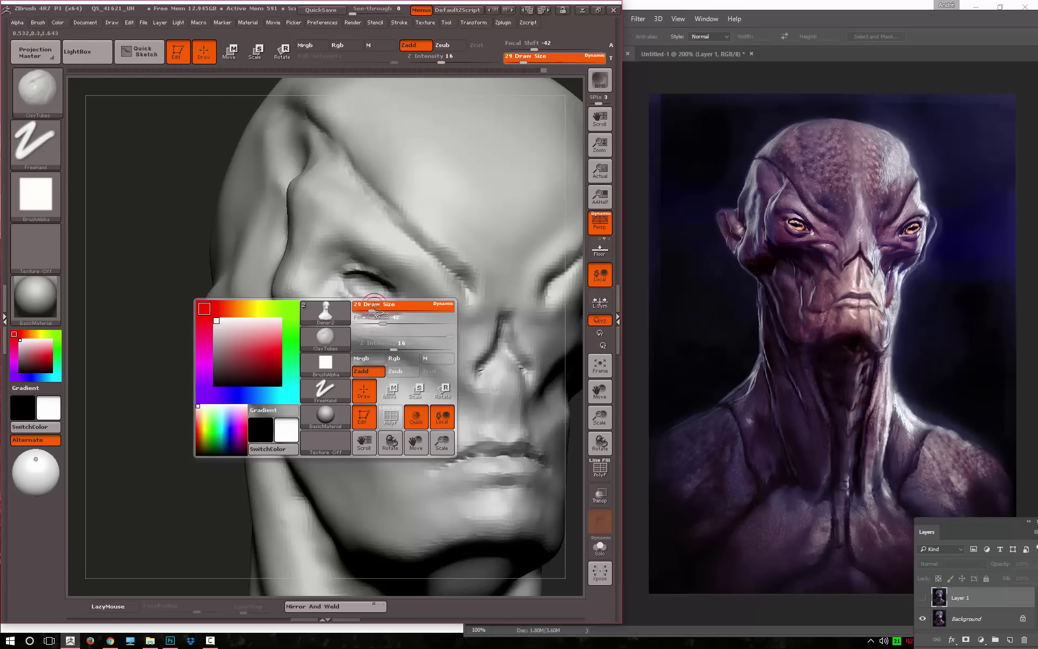
mouse_move(373, 317)
left_mouse_down()
mouse_move(387, 318)
mouse_move(340, 297)
left_mouse_up()
key("space")
Return to Dam_Standard, deepen the upper eyelid crease, then frame the head front-on
key("b")
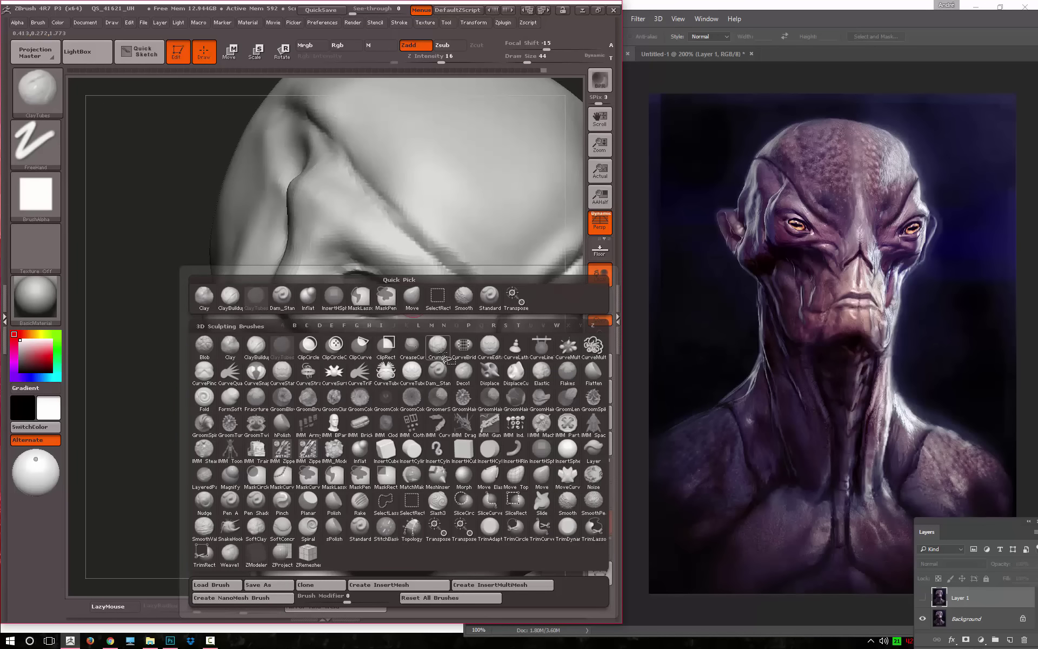
key("d")
key("s")
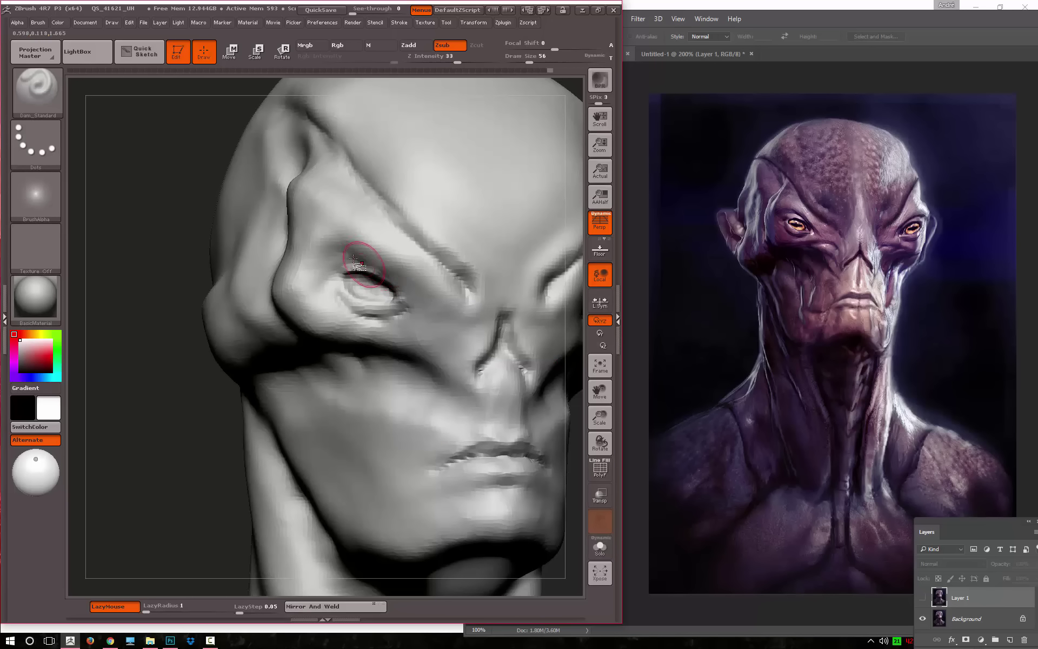
left_click_drag(369, 263, 387, 273)
key("f")
mouse_move(204, 290)
left_mouse_down()
mouse_move(209, 378)
mouse_move(173, 387)
mouse_move(494, 277)
mouse_move(470, 253)
left_mouse_up()
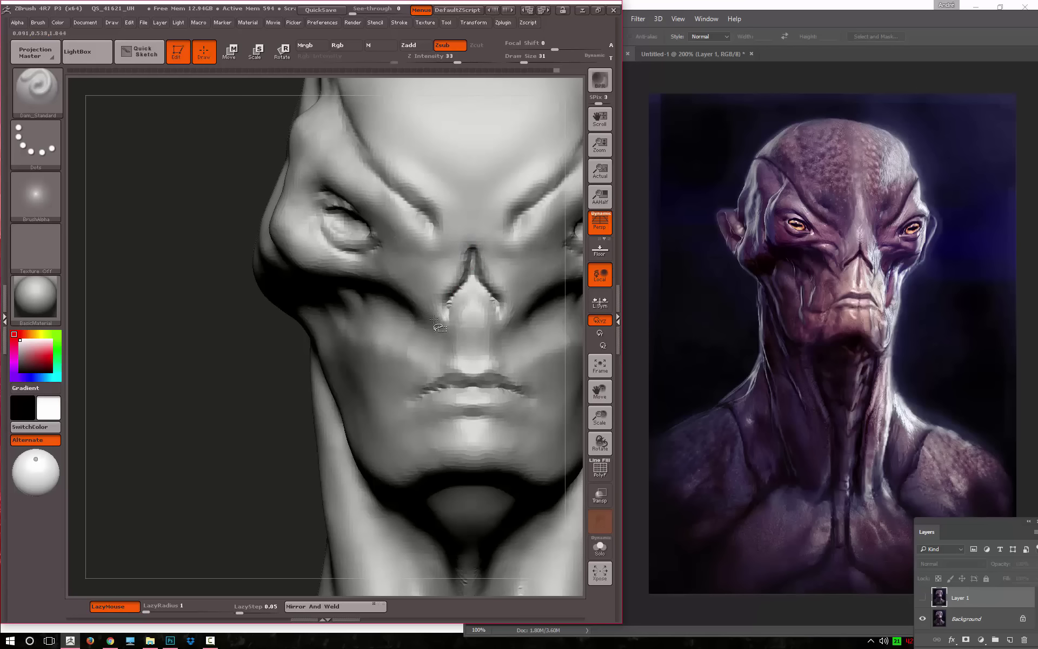
Build up the cheek fold beside the nose with ClayTubes at size 62
key("f")
mouse_move(209, 283)
left_mouse_down()
mouse_move(200, 363)
mouse_move(258, 378)
mouse_move(303, 367)
left_mouse_up()
key("b")
key("c")
key("t")
key("space")
key("space")
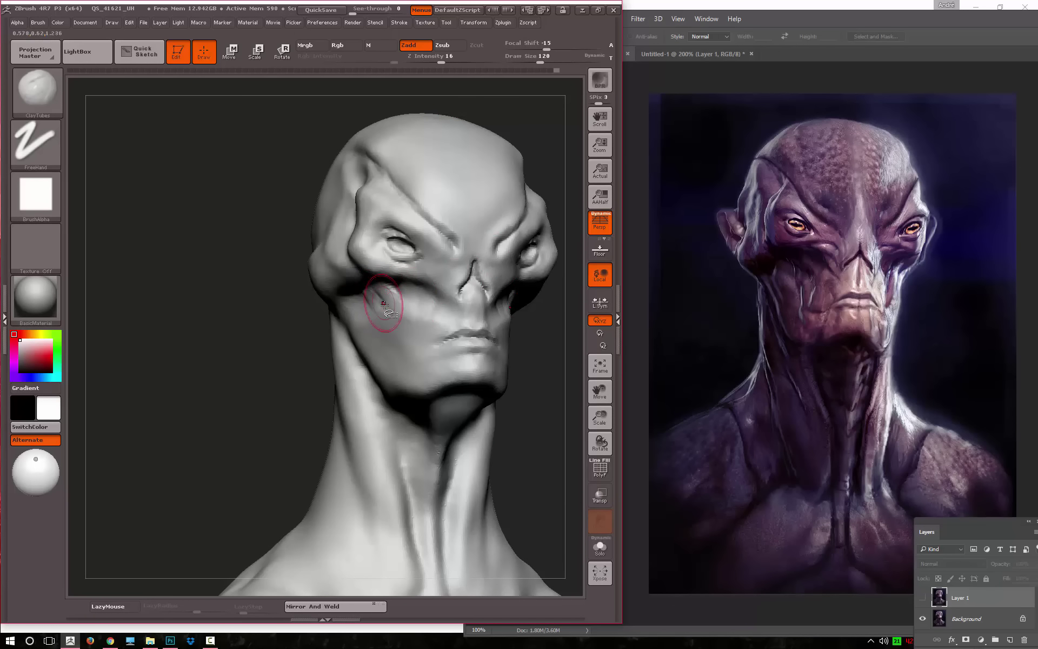
left_click_drag(416, 290, 417, 294)
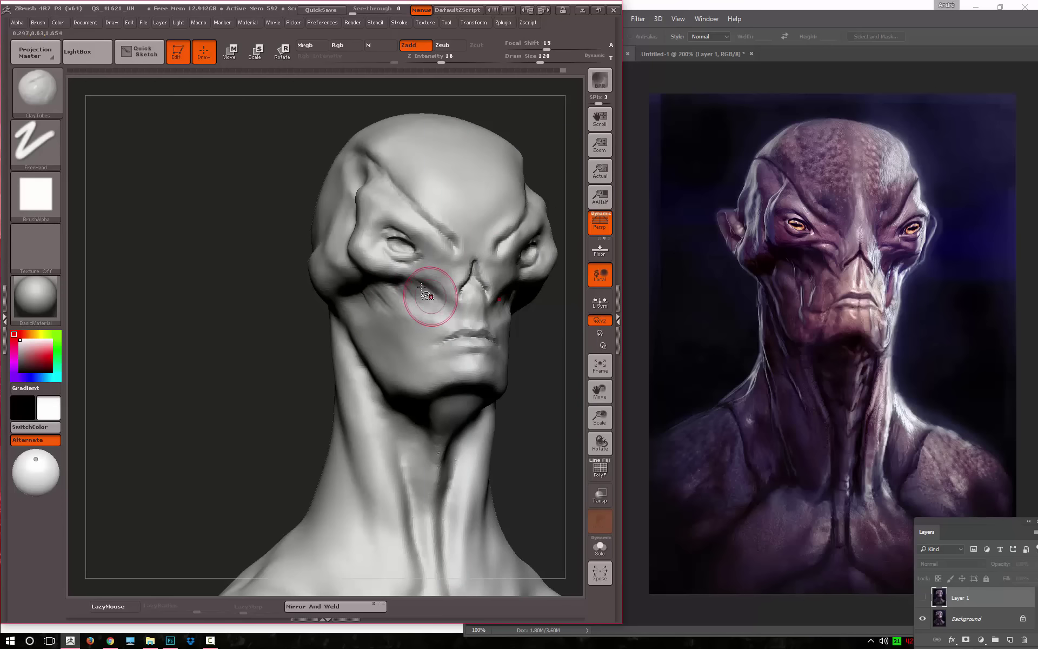
left_click_drag(288, 334, 225, 371, "alt")
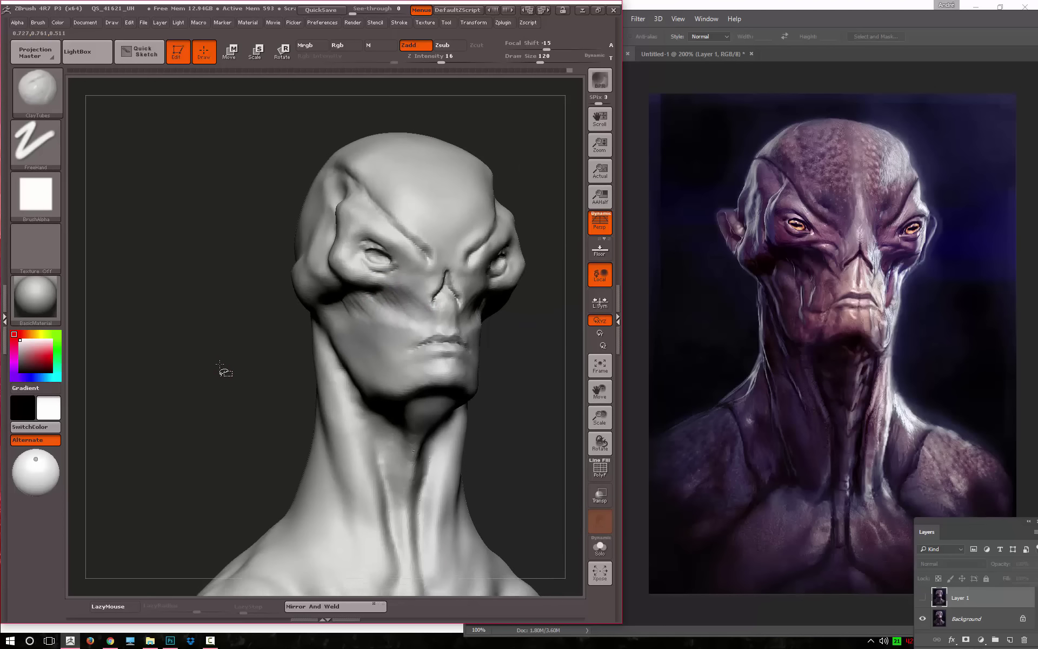
Select the Move brush from the brush palette
key("b")
key("m")
key("v")
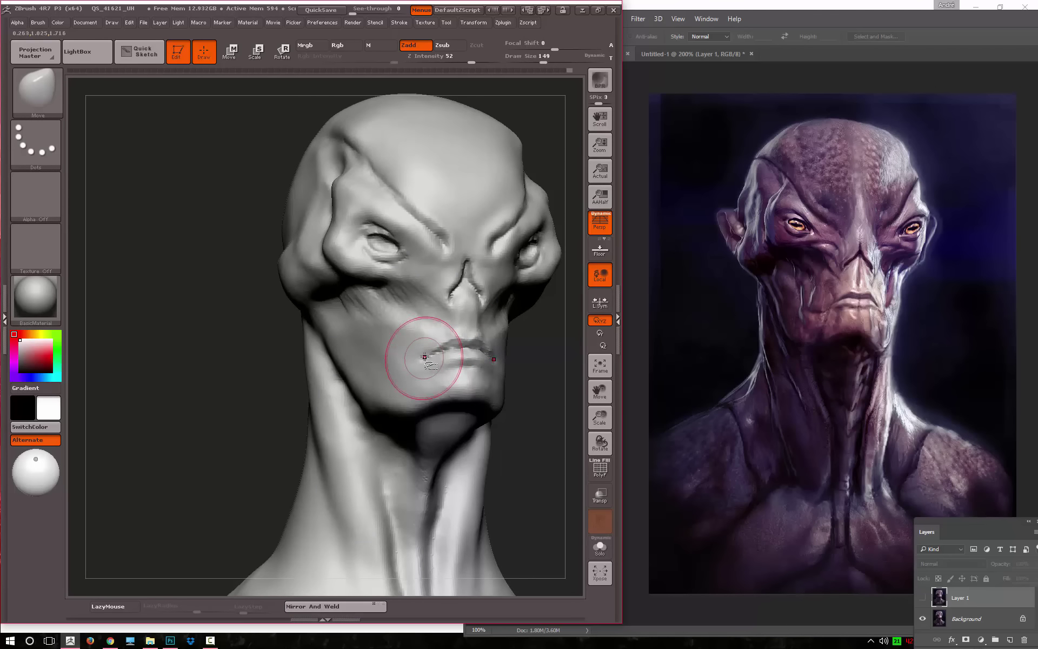
Resize the Move brush to about 158 and reposition the head in view
key("s")
mouse_move(449, 352)
left_mouse_down()
mouse_move(465, 357)
mouse_move(472, 342)
mouse_move(451, 347)
left_mouse_up()
key("space")
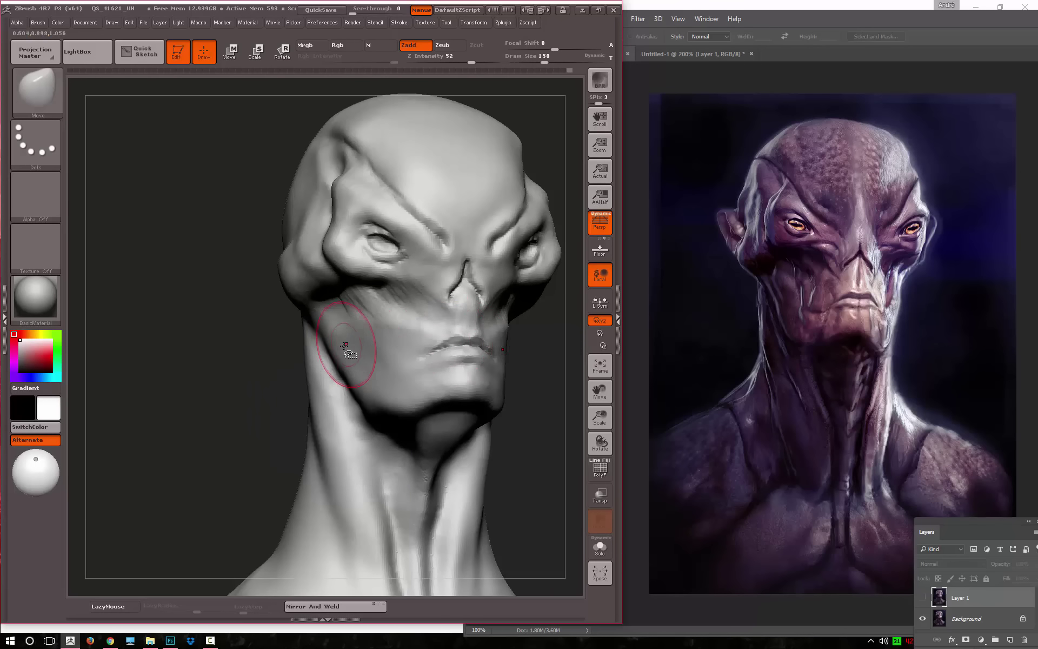
key("space")
left_click_drag(339, 347, 346, 347)
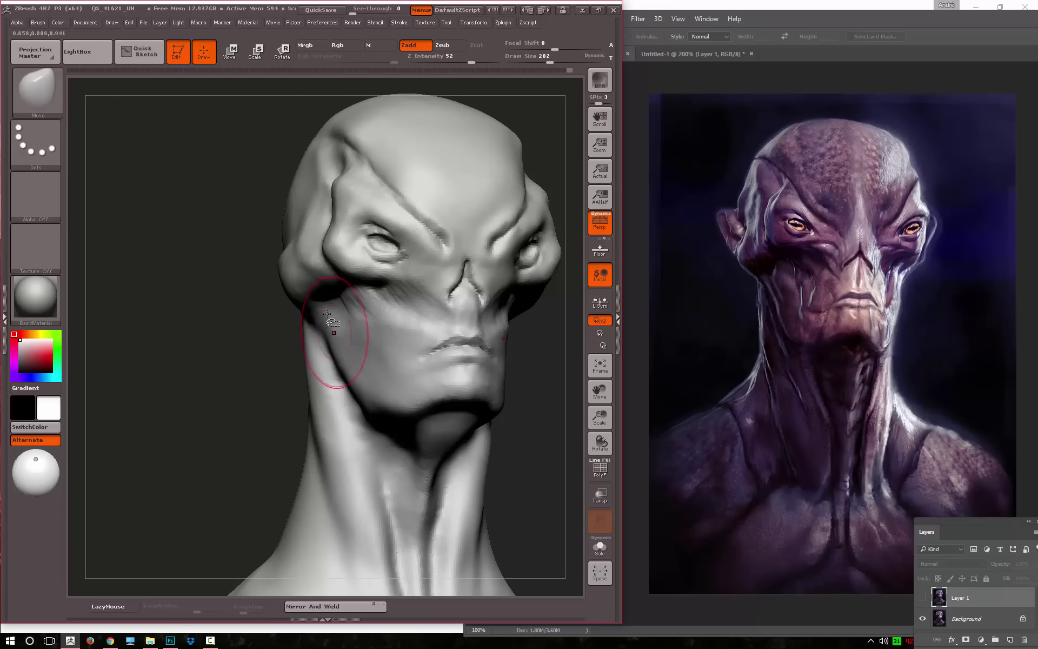
left_click_drag(283, 351, 292, 392, "alt")
key("space")
left_click_drag(356, 294, 361, 293)
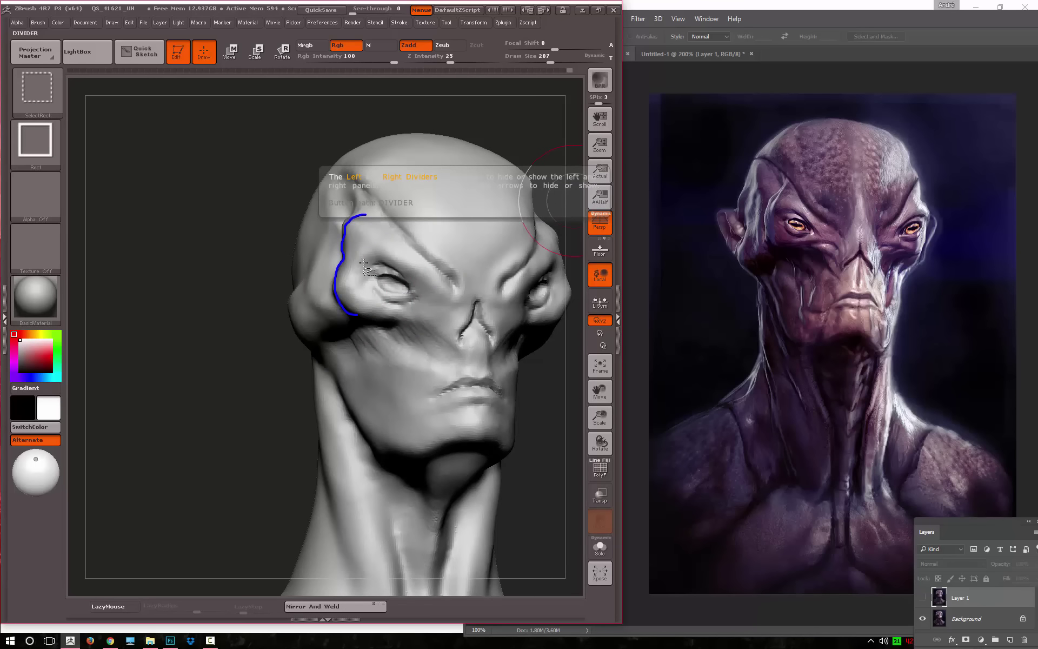
key("ctrl+shift")
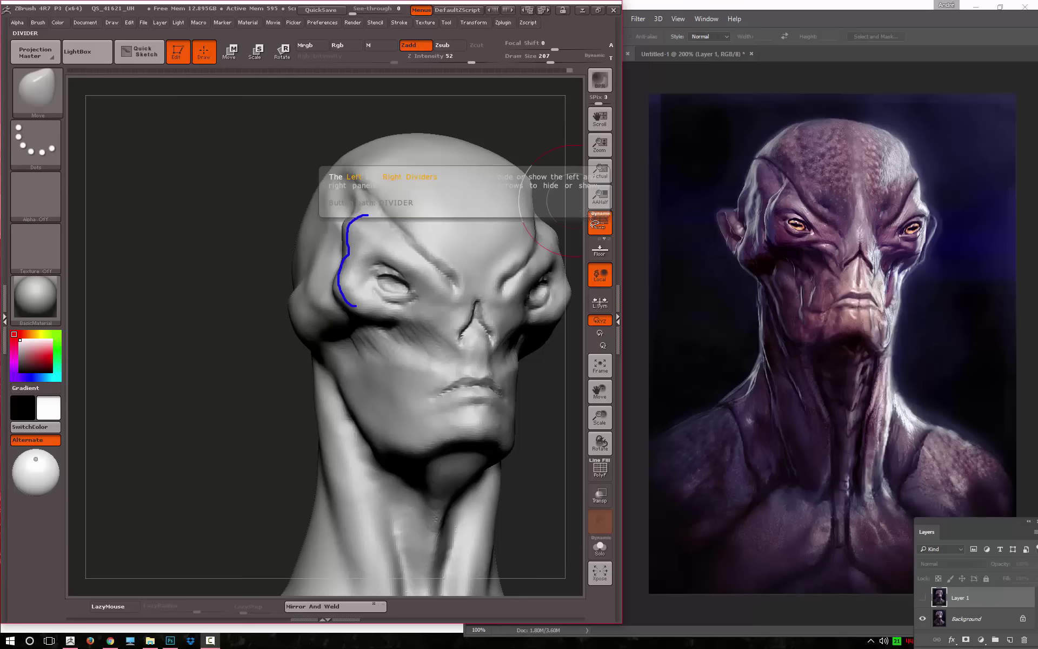
Check the reference painting, then pull and refine the temple ridge with the Move brush
left_click(774, 217)
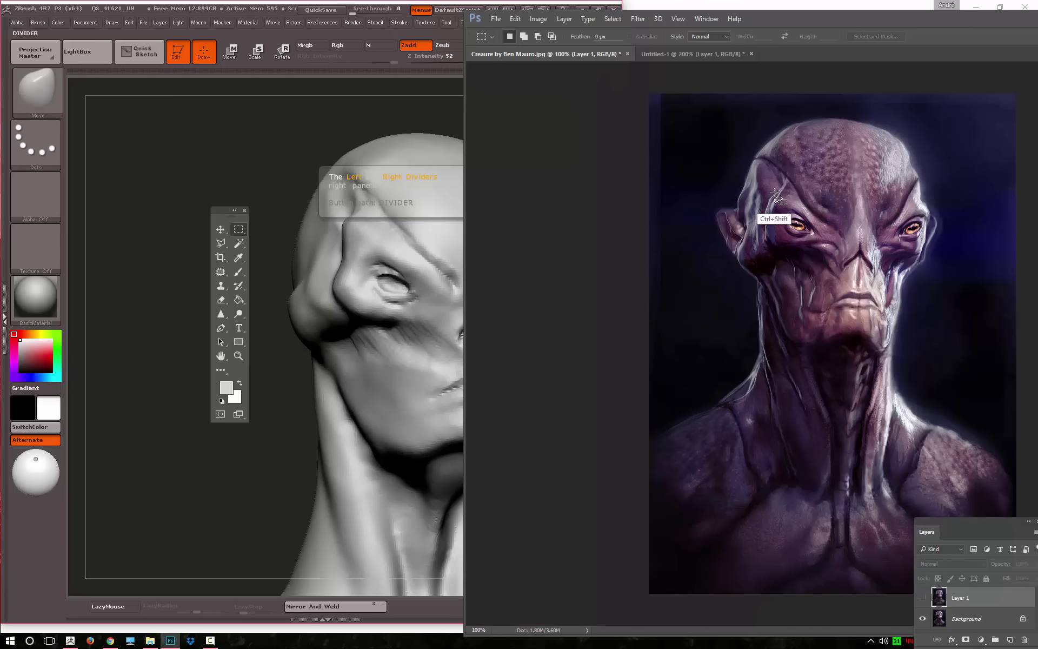
left_click(273, 173)
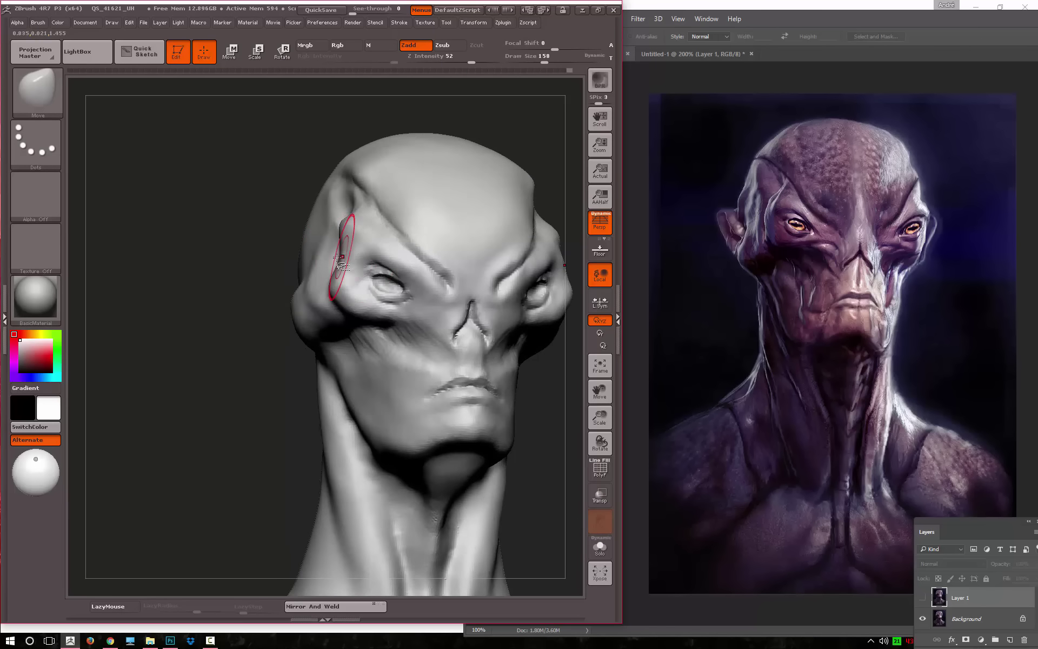
left_click_drag(341, 258, 336, 260)
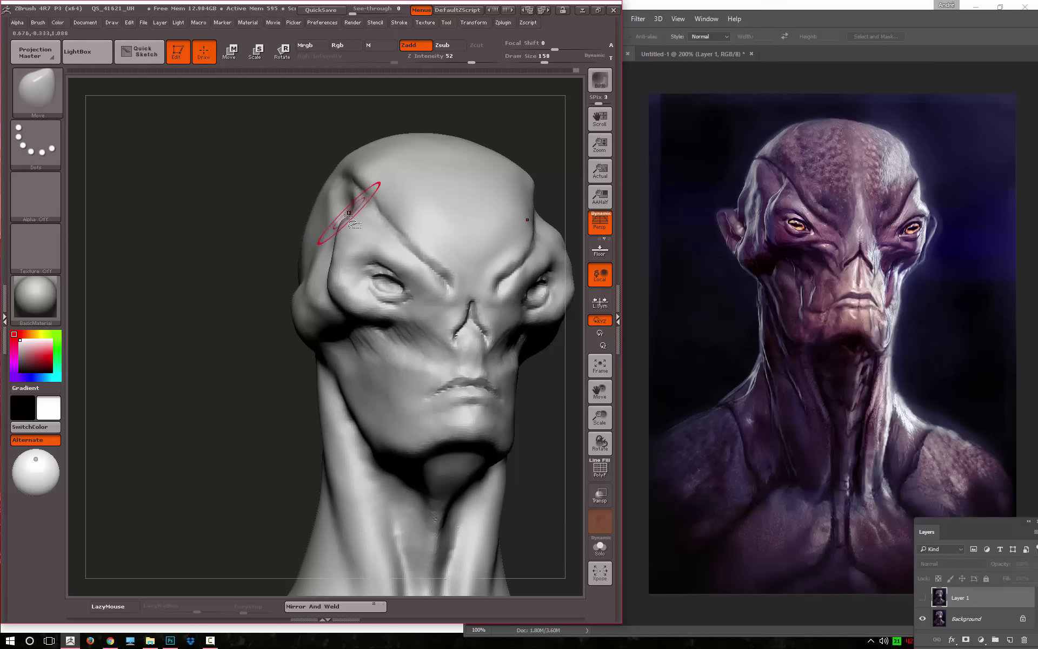
left_click_drag(347, 222, 345, 229)
key("ctrl+shift")
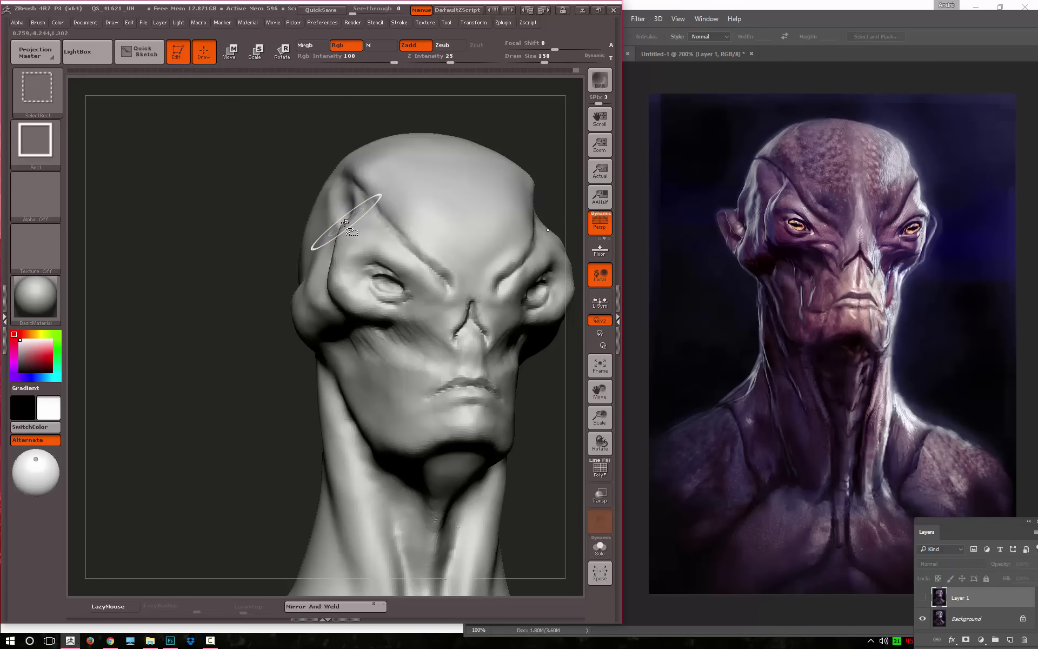
key("ctrl+shift")
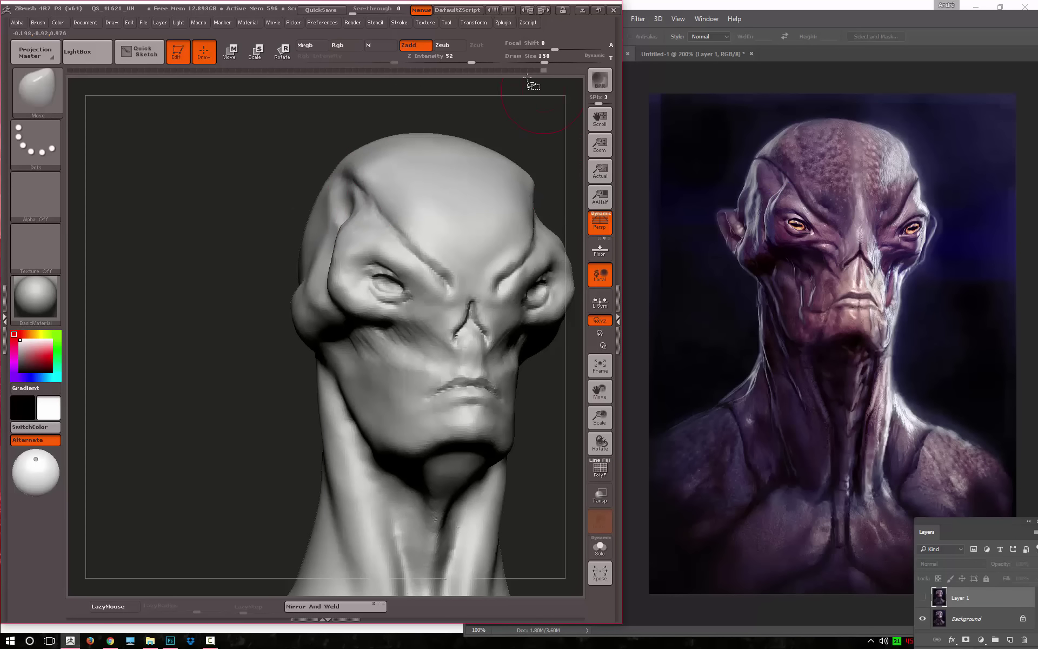
key("ctrl+shift")
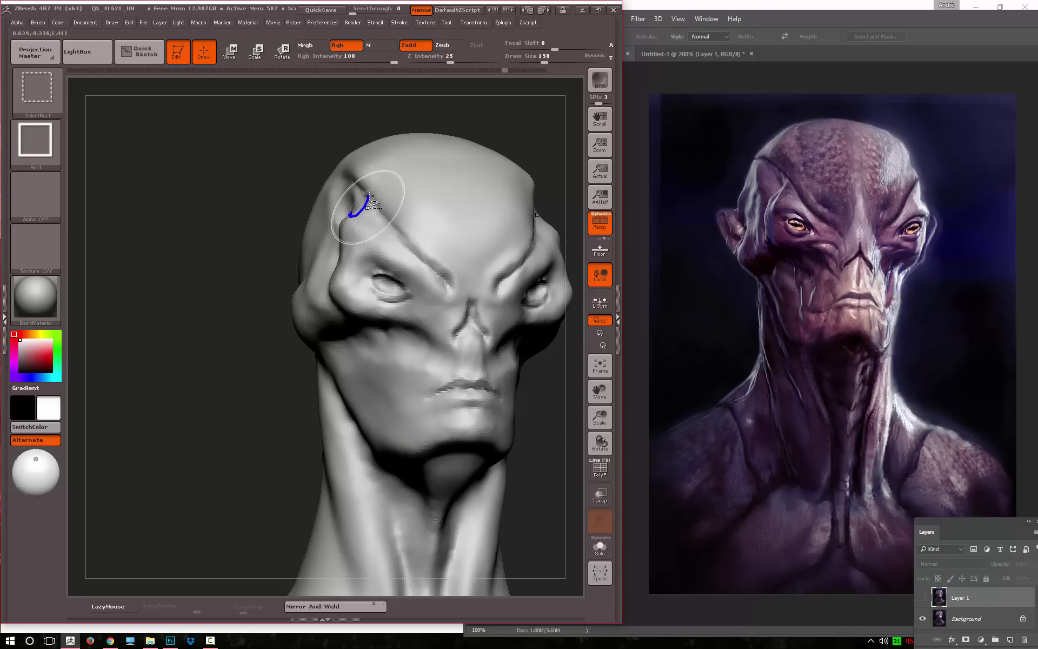
left_click_drag(368, 196, 306, 219, "ctrl+shift")
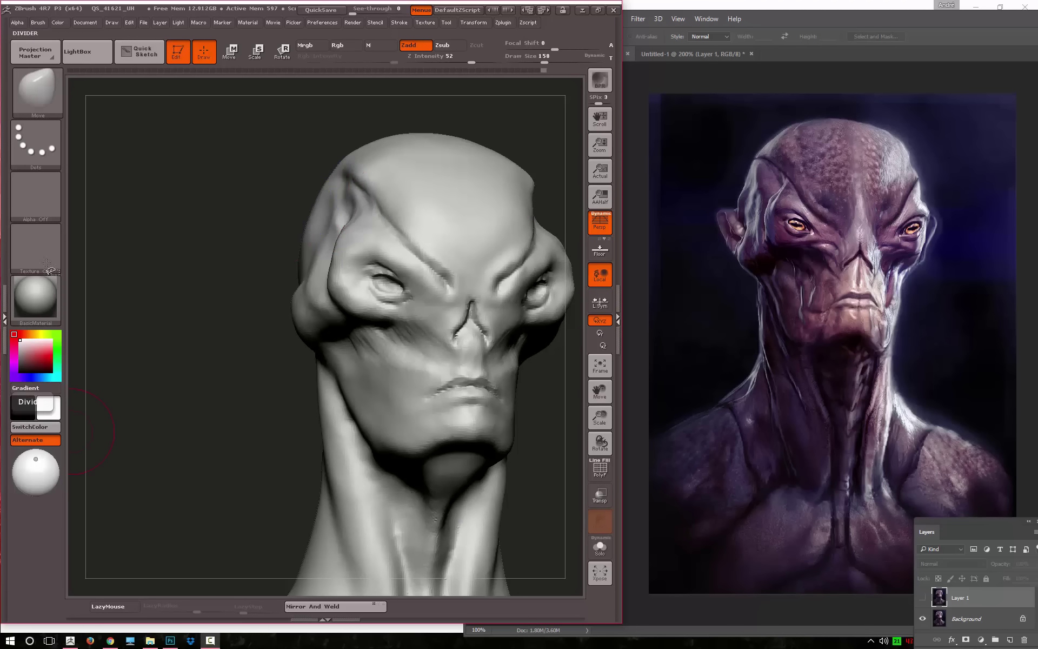
Zoom in on the head and switch to a smaller Dam_Standard brush
mouse_move(199, 319)
left_mouse_down()
mouse_move(221, 379)
mouse_move(419, 287)
left_mouse_up()
key("b")
key("d")
key("s")
key("space")
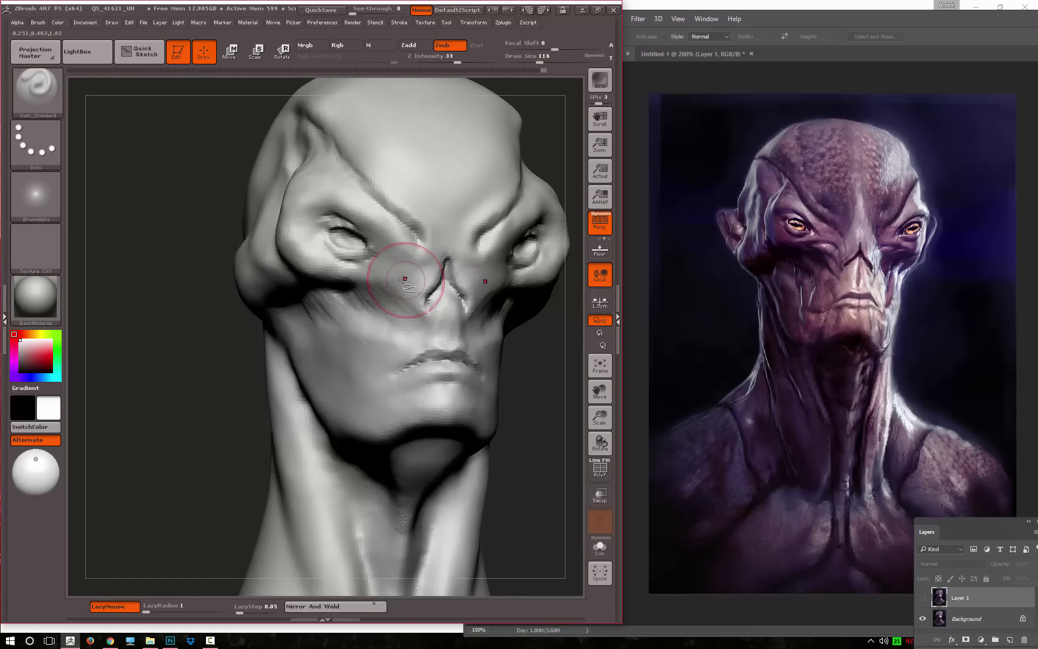
Carve creases beside the left nostril and under the eye with a small Dam_Standard brush
key("space")
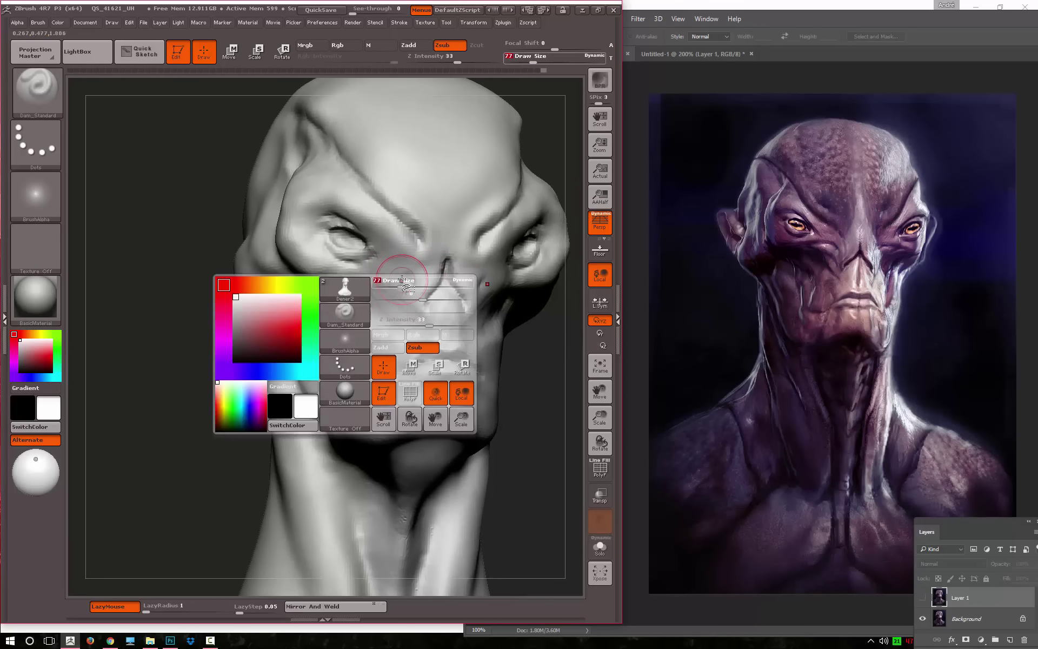
left_click_drag(410, 283, 429, 301)
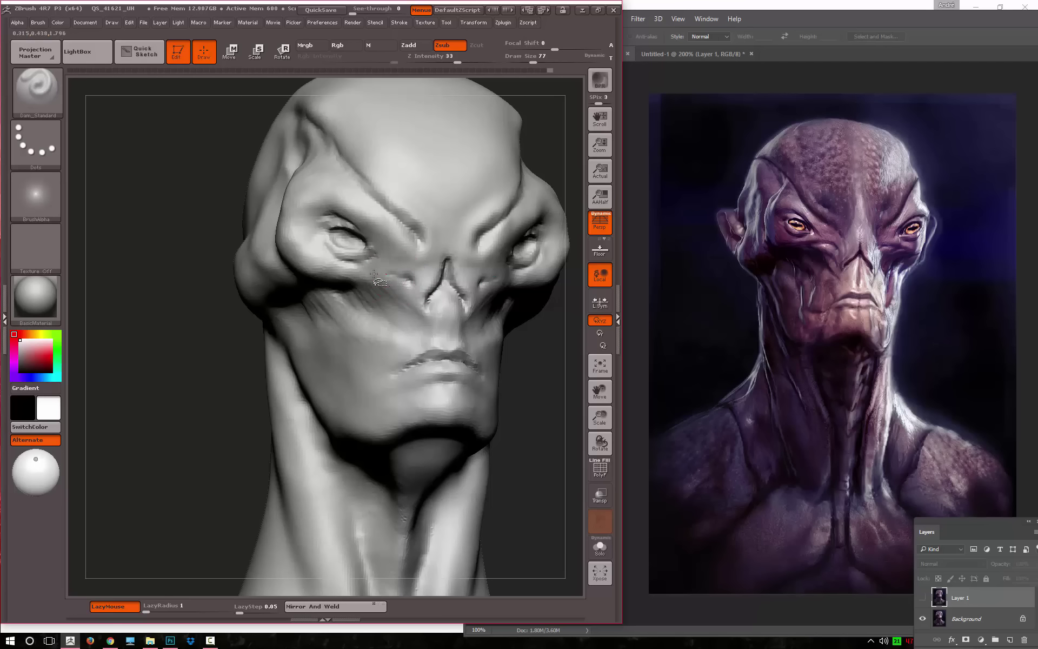
mouse_move(319, 279)
left_mouse_down()
mouse_move(411, 279)
mouse_move(412, 290)
mouse_move(402, 279)
left_mouse_up()
key("space")
key("space")
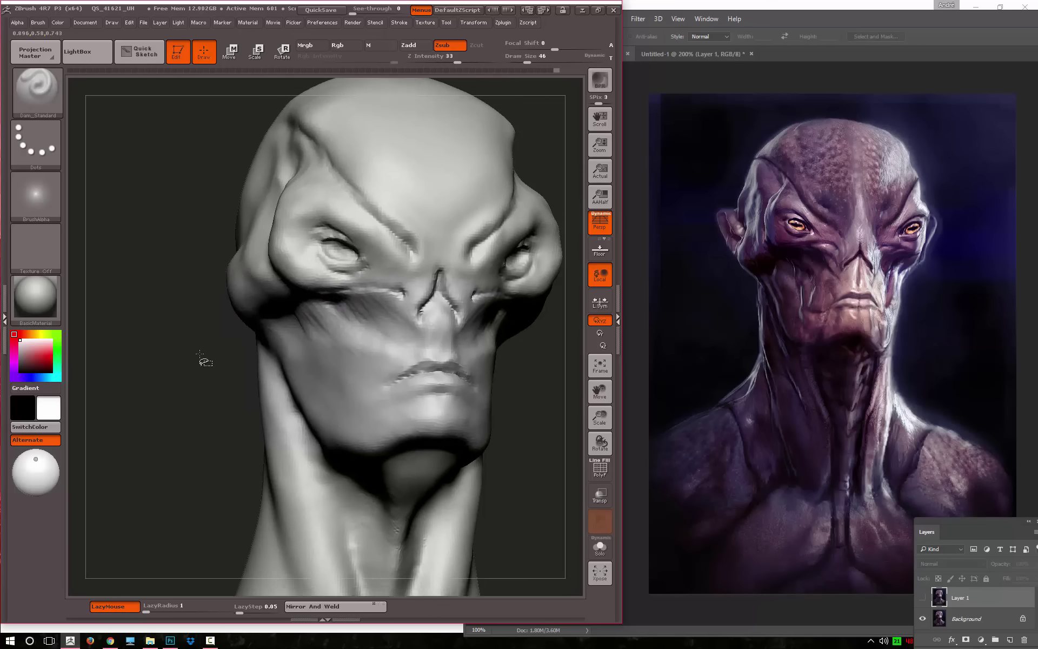
Switch to the Move brush at size 207 and zoom out to the whole bust
key("b")
left_click(524, 477)
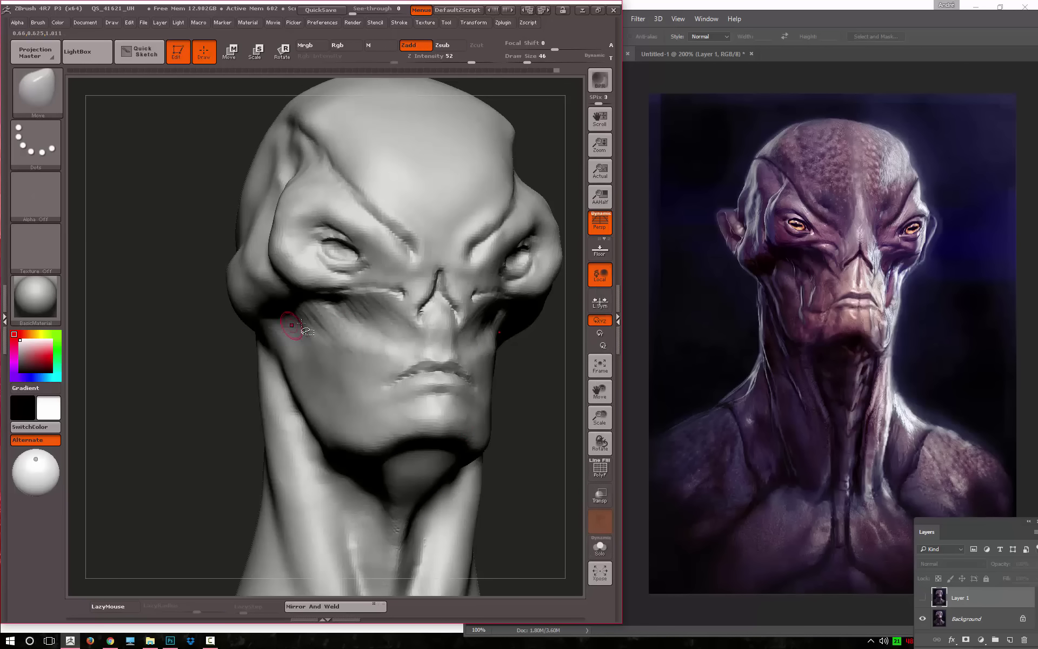
key("space")
left_click_drag(237, 234, 270, 232)
key("space")
mouse_move(198, 258)
left_mouse_down("alt")
mouse_move(197, 222)
mouse_move(213, 273)
mouse_move(403, 305)
left_mouse_up("alt")
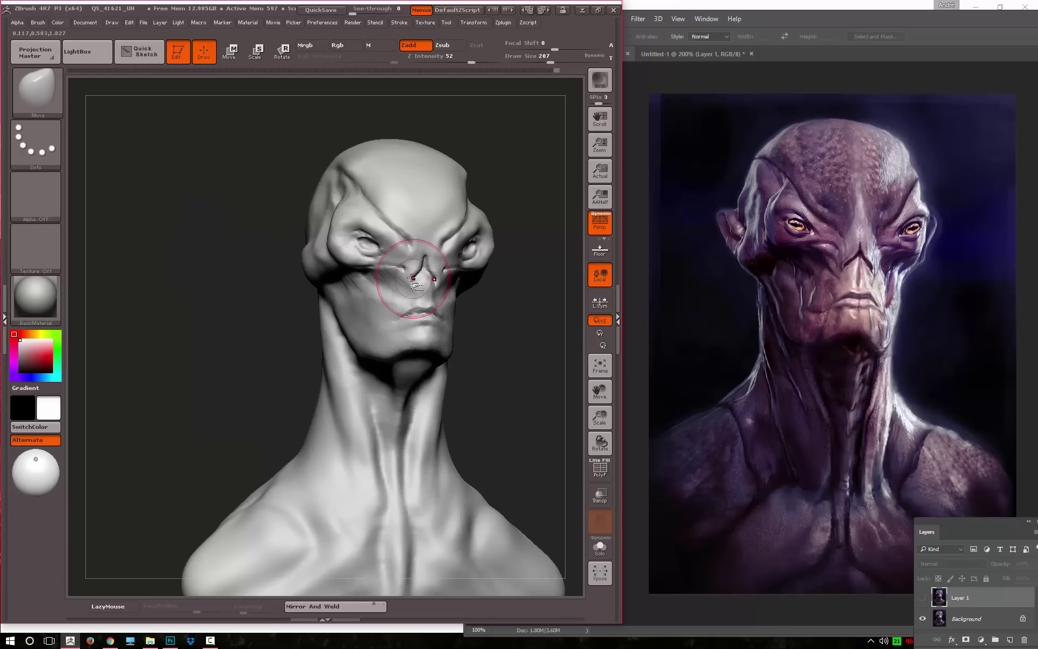
Select the Standard brush at size 56 and reframe the face and bust
key("b")
key("s")
key("t")
mouse_move(251, 313)
left_mouse_down("alt")
mouse_move(420, 285)
mouse_move(374, 278)
left_mouse_up("alt")
key("space")
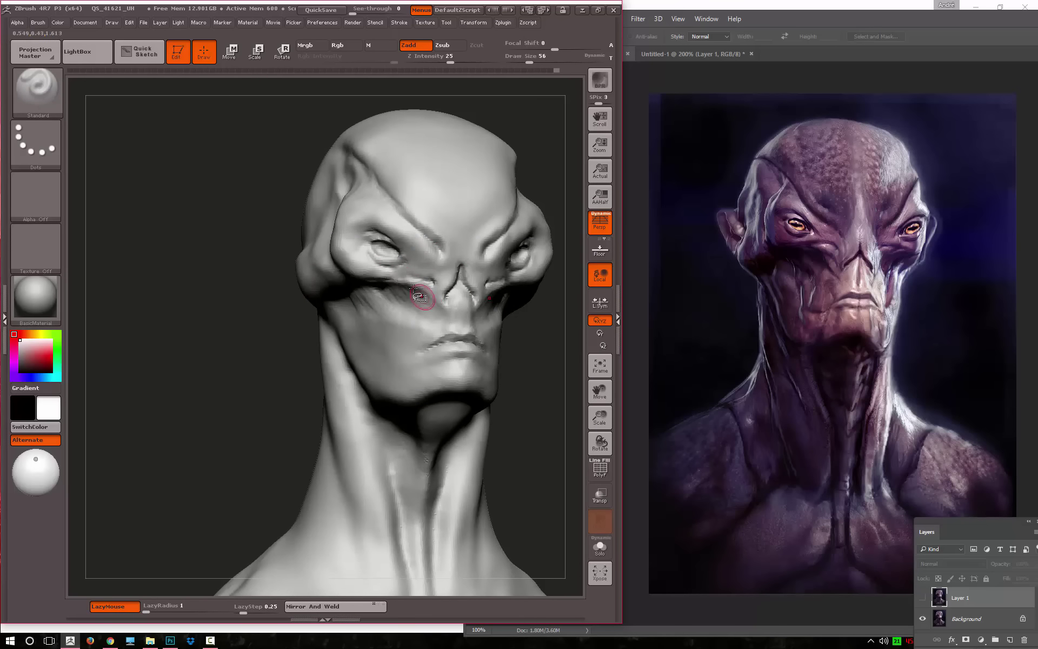
mouse_move(213, 320)
left_mouse_down("alt")
mouse_move(234, 322)
mouse_move(262, 356)
mouse_move(301, 262)
mouse_move(262, 222)
left_mouse_up("alt")
Lasso a circle on the skull side where the ear goes, then invert the mask
key("ctrl")
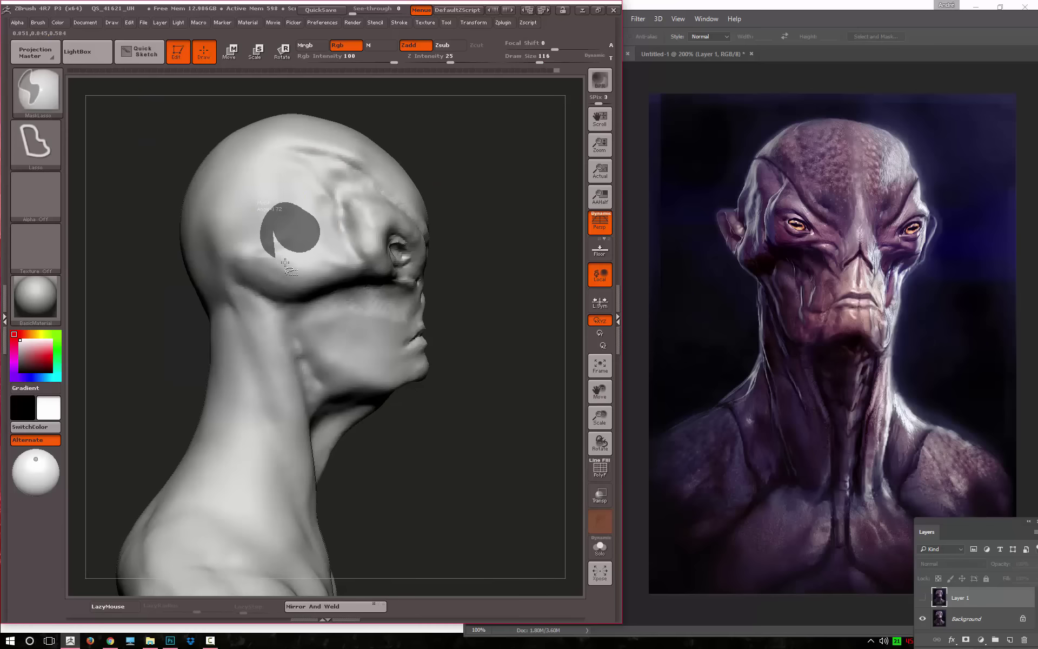
left_click_drag(285, 263, 278, 257, "ctrl")
mouse_move(436, 195)
left_mouse_down()
mouse_move(480, 192)
mouse_move(457, 187)
mouse_move(468, 190)
mouse_move(180, 271)
mouse_move(257, 254)
left_mouse_up()
key("ctrl")
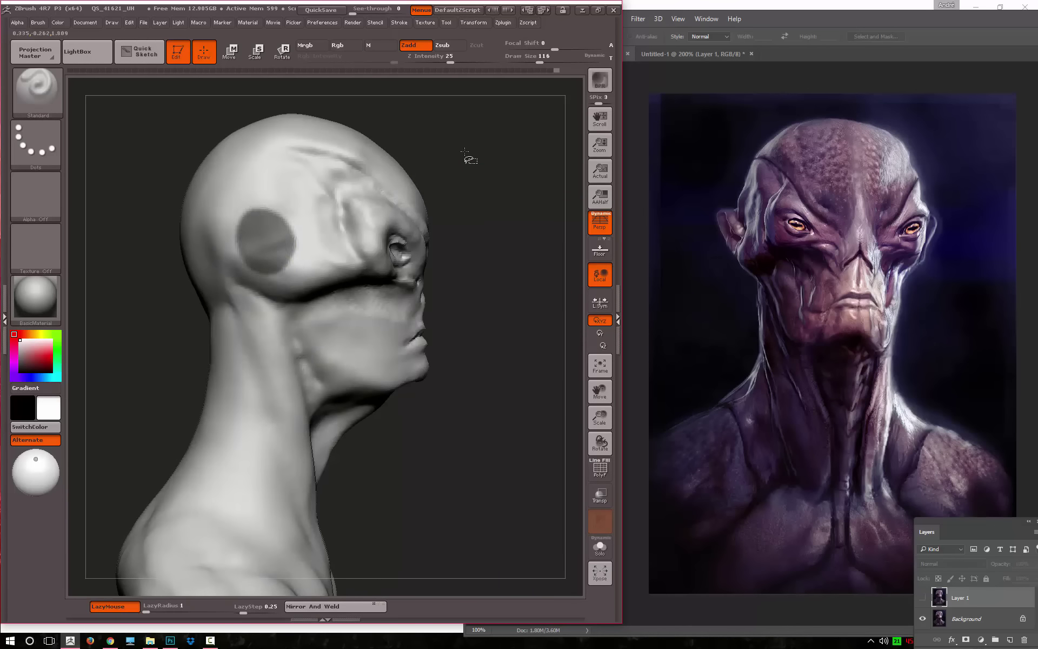
left_click_drag(469, 158, 429, 144)
left_click(428, 144, "ctrl")
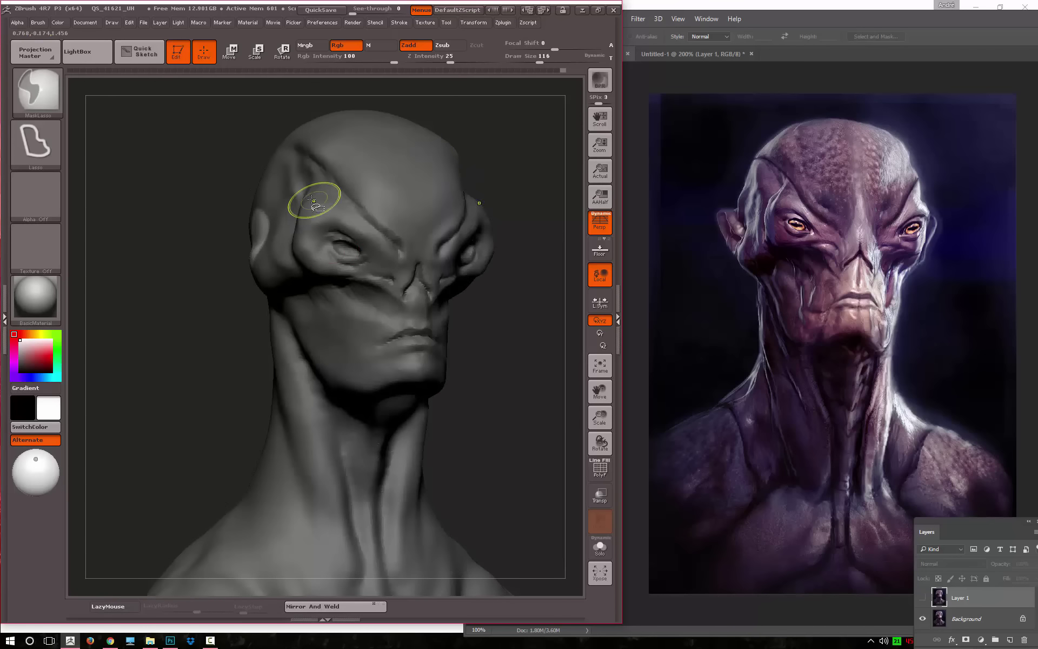
Pull an ear shape out of the unmasked patch with SnakeHook at size 299
key("b")
left_click(139, 524)
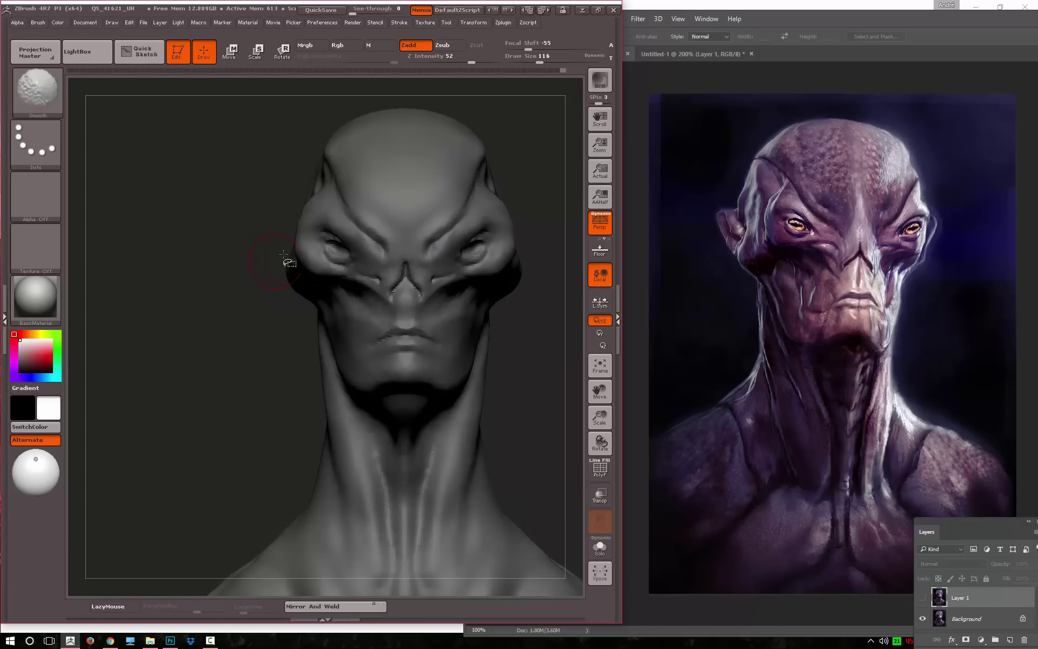
key("bracketleft")
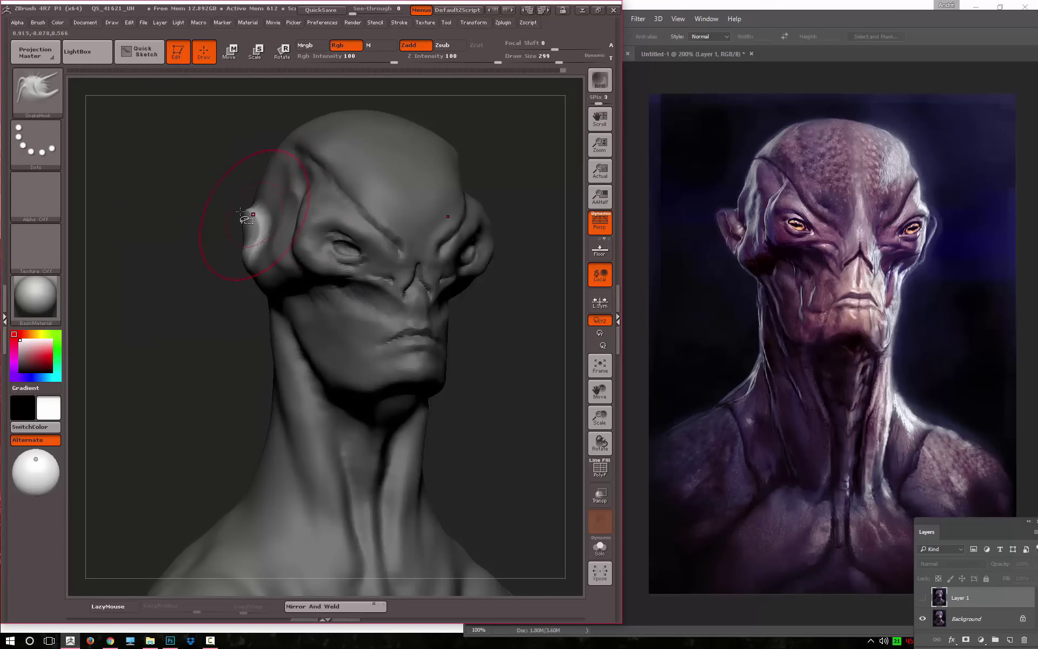
left_click_drag(227, 216, 234, 215)
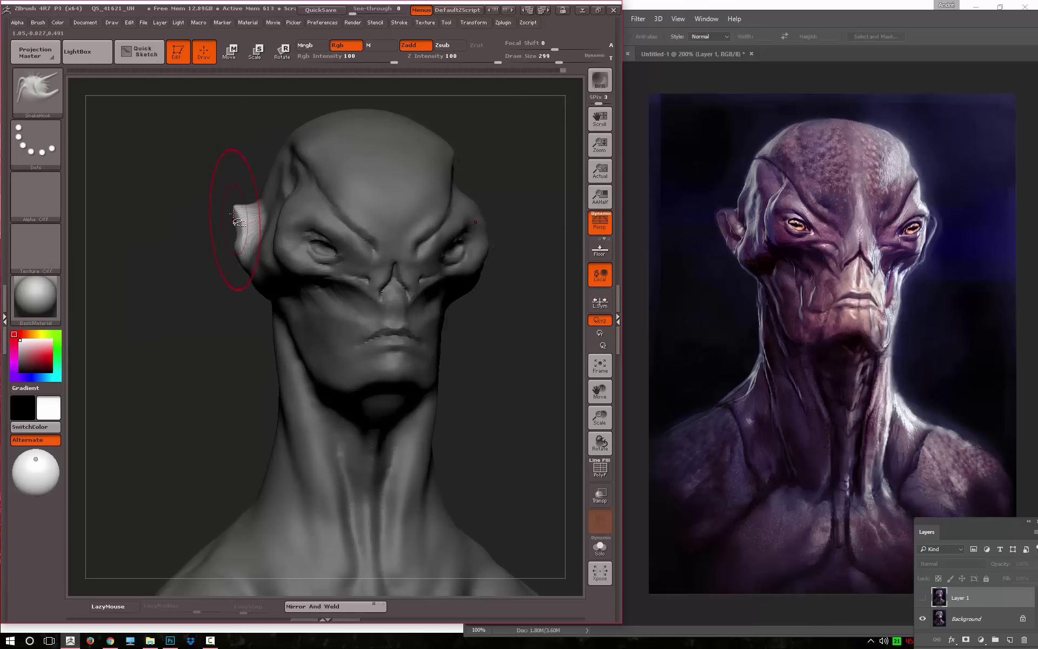
Angle the ear with Transpose Rotate, then reshape it with SnakeHook at size 167
key("r")
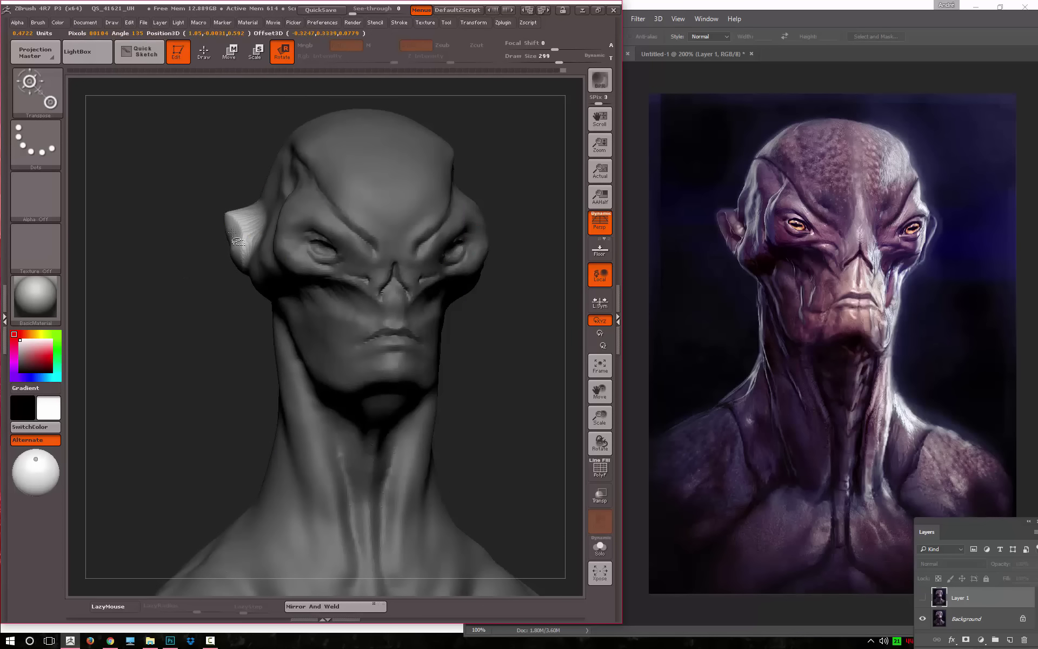
mouse_move(234, 232)
left_mouse_down()
mouse_move(229, 297)
mouse_move(447, 160)
mouse_move(446, 237)
mouse_move(357, 238)
mouse_move(324, 254)
left_mouse_up()
key("q")
mouse_move(341, 217)
left_mouse_down()
mouse_move(350, 242)
mouse_move(348, 220)
mouse_move(220, 283)
mouse_move(205, 306)
mouse_move(254, 297)
mouse_move(278, 239)
mouse_move(295, 283)
left_mouse_up()
left_click_drag(303, 297, 298, 324)
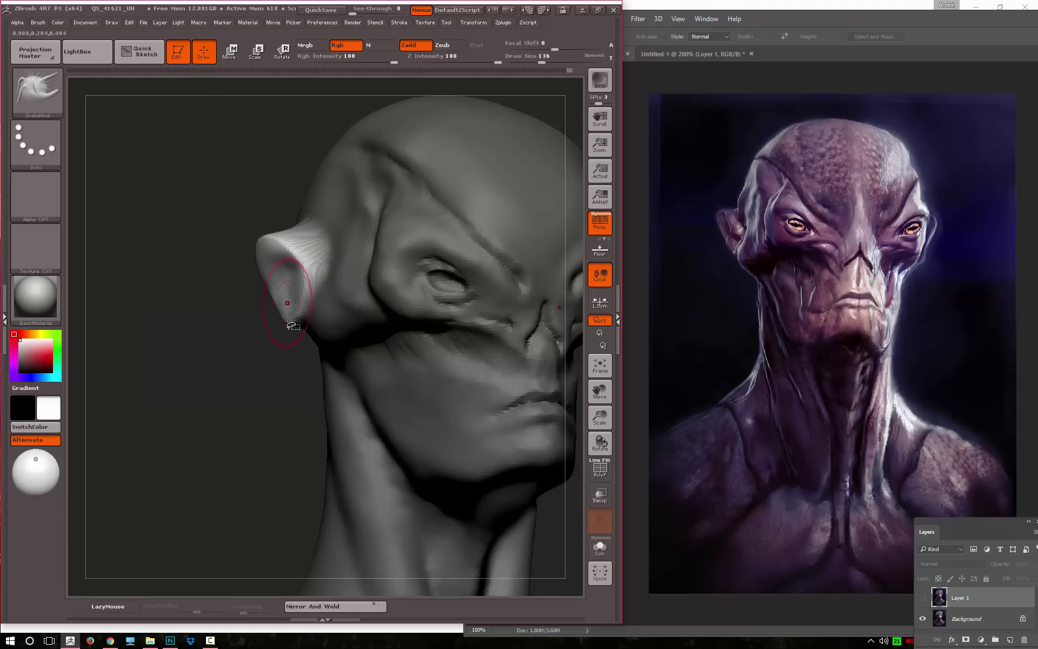
mouse_move(270, 342)
left_mouse_down()
mouse_move(225, 394)
mouse_move(238, 408)
left_mouse_up()
Build up clay on the upper cheek and inside the ear with ClayTubes at size 80
key("b")
left_click(151, 348)
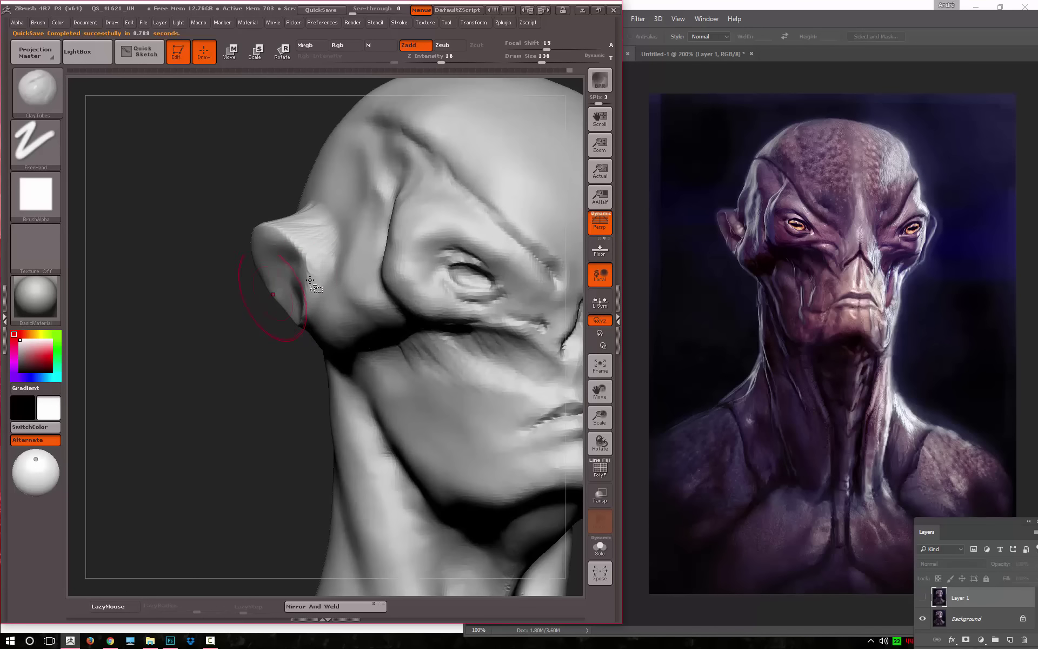
left_click_drag(281, 339, 343, 278)
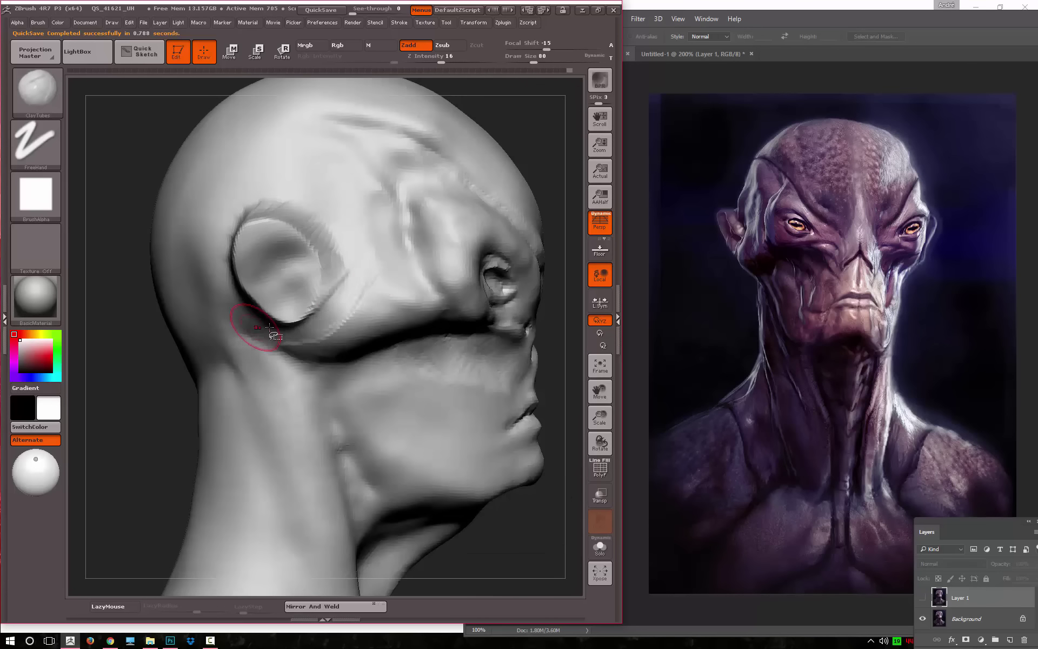
left_click_drag(360, 254, 381, 232)
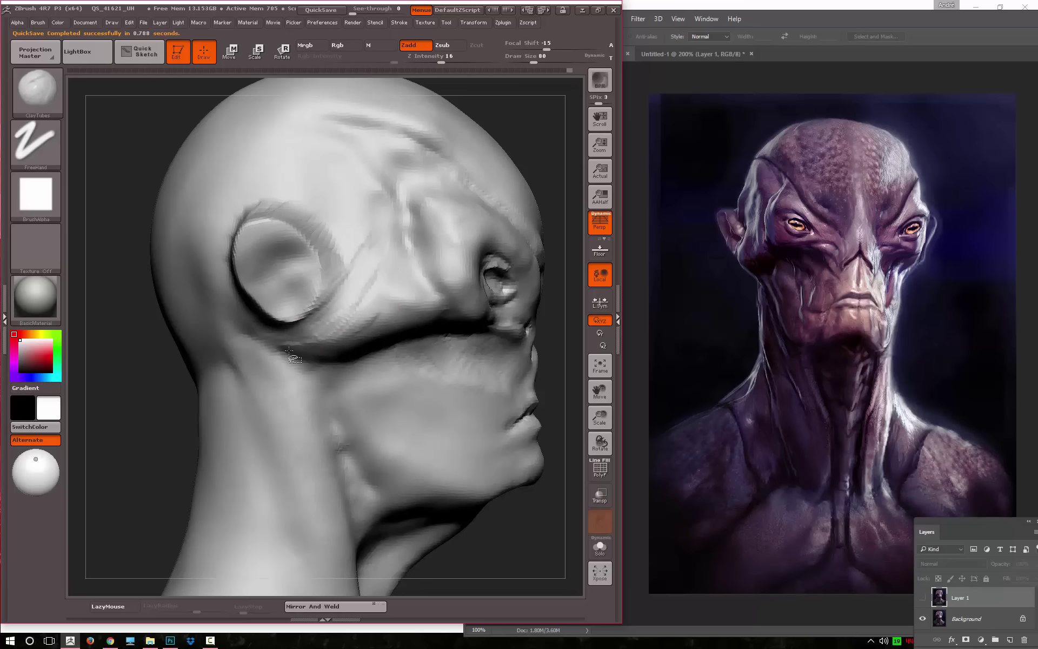
left_click_drag(309, 322, 287, 309)
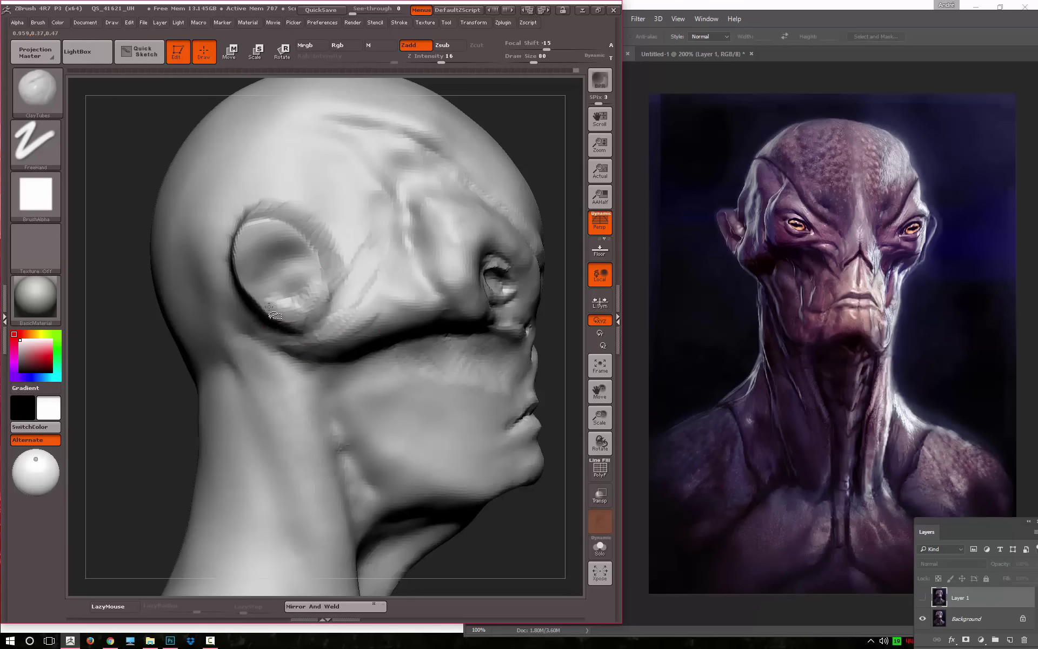
mouse_move(260, 228)
left_mouse_down()
mouse_move(284, 269)
mouse_move(294, 213)
mouse_move(294, 231)
mouse_move(319, 255)
left_mouse_up()
mouse_move(192, 281)
left_mouse_down("alt")
mouse_move(209, 179)
mouse_move(151, 194)
mouse_move(207, 234)
left_mouse_up("alt")
Select the Move brush and zoom in on the head
key("b")
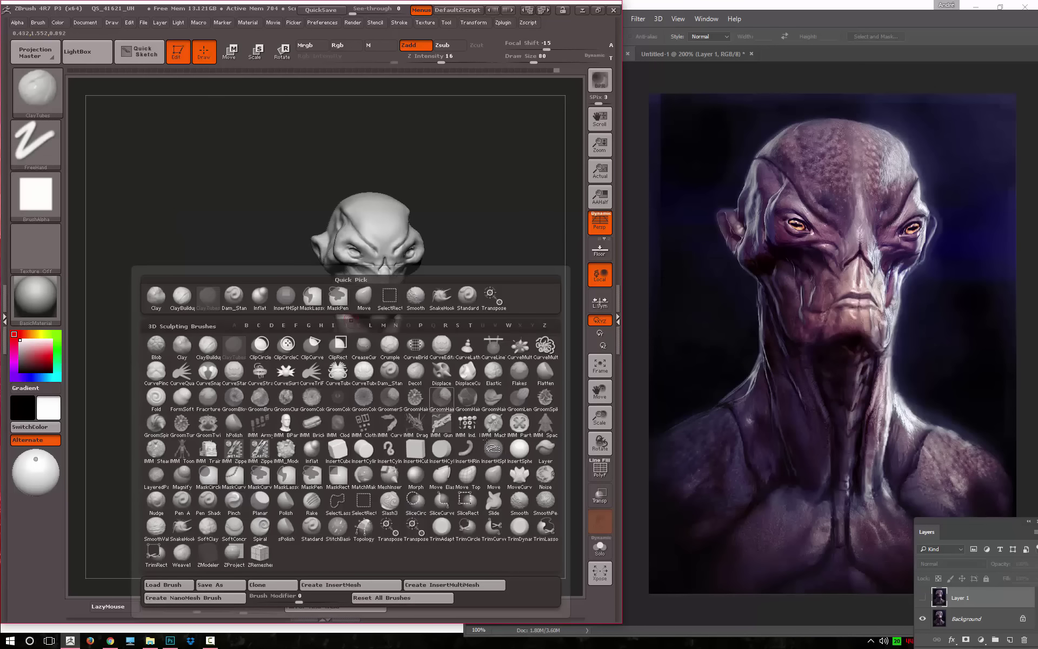
left_click(494, 476)
mouse_move(227, 359)
left_mouse_down("alt")
mouse_move(181, 320)
mouse_move(280, 224)
mouse_move(271, 195)
mouse_move(286, 195)
mouse_move(303, 217)
left_mouse_up("alt")
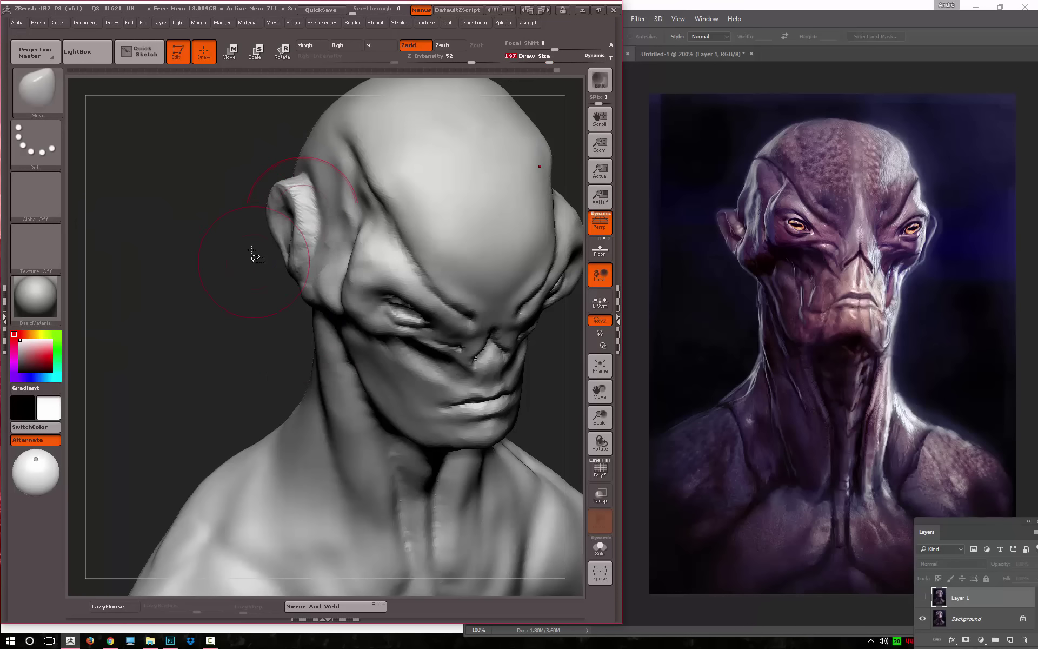
Reshape the ear outline with Move, then carve small folds inside the ear with Dam_Standard
mouse_move(254, 255)
left_mouse_down("shift")
mouse_move(243, 271)
mouse_move(278, 197)
left_mouse_up("shift")
key("space")
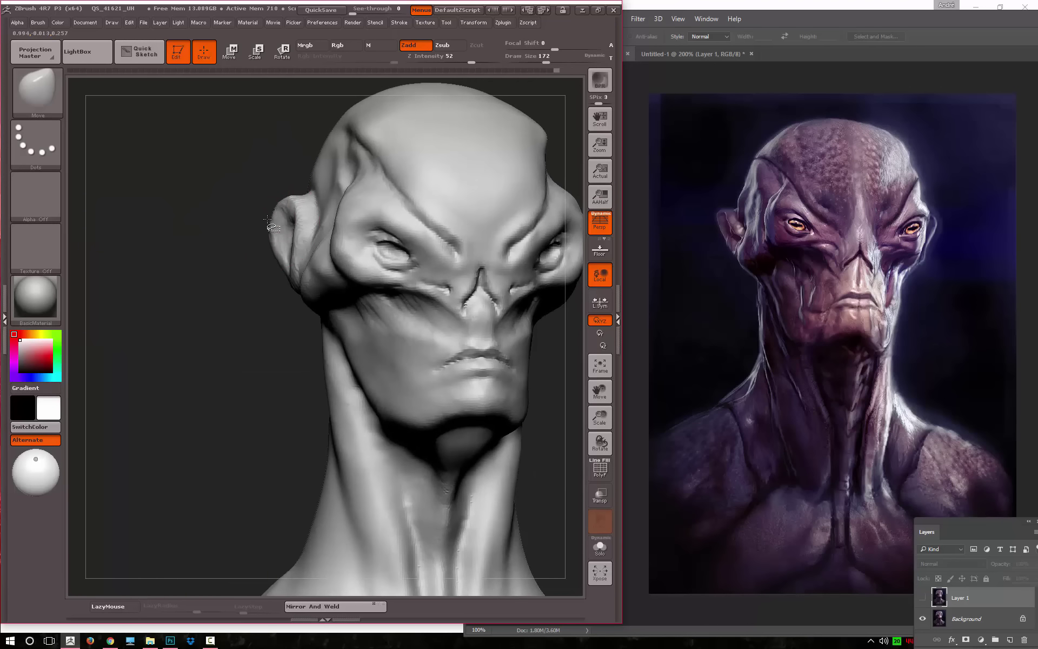
key("b")
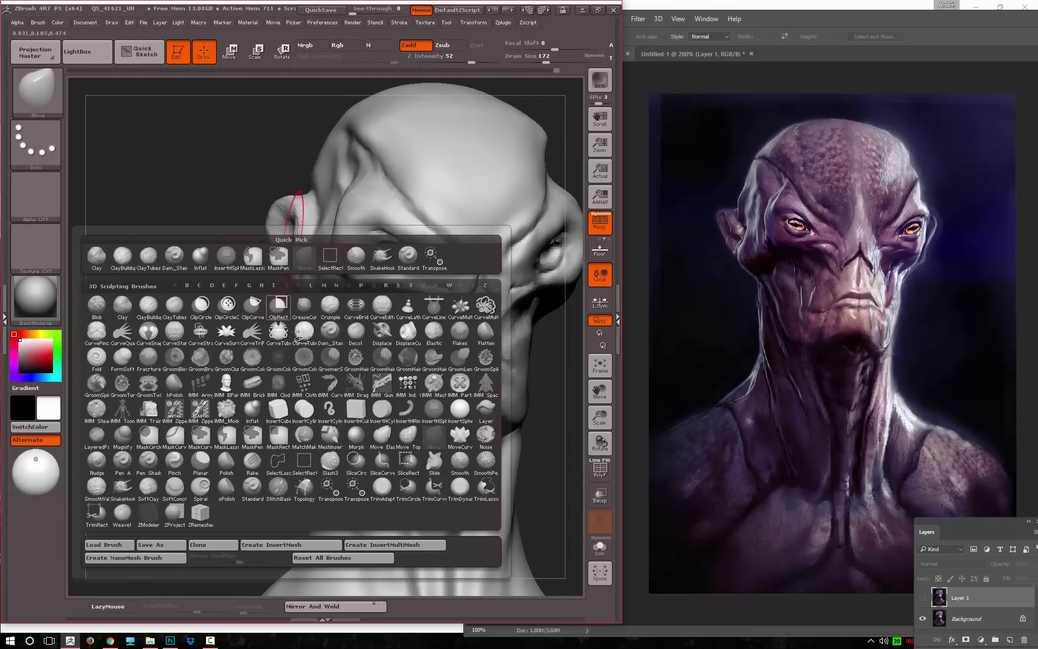
left_click(338, 342)
left_click_drag(195, 288, 263, 282)
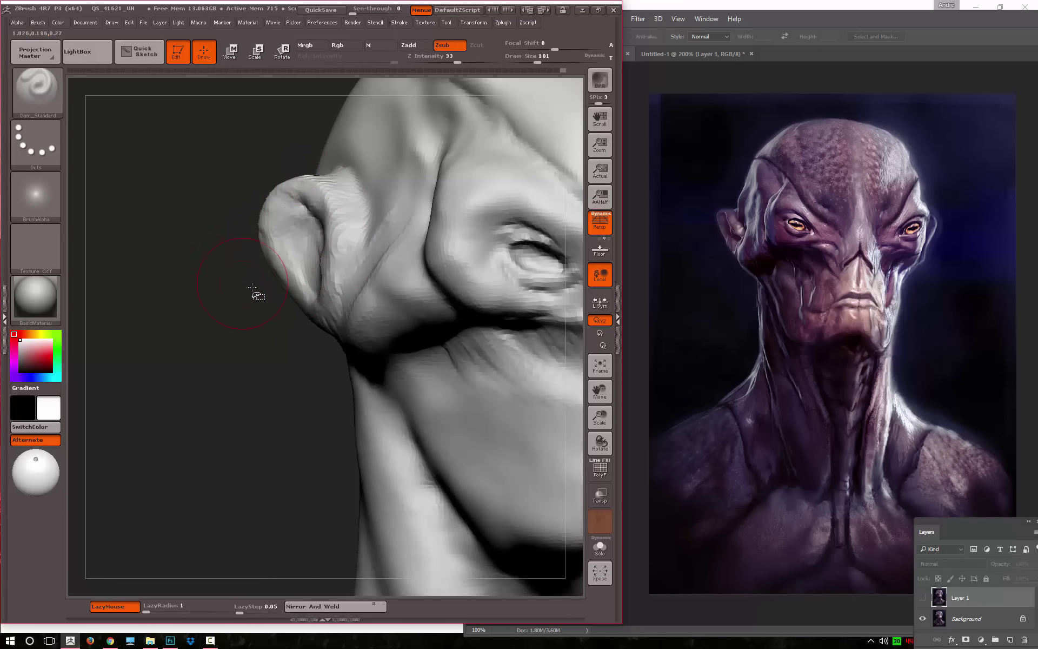
mouse_move(252, 288)
left_mouse_down()
mouse_move(333, 246)
mouse_move(319, 217)
mouse_move(296, 225)
left_mouse_up()
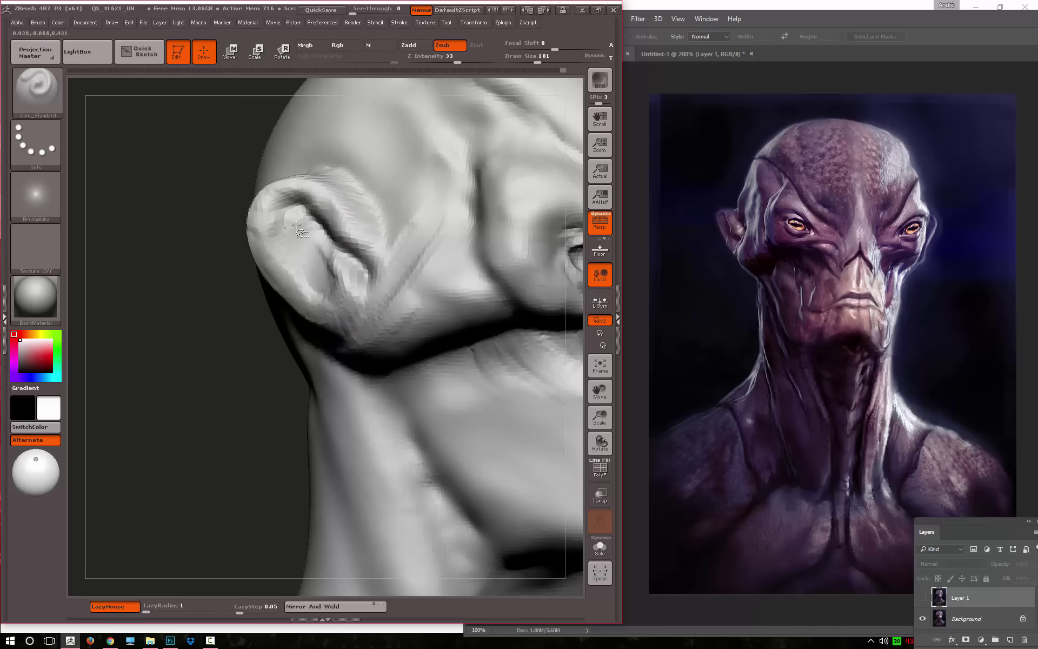
mouse_move(275, 307)
left_mouse_down()
mouse_move(336, 266)
mouse_move(351, 271)
mouse_move(357, 319)
left_mouse_up()
Review the bust from side and front views, then select the Move brush
left_click_drag(156, 382, 348, 312)
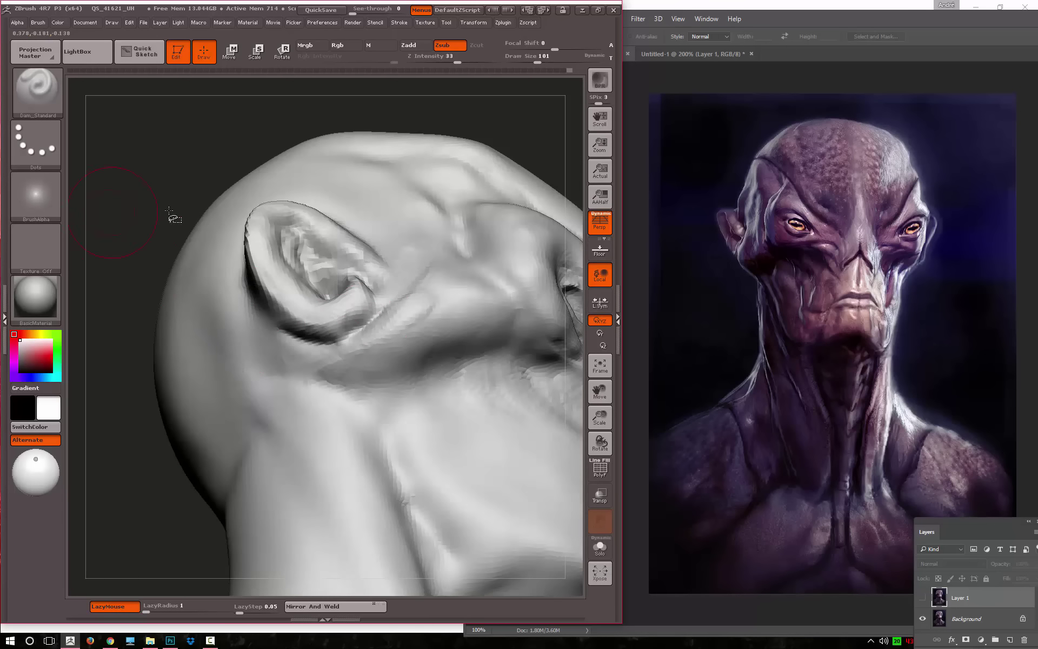
key("f")
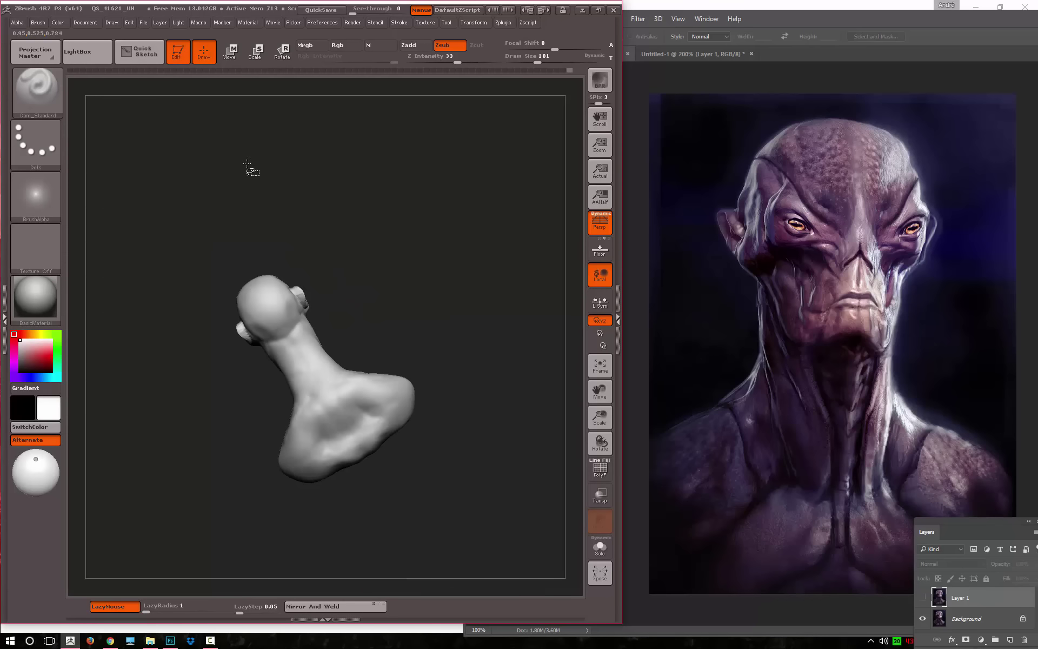
left_click_drag(246, 164, 211, 292)
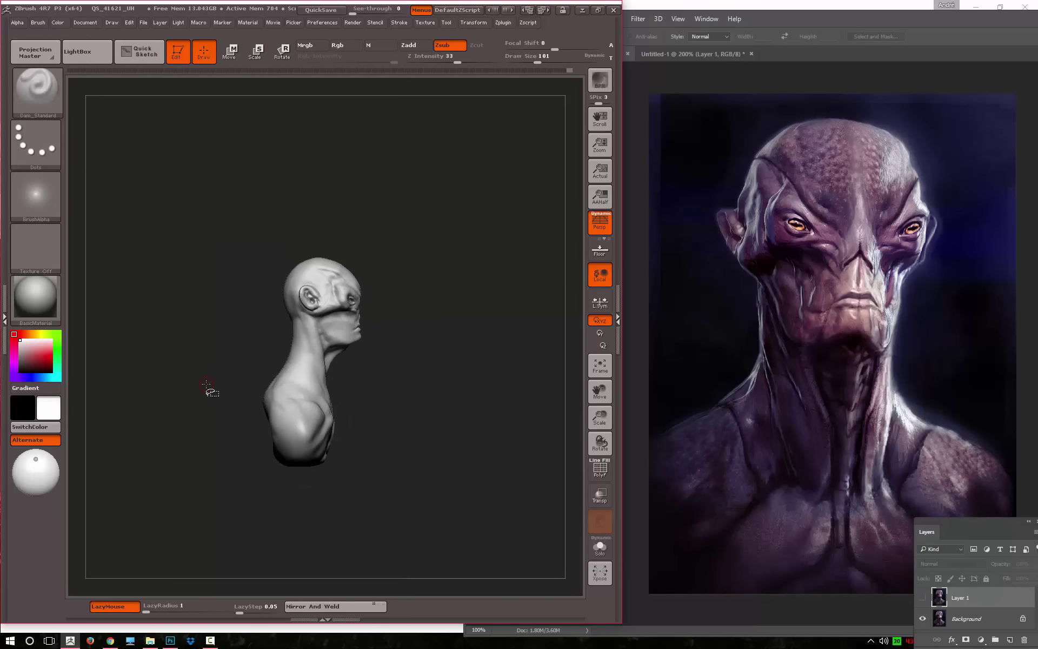
left_click_drag(208, 389, 190, 337)
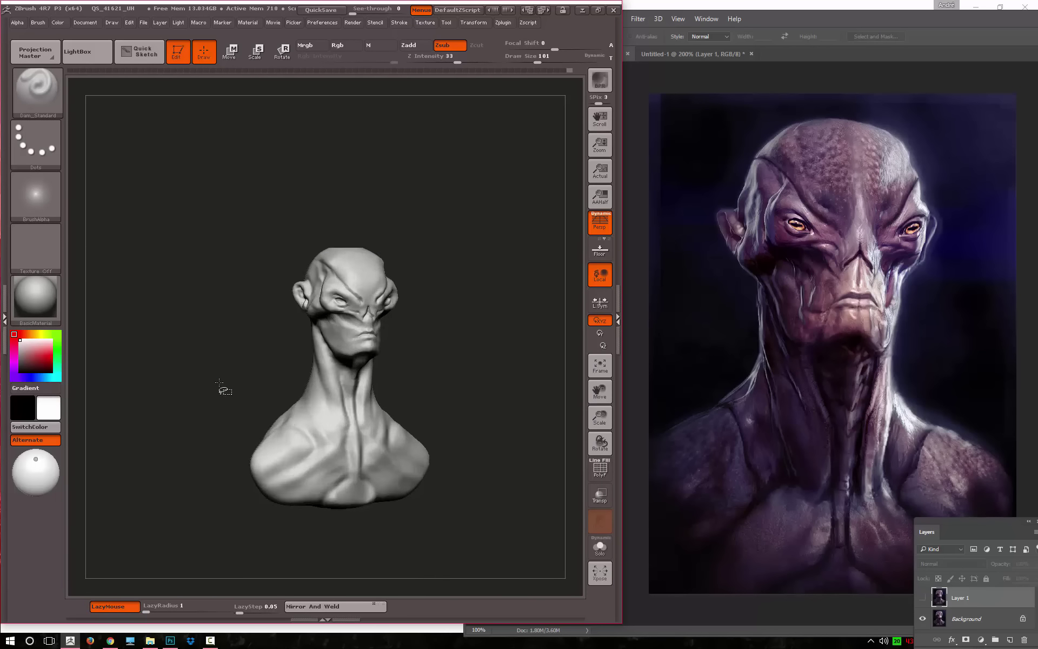
key("b")
left_click(475, 478)
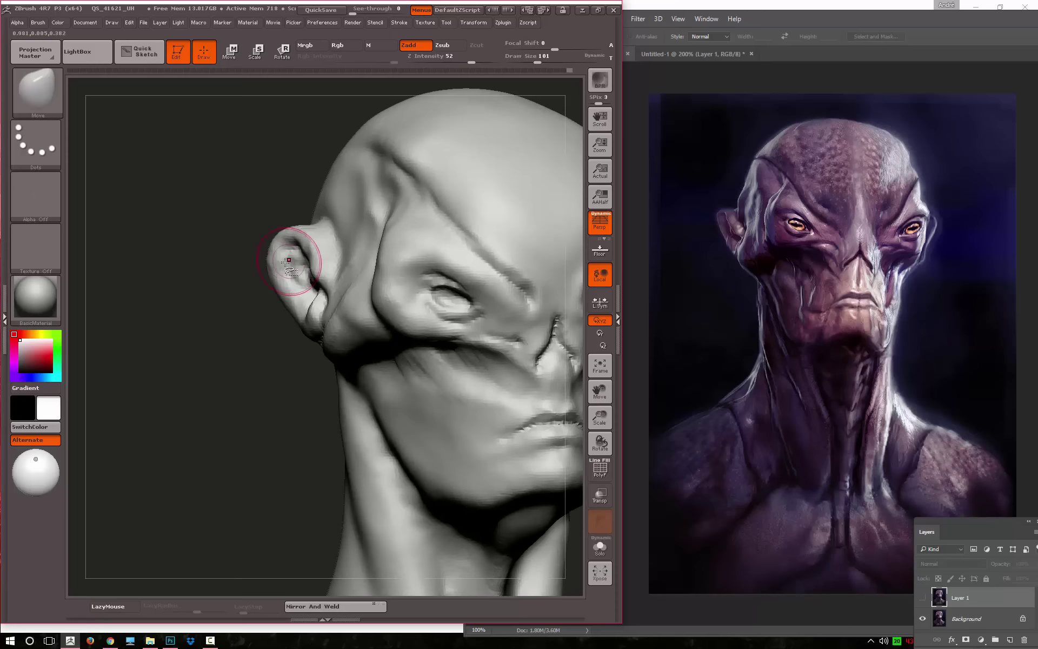
Try Dam_Standard and Move brushes while turning the bust to face the ear
key("b")
left_click(318, 378)
left_click_drag(243, 355, 301, 261)
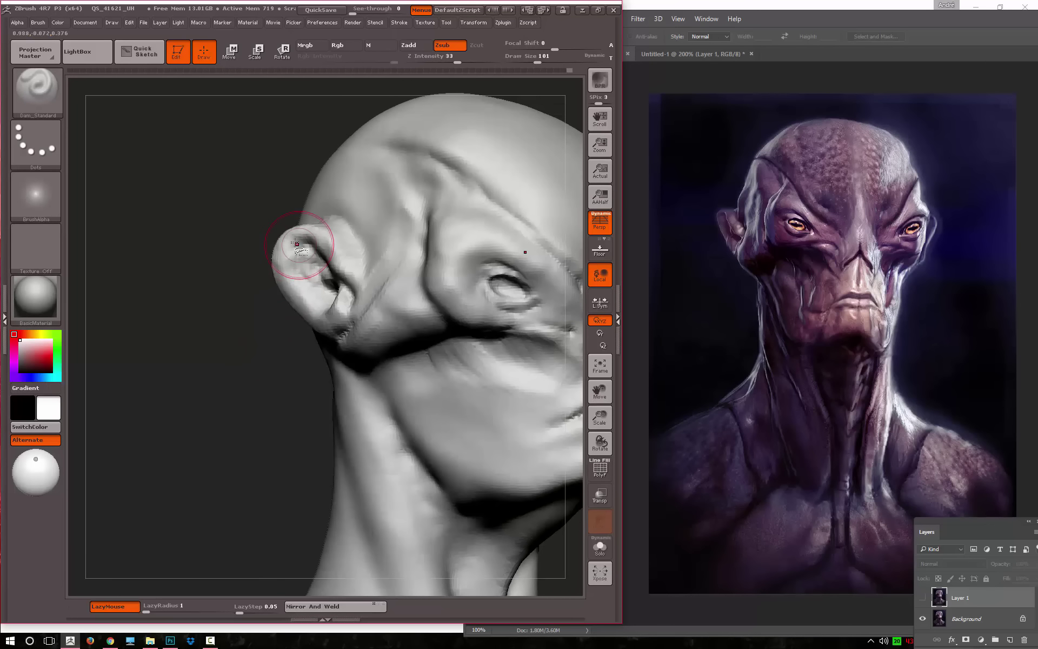
key("b")
left_click(472, 475)
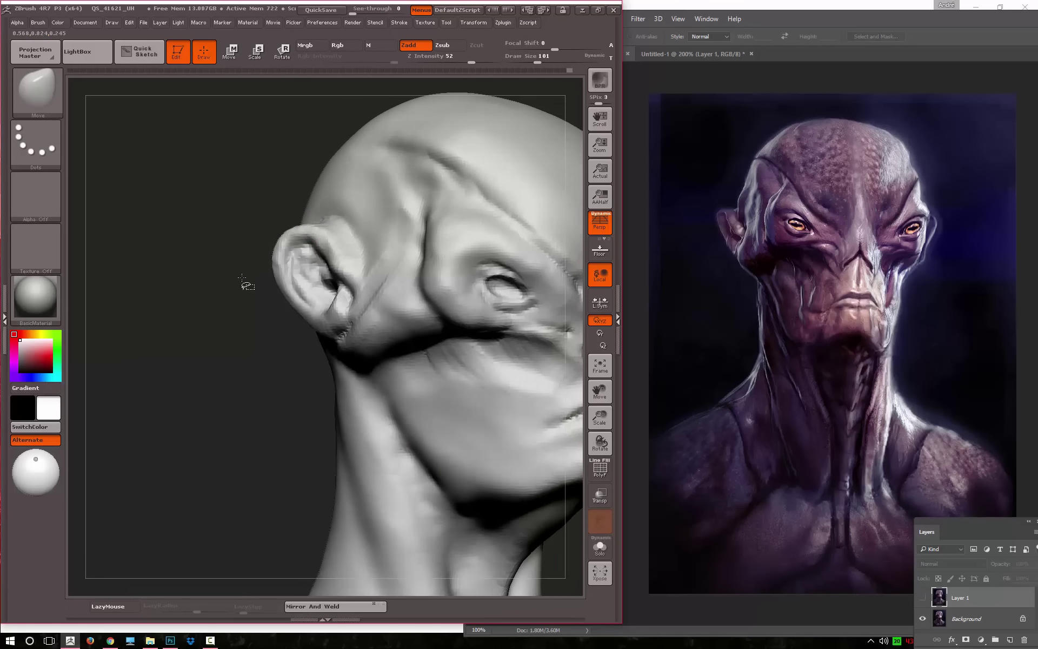
left_click_drag(246, 283, 327, 231)
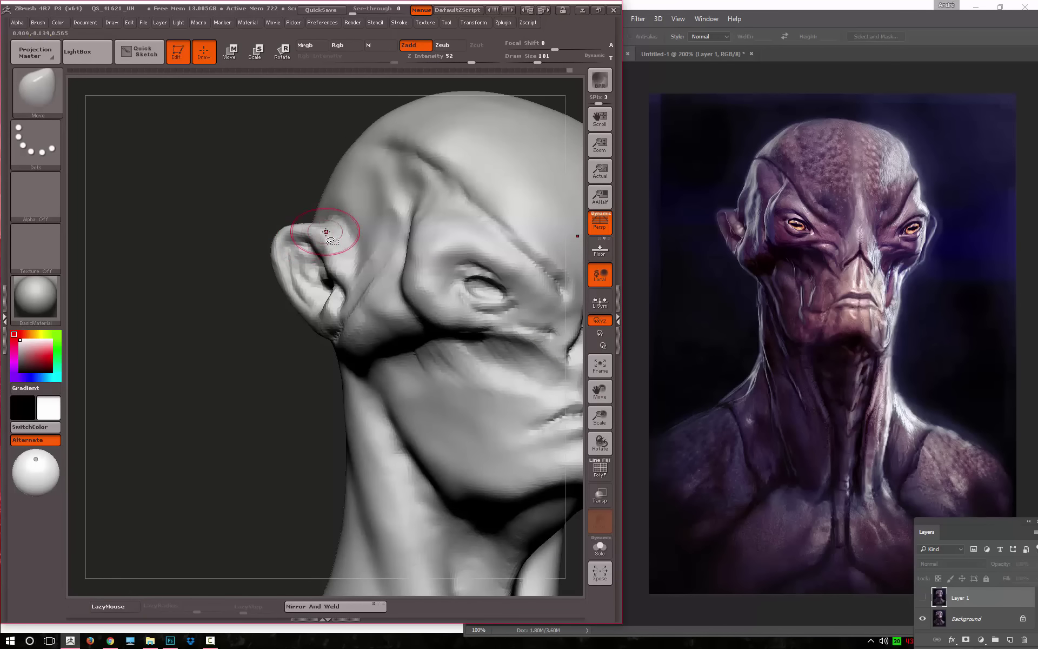
Carve creases along the inner ear rim and side of the ear with Dam_Standard
key("b")
key("d")
key("s")
left_click_drag(222, 225, 371, 266)
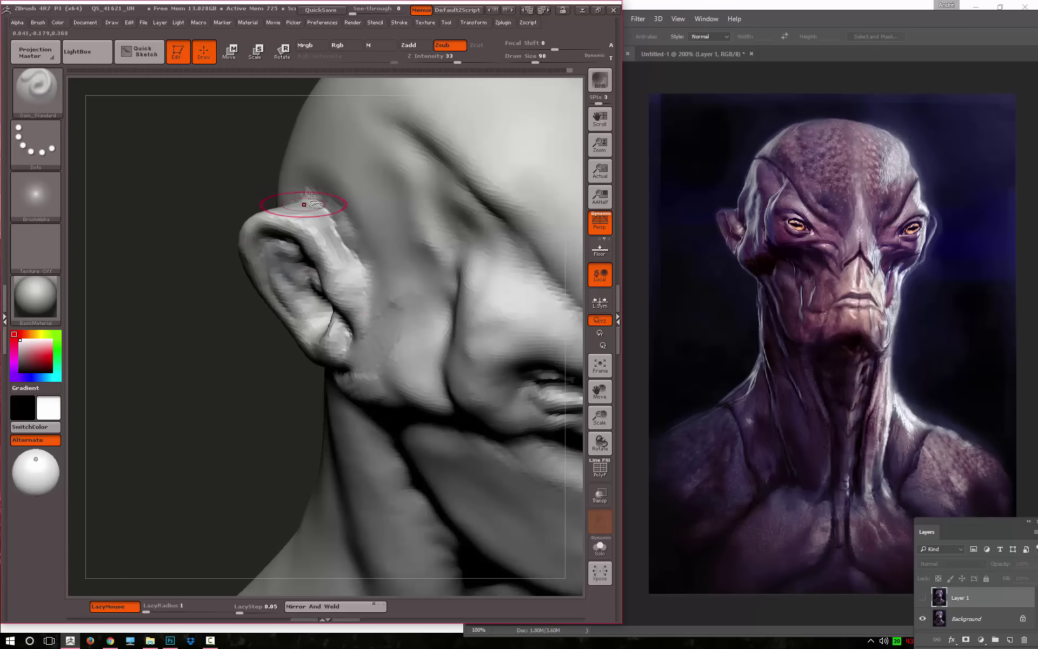
left_click_drag(301, 197, 350, 235)
left_click_drag(213, 232, 289, 178)
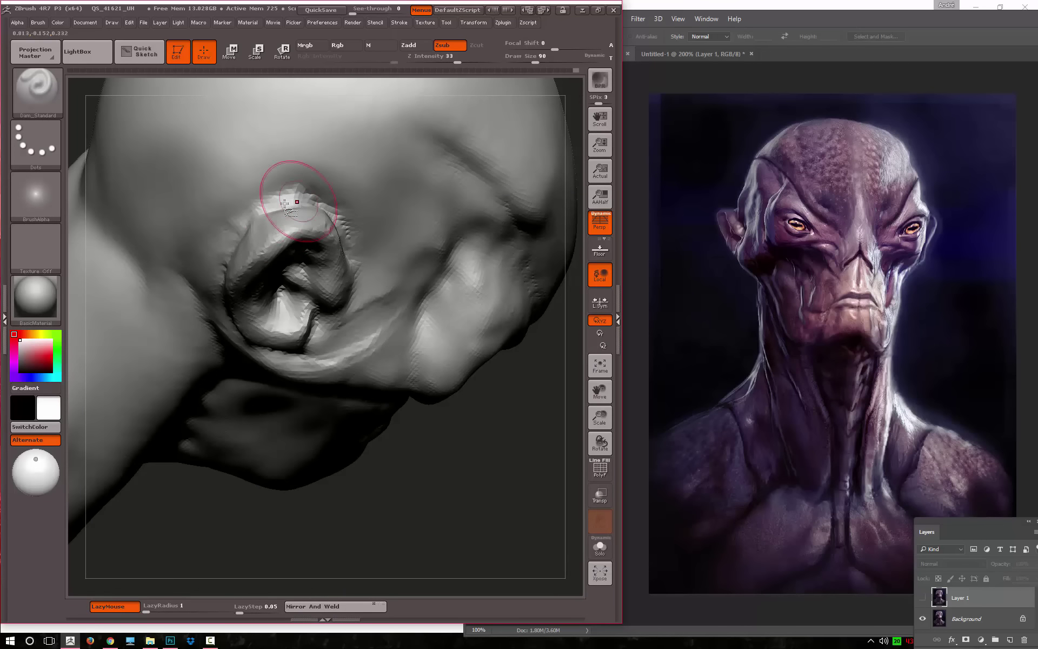
mouse_move(416, 454)
left_mouse_down()
mouse_move(359, 220)
mouse_move(335, 254)
left_mouse_up()
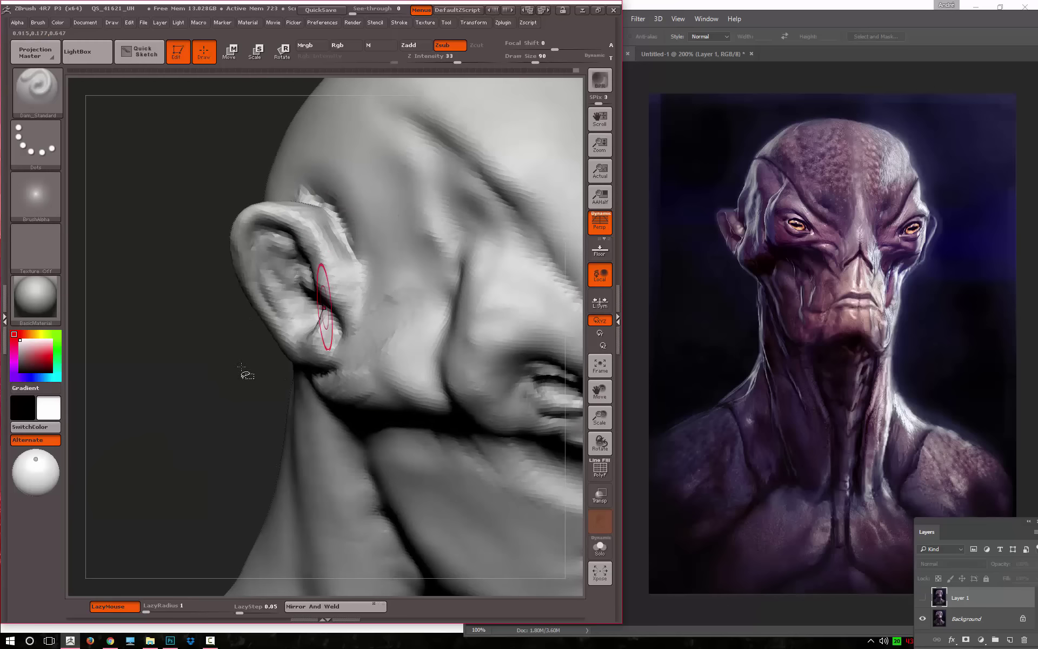
Zoom out to the whole bust and pick a large Move brush for the cheek
mouse_move(244, 371)
left_mouse_down()
mouse_move(203, 204)
mouse_move(207, 213)
left_mouse_up()
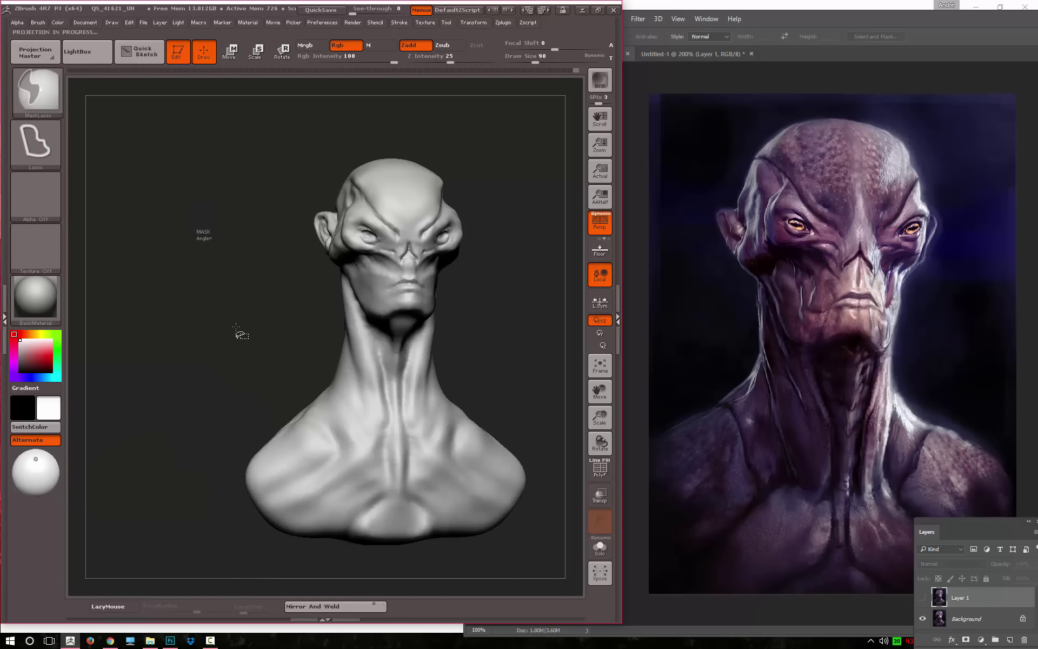
mouse_move(238, 332)
left_mouse_down()
mouse_move(248, 324)
mouse_move(231, 319)
left_mouse_up()
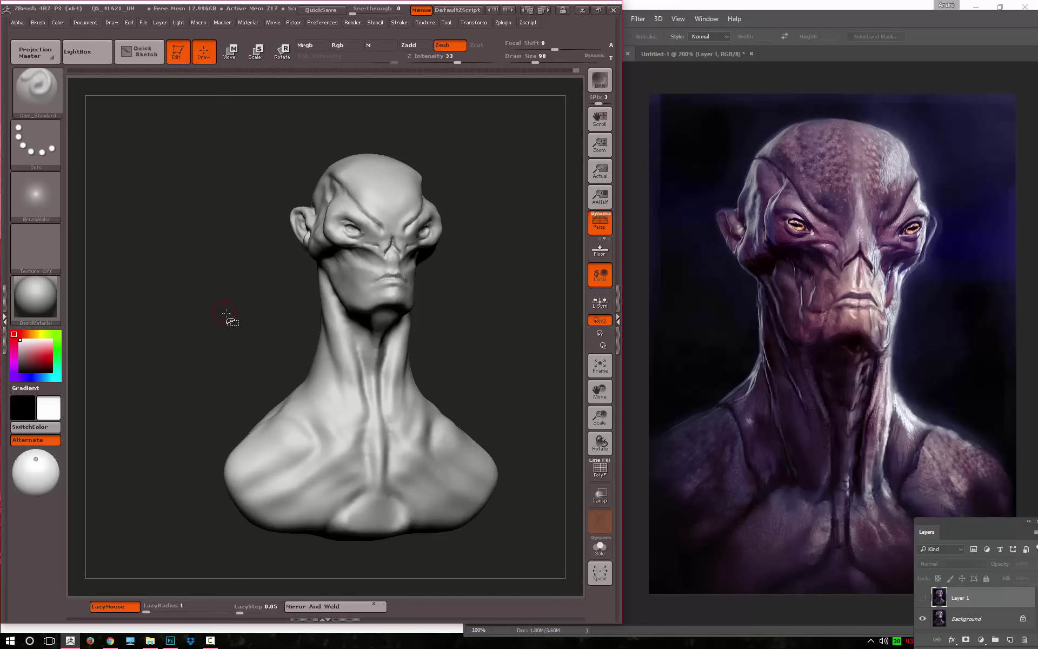
key("b")
left_click(446, 481)
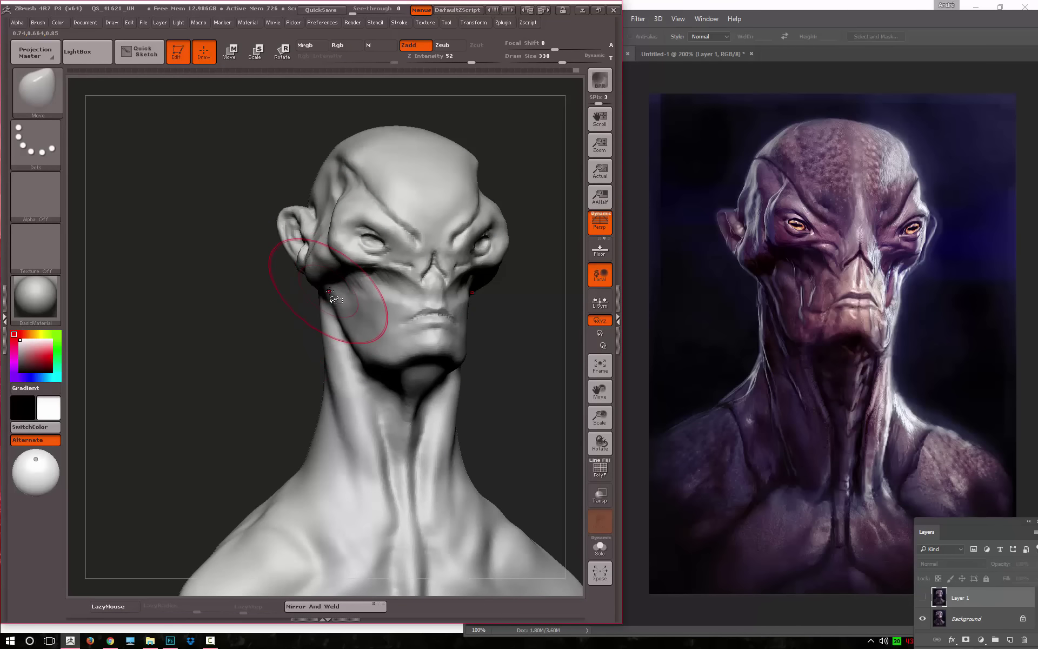
Nudge the cheek and ear contour outward with the Move brush, then shrink it to 251
left_click_drag(314, 278, 313, 278)
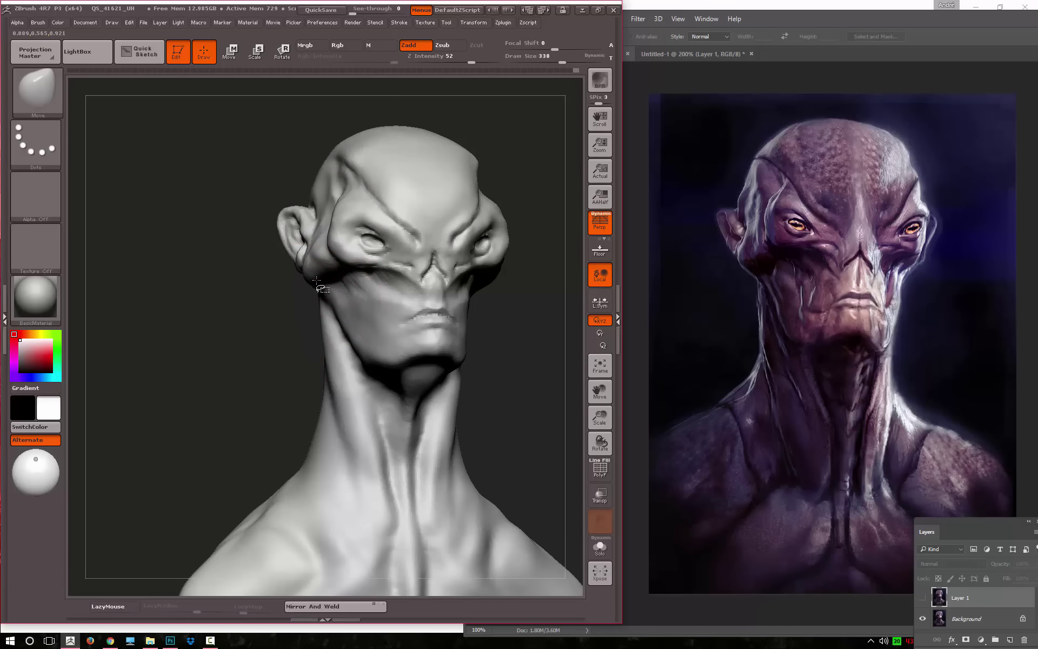
key("space")
left_click_drag(411, 311, 389, 311)
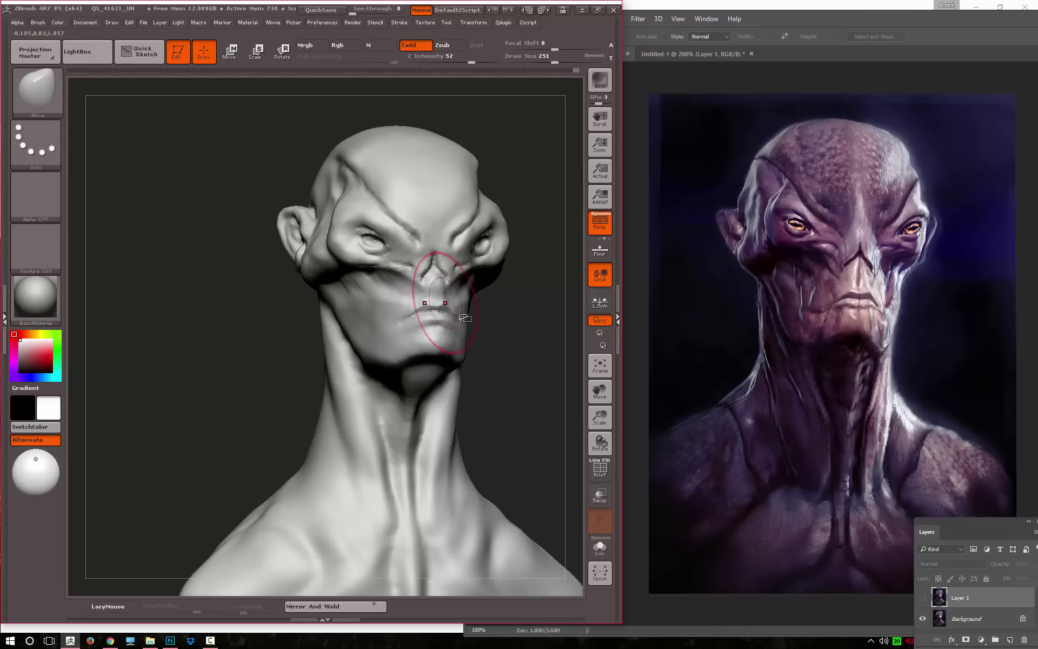
Carve creases with Dam_Standard, resizing it to 116 then 187, working down to the neck
key("b")
key("d")
key("s")
key("space")
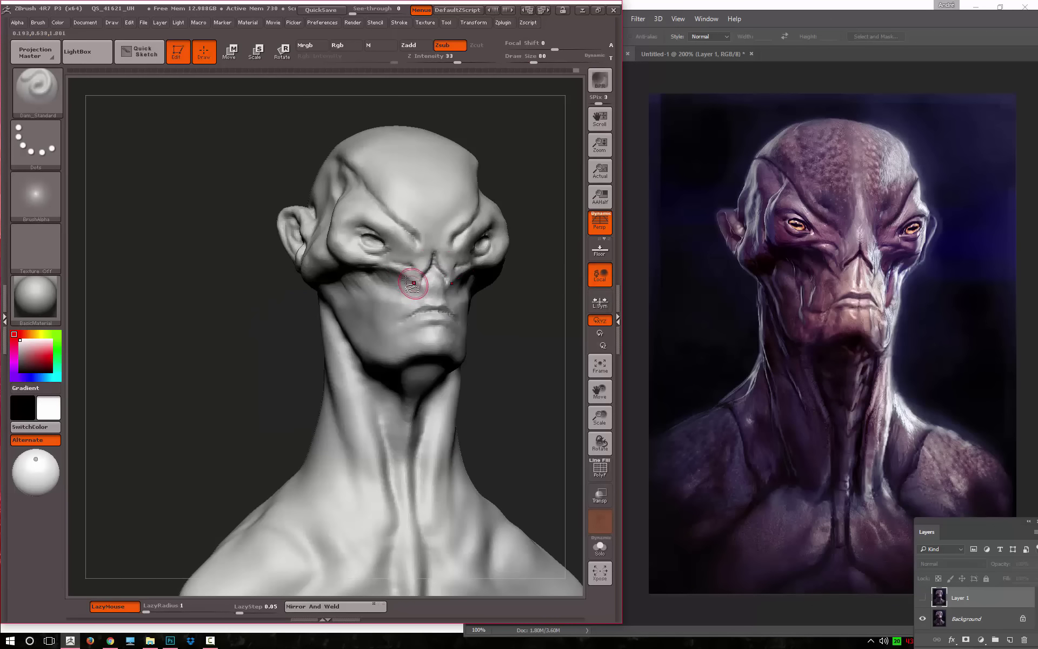
key("space")
left_click_drag(417, 292, 405, 284)
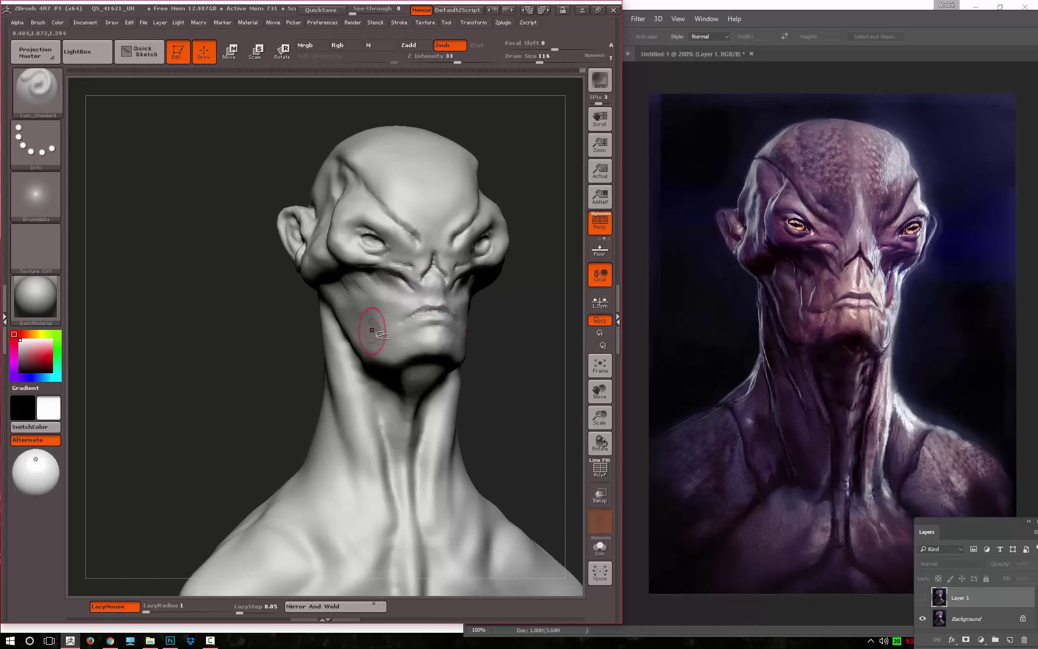
key("space")
left_click_drag(389, 292, 382, 285)
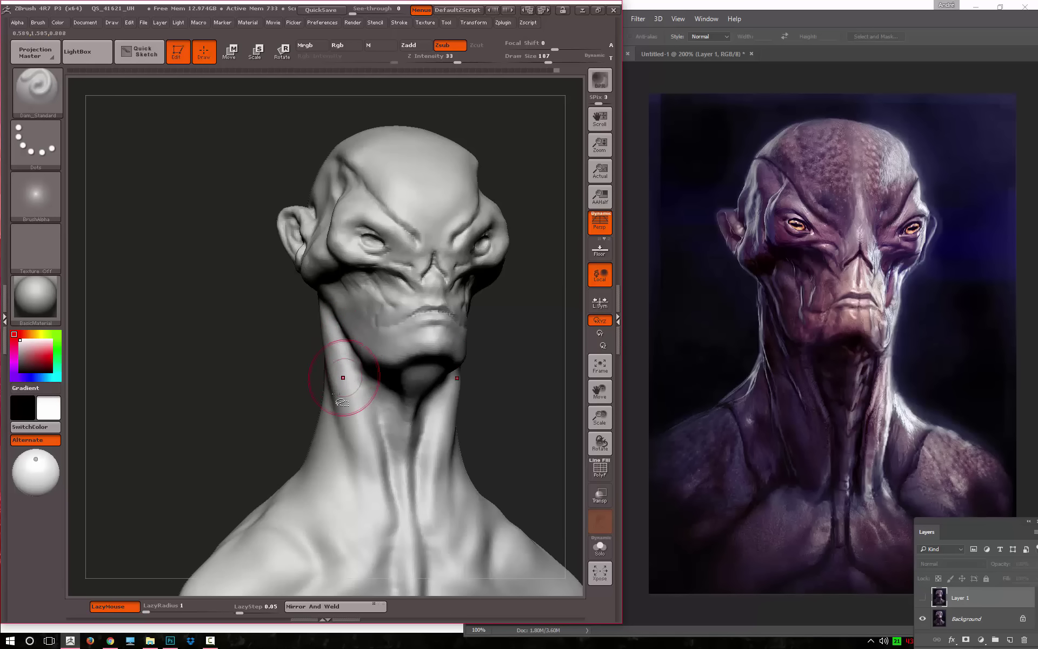
left_click_drag(304, 390, 293, 354, "alt")
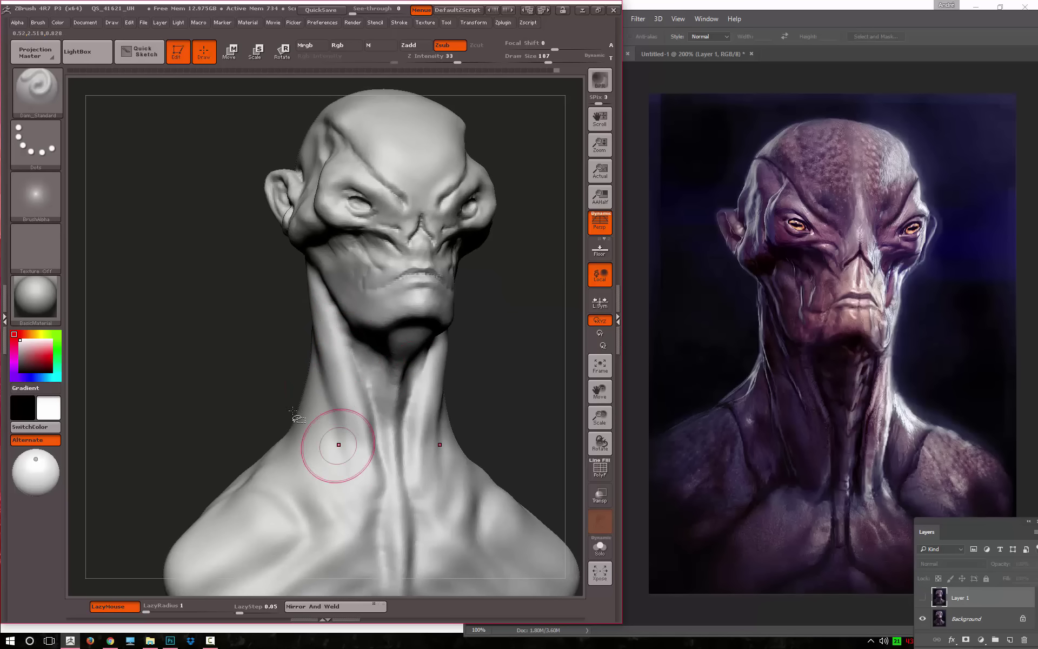
left_click_drag(508, 349, 508, 427, "alt")
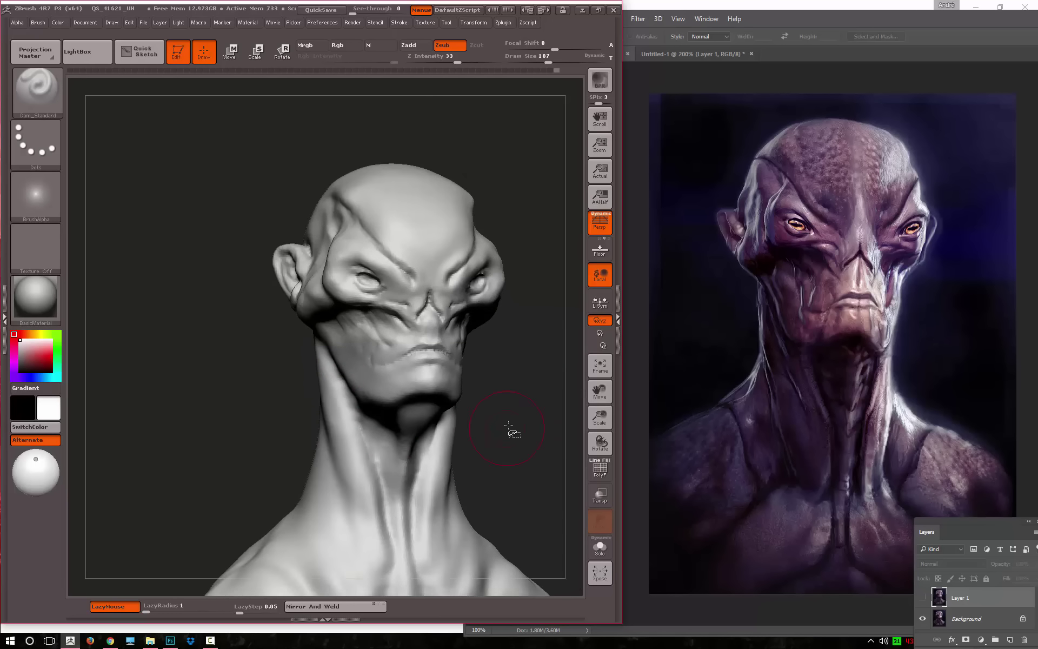
Switch to the Move brush and adjust its size from 331 down to 172
key("b")
key("m")
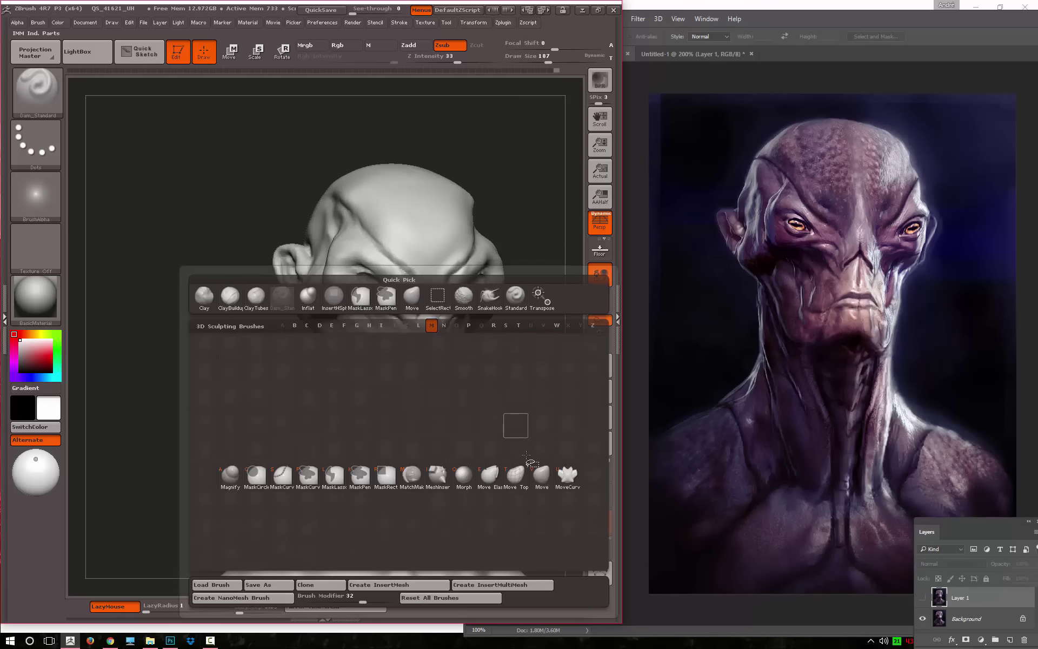
key("v")
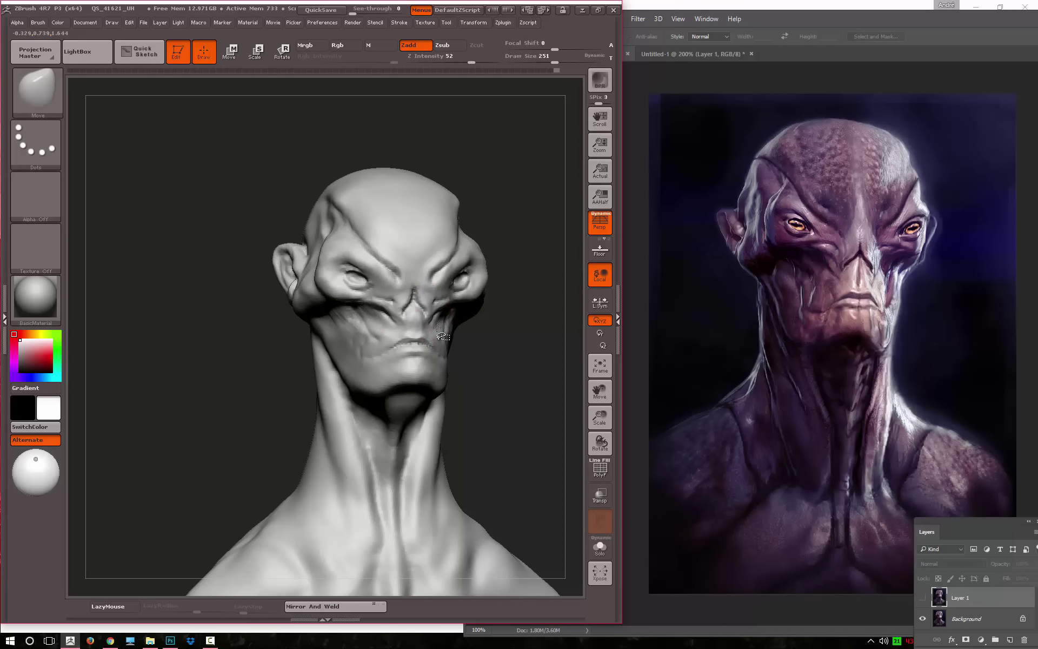
key("bracketright")
key("bracketright")
key("bracketright")
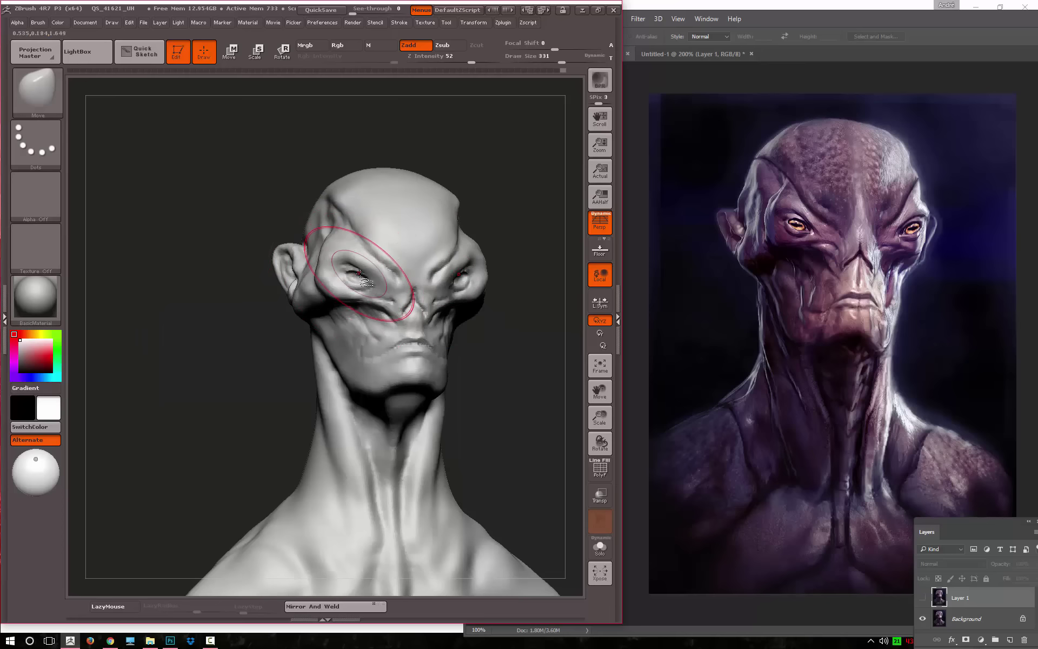
key("bracketleft")
key("bracketleft")
key("bracketleft")
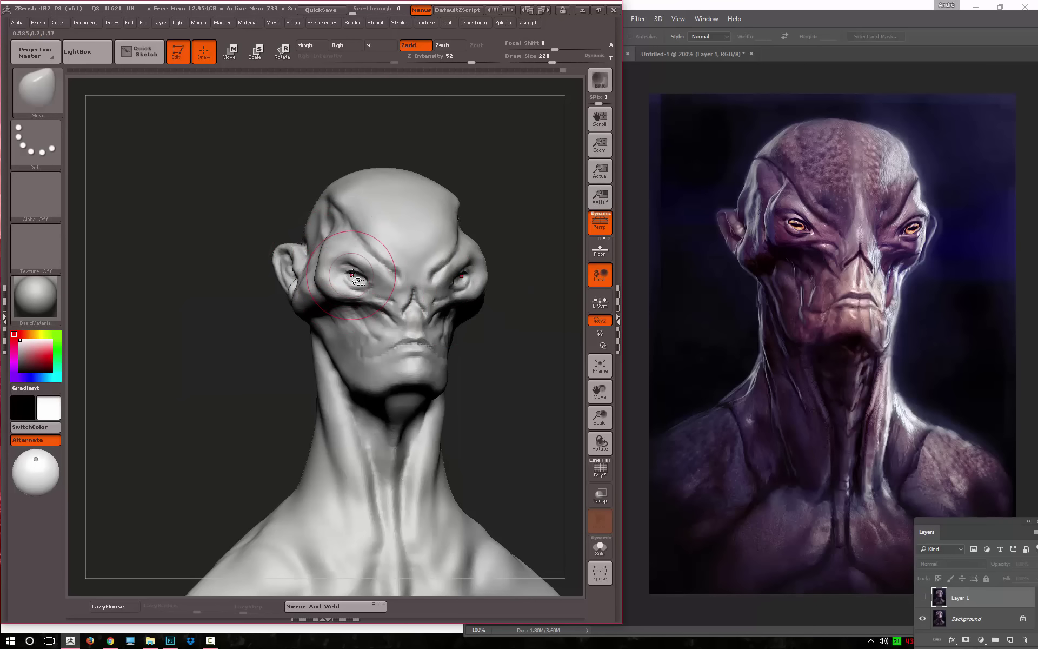
key("space")
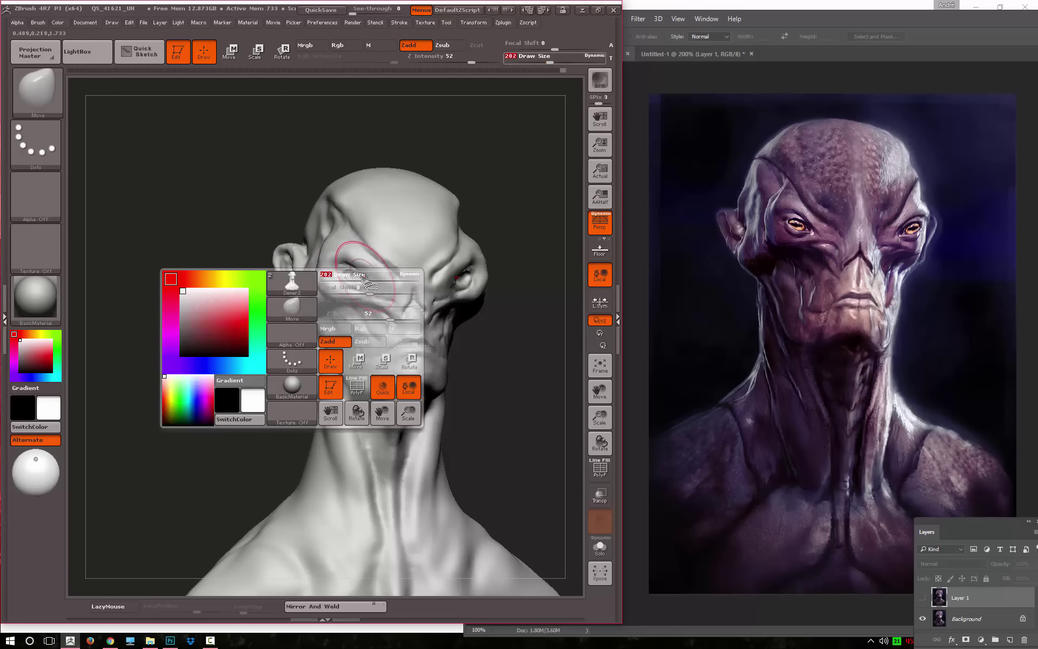
key("space")
key("space")
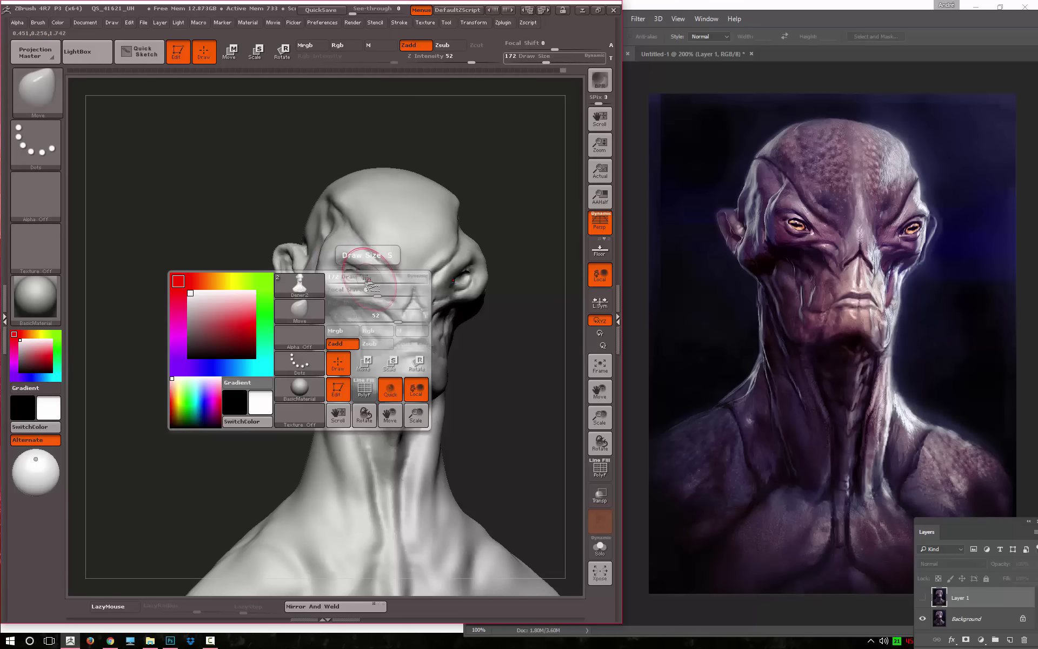
key("space")
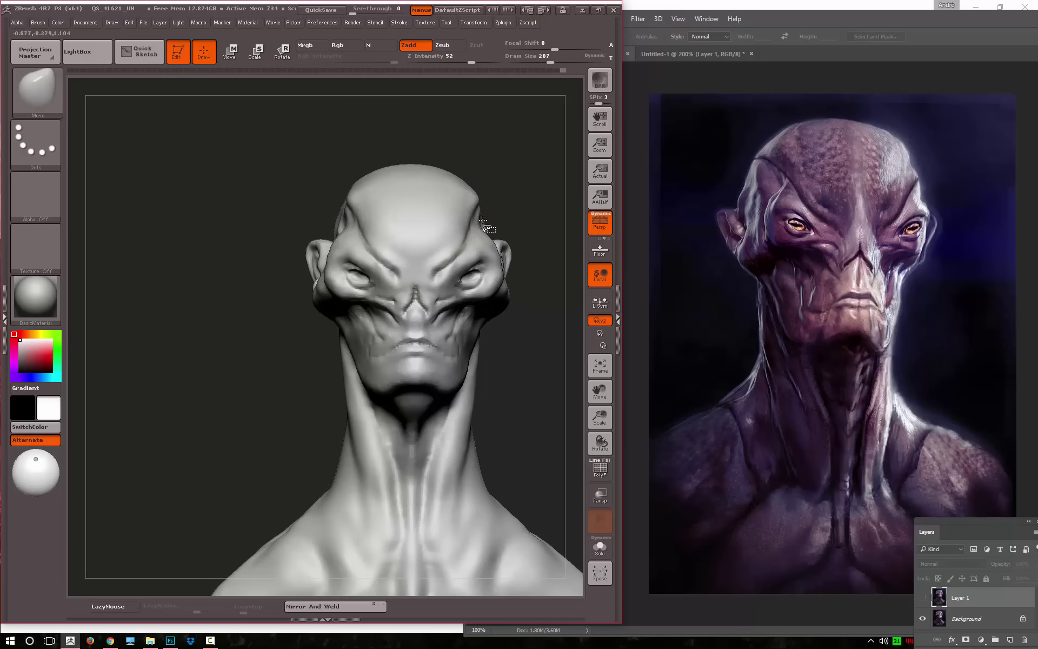
Reframe the head frontally and switch to Dam_Standard at size 94 near the eye
left_click_drag(498, 207, 528, 204)
key("ctrl")
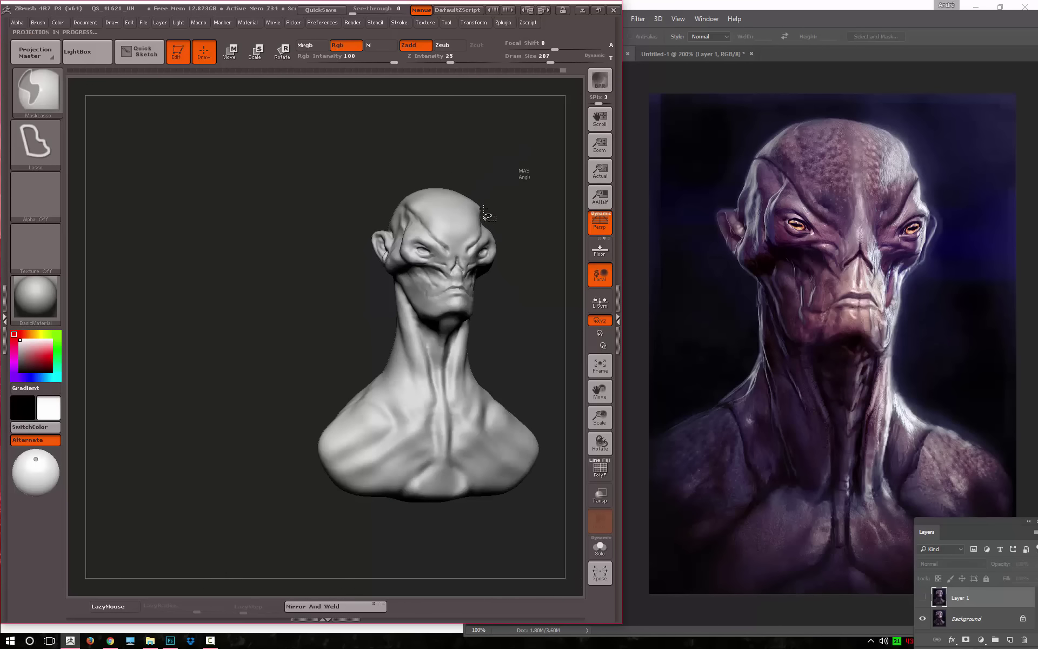
left_click_drag(303, 251, 314, 254, "alt")
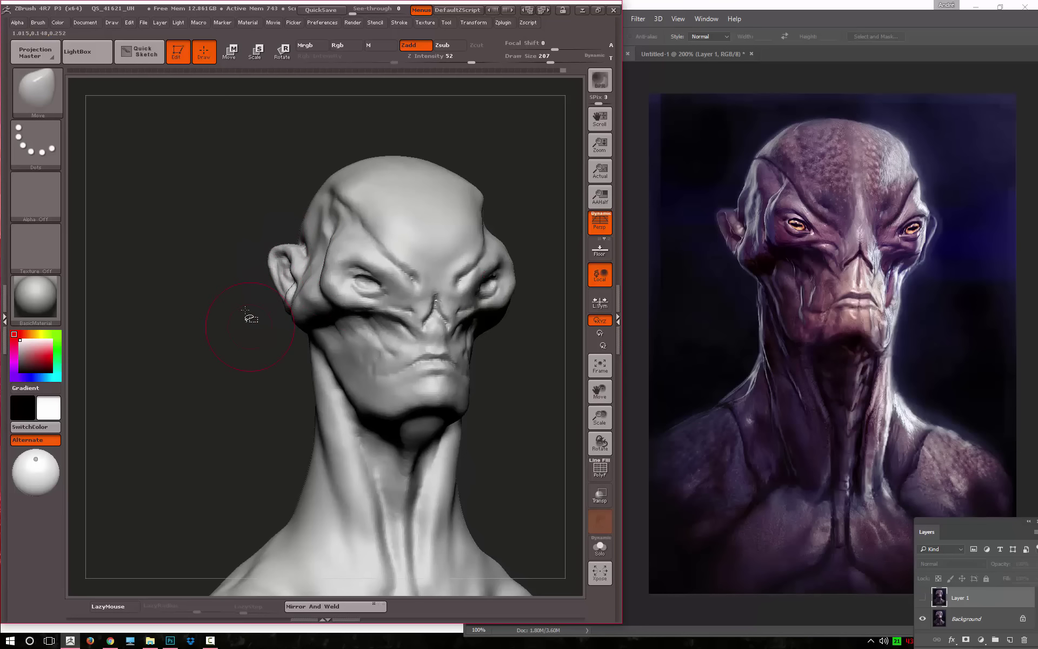
mouse_move(250, 318)
left_mouse_down()
mouse_move(239, 308)
mouse_move(215, 413)
mouse_move(197, 360)
mouse_move(183, 379)
mouse_move(383, 312)
left_mouse_up()
key("b")
key("d")
key("s")
key("space")
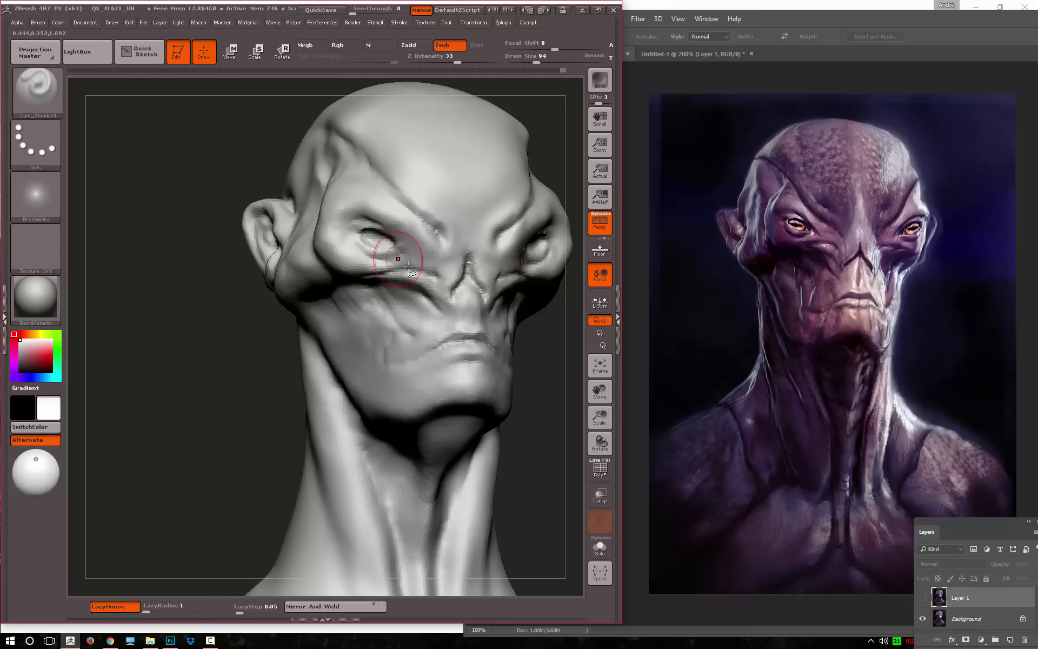
Tighten the brow crease on both sides with the Pinch brush
key("b")
key("p")
left_click(279, 478)
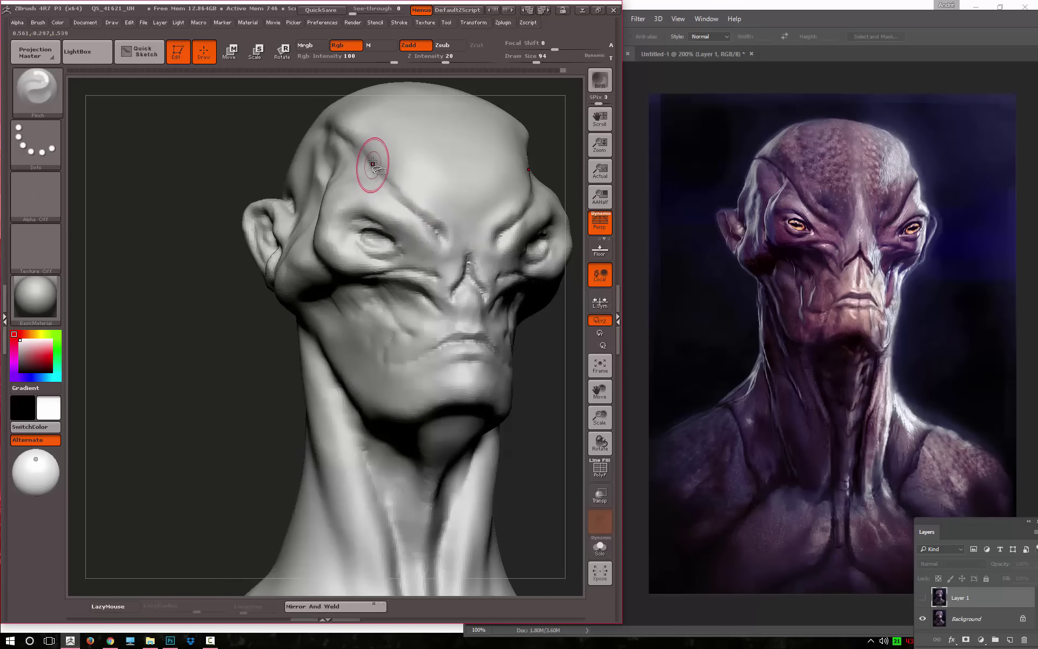
left_click_drag(430, 223, 394, 192)
Carve and soften a short crease on the forehead with Dam_Standard
key("b")
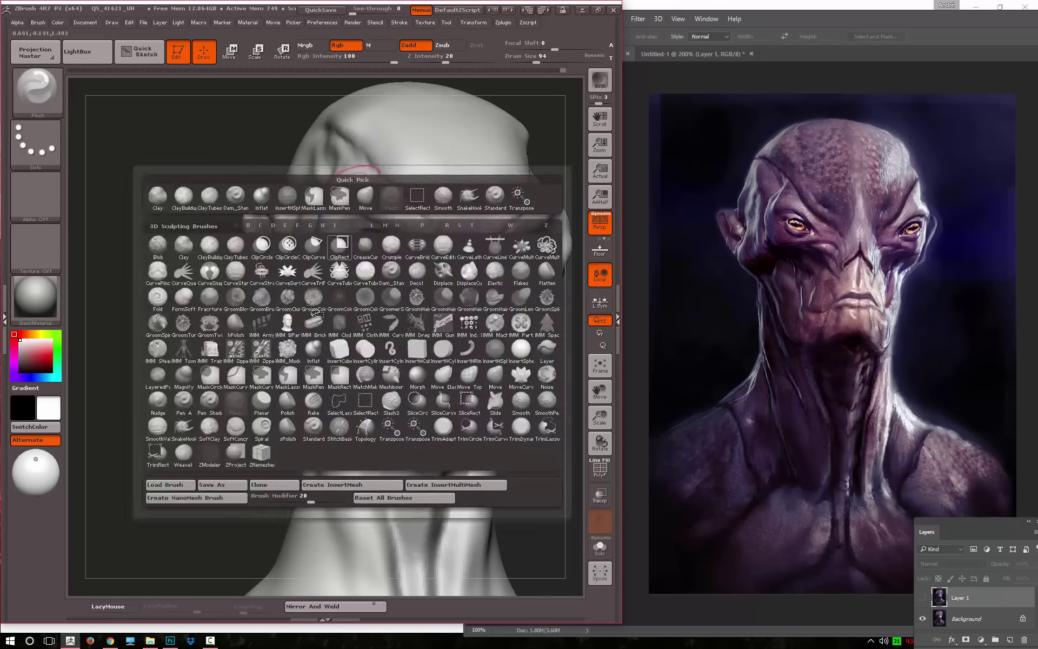
key("i")
key("n")
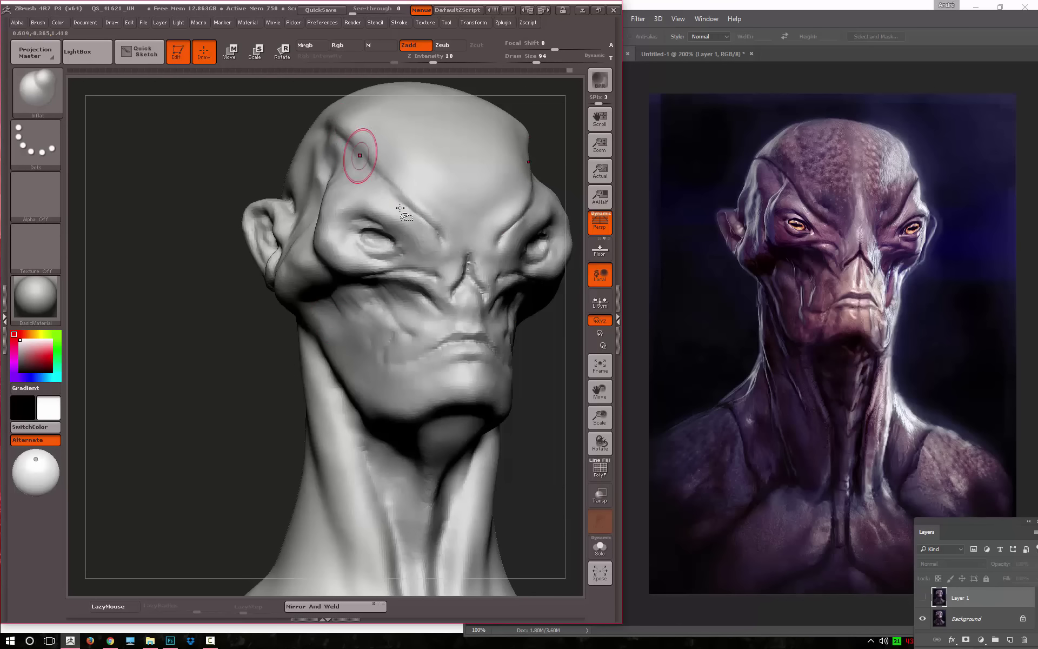
left_click_drag(274, 322, 302, 378, "alt")
key("b")
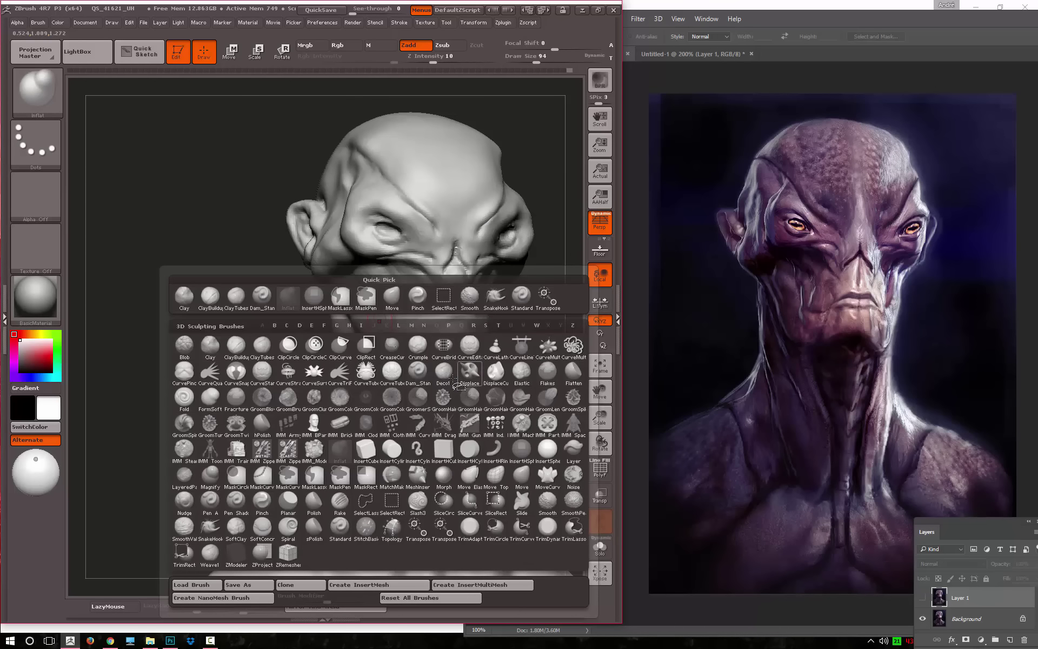
key("d")
key("s")
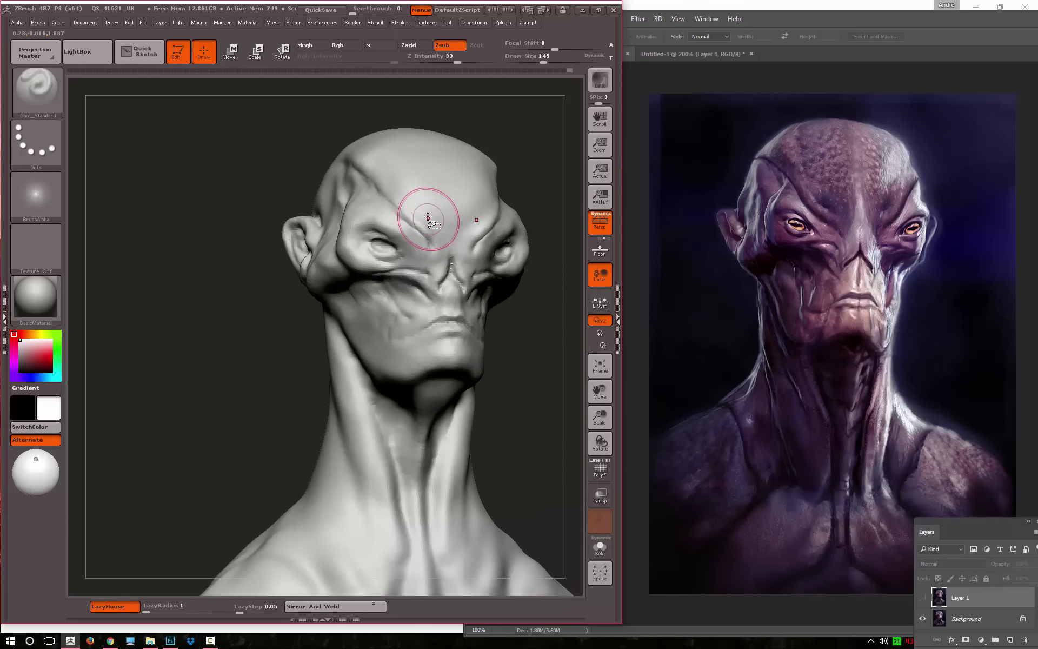
left_click_drag(425, 205, 422, 212)
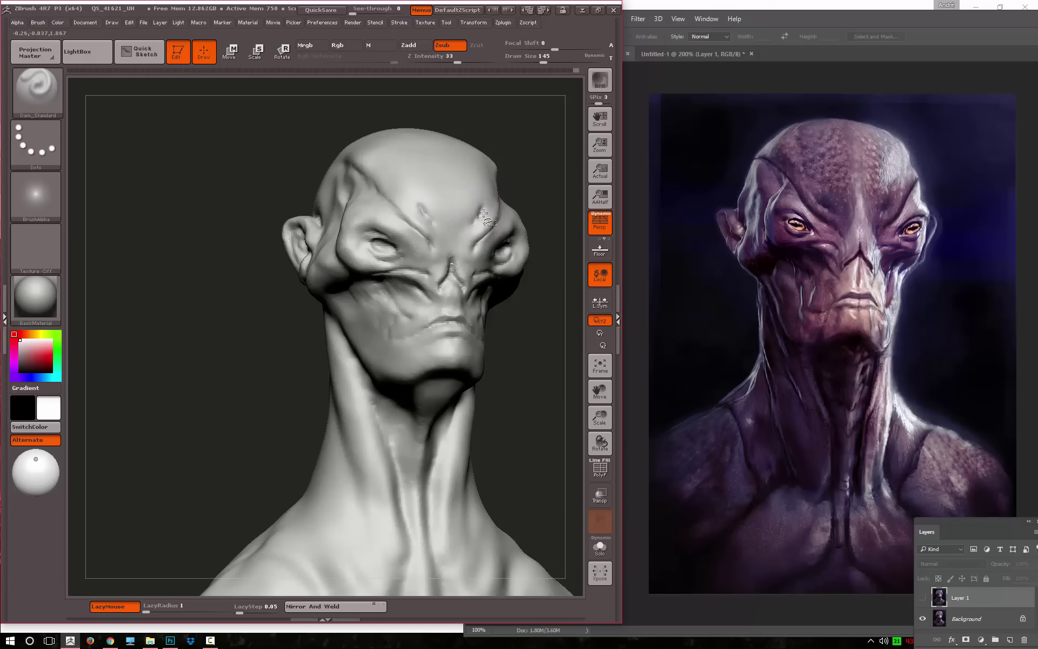
left_click_drag(483, 213, 425, 216, "shift")
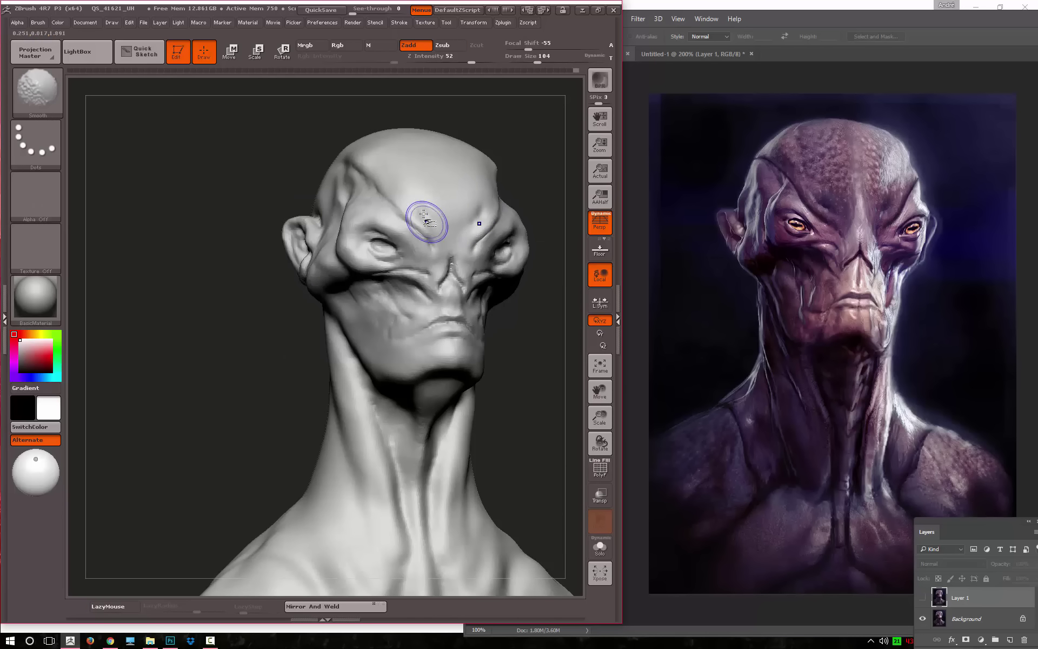
Smooth the forehead carve marks and turn the head to a frontal view
key("b")
key("m")
key("v")
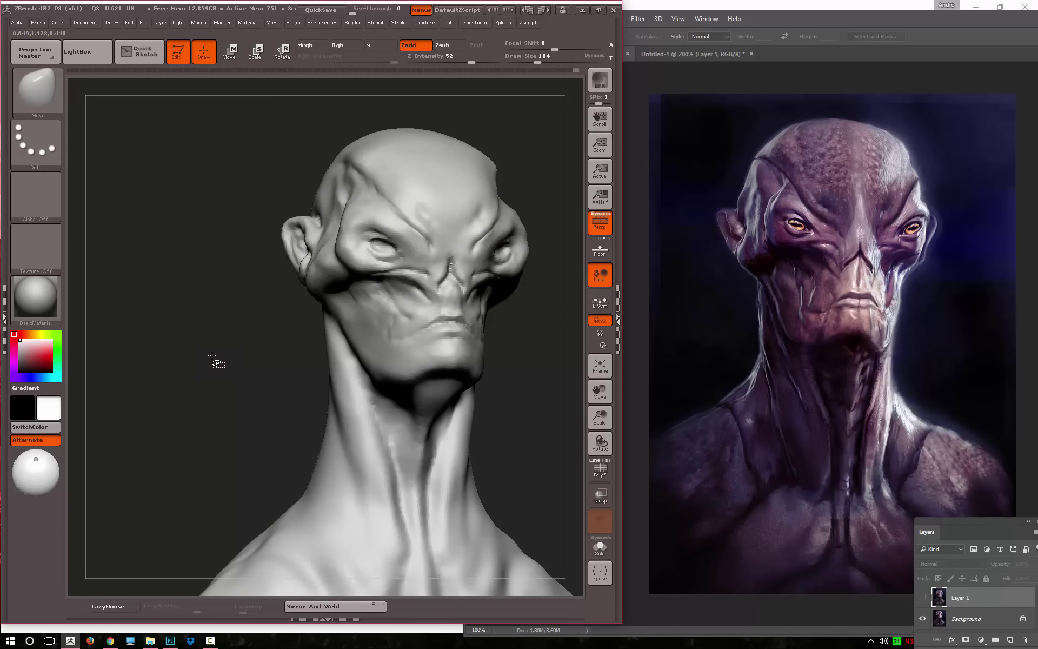
mouse_move(213, 359)
left_mouse_down()
mouse_move(192, 358)
mouse_move(232, 383)
mouse_move(445, 397)
left_mouse_up()
key("b")
key("d")
key("s")
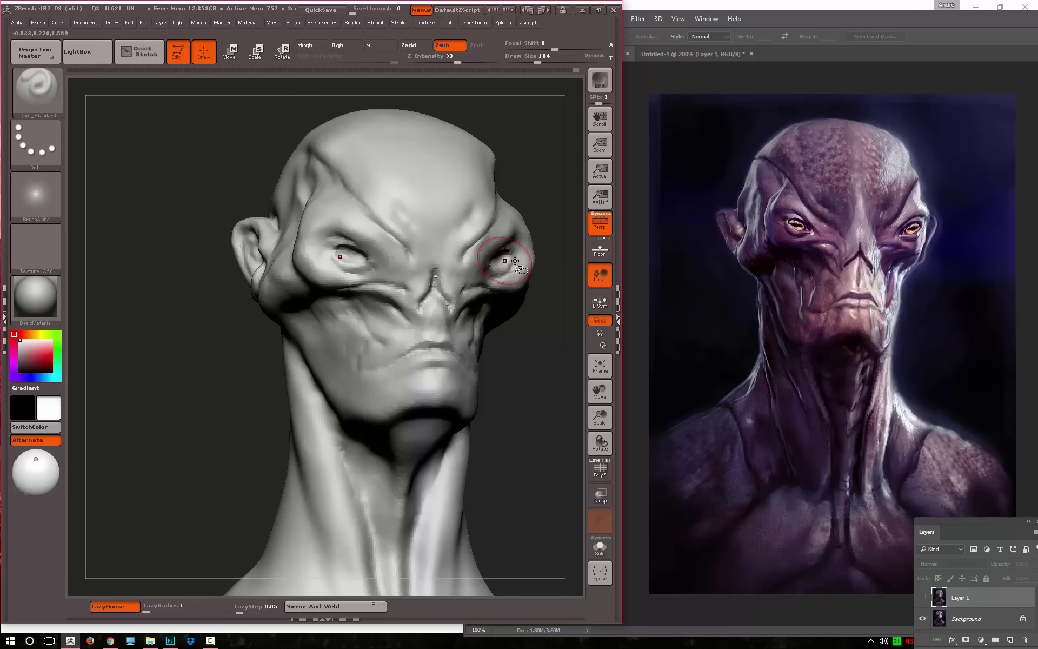
key("space")
Reshape the left eye socket with a smaller Move brush
key("b")
key("m")
key("v")
key("space")
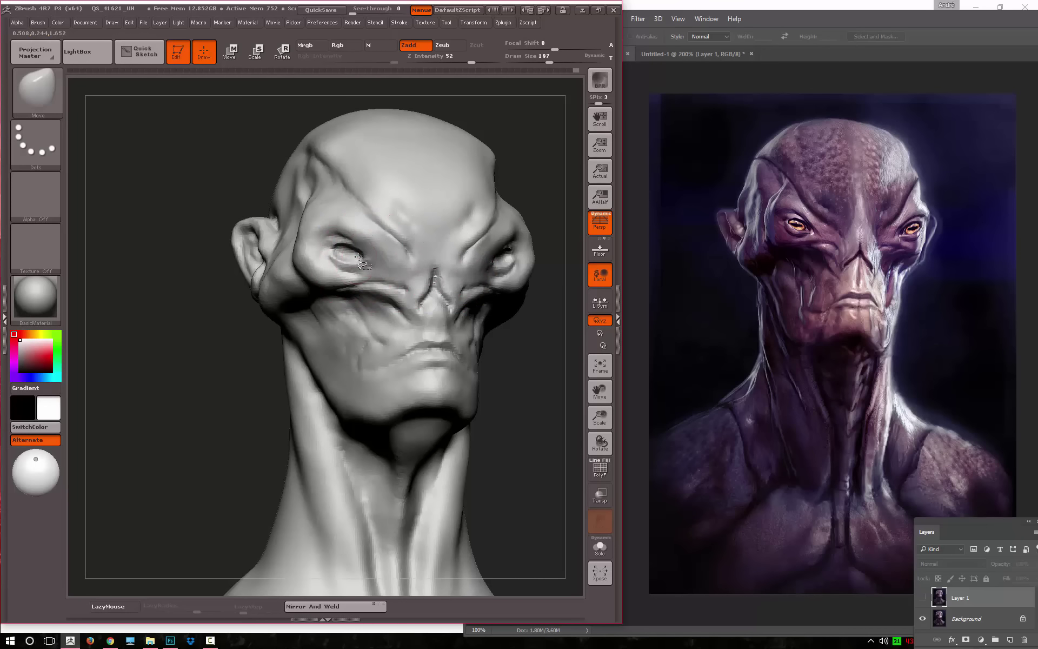
key("bracketleft")
left_click_drag(358, 258, 333, 246)
Sharpen the creases around the eye using the Pinch and Dam_Standard brushes
key("space")
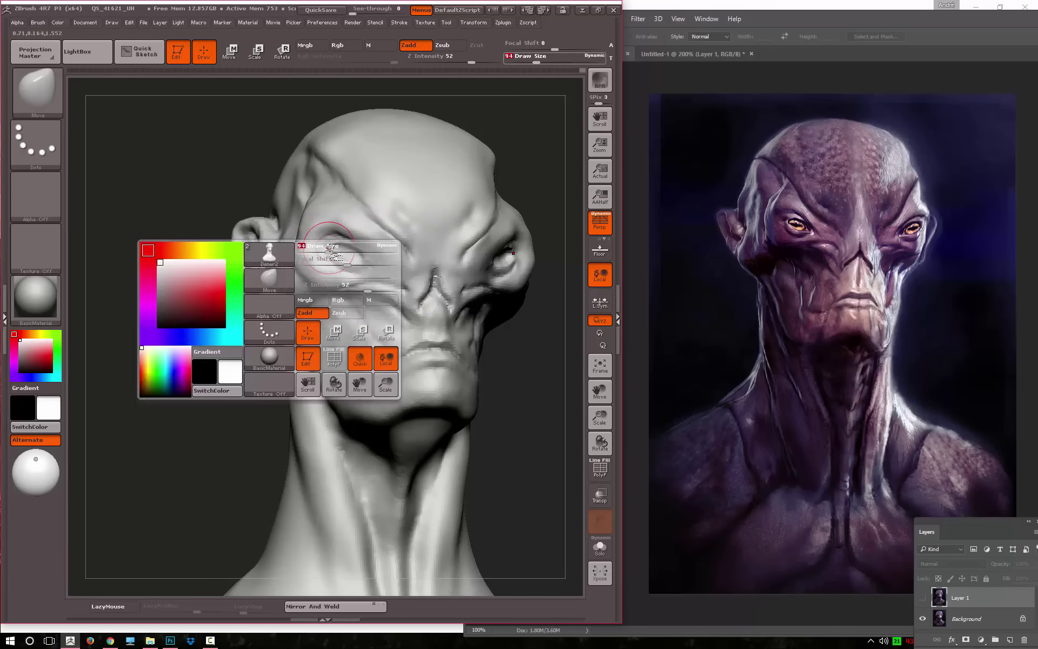
key("bracketleft")
key("b")
key("p")
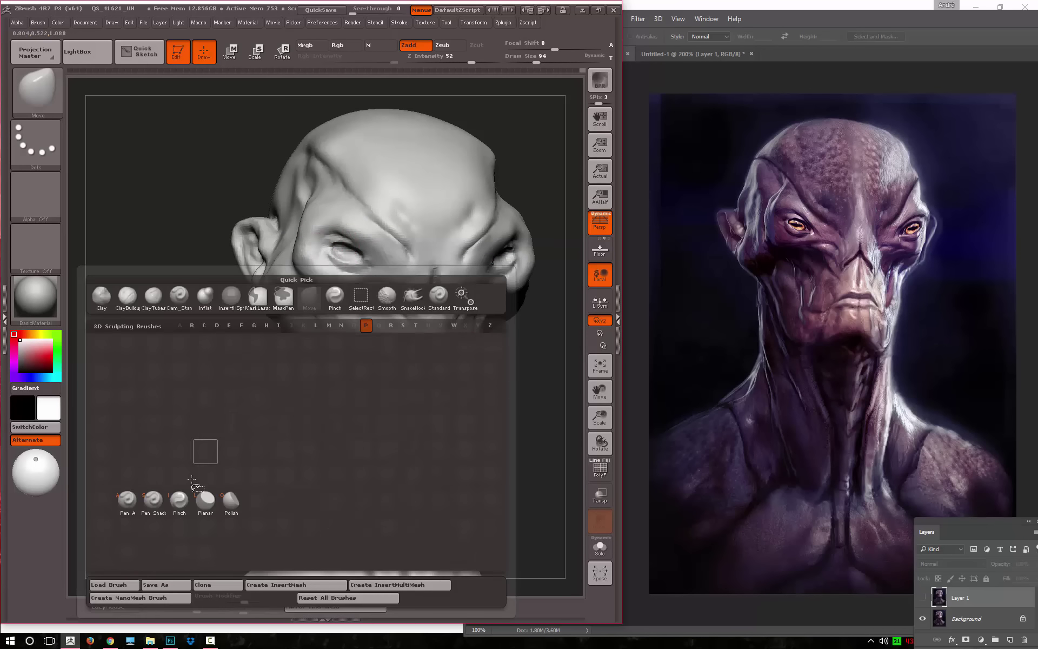
key("i")
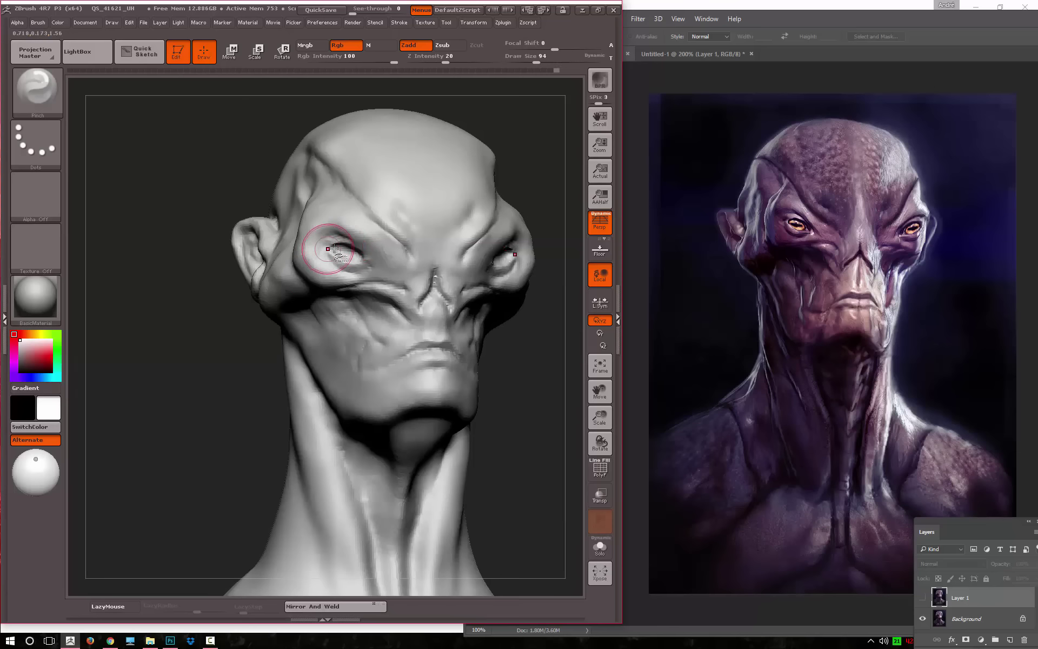
key("b")
left_click(424, 376)
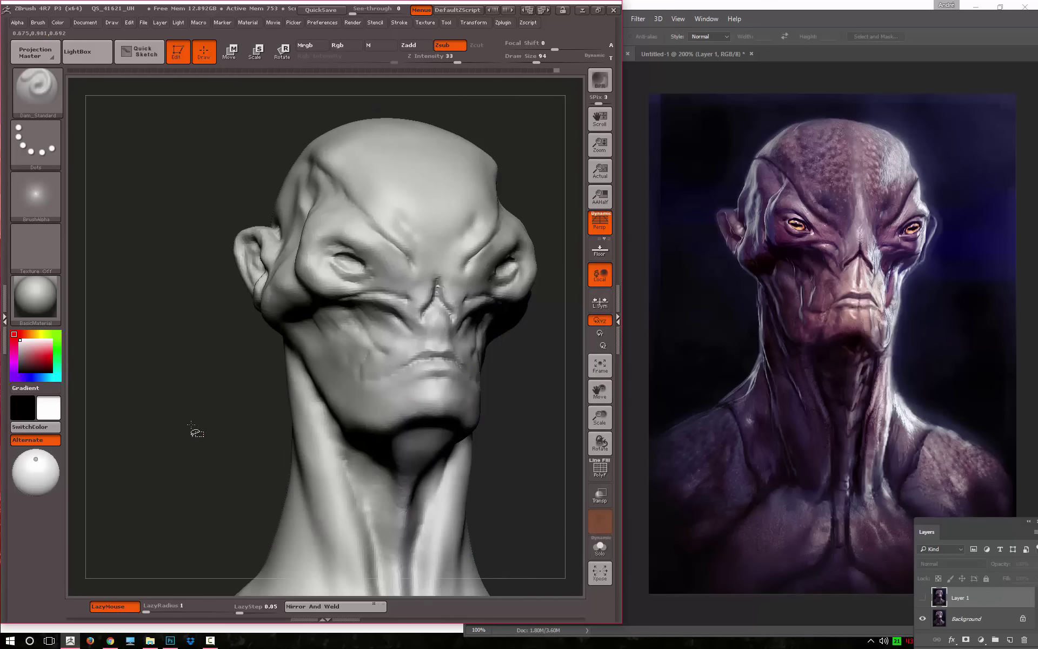
left_click_drag(195, 431, 400, 276, "alt")
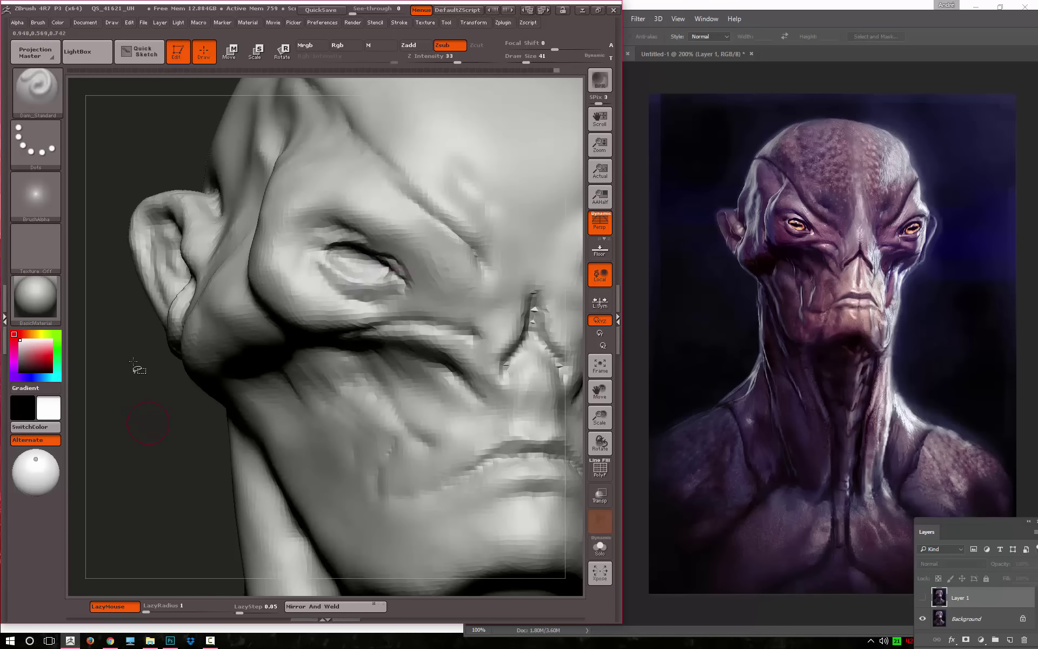
key("f")
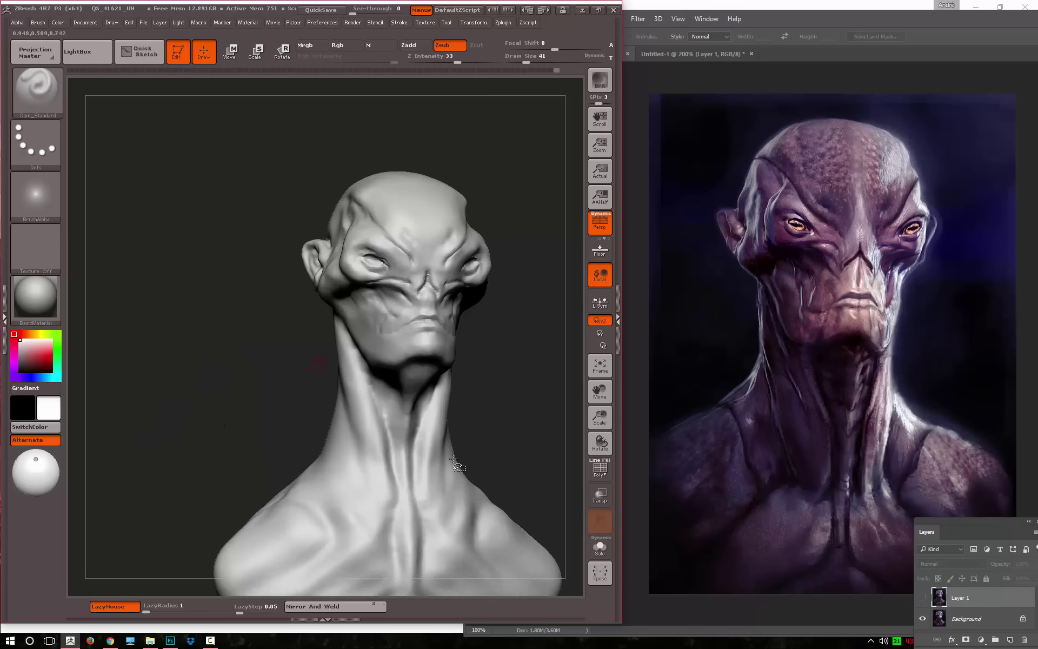
Reshape the skull top, jaw and cheeks with a large Move brush
key("b")
key("m")
key("v")
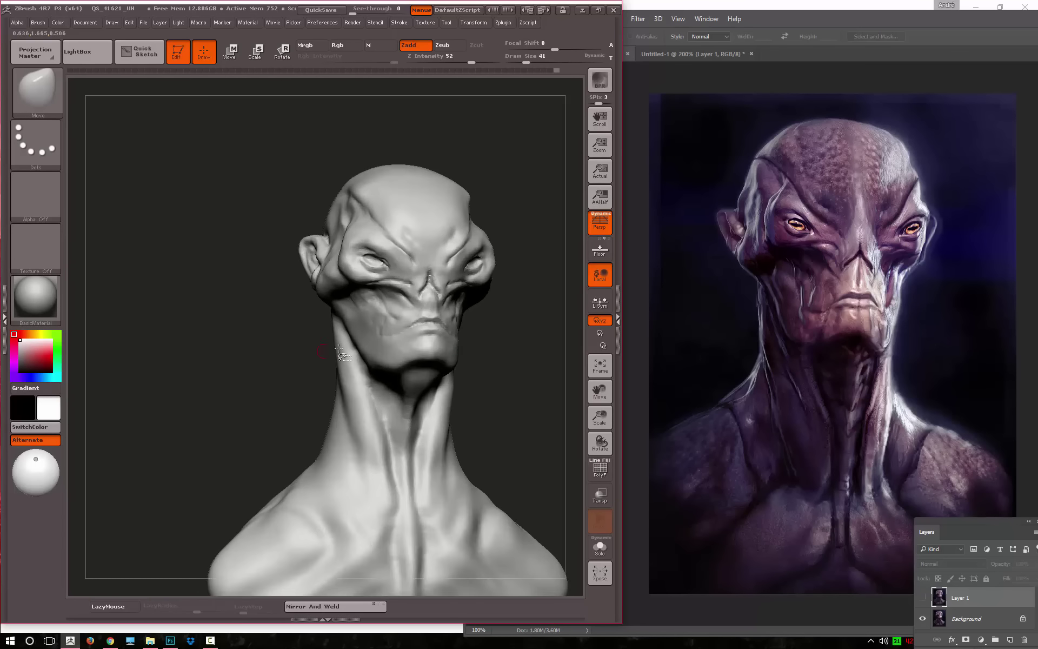
key("bracketright")
key("bracketright")
key("bracketright")
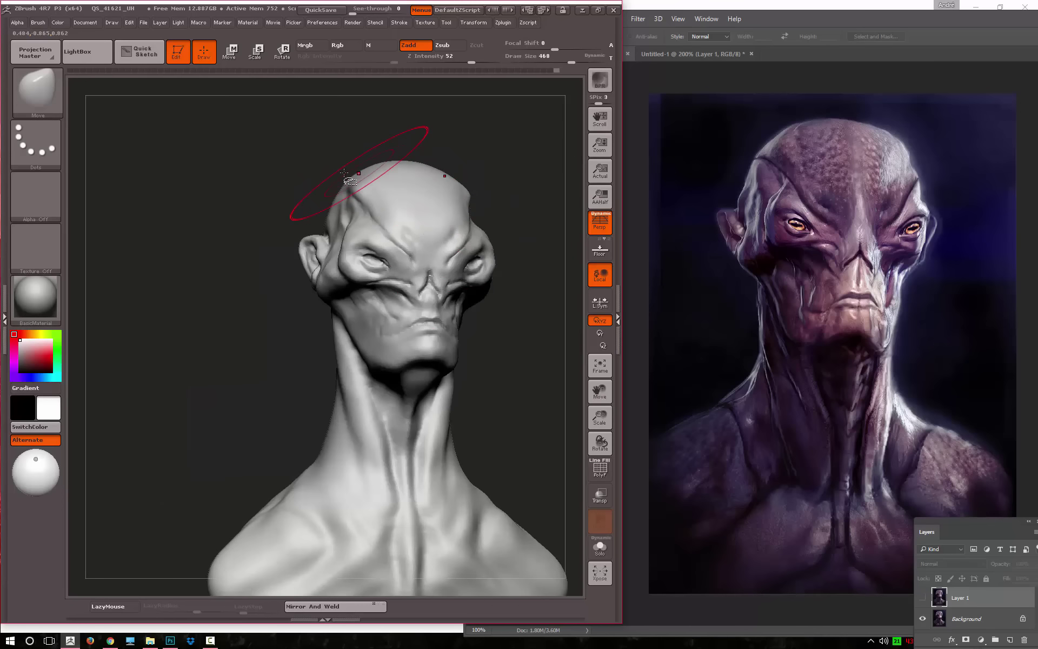
mouse_move(344, 172)
left_mouse_down()
mouse_move(340, 188)
mouse_move(311, 207)
left_mouse_up()
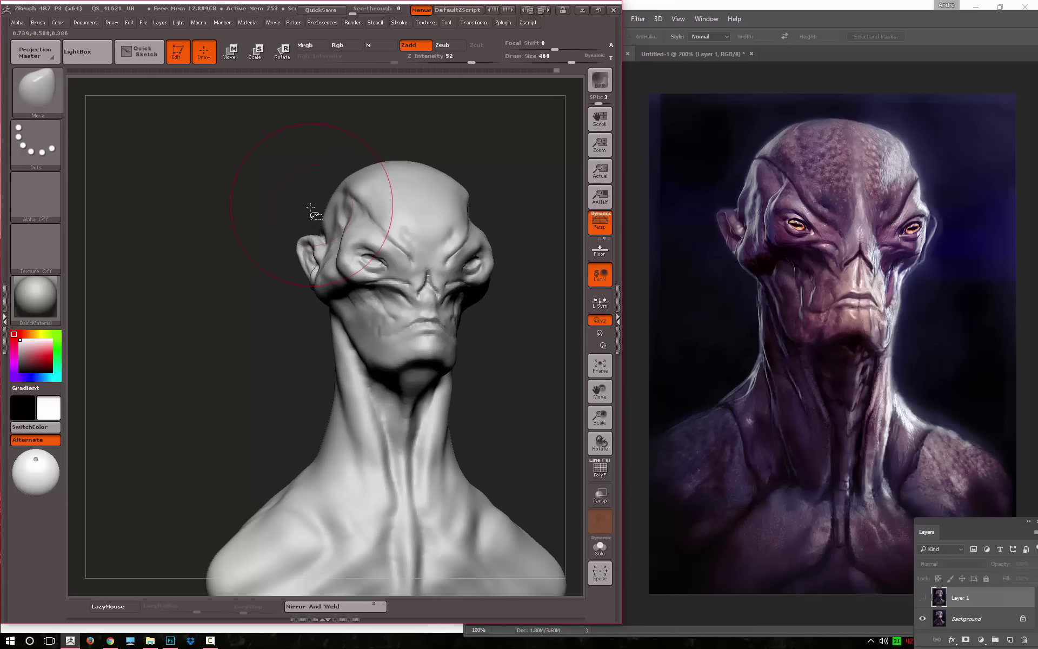
left_click_drag(411, 346, 335, 332)
Resize the brush from 177 to 338 and switch to the ClayTubes brush
key("space")
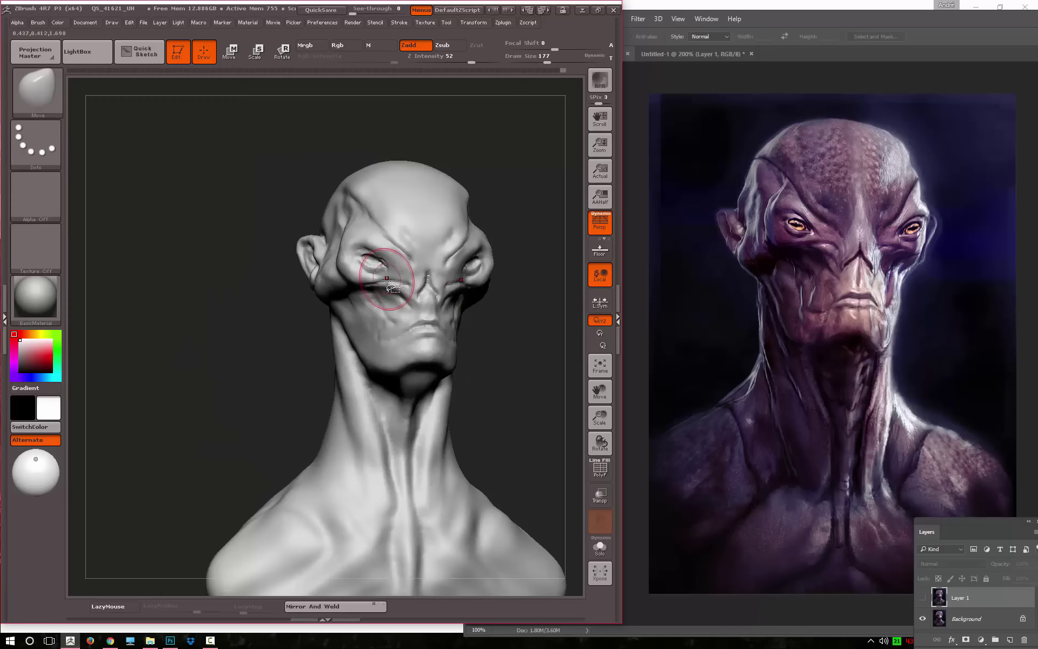
key("space")
key("space")
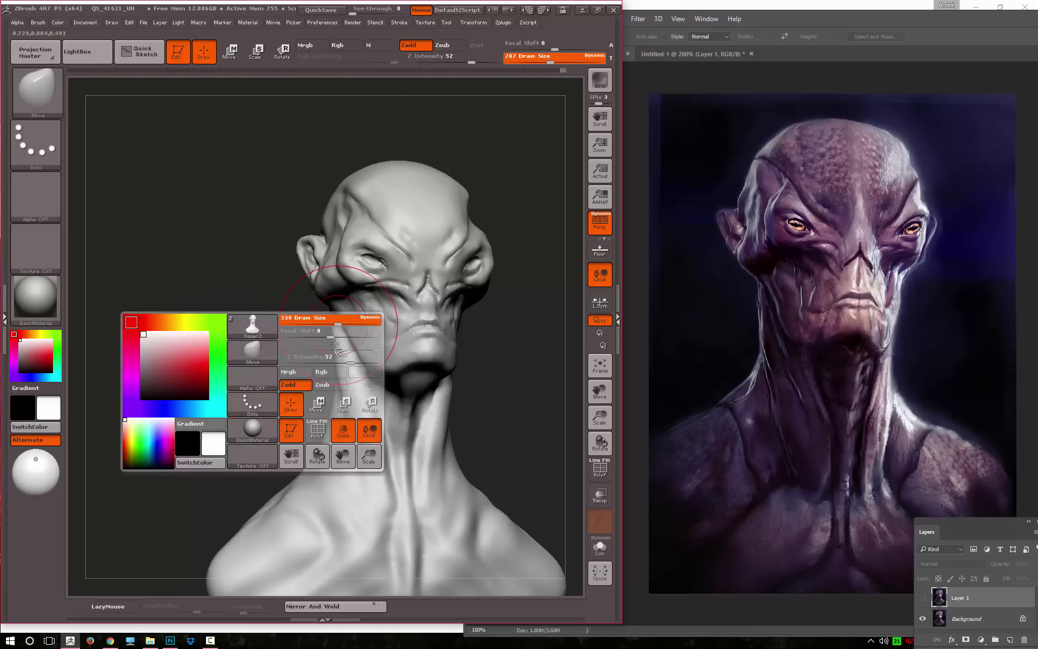
mouse_move(316, 319)
left_mouse_down()
mouse_move(332, 368)
mouse_move(339, 347)
left_mouse_up()
key("space")
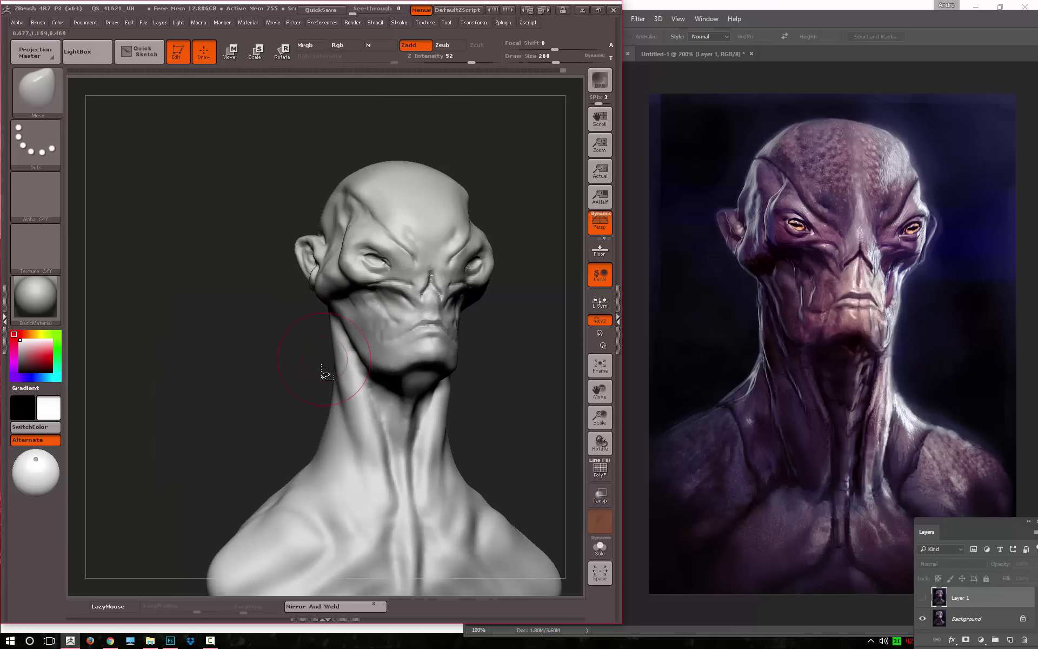
key("b")
left_click(212, 345)
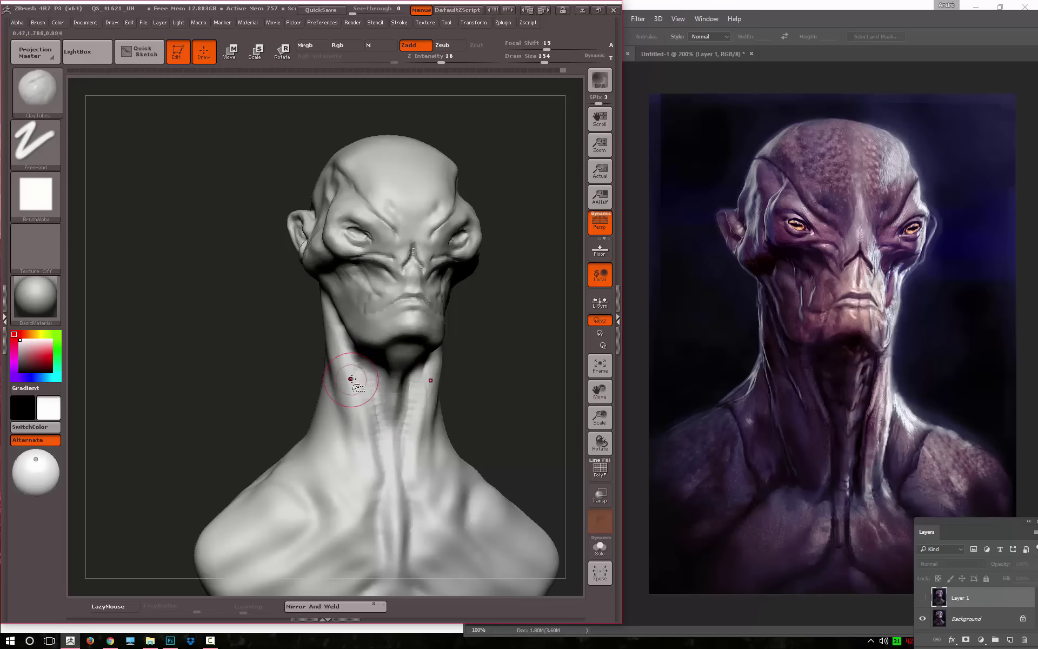
Smooth the neck and zoom in close on the face
key("shift")
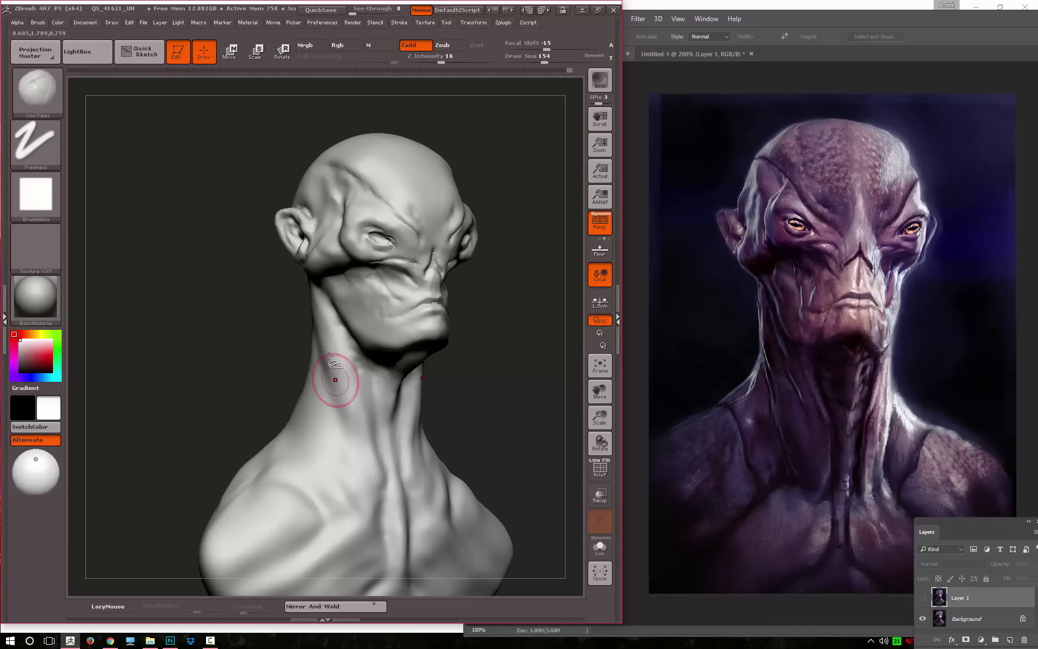
left_click_drag(336, 382, 337, 416)
mouse_move(278, 359)
left_mouse_down("shift")
mouse_move(252, 327)
mouse_move(251, 350)
left_mouse_up("shift")
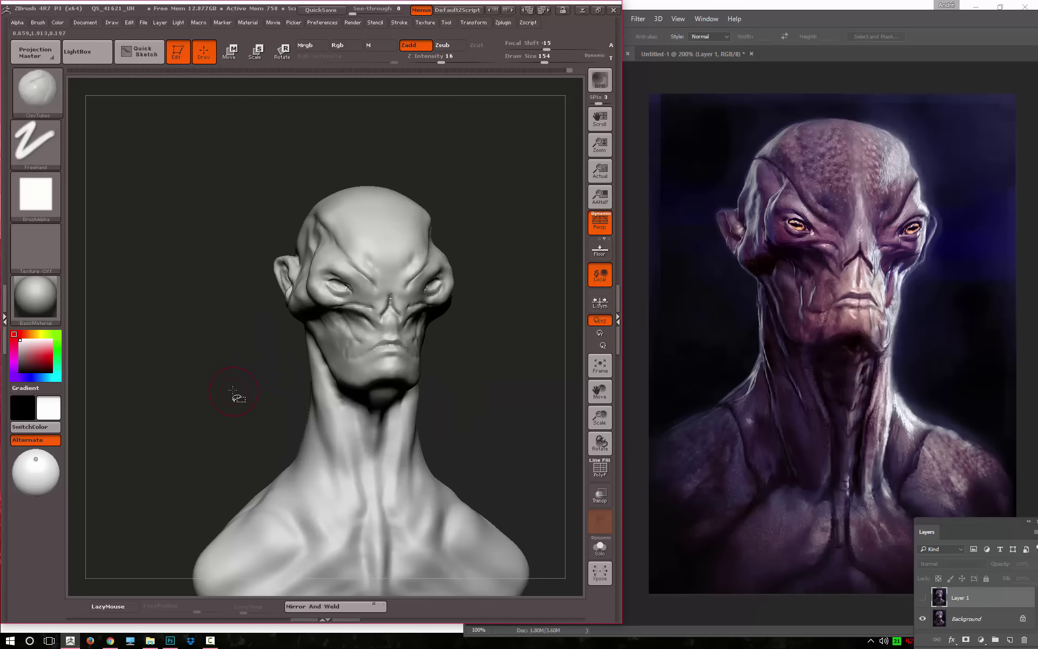
left_click_drag(238, 395, 288, 352, "alt")
left_click_drag(212, 390, 475, 382, "alt")
Carve fine grooves down the nose bridge with Dam_Standard at size 35
key("b")
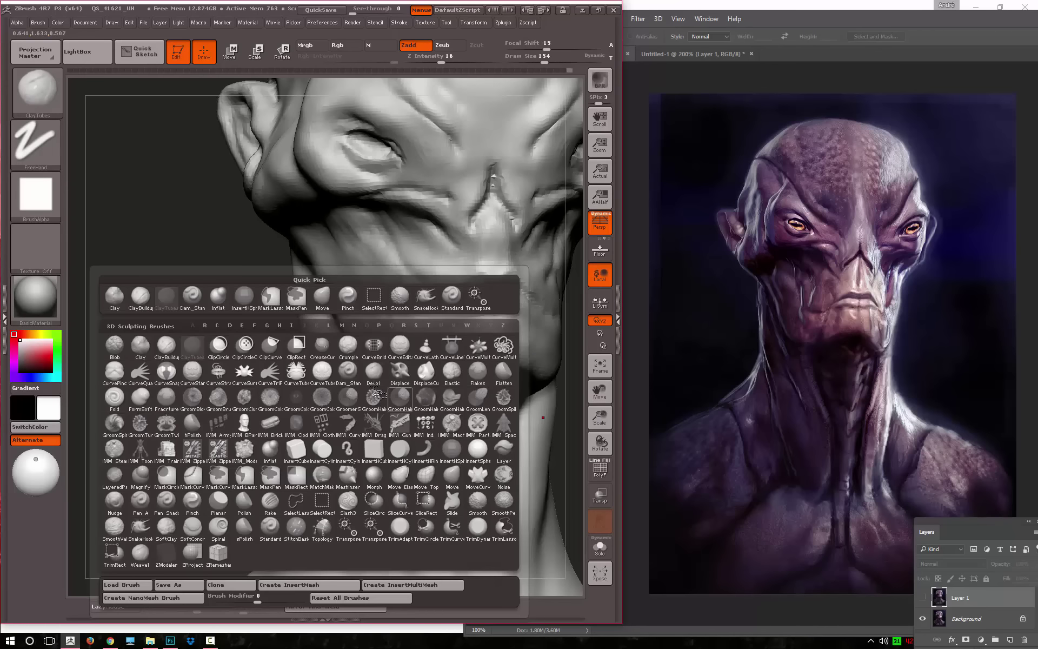
left_click(348, 371)
mouse_move(214, 348)
left_mouse_down("alt")
mouse_move(151, 376)
mouse_move(391, 305)
left_mouse_up("alt")
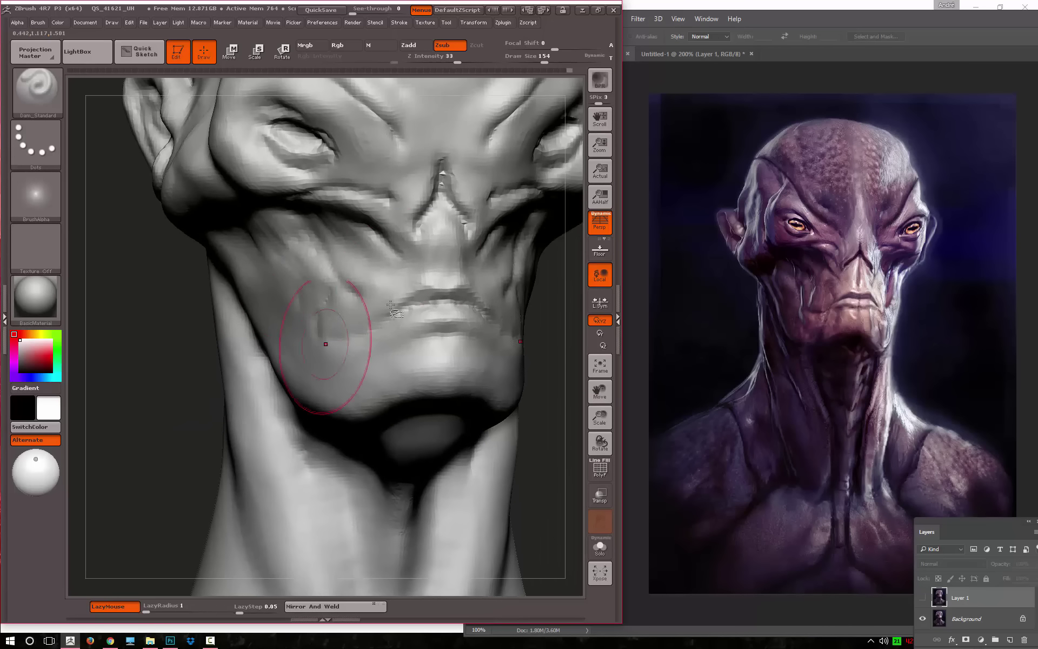
right_click(427, 301)
left_click_drag(460, 302, 428, 303)
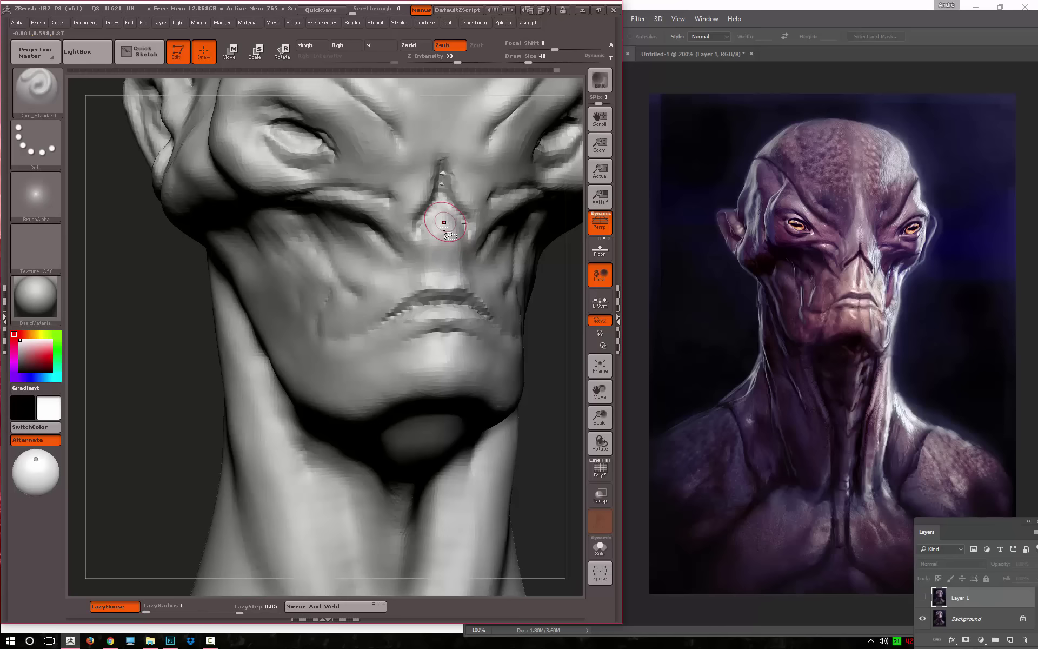
key("ctrl")
left_click_drag(145, 363, 446, 265)
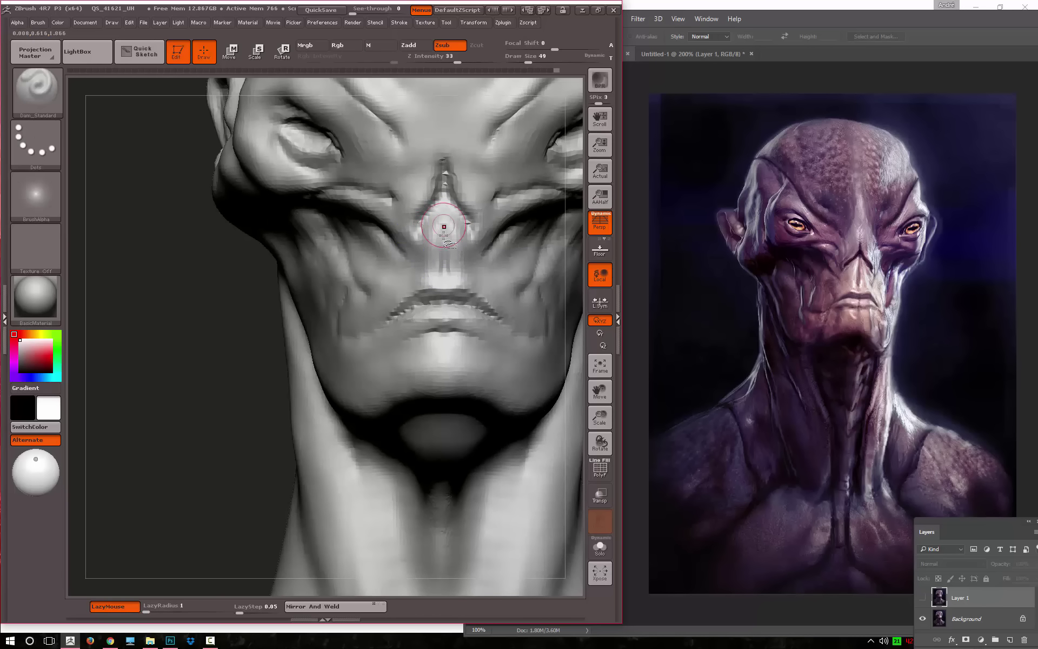
left_click_drag(234, 398, 232, 343)
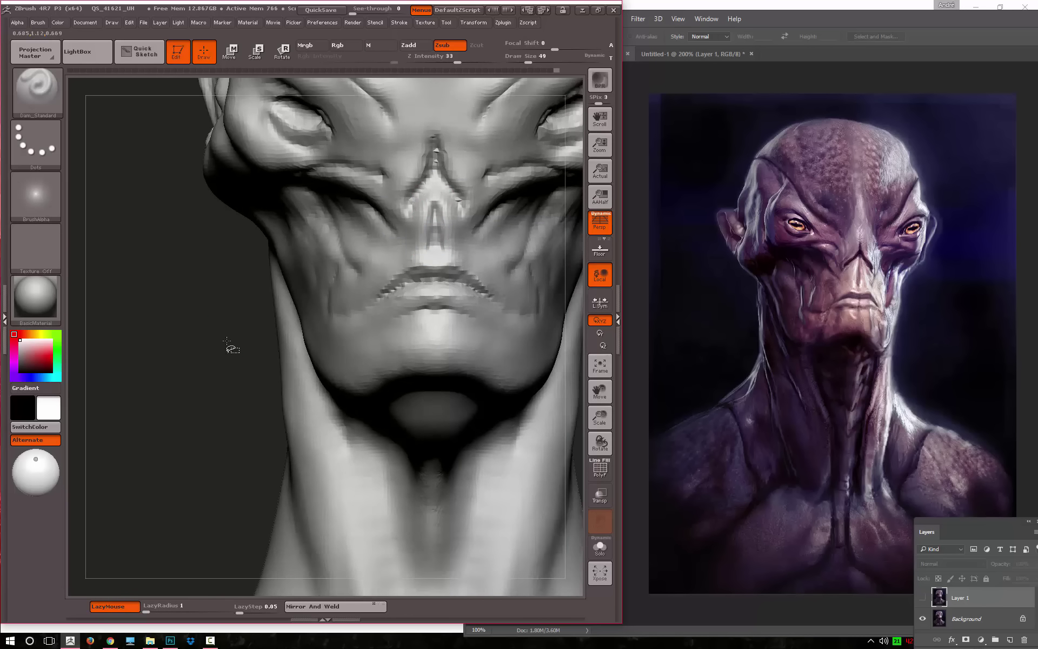
Build up ridges along the nose bridge with the Clay brush
key("b")
left_click(243, 346)
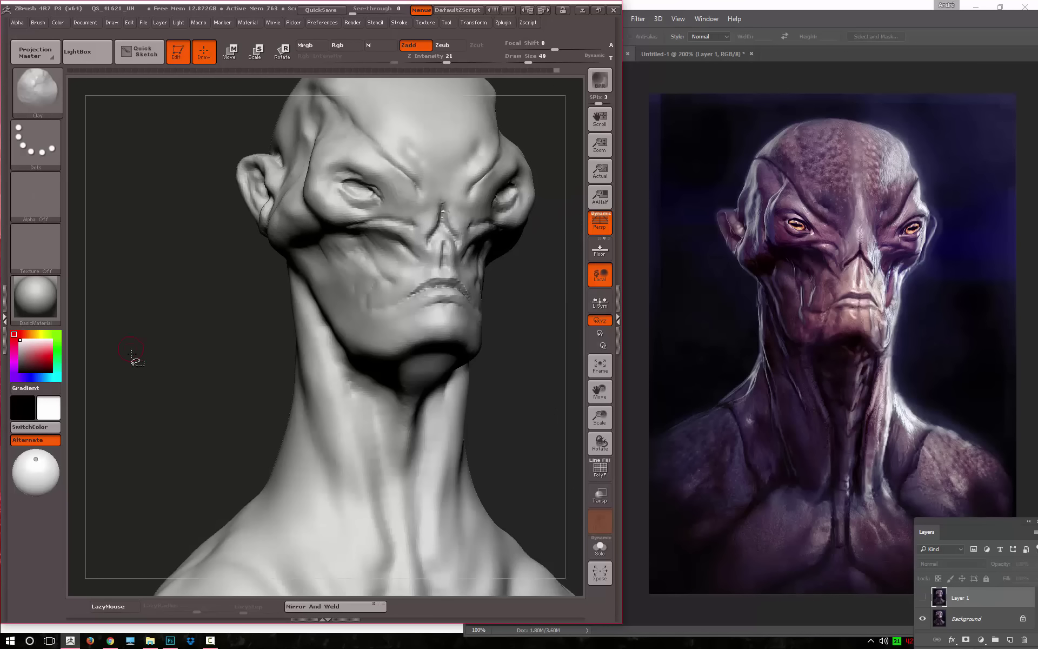
left_click_drag(135, 359, 394, 206)
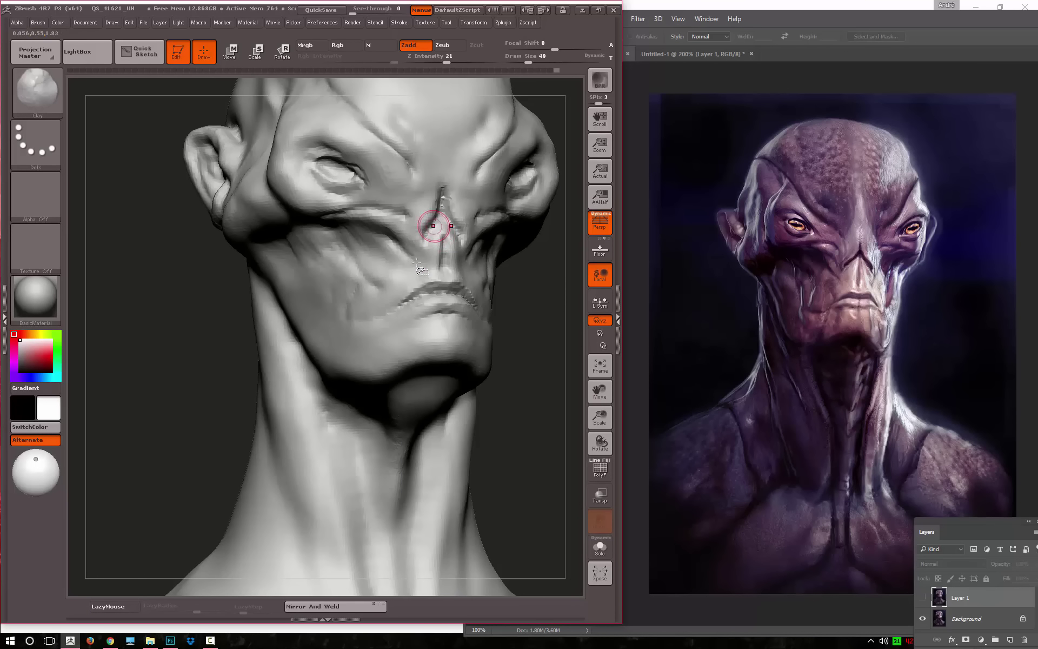
mouse_move(440, 234)
left_mouse_down()
mouse_move(427, 258)
mouse_move(441, 260)
mouse_move(391, 269)
mouse_move(395, 281)
left_mouse_up()
Carve a crease along the mouth line with Dam_Standard at size 51
key("b")
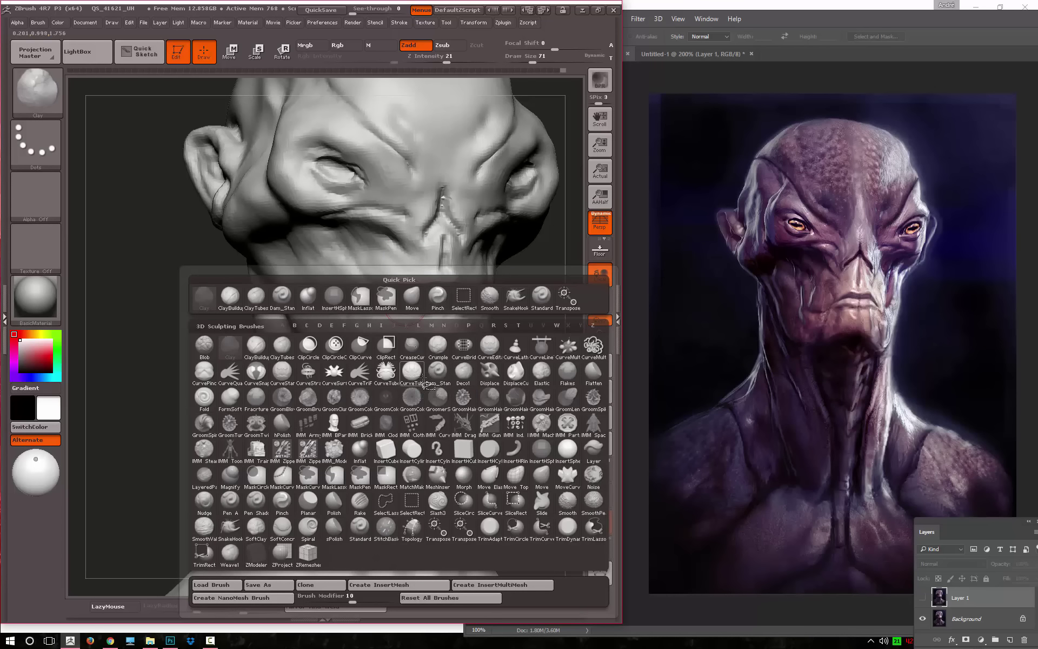
key("d")
key("s")
left_click_drag(200, 399, 394, 301, "alt")
key("bracketleft")
key("bracketleft")
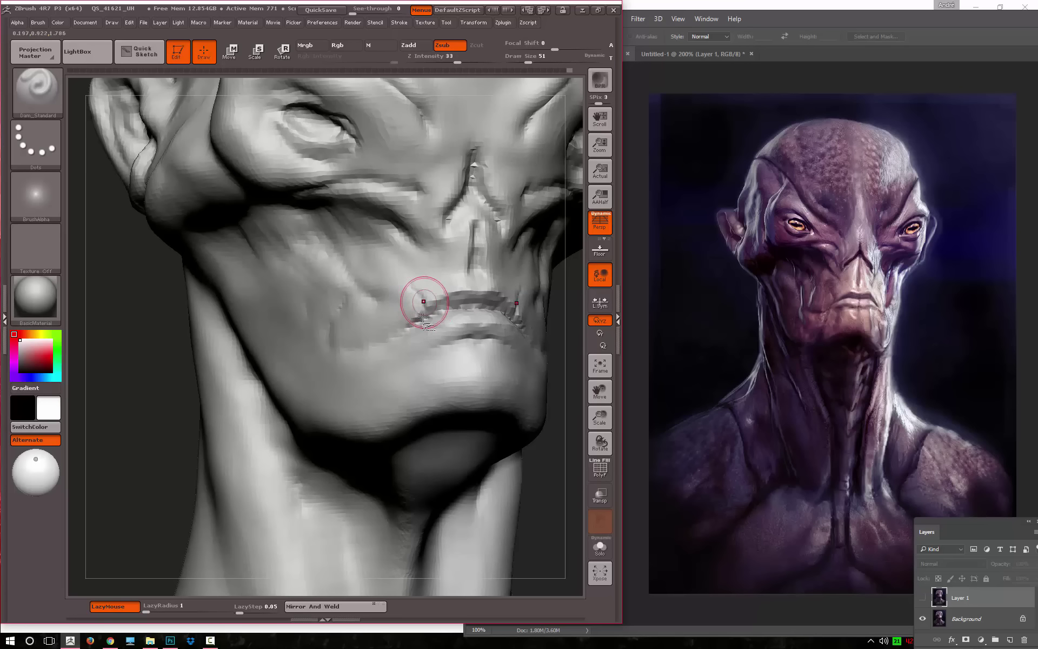
left_click_drag(413, 322, 508, 325)
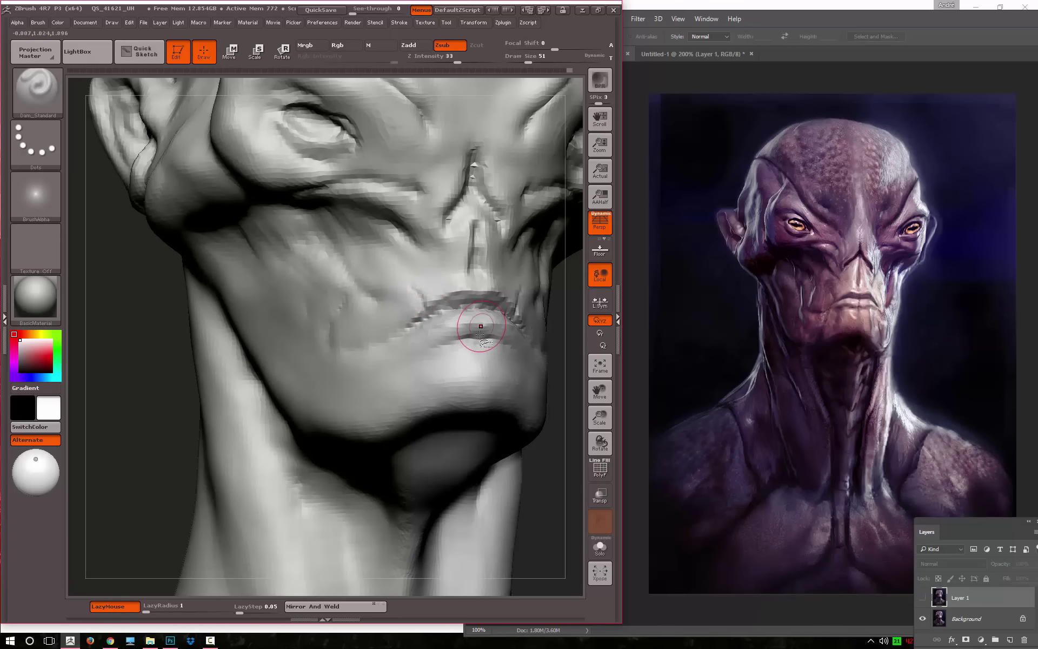
Shrink Dam_Standard to size 31 and reframe the bust in a front view
left_click_drag(167, 412, 132, 481, "alt")
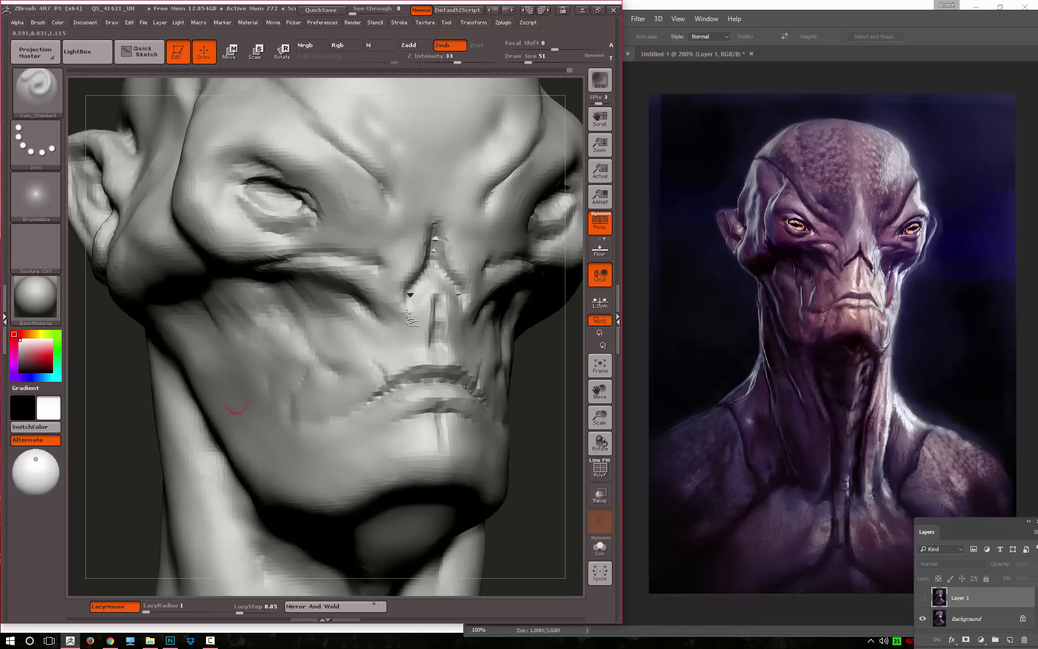
key("space")
left_click_drag(441, 276, 439, 276)
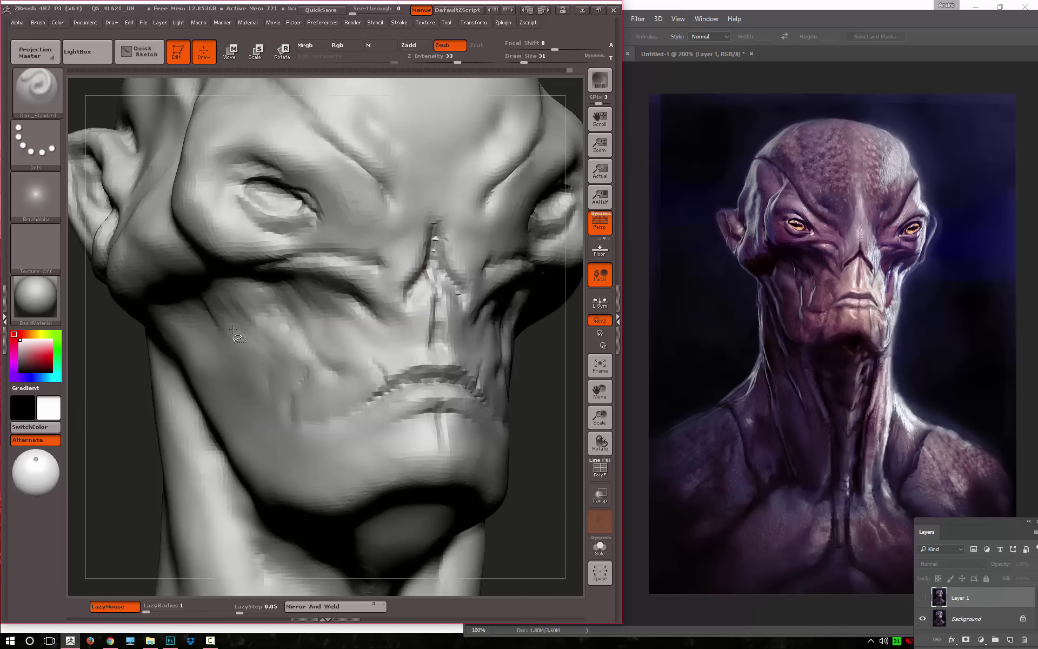
left_click_drag(108, 486, 437, 272, "shift")
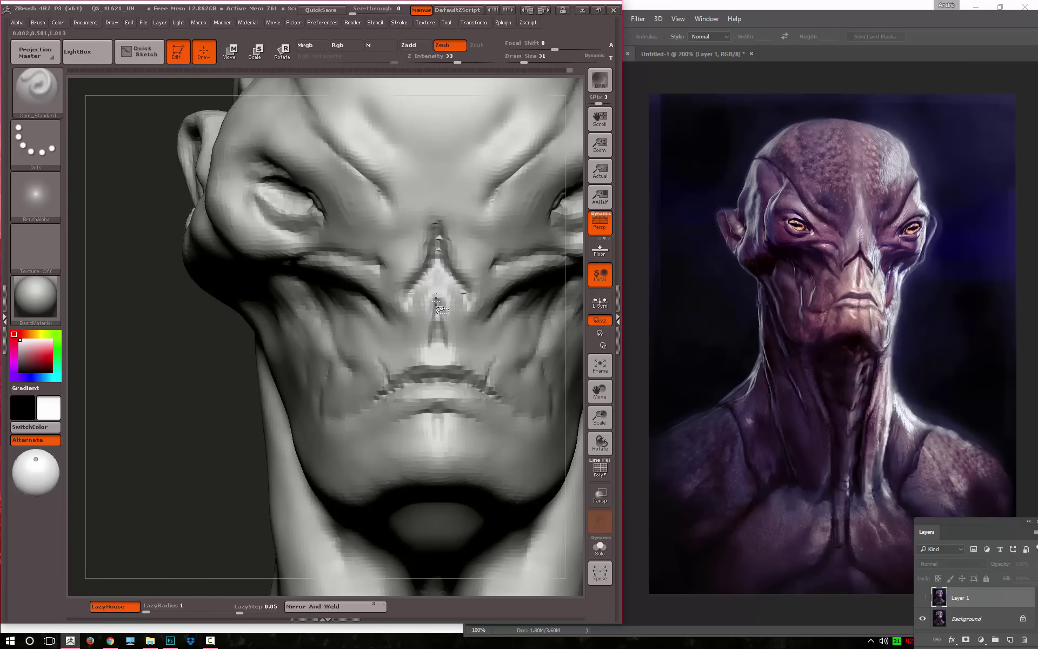
key("f")
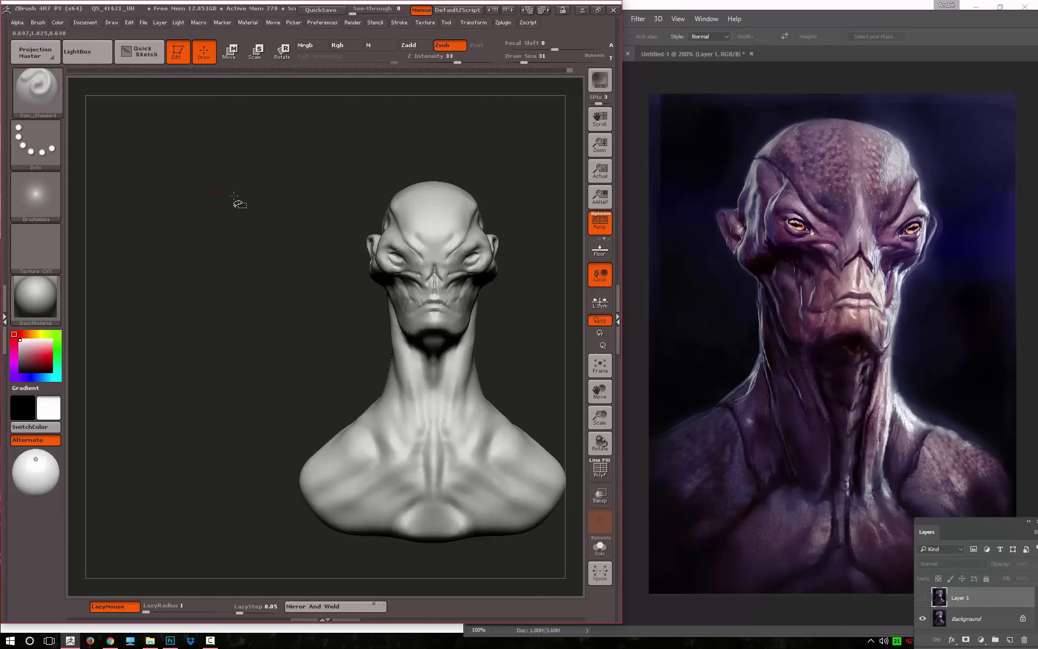
left_click_drag(244, 263, 435, 273)
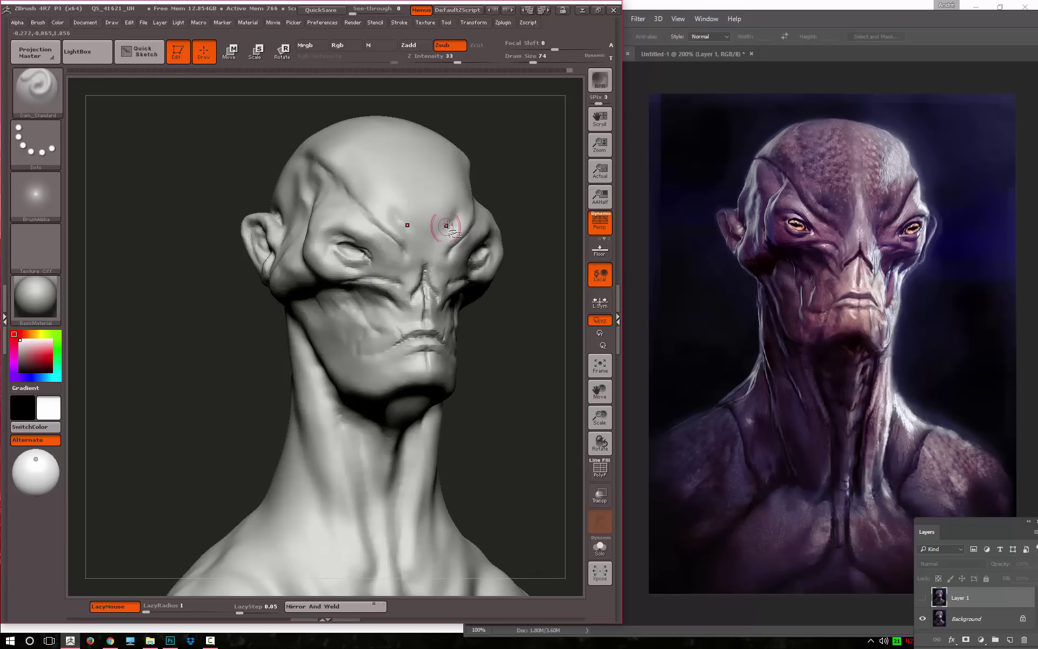
Switch to ClayTubes and orbit around the head toward the brow
key("b")
key("c")
key("t")
left_click_drag(505, 187, 452, 213)
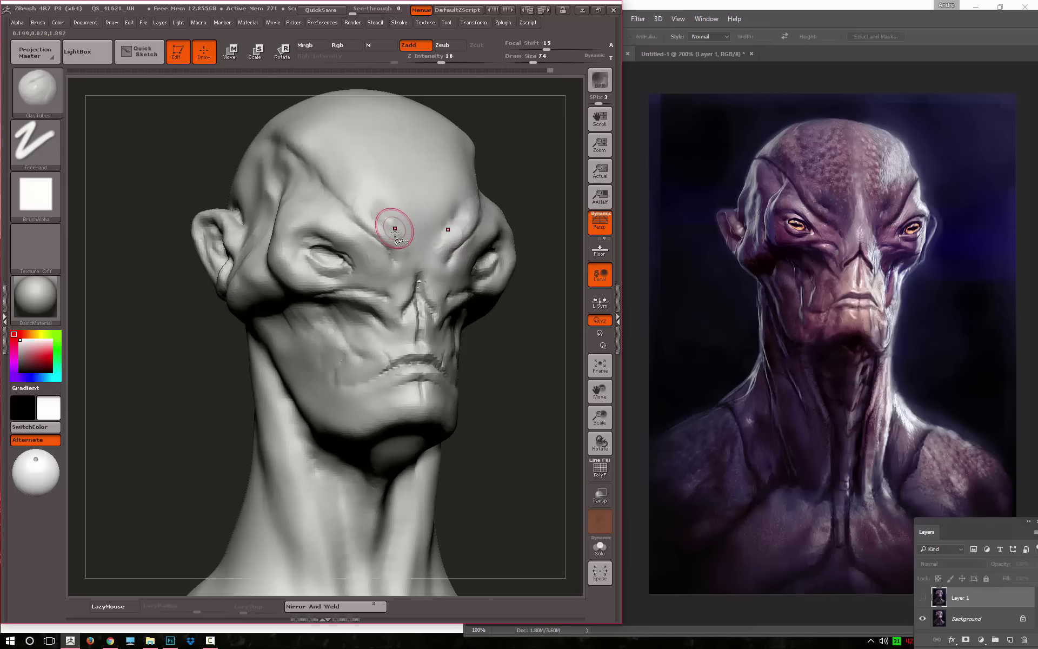
mouse_move(197, 352)
left_mouse_down()
mouse_move(208, 343)
mouse_move(197, 378)
mouse_move(165, 382)
mouse_move(276, 224)
left_mouse_up()
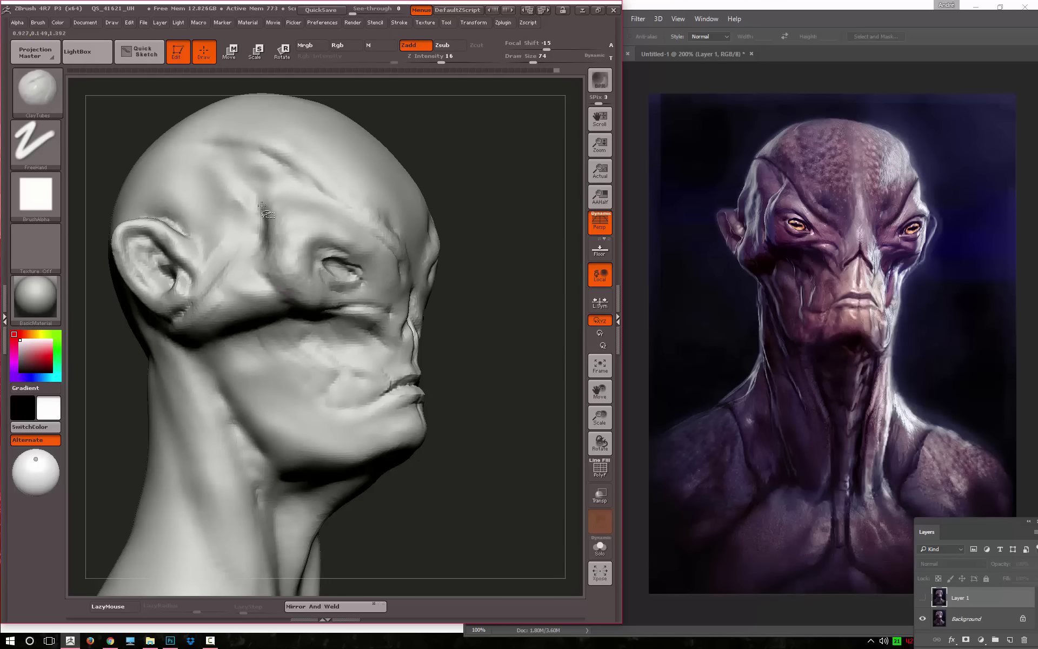
key("f")
left_click_drag(426, 158, 441, 174, "shift")
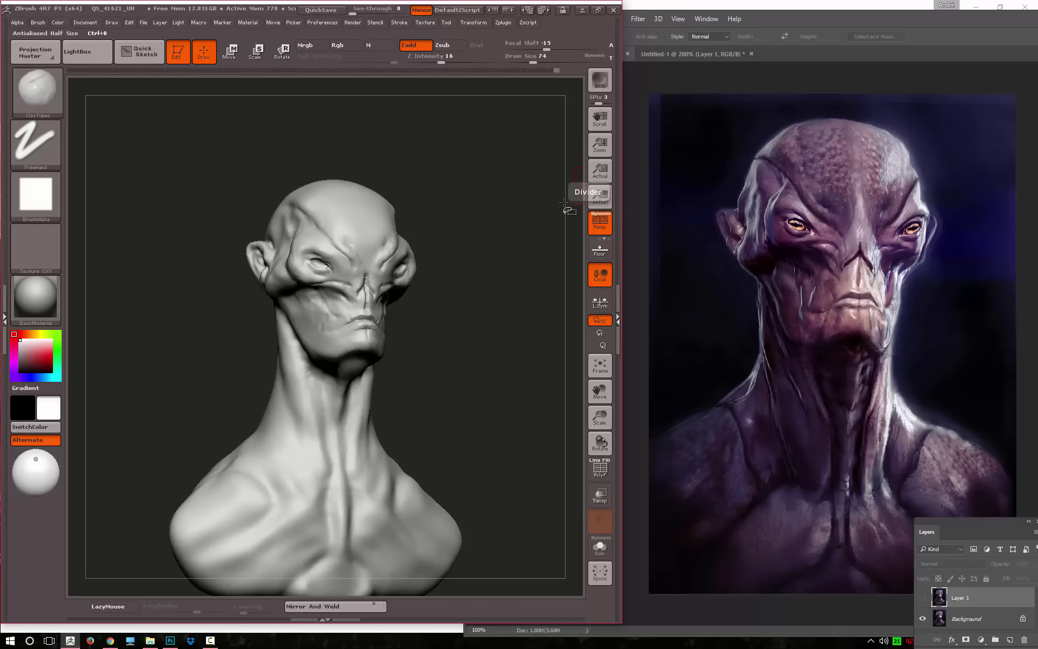
Switch to a slightly larger Move brush, zoomed in on the head
key("b")
key("m")
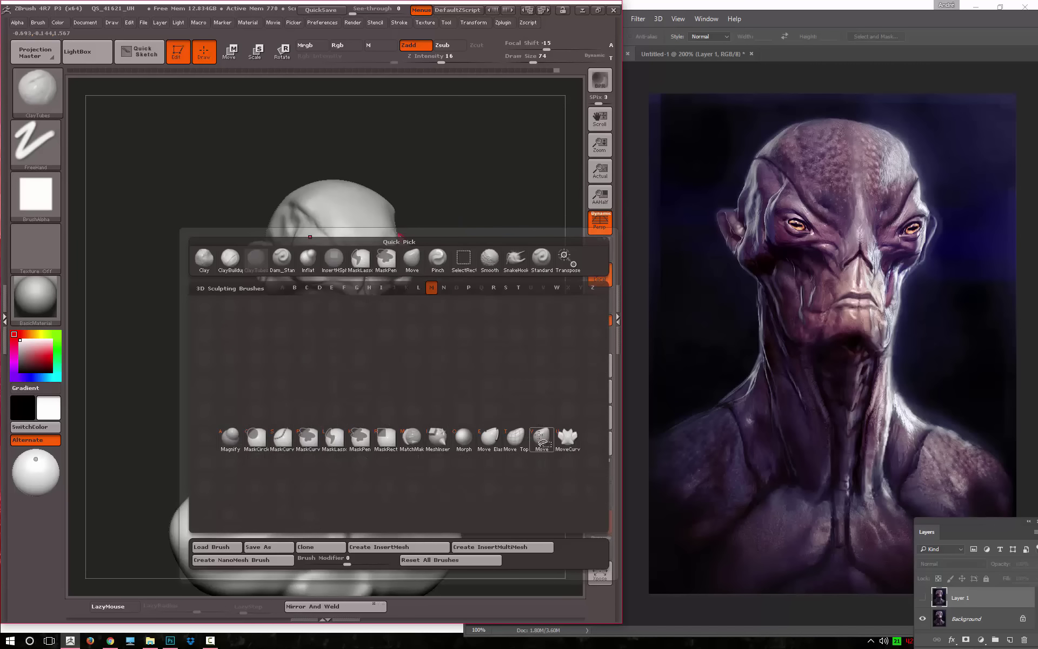
left_click(541, 438)
left_click_drag(468, 201, 385, 233, "alt")
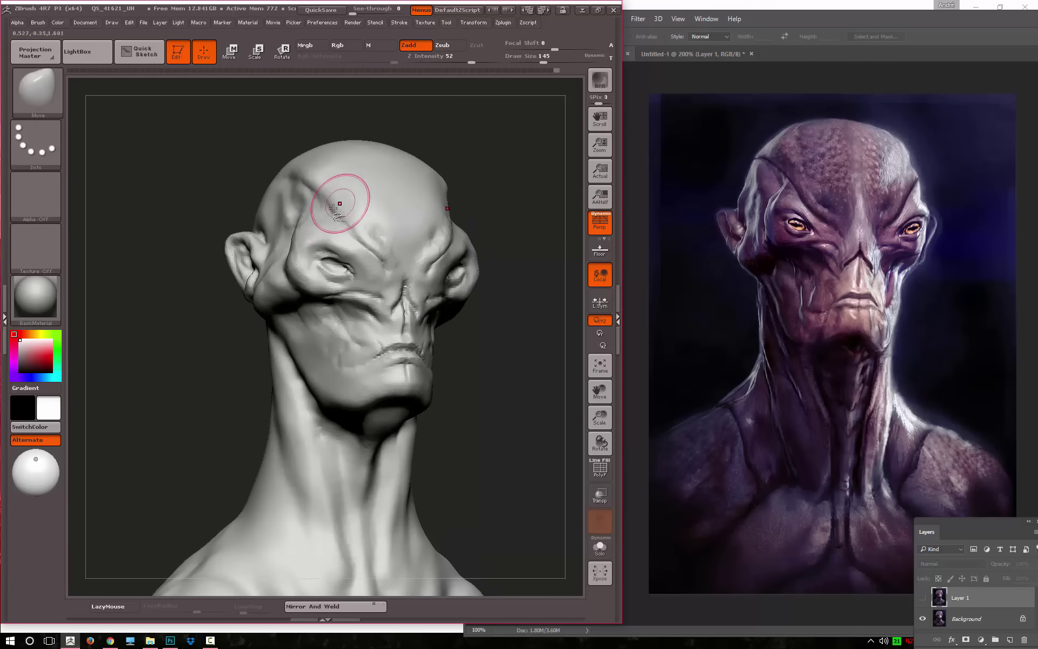
key("space")
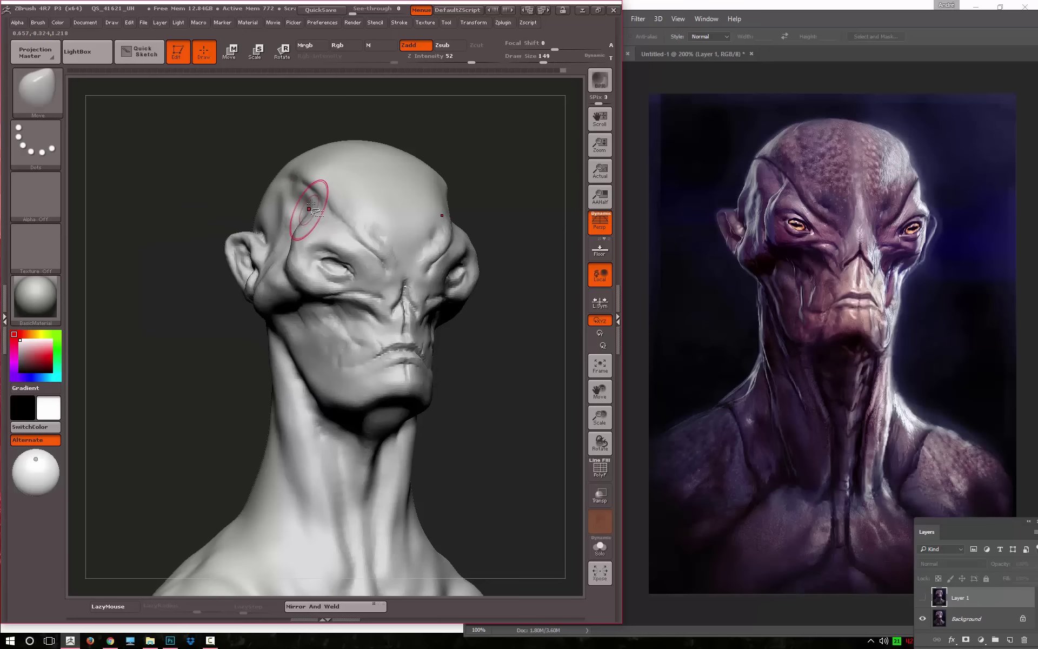
Carve grooves into the side of the forehead with Dam_Standard
key("b")
key("d")
key("s")
left_click_drag(173, 282, 323, 208)
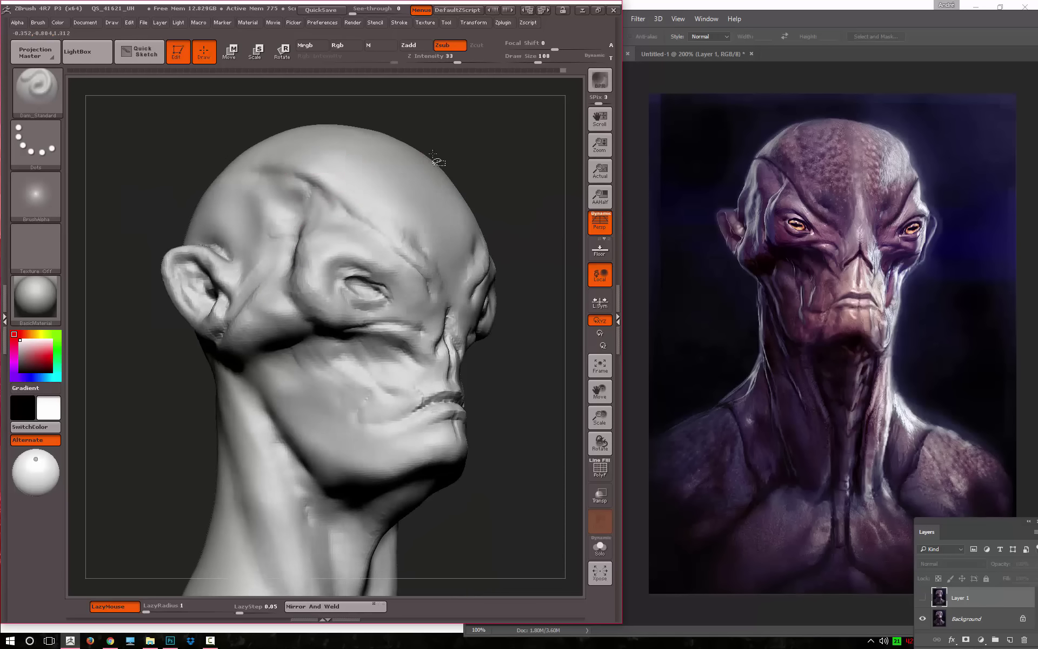
mouse_move(407, 152)
left_mouse_down()
mouse_move(306, 191)
mouse_move(305, 242)
left_mouse_up()
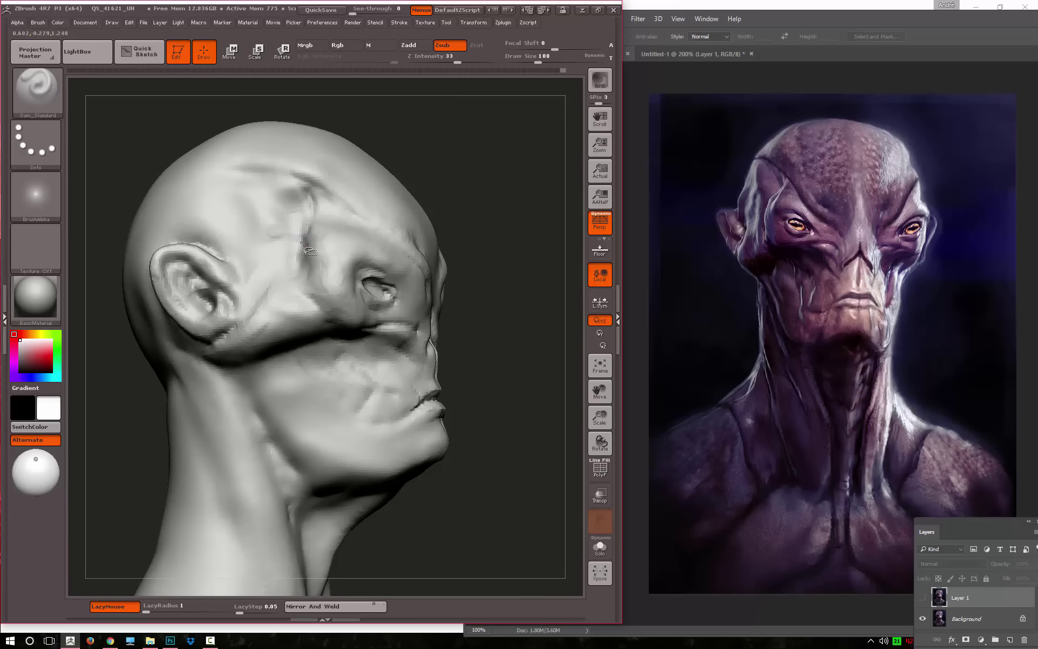
left_click_drag(297, 184, 271, 174)
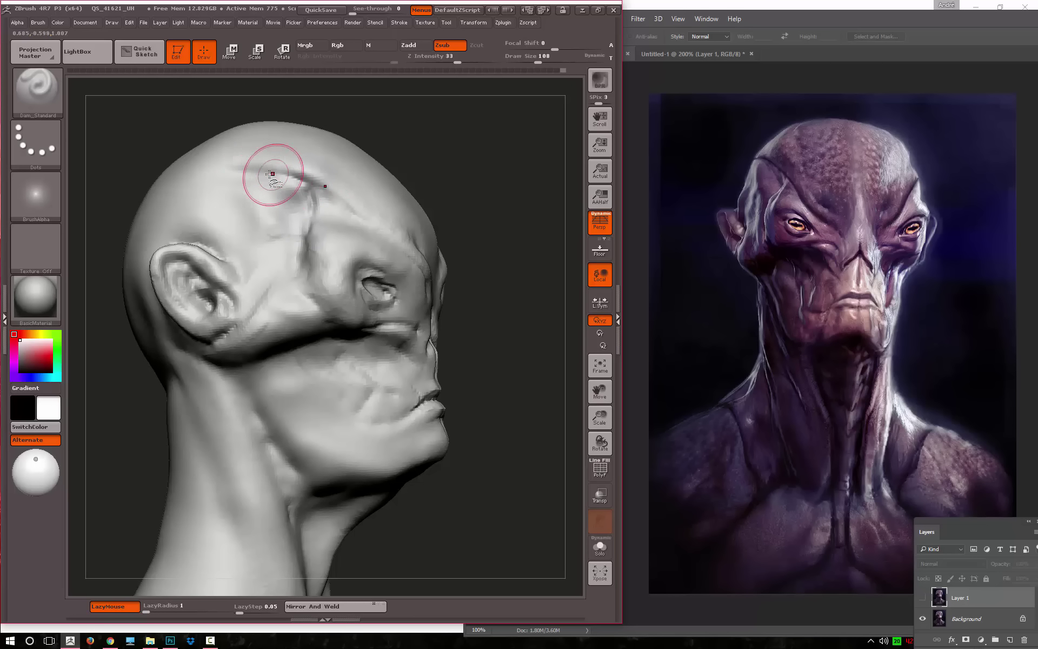
left_click_drag(475, 173, 400, 178)
Build up and smooth the forehead with ClayTubes and Shift-smoothing
key("b")
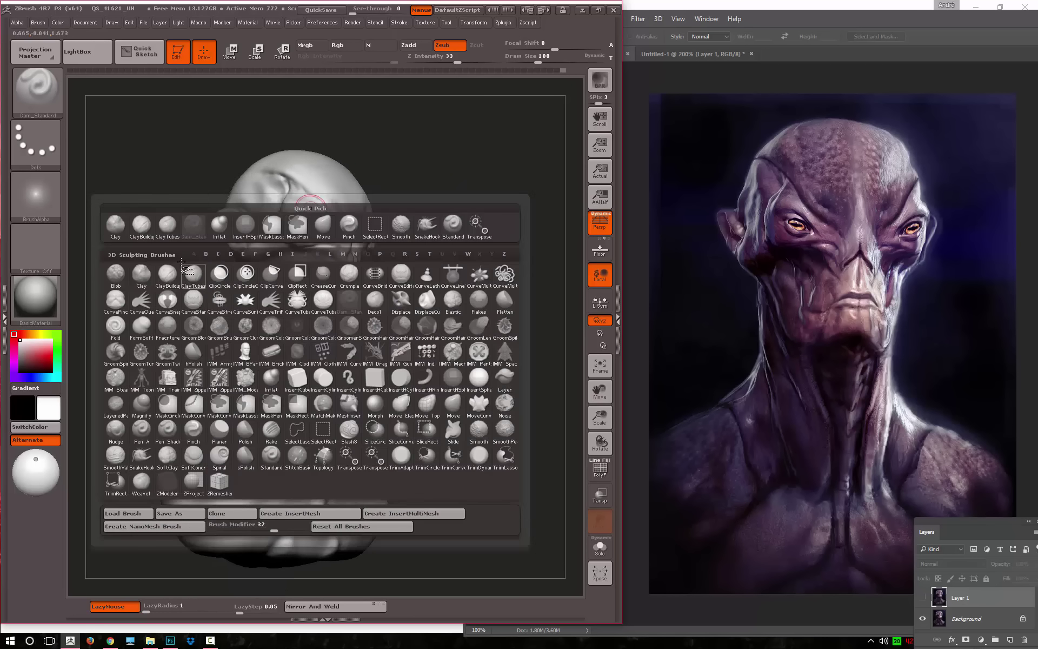
left_click(183, 273)
left_click_drag(541, 163, 519, 173)
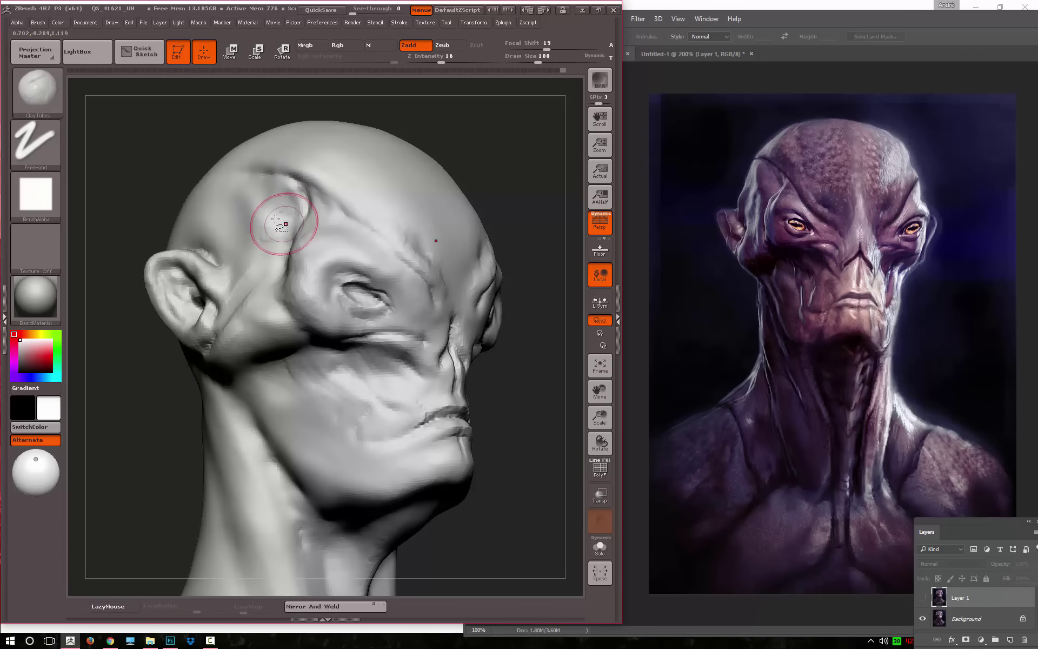
key("shift")
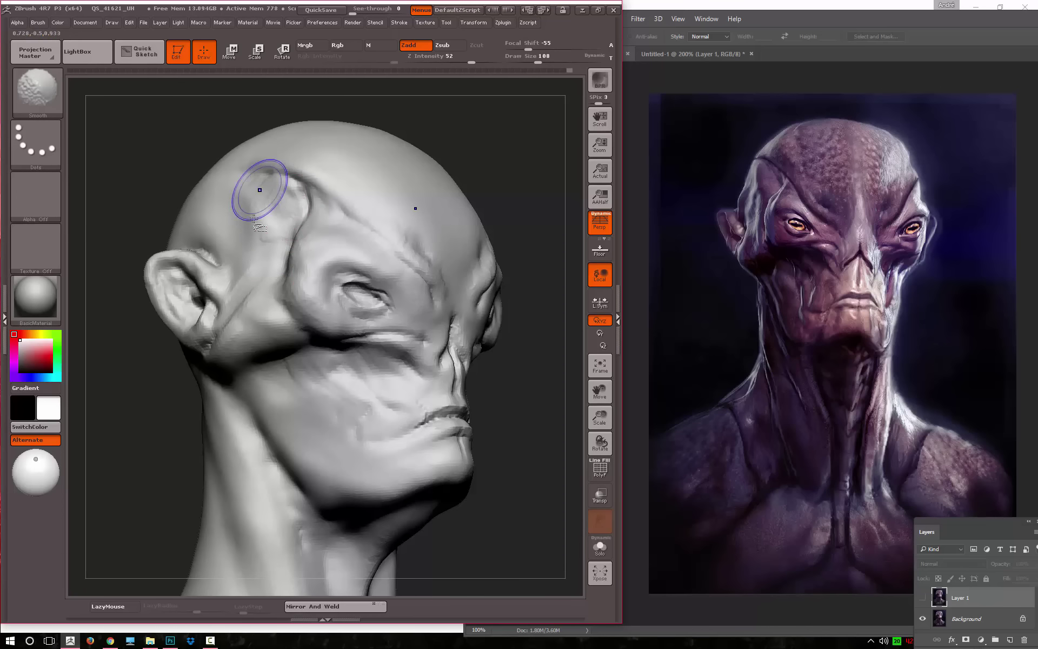
key("f")
mouse_move(471, 189)
left_mouse_down()
mouse_move(480, 186)
mouse_move(330, 206)
left_mouse_up()
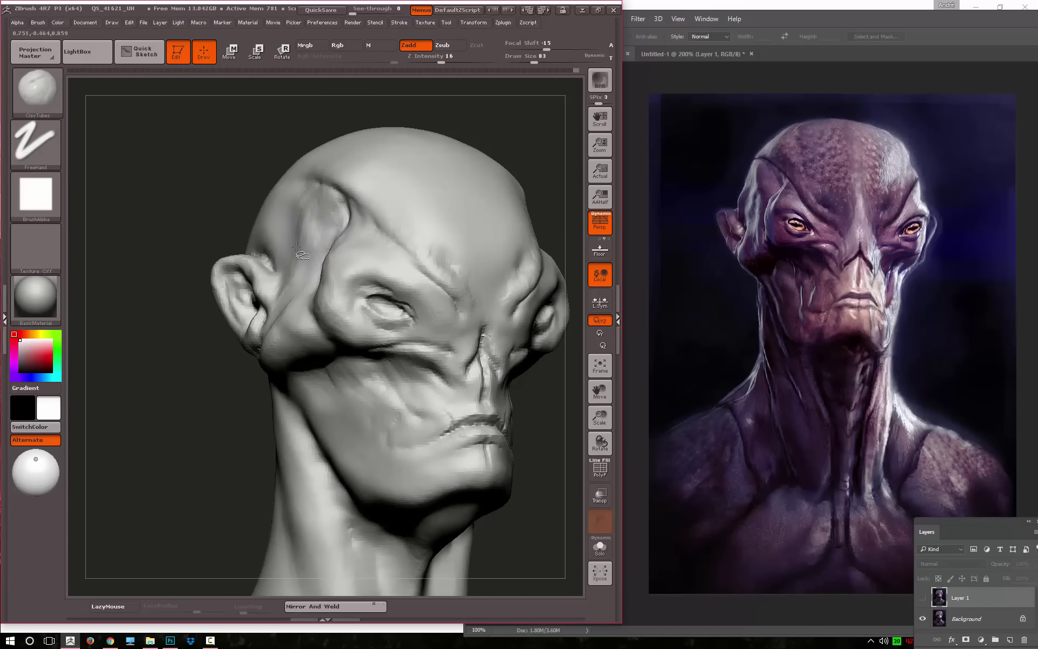
key("shift")
key("bracketleft")
key("bracketleft")
key("bracketleft")
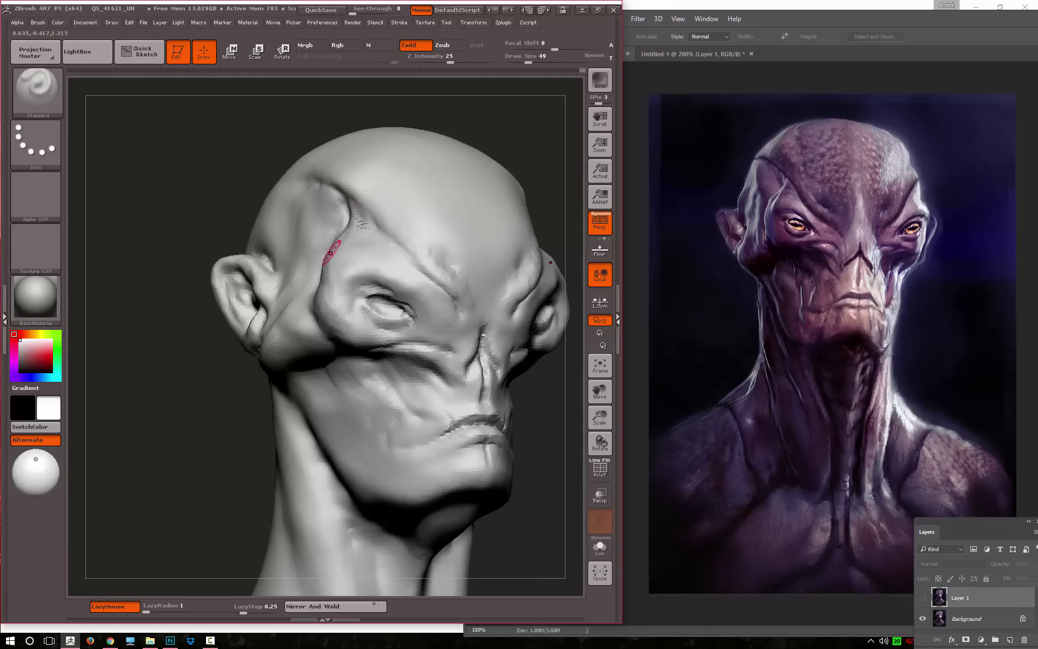
Deepen the forehead crease with Dam_Standard at Draw Size 87
key("b")
key("d")
key("s")
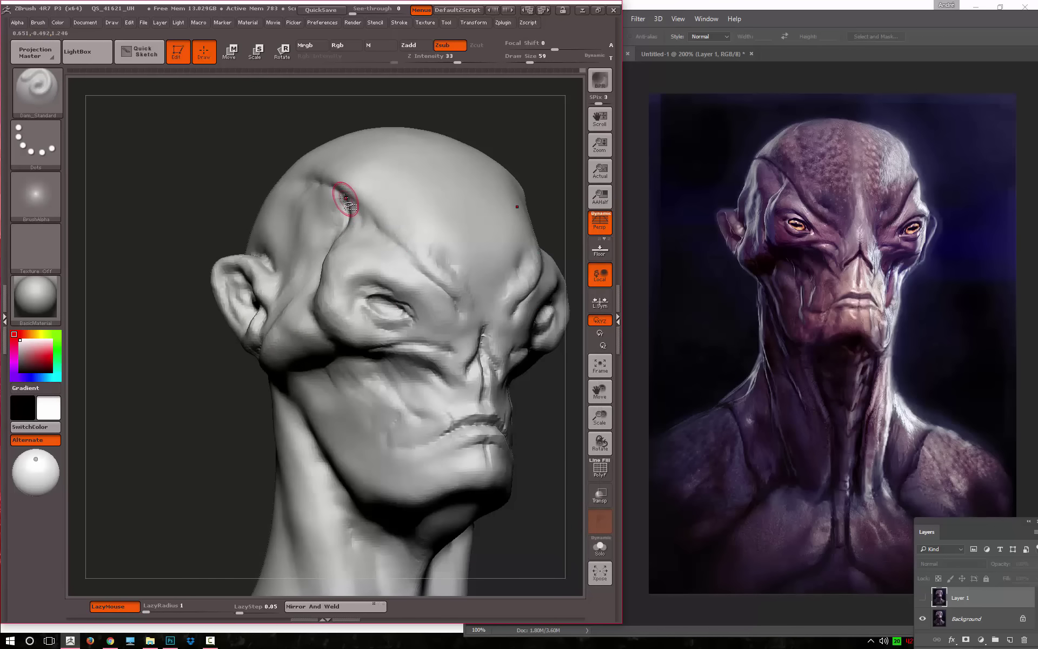
key("bracketright")
key("bracketright")
key("bracketright")
left_click_drag(332, 180, 363, 212)
key("space")
Carve a sharper rim and inner grooves into the alien's ear with Dam_Standard
left_click_drag(177, 364, 281, 305)
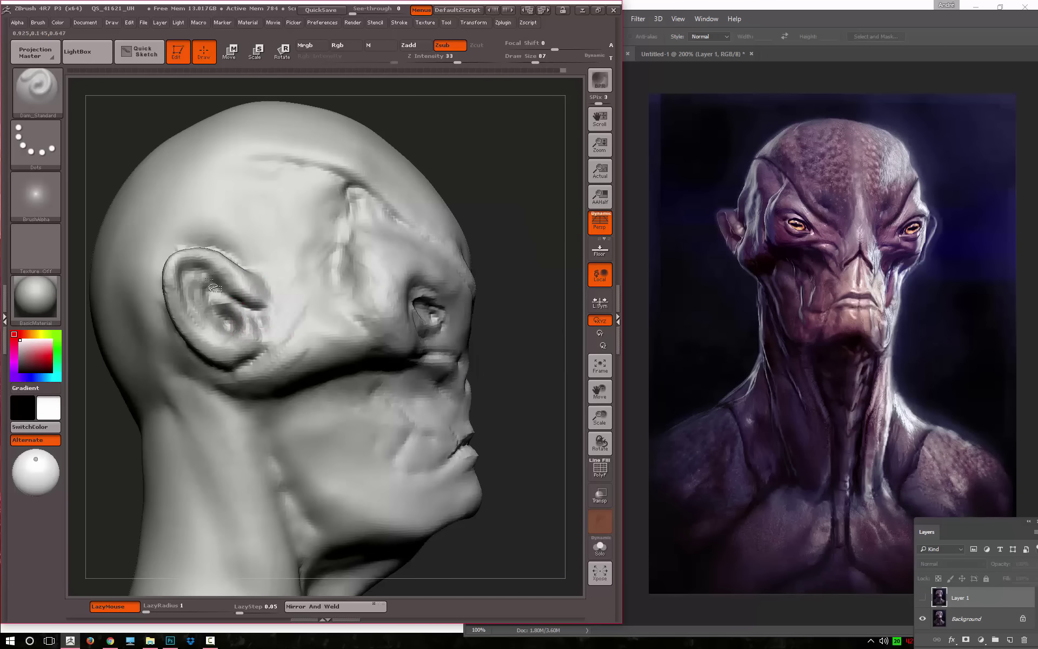
left_click_drag(214, 281, 223, 324)
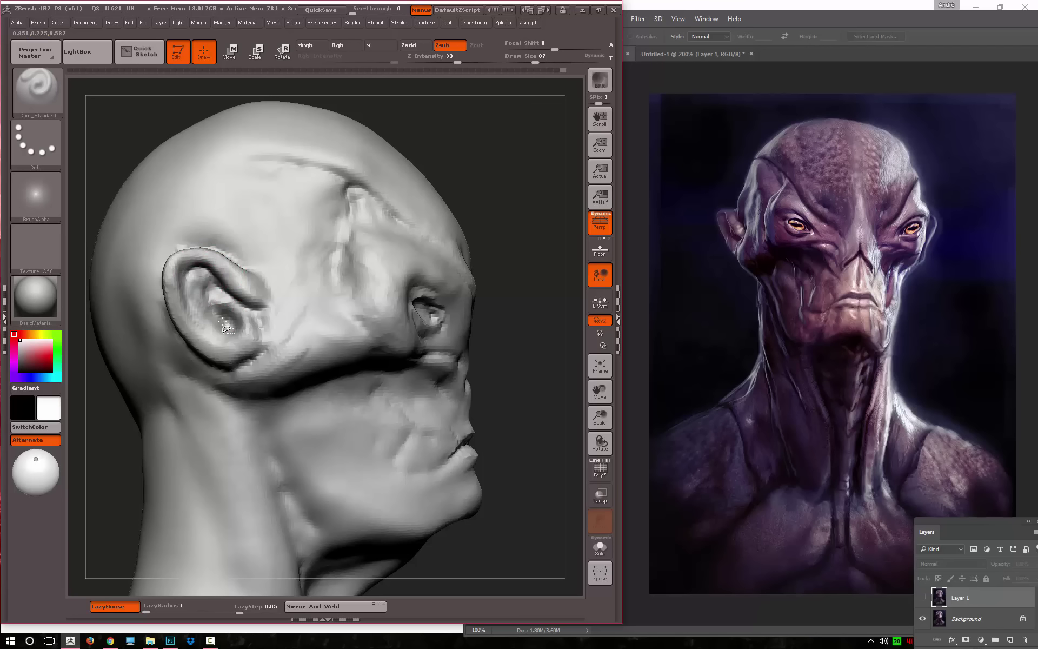
left_click_drag(546, 200, 387, 271)
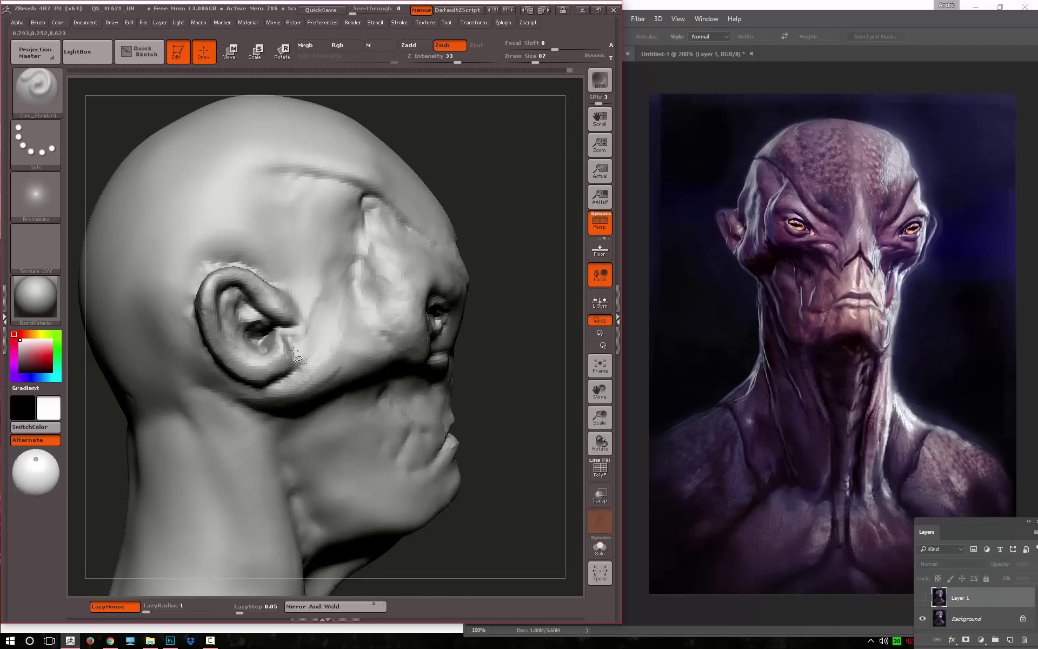
key("f")
Orbit through front and profile views and switch to the Move brush at size 585
mouse_move(387, 141)
left_mouse_down()
mouse_move(447, 162)
mouse_move(346, 171)
left_mouse_up()
key("v")
mouse_move(417, 169)
left_mouse_down()
mouse_move(234, 181)
mouse_move(447, 227)
left_mouse_up()
key("v")
key("b")
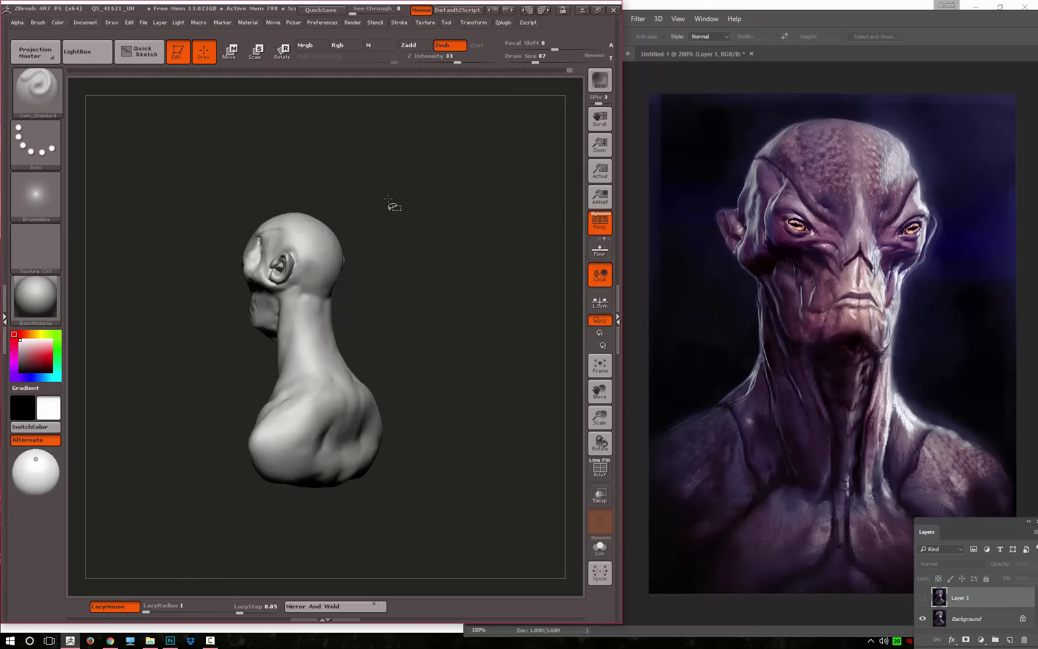
left_click_drag(389, 204, 463, 247)
key("b")
key("m")
key("v")
mouse_move(479, 431)
left_mouse_down("alt")
mouse_move(429, 385)
mouse_move(408, 399)
left_mouse_up("alt")
Push the back of the shoulder with an enlarged Move brush
key("bracketright")
key("bracketright")
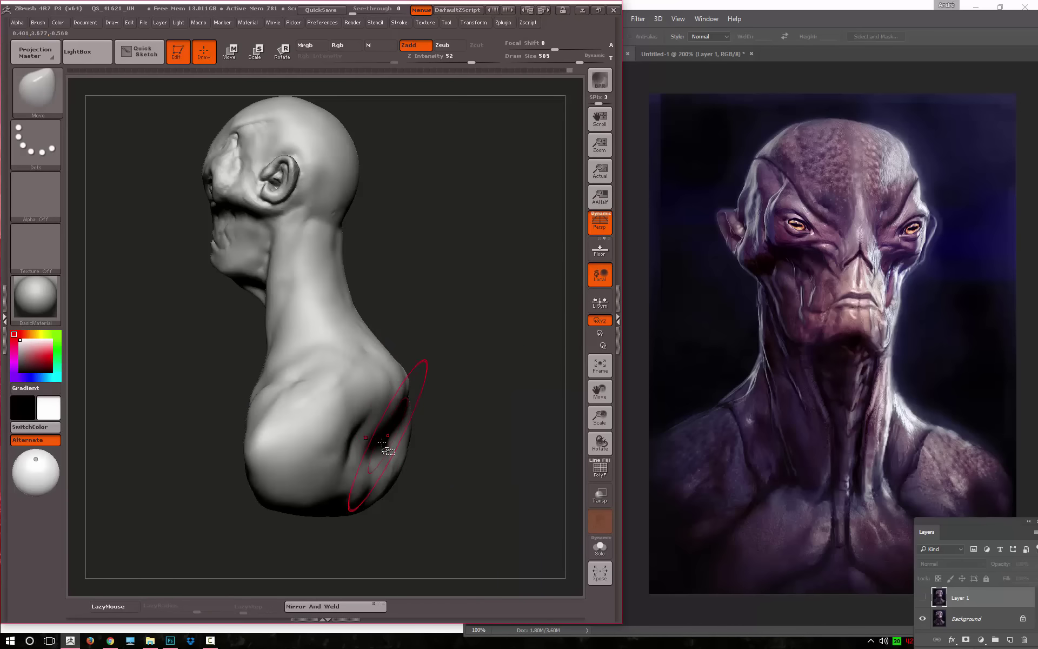
left_click_drag(424, 357, 395, 471)
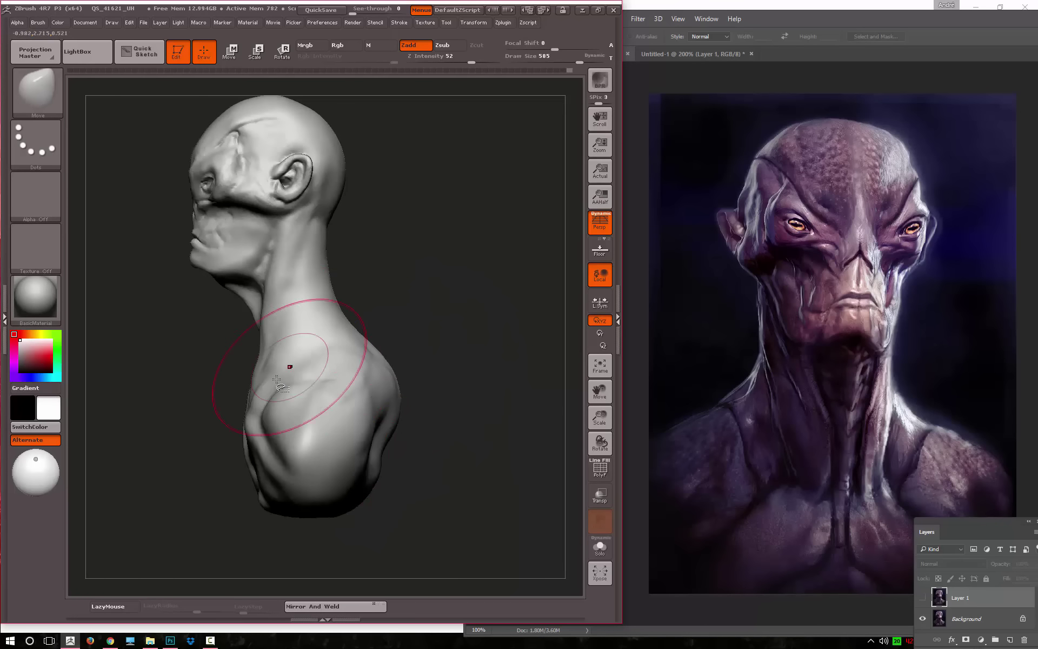
mouse_move(406, 285)
left_mouse_down()
mouse_move(483, 283)
mouse_move(476, 289)
left_mouse_up()
Switch to the Standard brush with Draw Size 187
key("b")
key("s")
key("t")
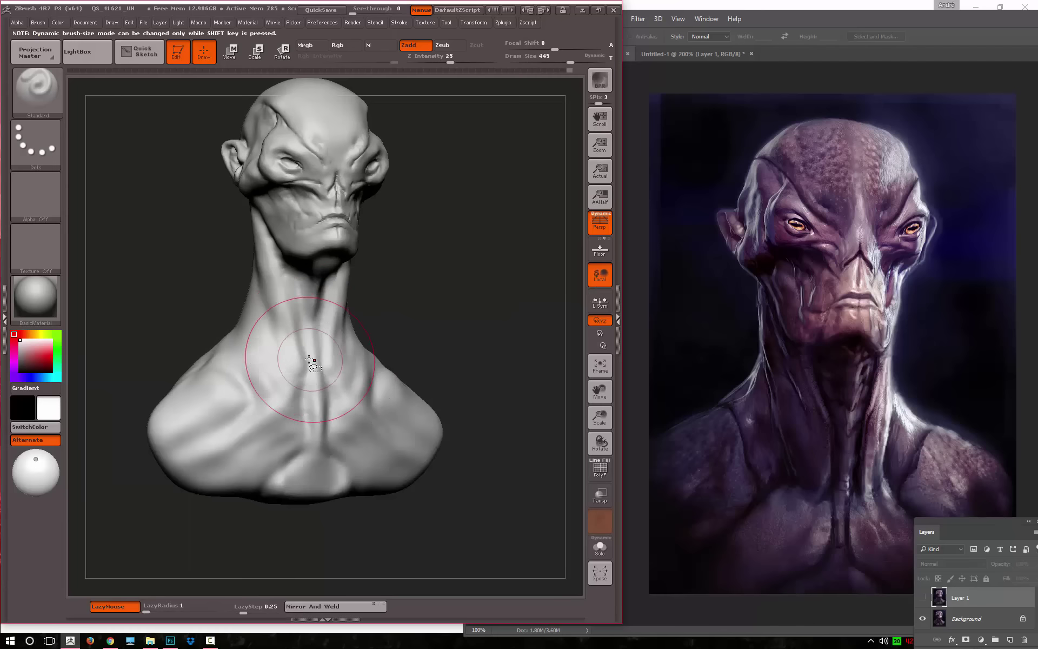
key("bracketleft")
key("space")
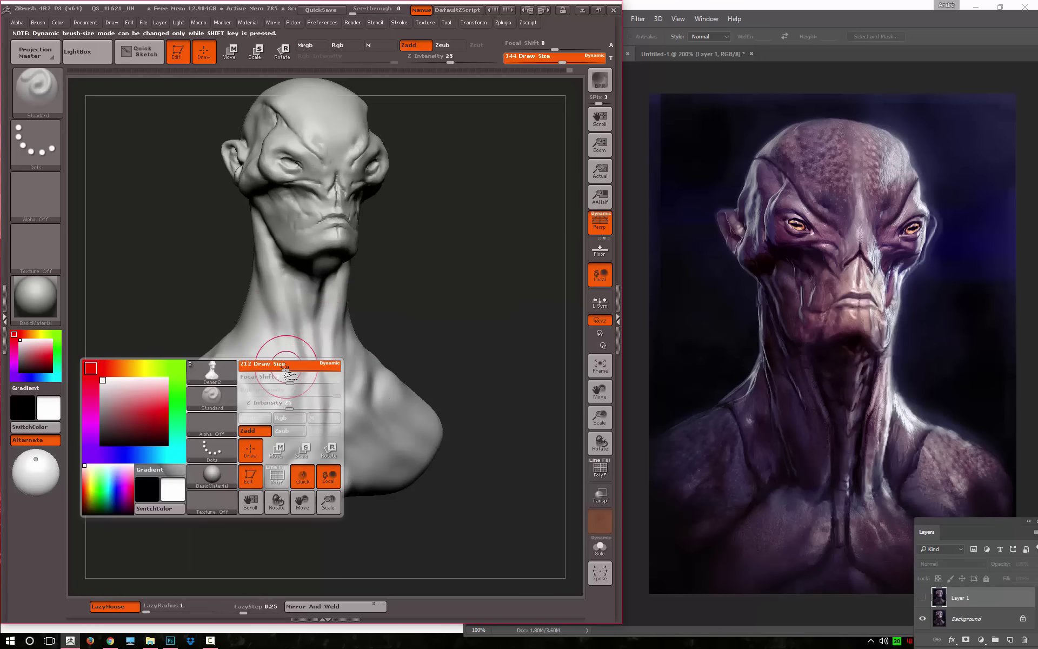
left_click_drag(299, 368, 270, 367)
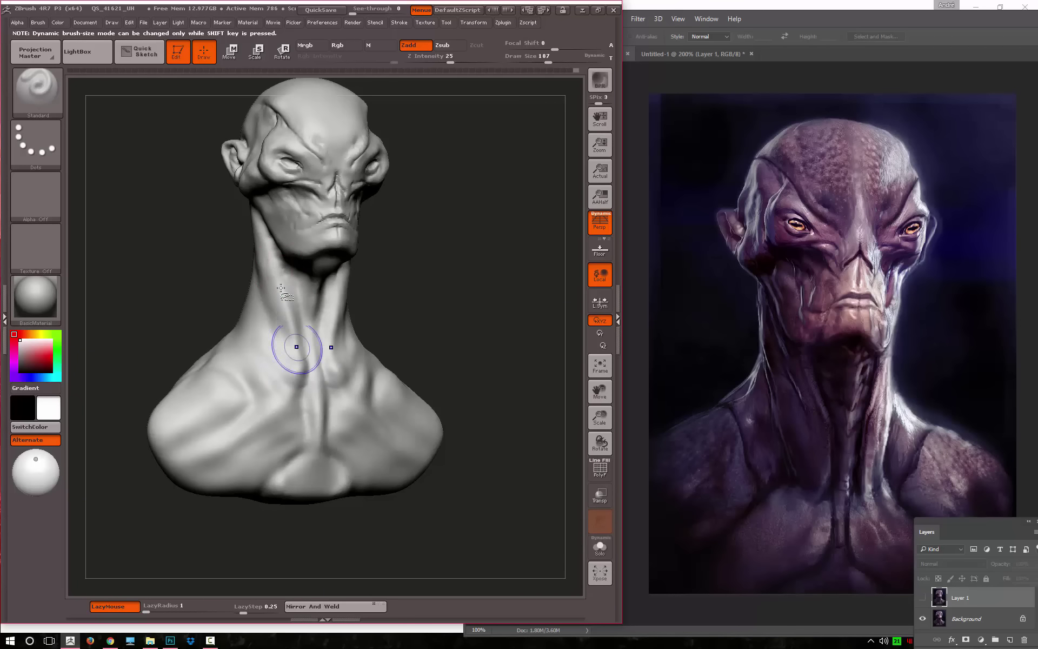
mouse_move(221, 325)
left_mouse_down()
mouse_move(208, 286)
mouse_move(322, 389)
left_mouse_up()
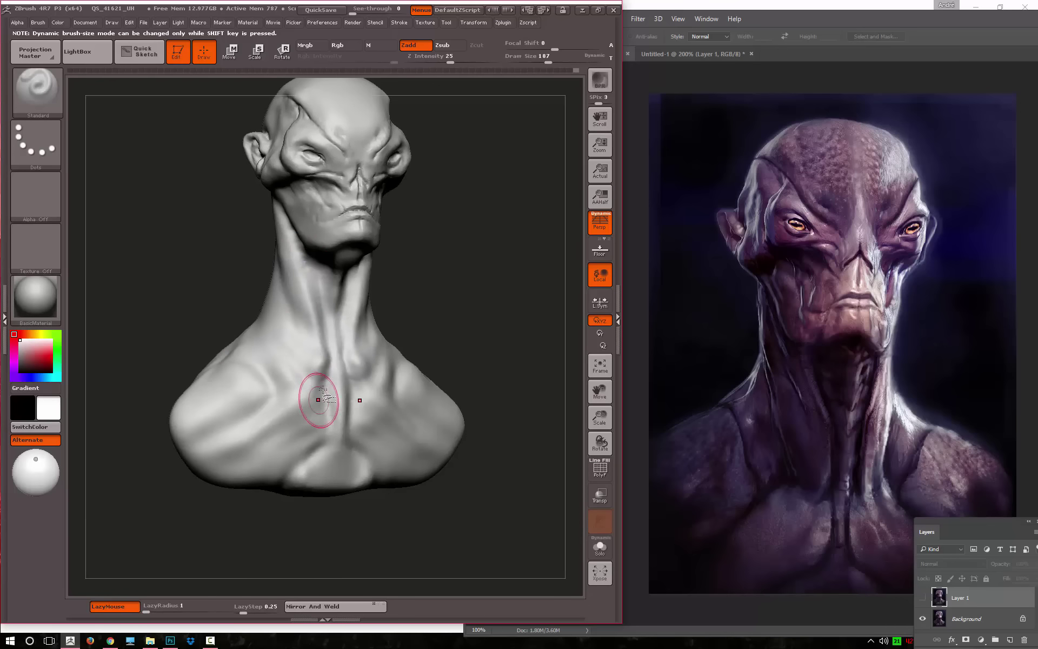
Turn the bust to a three-quarter view and select Dam_Standard for chest creases
mouse_move(470, 319)
left_mouse_down()
mouse_move(498, 313)
mouse_move(487, 338)
mouse_move(414, 322)
mouse_move(343, 359)
mouse_move(336, 411)
mouse_move(294, 425)
left_mouse_up()
key("b")
key("d")
key("s")
key("s")
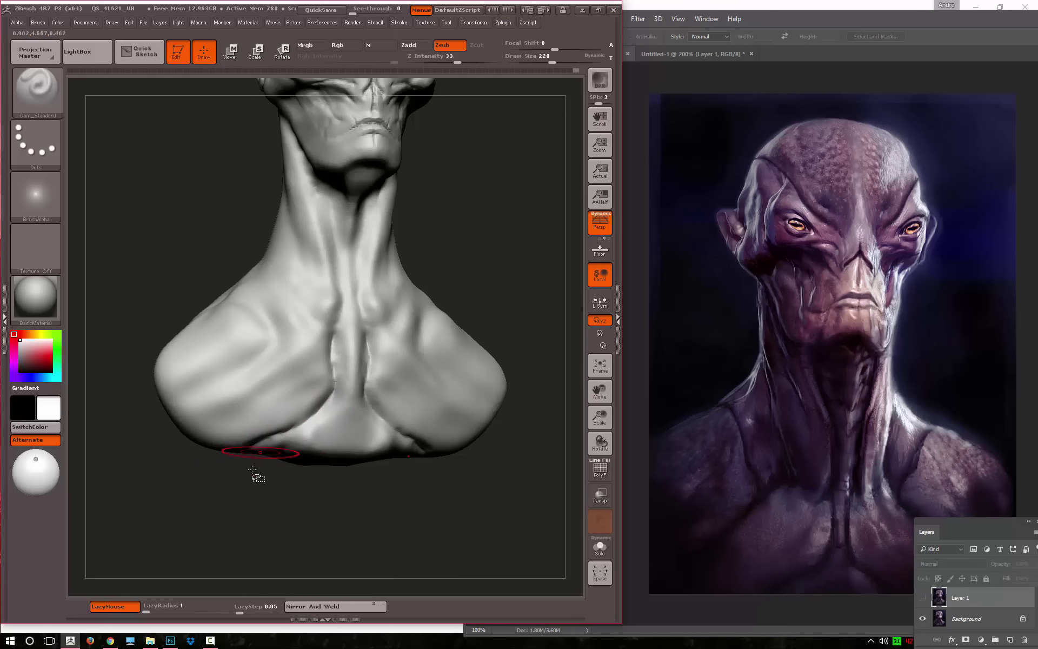
Carve creases across the left pectoral and along the left clavicle
mouse_move(261, 488)
left_mouse_down("alt")
mouse_move(270, 496)
mouse_move(327, 342)
mouse_move(343, 335)
mouse_move(297, 331)
mouse_move(266, 368)
mouse_move(197, 406)
left_mouse_up("alt")
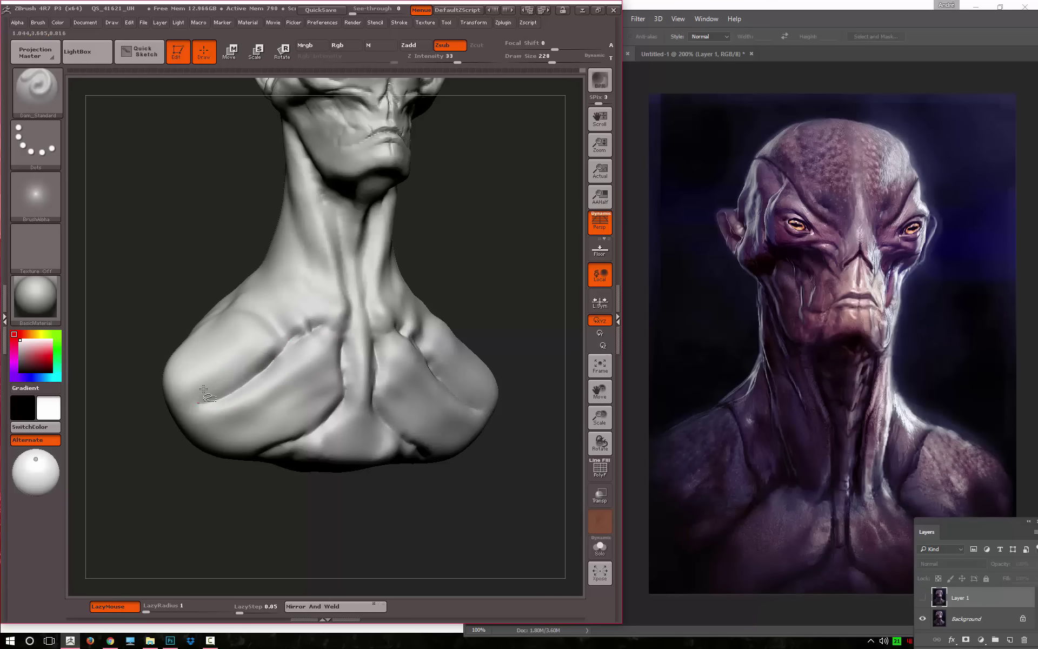
left_click_drag(295, 354, 277, 324)
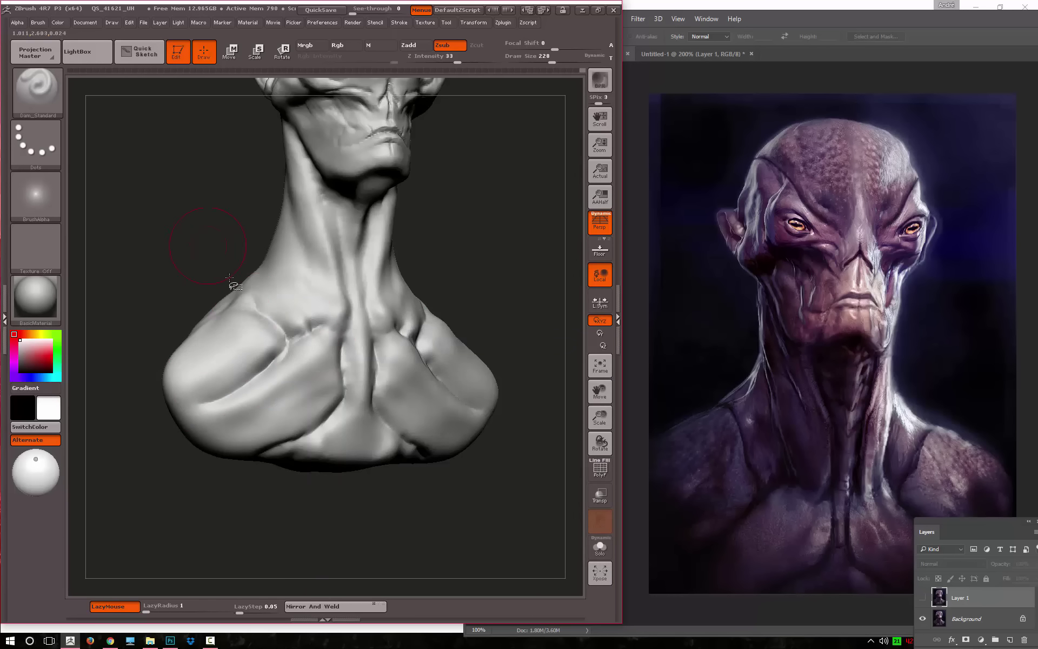
left_click_drag(178, 244, 227, 246)
mouse_move(255, 301)
left_mouse_down()
mouse_move(194, 279)
mouse_move(209, 278)
left_mouse_up()
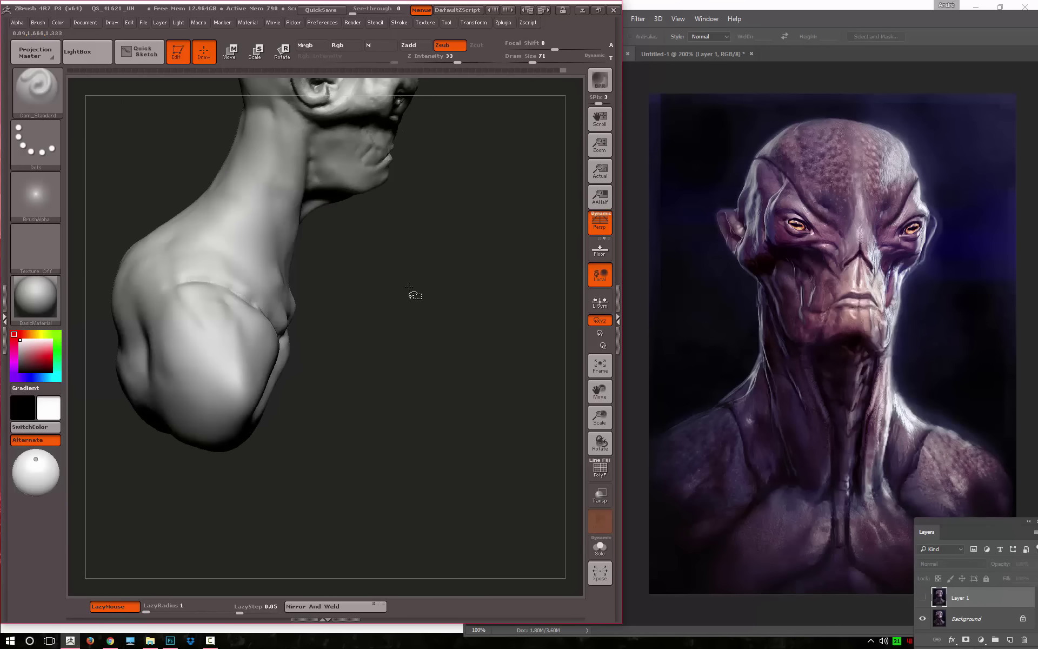
Build up clay along both sides of the neck ridge with a smaller ClayTubes brush
left_click_drag(413, 294, 270, 181, "alt")
mouse_move(378, 248)
left_mouse_down("alt")
mouse_move(432, 303)
mouse_move(233, 221)
mouse_move(269, 216)
left_mouse_up("alt")
key("space")
key("space")
key("space")
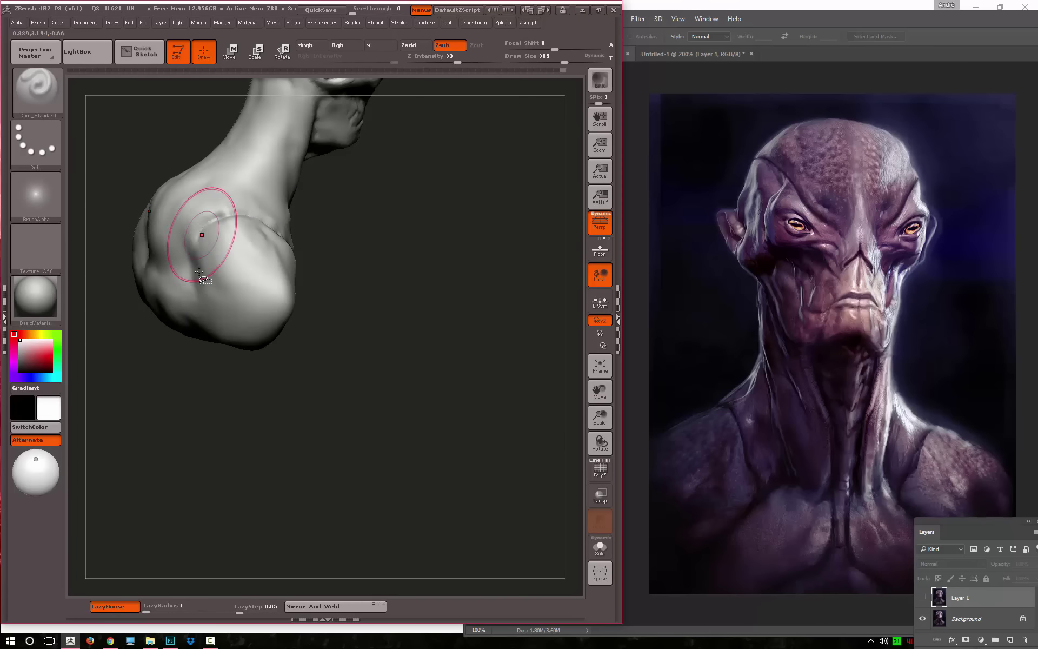
left_click_drag(178, 303, 164, 354)
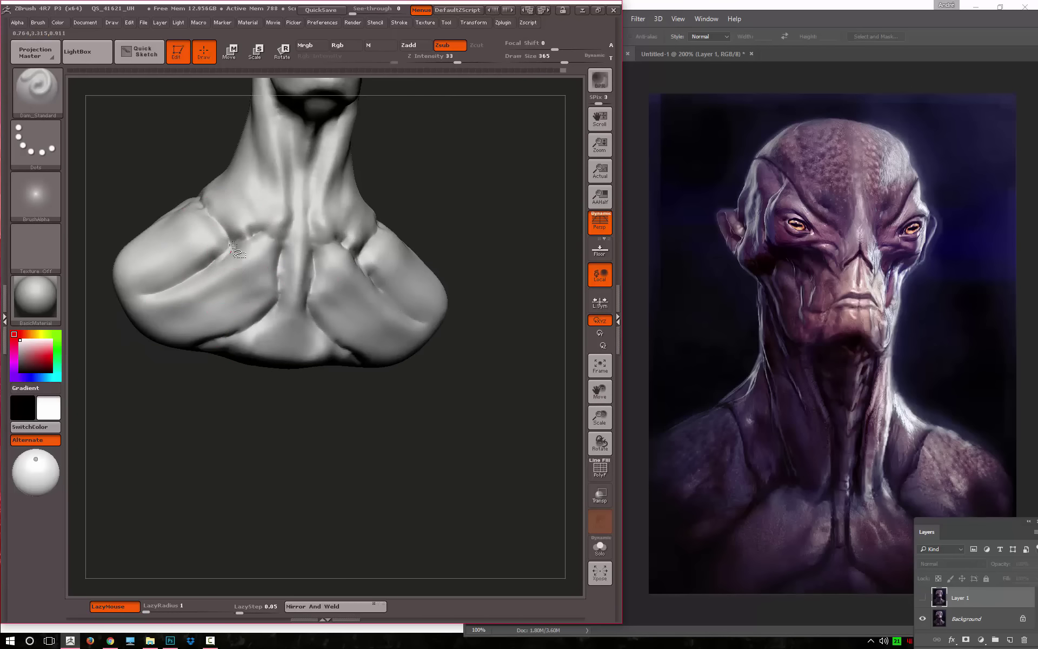
left_click_drag(174, 354, 208, 379)
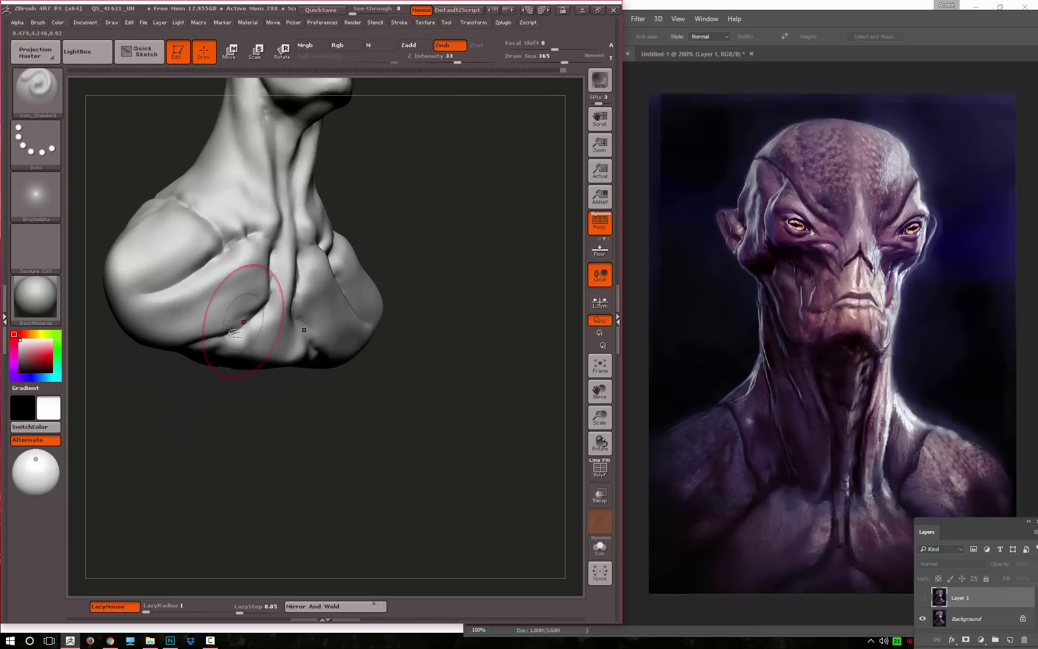
key("b")
key("c")
key("t")
mouse_move(255, 457)
left_mouse_down("alt")
mouse_move(288, 516)
mouse_move(278, 514)
mouse_move(346, 325)
left_mouse_up("alt")
key("space")
key("bracketleft")
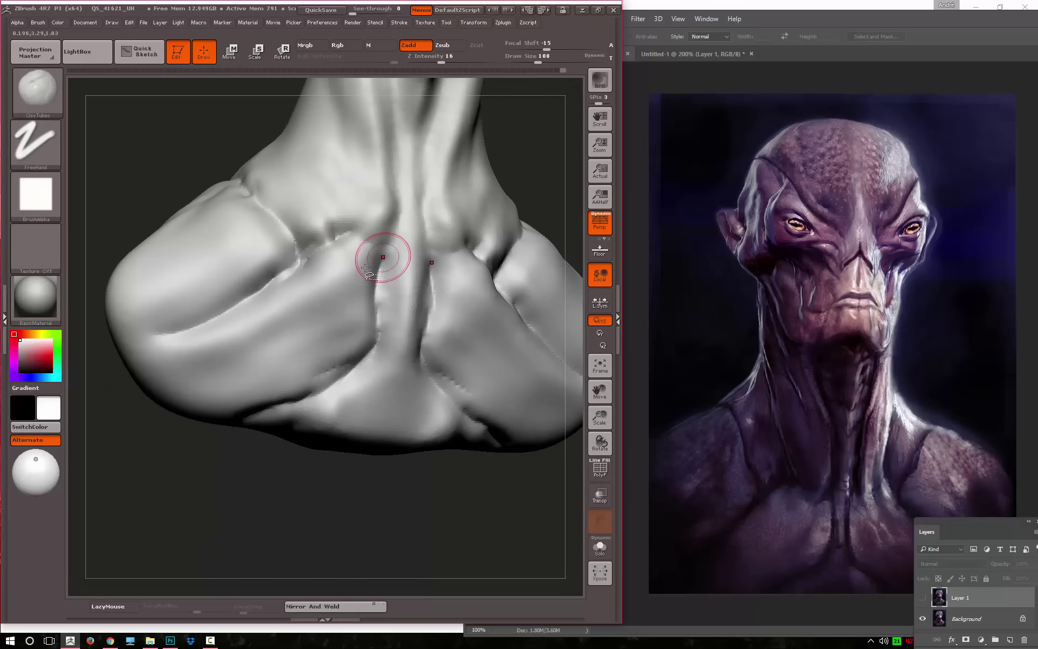
mouse_move(354, 285)
left_mouse_down()
mouse_move(364, 309)
mouse_move(298, 399)
left_mouse_up()
Add a Standard-brush stroke beside the central neck ridge, then reselect ClayTubes
key("b")
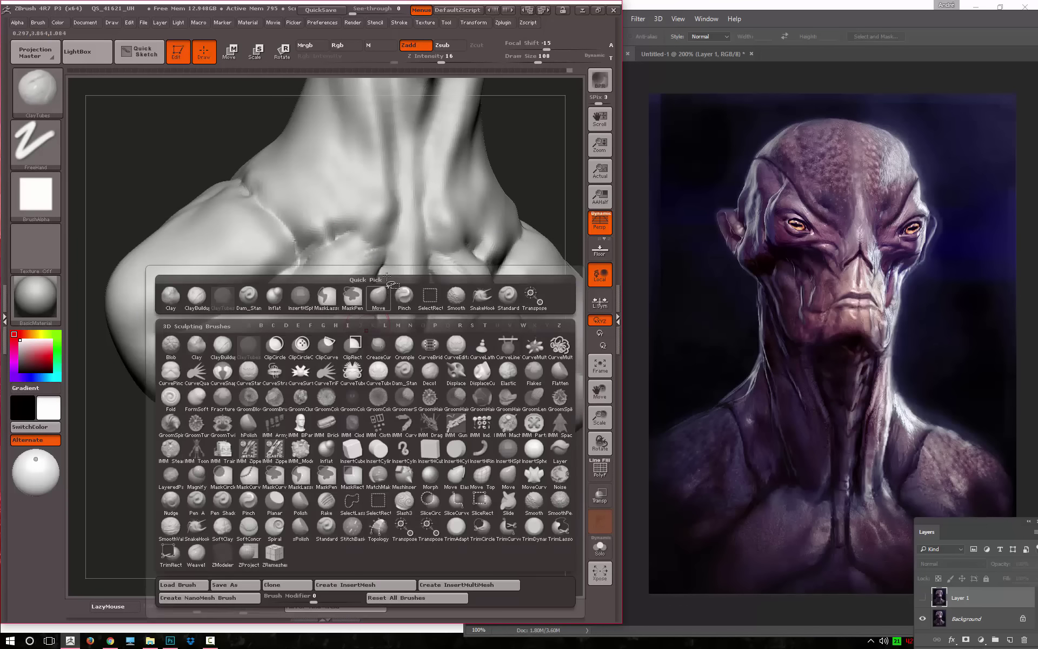
key("s")
key("t")
mouse_move(383, 255)
left_mouse_down()
mouse_move(351, 357)
mouse_move(292, 389)
mouse_move(316, 235)
mouse_move(459, 255)
left_mouse_up()
left_click_drag(167, 203, 197, 244, "alt")
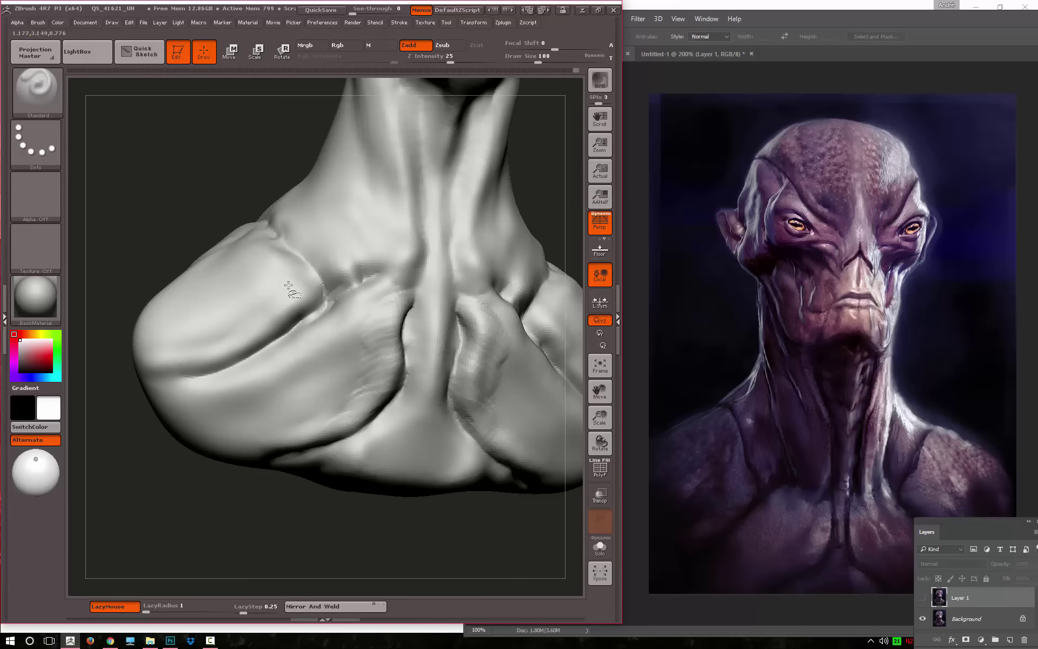
key("b")
key("c")
key("t")
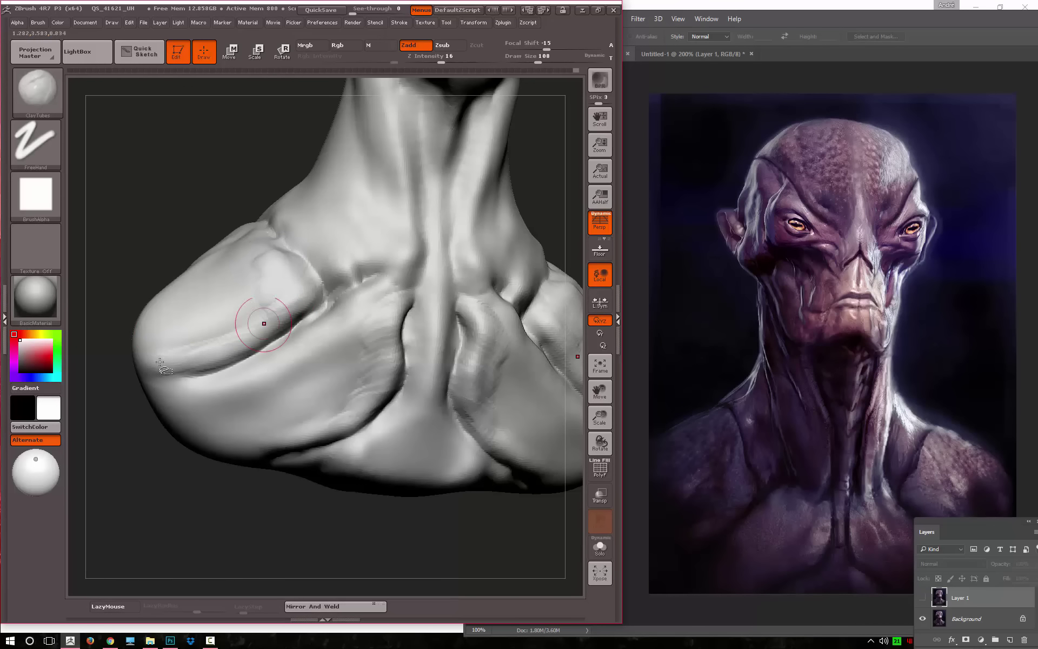
mouse_move(113, 216)
left_mouse_down("alt")
mouse_move(167, 181)
mouse_move(170, 283)
mouse_move(213, 303)
mouse_move(312, 299)
left_mouse_up("alt")
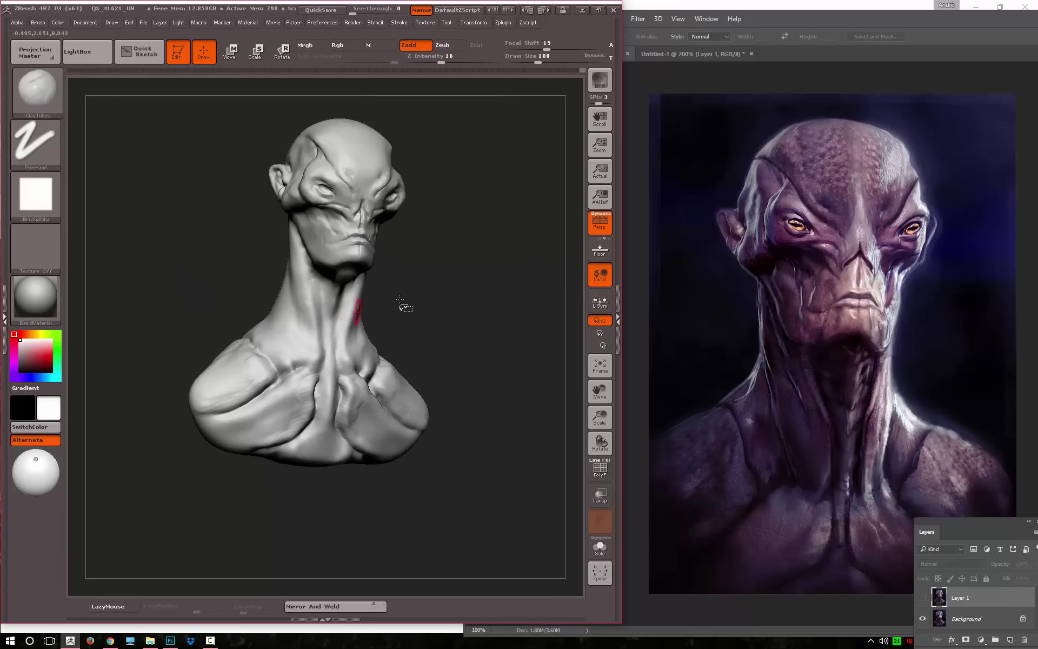
left_click_drag(400, 300, 413, 344)
Carve deeper grooves along the neck with Dam_Standard and lightly smooth them
key("b")
key("d")
key("s")
mouse_move(465, 367)
left_mouse_down()
mouse_move(381, 441)
mouse_move(353, 431)
left_mouse_up()
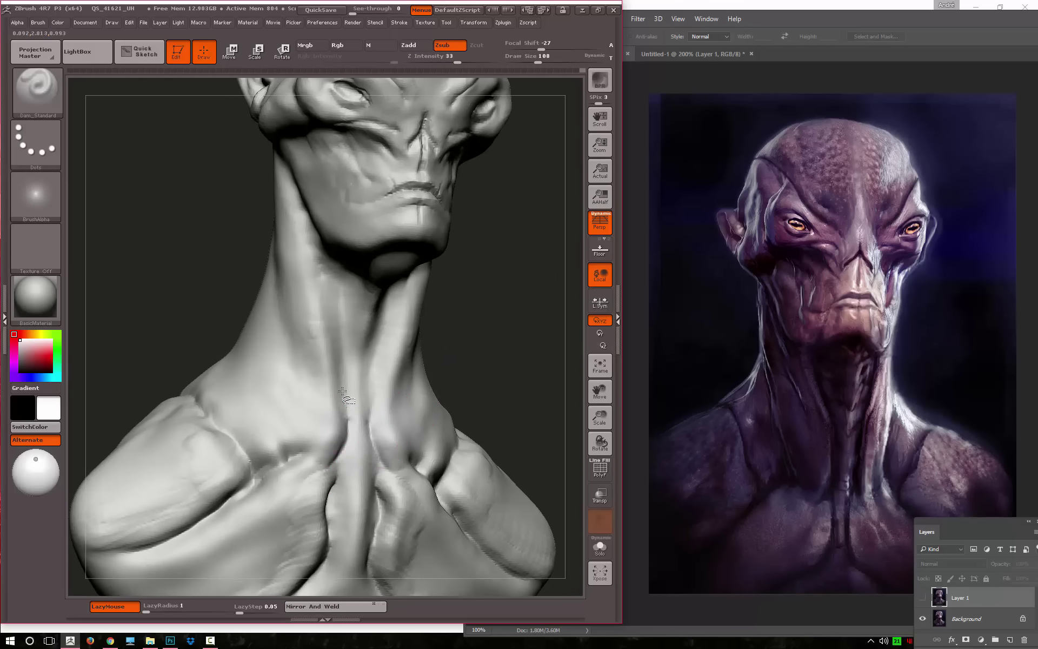
left_click_drag(342, 390, 383, 380)
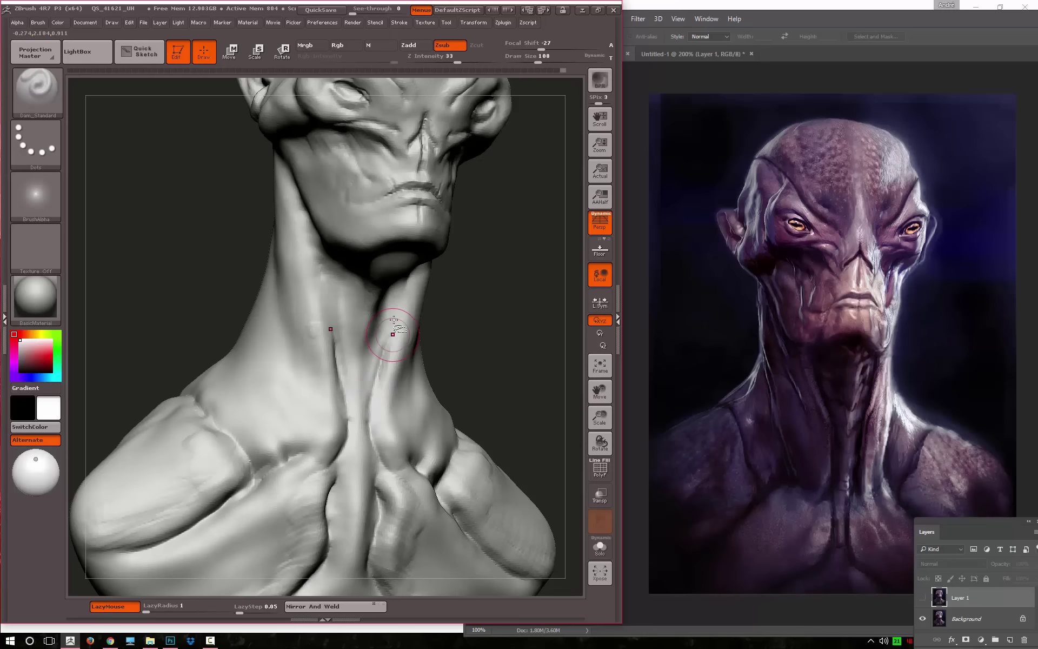
mouse_move(393, 333)
left_mouse_down()
mouse_move(382, 325)
mouse_move(389, 336)
left_mouse_up()
mouse_move(326, 342)
left_mouse_down()
mouse_move(486, 364)
mouse_move(434, 293)
mouse_move(411, 324)
mouse_move(419, 355)
mouse_move(406, 323)
left_mouse_up()
key("shift")
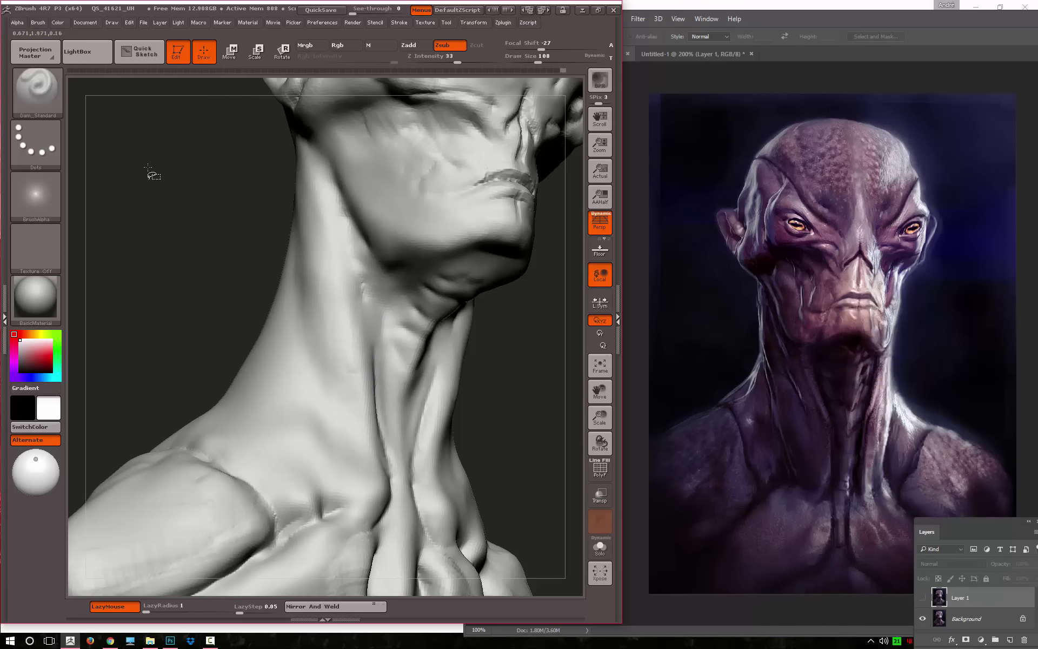
key("f")
mouse_move(255, 292)
left_mouse_down("alt")
mouse_move(247, 319)
mouse_move(238, 307)
mouse_move(198, 360)
left_mouse_up("alt")
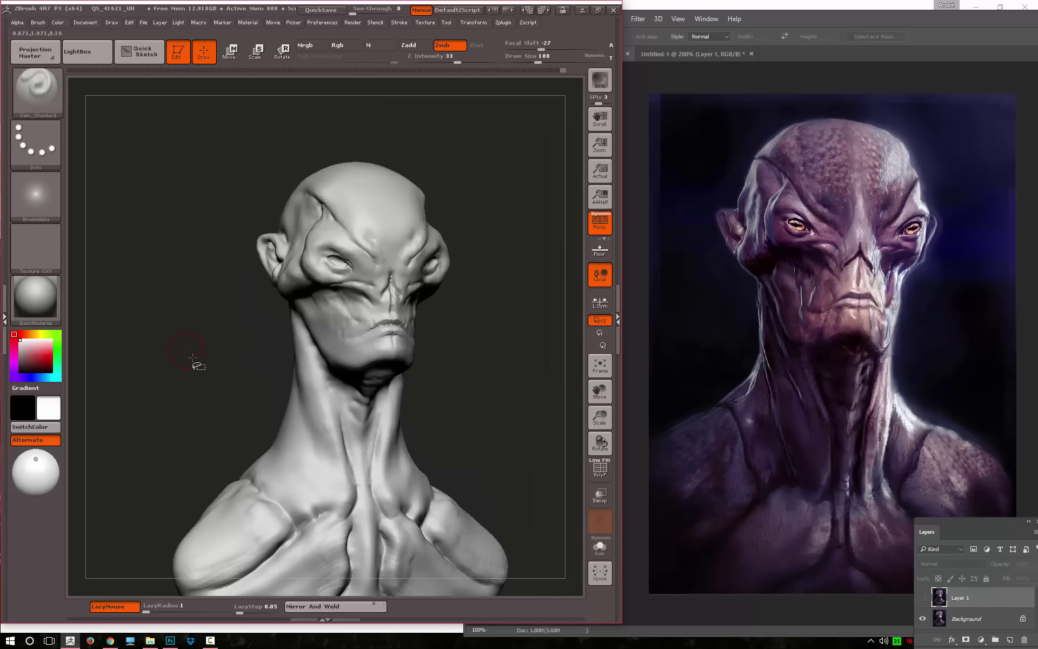
Select the Move brush, adjust its size, and turn the bust to a straight front view
key("b")
key("m")
key("v")
left_click_drag(479, 438, 475, 441)
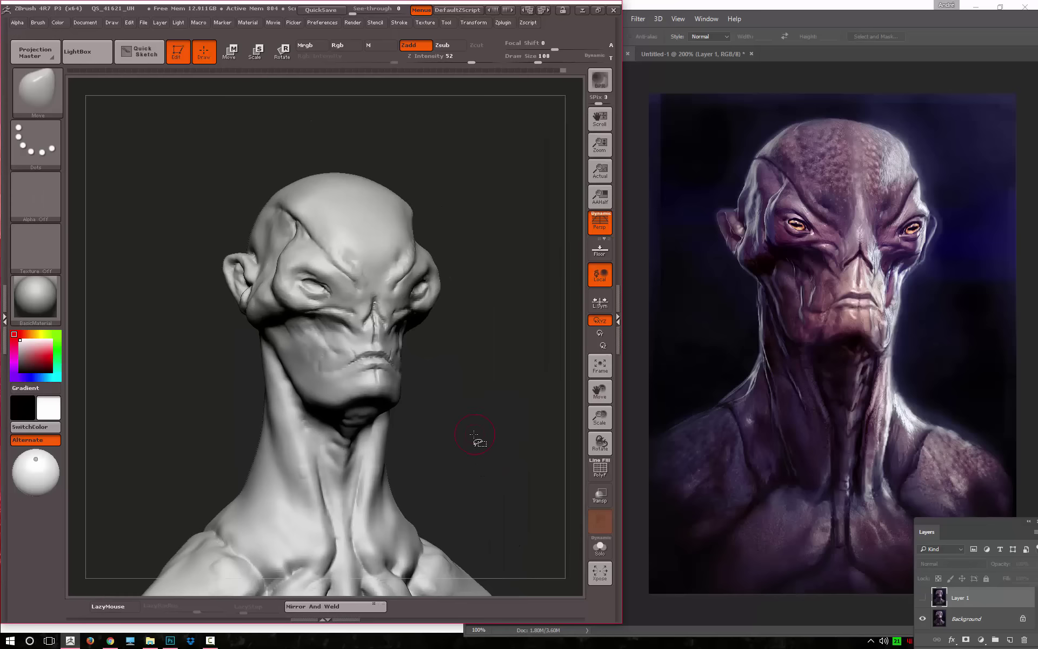
key("space")
mouse_move(243, 364)
left_mouse_down()
mouse_move(291, 337)
mouse_move(264, 350)
mouse_move(294, 428)
left_mouse_up()
key("space")
key("space")
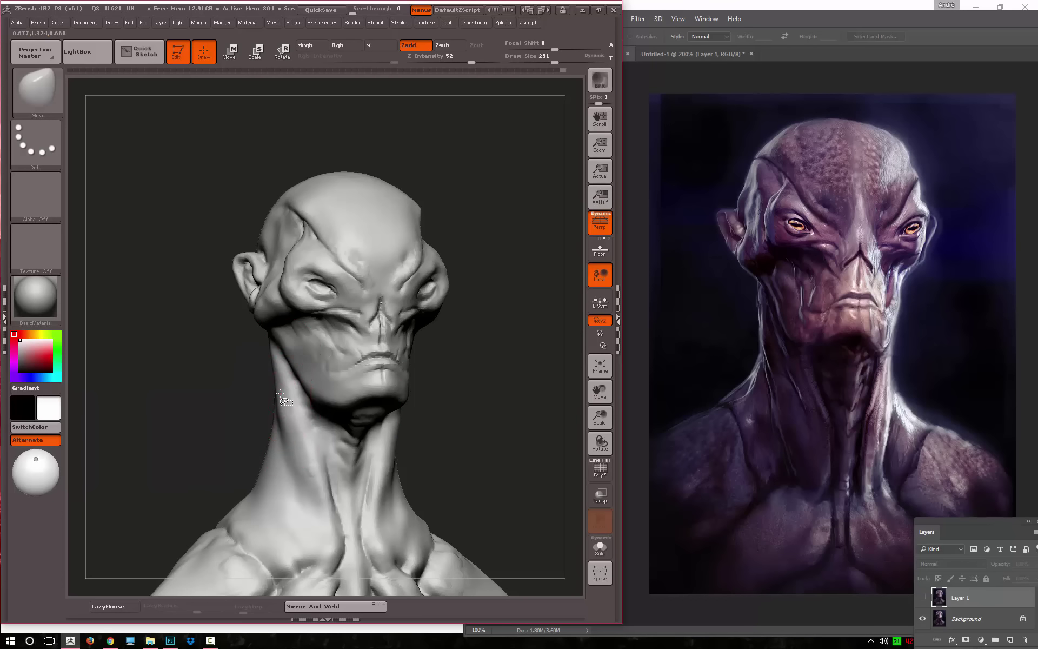
left_click_drag(281, 424, 286, 416)
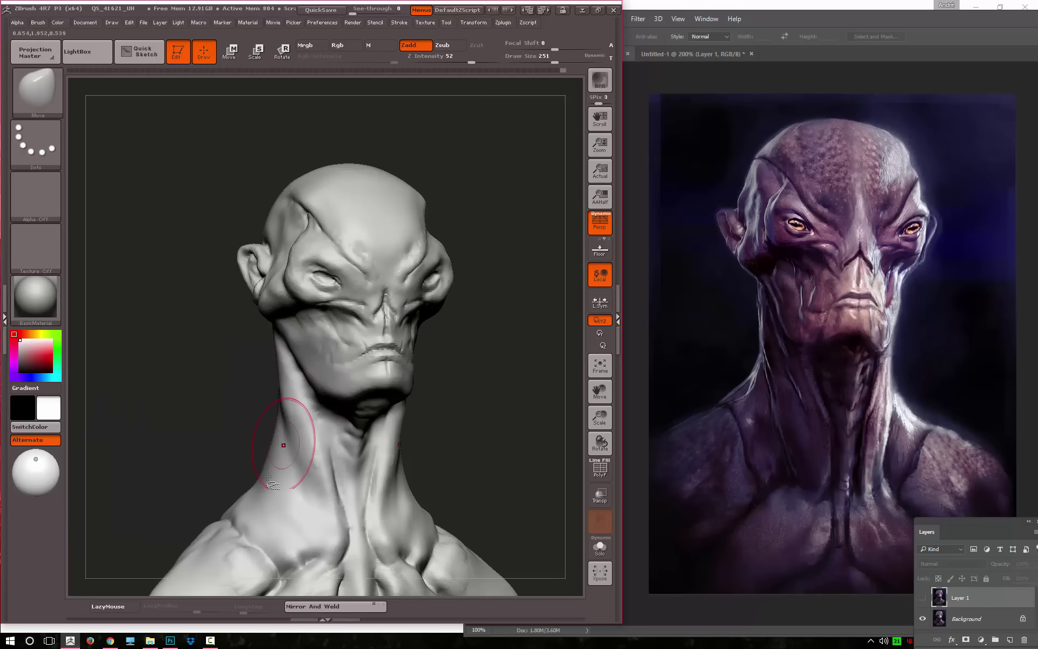
mouse_move(212, 413)
left_mouse_down()
mouse_move(207, 378)
mouse_move(158, 340)
left_mouse_up()
Try lasso masks over the head, then clear the mask from the bust
mouse_move(301, 167)
left_mouse_down("ctrl")
mouse_move(239, 344)
mouse_move(442, 202)
left_mouse_up("ctrl")
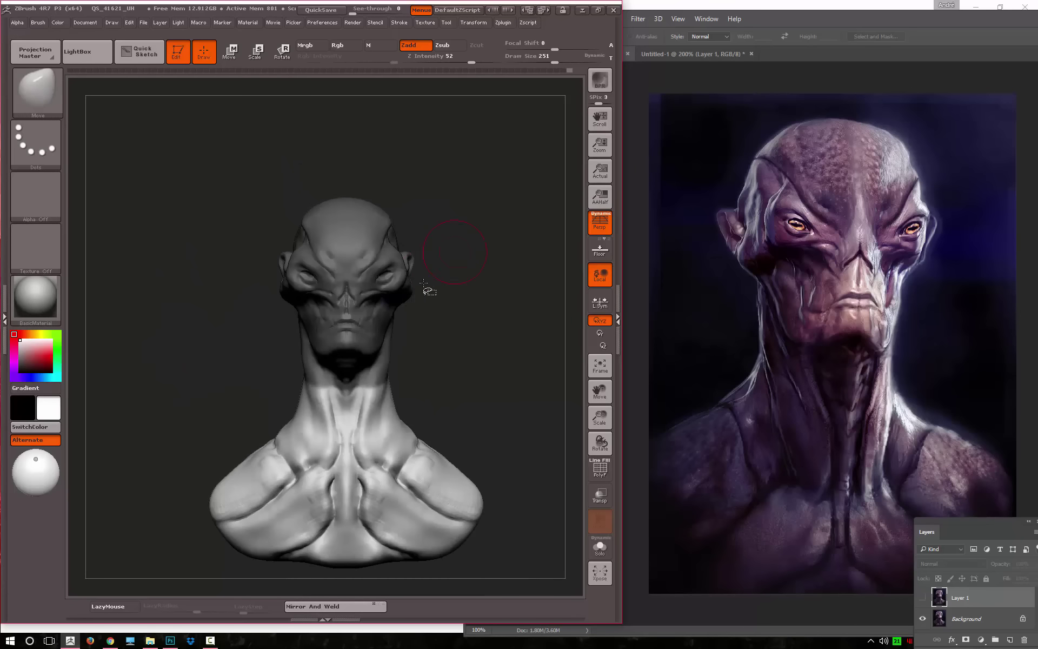
left_click_drag(429, 294, 374, 310, "ctrl")
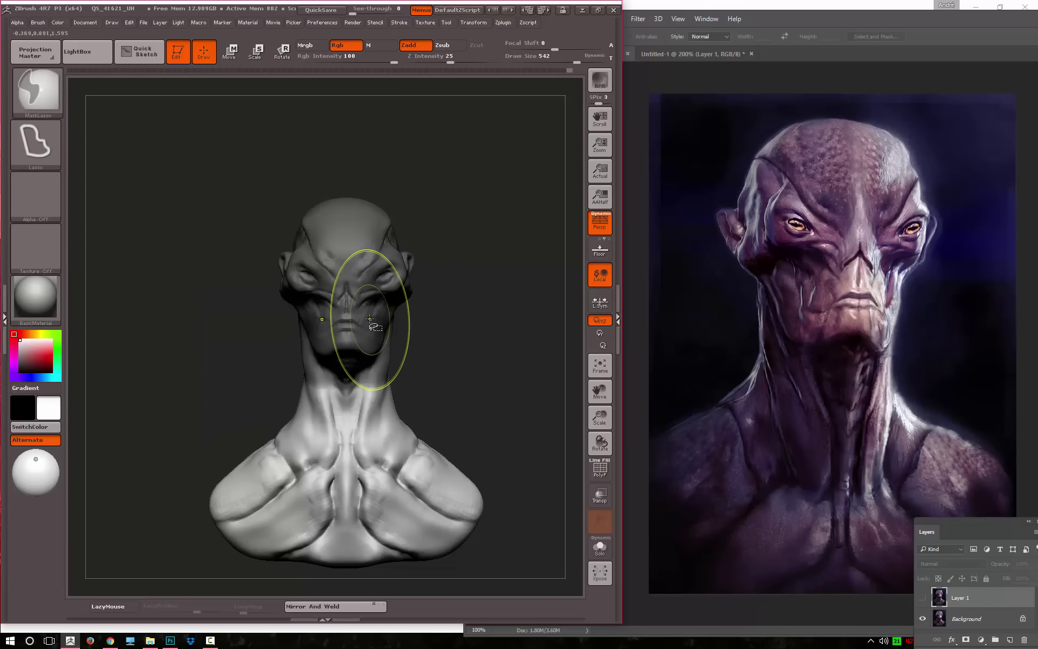
left_click_drag(303, 205, 373, 455, "ctrl")
left_click_drag(411, 324, 459, 307)
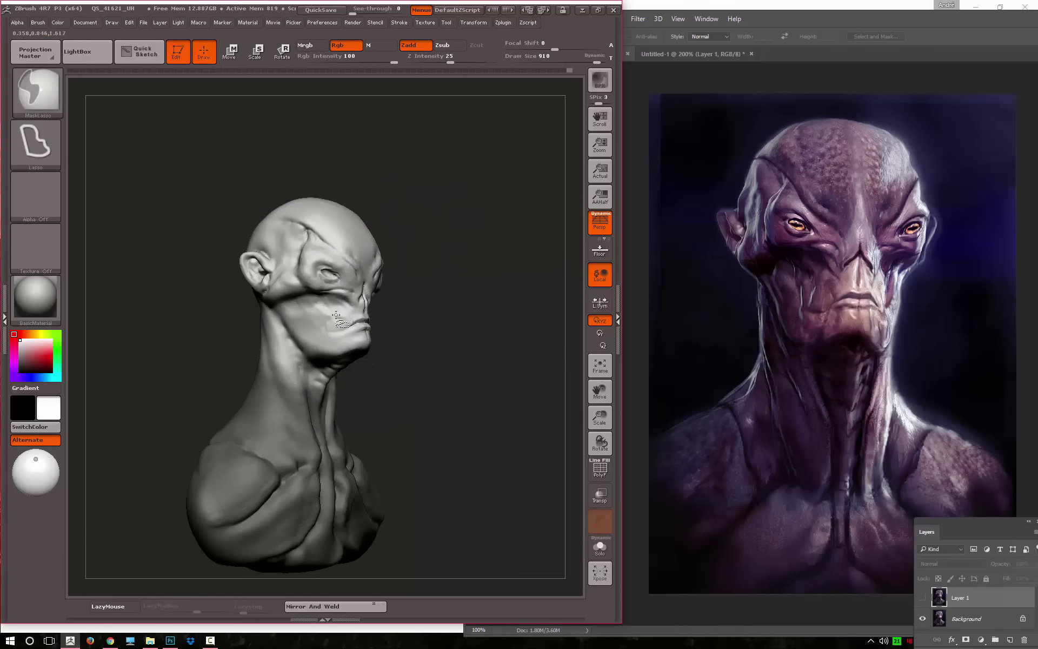
key("ctrl+shift+a")
Reselect the Move brush and lasso-mask the face area in side profile
mouse_move(389, 303)
left_mouse_down("shift")
mouse_move(439, 272)
mouse_move(346, 183)
left_mouse_up("shift")
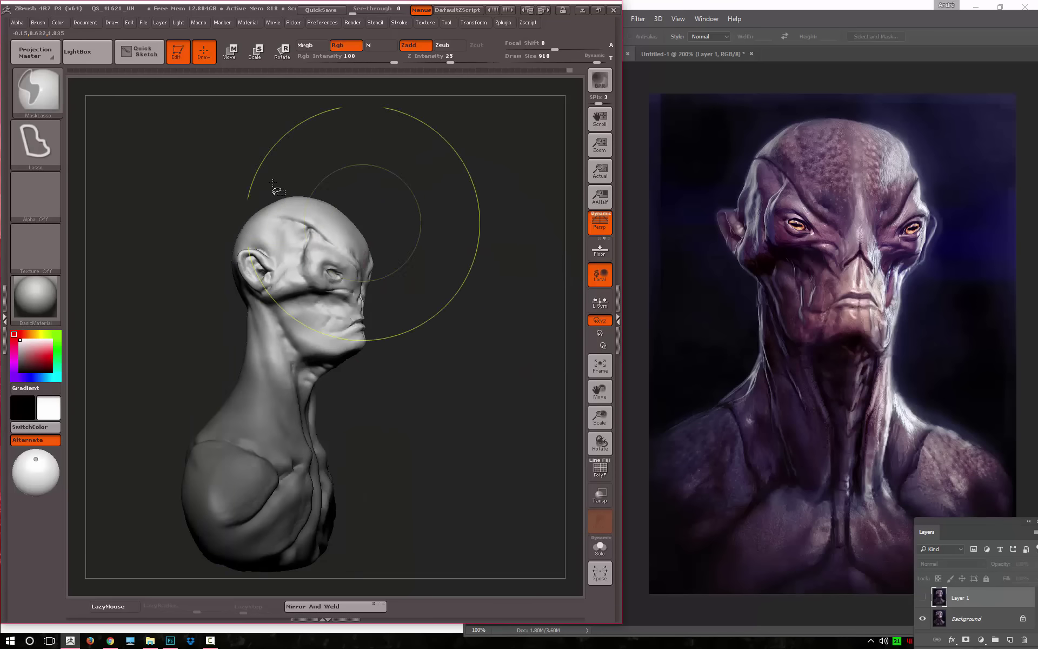
left_click(46, 99)
key("v")
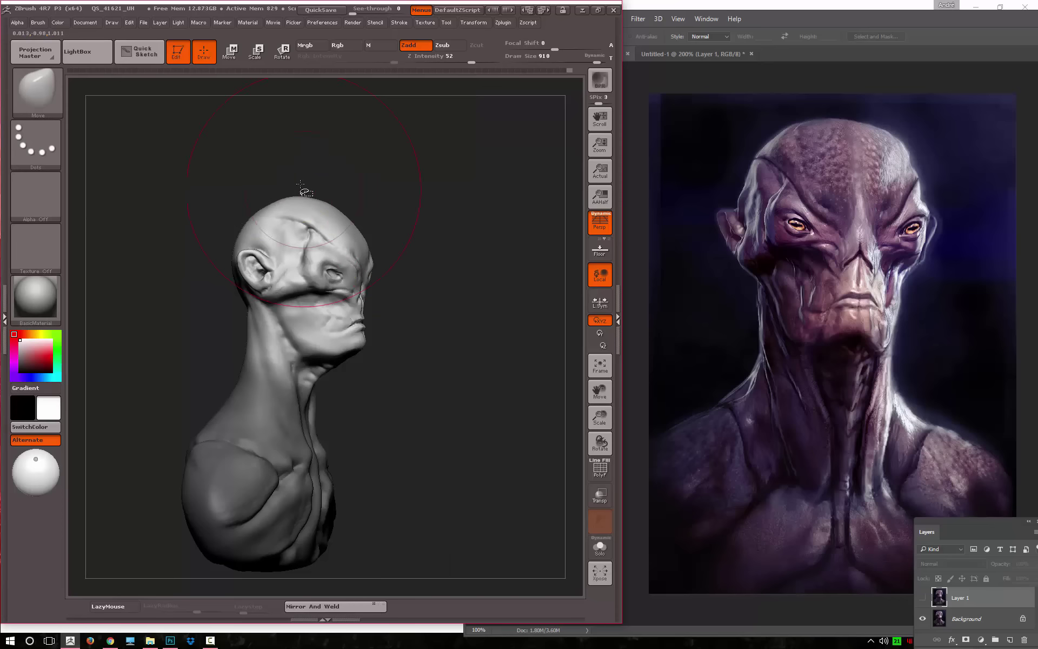
mouse_move(401, 355)
left_mouse_down()
mouse_move(366, 319)
mouse_move(433, 320)
mouse_move(433, 270)
left_mouse_up()
left_click_drag(248, 238, 227, 430, "ctrl+shift")
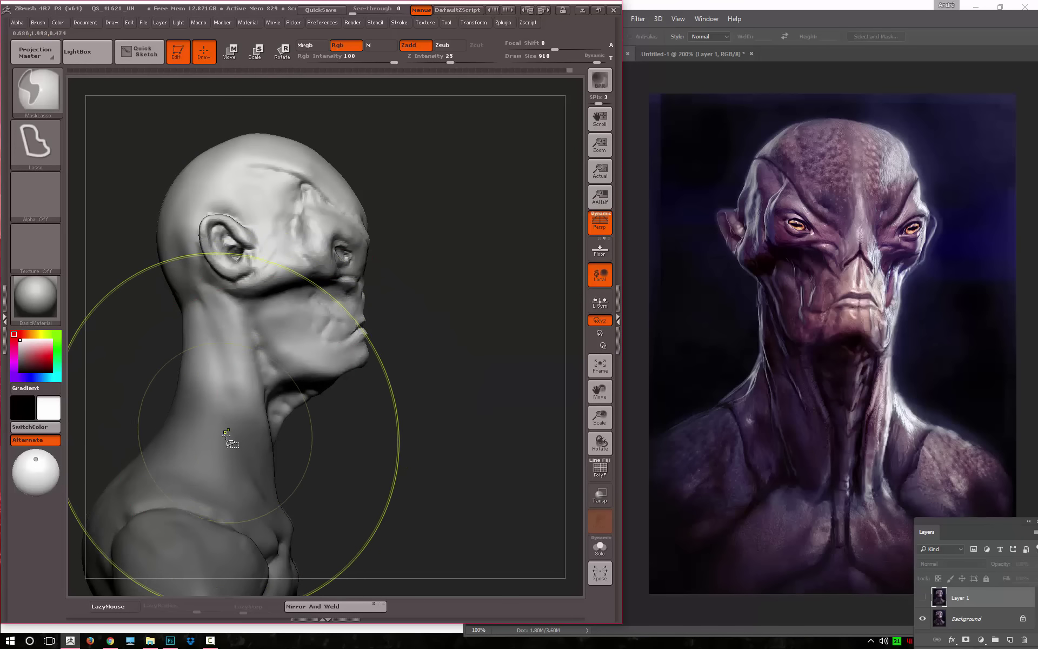
mouse_move(383, 393)
left_mouse_down()
mouse_move(411, 360)
mouse_move(459, 331)
mouse_move(430, 245)
left_mouse_up()
Use Transpose Move with a line from the brow to shift the head and ears
key("w")
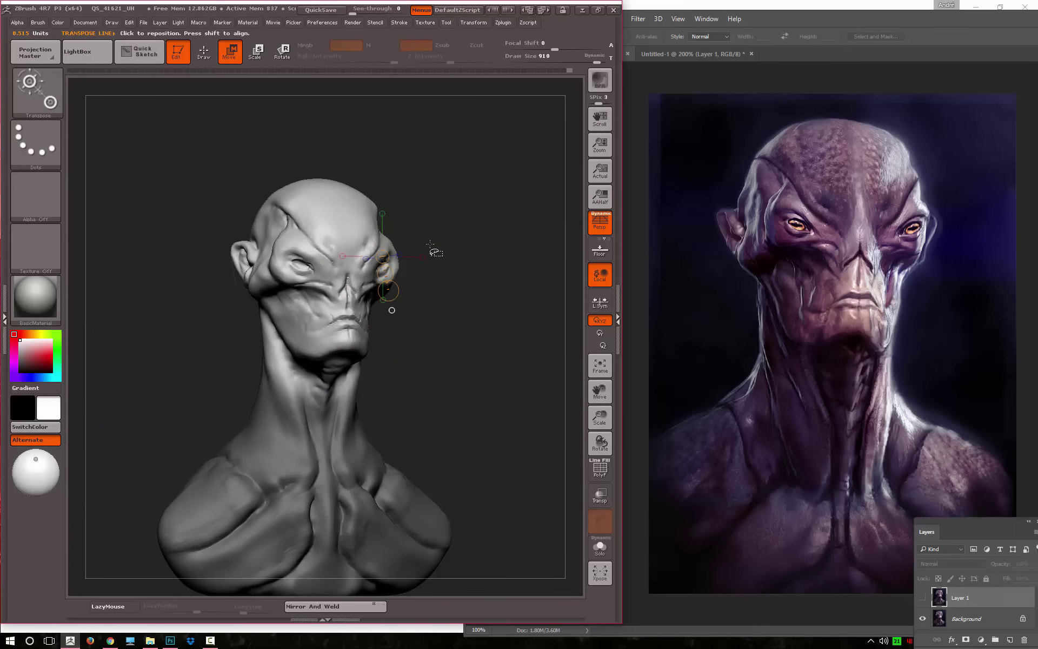
left_click_drag(456, 232, 485, 209)
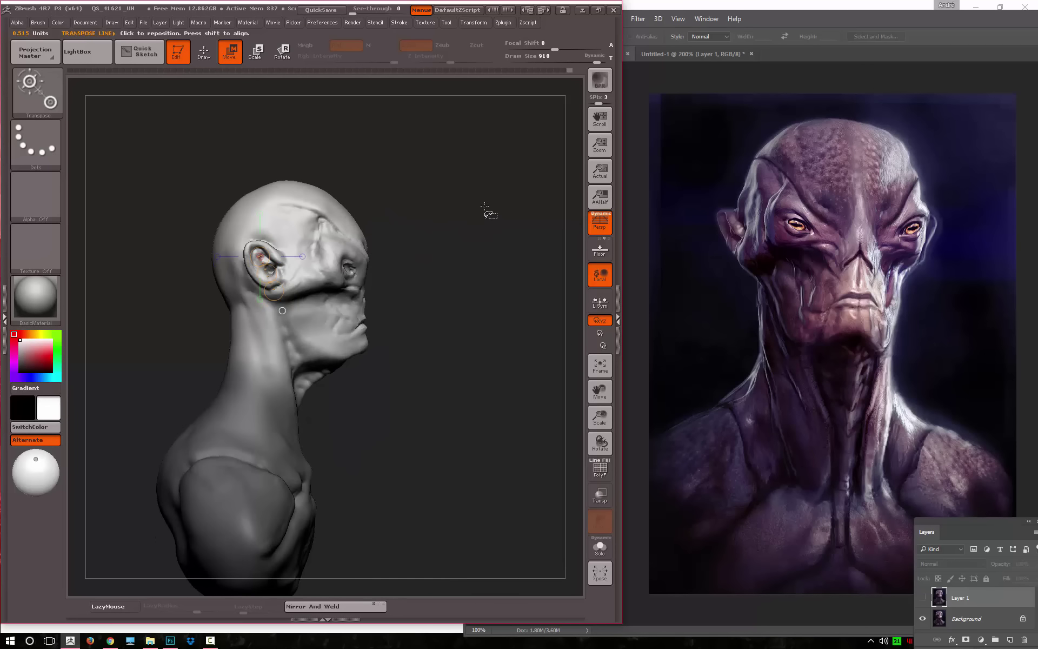
left_click_drag(338, 223, 339, 328)
left_click_drag(340, 276, 339, 285)
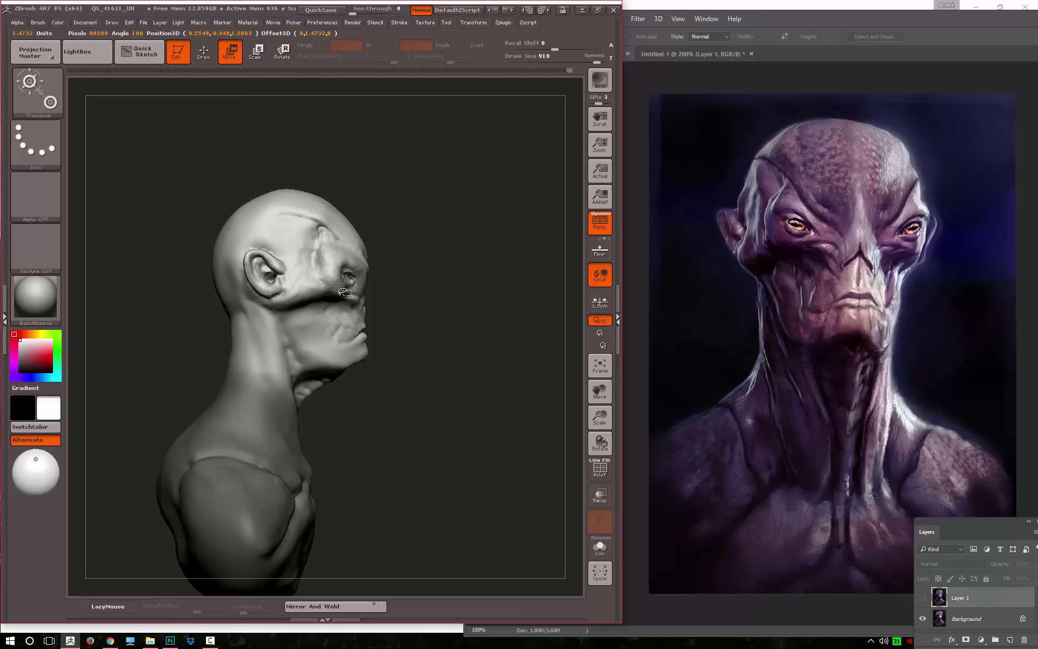
left_click_drag(339, 285, 385, 265)
Leave Transpose, pick a sculpting brush and adjust its size
key("q")
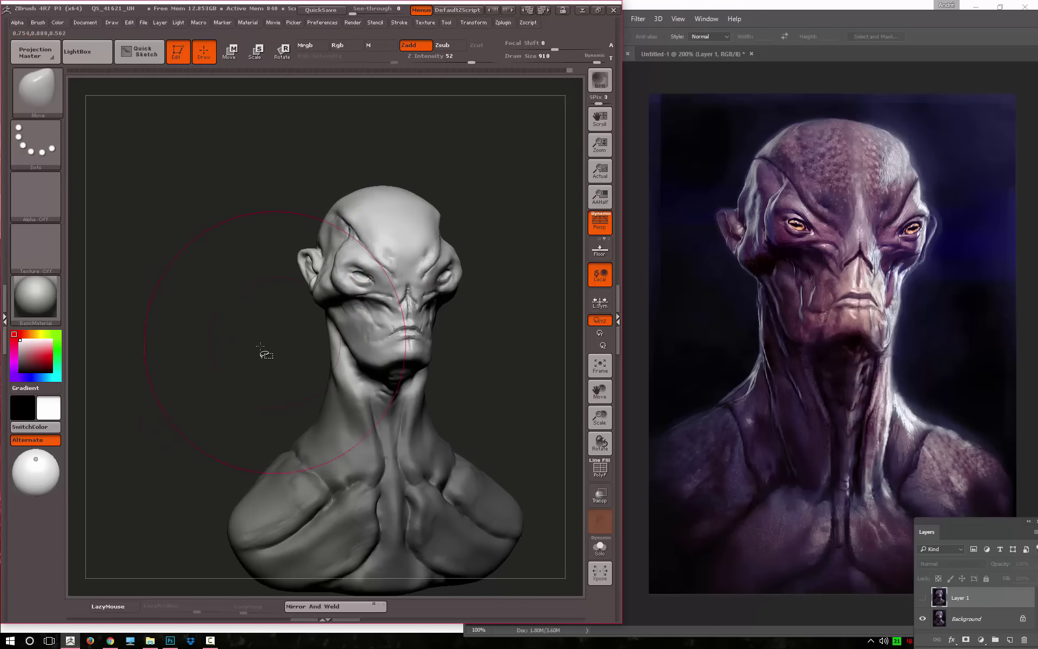
left_click_drag(232, 331, 238, 281)
key("b")
left_click(459, 475)
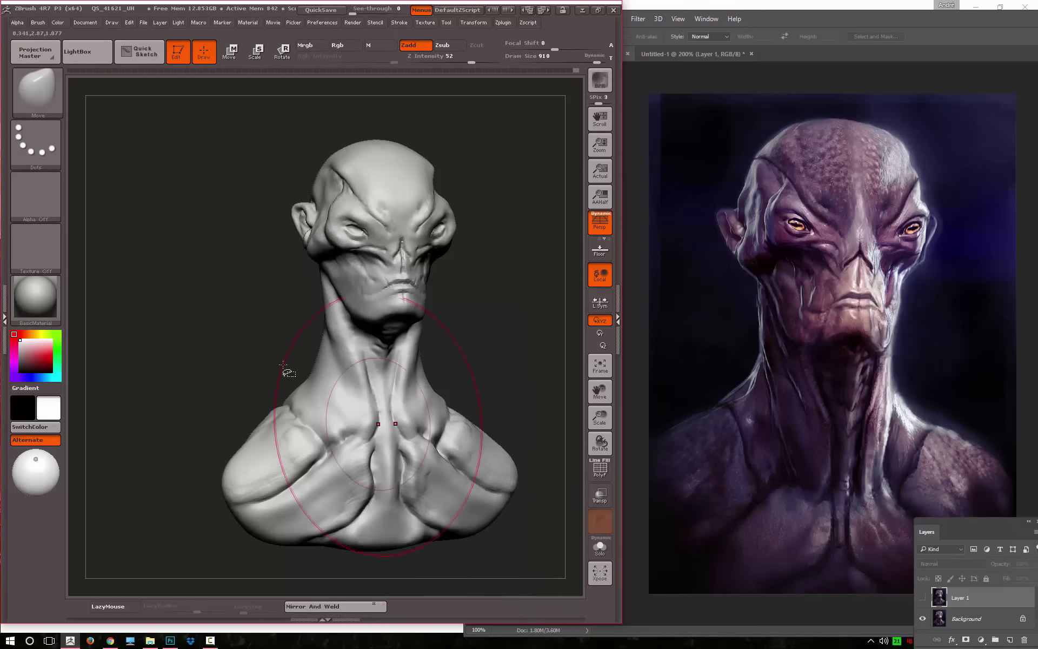
key("bracketright")
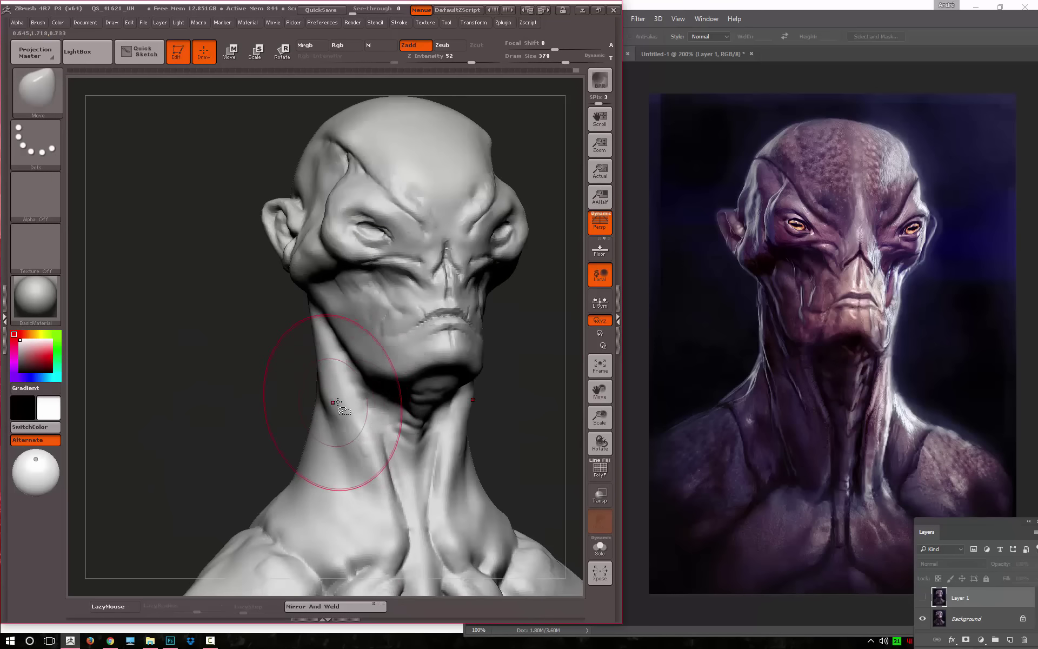
key("bracketleft")
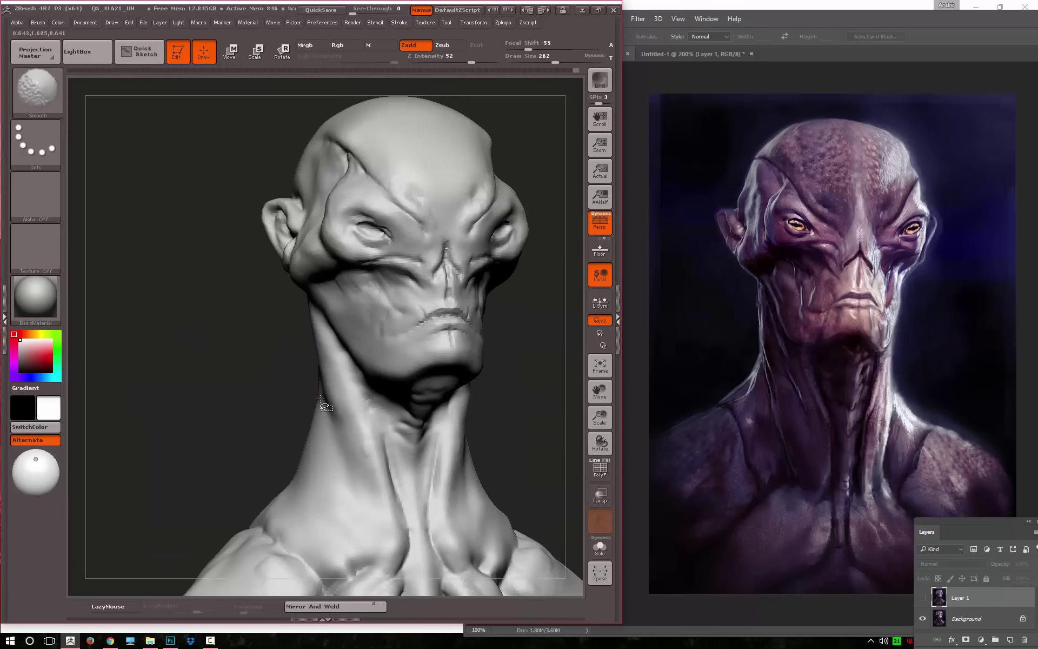
left_click_drag(325, 444, 223, 329, "alt")
Build up the side of the neck with ClayTubes at lower size and strength
key("b")
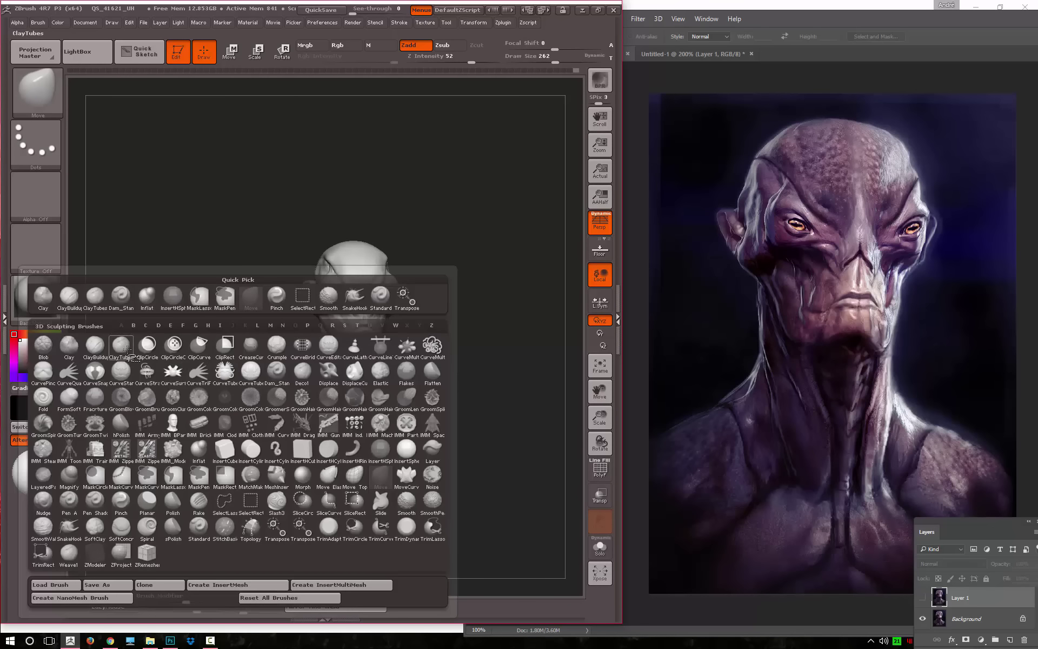
left_click(128, 351)
left_click_drag(232, 432, 336, 360)
key("bracketleft")
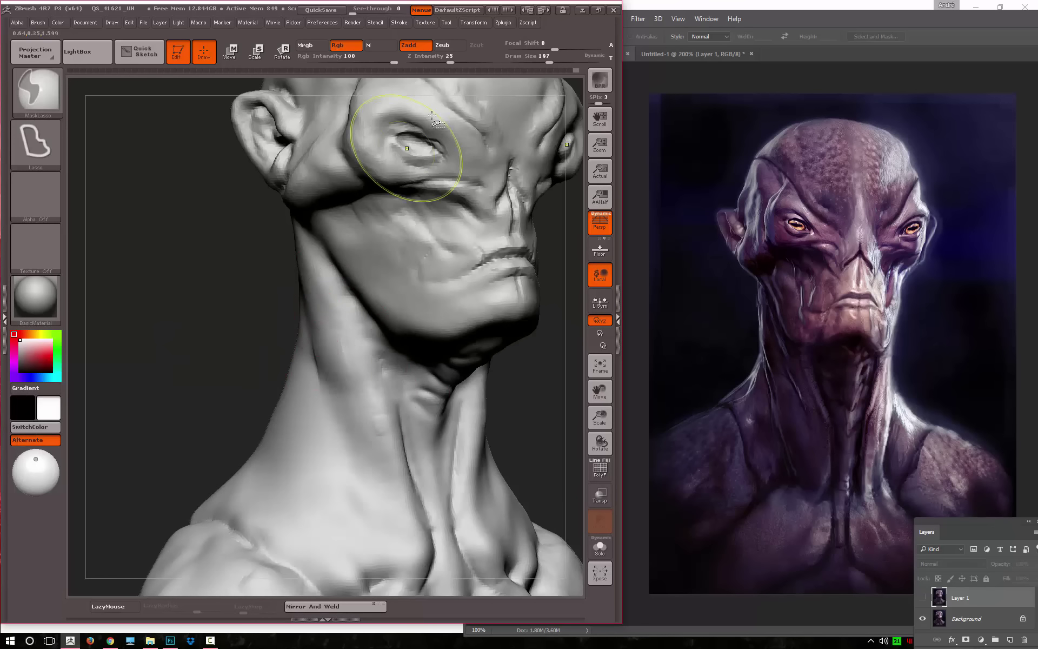
left_click_drag(441, 62, 428, 62)
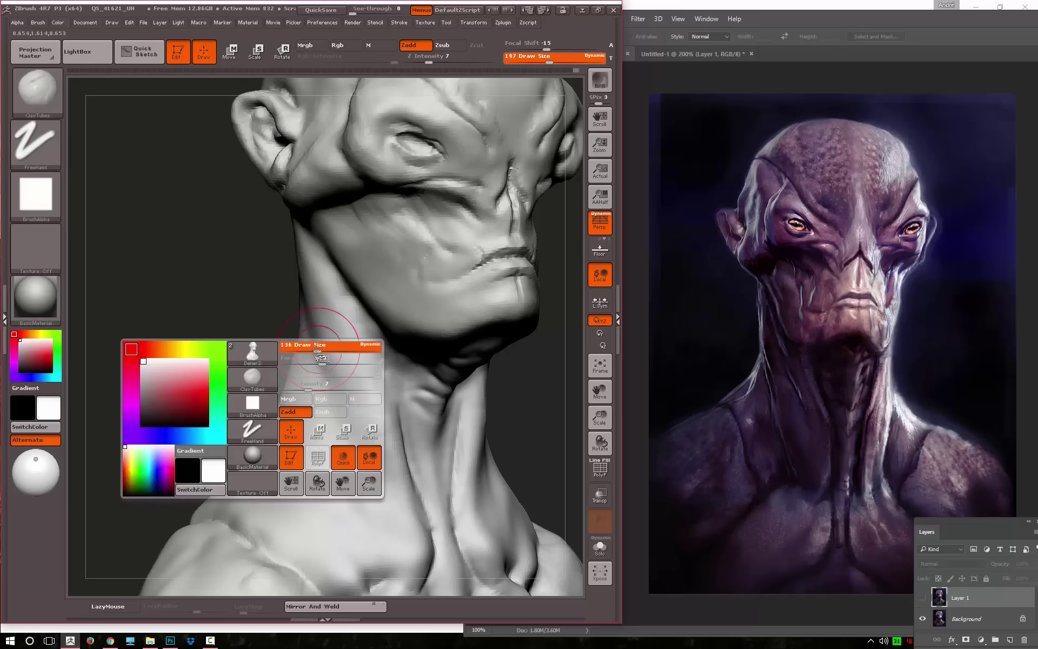
left_click_drag(216, 337, 340, 365)
key("bracketright")
key("bracketleft")
key("bracketleft")
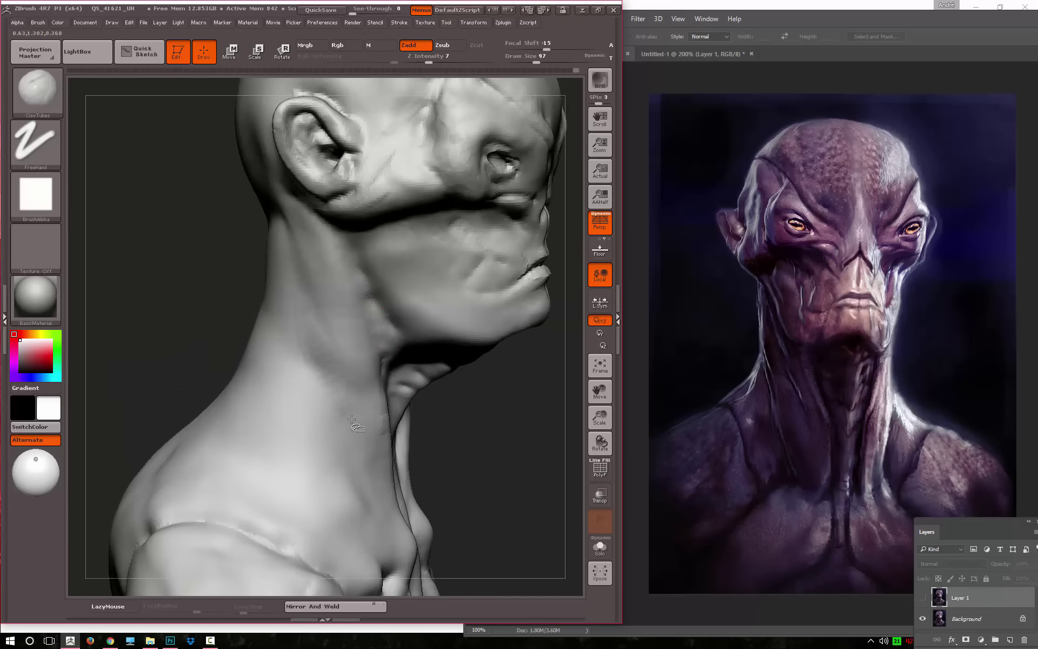
left_click_drag(498, 440, 428, 388)
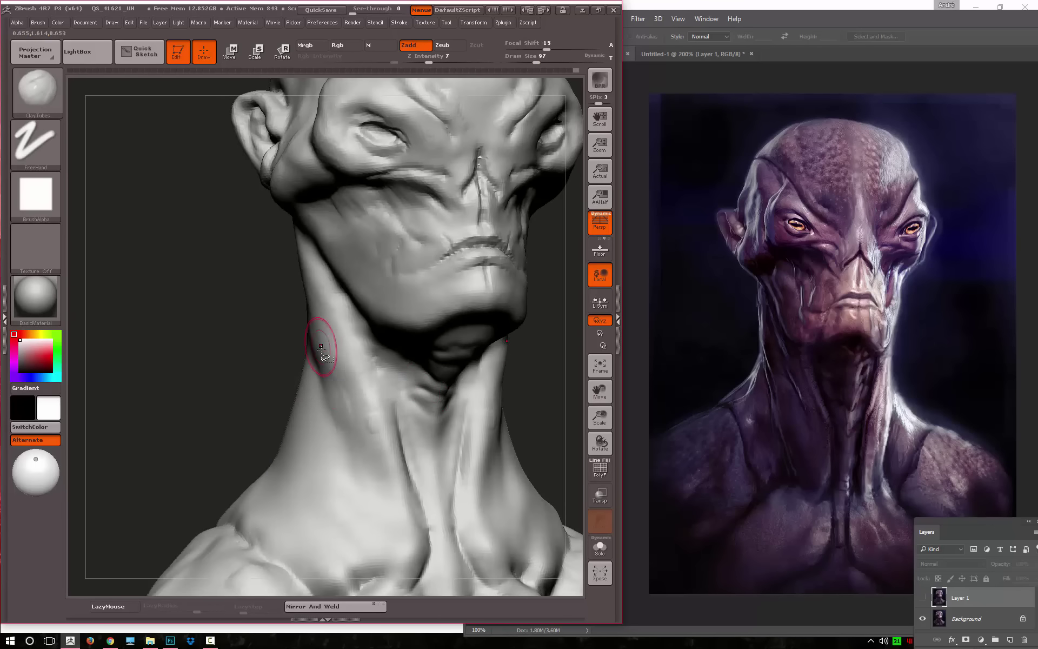
Select the Move brush, frame the whole bust, and enlarge the brush for broad forms
key("b")
key("m")
key("v")
key("f")
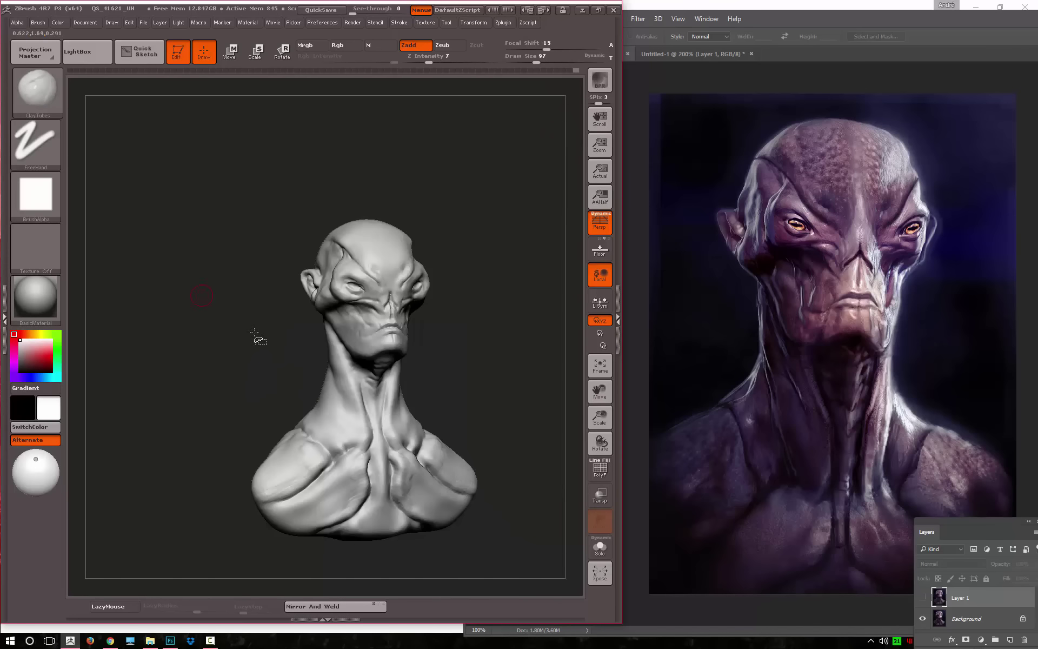
key("b")
key("Escape")
left_click_drag(274, 365, 313, 359, "alt")
Shrink the brush Draw Size to 182 while zooming in on the head
key("space")
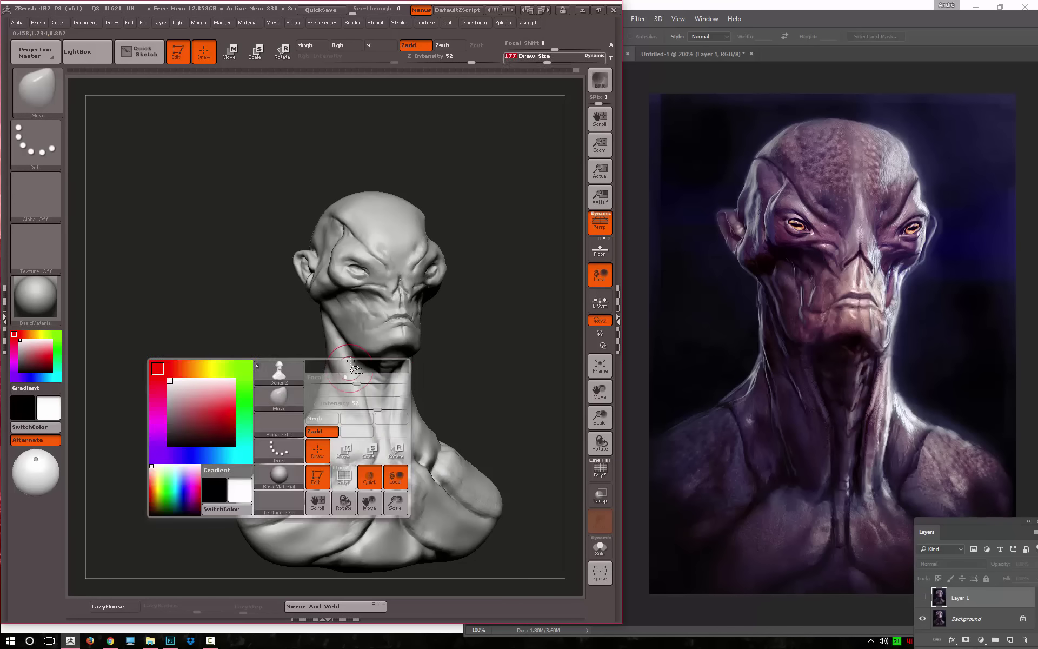
key("bracketright")
key("bracketright")
left_click_drag(257, 336, 271, 355, "alt")
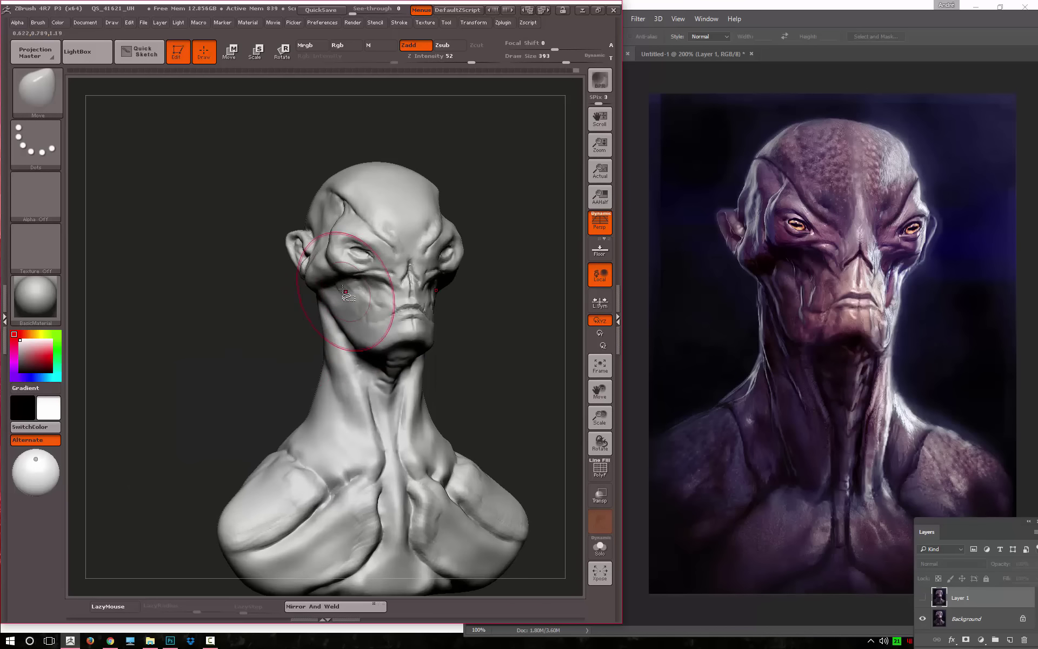
key("space")
mouse_move(346, 296)
left_mouse_down()
mouse_move(266, 255)
mouse_move(260, 238)
left_mouse_up()
key("space")
left_click_drag(259, 238, 290, 220, "alt")
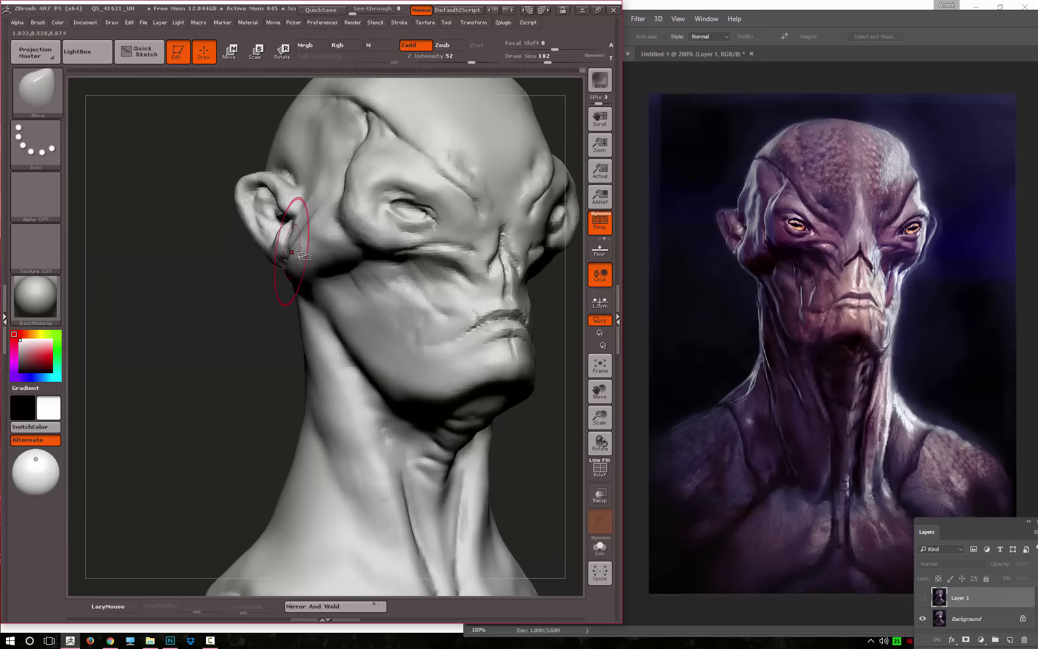
key("b")
key("Escape")
Orbit the head through profile, ear and cheek views, shrinking the brush further
left_click_drag(225, 313, 312, 233)
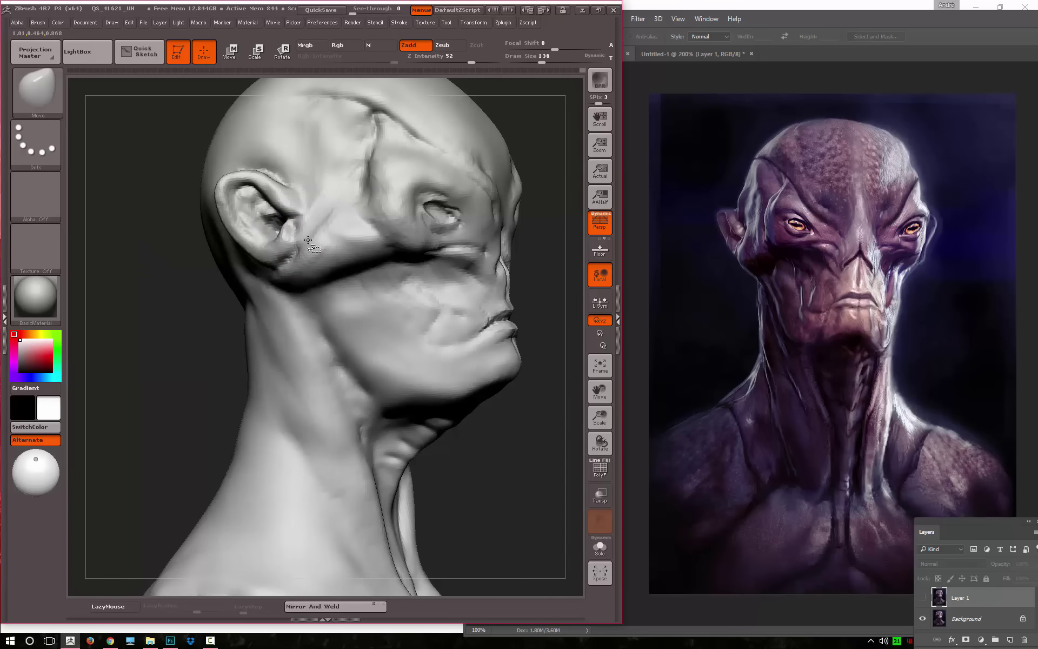
left_click_drag(214, 335, 307, 250)
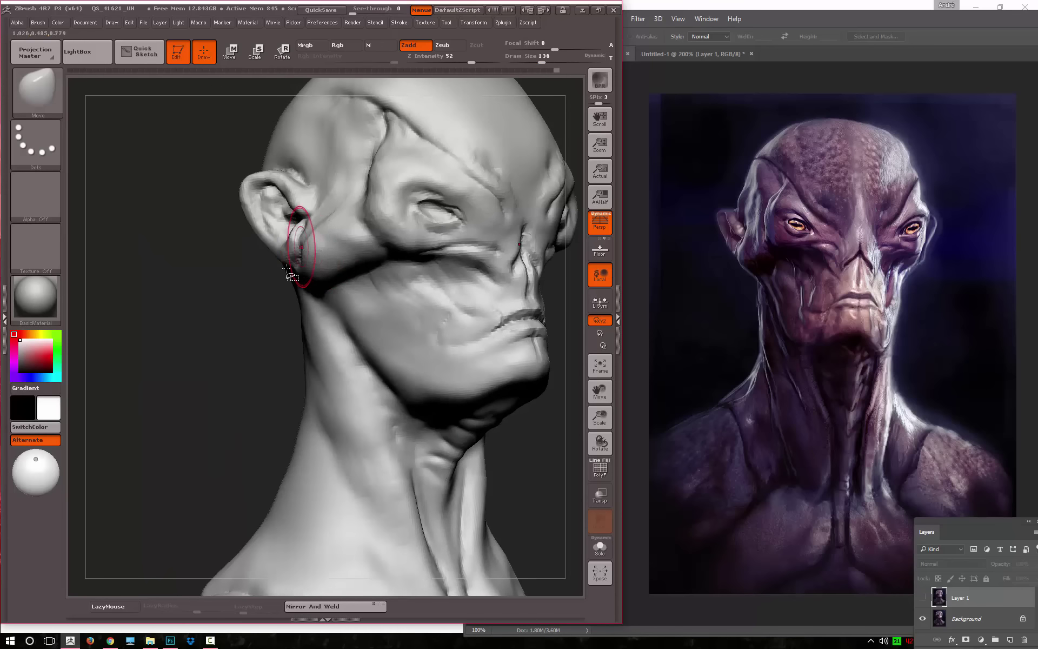
mouse_move(237, 314)
left_mouse_down()
mouse_move(232, 343)
mouse_move(306, 306)
mouse_move(235, 375)
mouse_move(204, 364)
mouse_move(296, 253)
left_mouse_up()
key("bracketleft")
key("space")
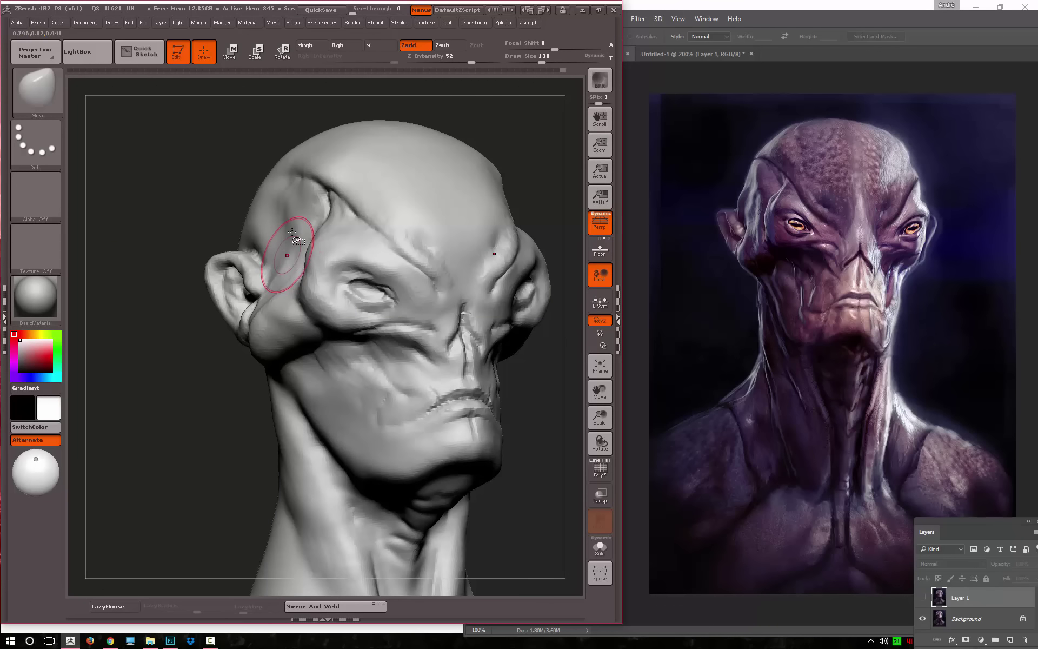
left_click_drag(207, 222, 283, 207)
Switch to the Standard brush with LazyMouse and reduce its size to 120
key("b")
key("s")
key("t")
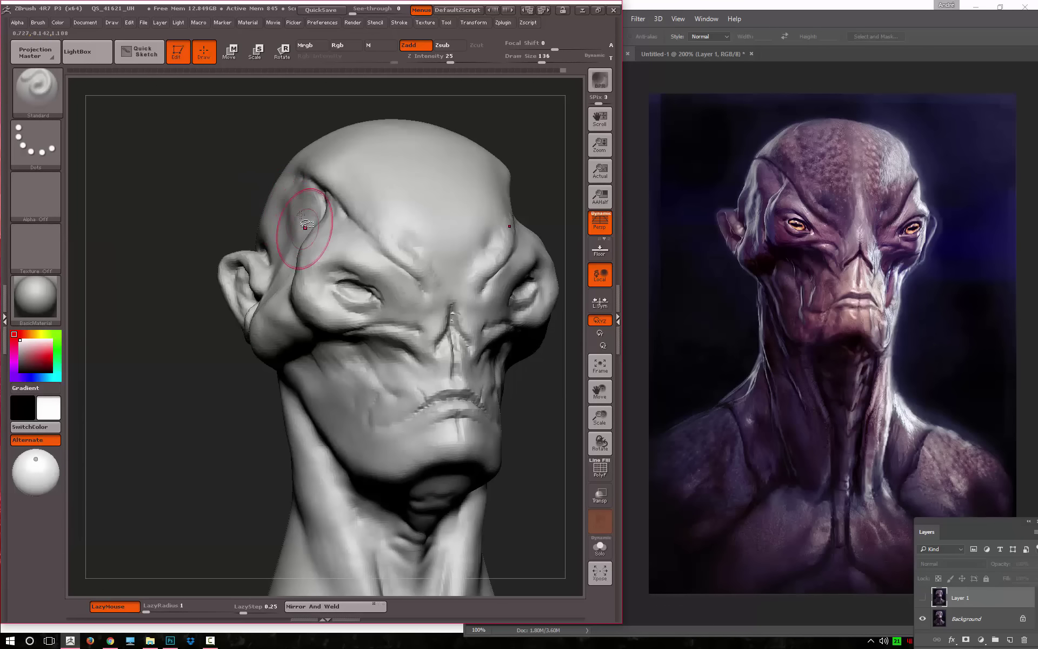
left_click_drag(266, 192, 290, 174)
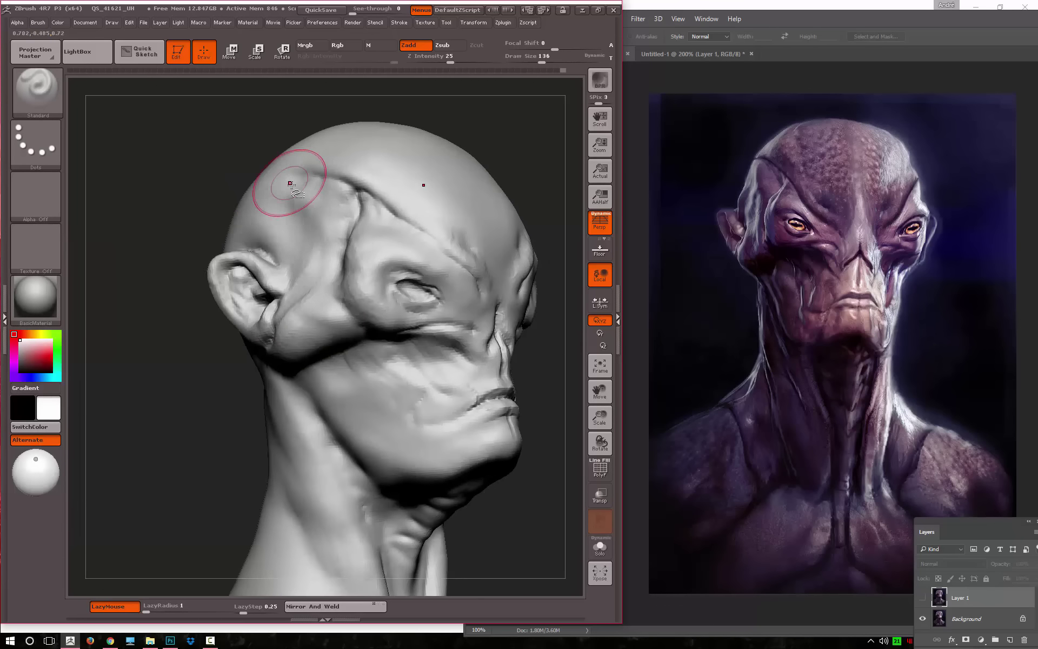
key("space")
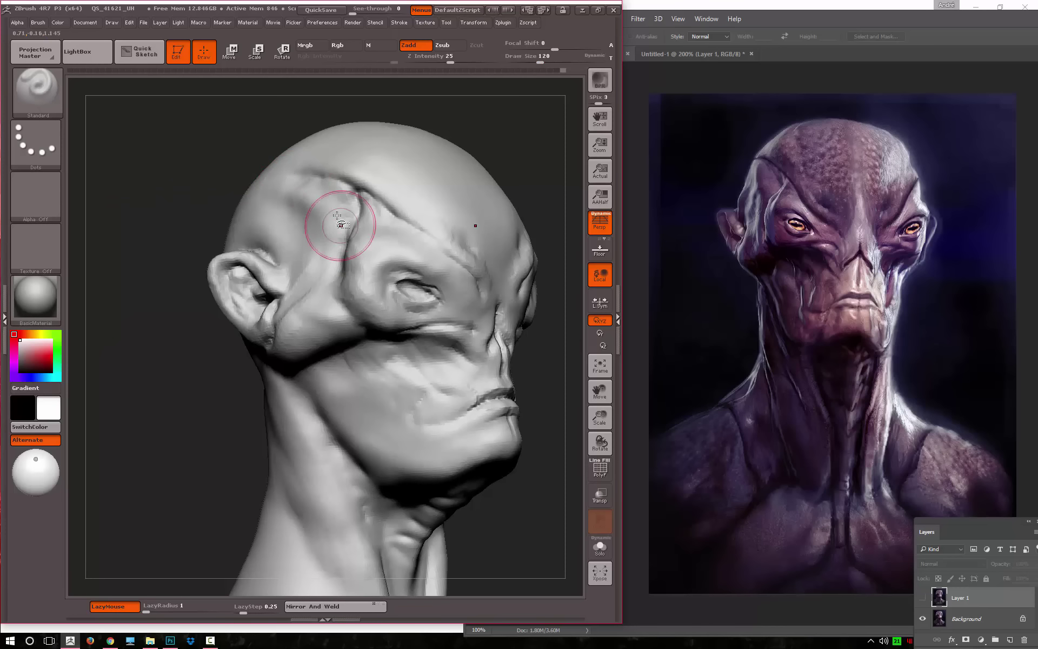
mouse_move(181, 220)
left_mouse_down()
mouse_move(143, 160)
mouse_move(173, 203)
mouse_move(166, 269)
left_mouse_up()
Pick the Move brush and frame the bust in a three-quarter view
key("b")
left_click(540, 475)
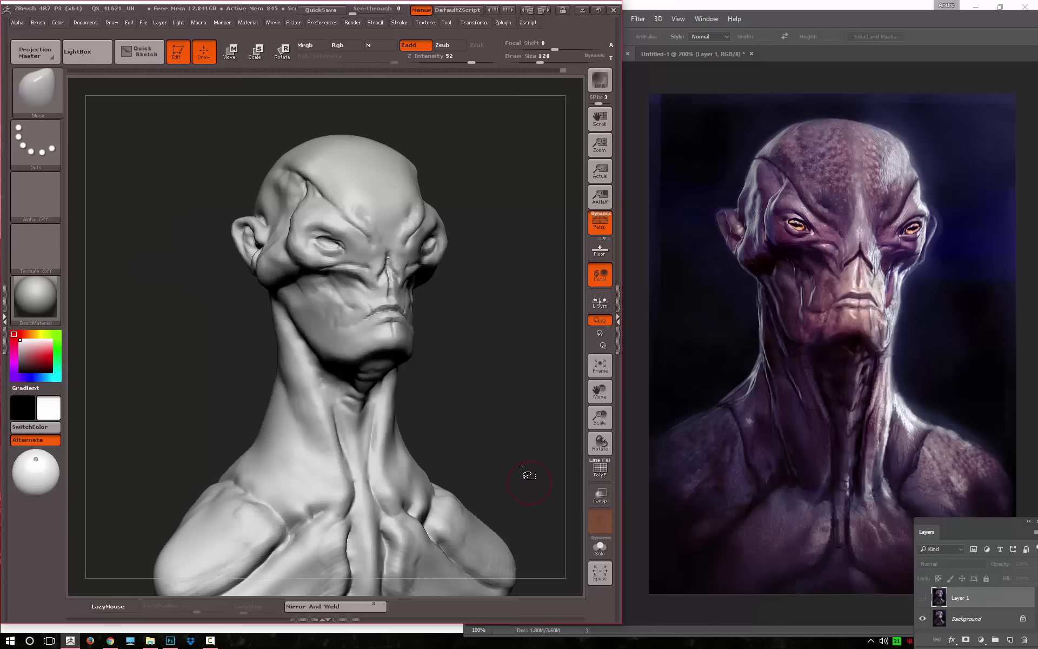
left_click_drag(528, 475, 378, 254)
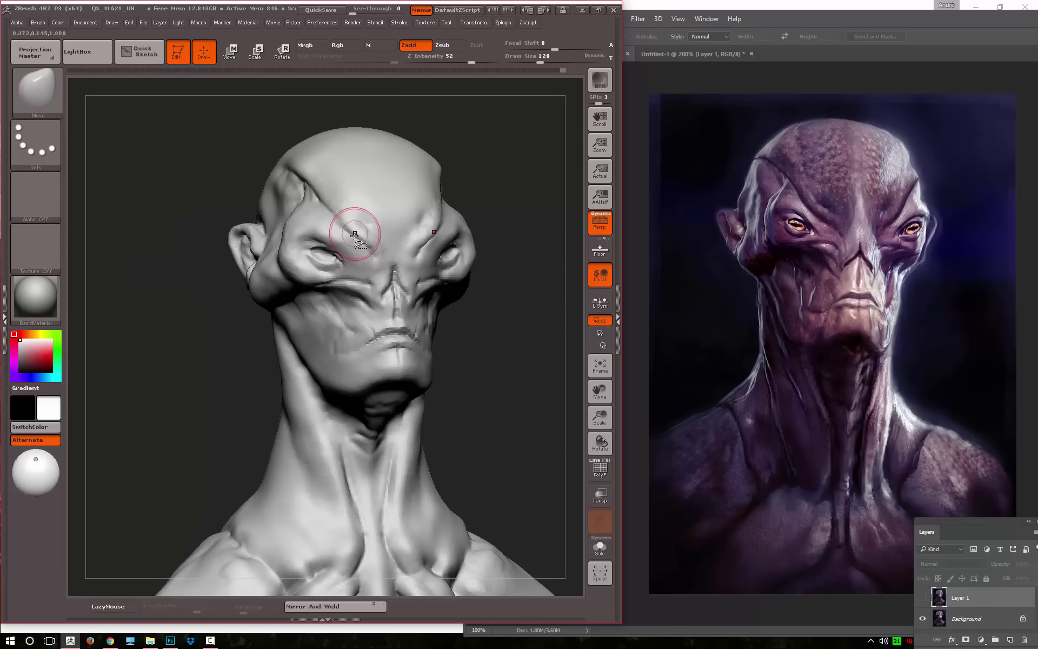
left_click_drag(131, 361, 367, 254)
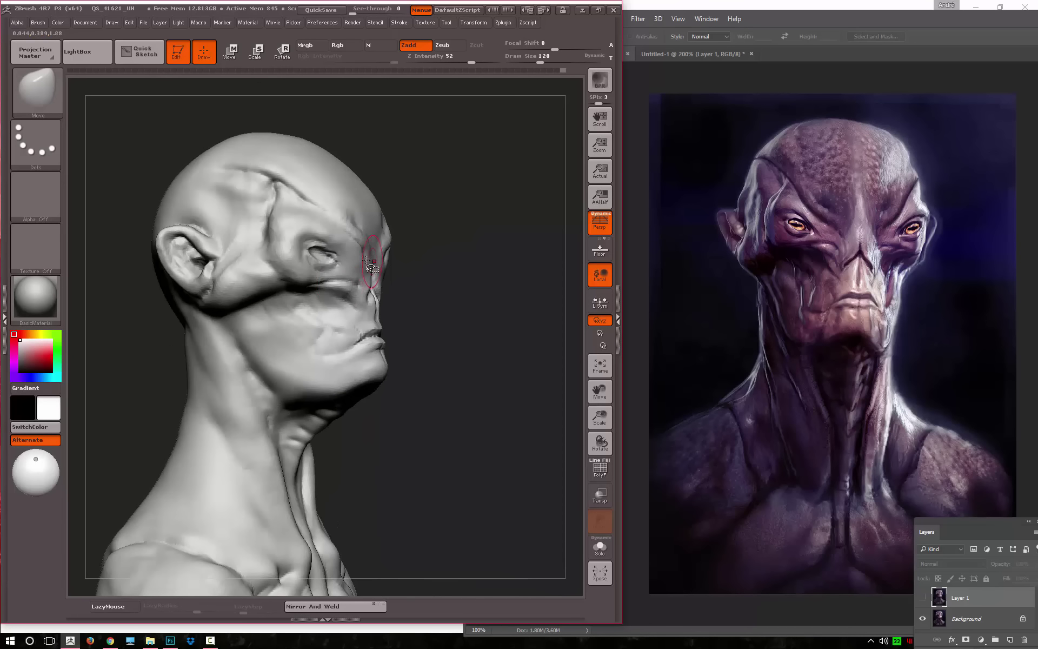
key("space")
key("f")
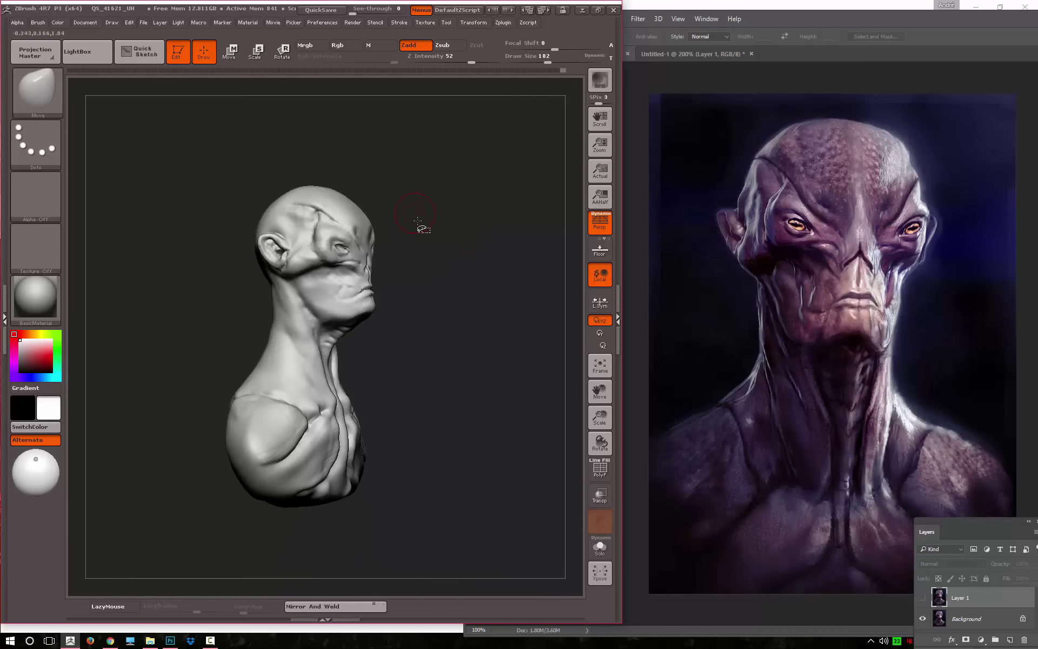
mouse_move(420, 227)
left_mouse_down()
mouse_move(438, 234)
mouse_move(518, 185)
mouse_move(528, 195)
mouse_move(560, 299)
mouse_move(545, 313)
mouse_move(503, 316)
left_mouse_up()
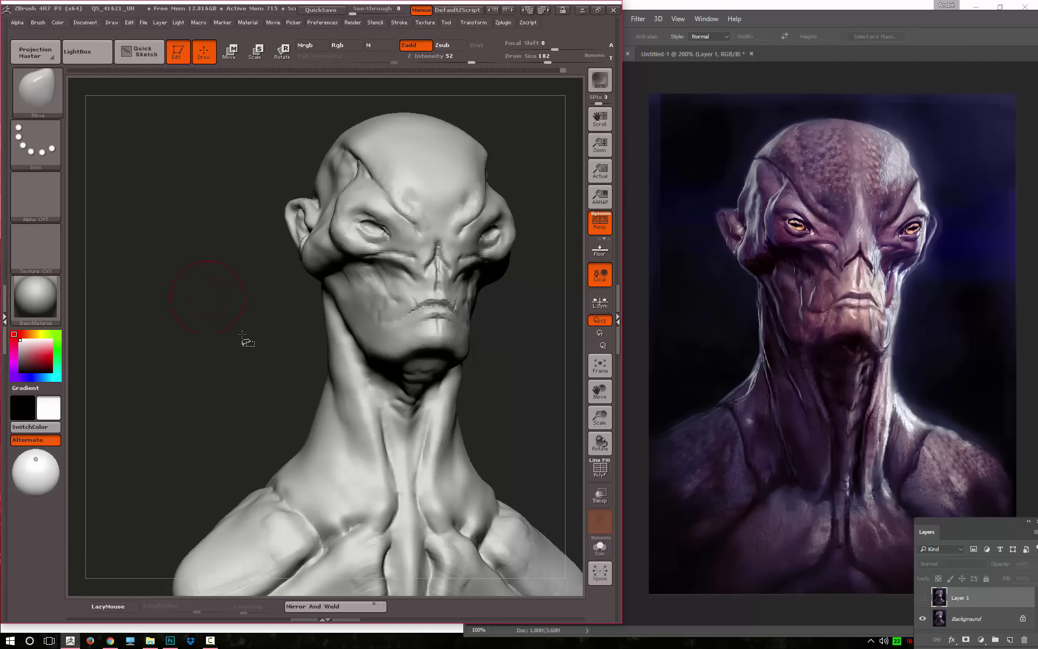
Switch back to the Standard brush with a much smaller size, zoomed on the head
key("b")
key("s")
key("t")
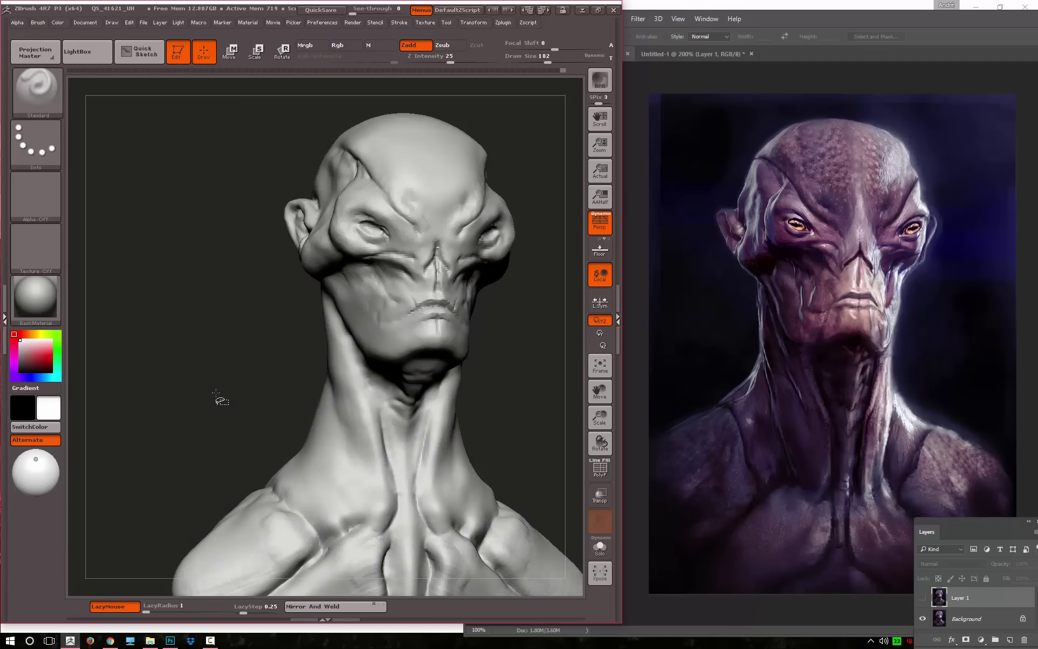
mouse_move(220, 398)
left_mouse_down("alt")
mouse_move(474, 232)
mouse_move(456, 259)
mouse_move(447, 253)
left_mouse_up("alt")
key("space")
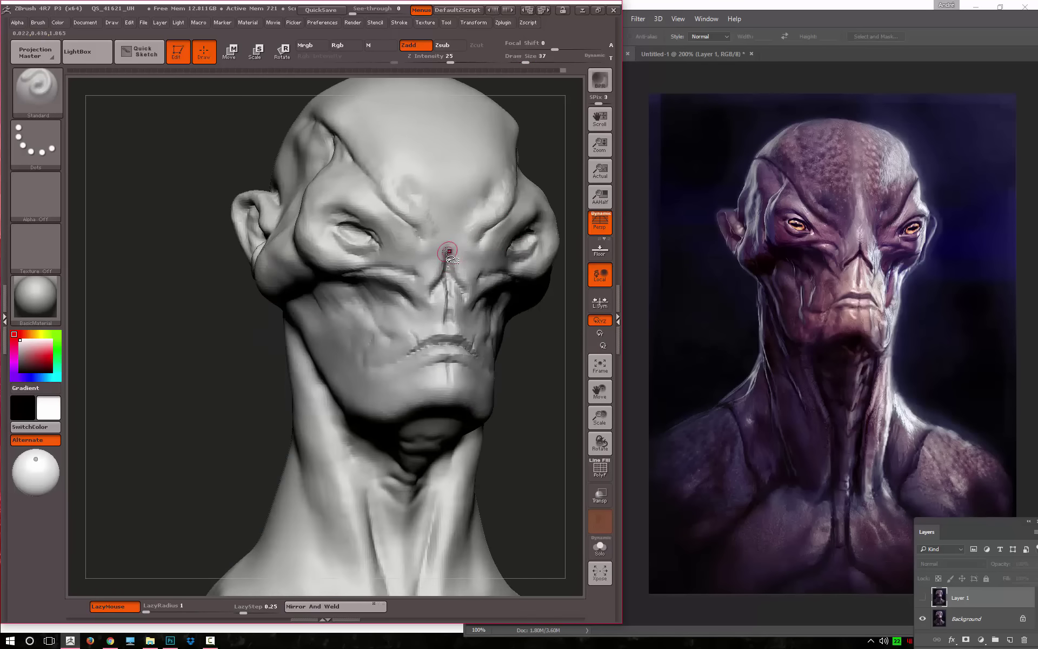
Select the Move brush and turn the head to face forward
key("b")
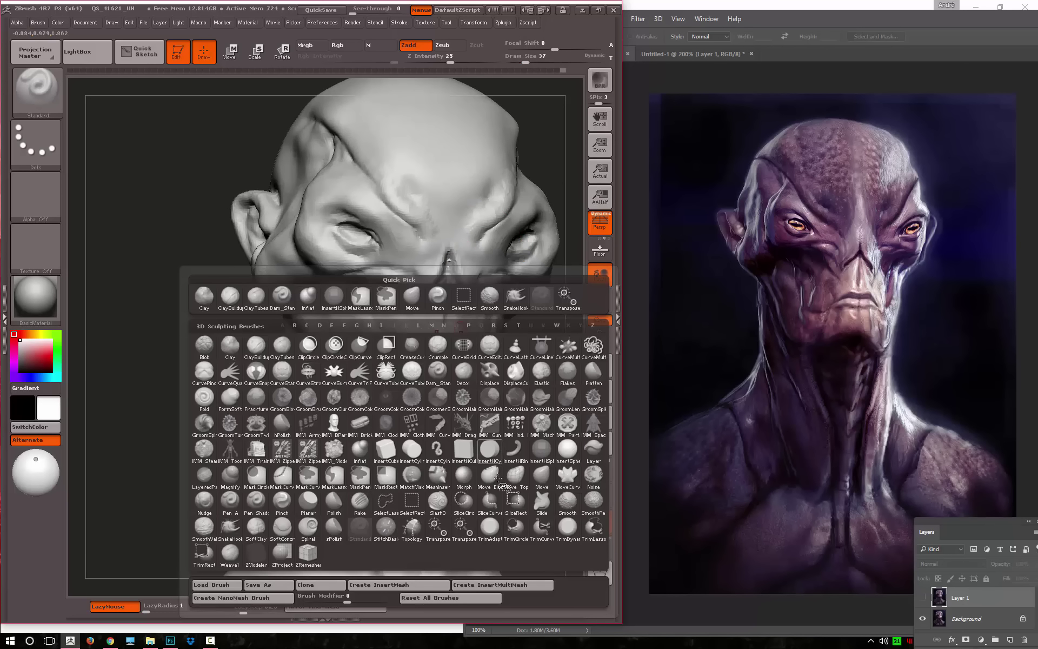
left_click(543, 474)
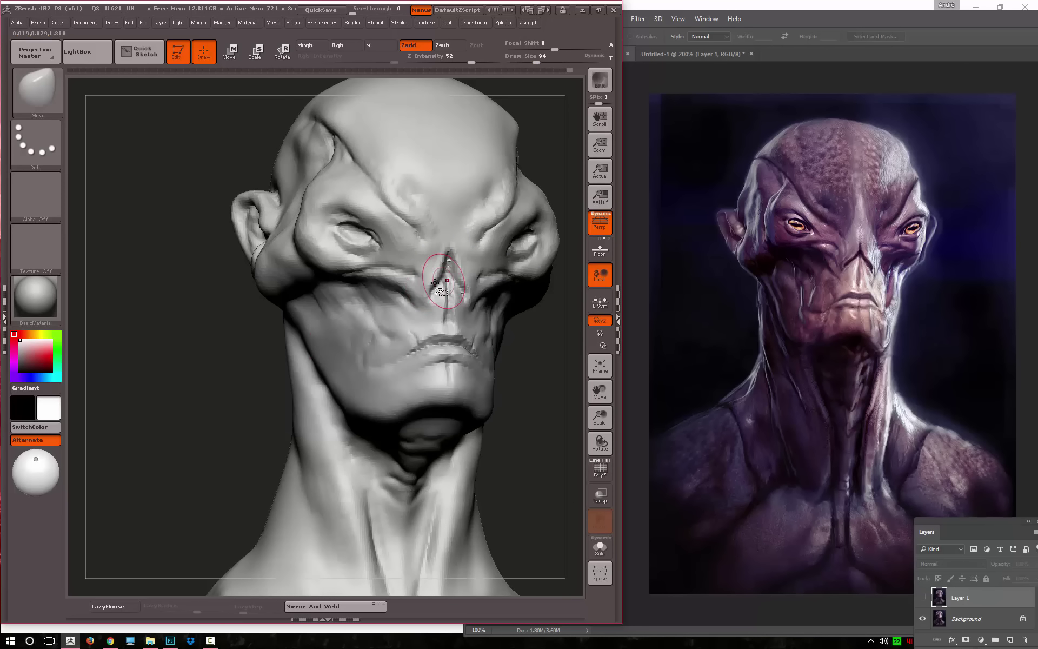
mouse_move(185, 389)
left_mouse_down()
mouse_move(162, 408)
mouse_move(231, 388)
mouse_move(343, 283)
left_mouse_up()
key("ctrl+shift")
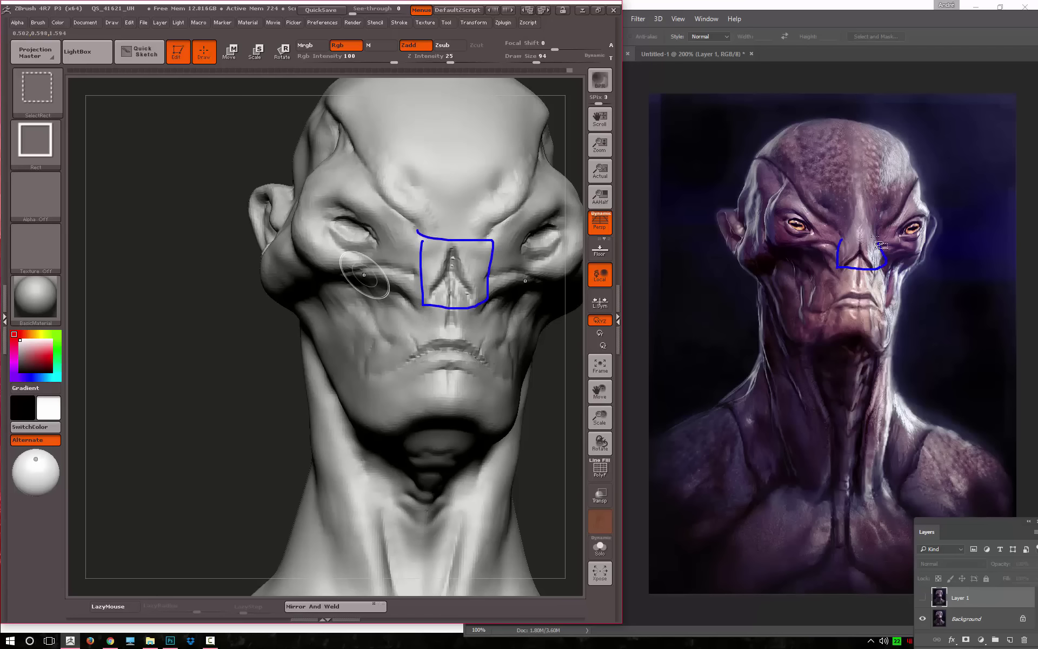
key("Escape")
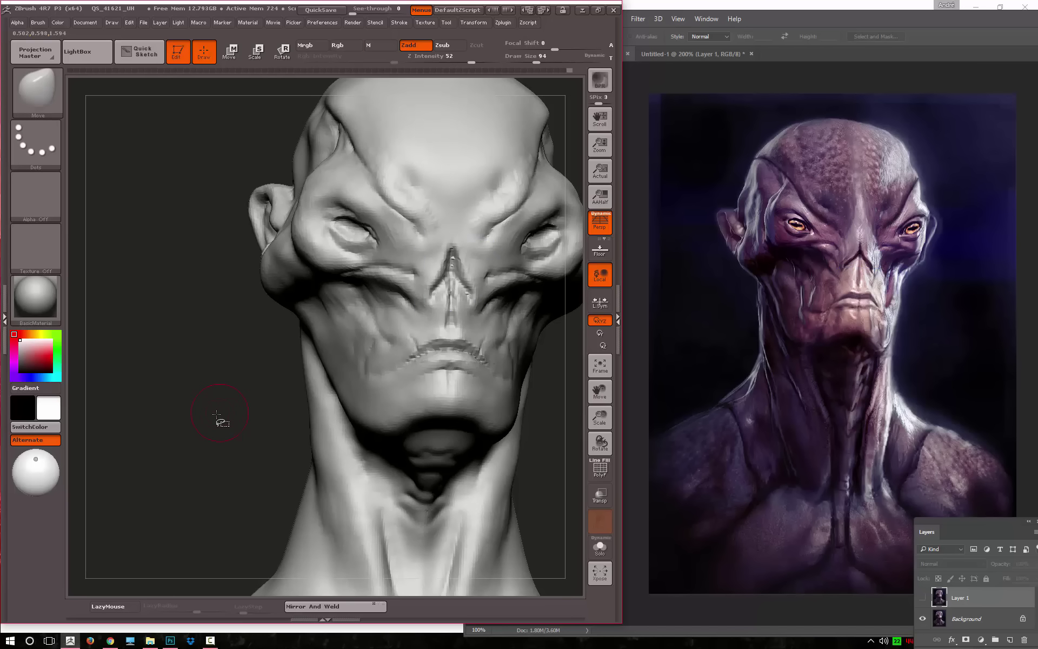
Narrow the nose sides and nostrils with mirrored Move strokes, then reduce brush size
left_click_drag(219, 421, 238, 377)
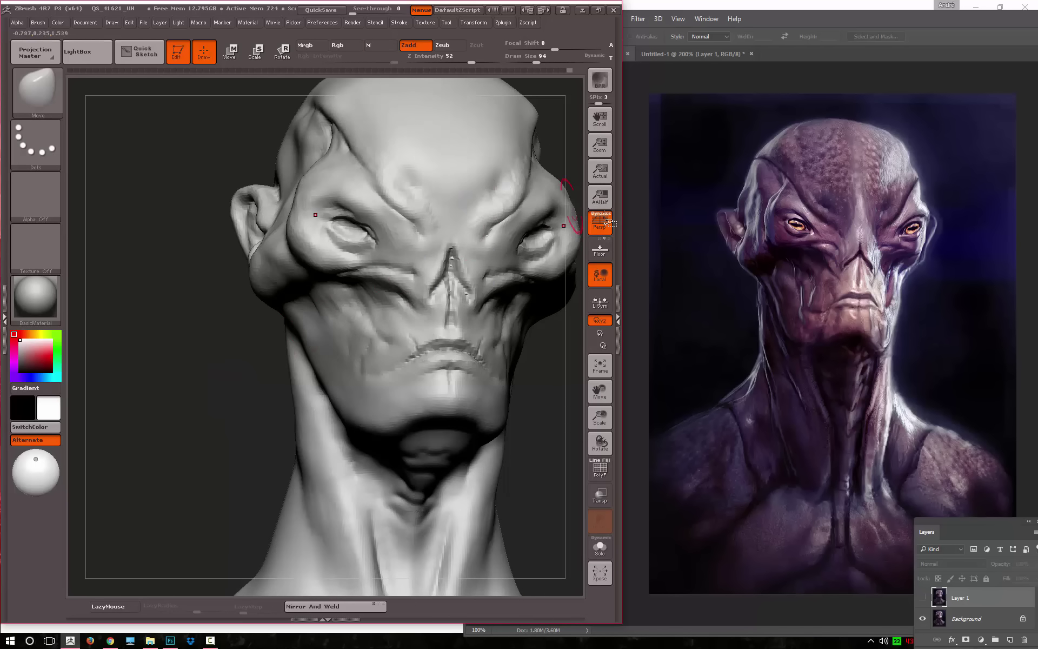
key("ctrl+shift")
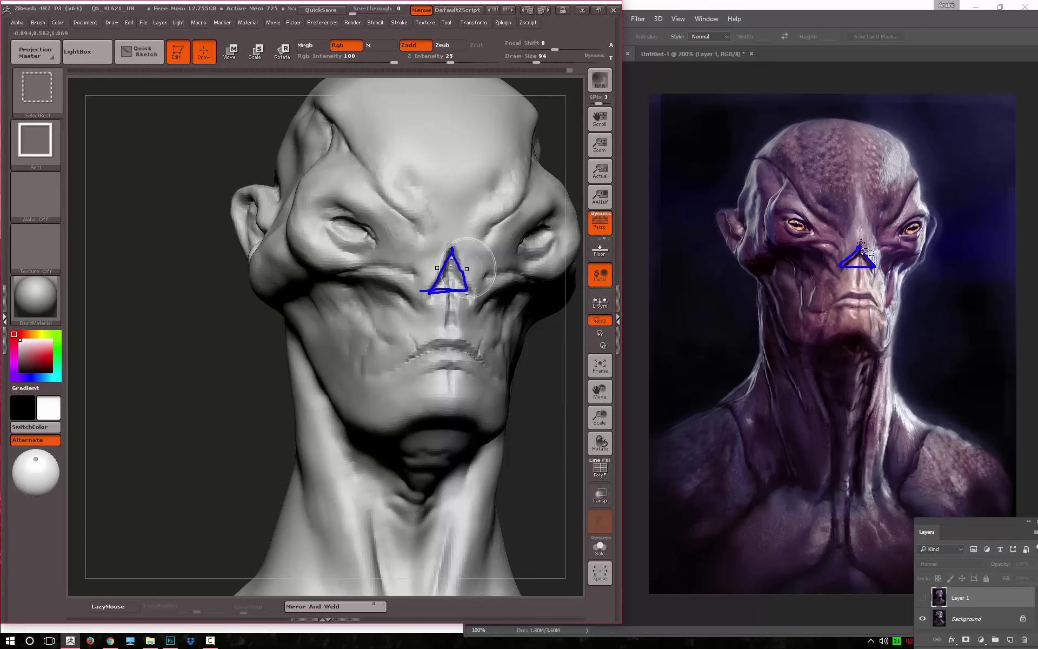
left_click_drag(414, 249, 386, 264)
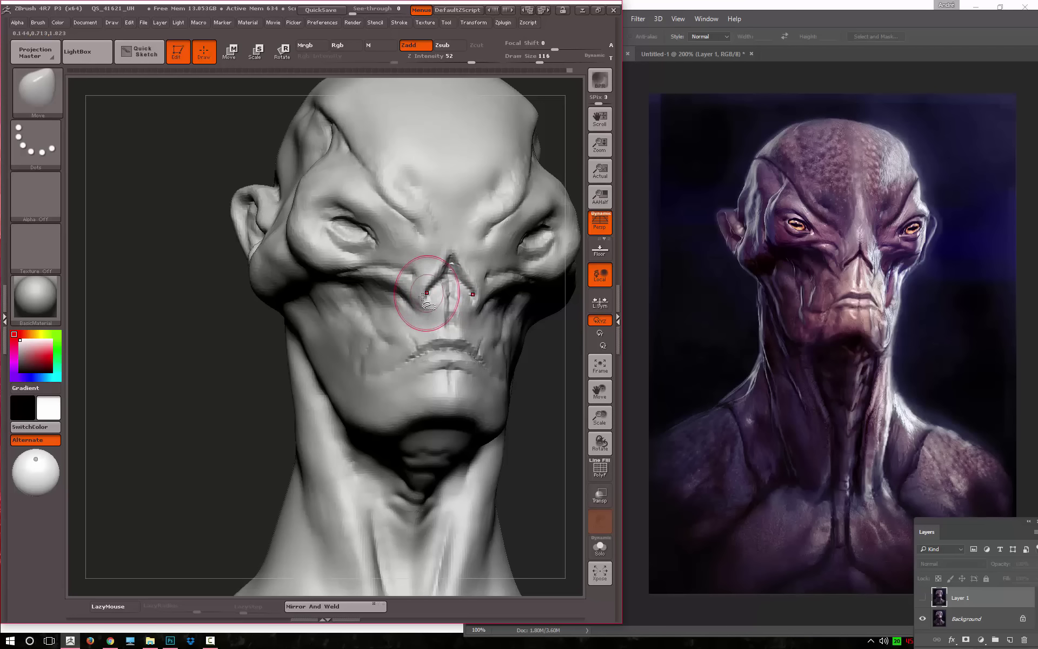
mouse_move(426, 296)
left_mouse_down()
mouse_move(382, 306)
mouse_move(394, 303)
left_mouse_up()
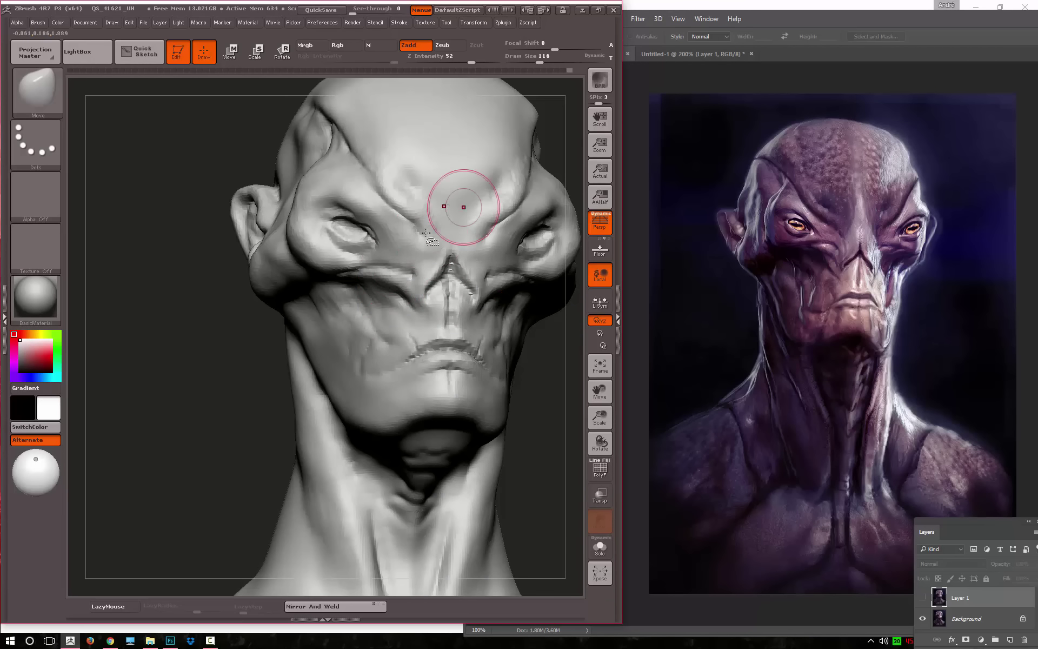
key("bracketleft")
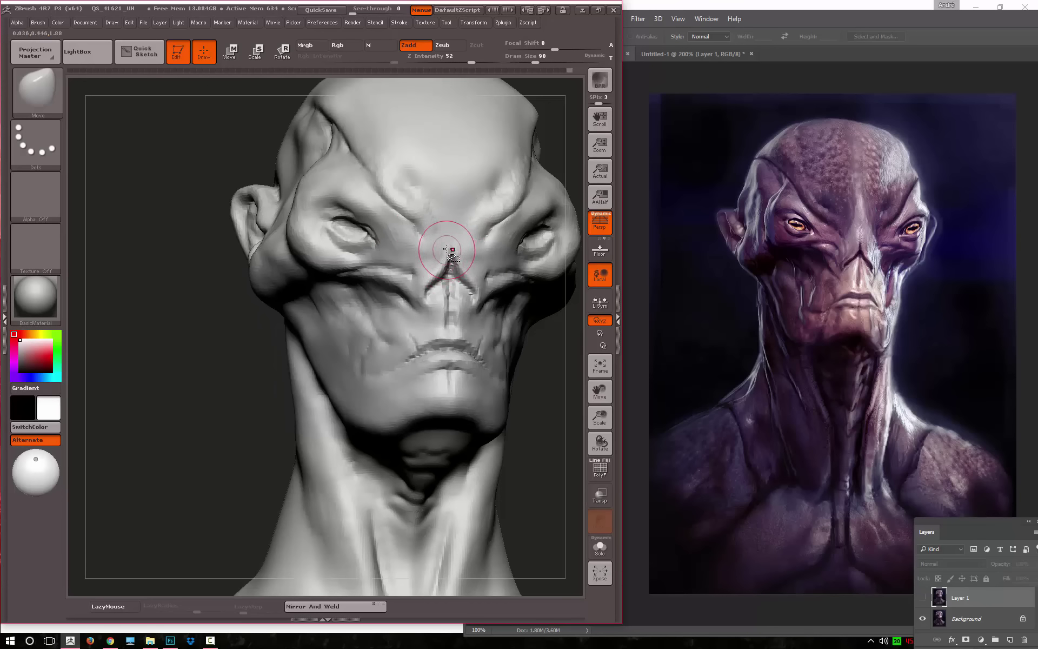
left_click_drag(244, 372, 324, 373)
Switch to the Standard brush and smooth the forehead surface from a front view
key("b")
key("s")
key("t")
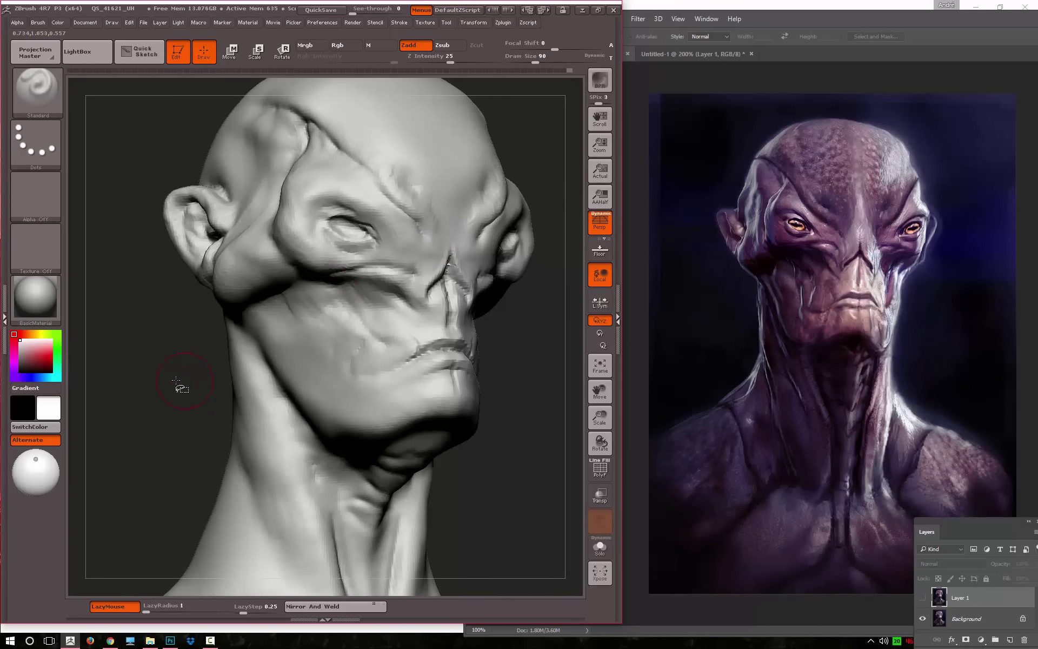
key("l")
mouse_move(181, 387)
left_mouse_down("shift")
mouse_move(466, 234)
mouse_move(446, 278)
left_mouse_up("shift")
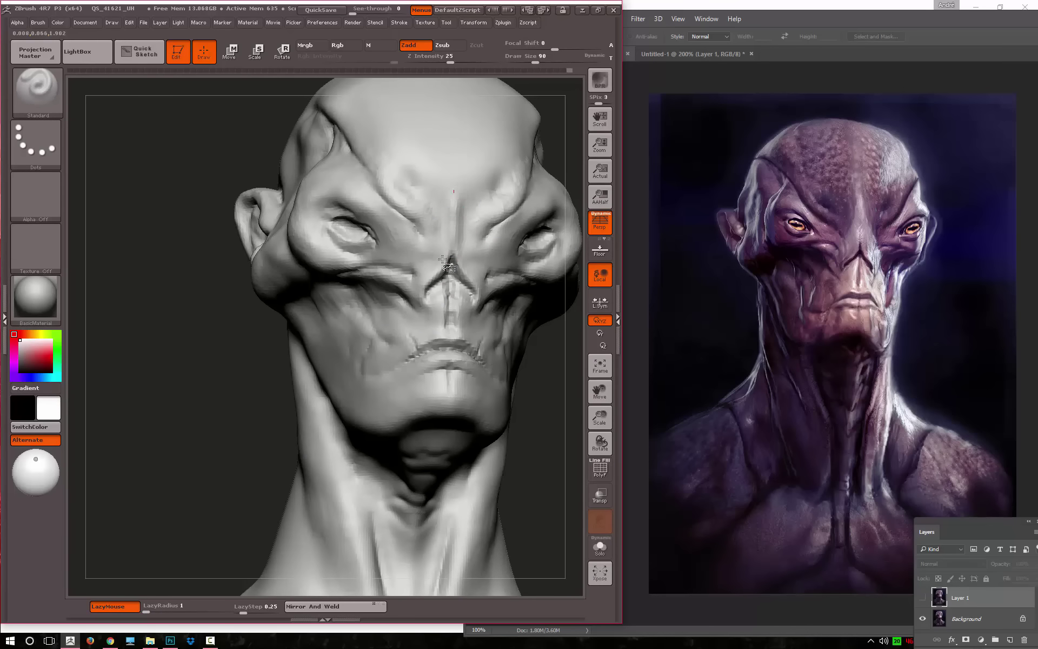
key("l")
left_click_drag(454, 207, 452, 232, "shift")
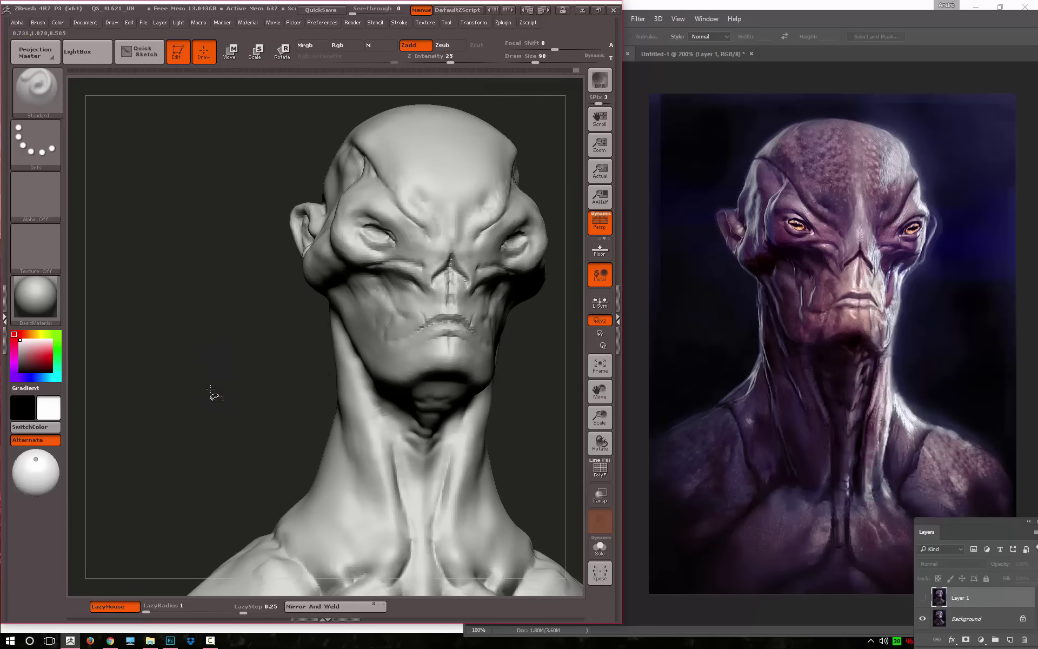
Redefine the lip line along the mouth with a smaller Standard brush
mouse_move(213, 393)
left_mouse_down("alt")
mouse_move(448, 367)
mouse_move(432, 350)
mouse_move(487, 337)
left_mouse_up("alt")
key("space")
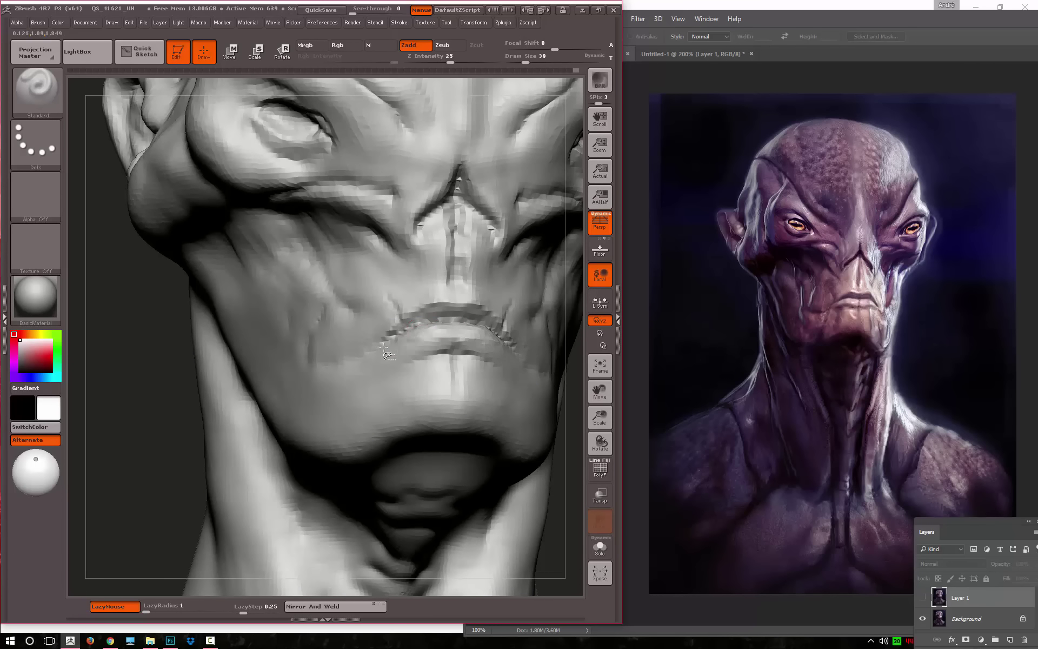
left_click_drag(400, 340, 476, 343)
left_click_drag(139, 374, 408, 383, "alt")
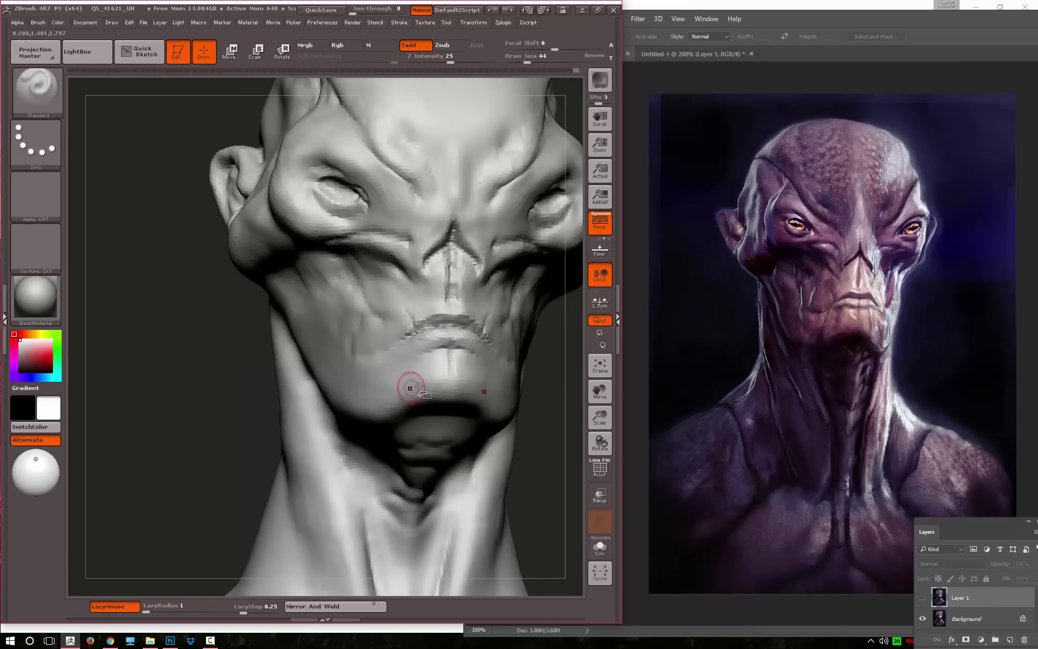
key("shift")
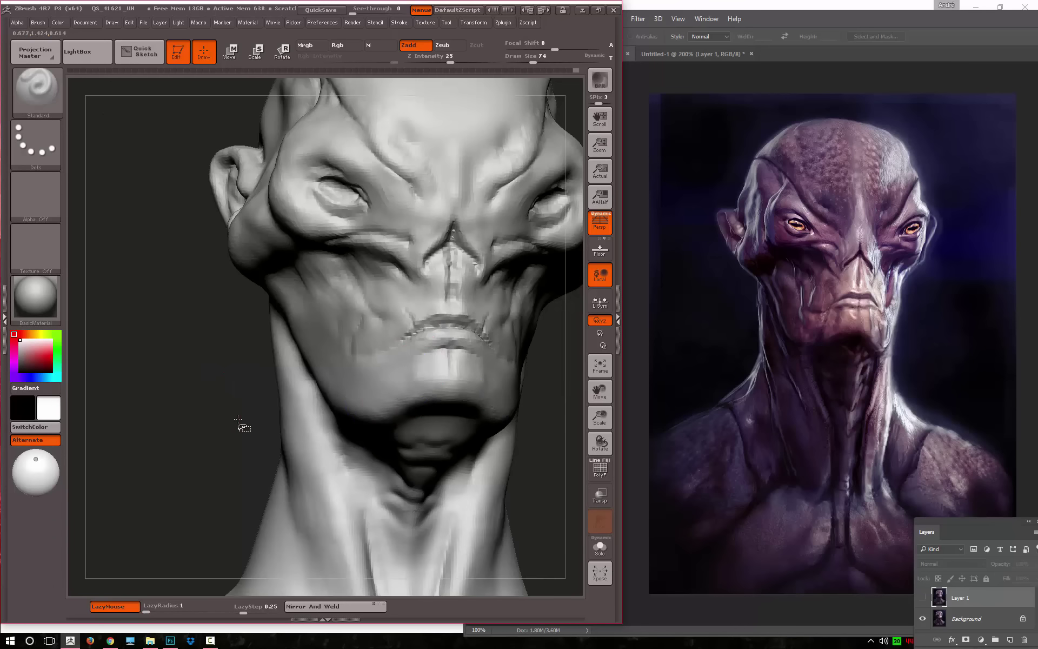
left_click_drag(244, 424, 260, 436)
key("space")
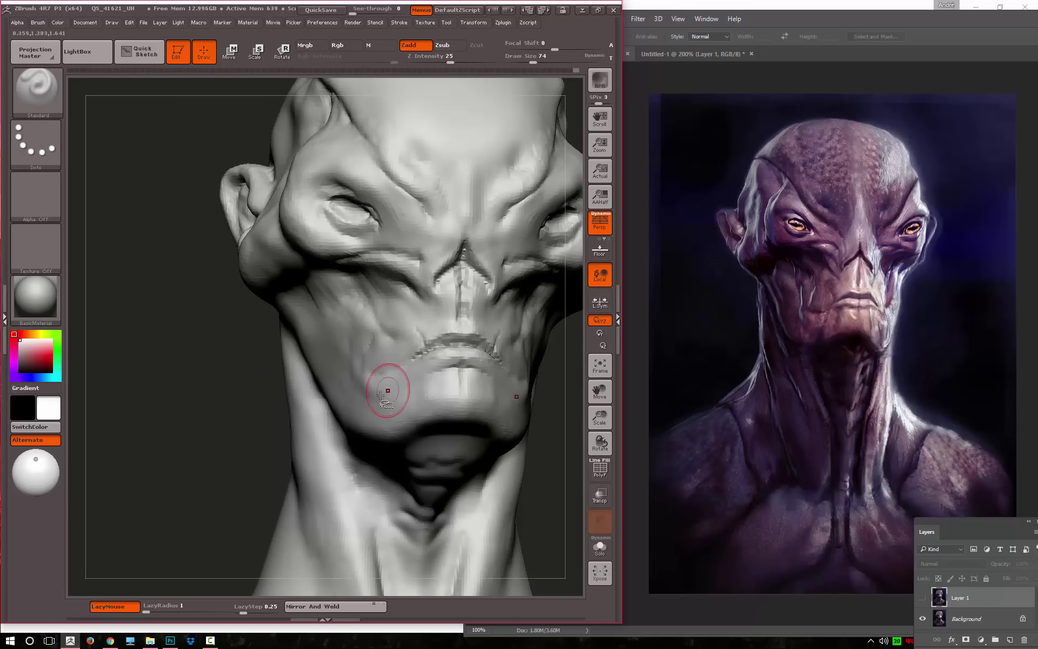
Smooth the cheek beside the mouth, raise a crease ridge, and reframe the bust
key("shift")
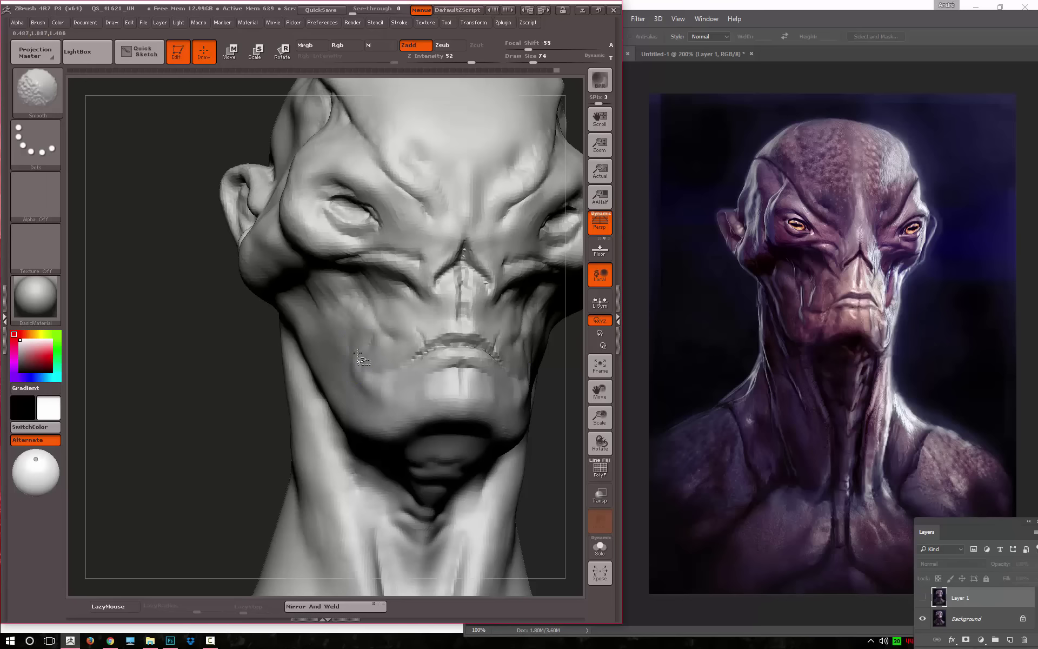
left_click_drag(355, 388, 358, 382, "shift")
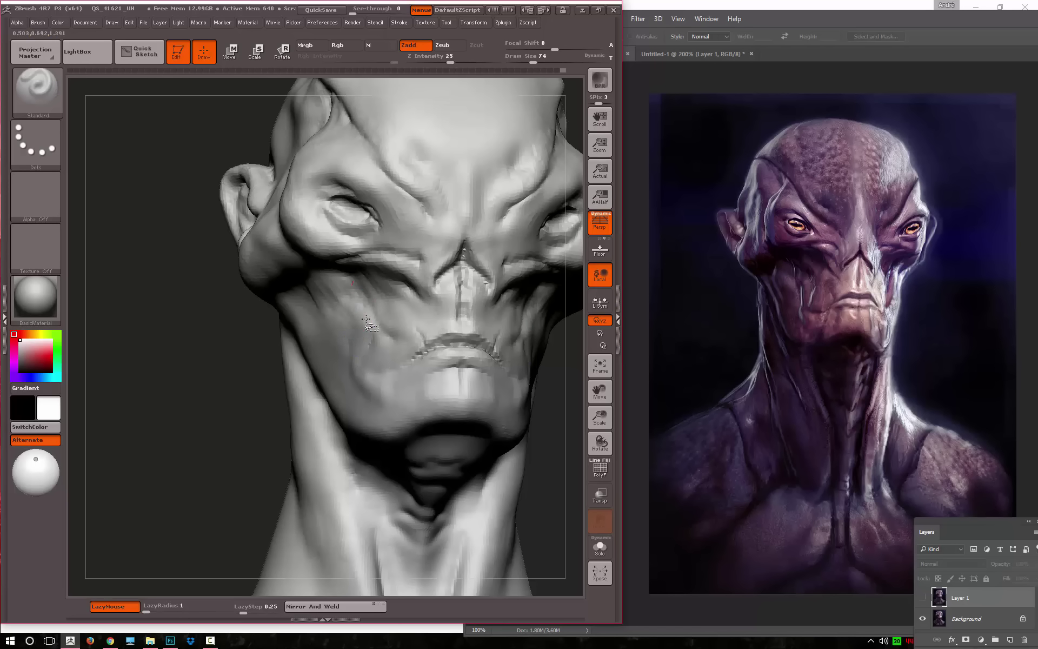
left_click_drag(360, 294, 349, 282)
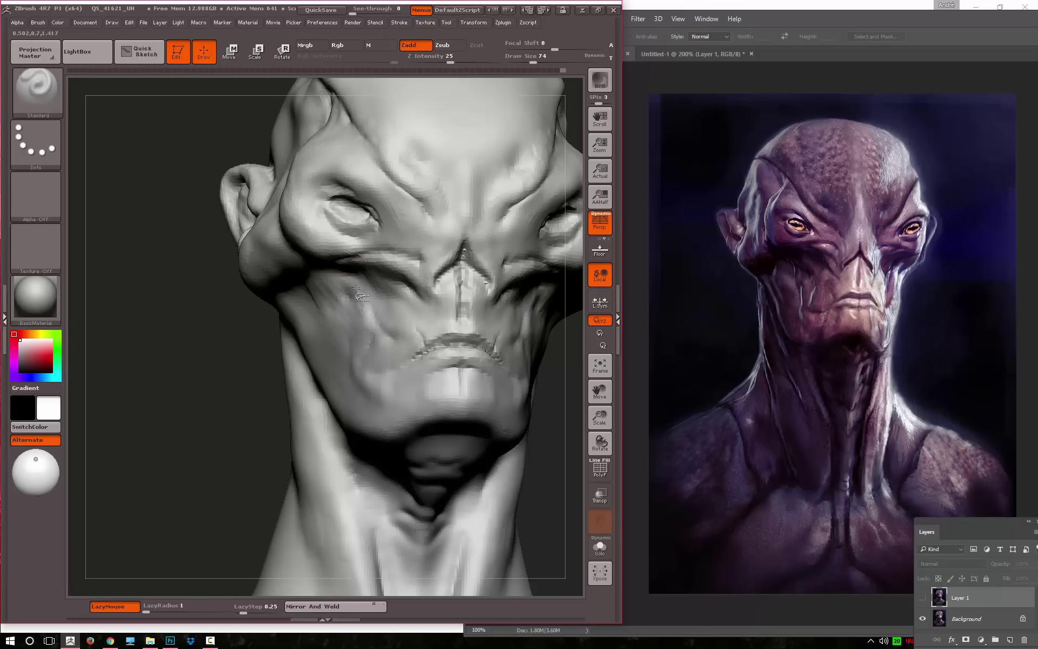
key("f")
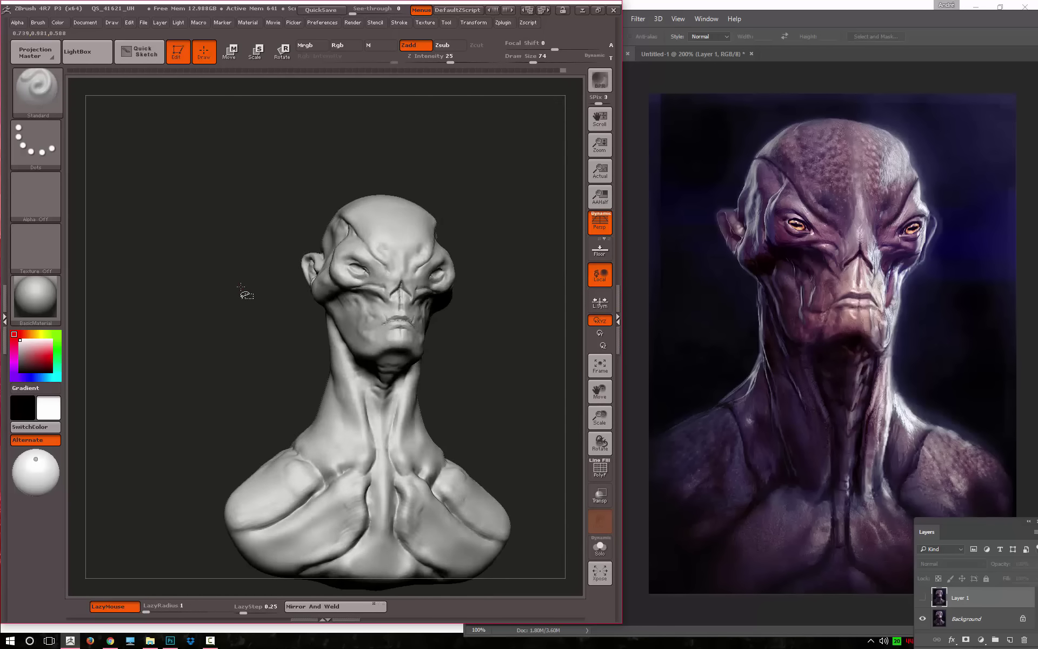
left_click_drag(241, 290, 231, 364, "alt")
Solo the old PM3D_Sphere3D subtool and delete it
left_click(620, 308)
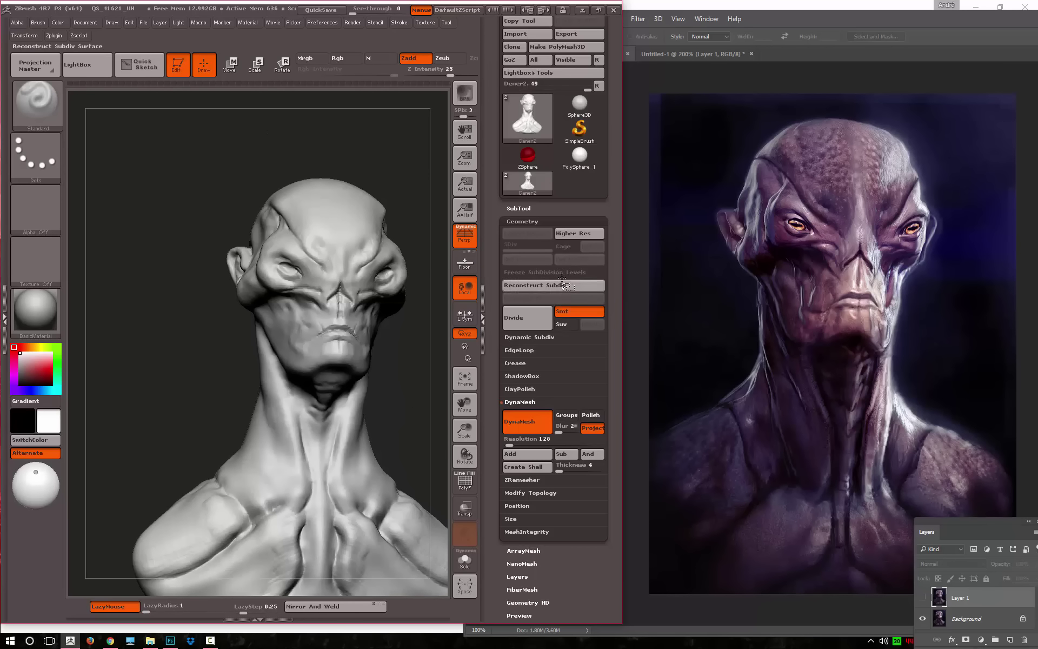
left_click(522, 222)
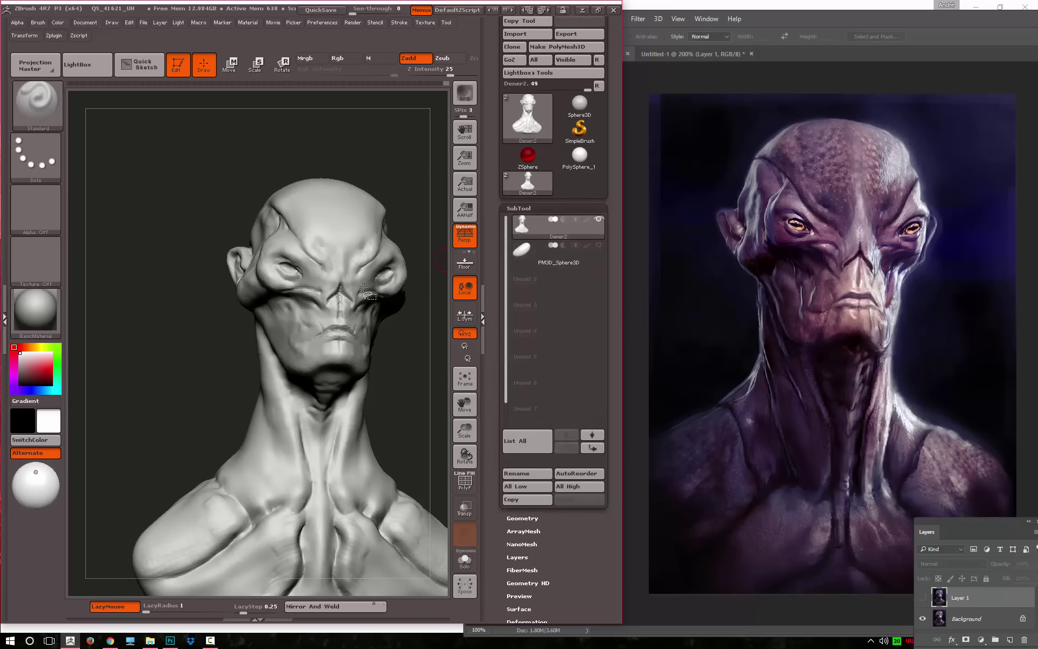
left_click(584, 227)
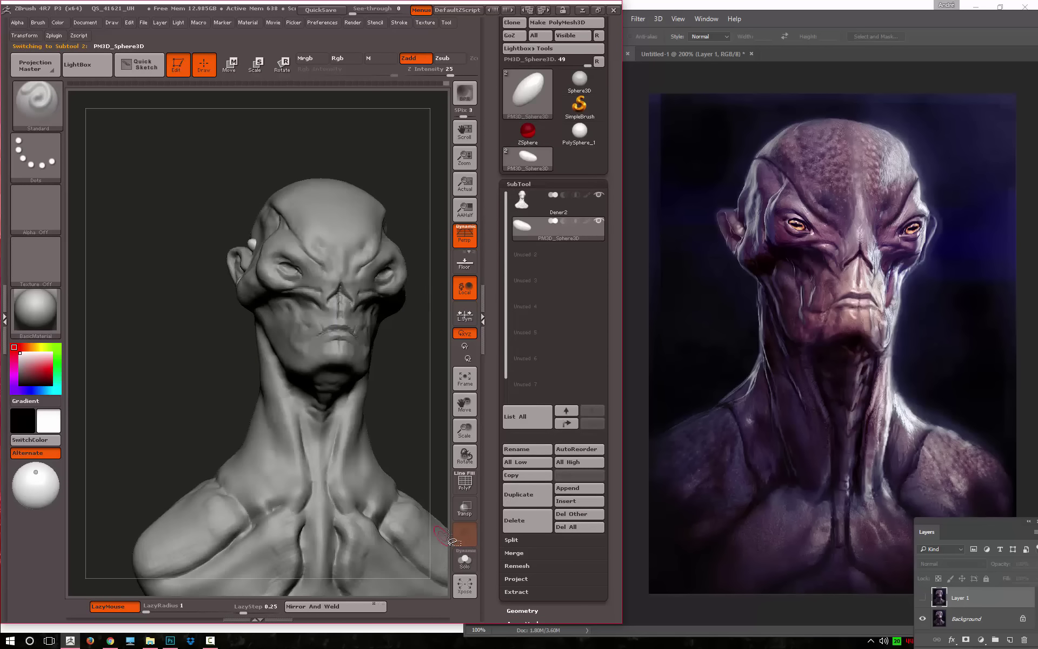
left_click(464, 561)
left_click_drag(465, 431, 466, 443)
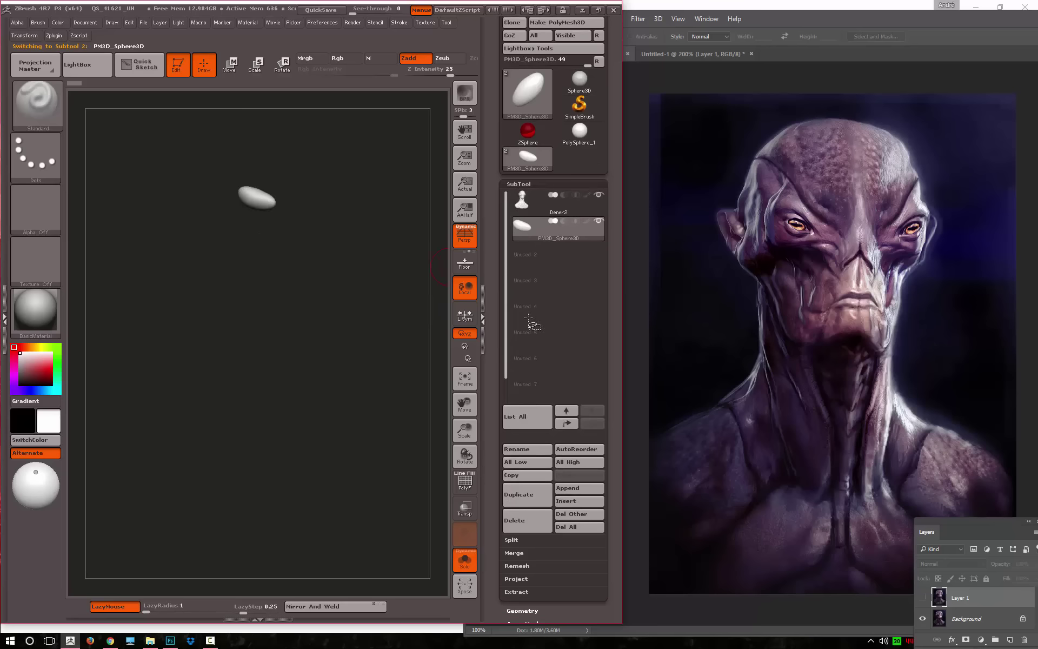
left_click(533, 205)
left_click(544, 233)
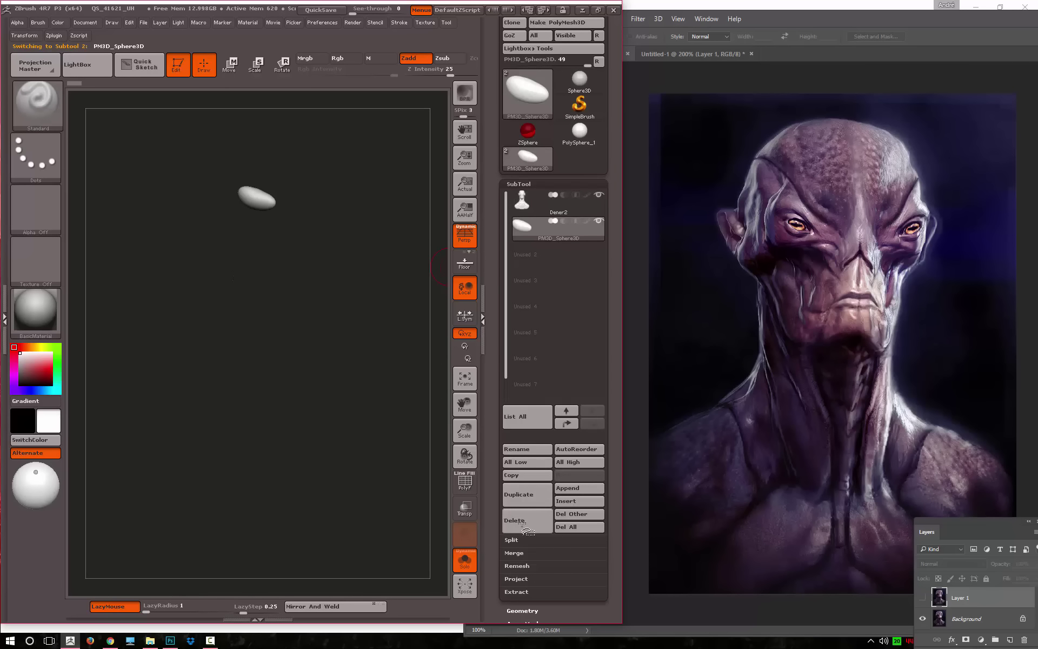
left_click(520, 520)
left_click(417, 546)
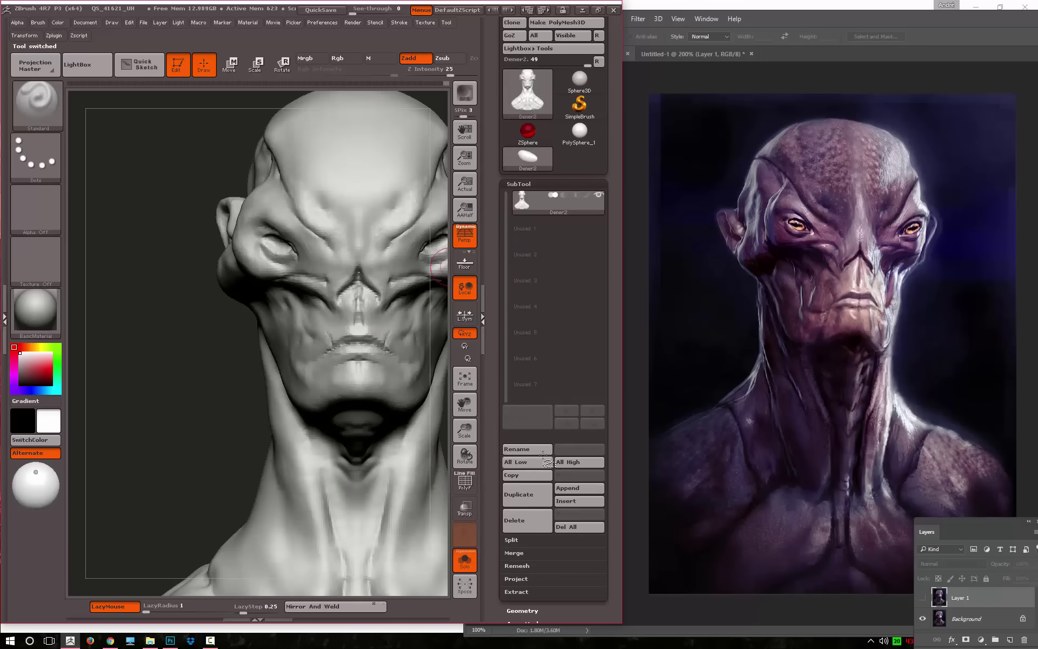
Append a new Sphere3D subtool and make it the active subtool
left_click(568, 488)
left_click(108, 443)
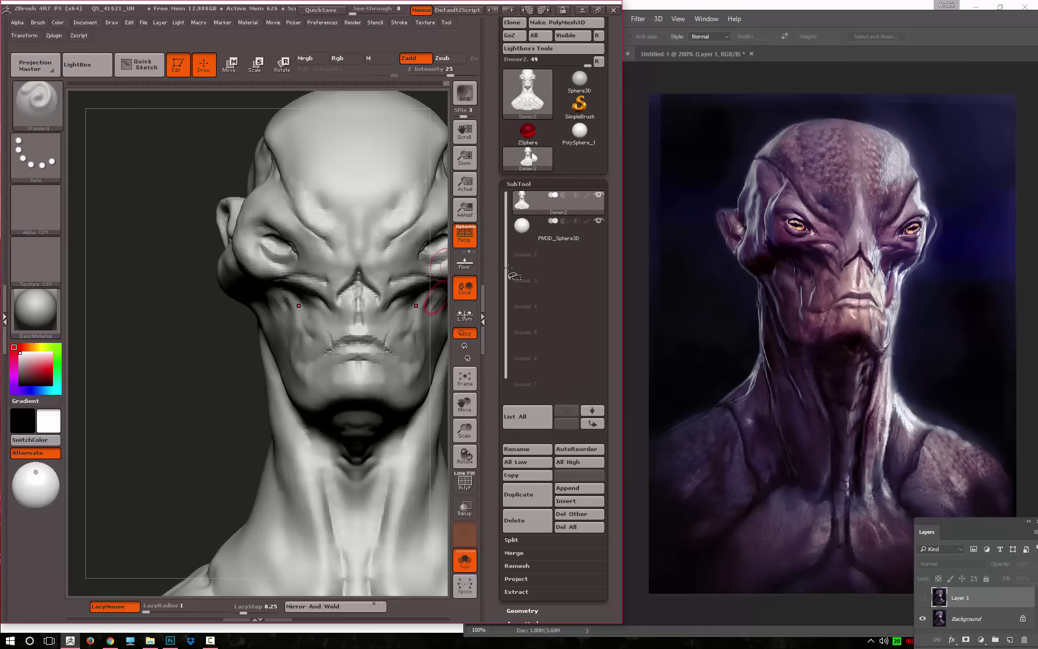
left_click(527, 237)
left_click(597, 10)
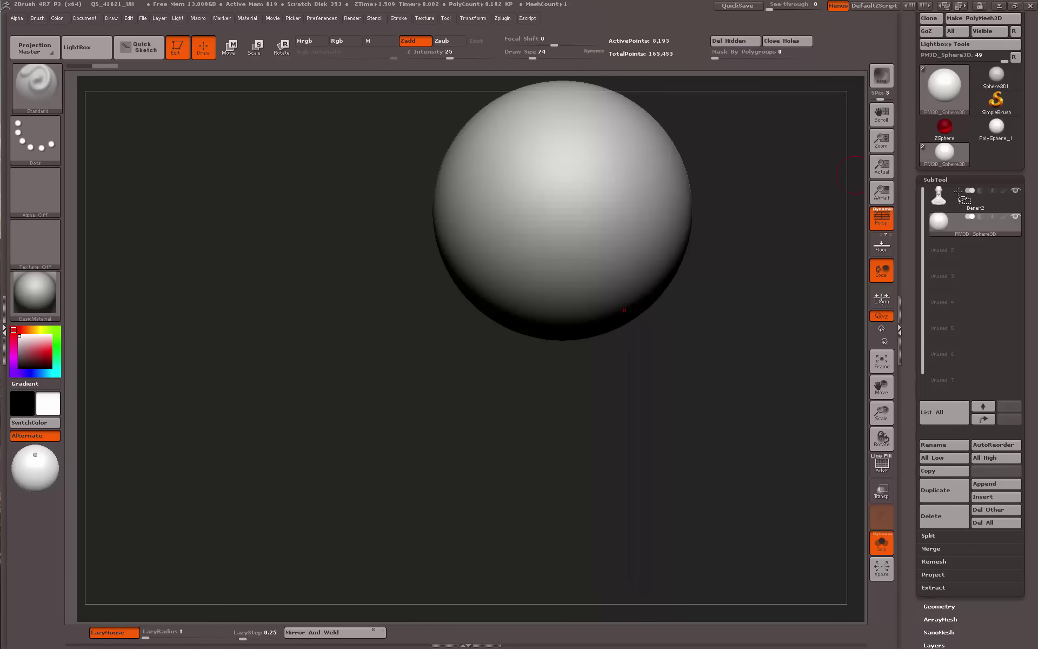
Turn off Solo and move the sphere onto the alien's face with the Move transpose
left_click(881, 542)
left_click_drag(308, 344, 410, 346)
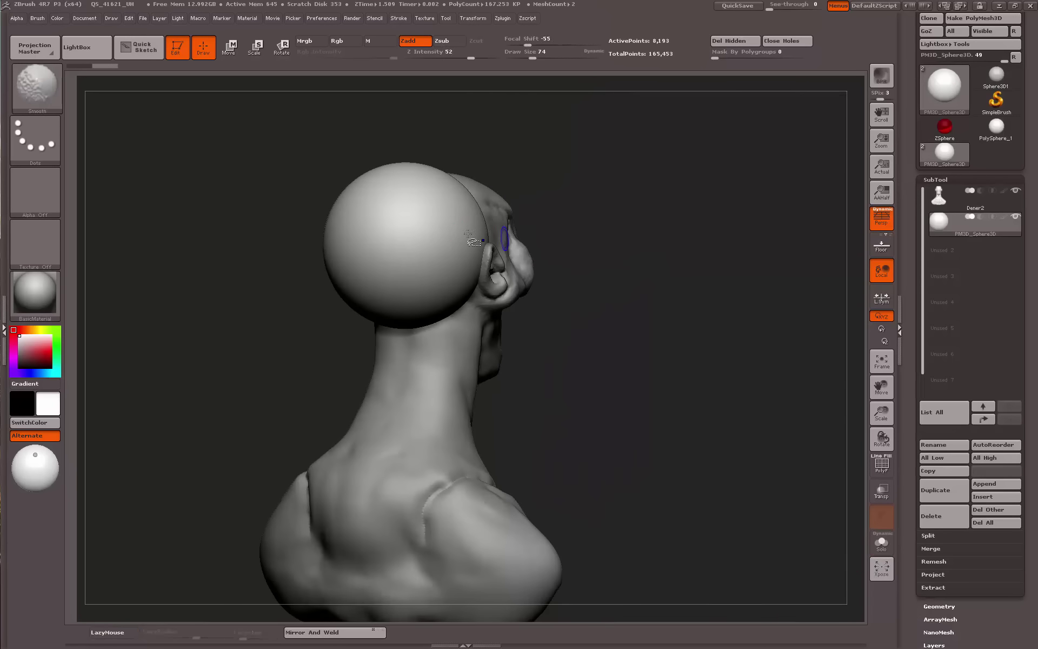
key("w")
left_click_drag(411, 236, 548, 236)
left_click_drag(479, 236, 657, 274)
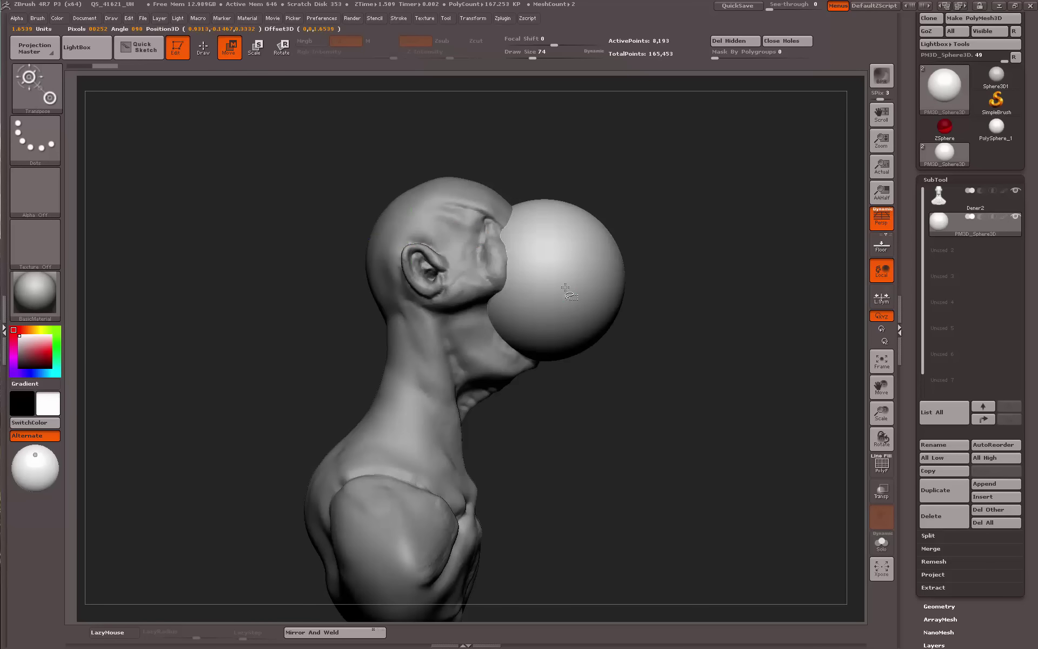
Scale the sphere down to eyeball size and move it into the eye socket
key("e")
mouse_move(553, 309)
left_mouse_down()
mouse_move(710, 247)
mouse_move(618, 285)
left_mouse_up()
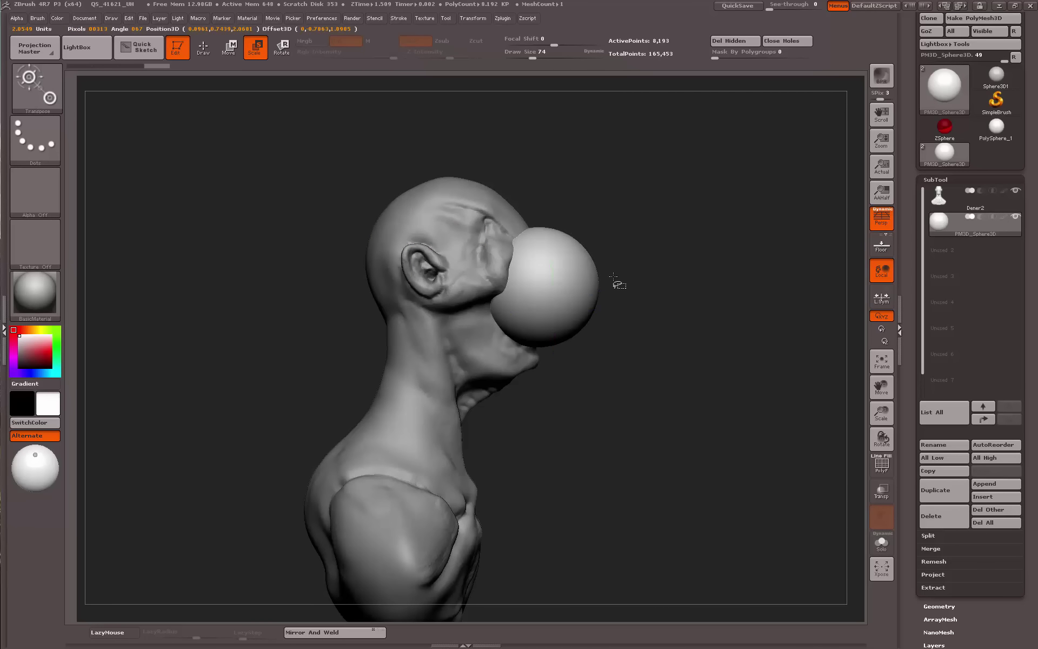
mouse_move(709, 246)
left_mouse_down()
mouse_move(675, 271)
mouse_move(603, 252)
left_mouse_up()
key("w")
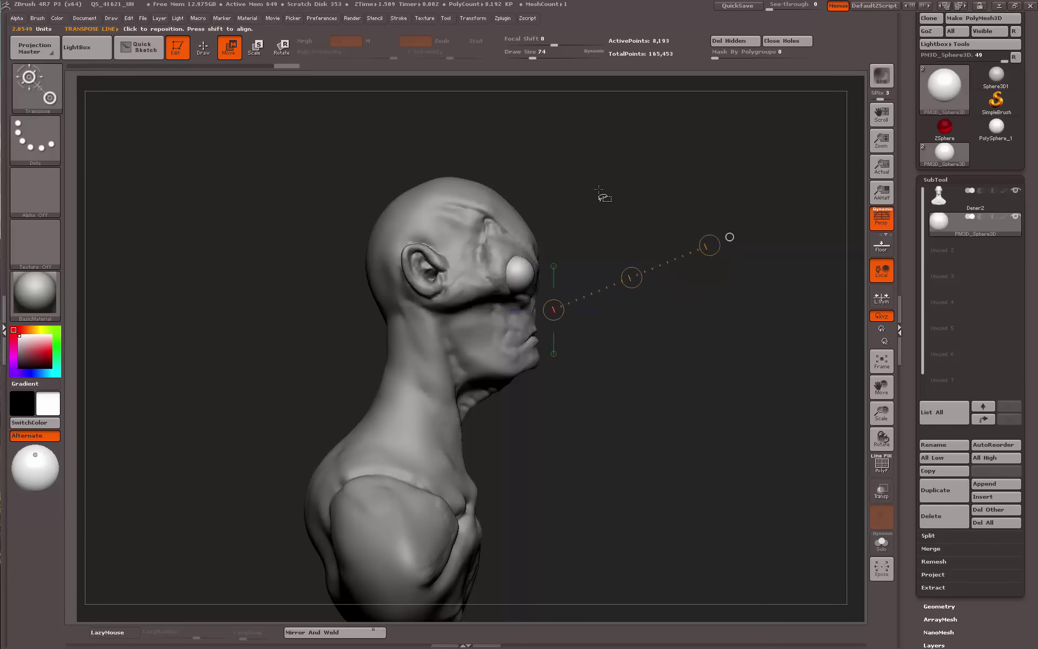
left_click_drag(523, 279, 656, 285)
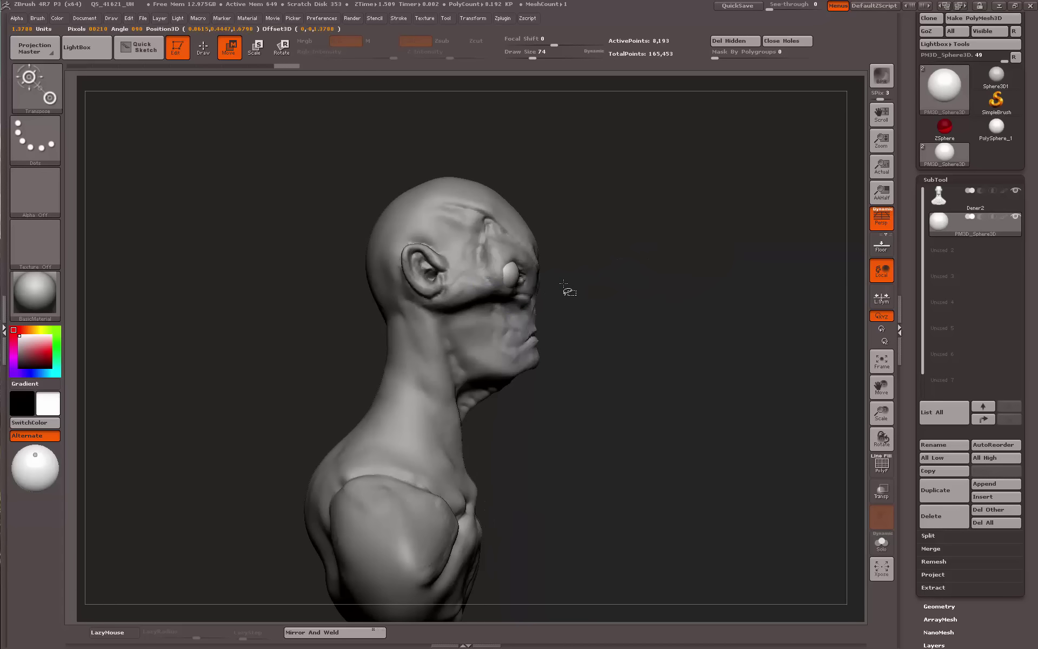
Enable Transp so the eye sphere shows through the head, and centre it in view
mouse_move(565, 289)
left_mouse_down("shift")
mouse_move(570, 246)
mouse_move(647, 246)
left_mouse_up("shift")
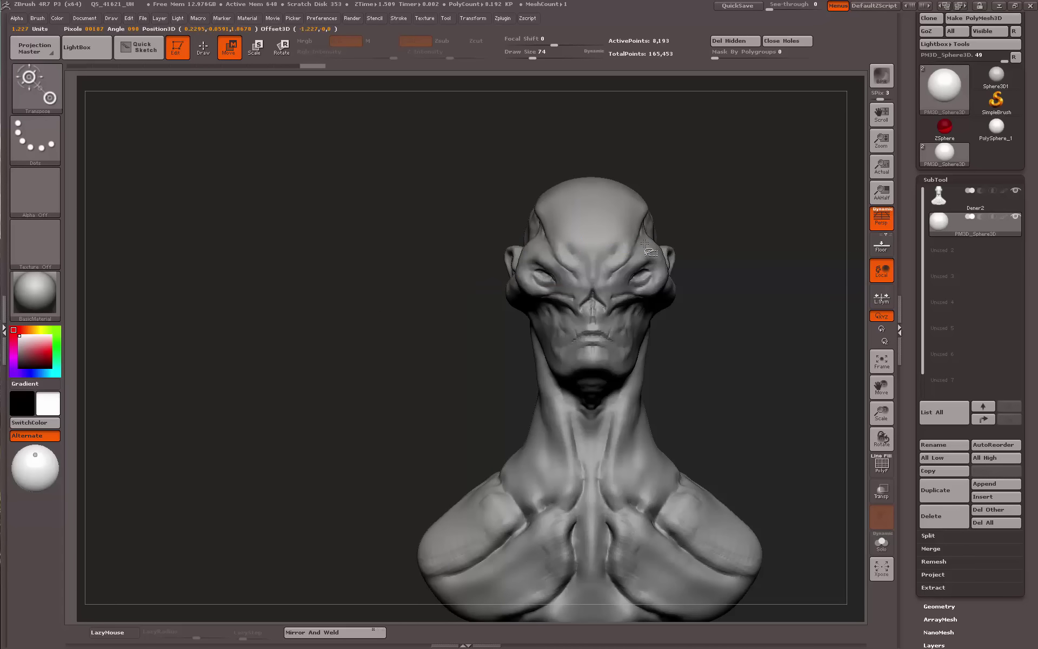
key("q")
left_click_drag(416, 371, 449, 371, "alt")
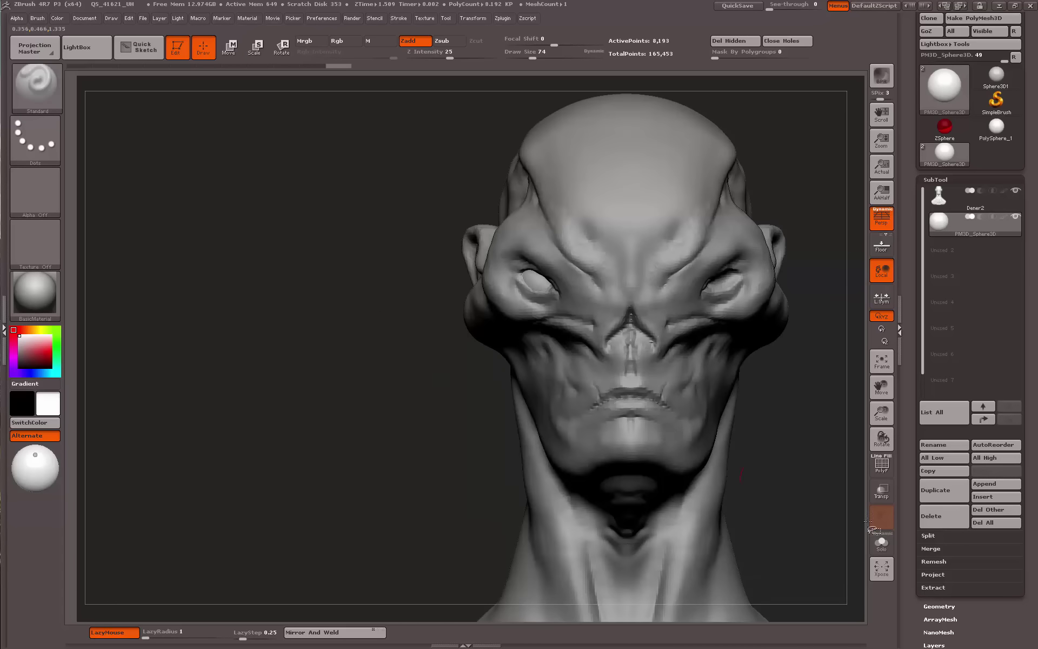
left_click(882, 491)
left_click_drag(355, 419, 545, 290, "alt")
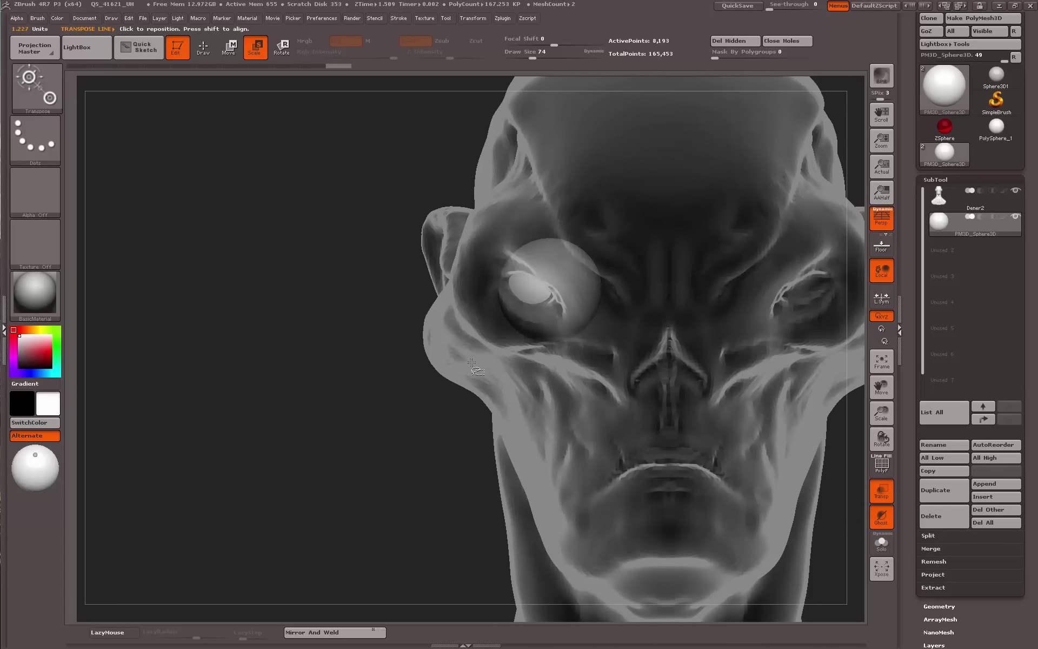
left_click_drag(410, 378, 563, 279, "alt")
key("ctrl+shift")
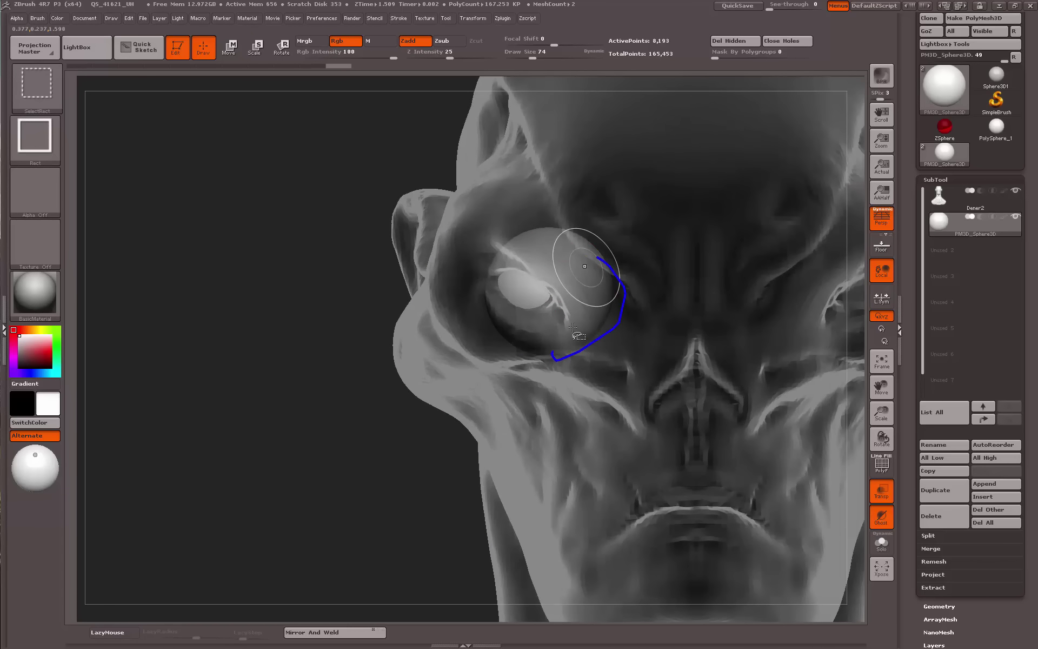
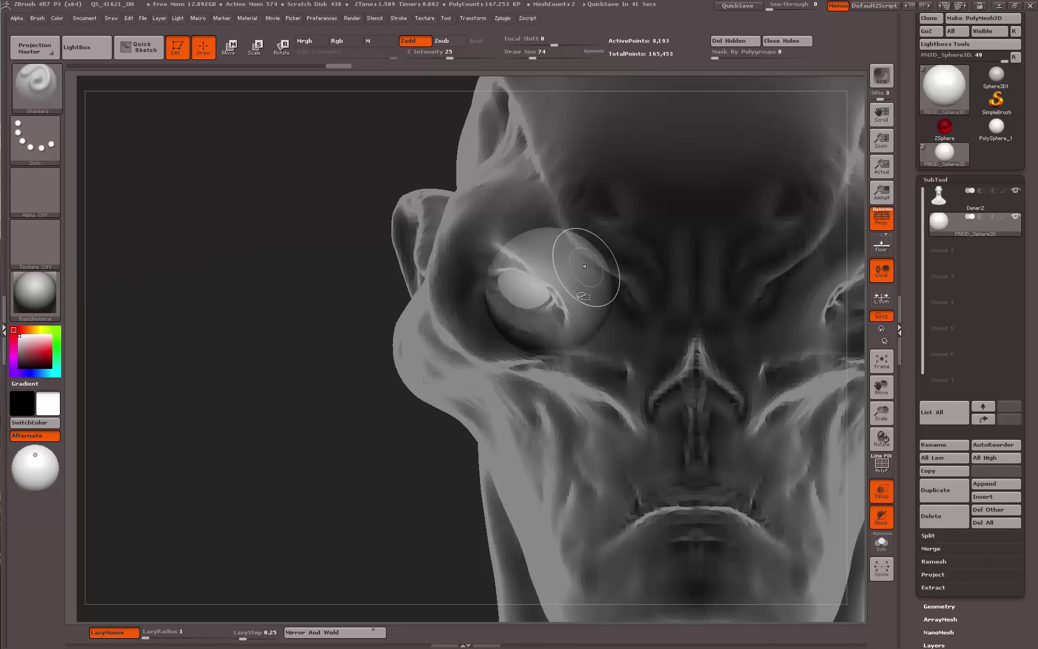
Toggle Ghost transparency on the head to see the eyeball and smooth the surface over the eye
key("w")
key("q")
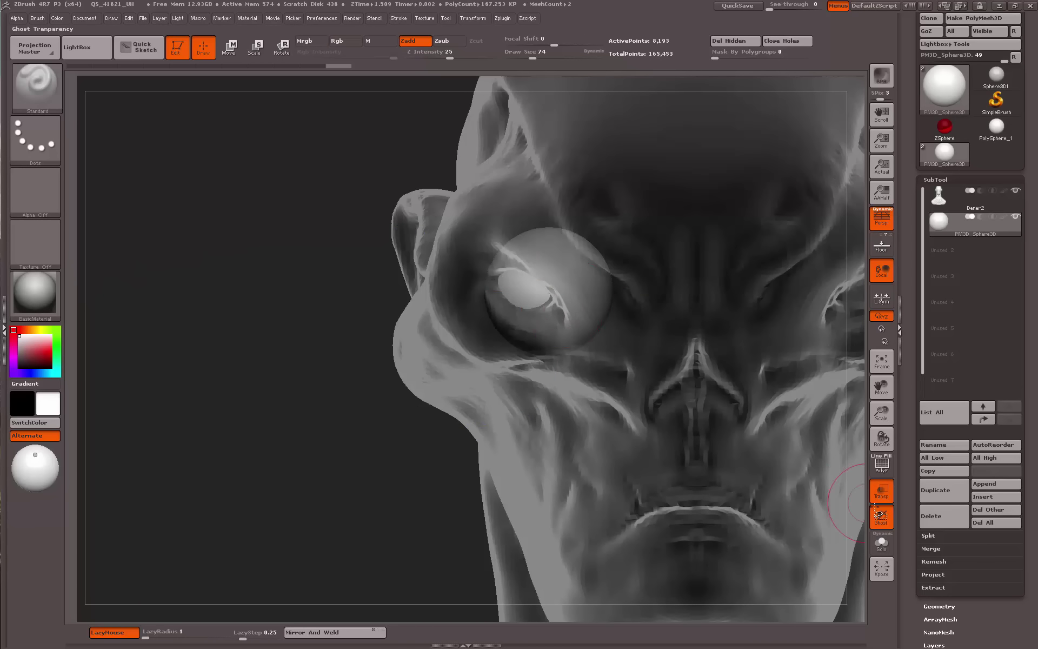
left_click(882, 514)
left_click(882, 514)
left_click(885, 494)
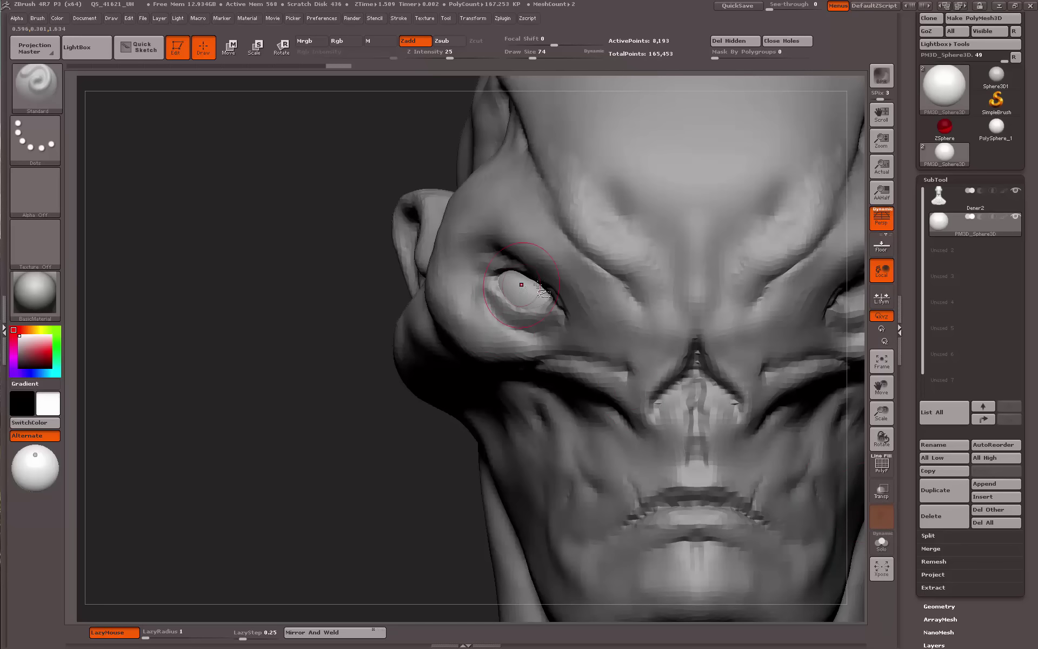
left_click_drag(549, 296, 539, 288, "shift")
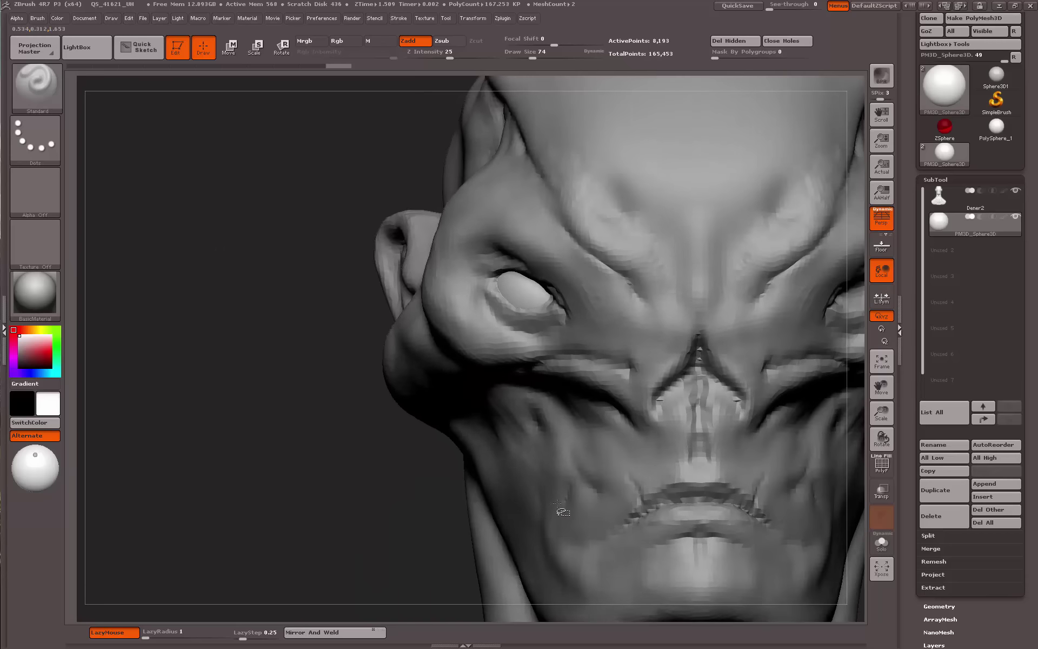
left_click(881, 490)
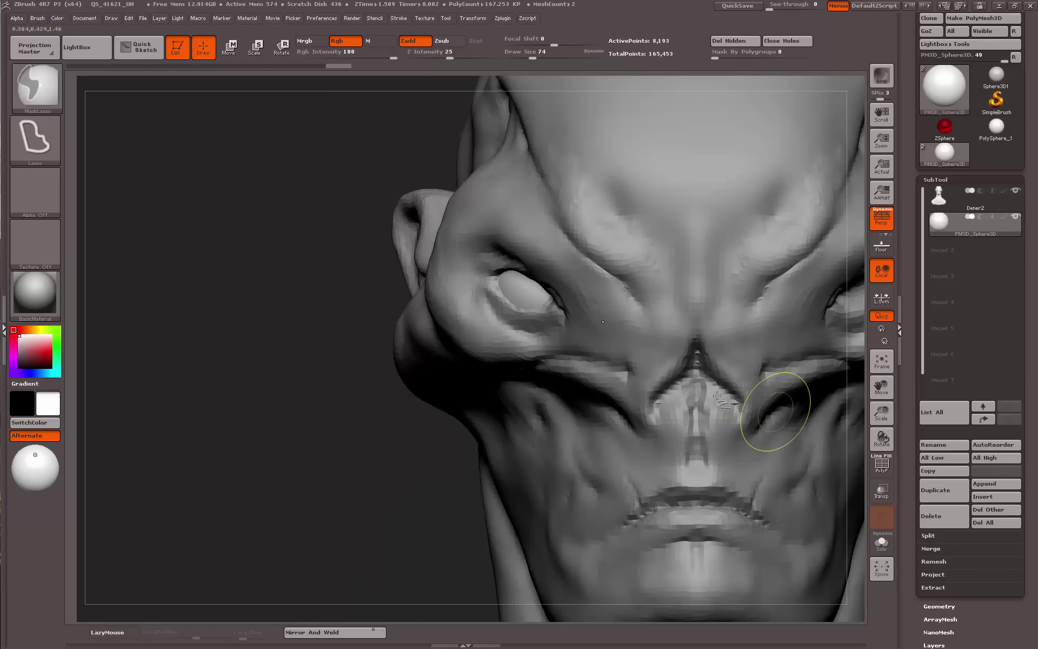
left_click(881, 489)
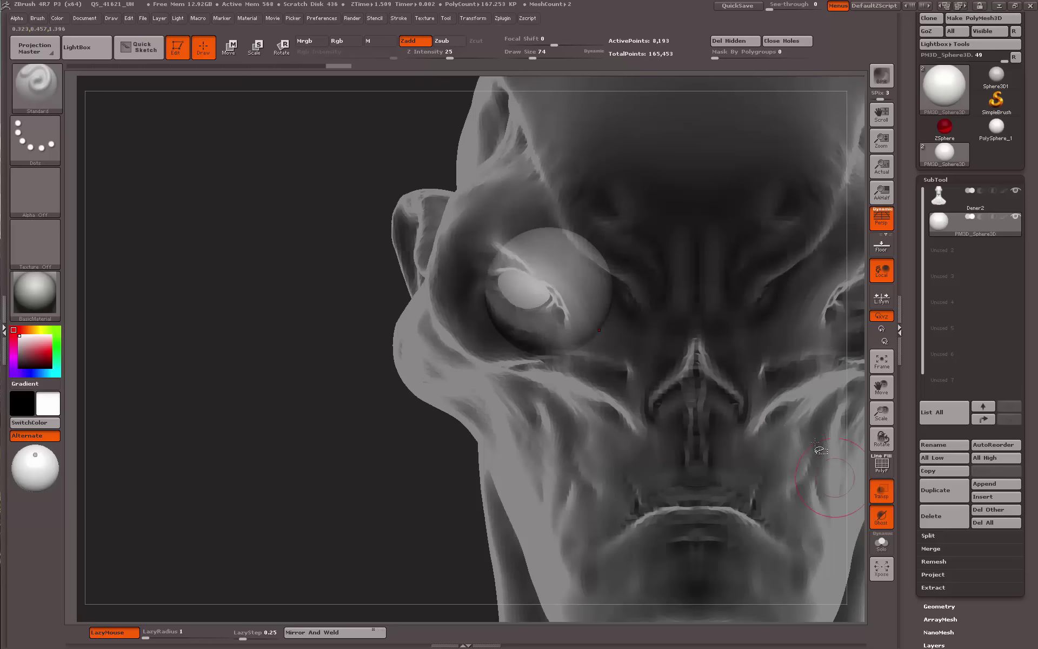
Scale the eyeball down, shift it up-left, then make the head opaque again
key("e")
mouse_move(670, 301)
left_mouse_down()
mouse_move(639, 322)
mouse_move(586, 305)
left_mouse_up()
key("w")
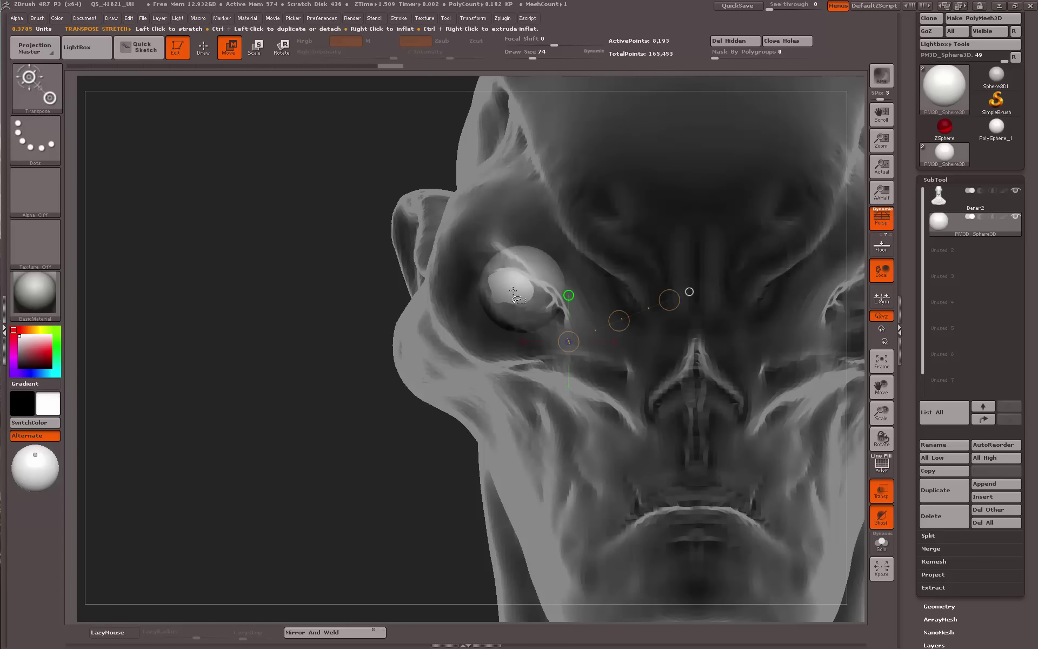
key("e")
left_click_drag(598, 250, 589, 270)
key("q")
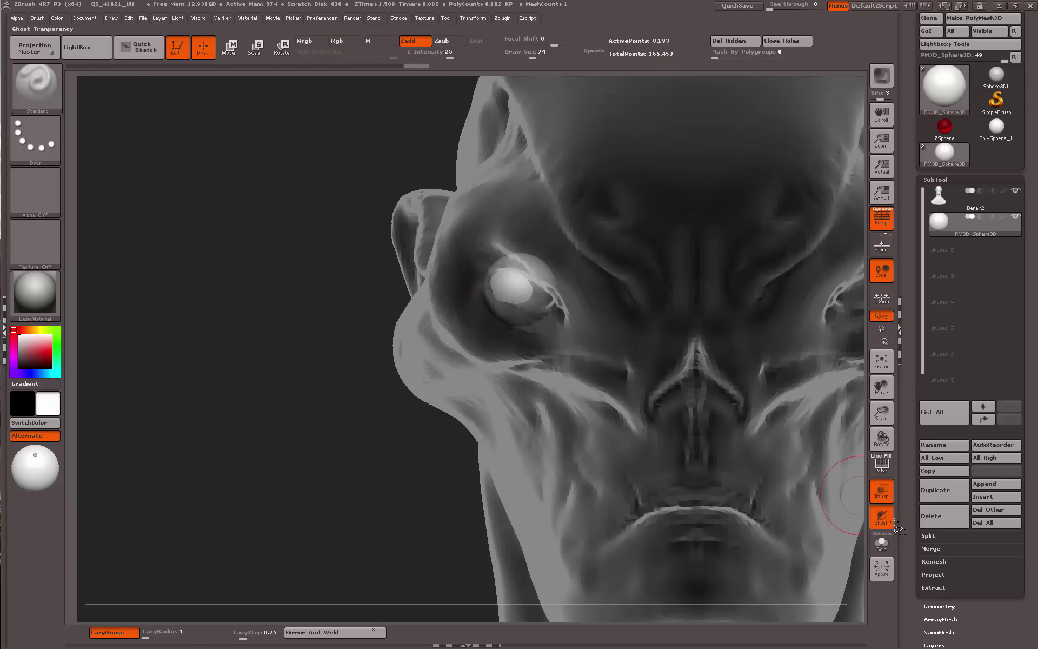
left_click(881, 490)
Move the eyeball along a horizontal axis across the eye to seat it in the socket
left_click_drag(314, 480, 325, 465)
key("w")
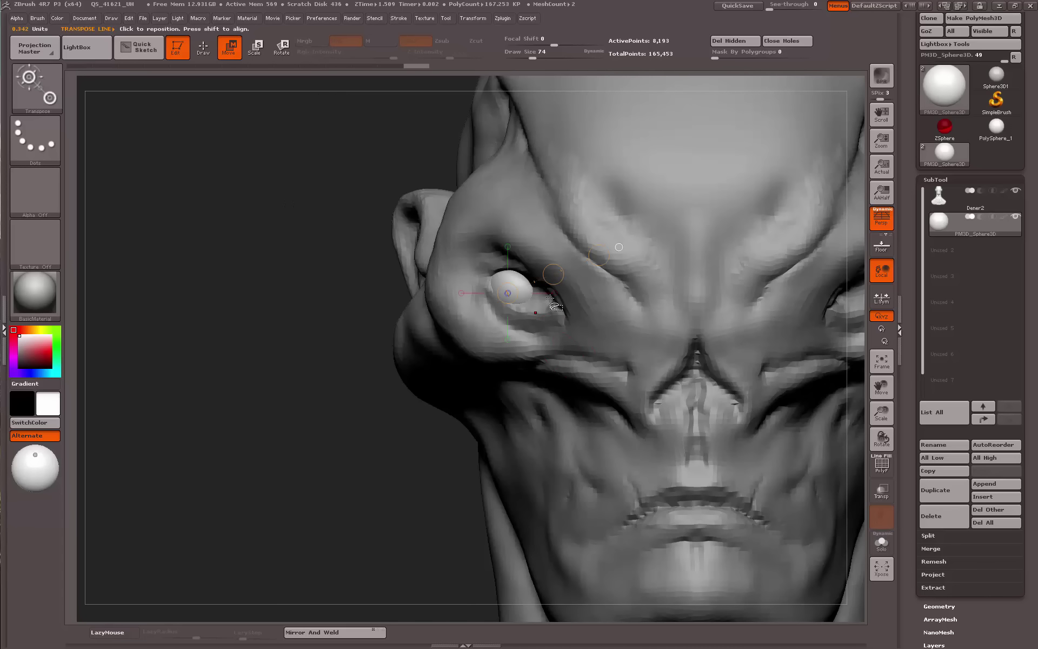
left_click_drag(562, 327, 611, 357)
left_click_drag(324, 324, 611, 305)
left_click_drag(522, 290, 665, 292)
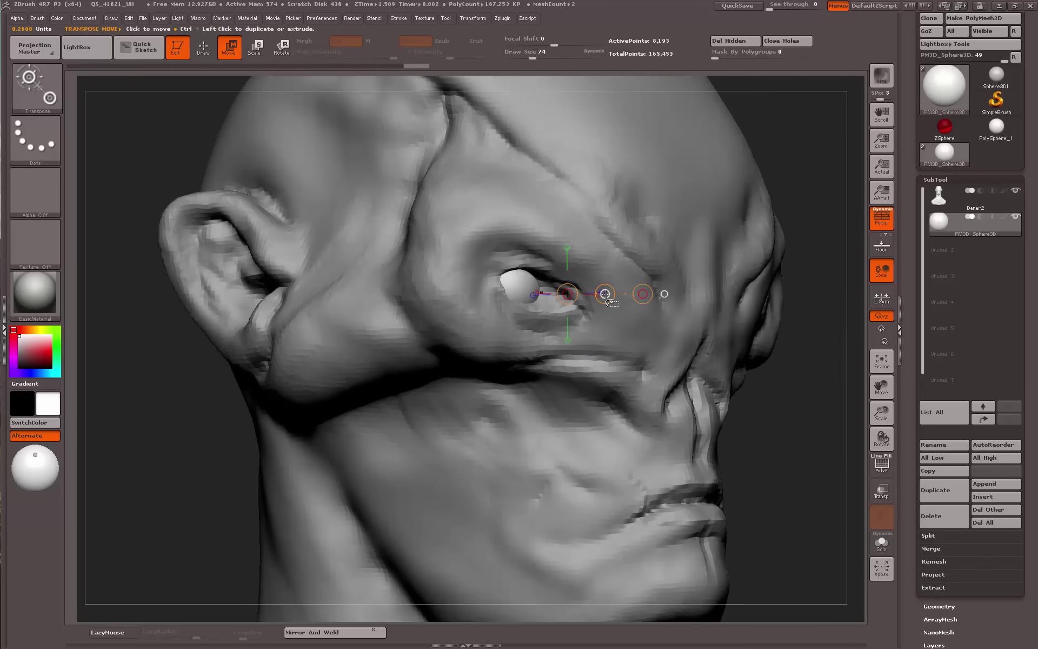
mouse_move(816, 186)
left_mouse_down()
mouse_move(579, 284)
mouse_move(651, 260)
mouse_move(609, 260)
left_mouse_up()
Fine-tune the eyeball's scale and position from three-quarter and side views
key("q")
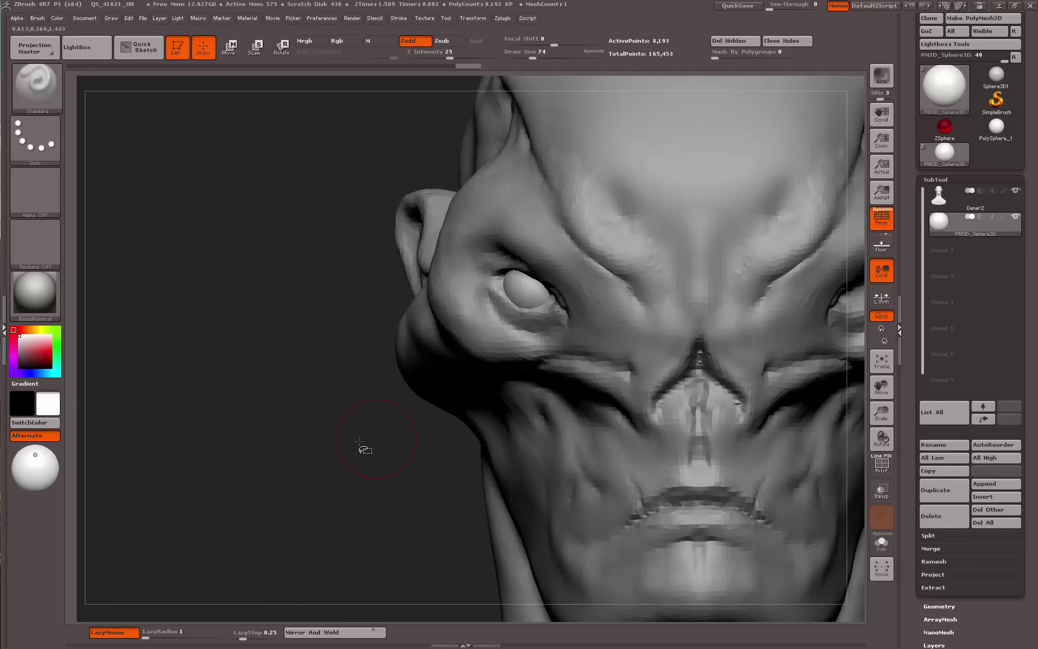
mouse_move(364, 445)
left_mouse_down("alt")
mouse_move(375, 324)
mouse_move(518, 370)
left_mouse_up("alt")
key("e")
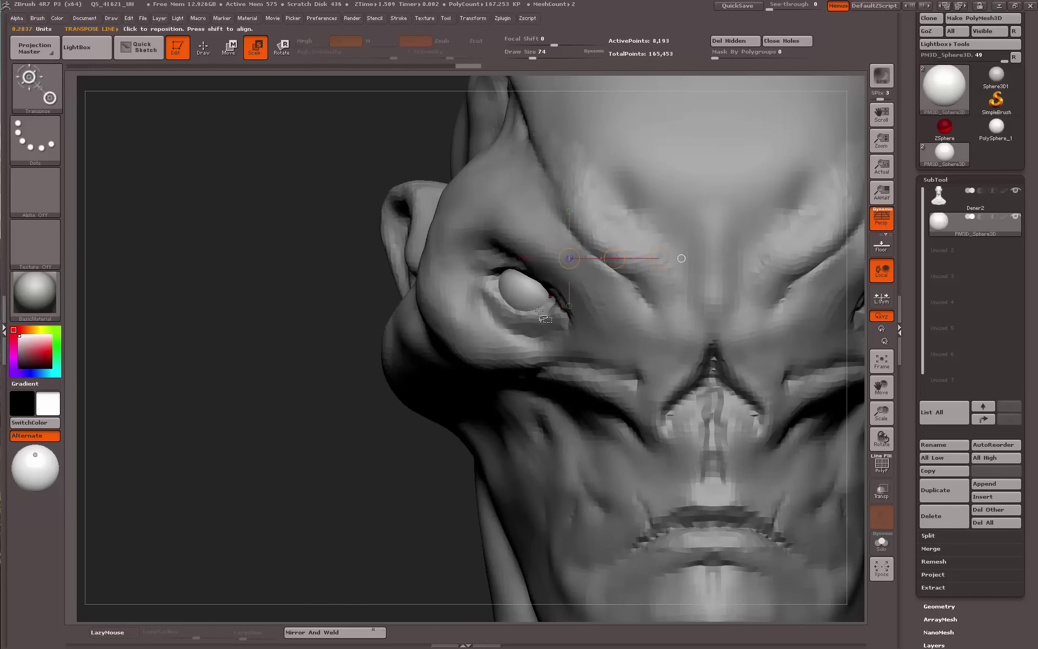
left_click_drag(561, 297, 607, 283)
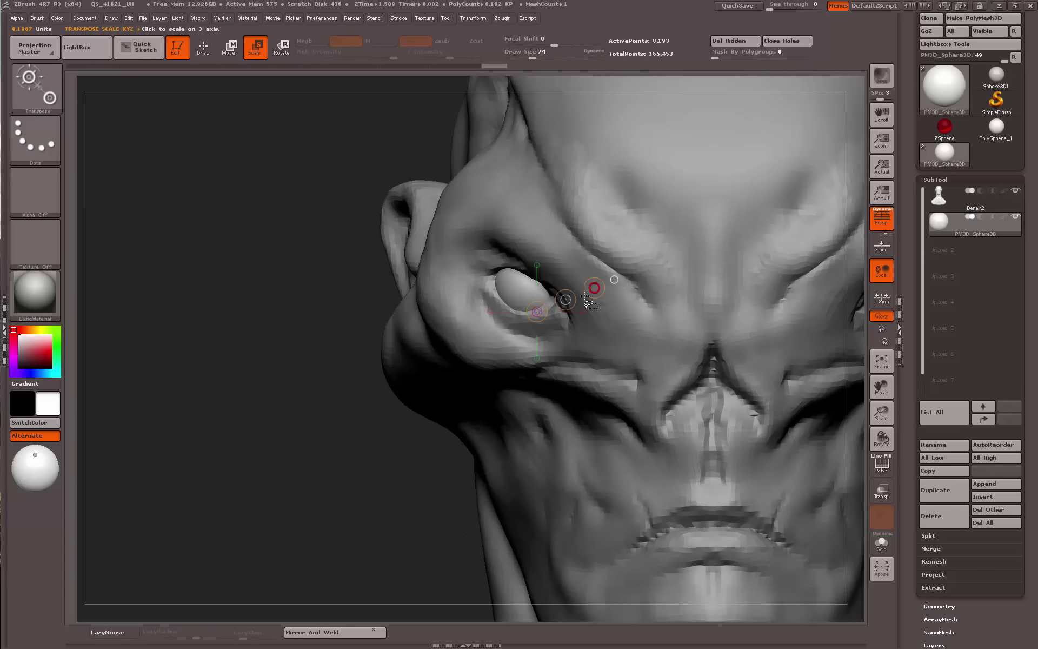
key("q")
left_click_drag(371, 407, 340, 387)
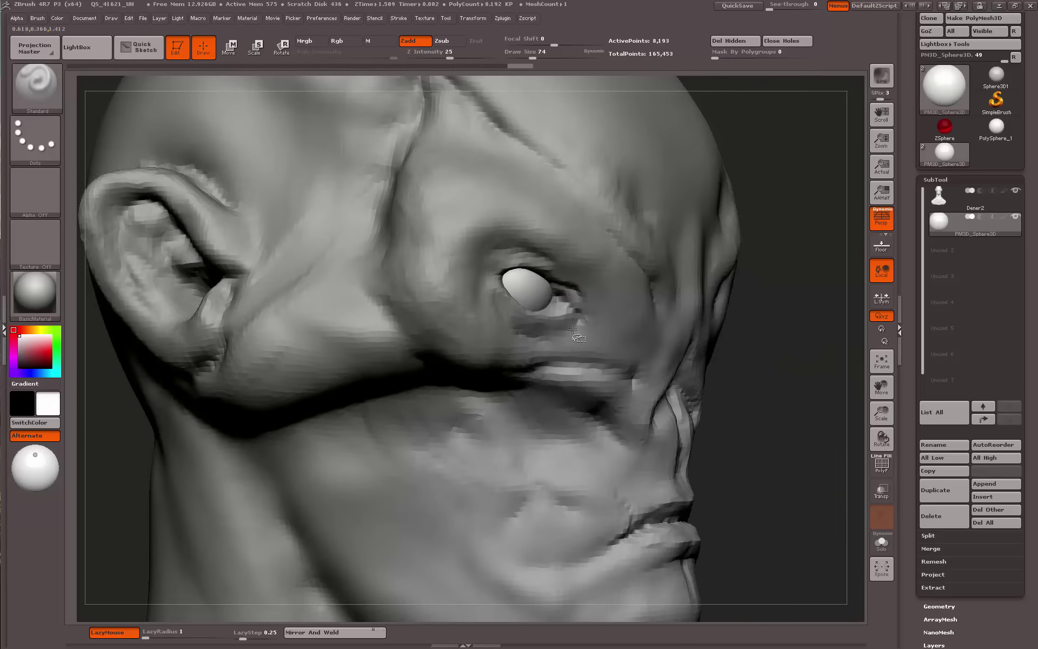
key("w")
left_click_drag(544, 288, 641, 288)
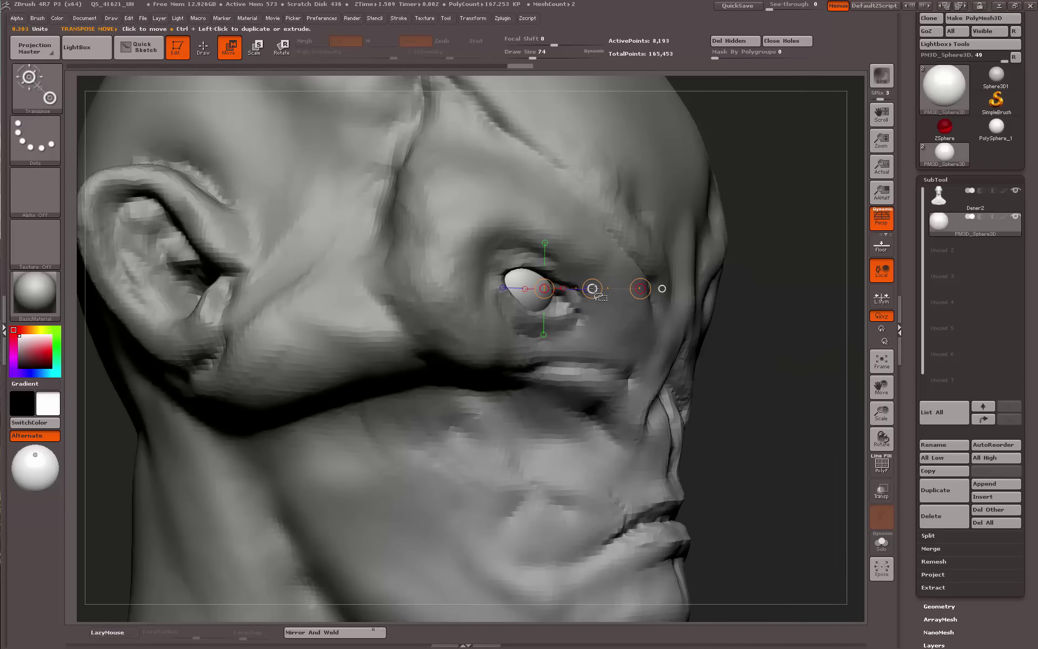
left_click_drag(737, 322, 630, 325)
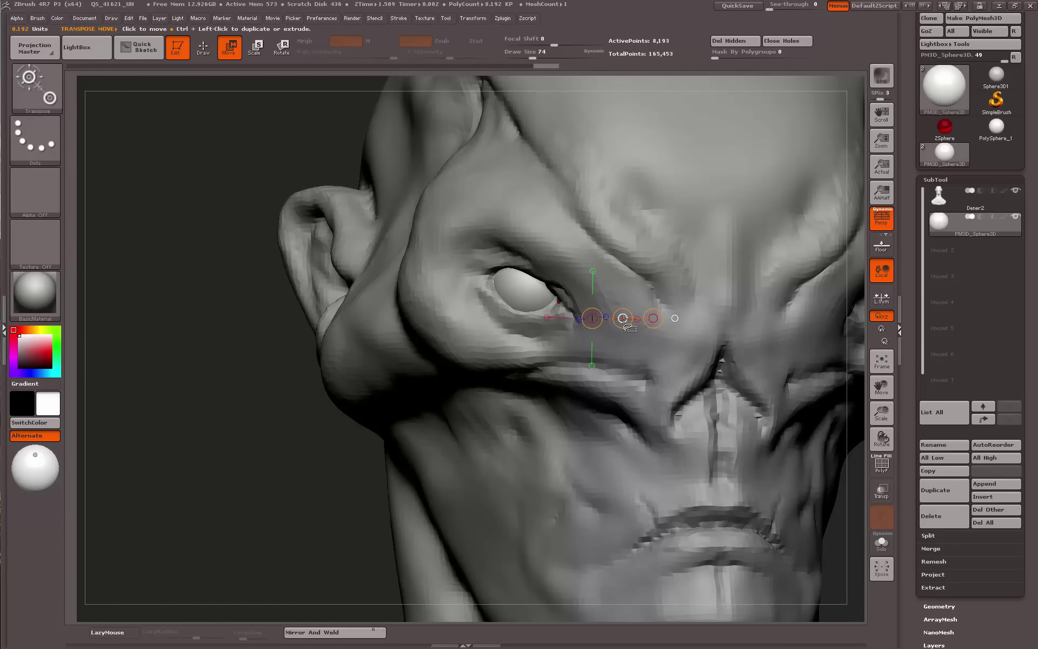
Mirror the eyeball to the other socket with SubTool Master, merging on the X axis
key("q")
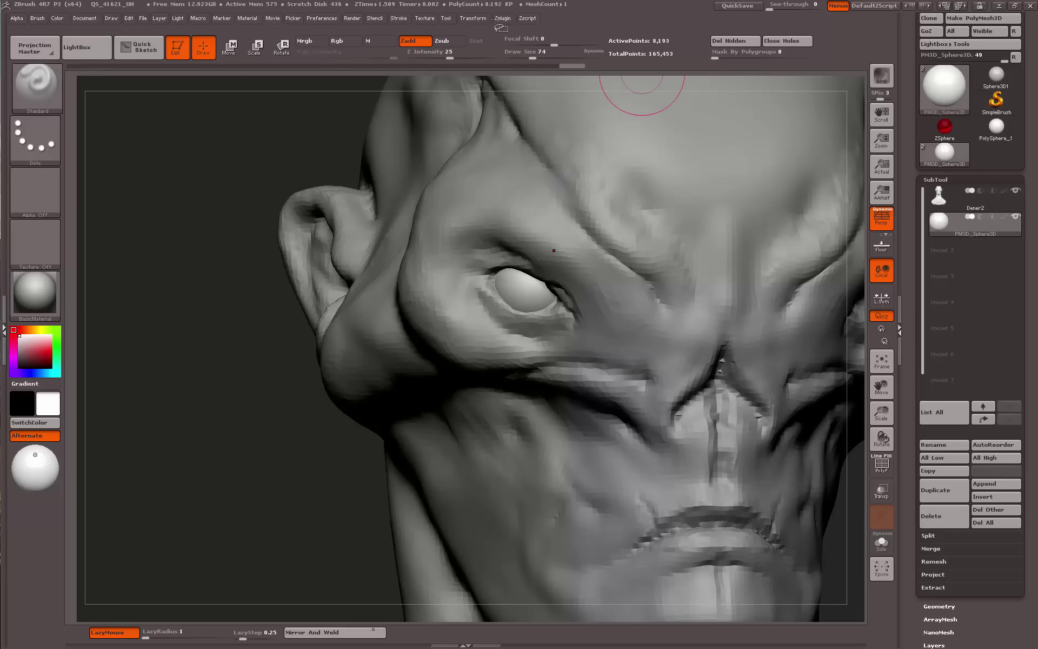
left_click(502, 18)
left_click(560, 195)
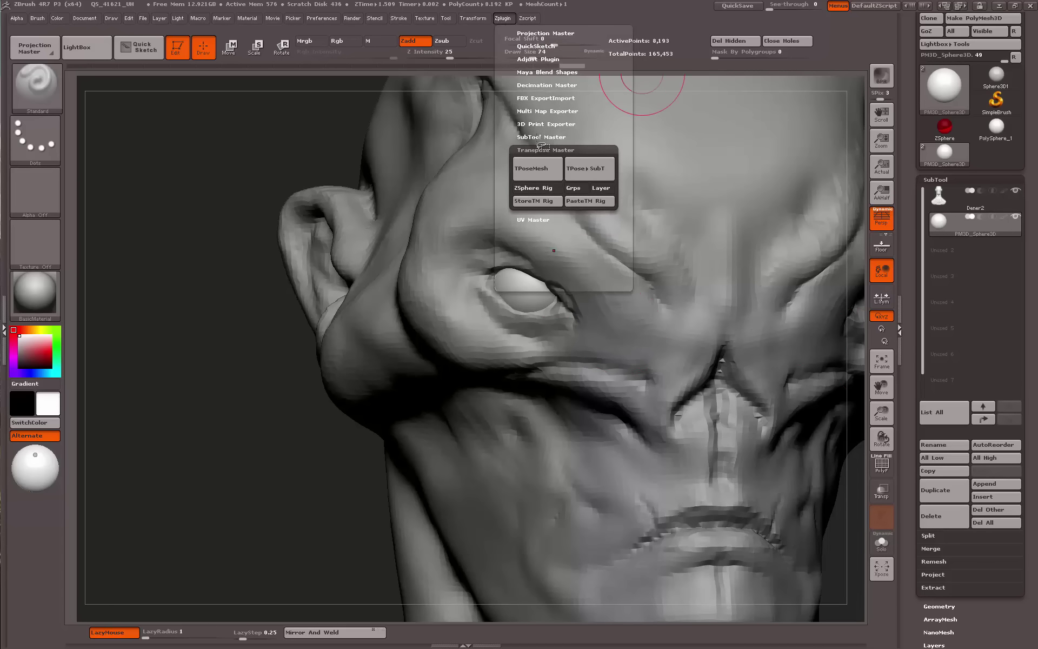
left_click(541, 137)
left_click(576, 174)
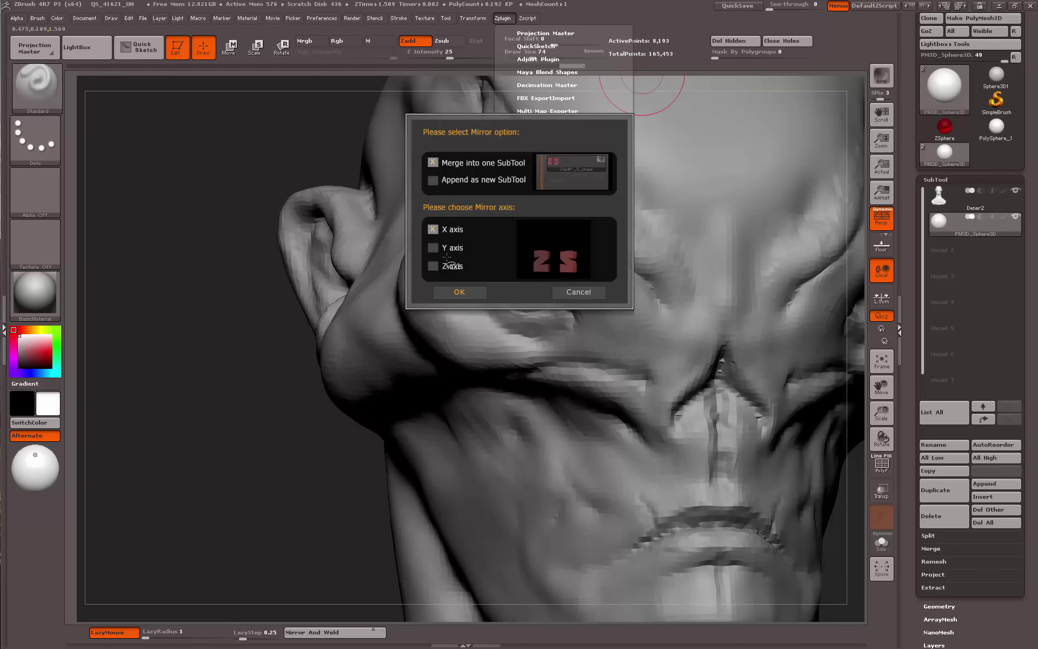
left_click(467, 292)
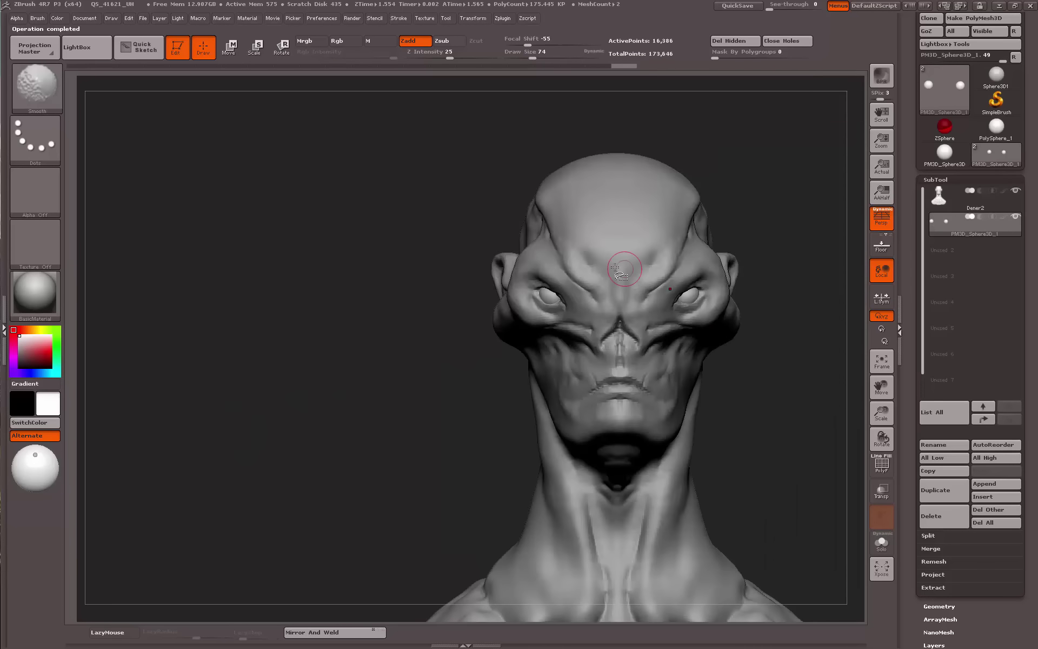
Select the Dam_Standard brush and place ZBrush beside the painted Photoshop reference
key("b")
key("d")
key("s")
left_click_drag(424, 364, 614, 325, "alt")
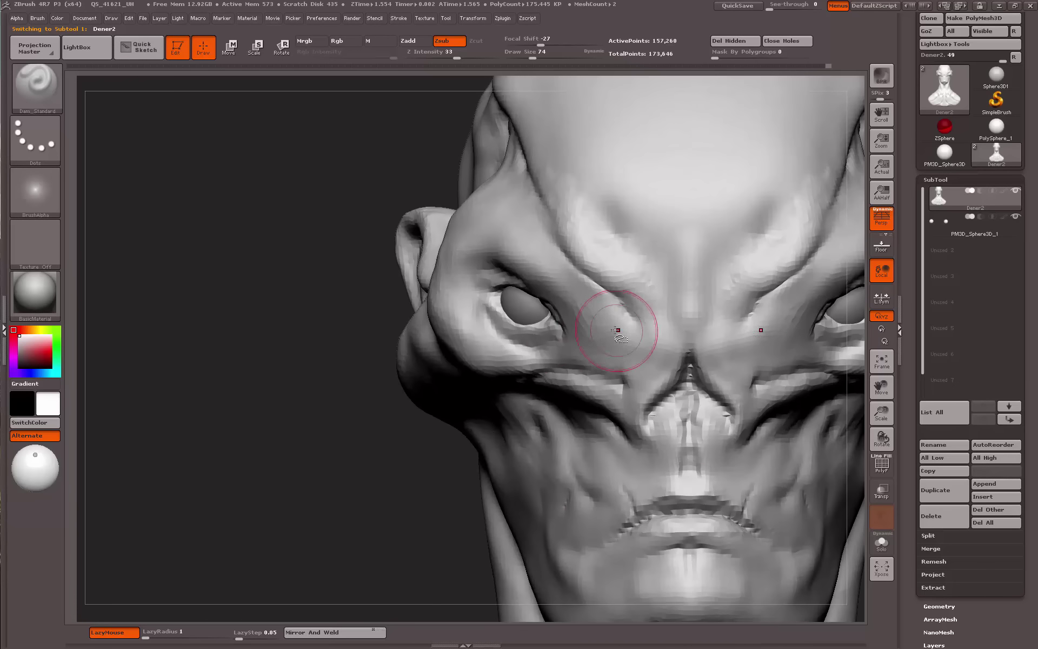
left_click_drag(366, 414, 509, 347)
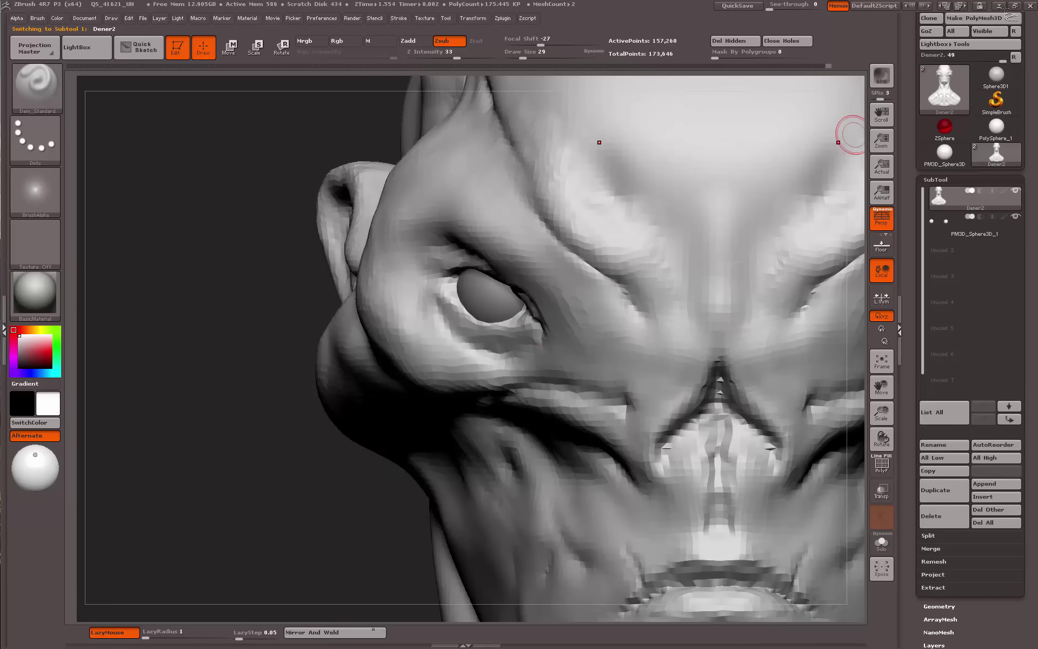
left_click(1015, 5)
left_click(359, 273)
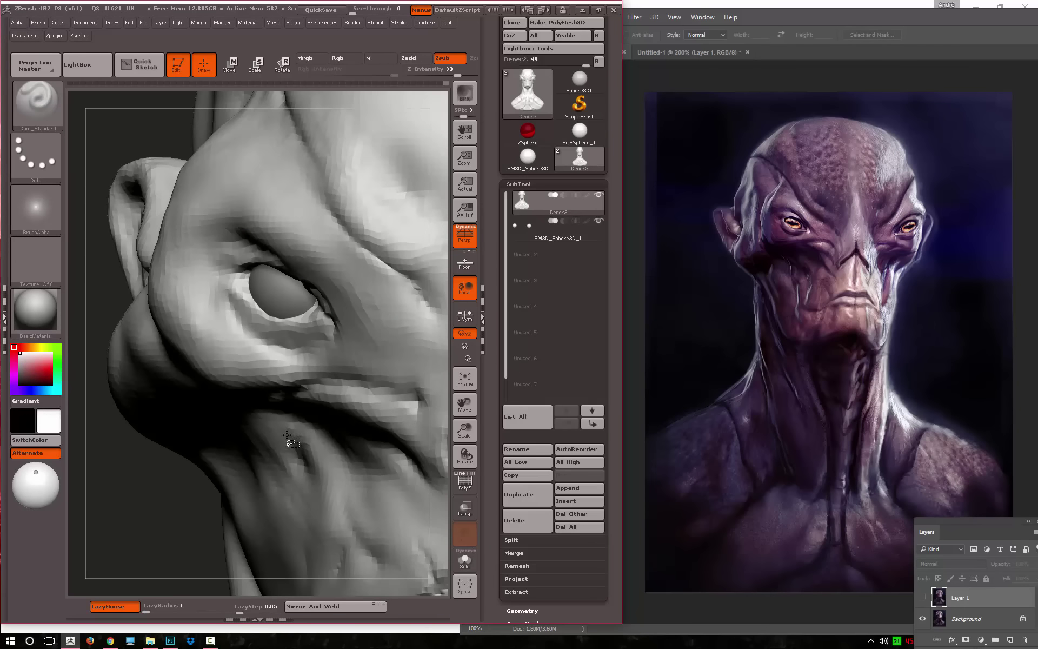
Carve the upper eyelid crease with Dam_Standard, checking the eye from several angles
left_click_drag(157, 473, 493, 364)
left_click(490, 362)
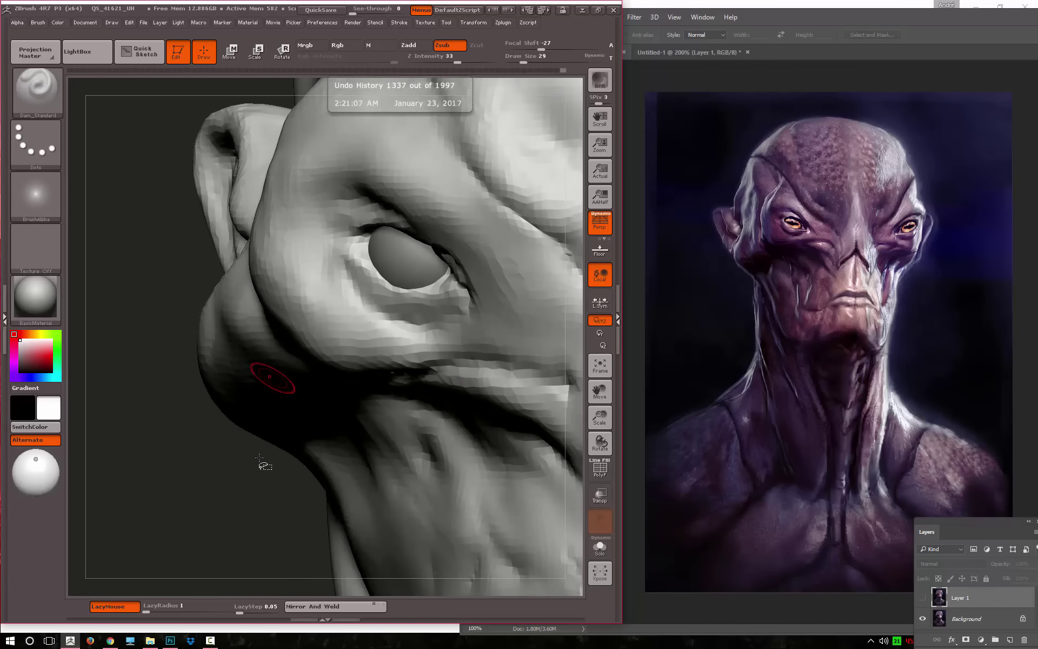
left_click_drag(259, 463, 209, 491, "alt")
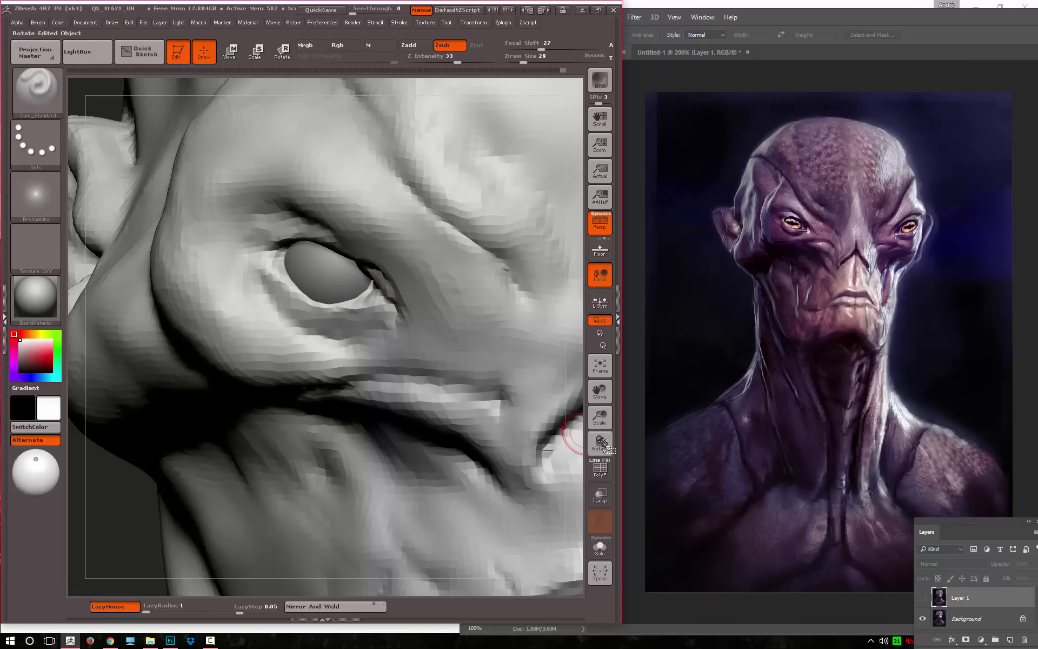
key("f")
left_click_drag(187, 403, 259, 385)
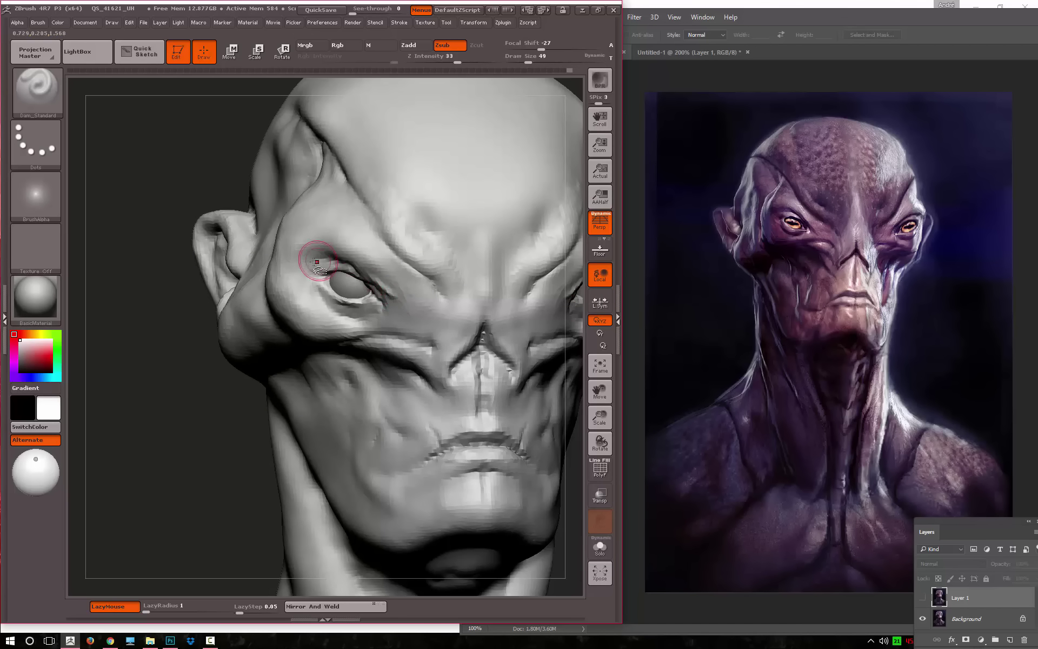
left_click_drag(175, 381, 337, 292)
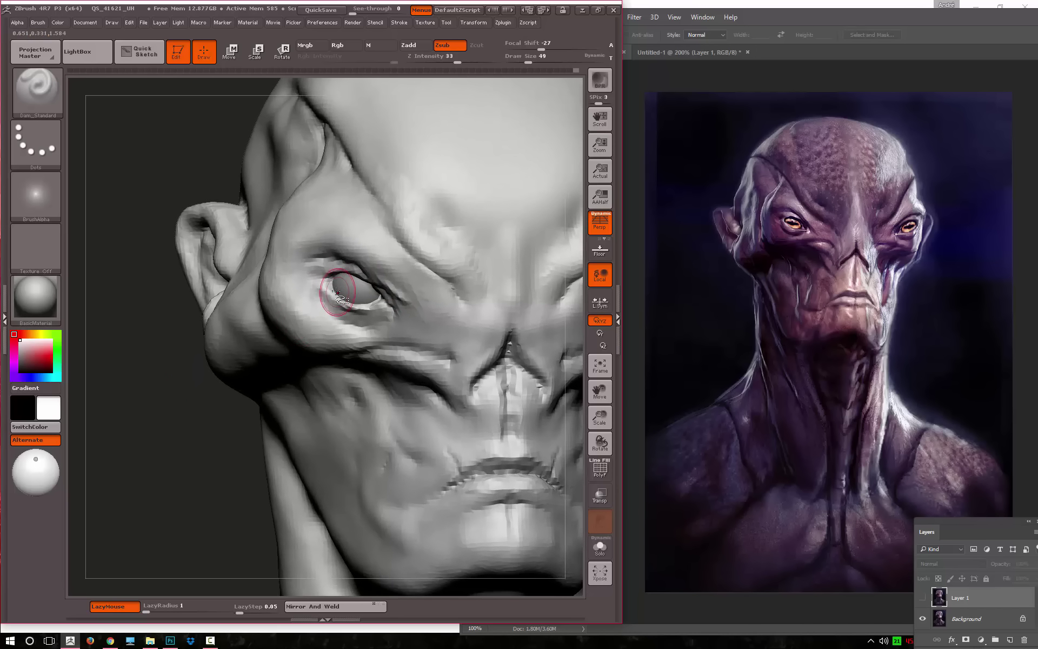
Build up the upper eyelid with the ClayTubes brush
key("b")
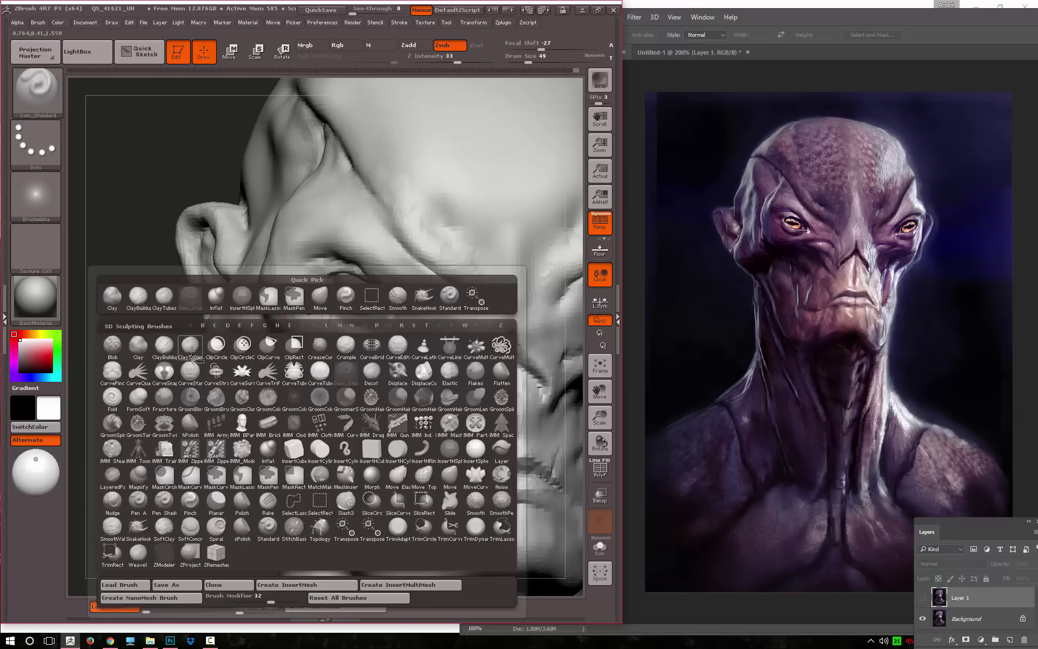
key("c")
key("t")
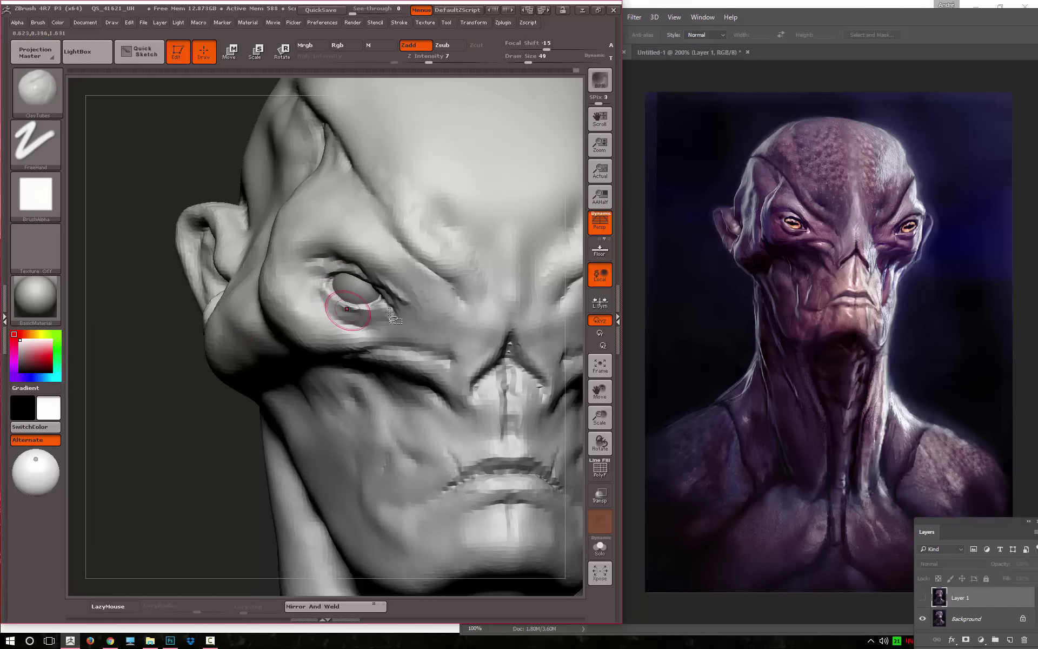
key("f")
mouse_move(194, 359)
left_mouse_down()
mouse_move(181, 368)
mouse_move(220, 375)
mouse_move(200, 375)
mouse_move(199, 366)
mouse_move(186, 440)
mouse_move(234, 436)
left_mouse_up()
Reshape the inner eye corner with the Move brush and switch to hPolish
key("b")
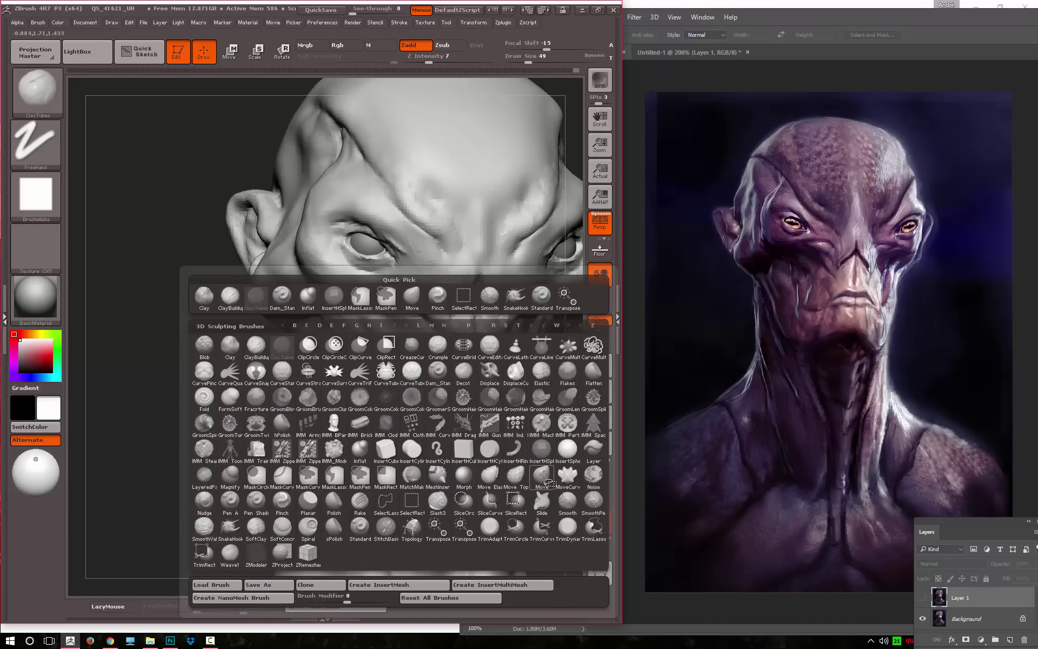
key("m")
key("v")
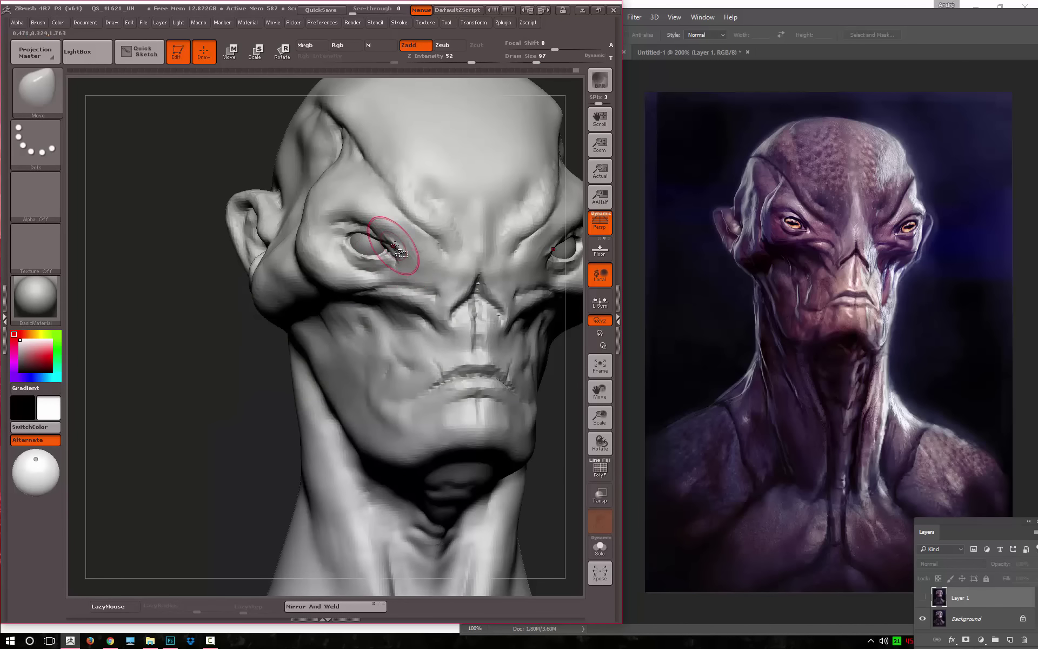
left_click_drag(405, 269, 396, 242)
key("b")
key("h")
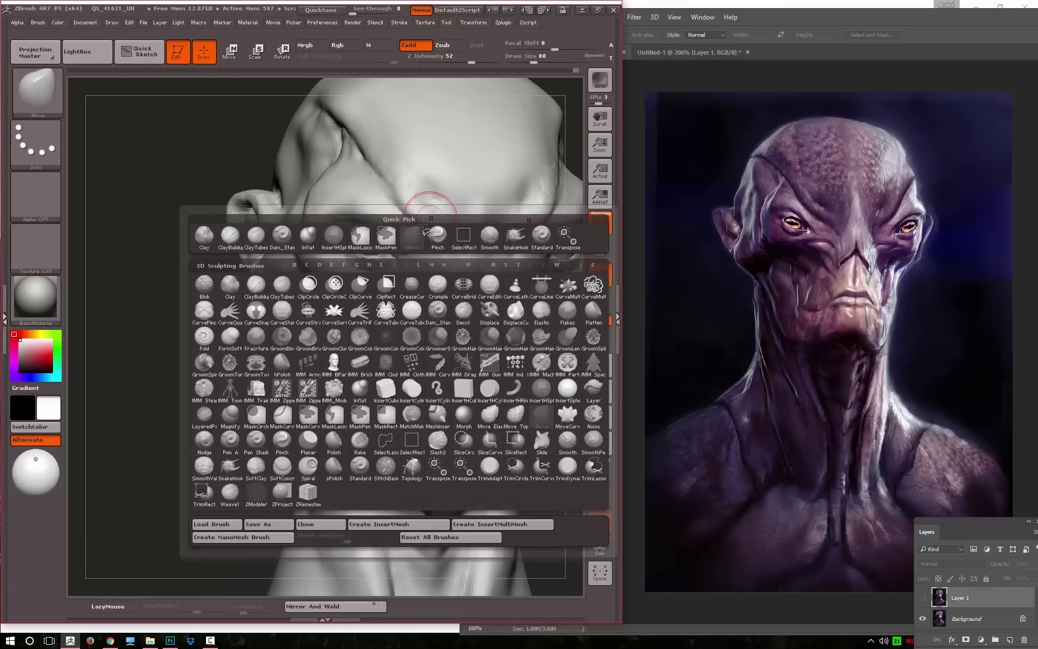
key("p")
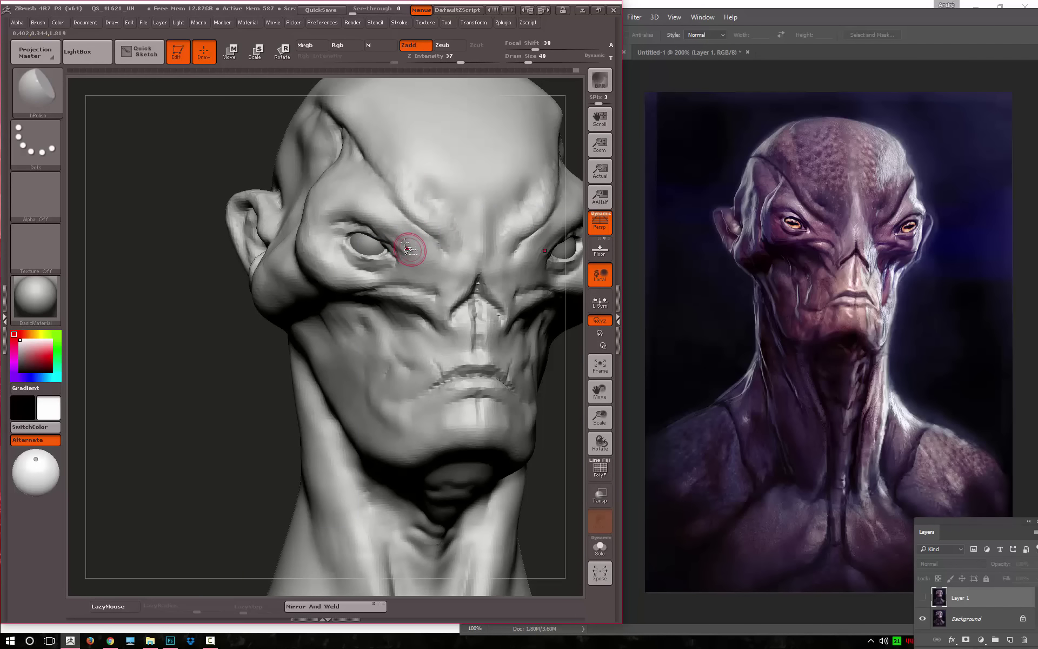
Sharpen the brow crease with an enlarged Pinch brush from a three-quarter view
key("b")
key("s")
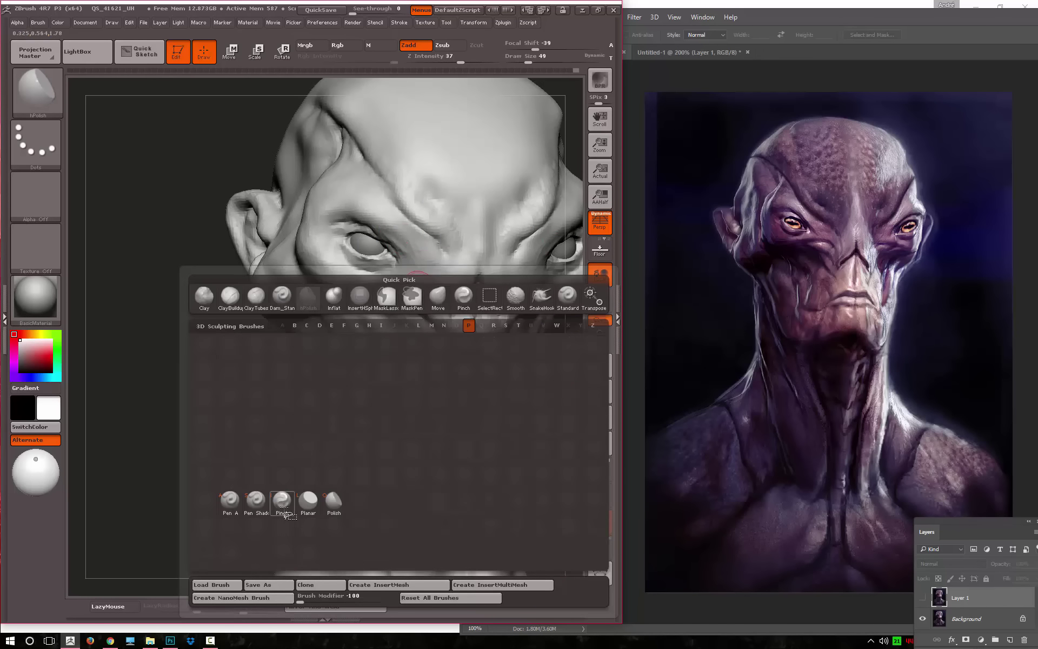
key("r")
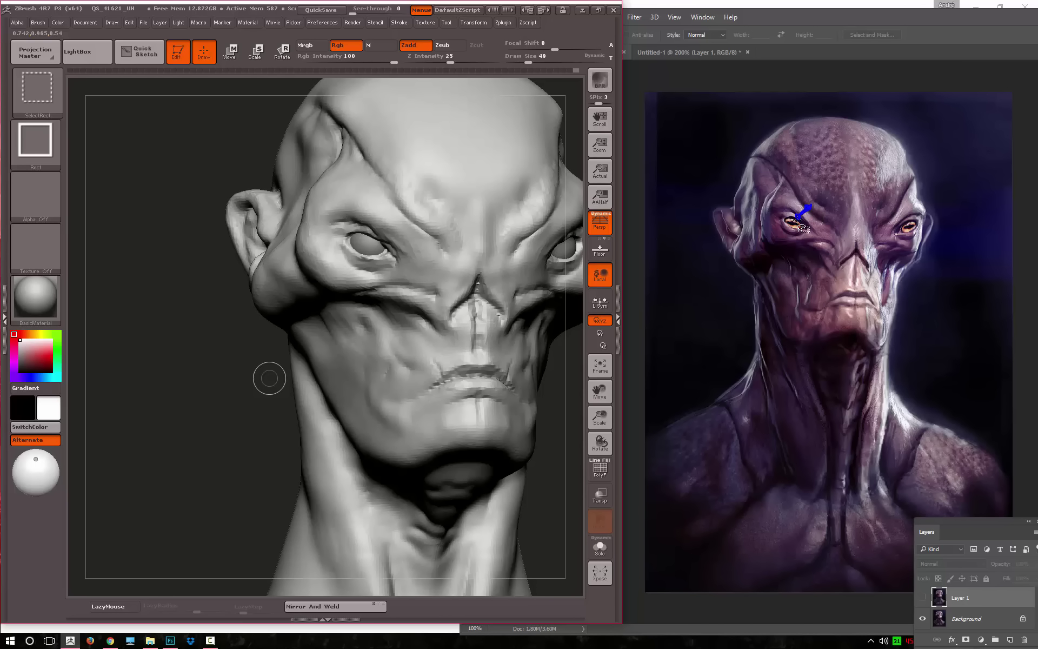
key("ctrl+shift")
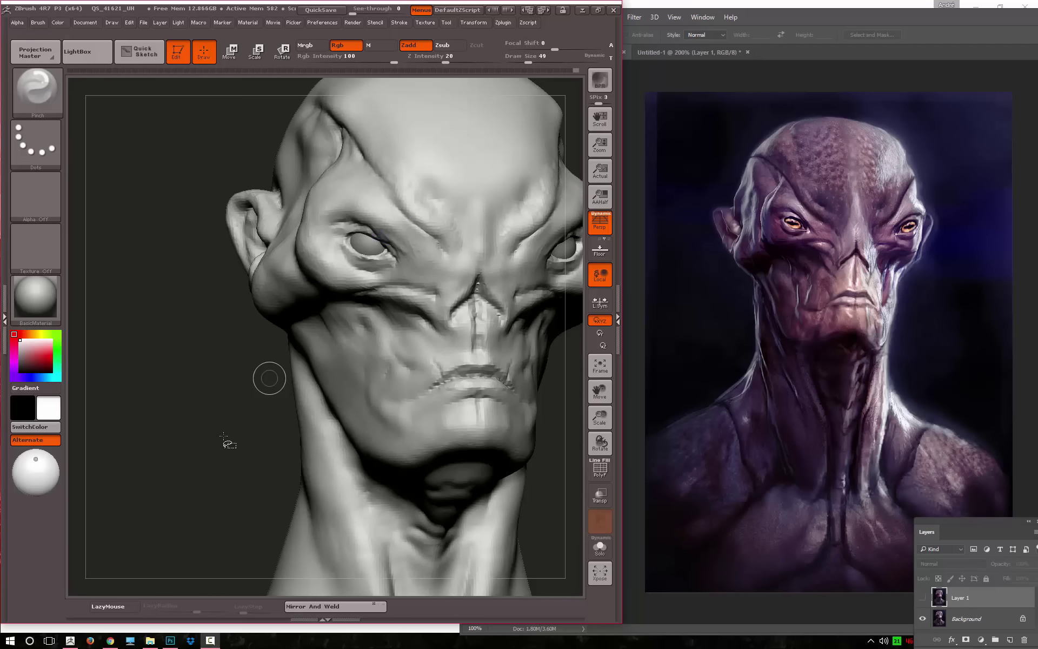
key("b")
key("p")
key("i")
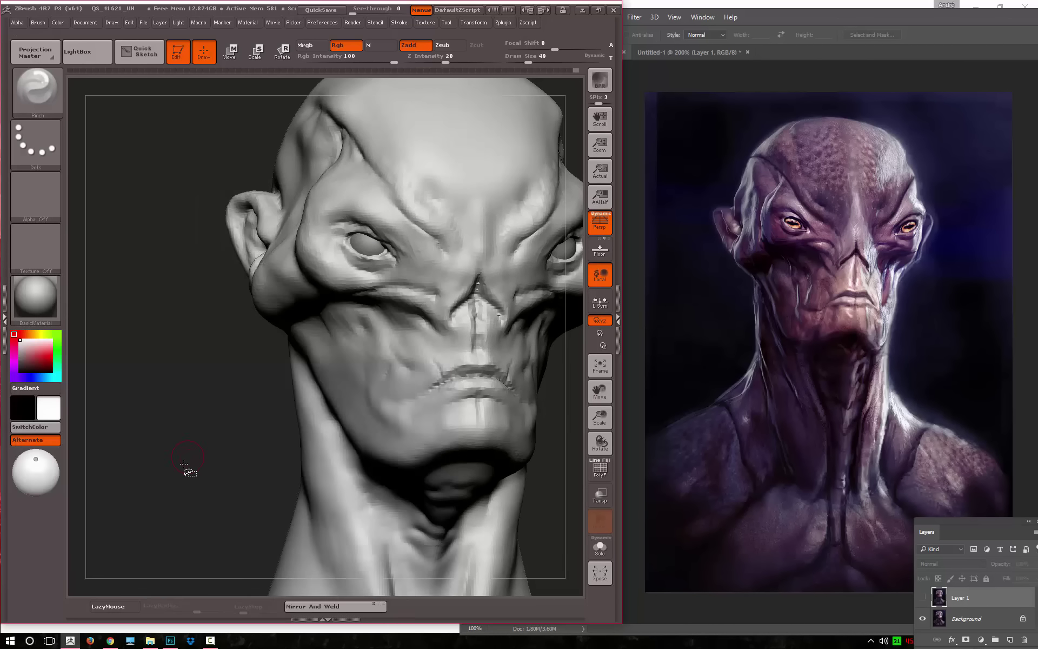
left_click_drag(183, 464, 419, 246)
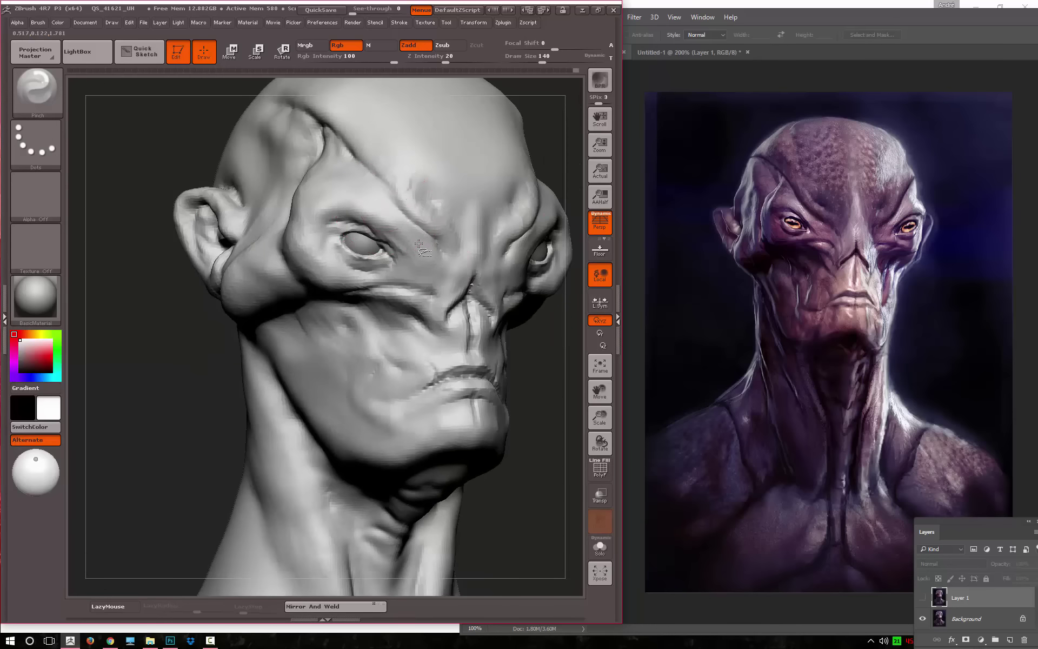
key("bracketright")
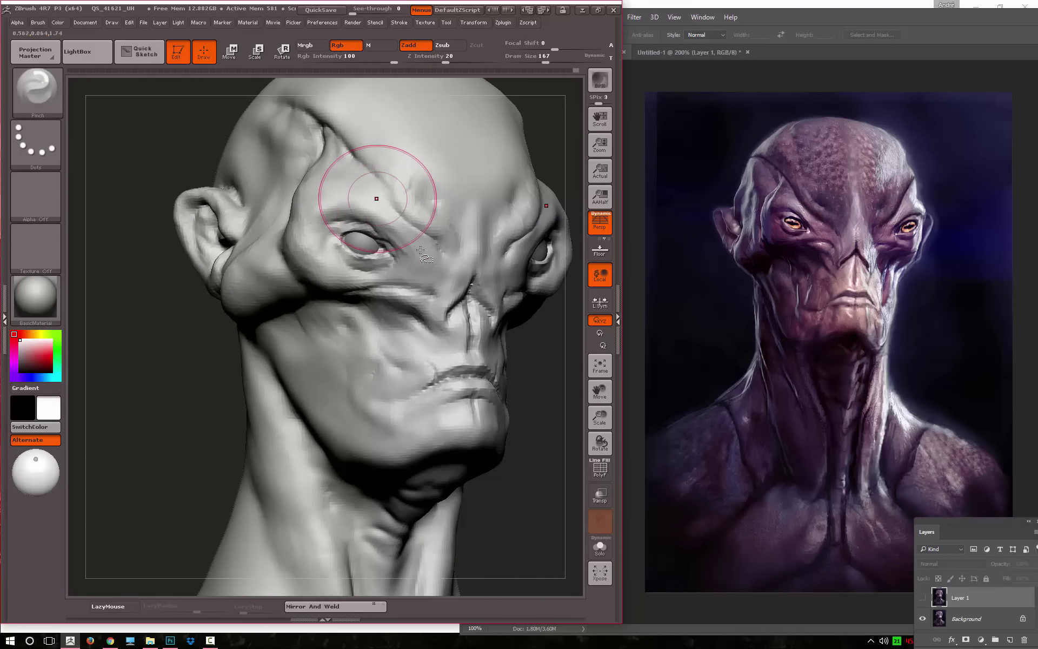
Push the eyelid and eye corners into shape with a smaller Move brush
key("b")
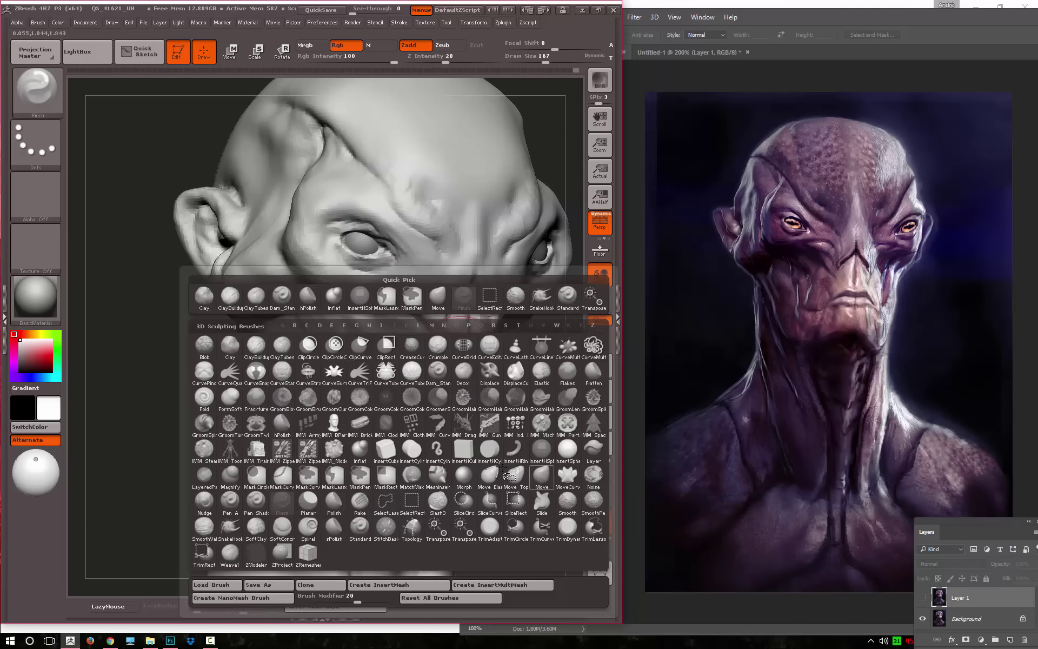
key("m")
key("v")
mouse_move(162, 429)
left_mouse_down()
mouse_move(151, 434)
mouse_move(395, 273)
mouse_move(389, 254)
left_mouse_up()
key("bracketleft")
key("bracketleft")
key("bracketleft")
mouse_move(201, 405)
left_mouse_down()
mouse_move(561, 348)
mouse_move(397, 263)
left_mouse_up()
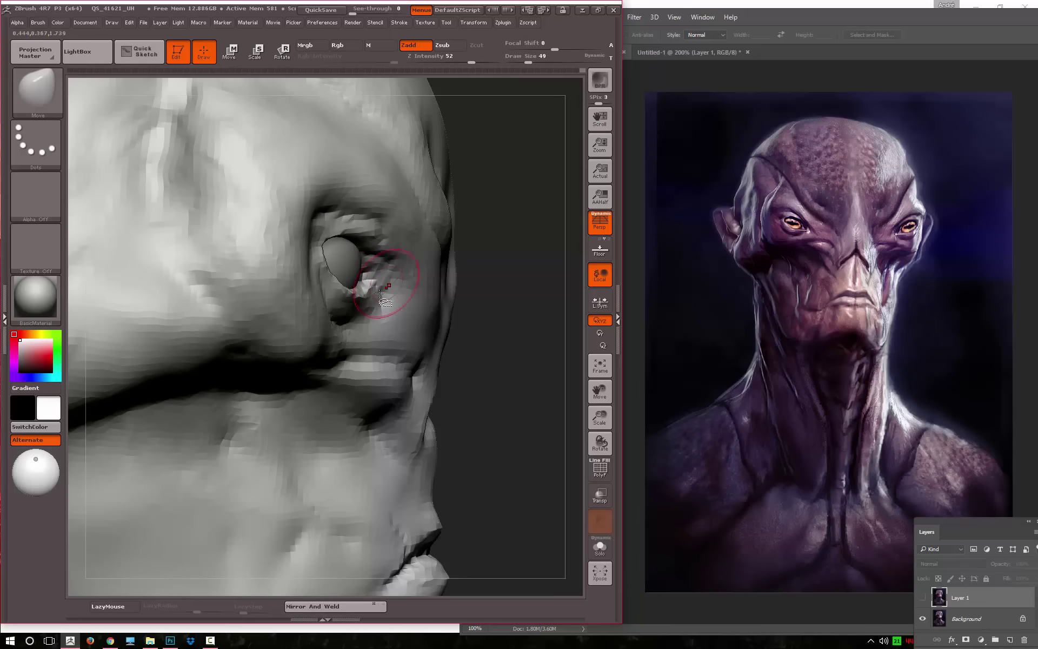
Frame the bust, maximize the ZBrush window and turn to a three-quarter view
key("f")
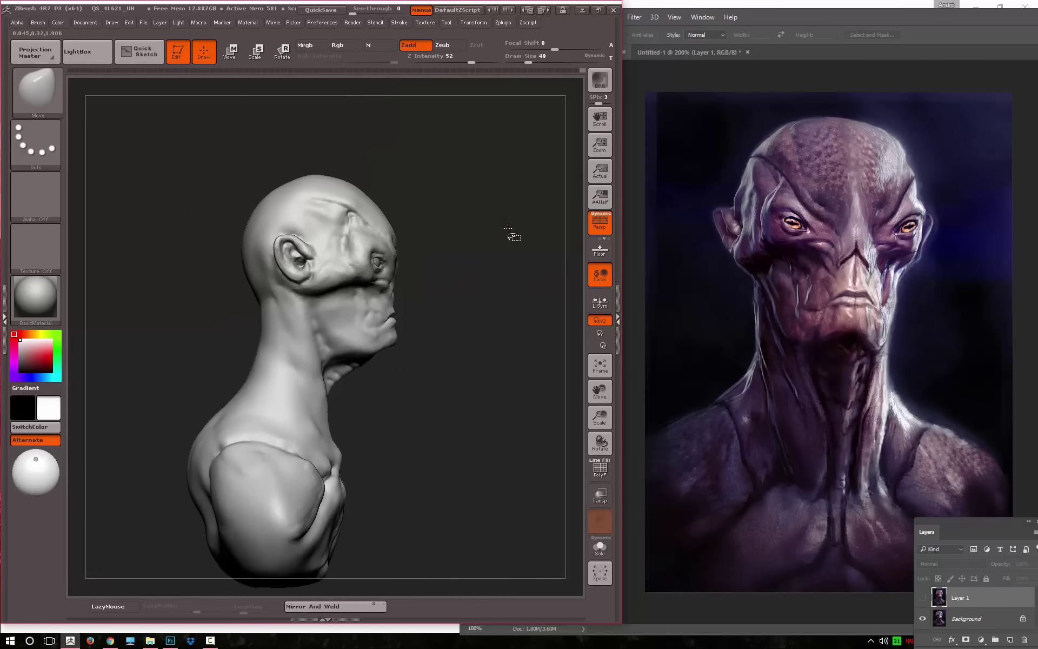
mouse_move(513, 234)
left_mouse_down()
mouse_move(492, 232)
mouse_move(502, 160)
mouse_move(546, 92)
left_mouse_up()
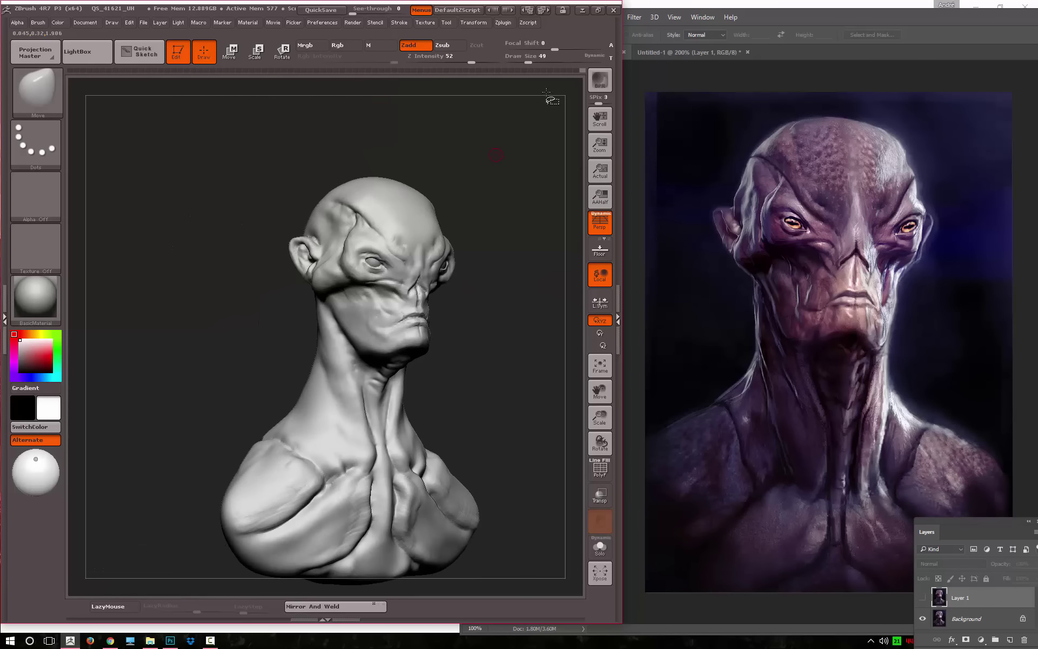
left_click(598, 11)
mouse_move(672, 150)
left_mouse_down()
mouse_move(837, 215)
mouse_move(842, 204)
mouse_move(1032, 284)
left_mouse_up()
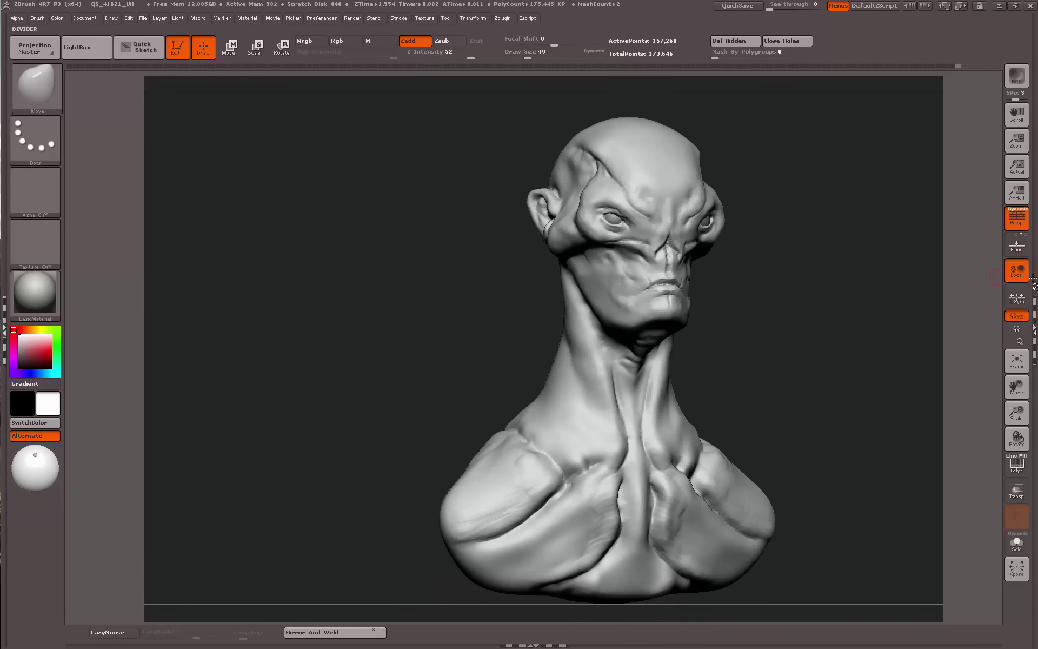
Save the sculpt as the tool file Dener2-correcao
left_click(446, 18)
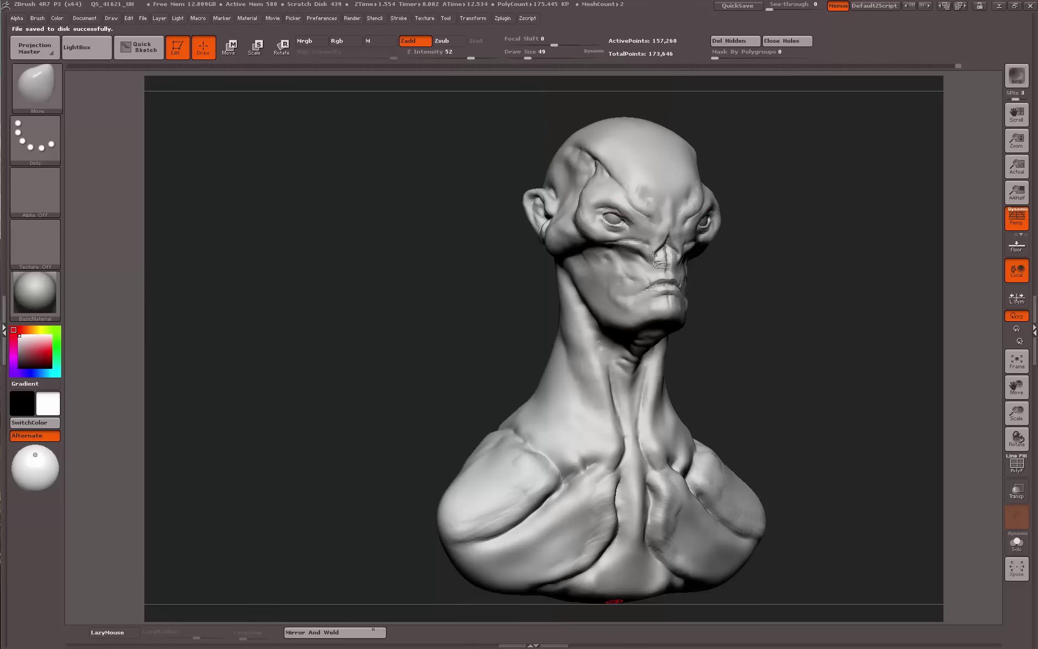
mouse_move(989, 266)
left_mouse_down()
mouse_move(846, 398)
mouse_move(844, 378)
mouse_move(798, 385)
left_mouse_up()
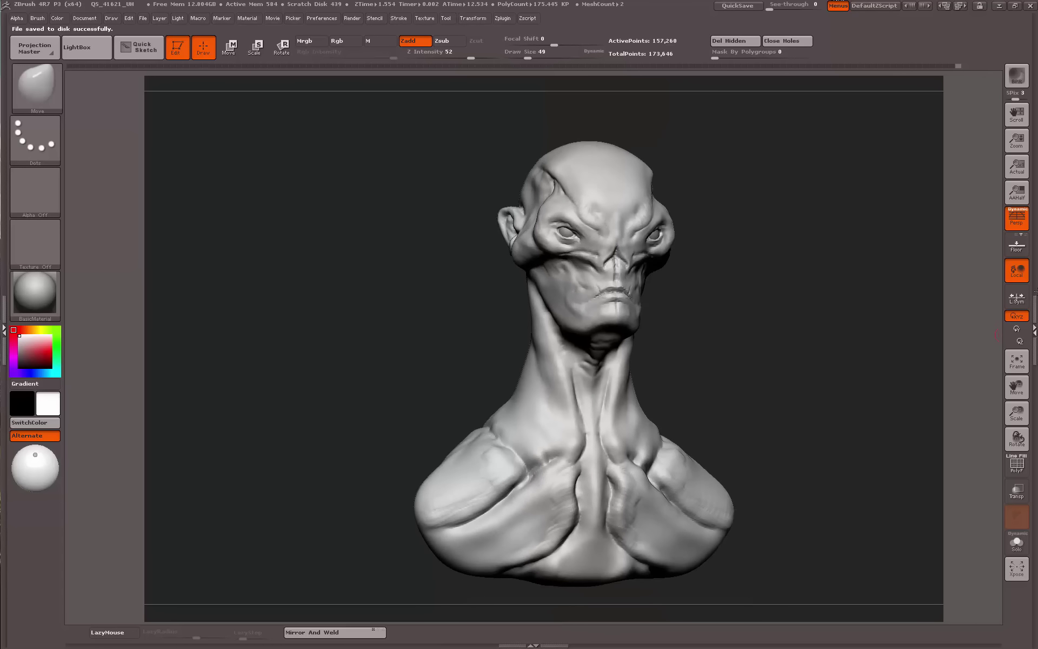
left_click(1034, 292)
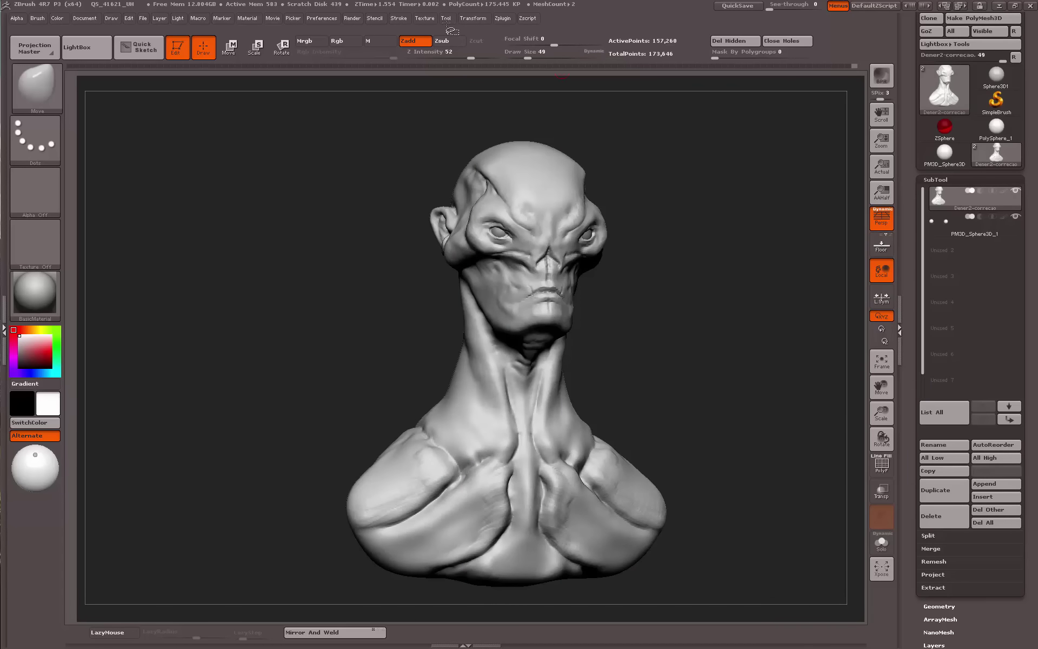
Load the earlier Dener2 tool file through Tool > Load Tool
left_click(445, 17)
left_click(483, 39)
double_click(127, 86)
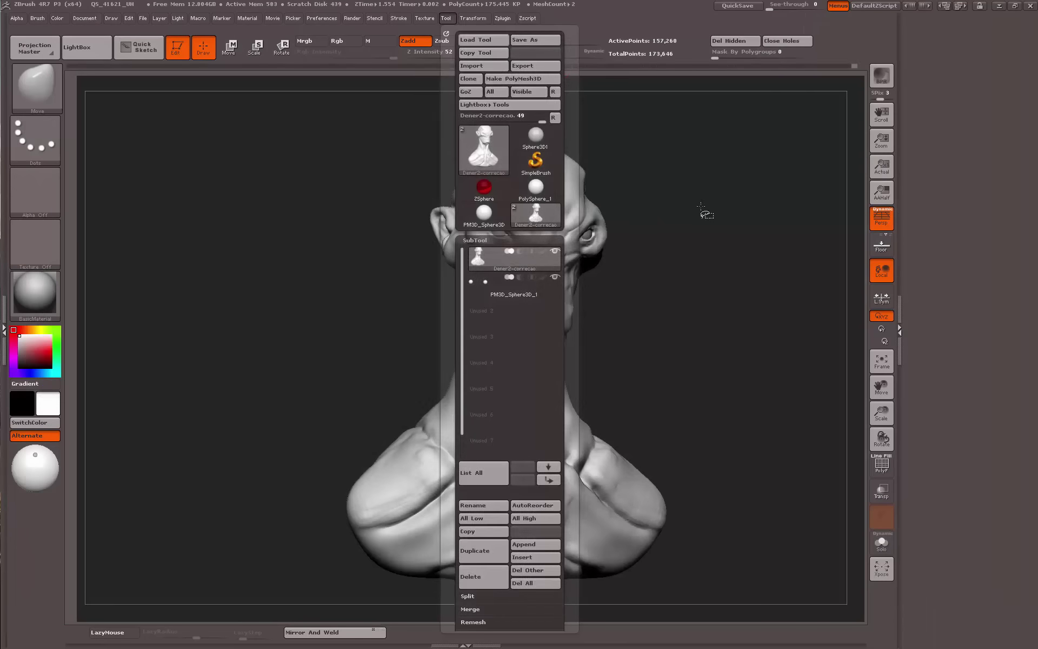
left_click(1006, 161)
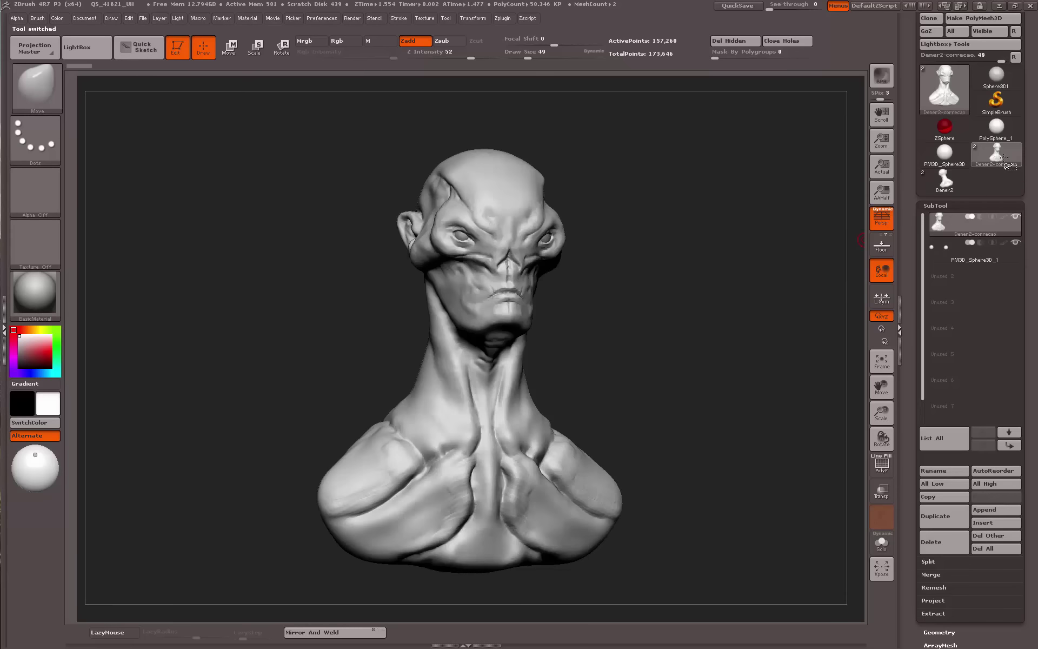
left_click(945, 179)
left_click(996, 154)
left_click(944, 178)
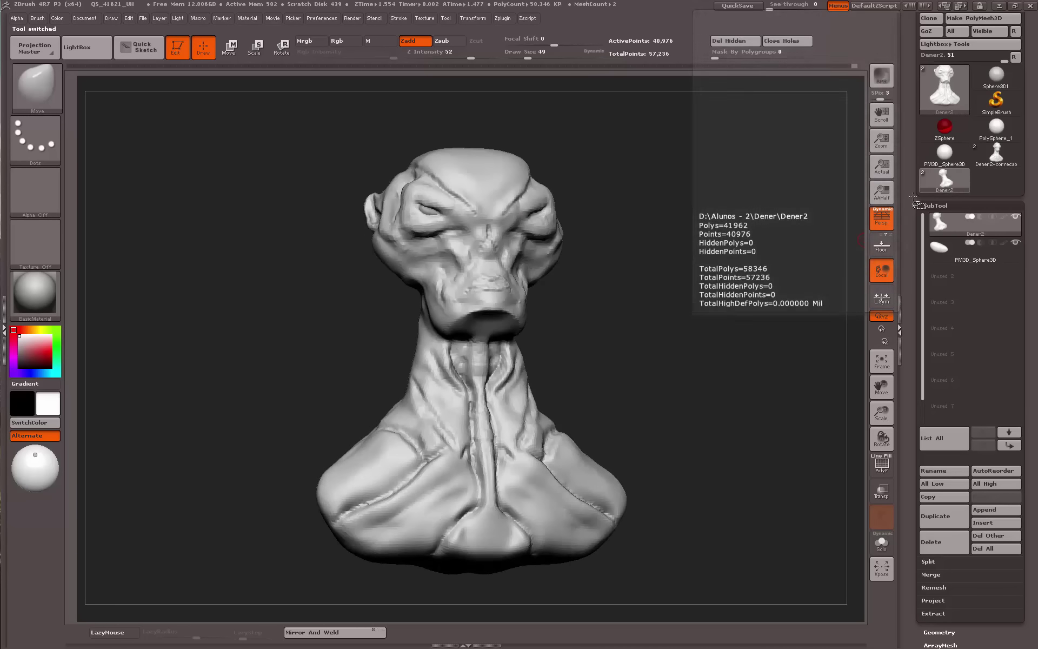
key("ctrl+shift")
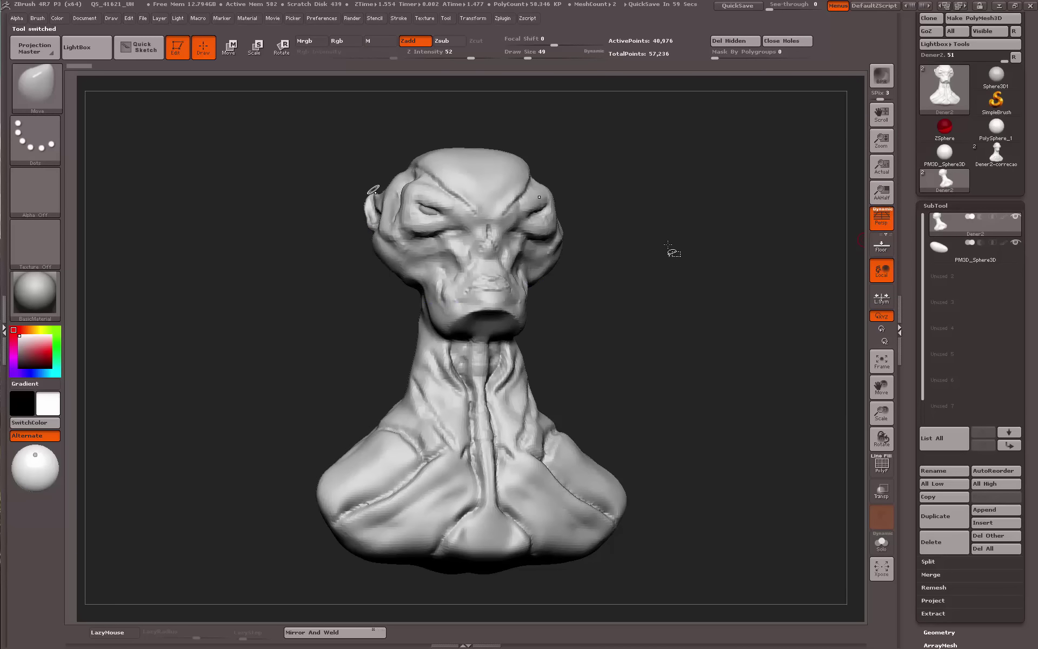
key("ctrl+z")
key("ctrl+z")
key("ctrl+z")
key("ctrl+z")
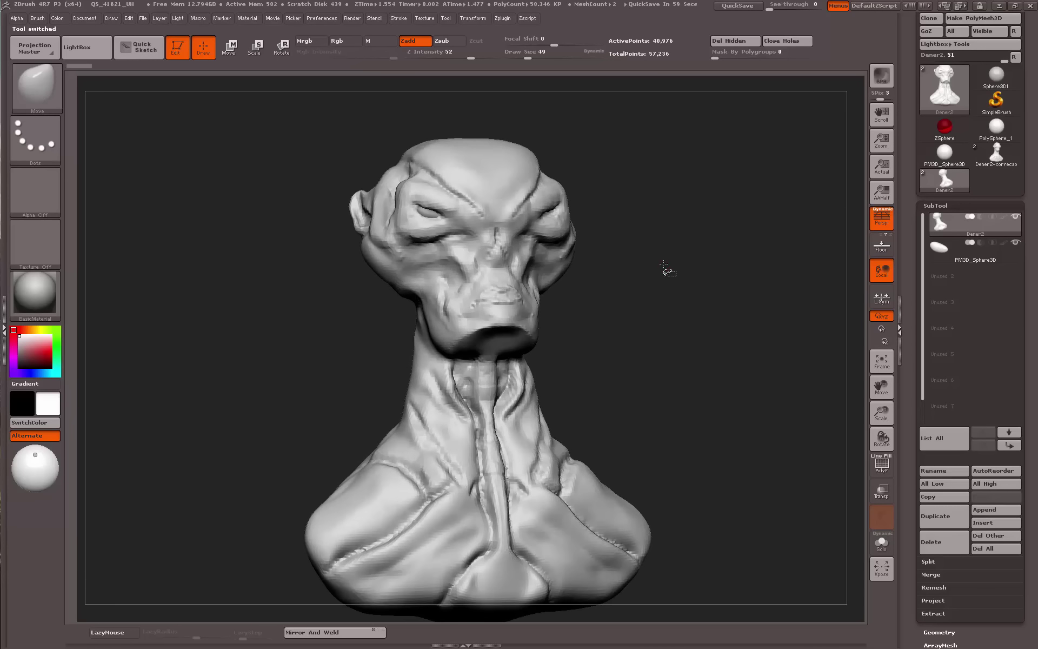
left_click_drag(660, 268, 1018, 165)
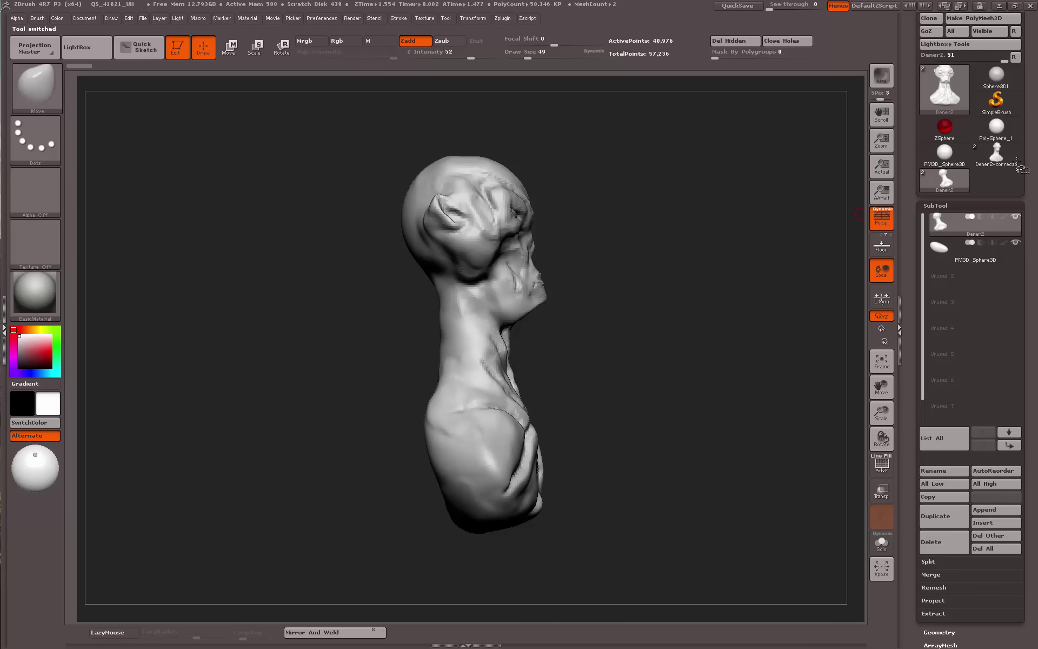
left_click_drag(661, 241, 634, 258, "alt")
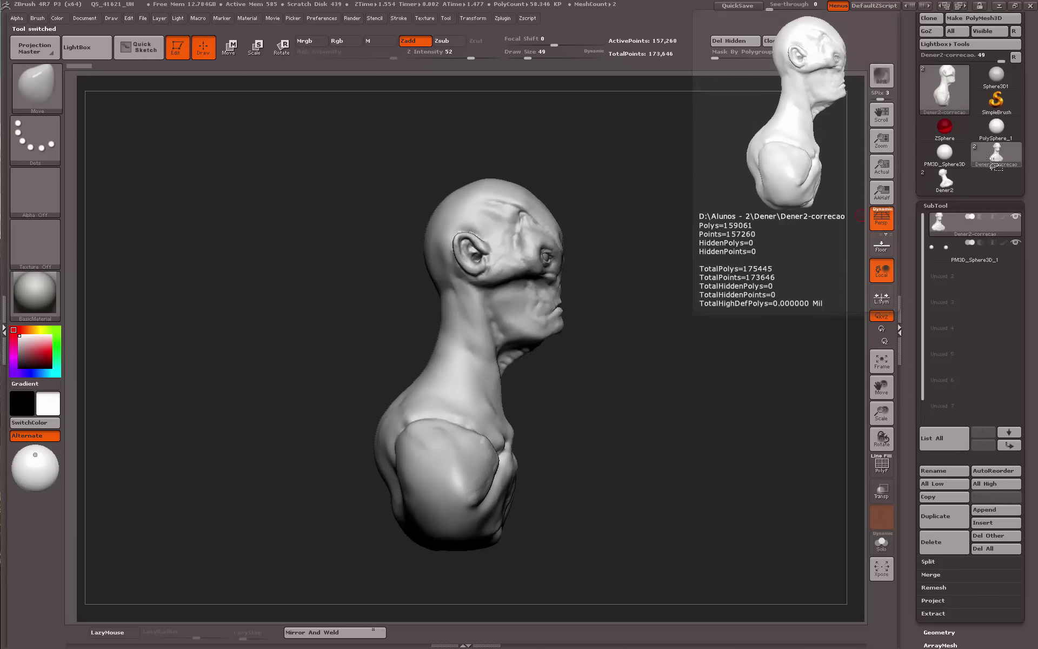
key("v")
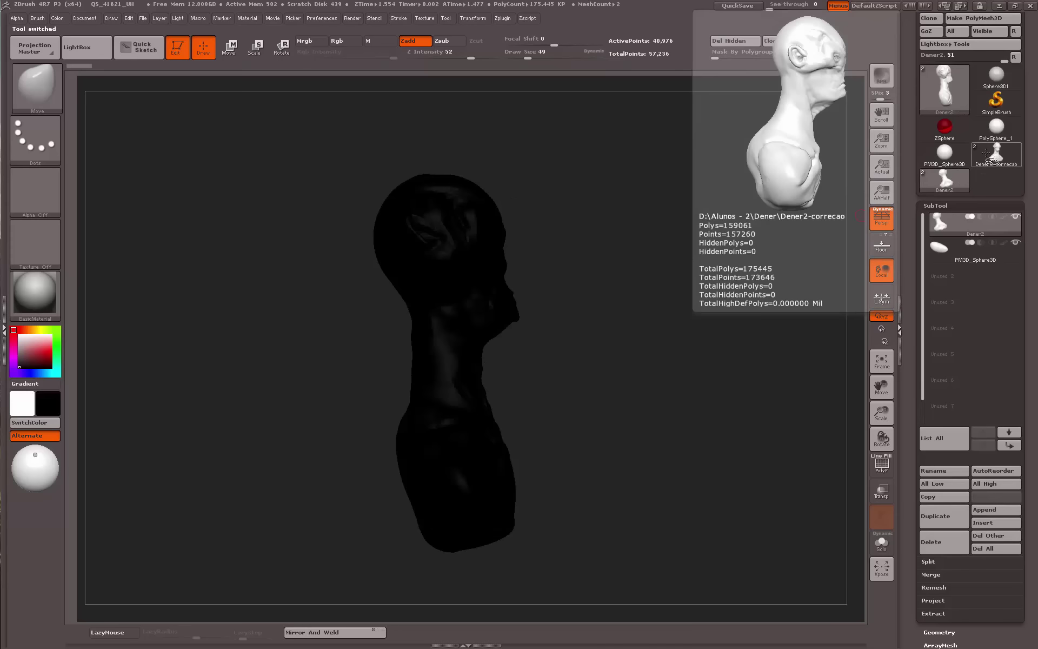
left_click(998, 157)
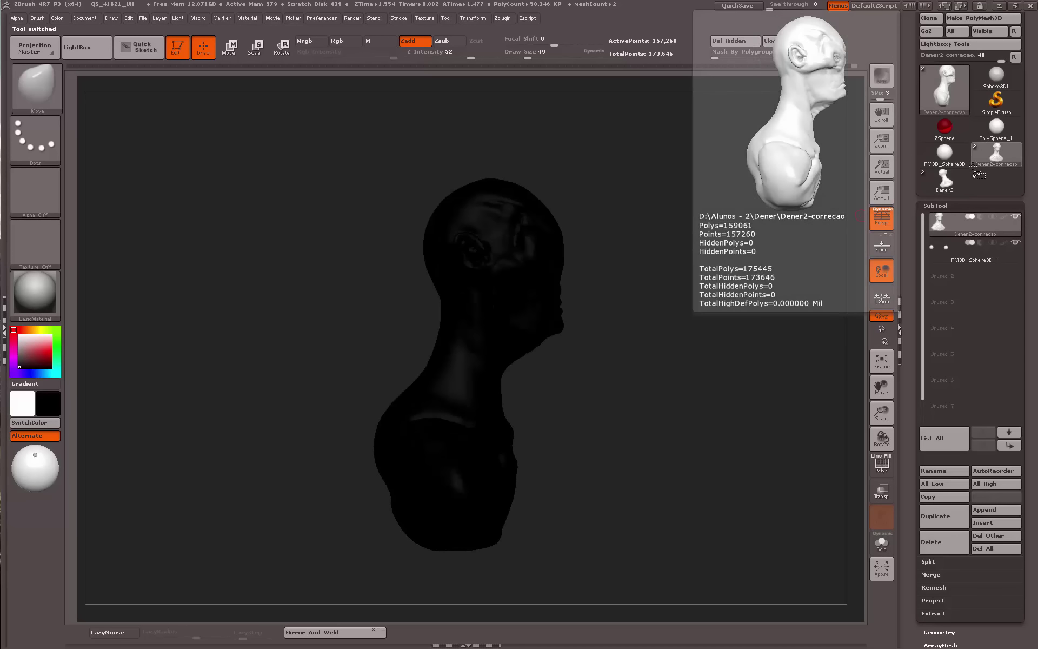
key("v")
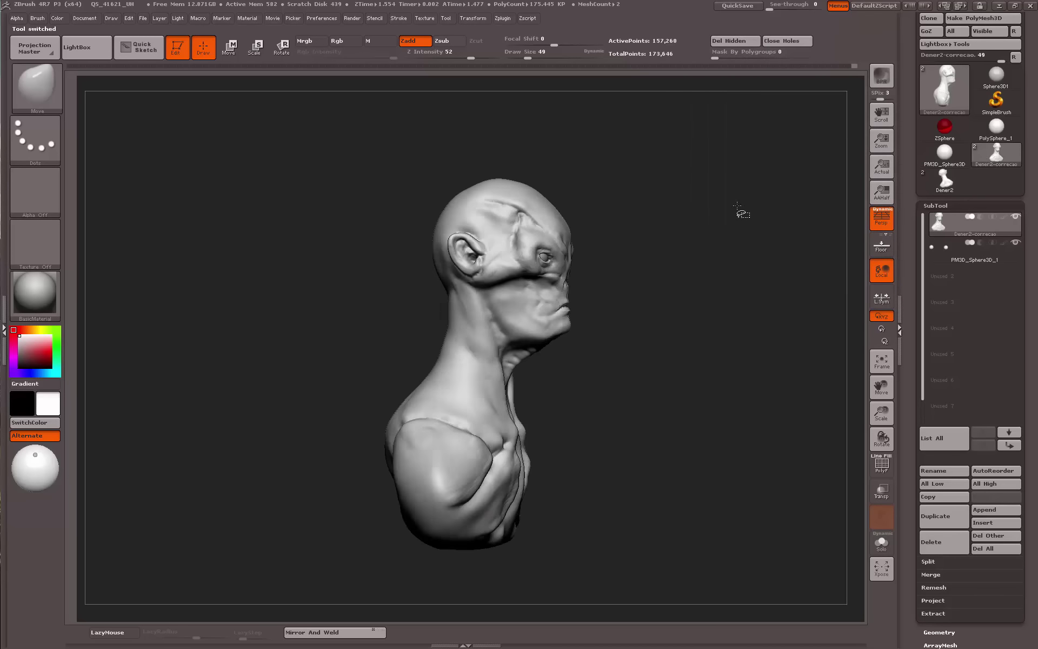
mouse_move(773, 208)
left_mouse_down()
mouse_move(746, 244)
mouse_move(850, 226)
left_mouse_up()
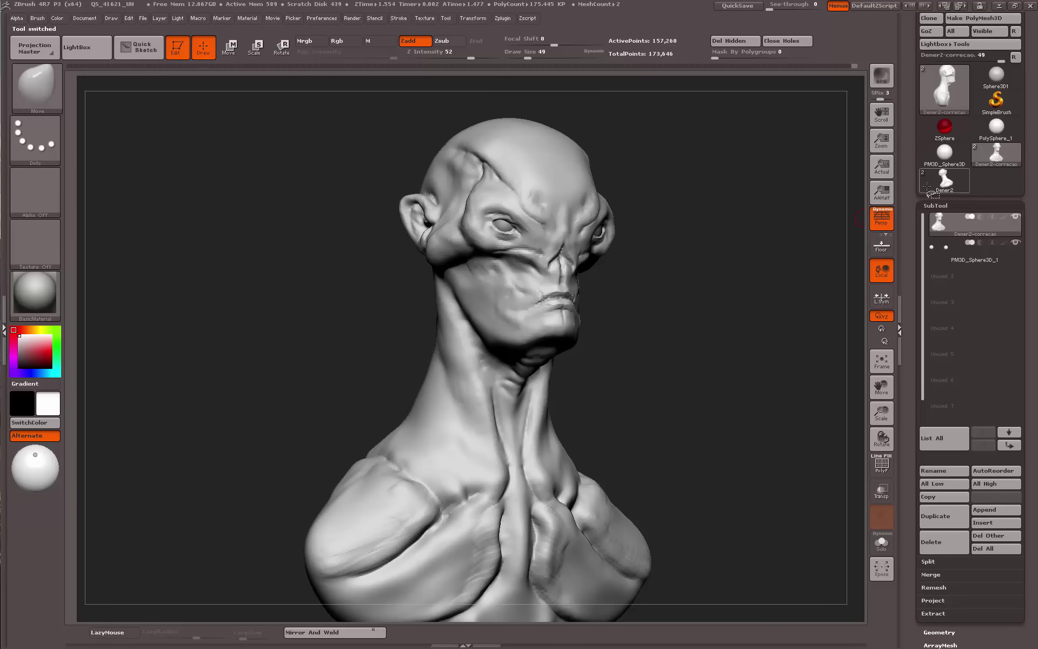
left_click(929, 186)
left_click(996, 157)
left_click(943, 182)
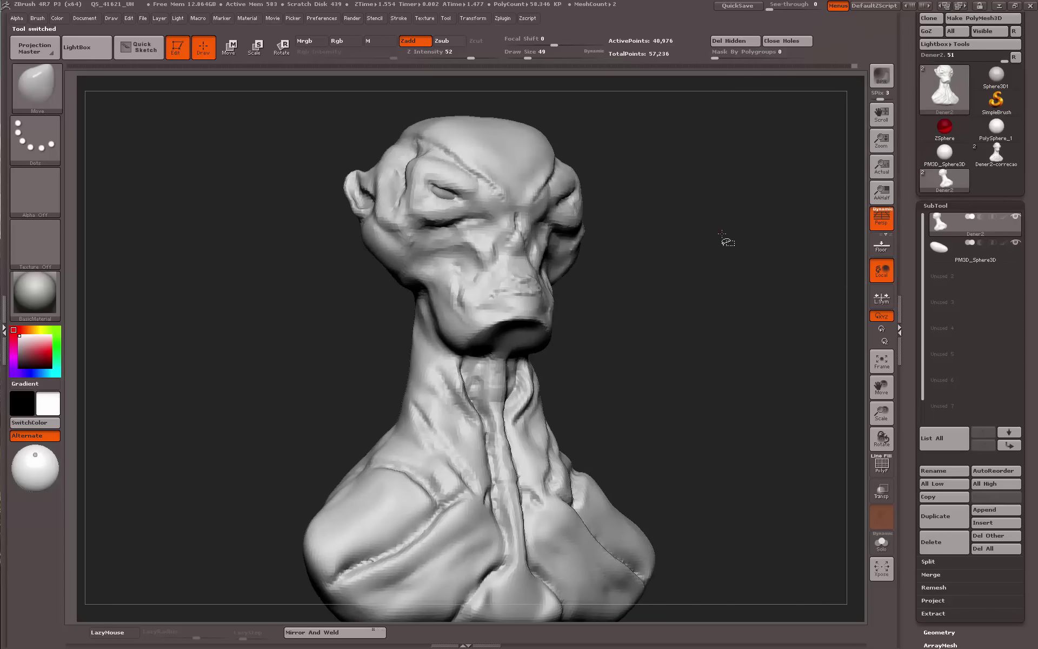
mouse_move(724, 237)
left_mouse_down("alt")
mouse_move(665, 251)
mouse_move(692, 244)
mouse_move(679, 227)
mouse_move(683, 285)
mouse_move(732, 288)
mouse_move(723, 260)
mouse_move(494, 289)
mouse_move(498, 297)
left_mouse_up("alt")
left_click(997, 157)
left_click(944, 181)
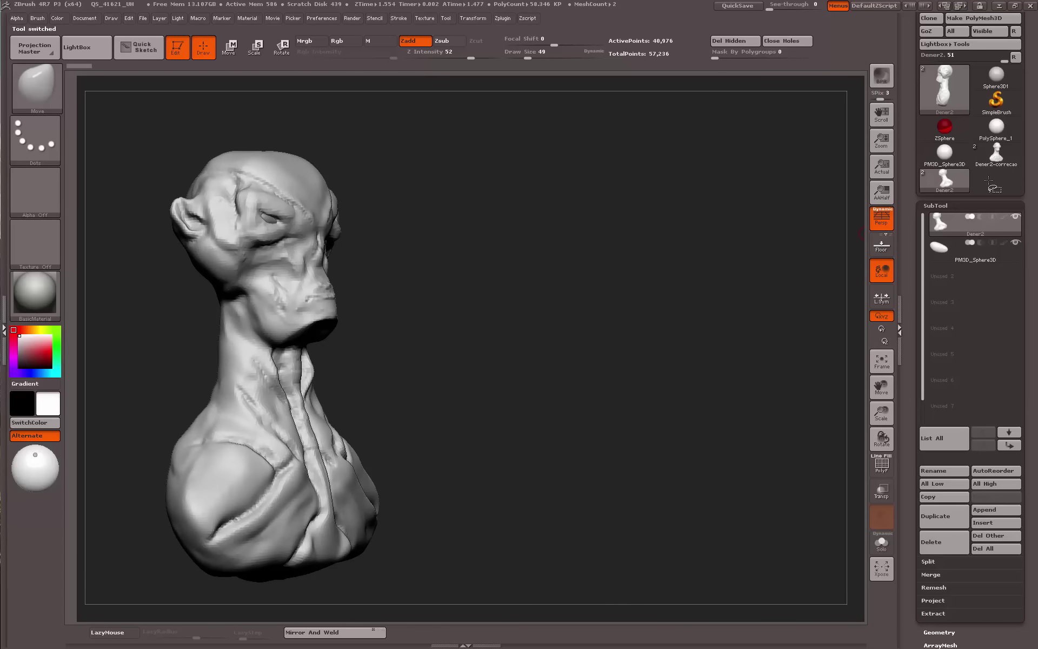
left_click(996, 154)
mouse_move(772, 216)
left_mouse_down()
mouse_move(406, 208)
mouse_move(547, 144)
mouse_move(136, 70)
left_mouse_up()
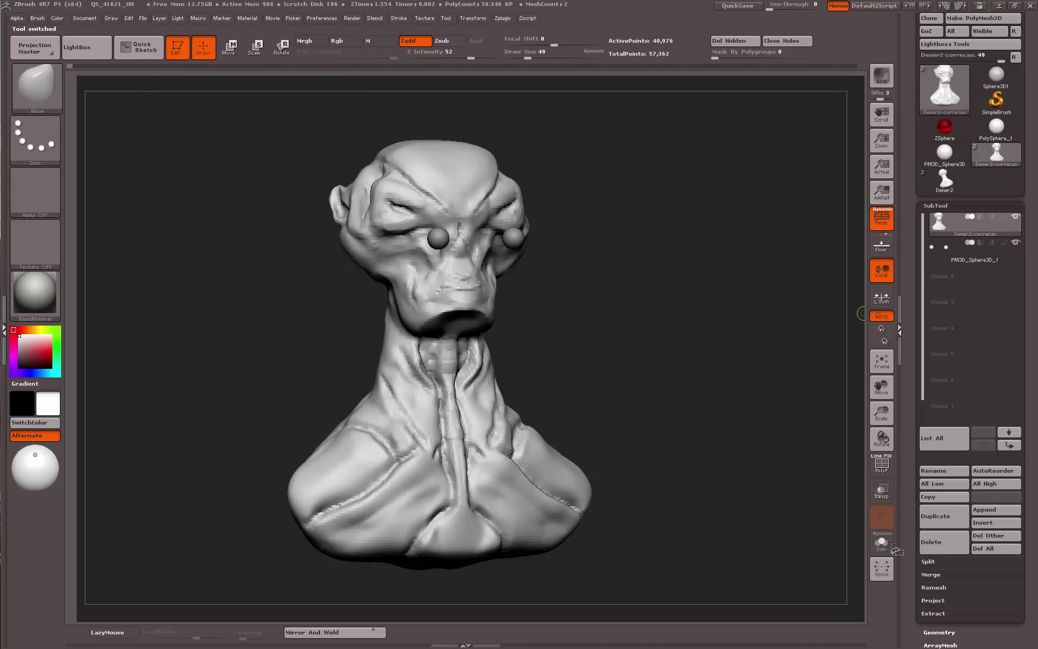
left_click(881, 542)
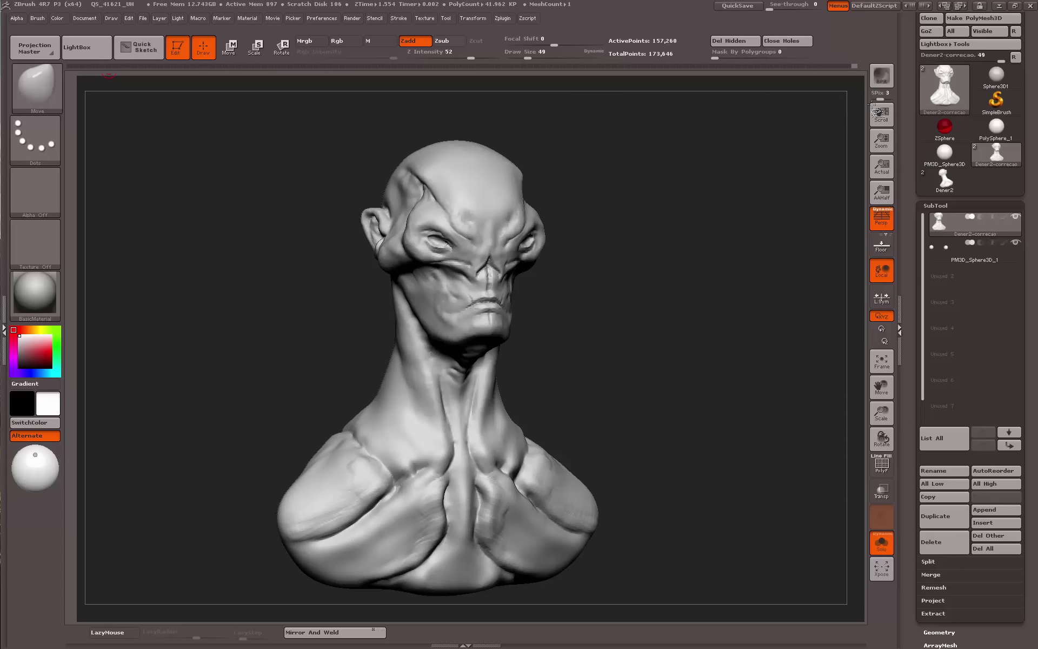
left_click(867, 538)
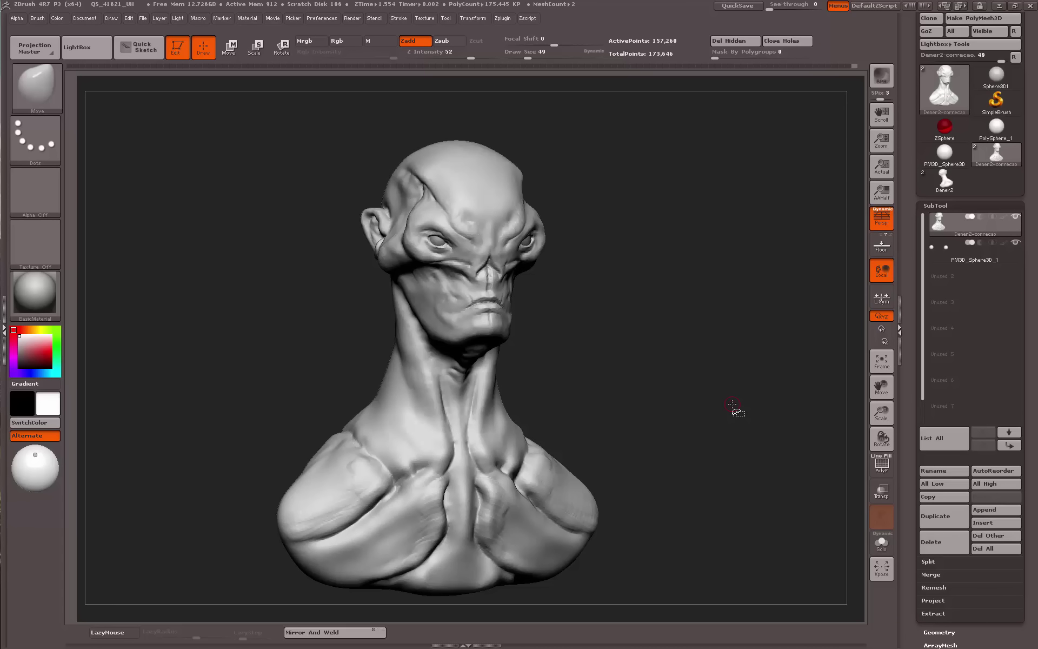